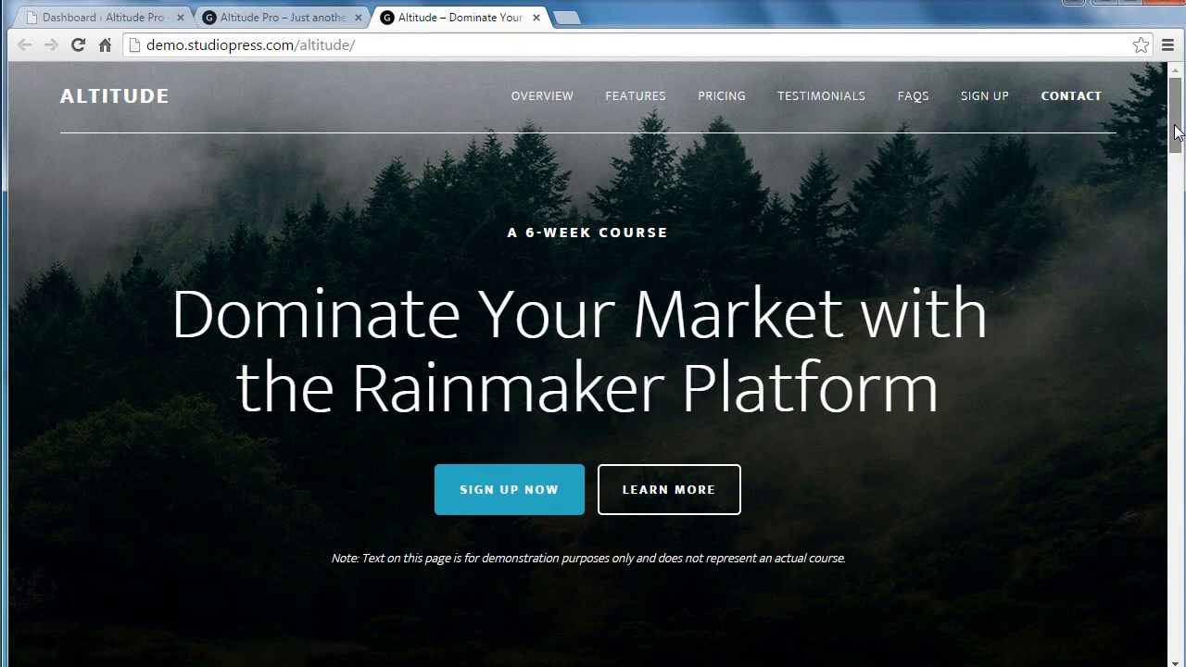
Look through the Altitude demo home page down to its footer, and view the local Altitude Pro site's front page
drag(1175, 132, 1183, 639)
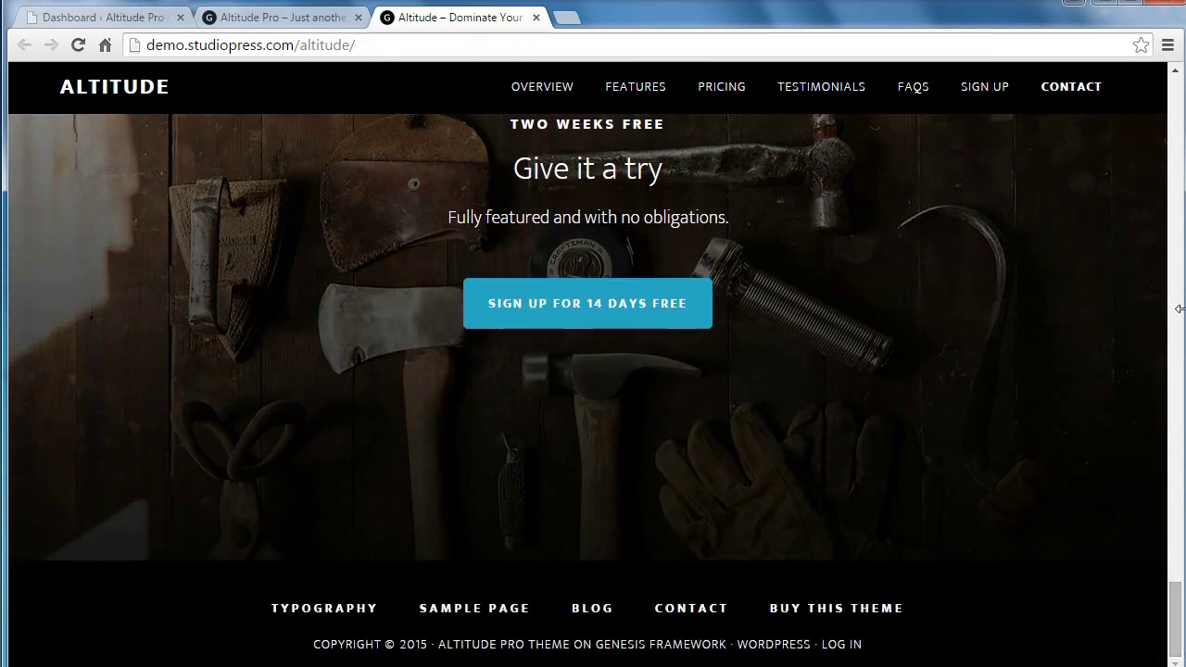
key(Home)
click(297, 17)
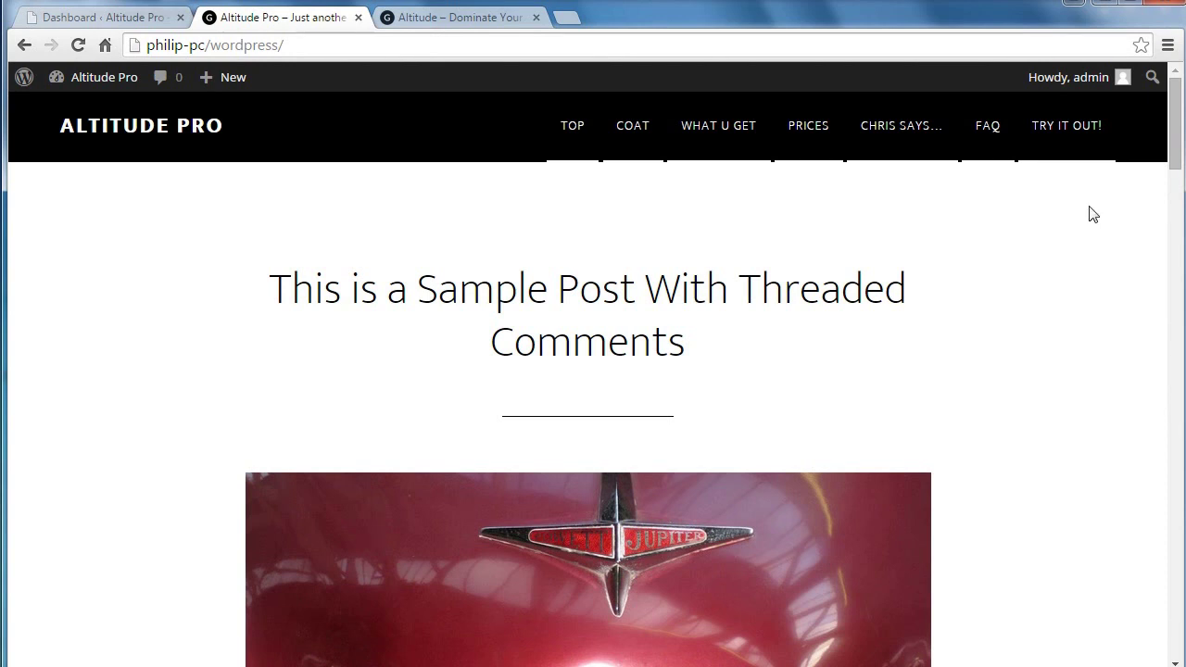
drag(1174, 139, 1182, 98)
Switch to the just-text-from-Altitude-Pro-home-page file in Notepad and copy the front-page-1 heading "A 6-WEEK COURSE"
mouse_move(313, 666)
click(412, 639)
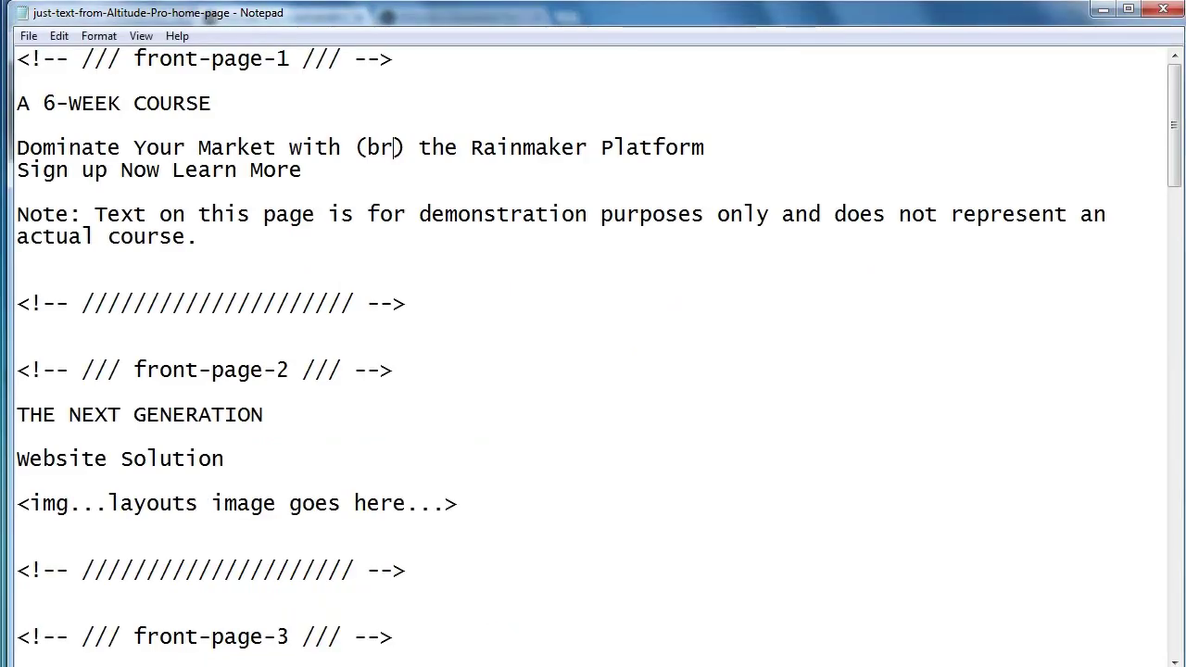
drag(18, 103, 215, 104)
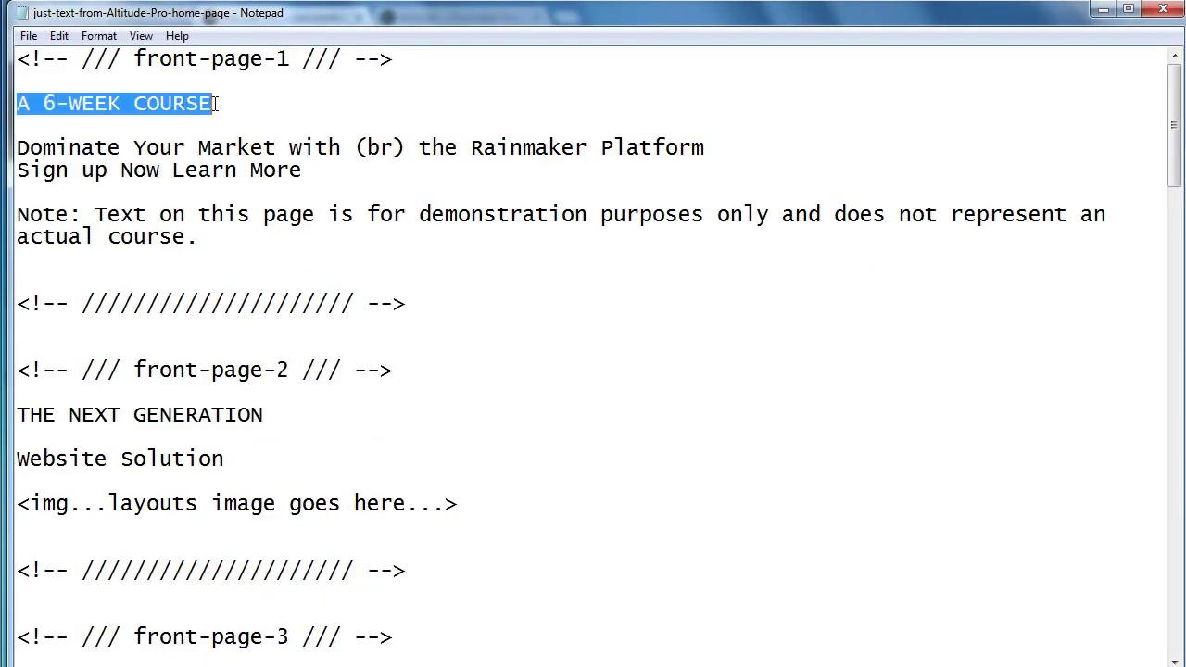
right_click(167, 107)
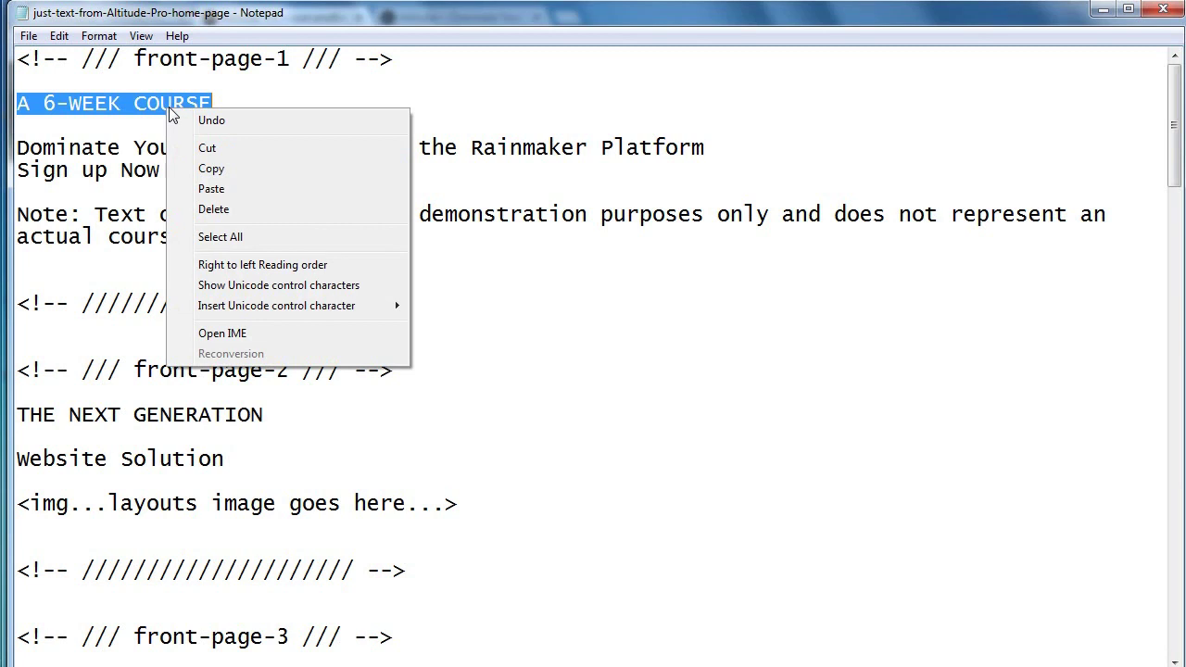
click(213, 173)
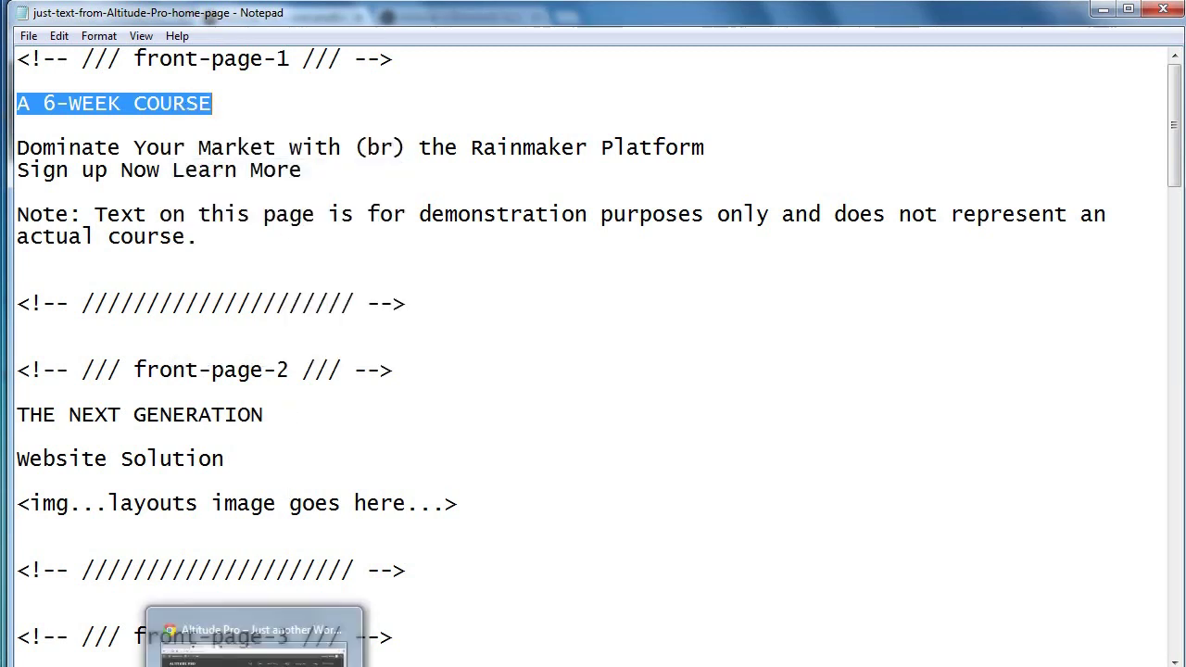
Return to the WordPress dashboard in Chrome, open the Widgets page and expand the Front Page 1 widget area
click(255, 649)
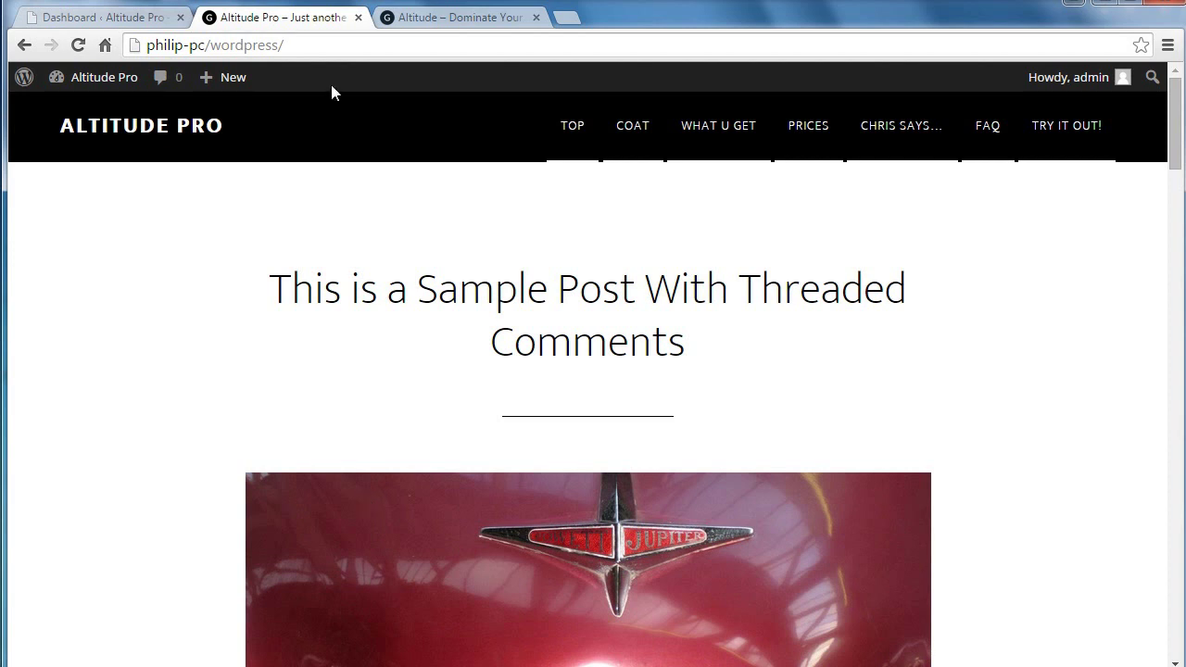
click(129, 20)
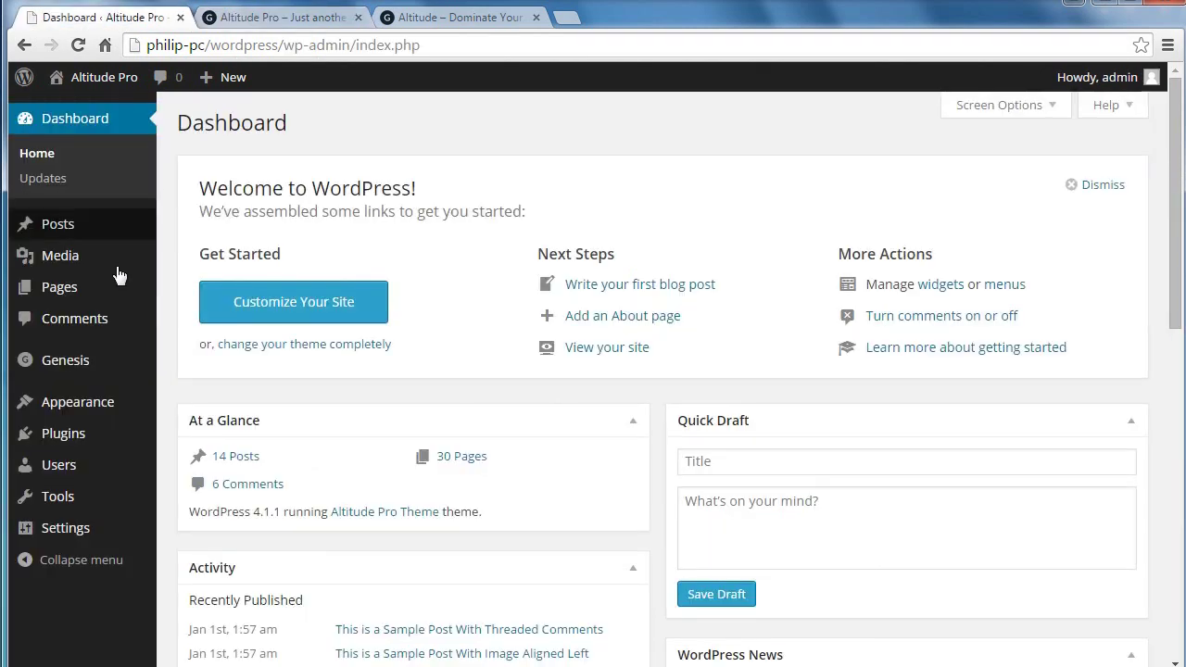
mouse_move(107, 408)
click(192, 455)
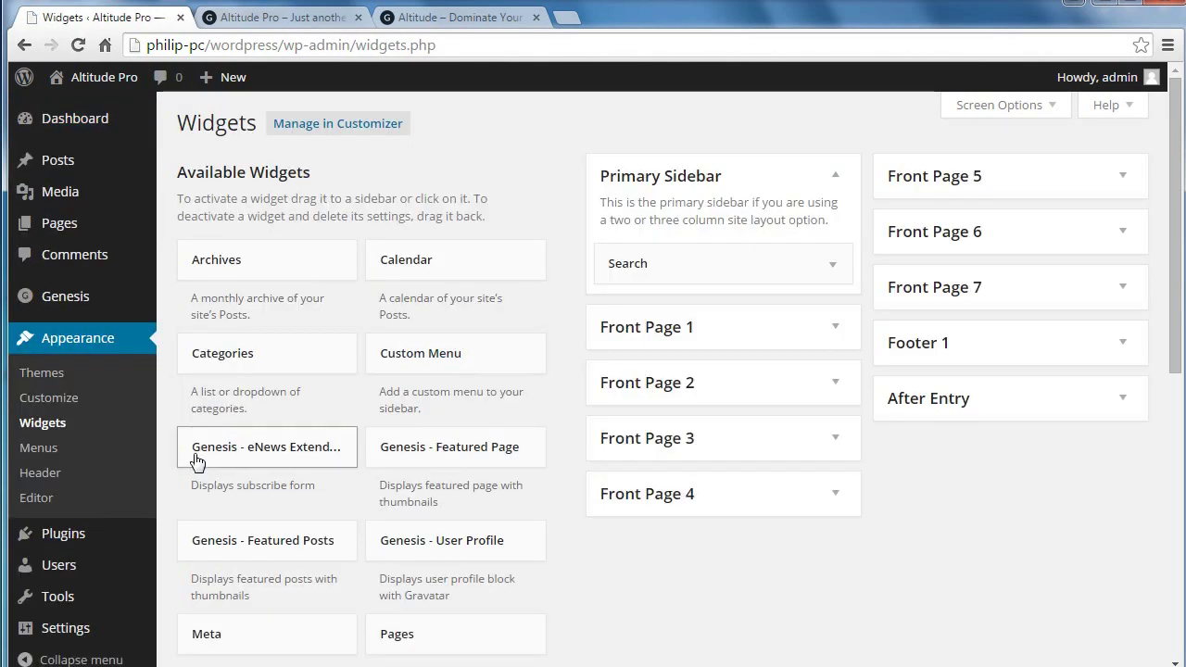
click(841, 328)
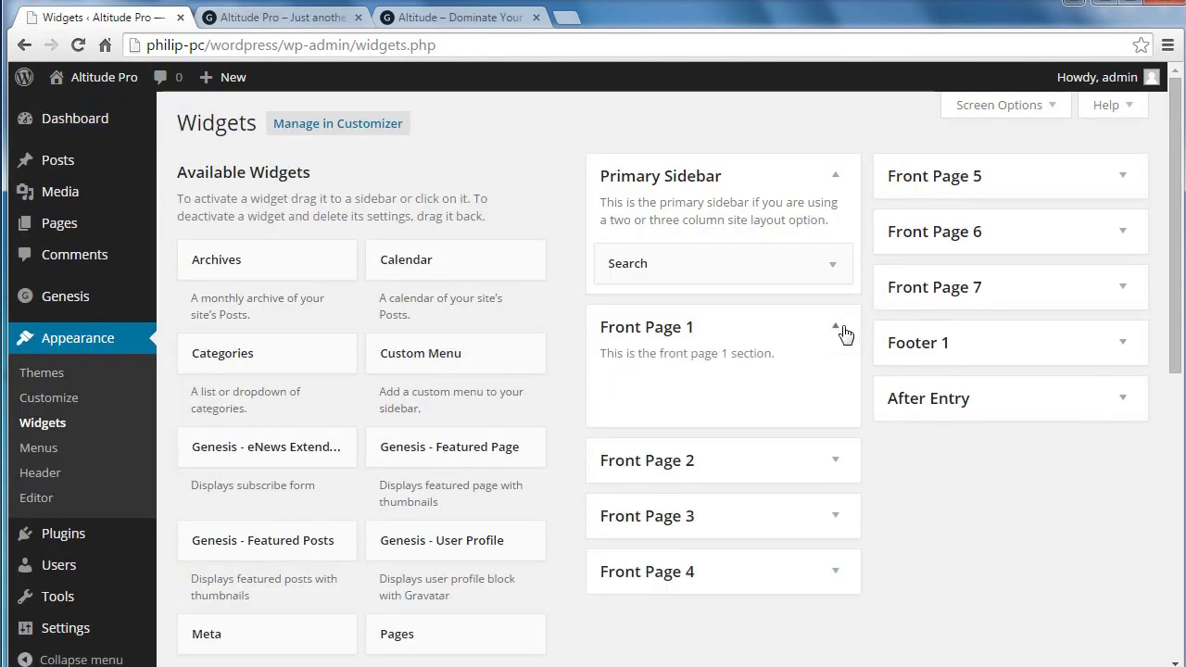
Add a Text widget to the Front Page 1 area and paste "A 6-WEEK COURSE" as its title
drag(1180, 206, 1182, 556)
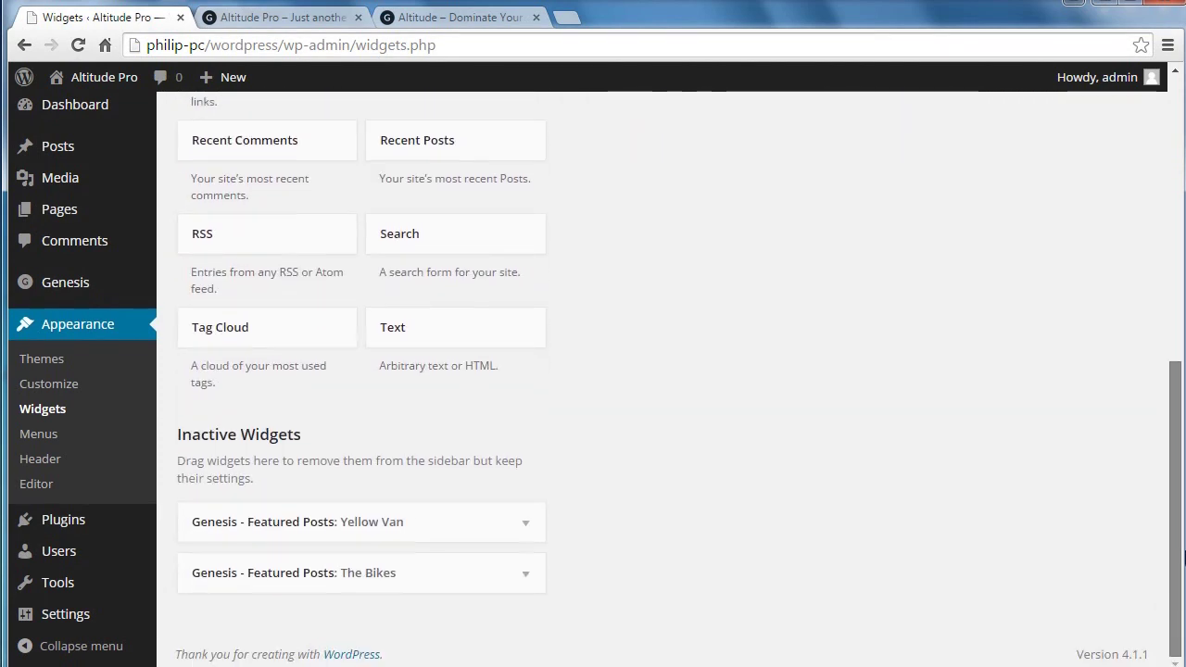
click(410, 328)
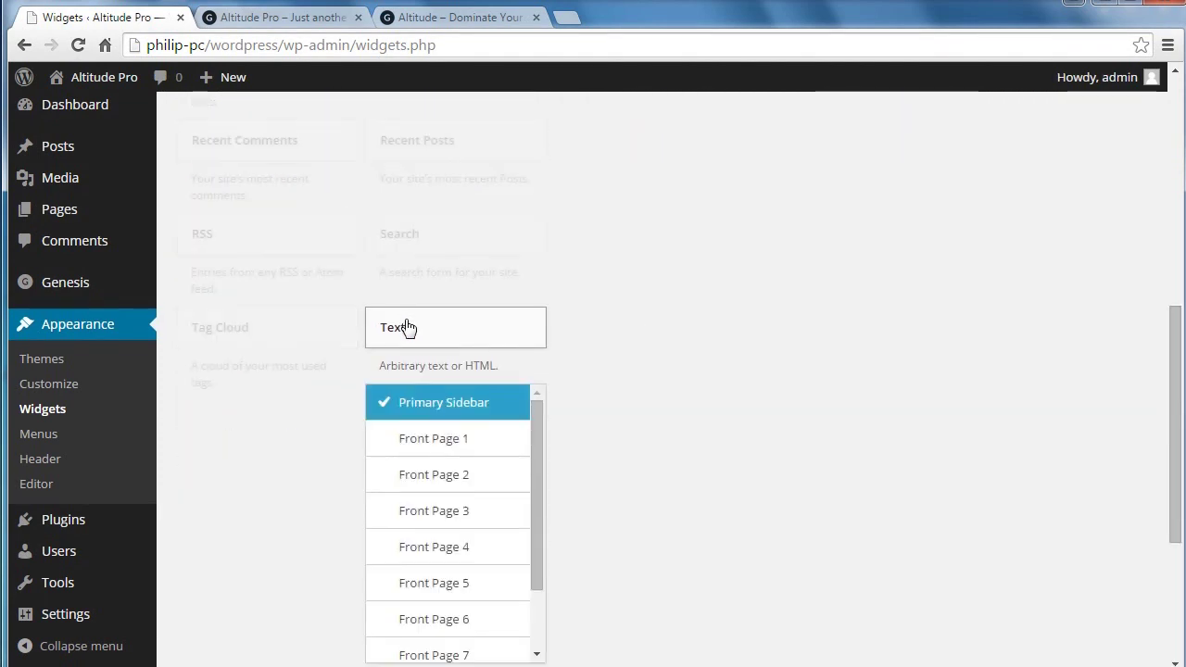
click(426, 439)
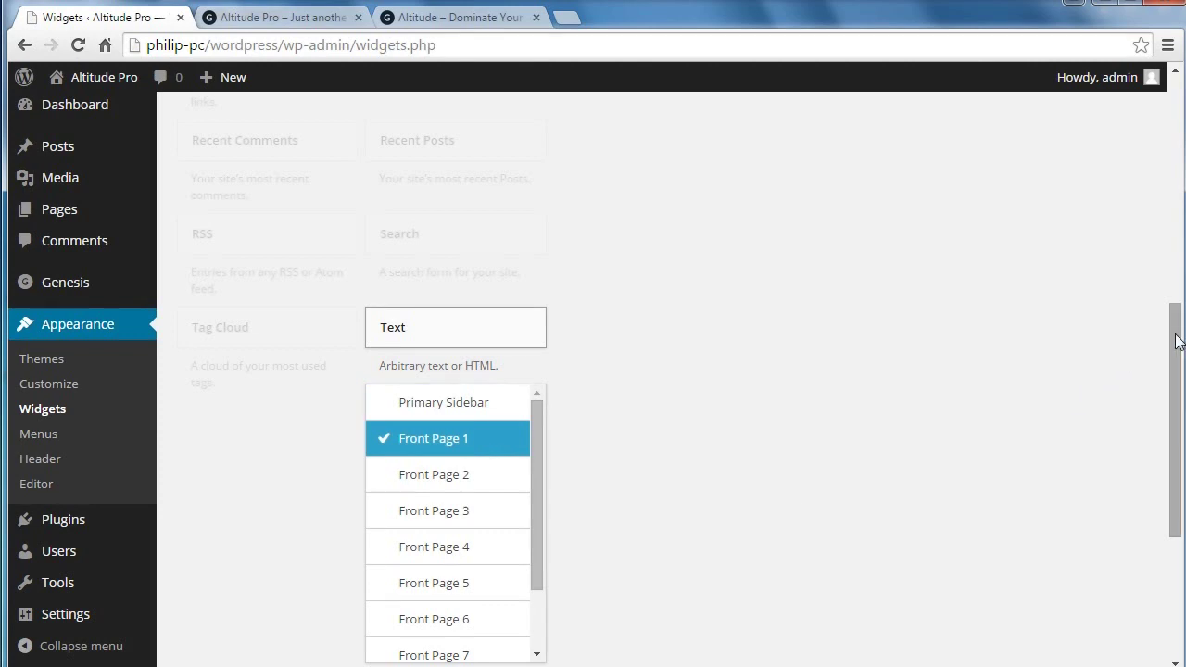
scroll(1177, 341, down, 3)
click(490, 457)
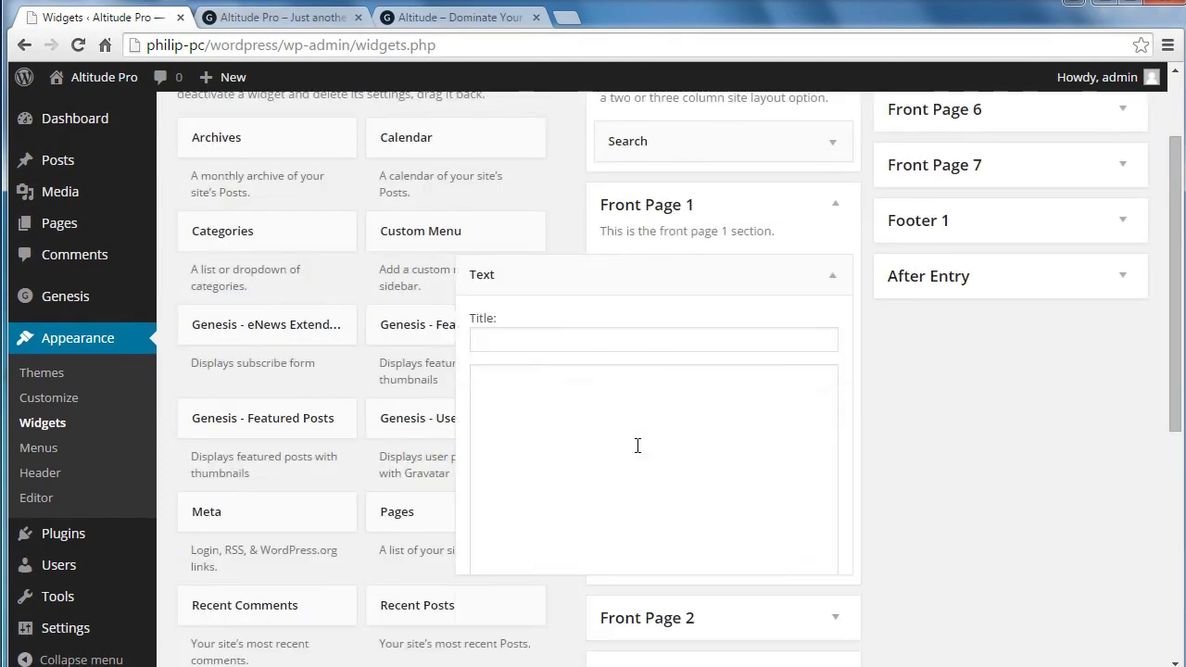
click(605, 342)
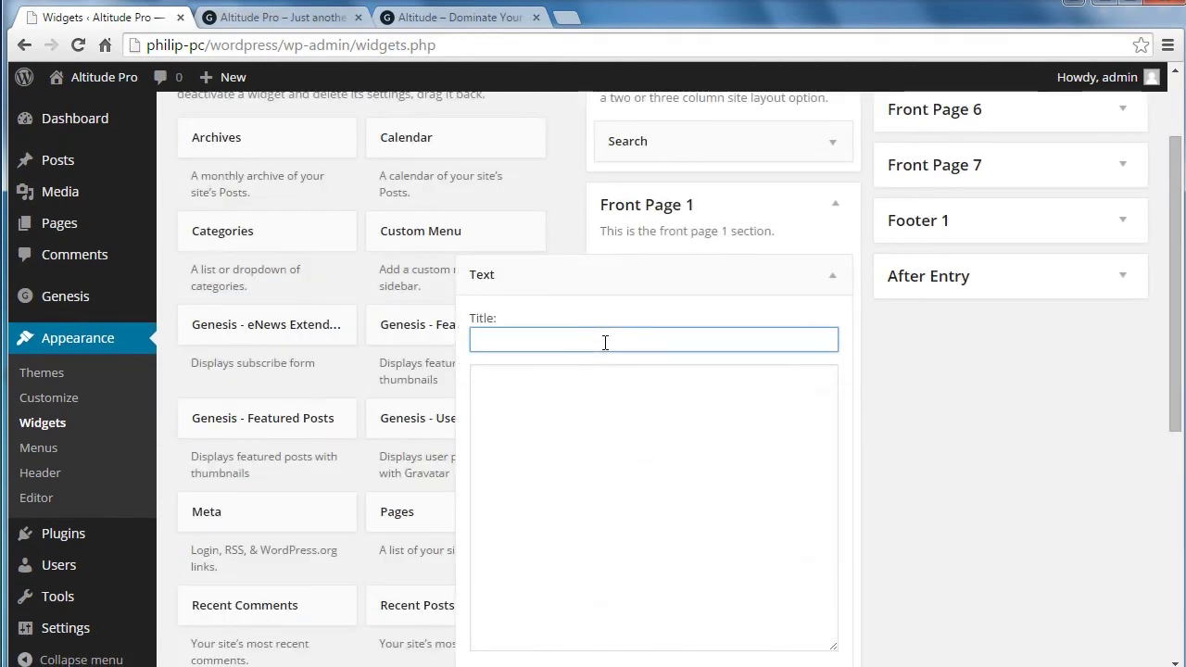
key(ctrl+v)
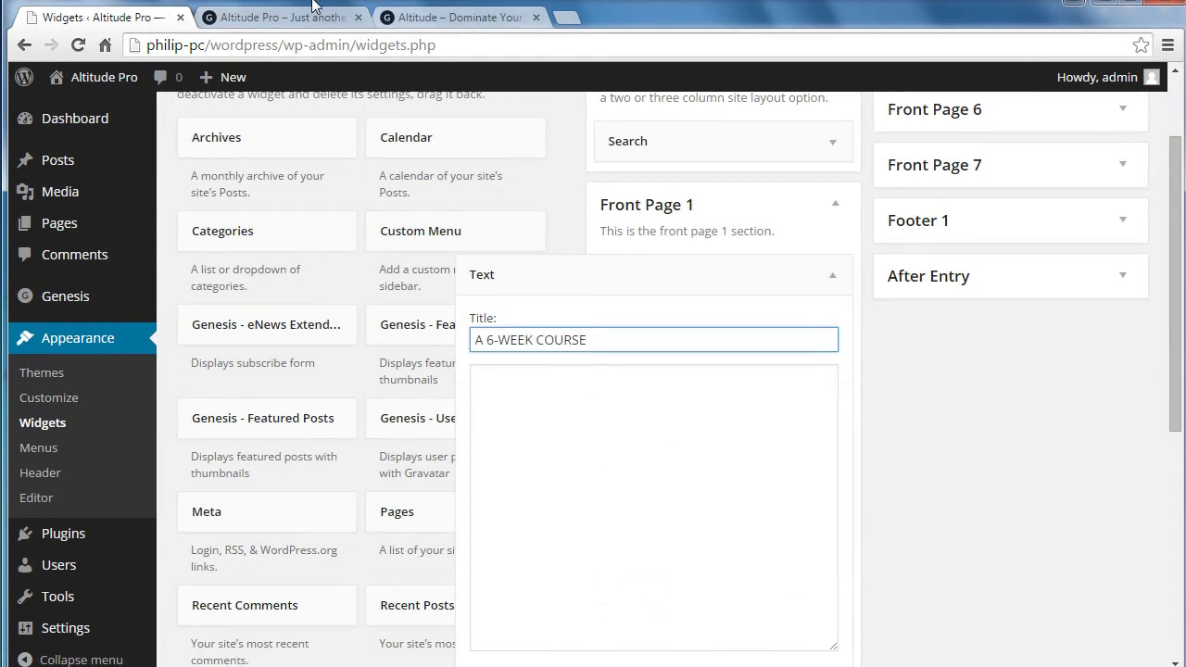
Switch to the Notepad home-page text and copy the front-page-1 body from "Dominate Your Market" through "actual course."
mouse_move(701, 659)
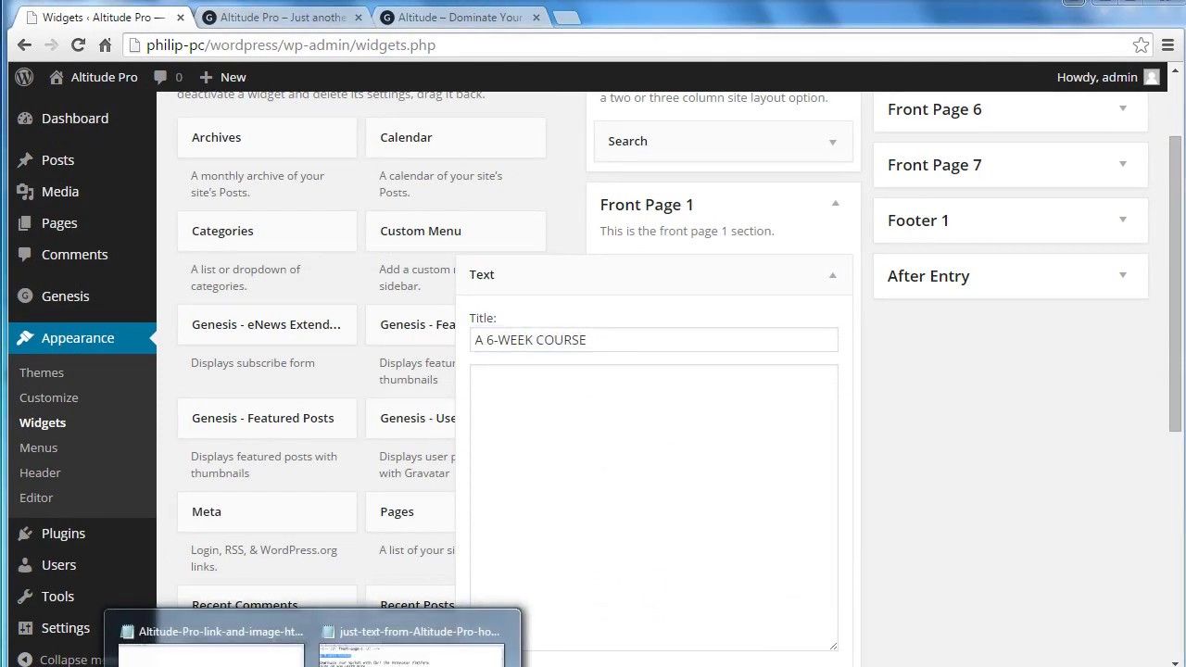
click(769, 602)
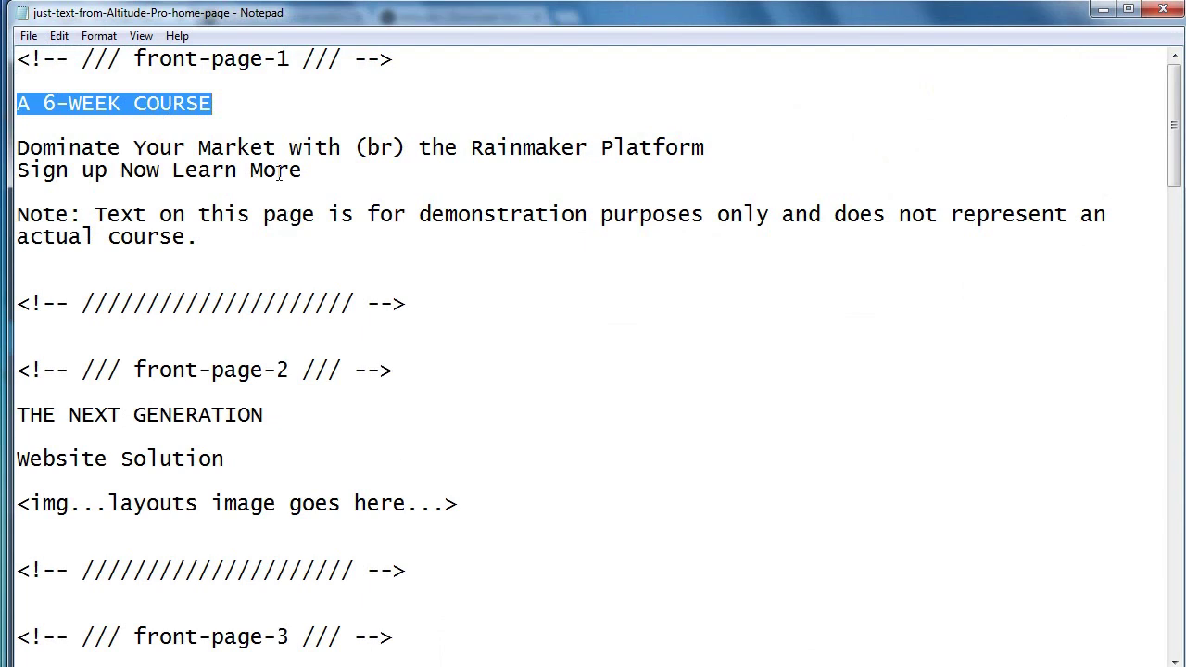
drag(308, 169, 13, 148)
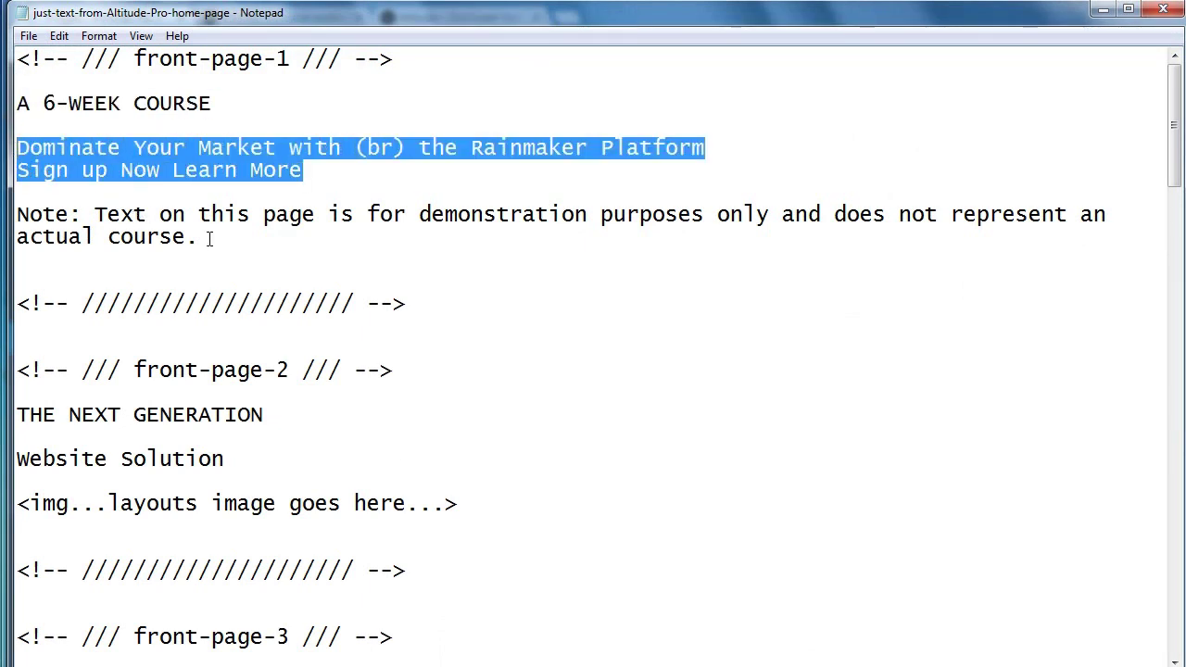
drag(199, 236, 14, 149)
right_click(62, 147)
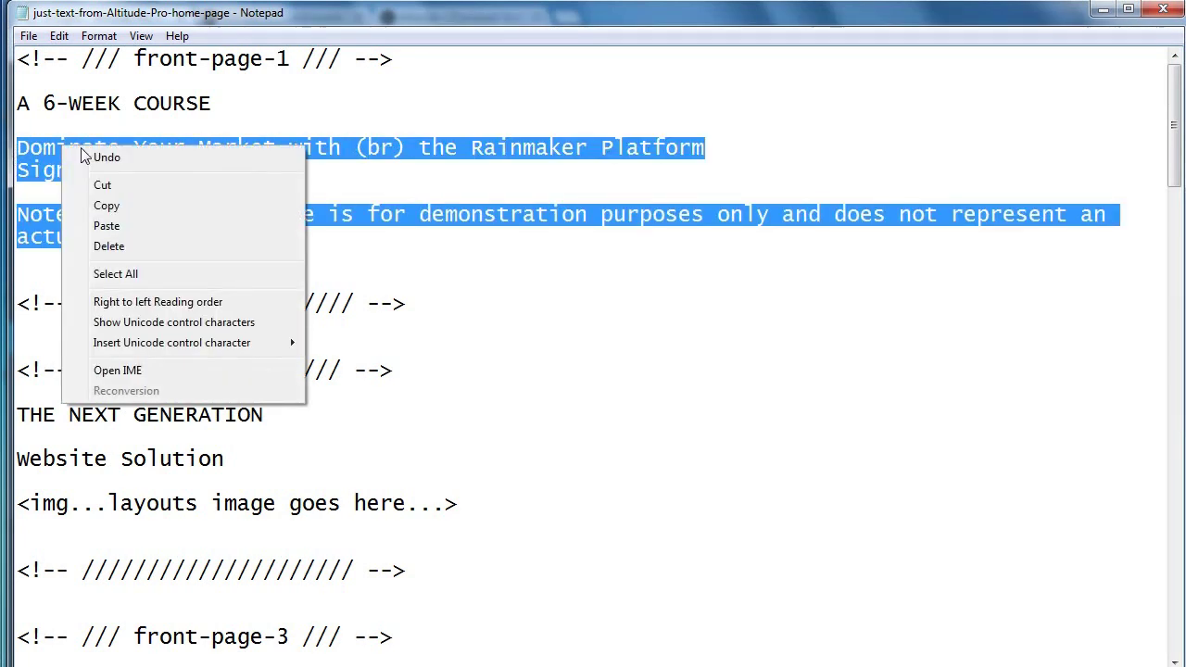
click(95, 204)
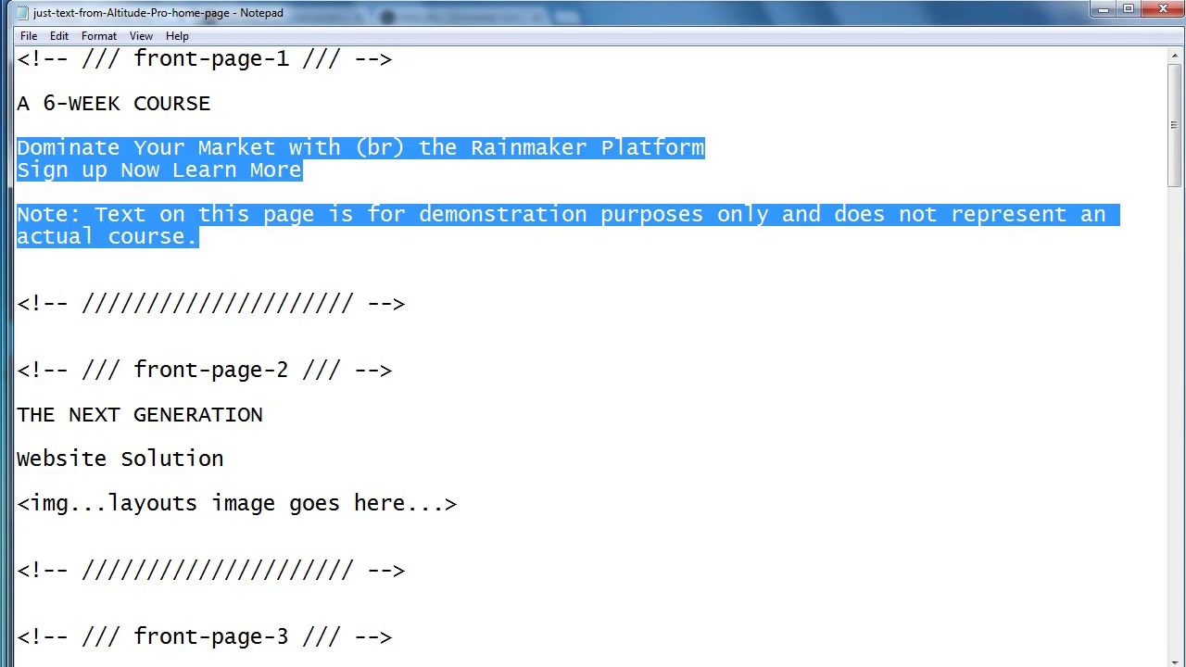
Back in Chrome, open the list of all pages in a new tab and open "11 AA Draft Page" for editing
click(254, 639)
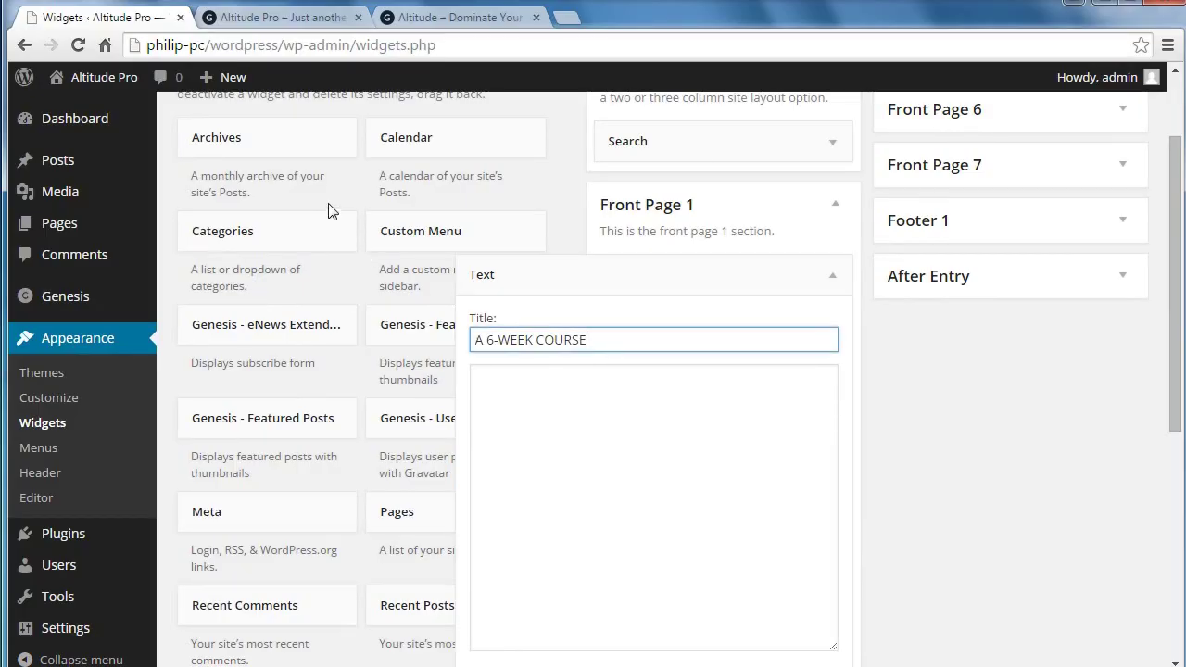
mouse_move(90, 115)
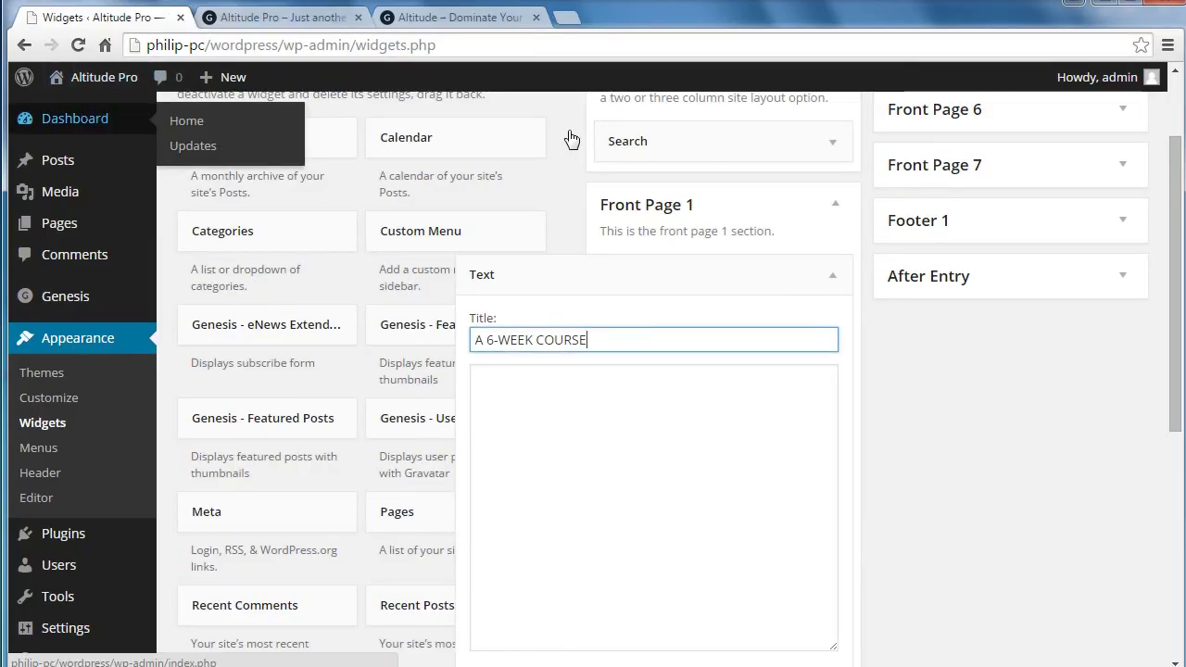
drag(1178, 182, 1178, 84)
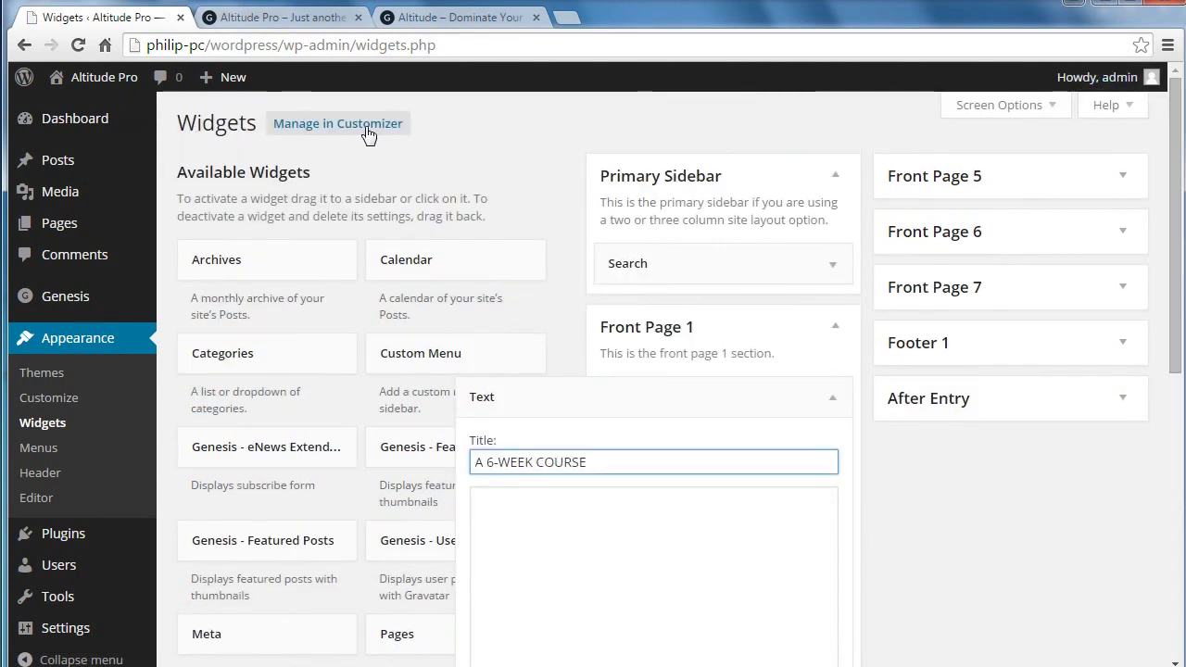
mouse_move(60, 226)
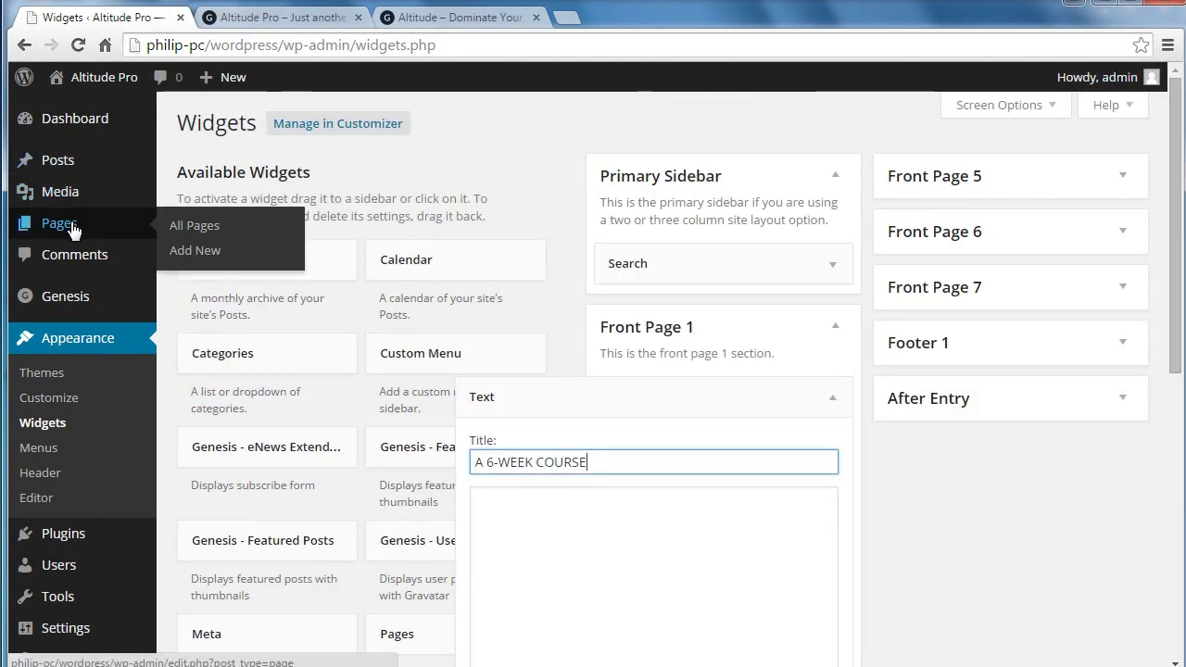
middle_click(188, 227)
click(257, 21)
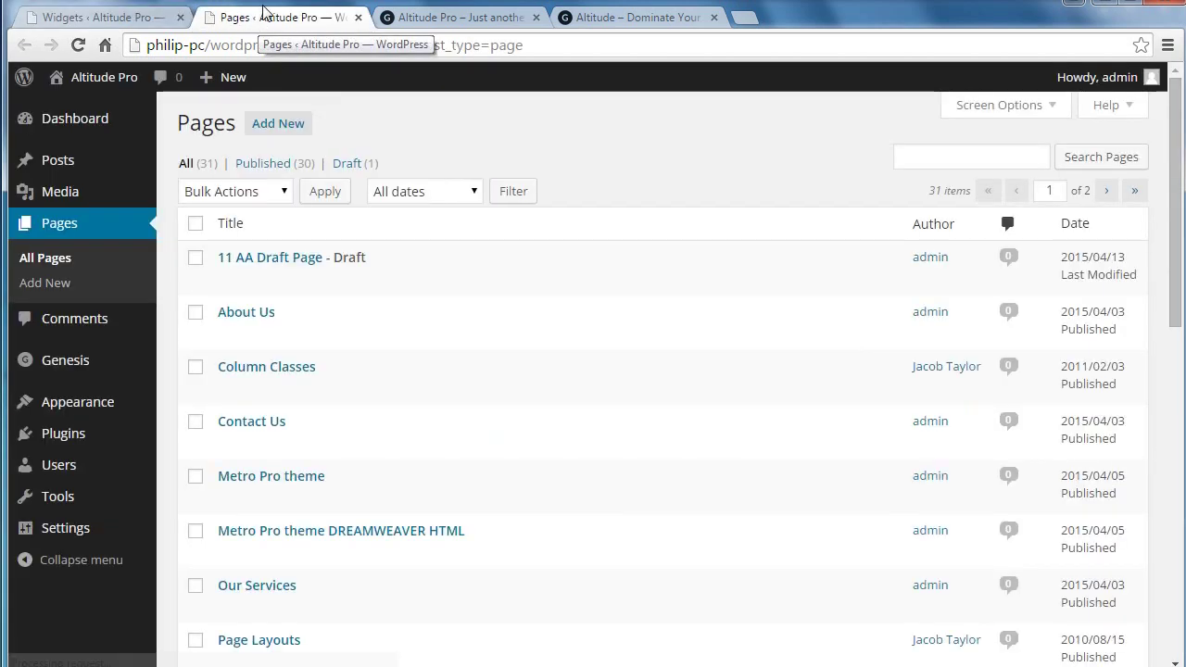
click(257, 264)
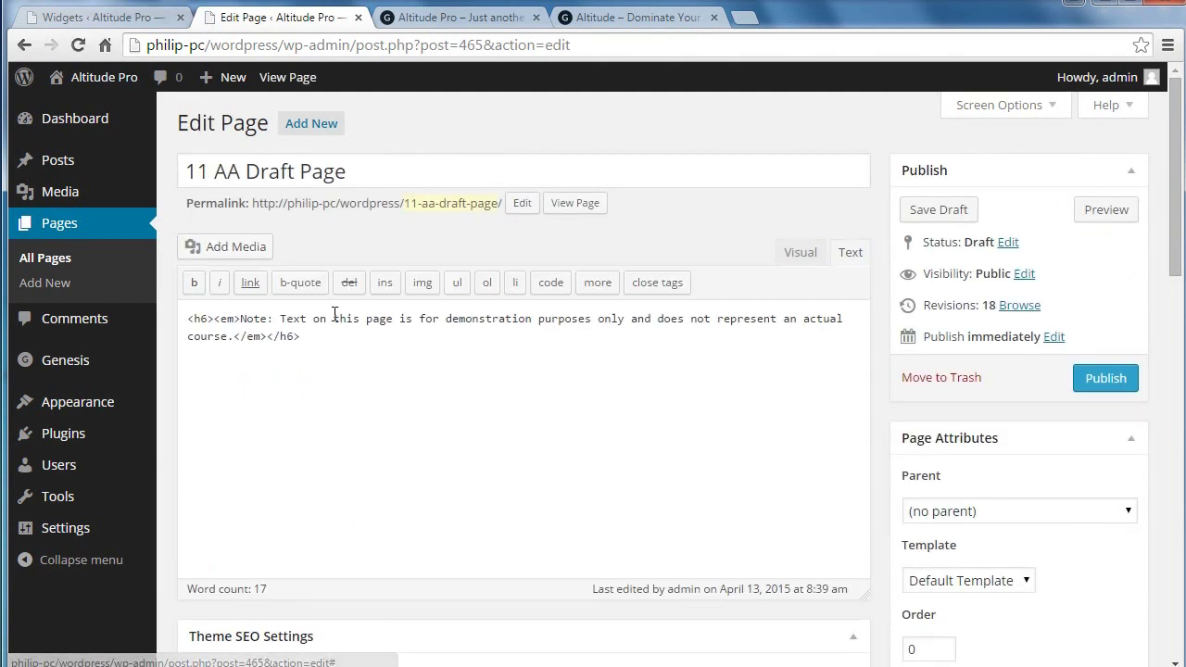
Clear the draft page's existing content and paste the copied front-page-1 body text in the Visual editor
drag(321, 341, 186, 306)
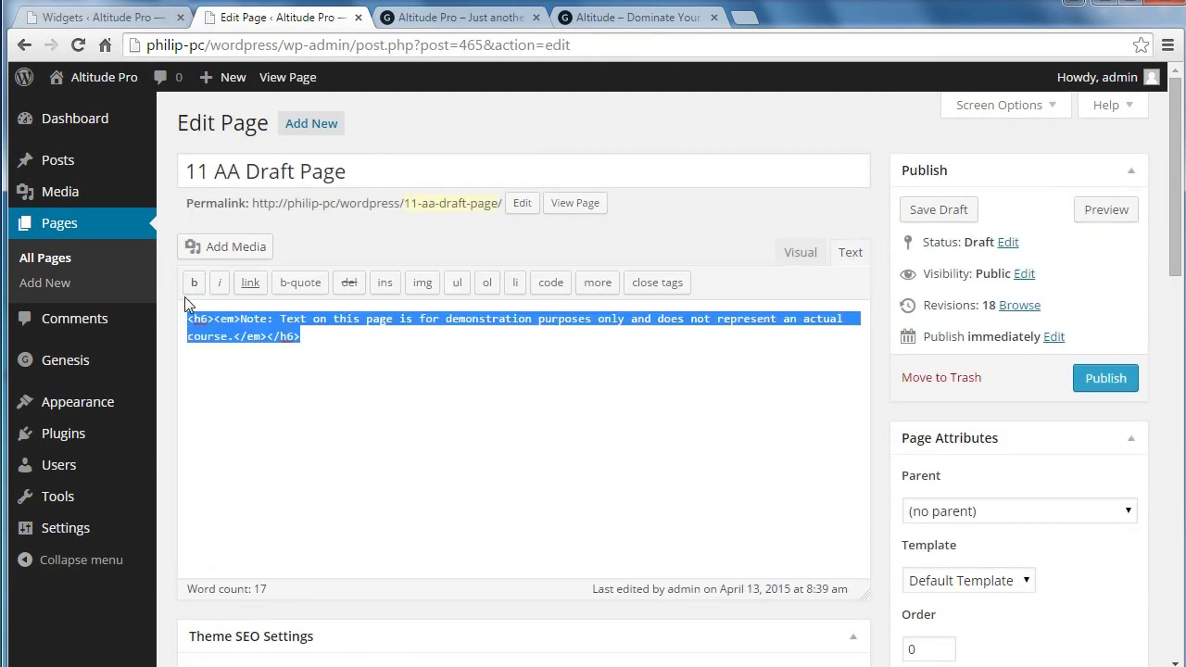
key(BackSpace)
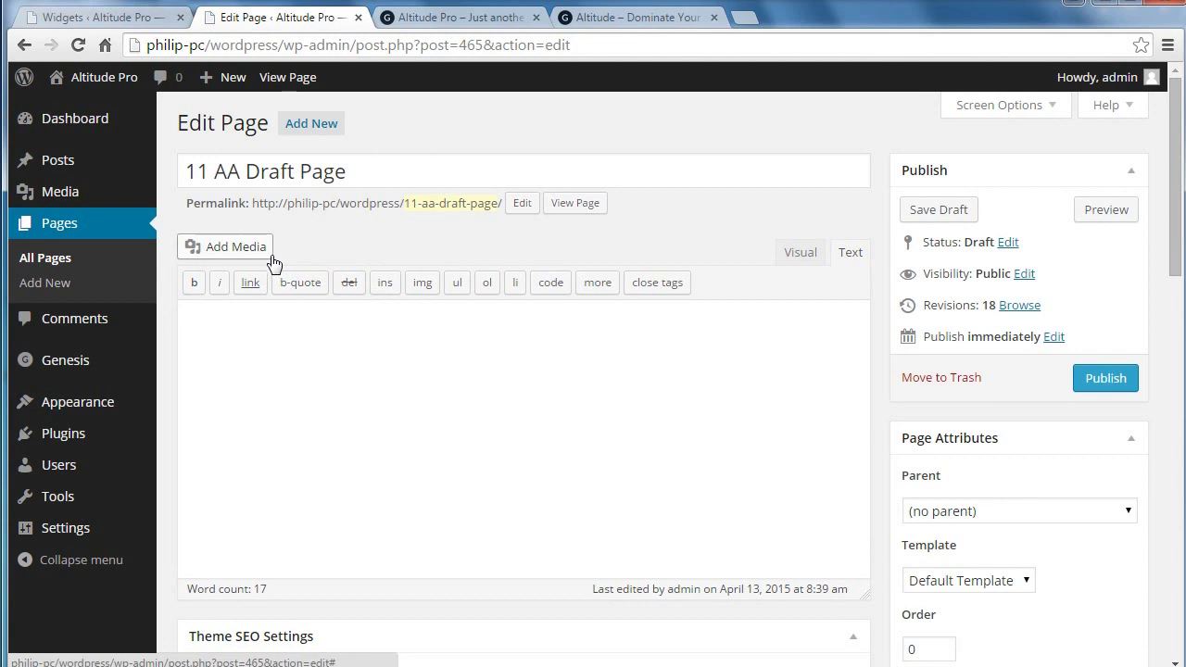
click(792, 253)
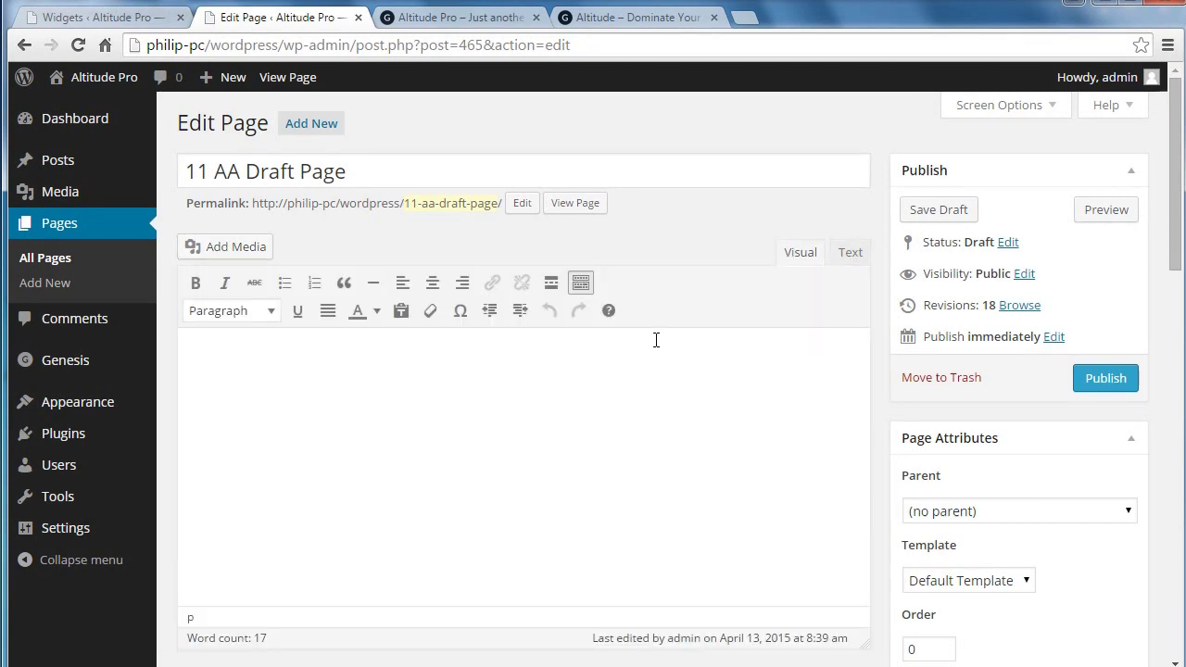
key(ctrl+v)
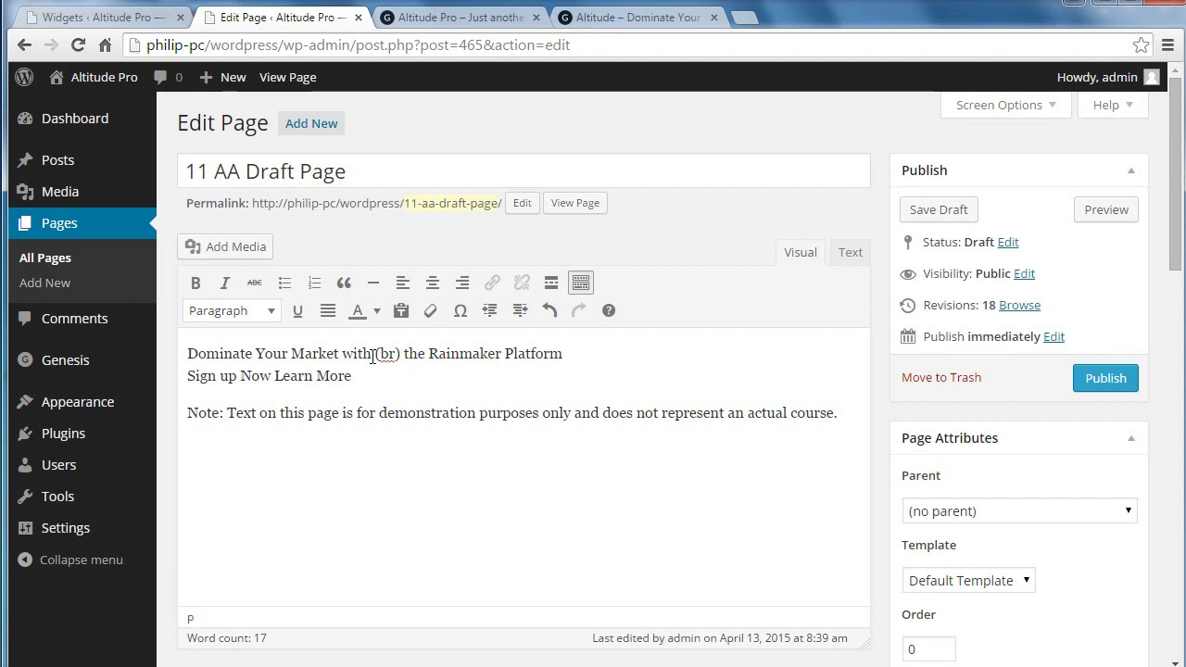
Remove the "(br)" marker and the extra space from the "Dominate Your Market with the Rainmaker Platform" line
drag(382, 354, 401, 355)
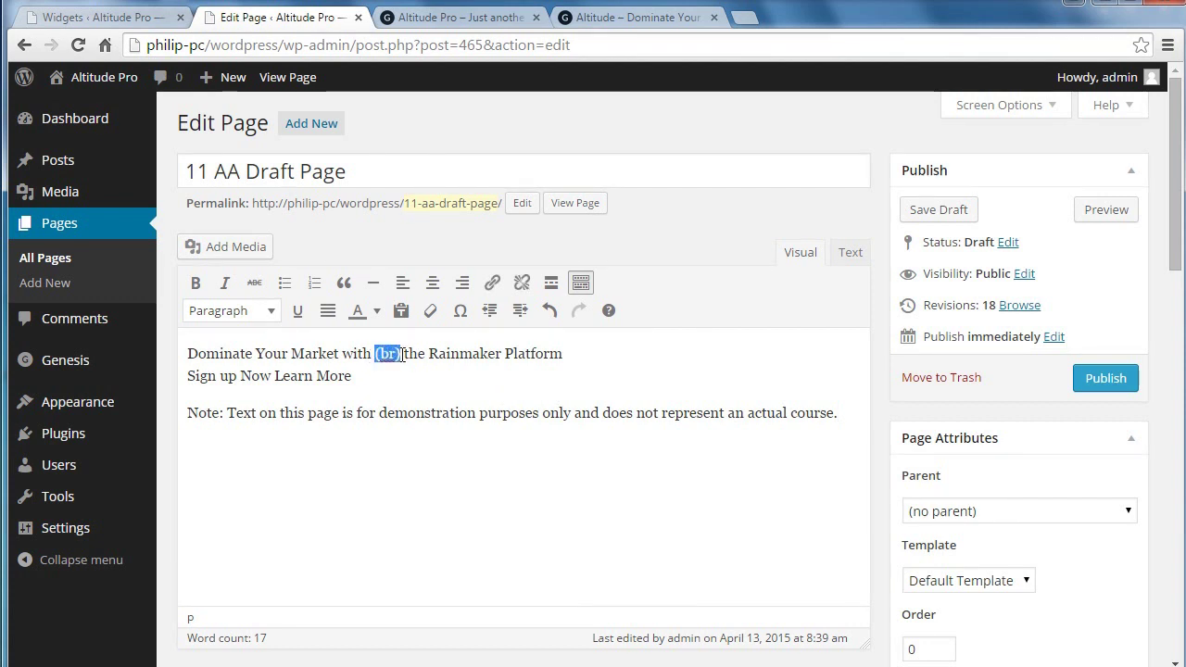
key(Delete)
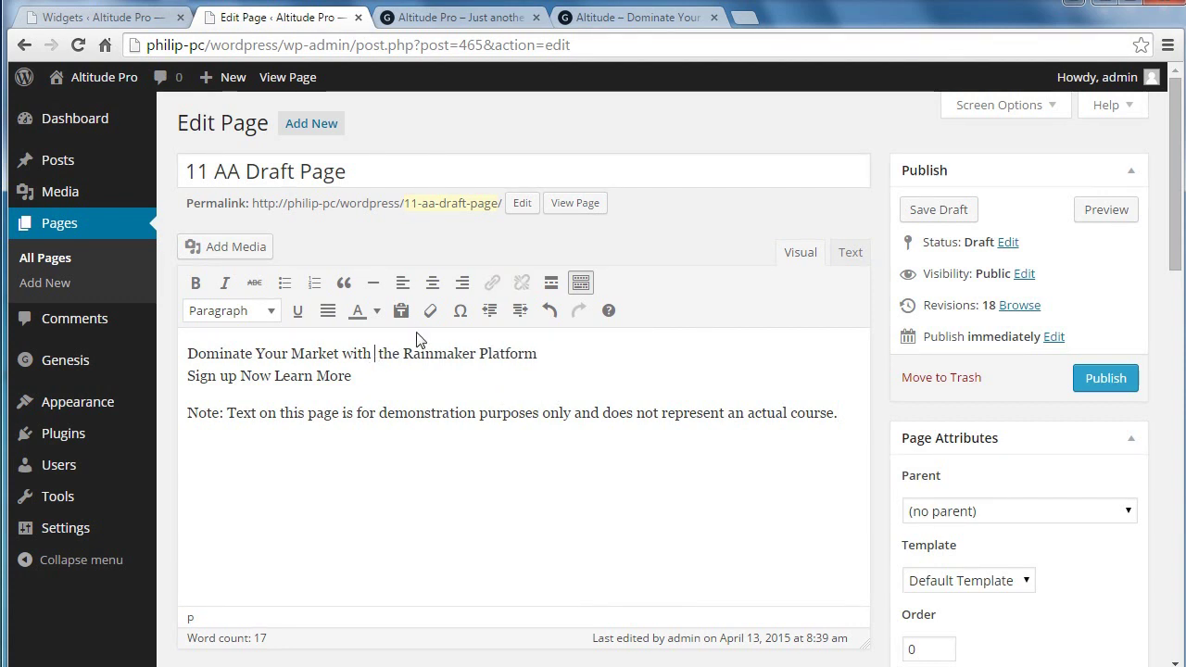
key(BackSpace)
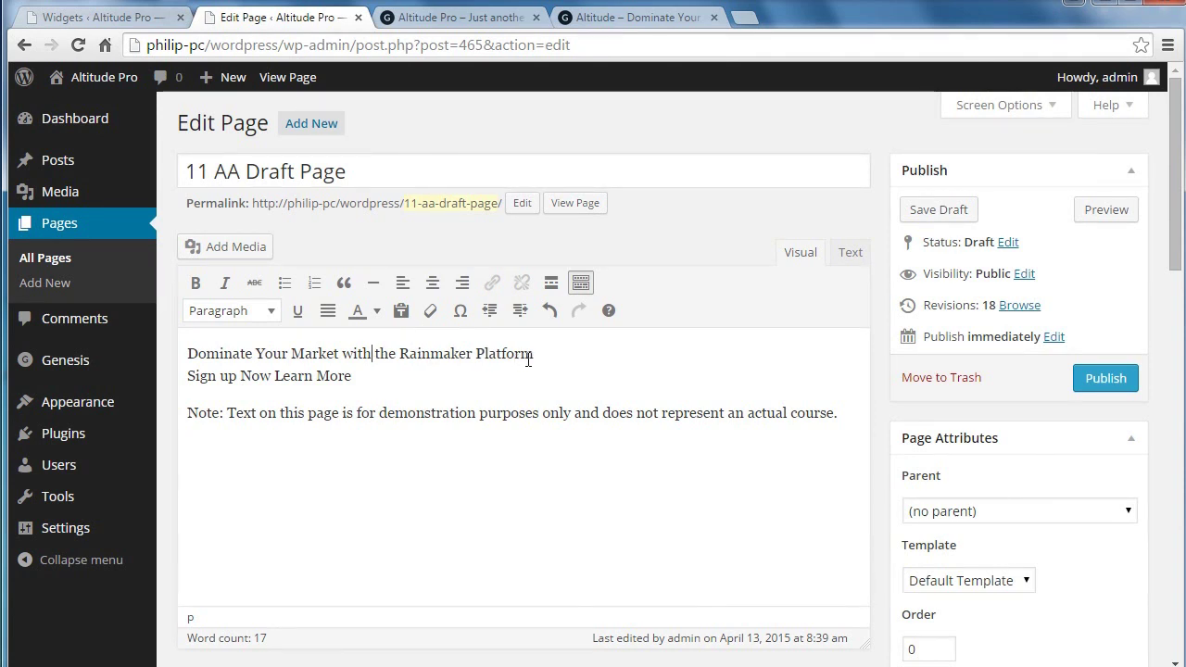
Try formatting the "Dominate Your Market with the Rainmaker Platform" line as Heading 2 and check where the h2 tags fall in the HTML
drag(536, 355, 164, 353)
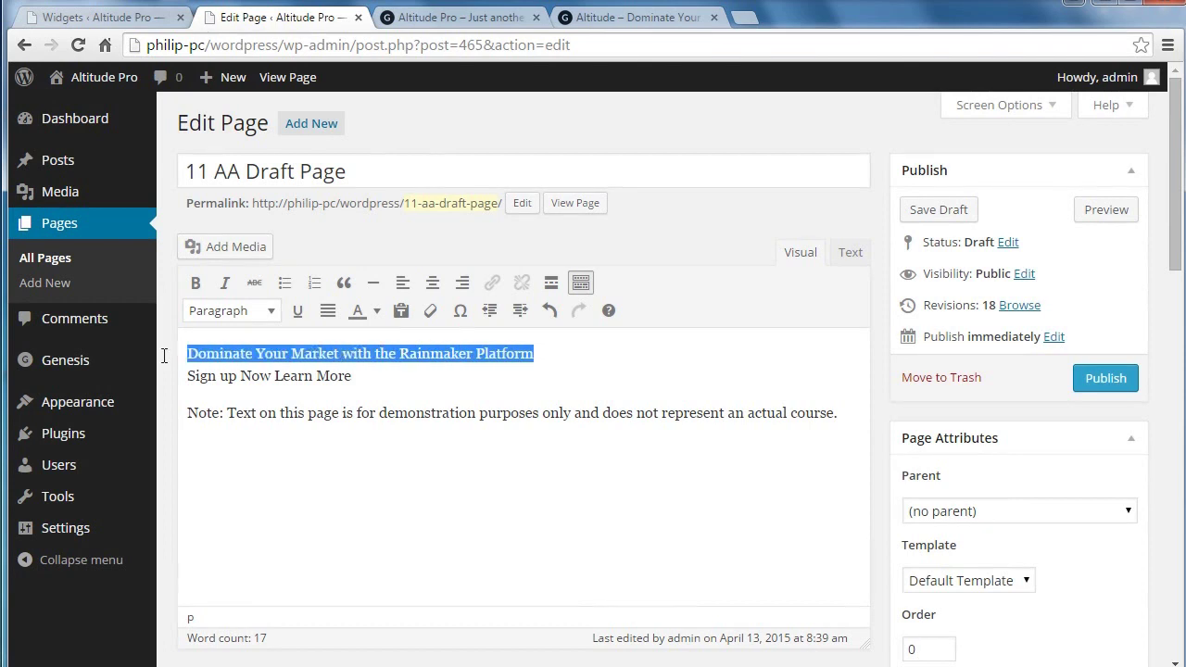
click(251, 316)
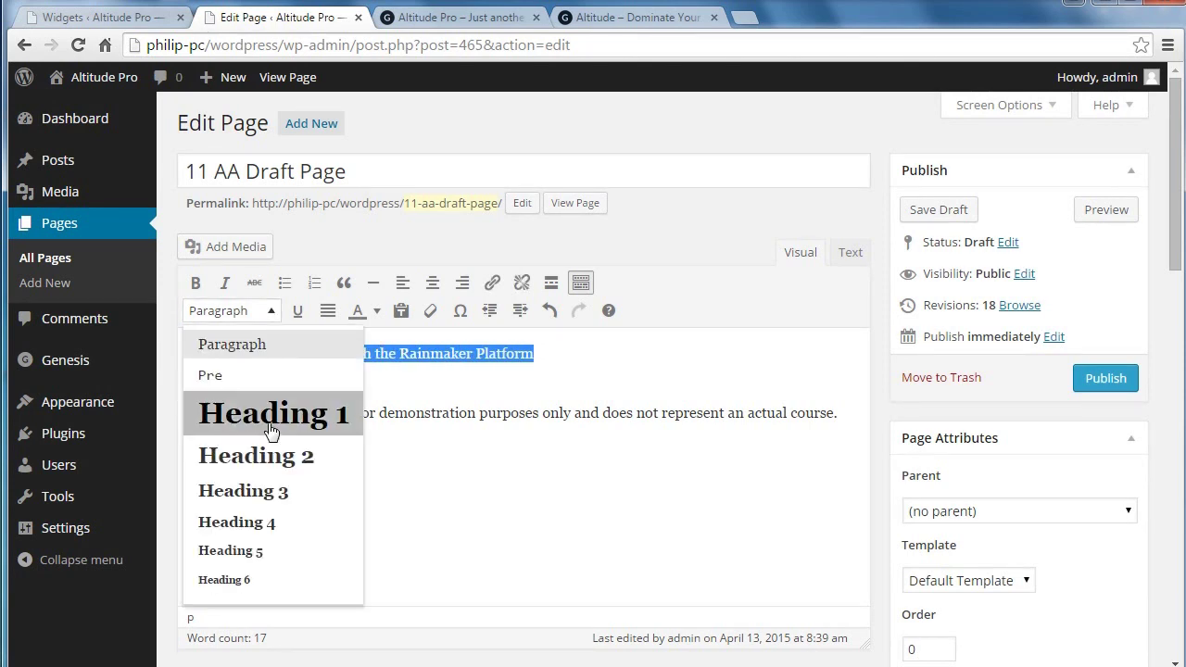
click(271, 472)
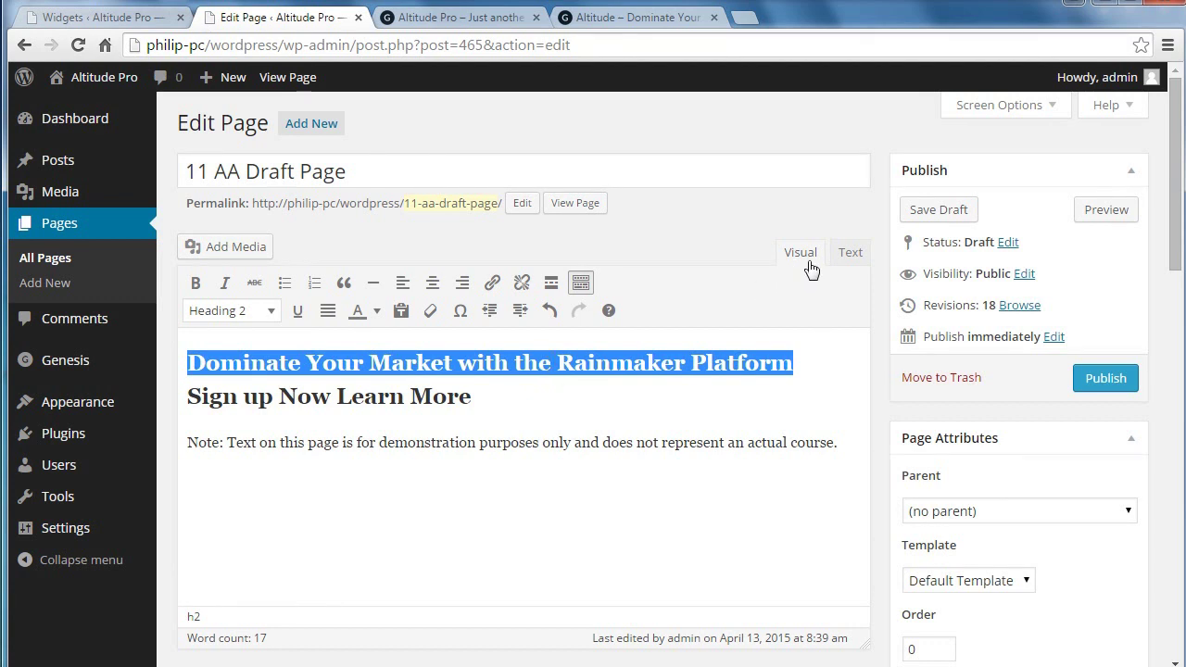
click(850, 252)
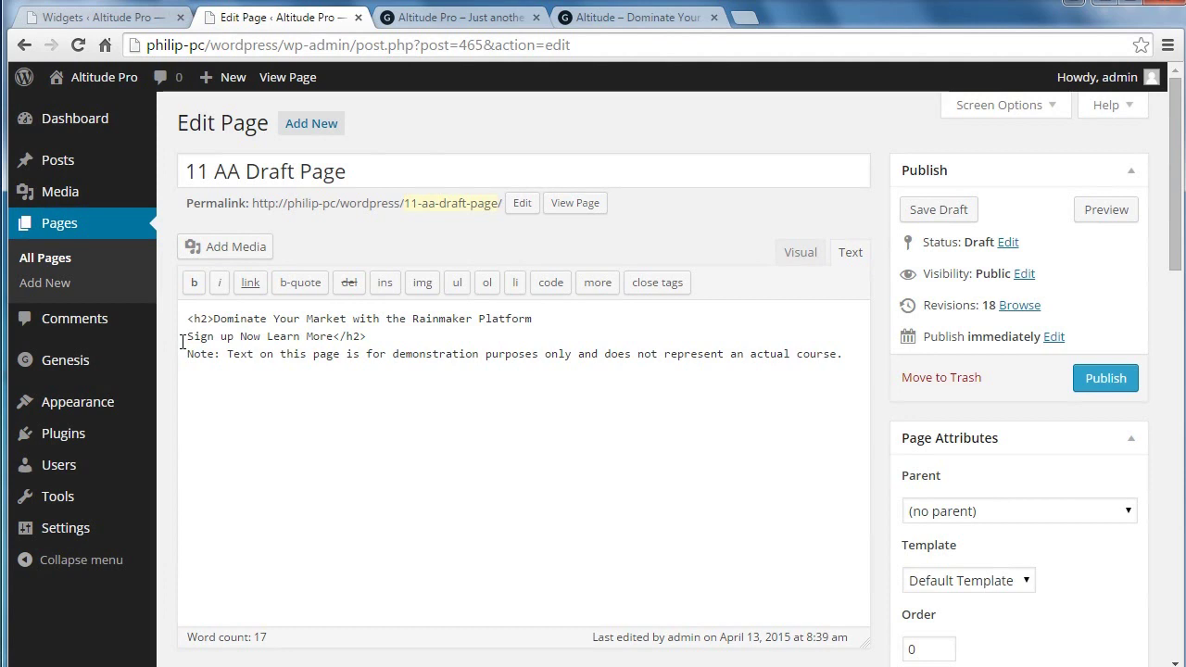
drag(187, 319, 212, 319)
drag(333, 337, 370, 337)
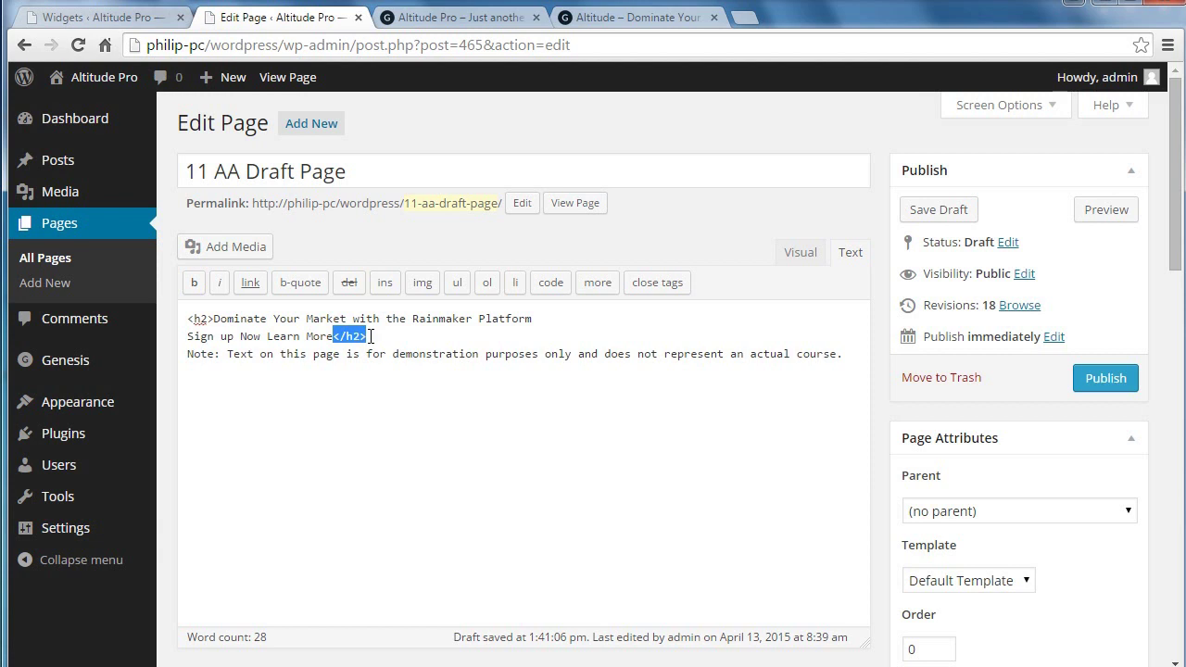
Return to the Visual editor and reset the heading and "Sign up Now Learn More" lines to Paragraph format
click(801, 252)
drag(496, 398, 158, 368)
click(236, 312)
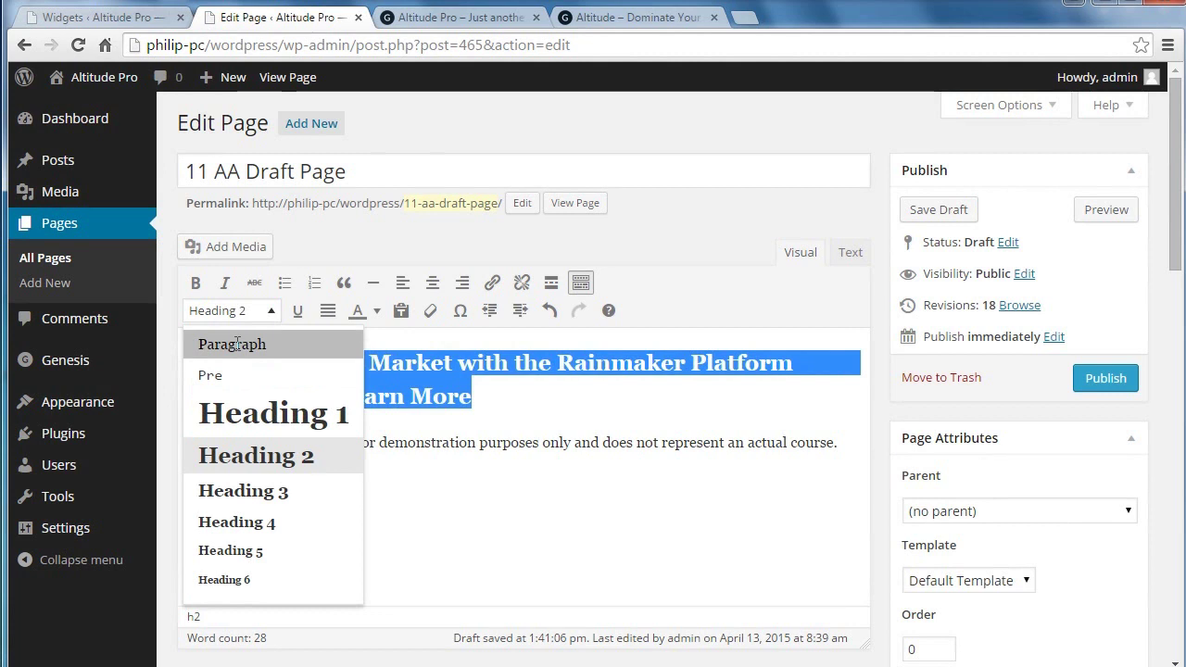
click(232, 343)
click(369, 390)
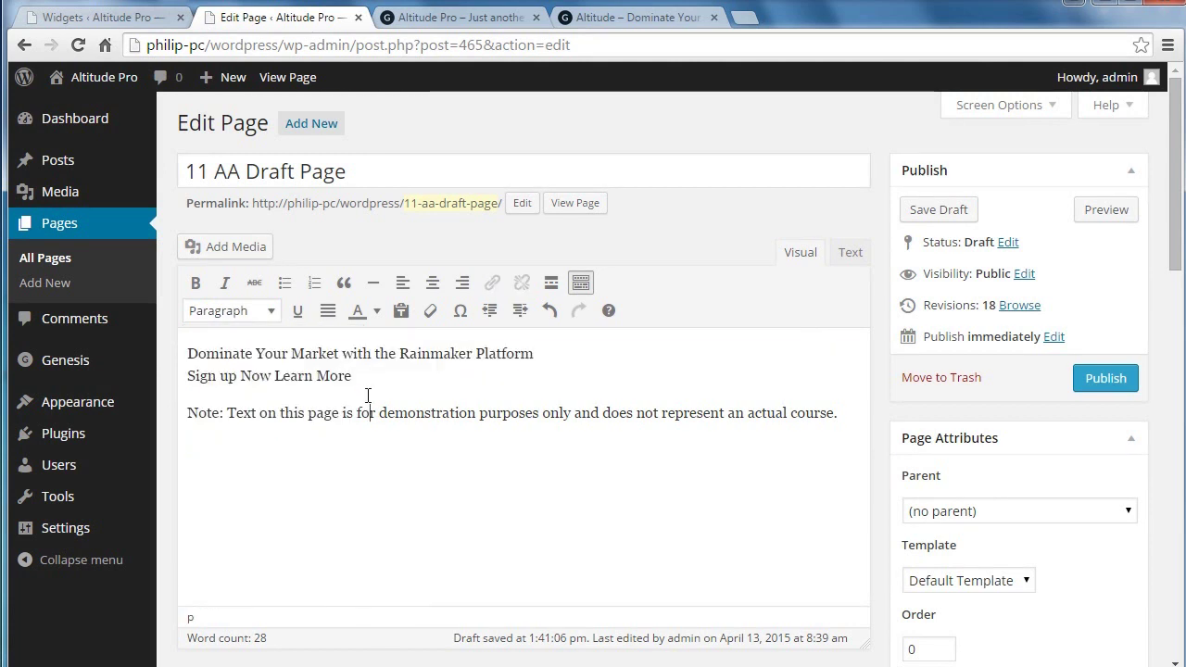
Replace the line break before "Sign up Now Learn More" with a paragraph break so it forms its own paragraph
click(188, 375)
key(BackSpace)
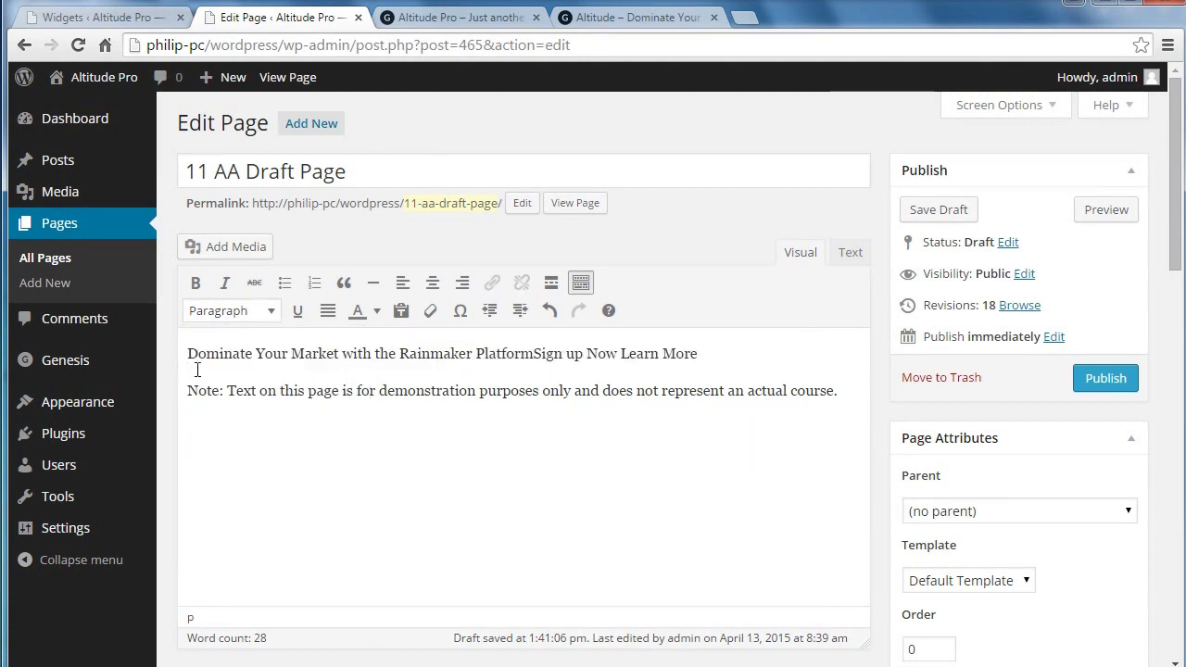
key(Return)
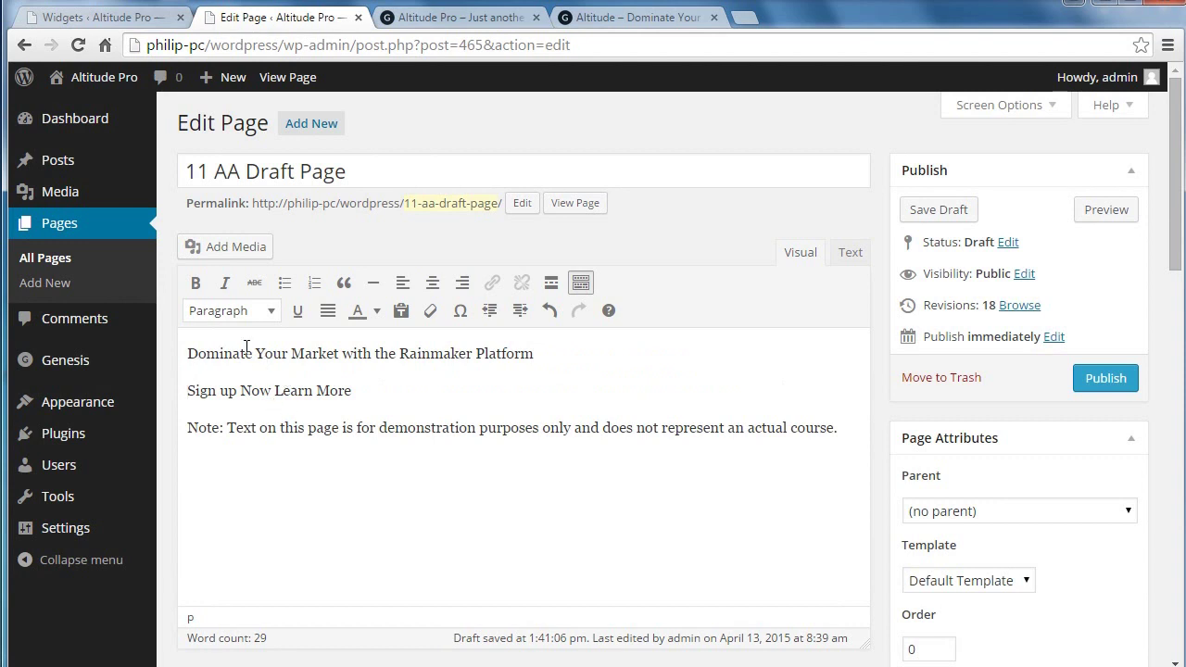
Format the "Dominate Your Market with the Rainmaker Platform" line as Heading 2 and insert a line break before "the Rainmaker Platform"
drag(184, 352, 540, 353)
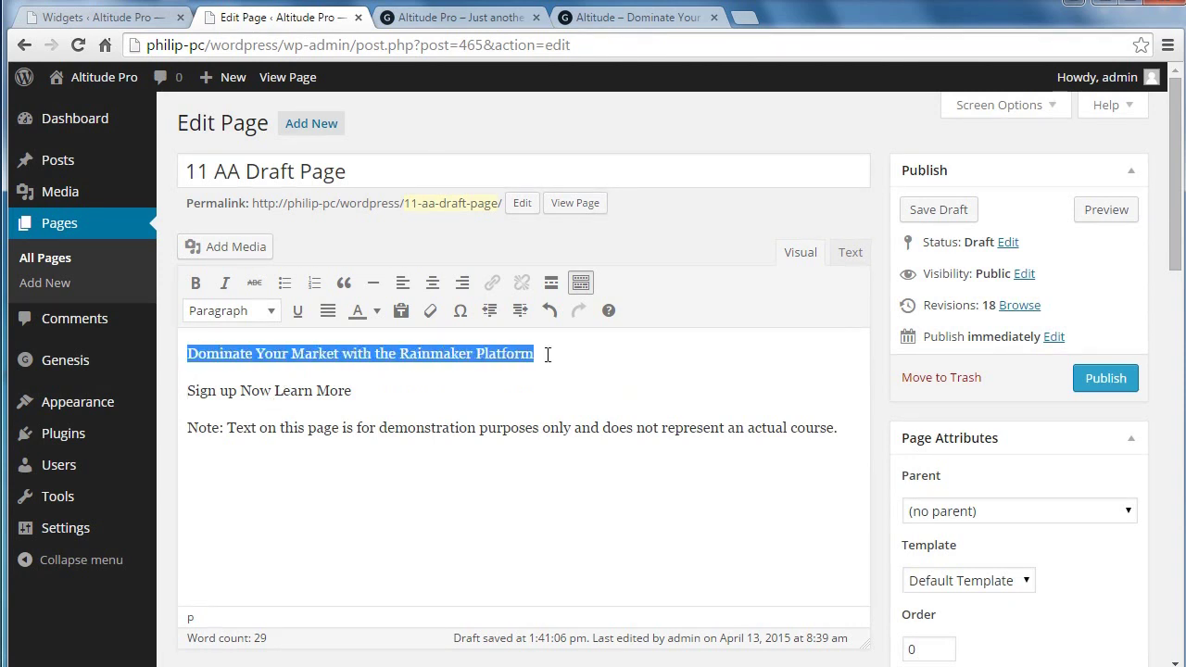
click(271, 311)
click(284, 464)
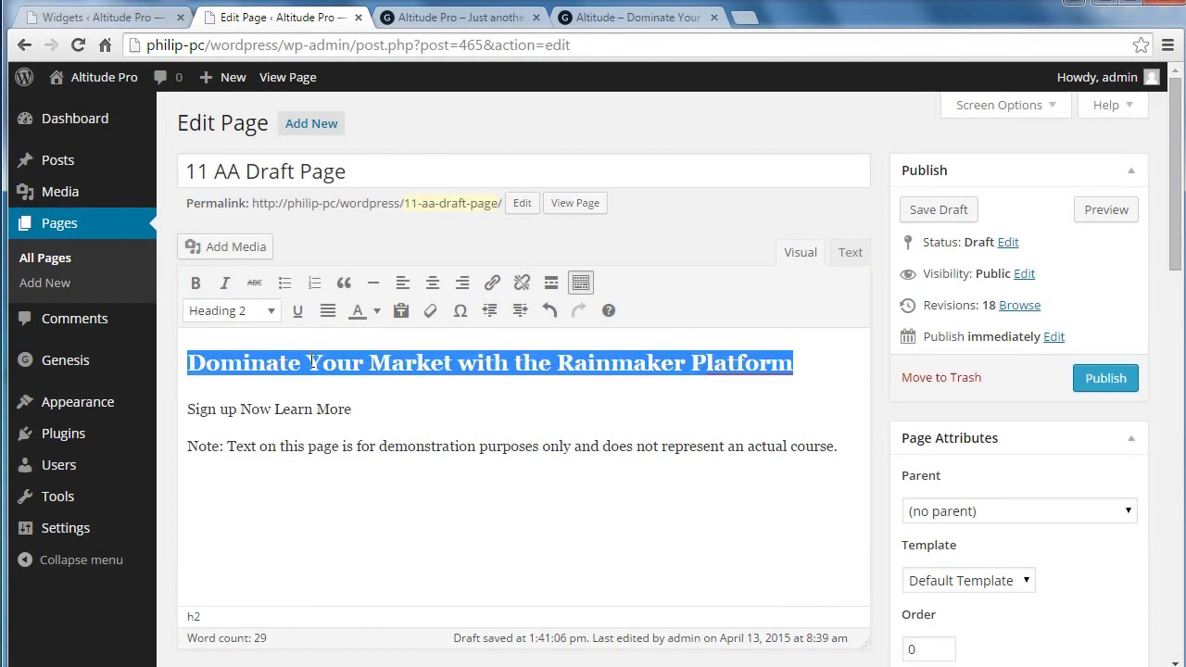
click(516, 362)
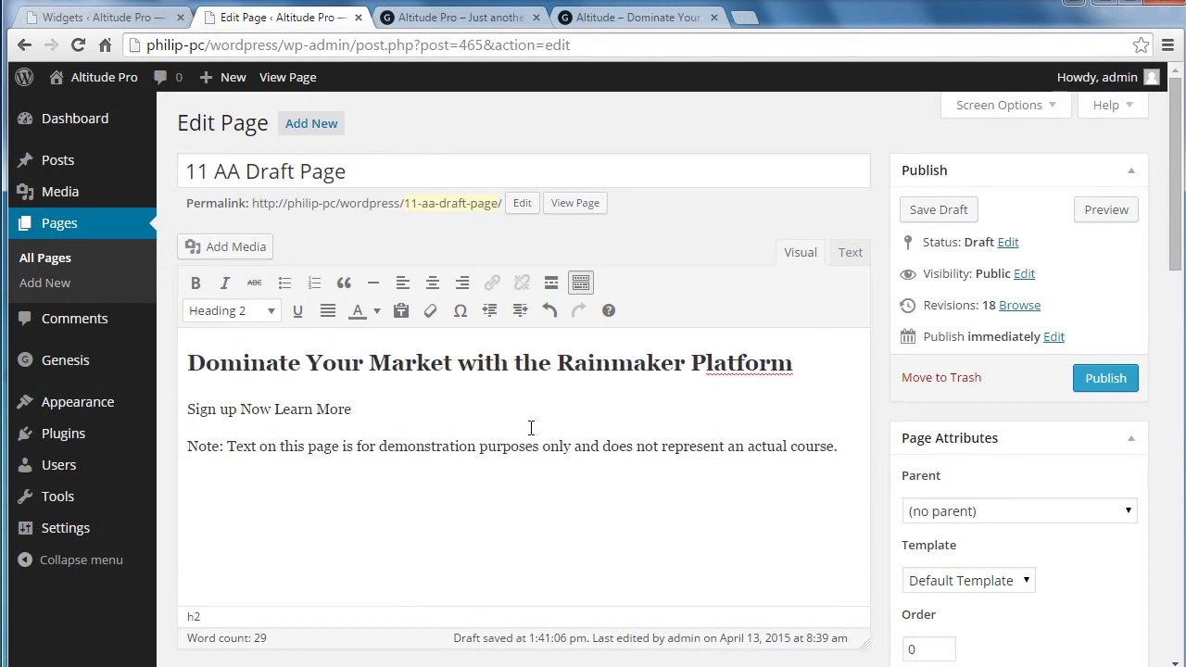
key(shift+Return)
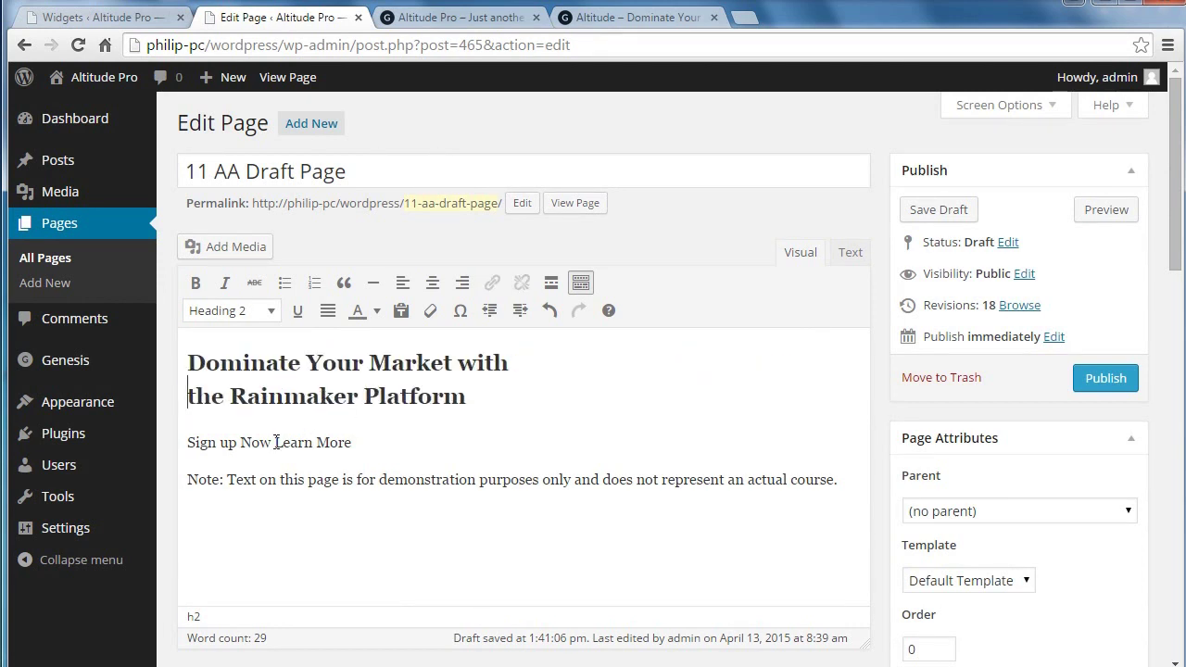
Link the text "Sign up Now" to the URL #front-page-7
drag(270, 443, 188, 443)
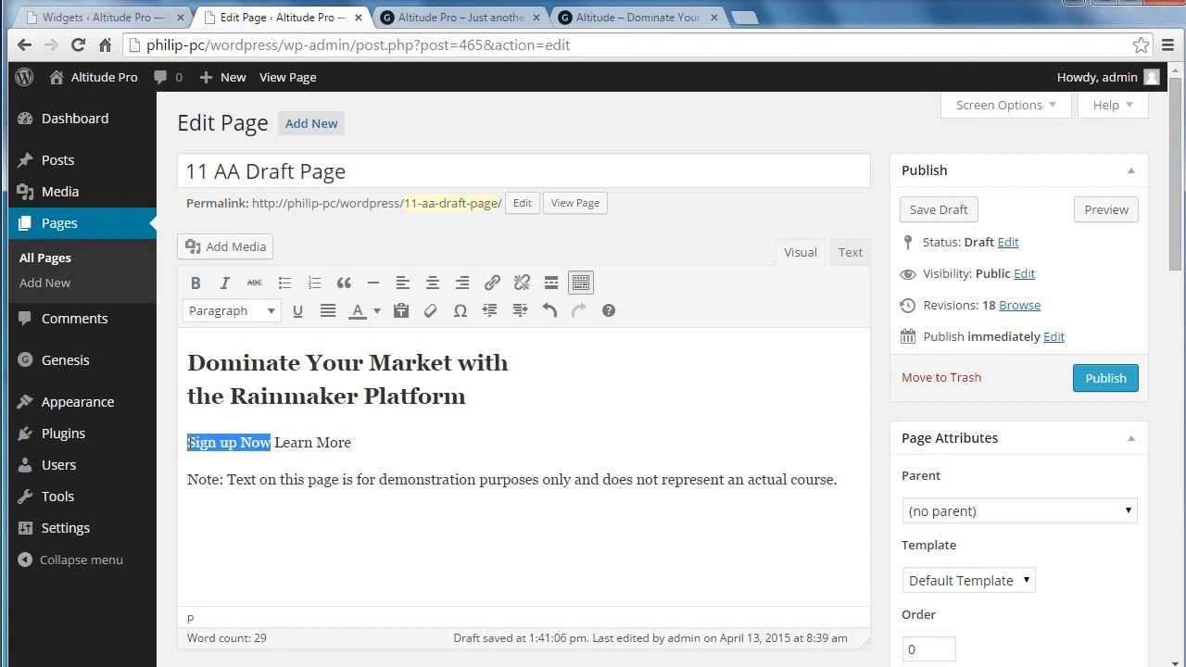
click(492, 282)
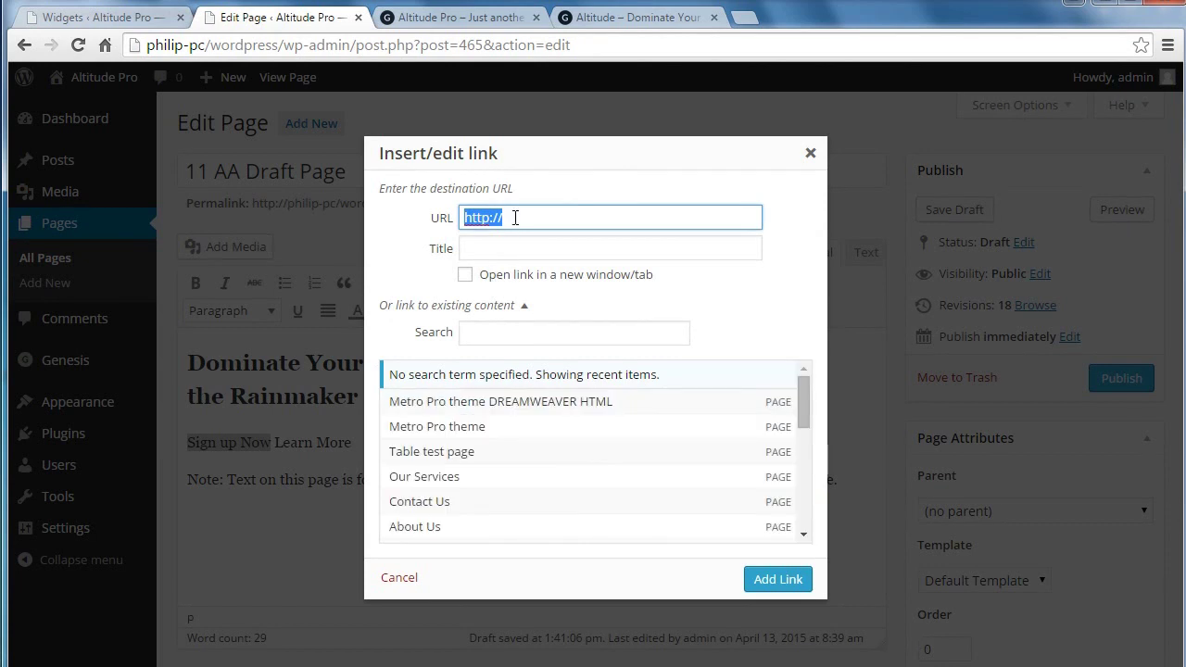
drag(515, 218, 432, 215)
text(#)
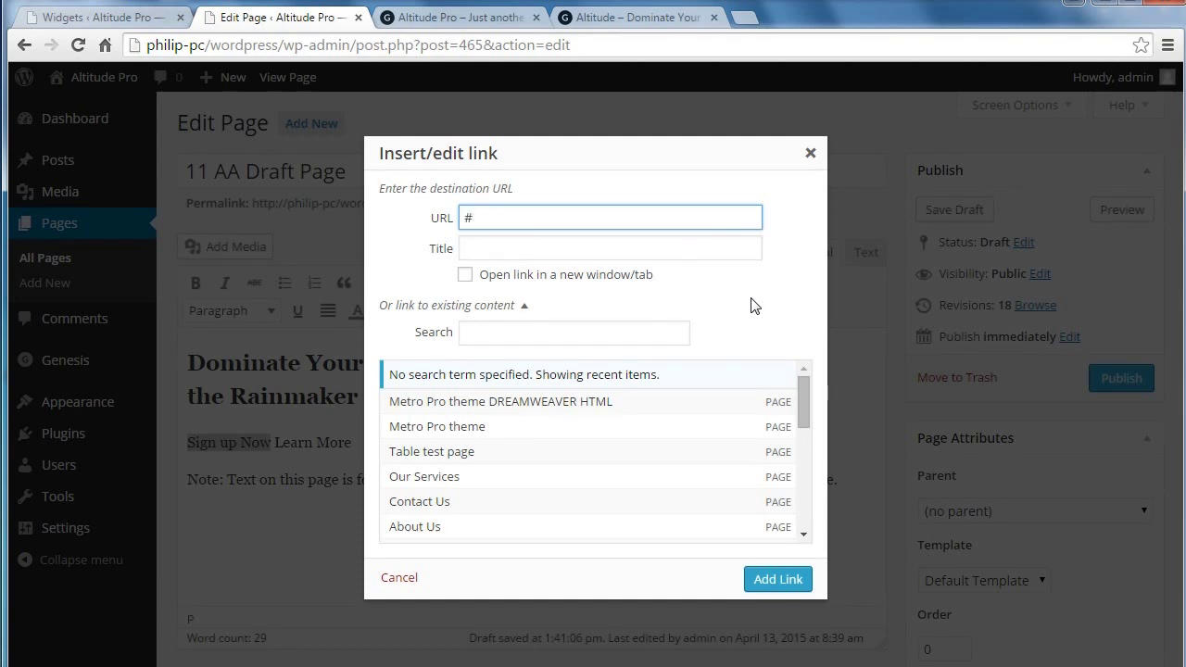
text(front-page-7)
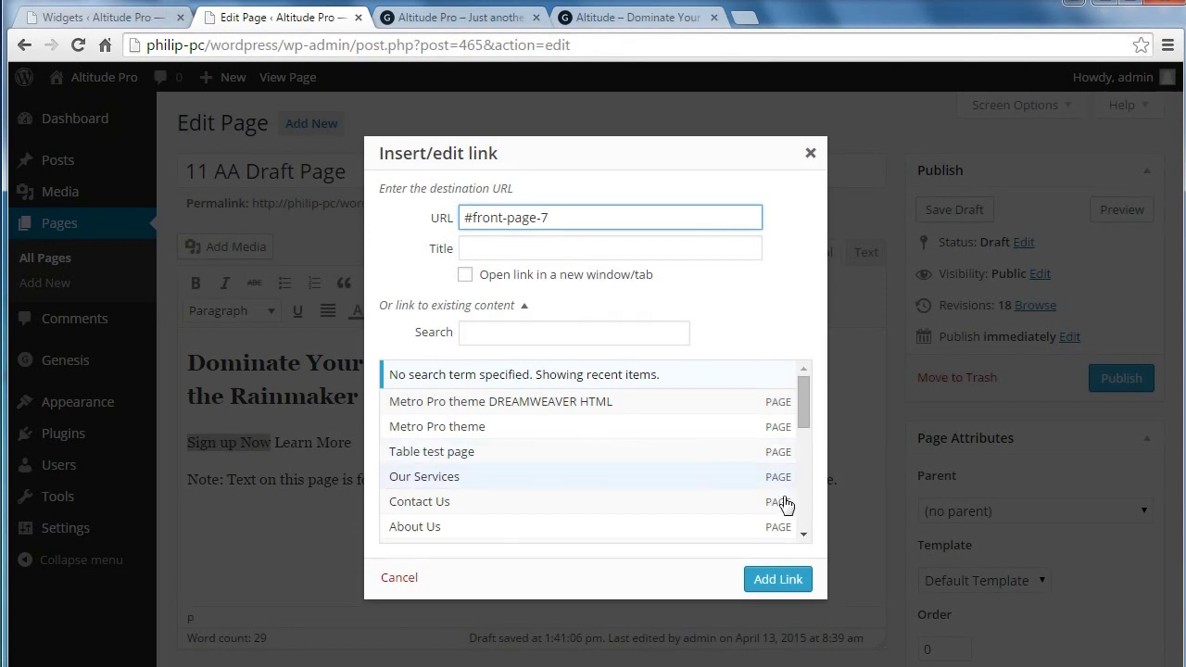
click(769, 578)
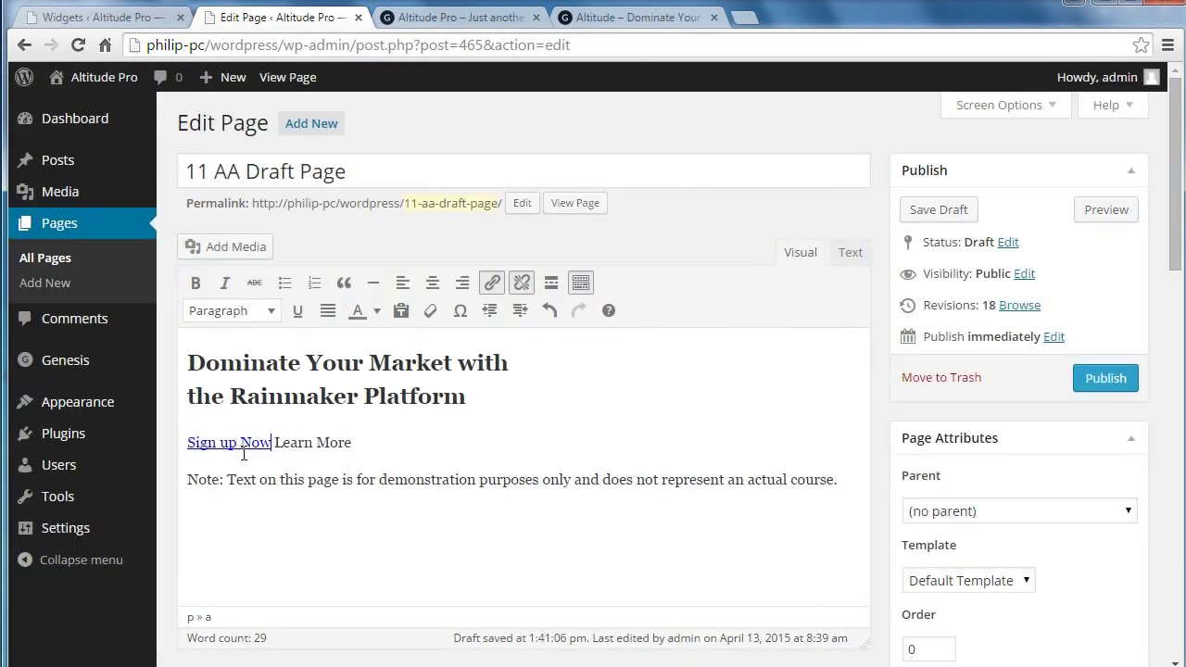
Link the text "Learn More" to the URL #front-page-2
drag(276, 442, 357, 442)
click(493, 283)
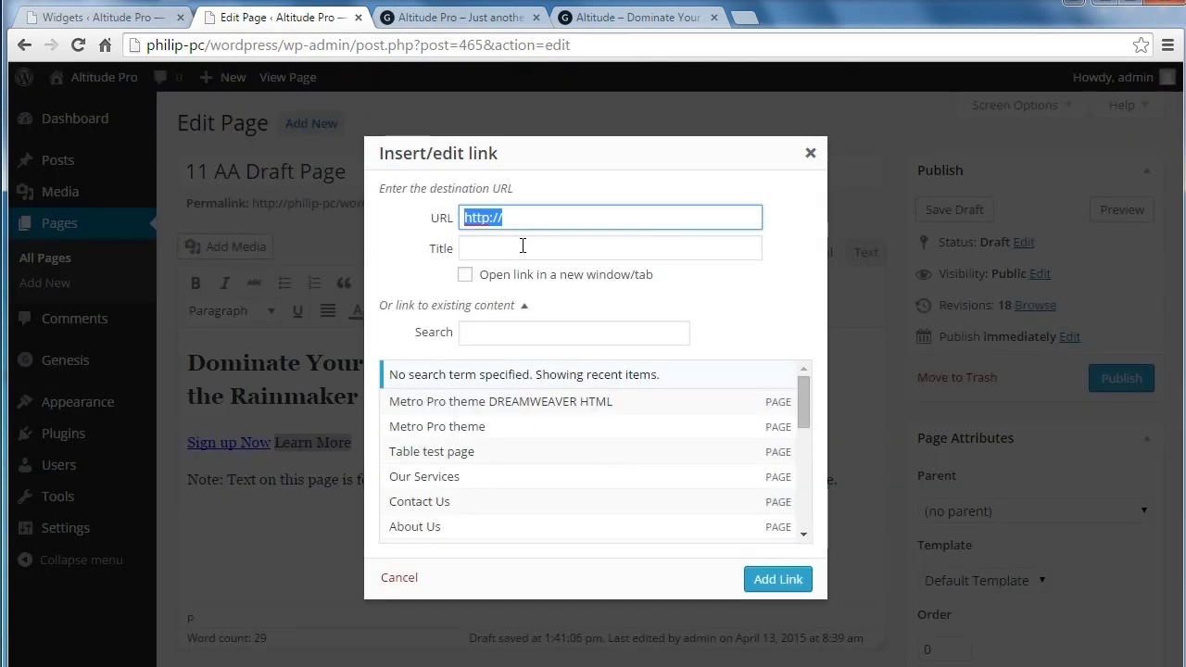
text(#)
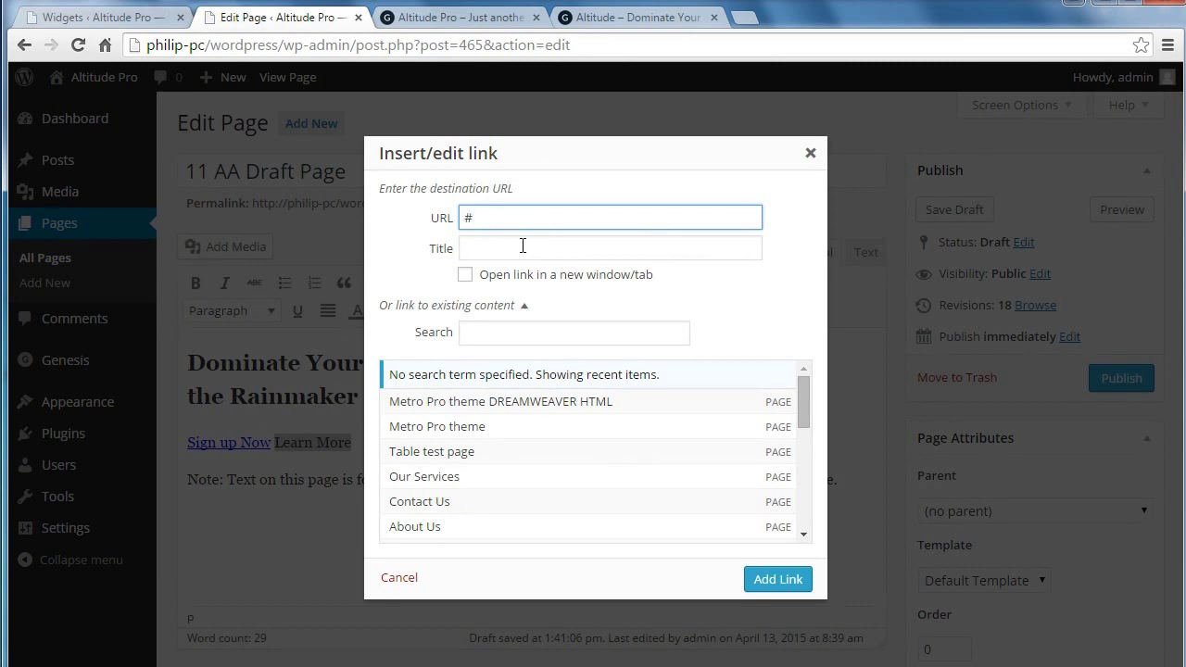
text(fo)
text(on)
text(t-page-2)
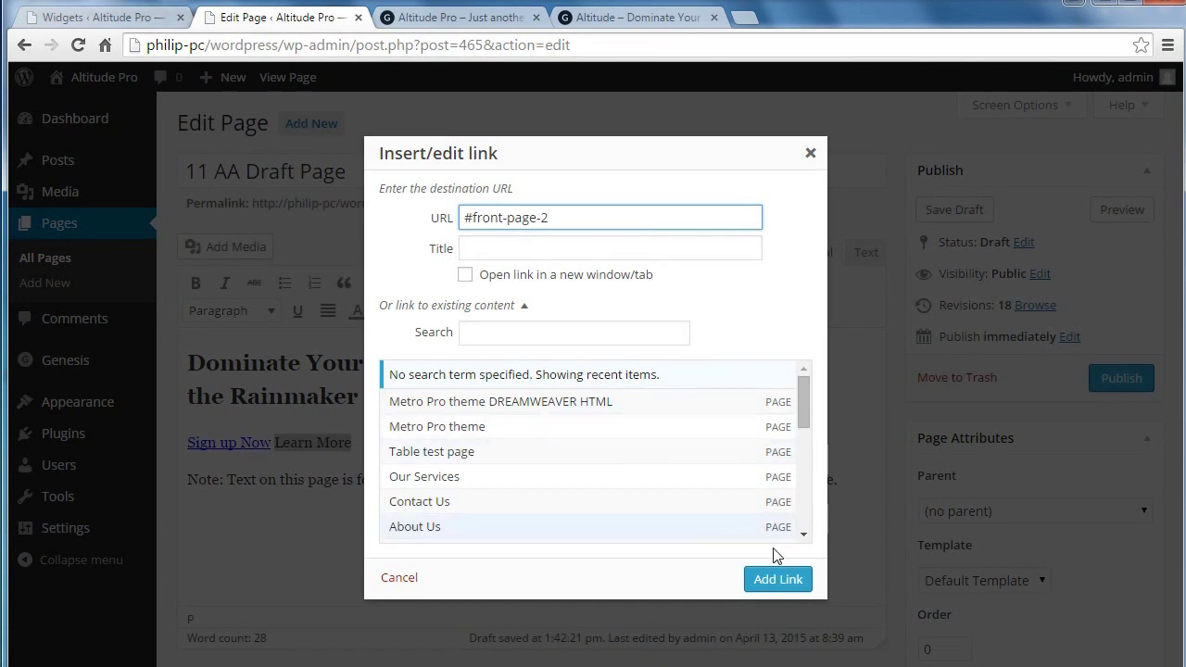
click(781, 577)
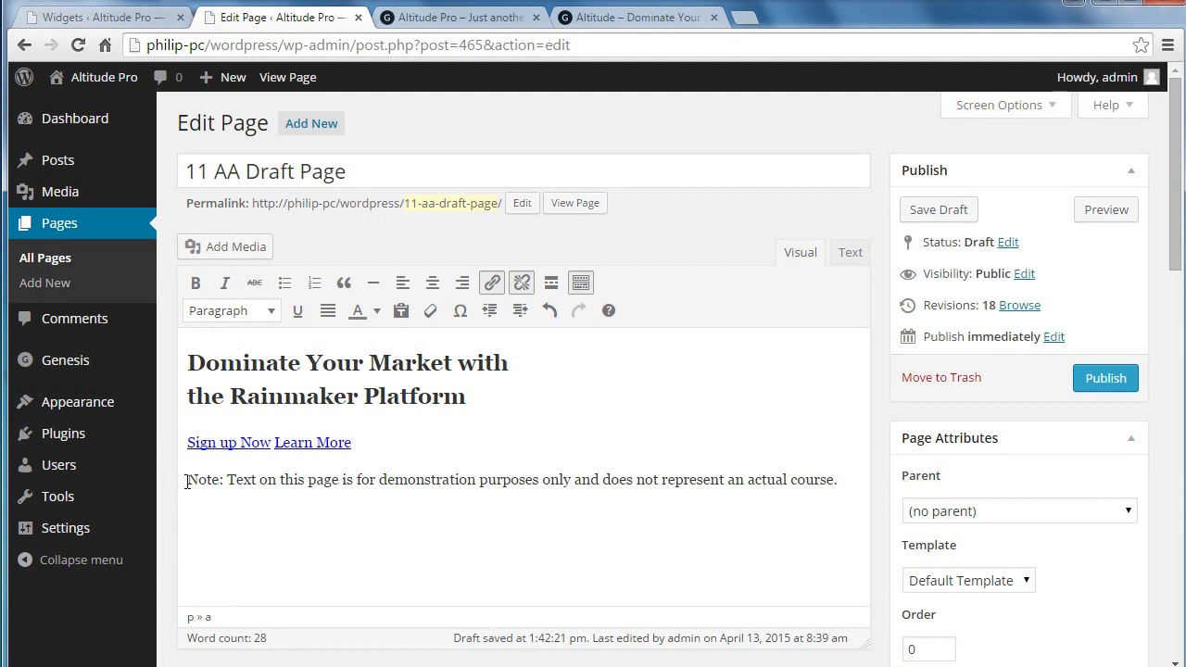
Show the draft page's HTML in the Text editor and locate the disclaimer note under the links
drag(187, 481, 856, 480)
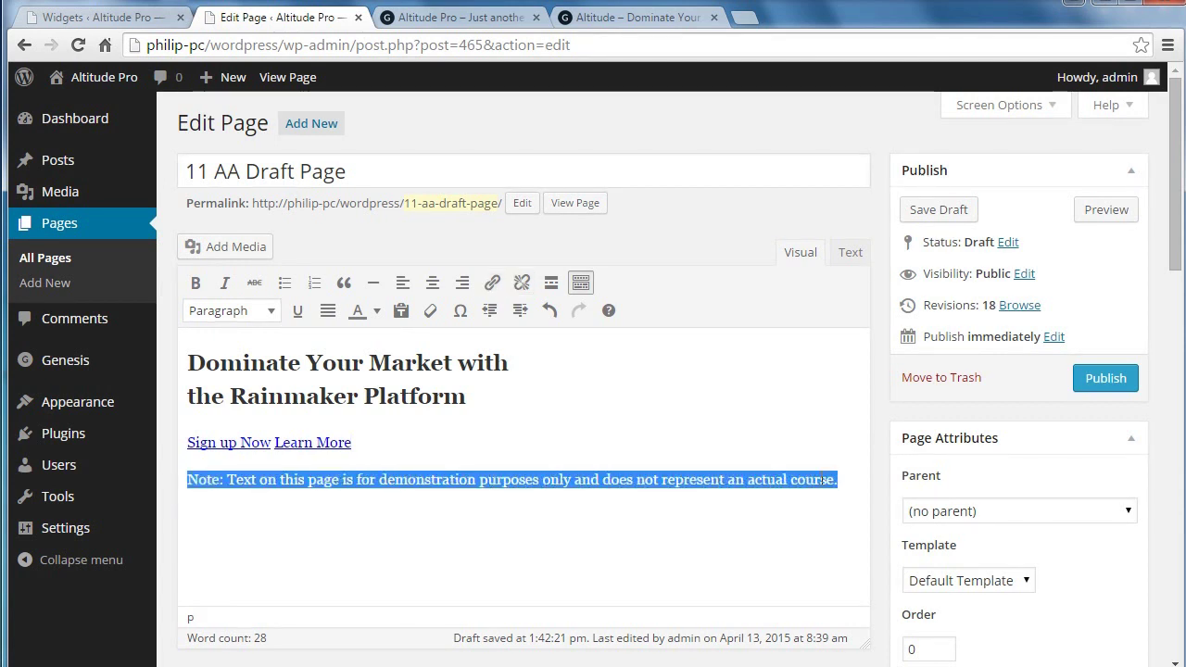
click(782, 430)
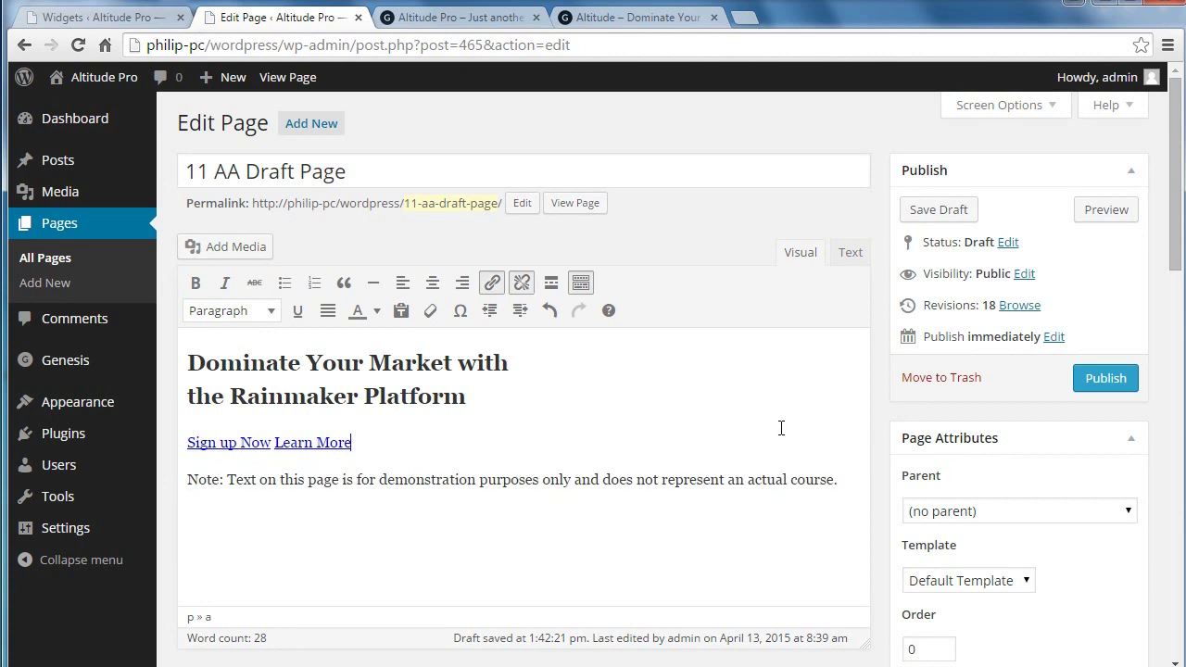
click(845, 254)
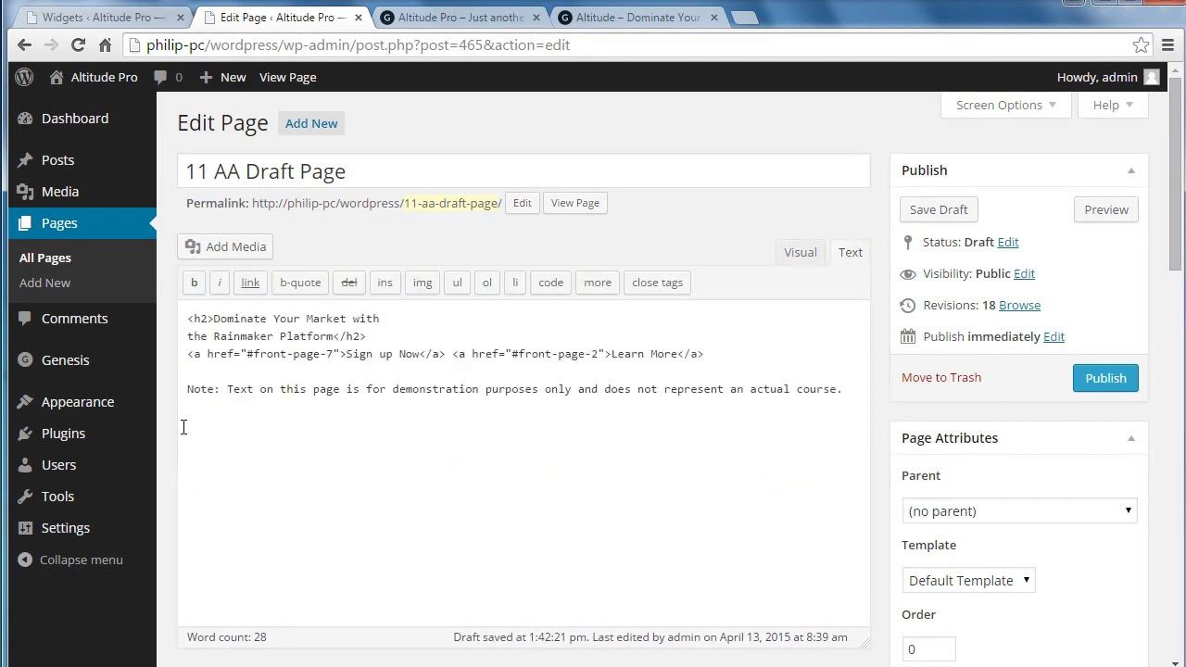
drag(201, 390, 875, 390)
click(770, 442)
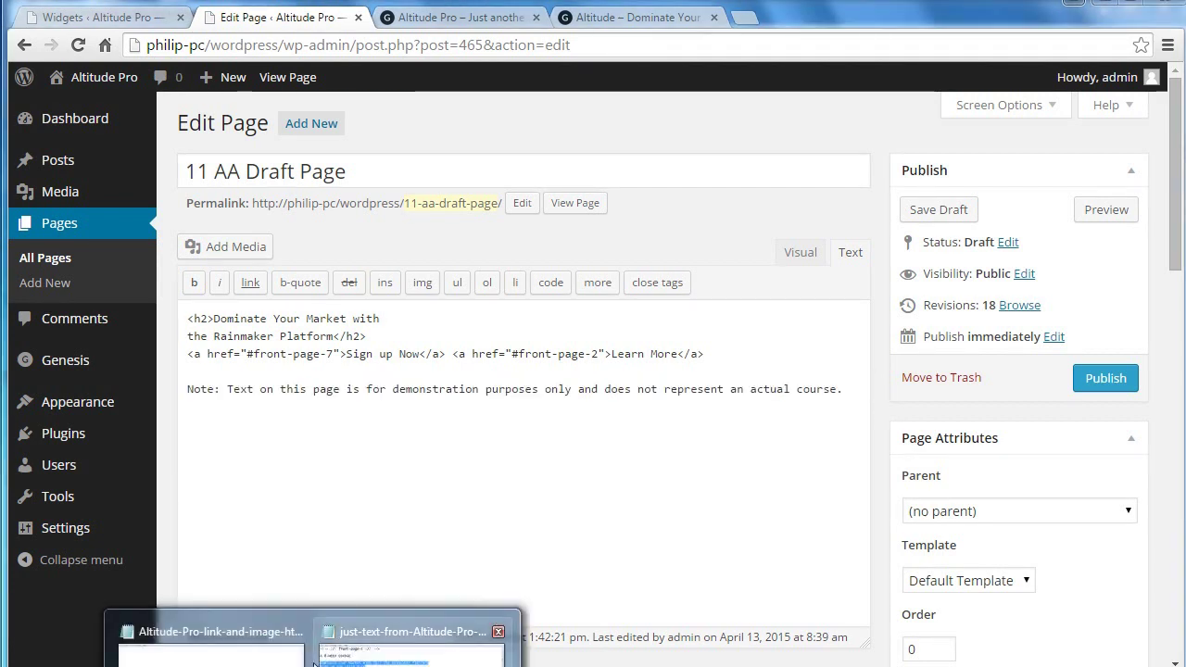
Switch to the Altitude-Pro-link-and-image-html Notepad file and copy the opening tag <span class="small-disclaimer">
click(199, 639)
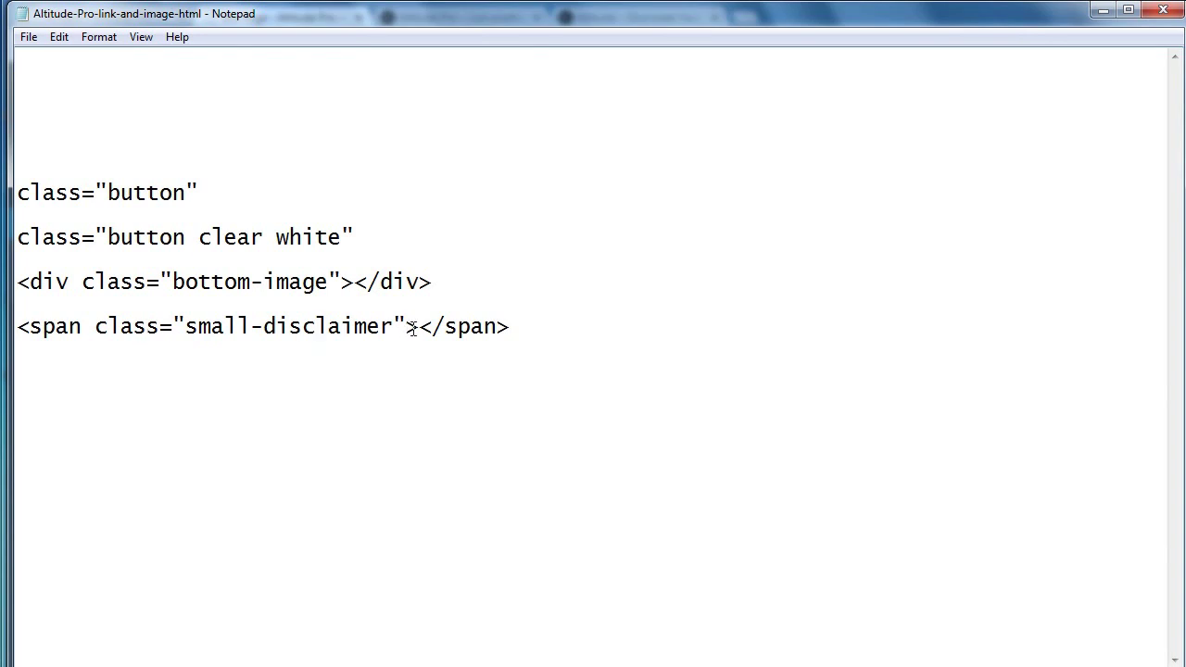
drag(419, 326, 18, 326)
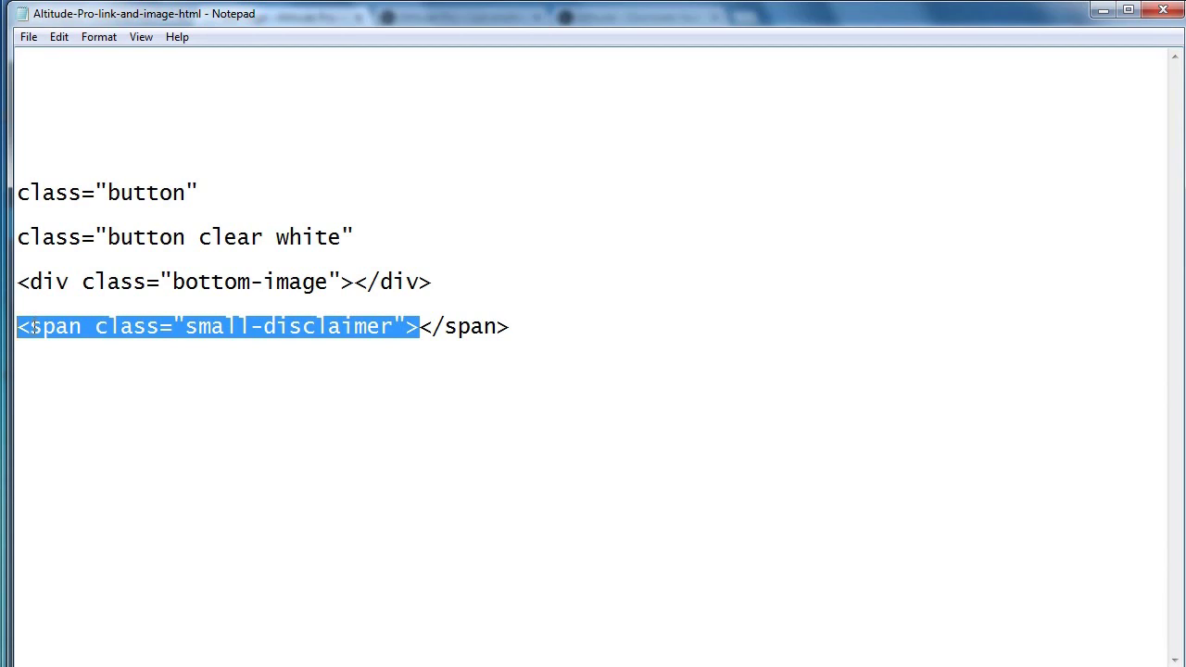
right_click(32, 326)
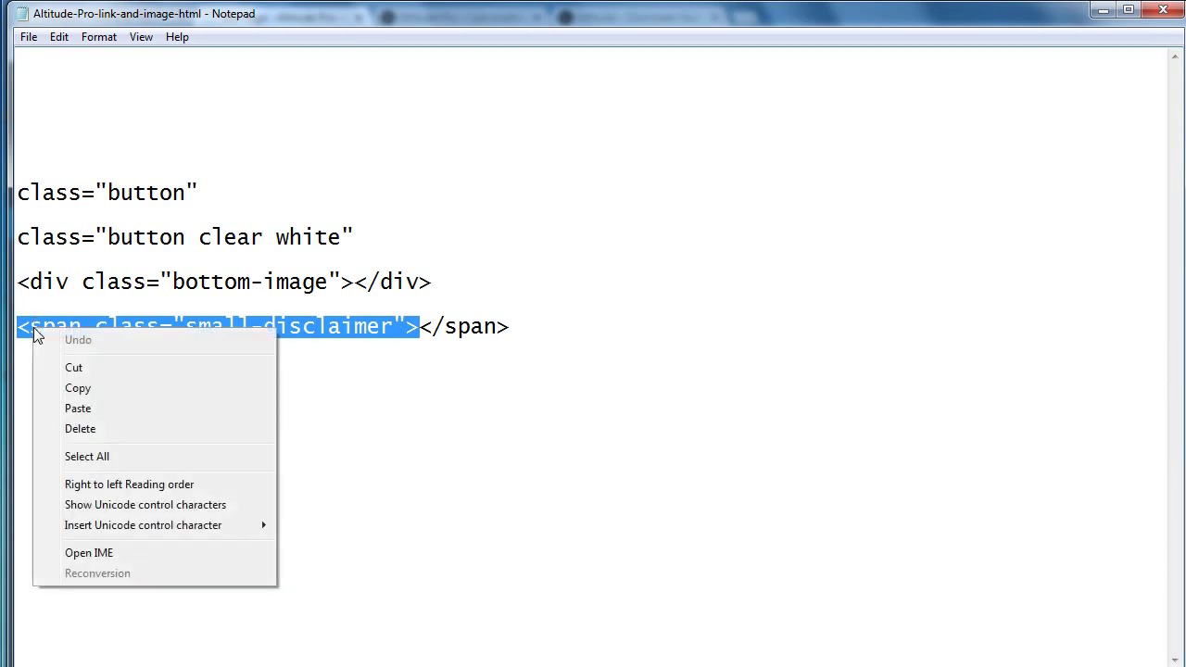
click(90, 388)
Back in Chrome, paste the span tag before "Note:", close it with </span> after "actual course.", and save the draft
key(alt+Tab)
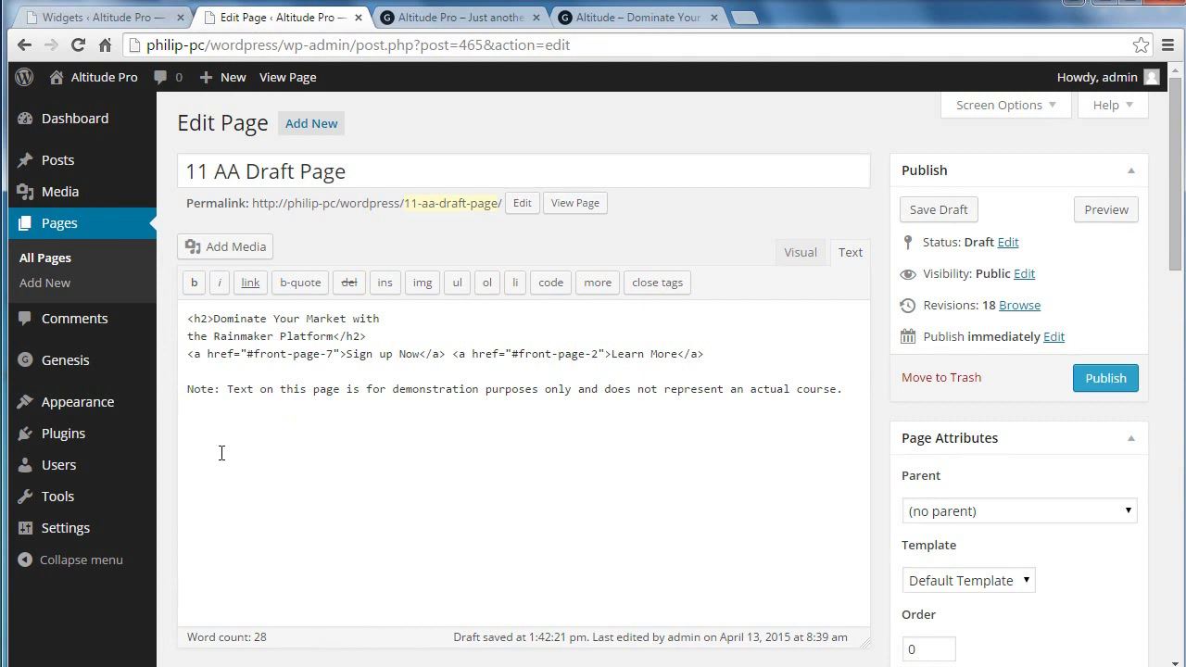
key(ctrl+v)
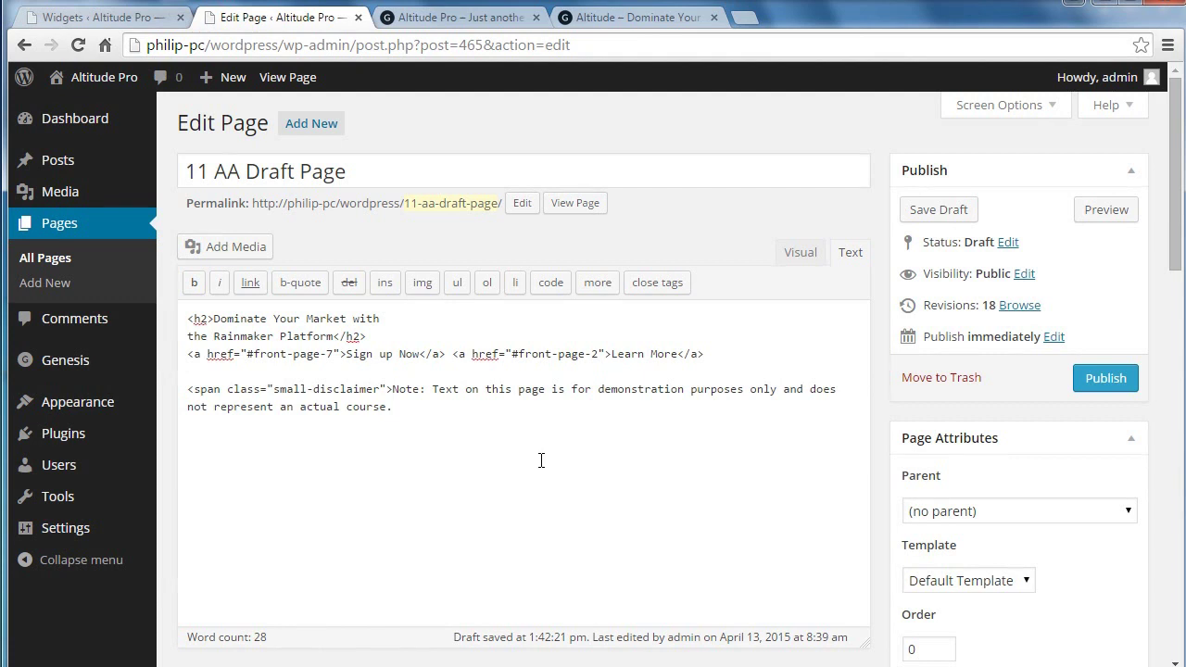
text(span>)
click(927, 211)
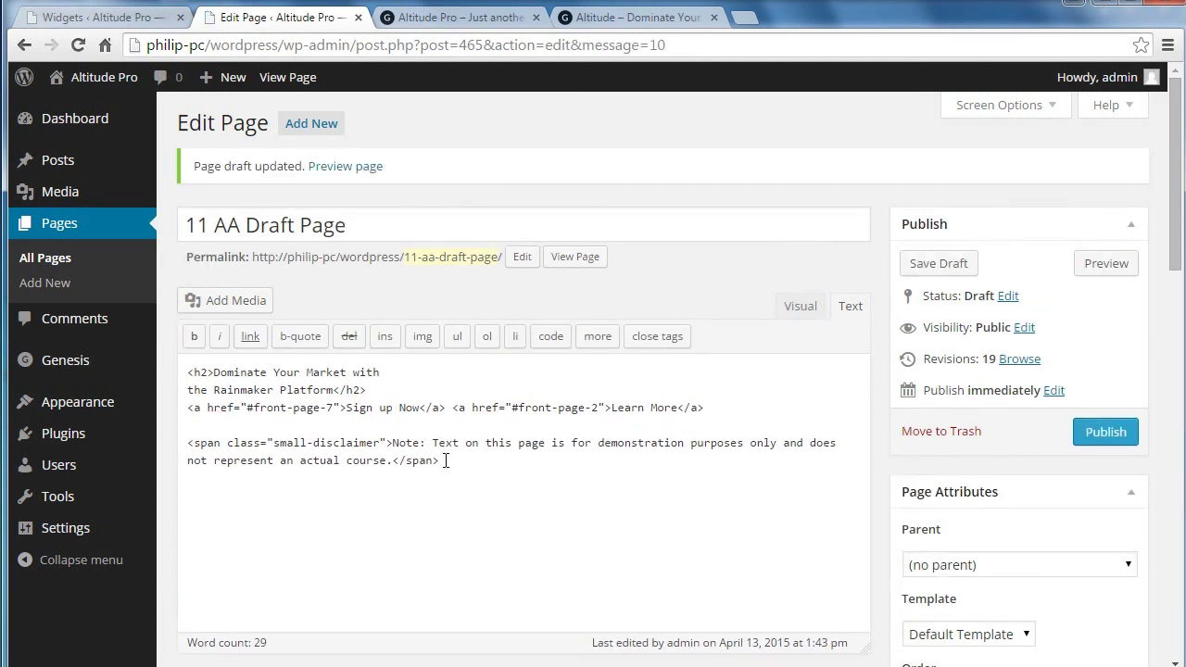
Copy the draft page's complete HTML, from the opening <h2> through the closing </span>
drag(446, 461, 186, 372)
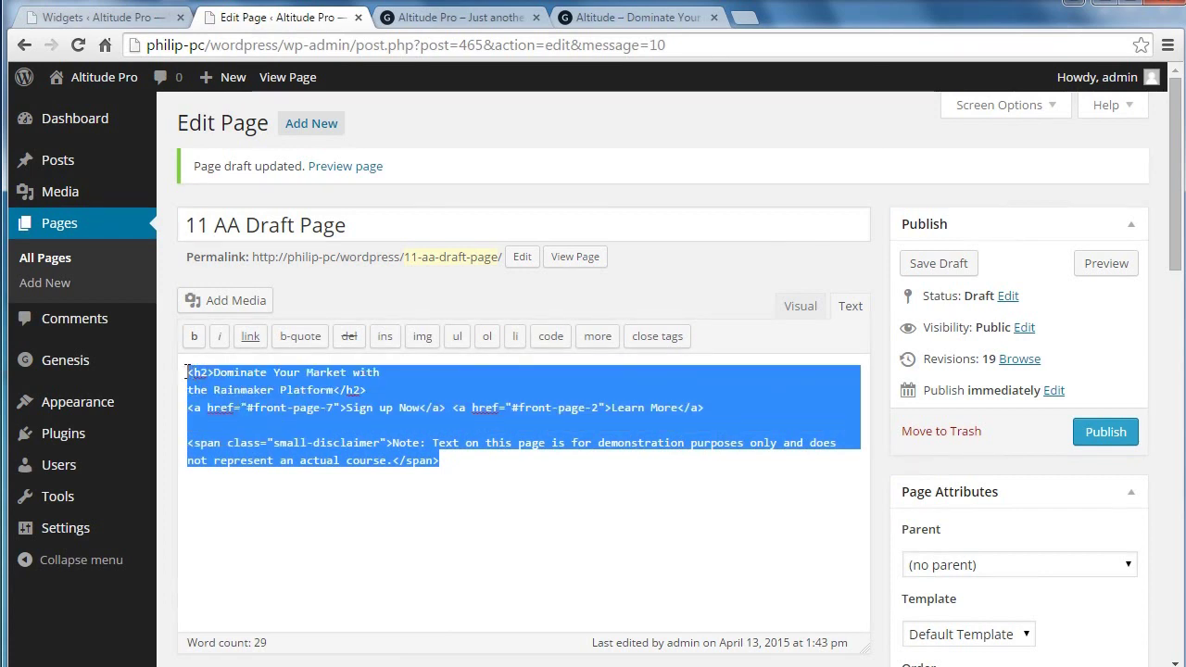
right_click(215, 386)
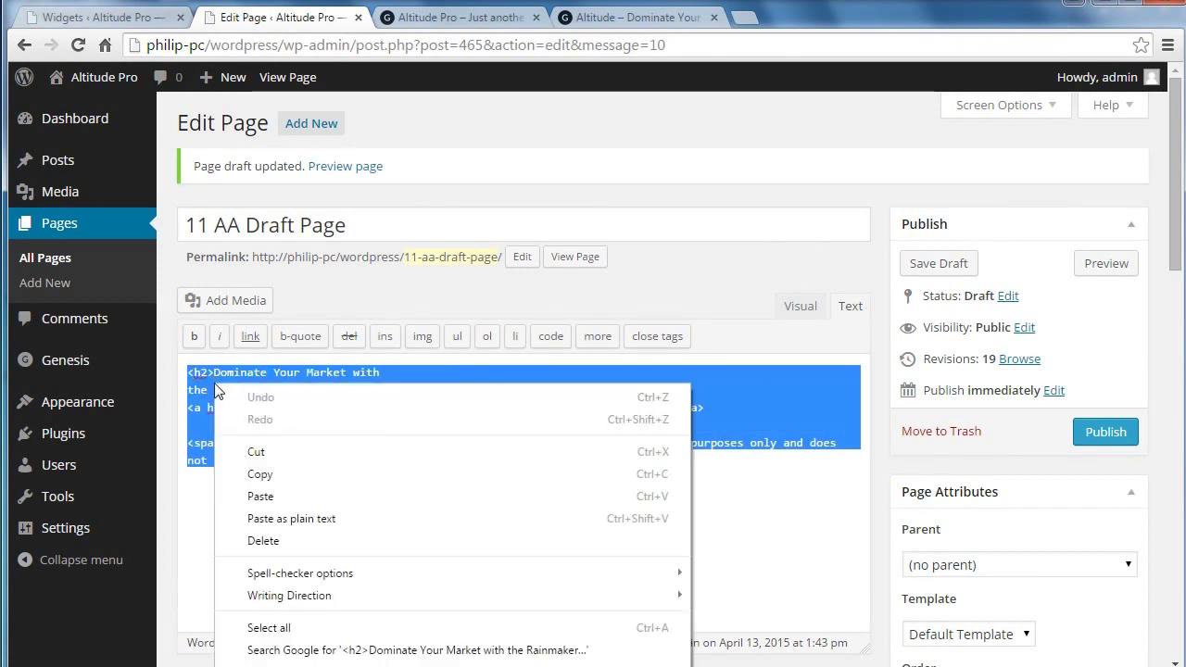
click(259, 475)
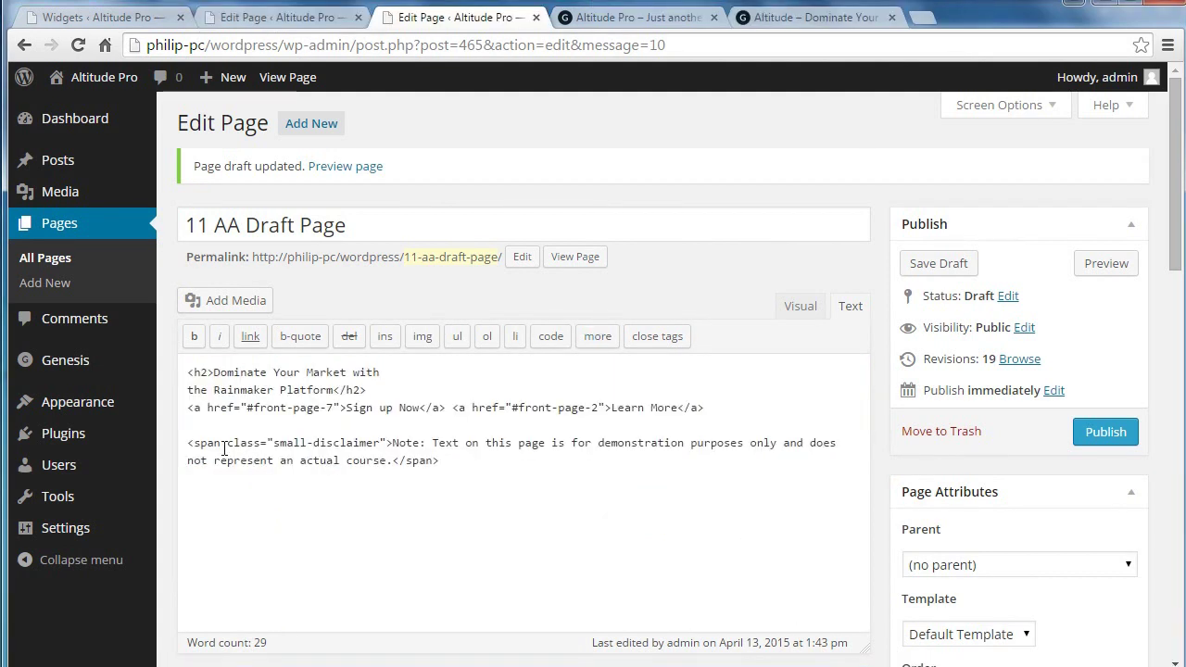
Copy the draft's heading, links and disclaimer markup again and check how it renders in the Visual editor
drag(187, 373, 444, 454)
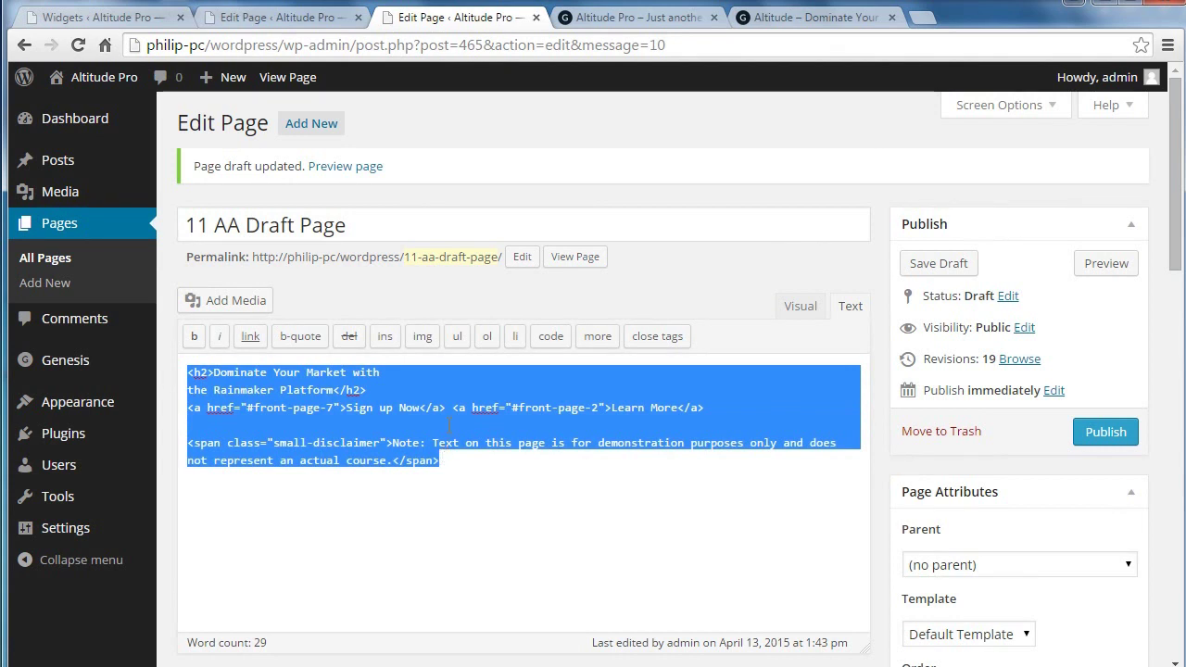
right_click(450, 425)
click(488, 510)
click(443, 383)
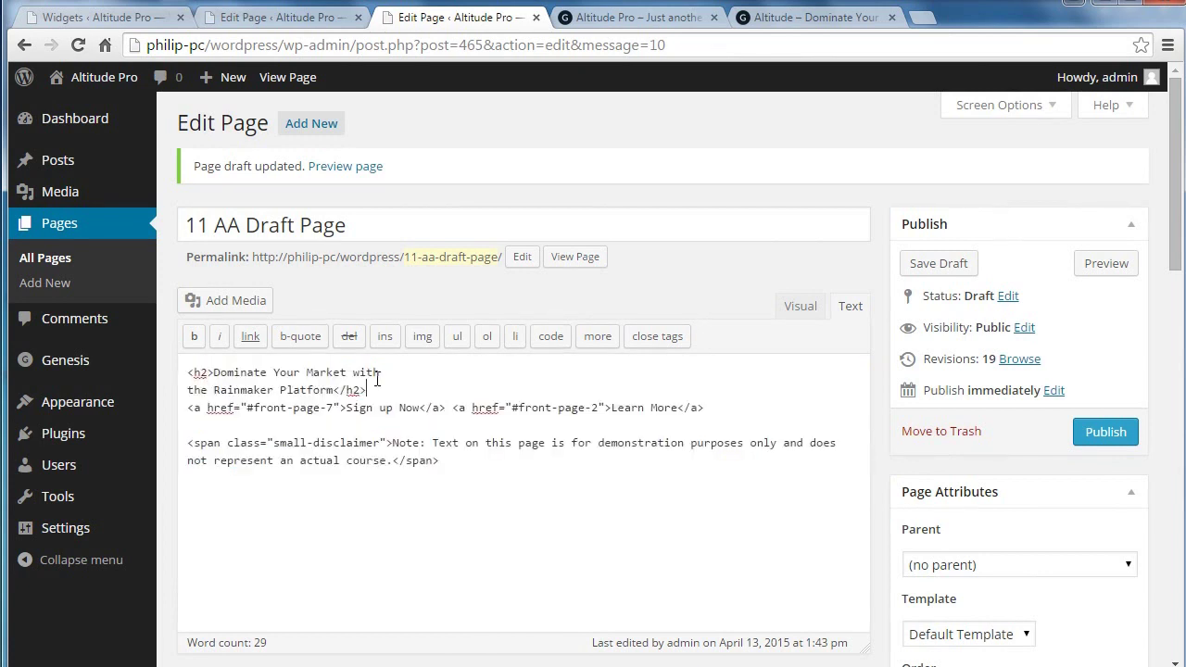
click(800, 313)
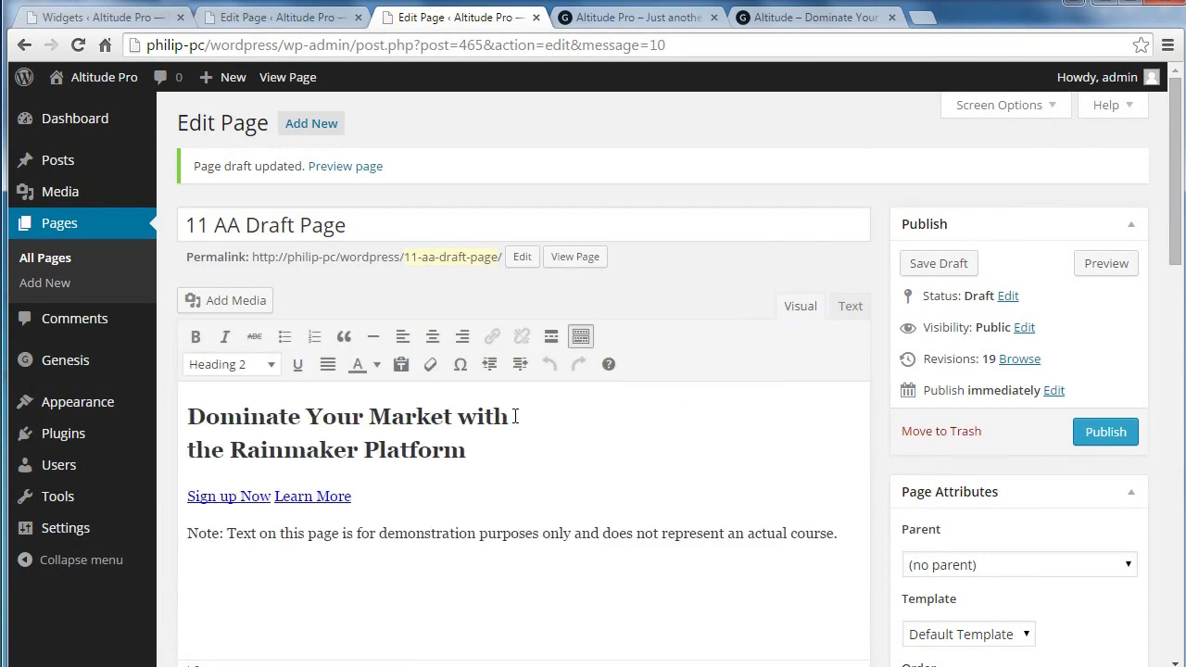
click(851, 310)
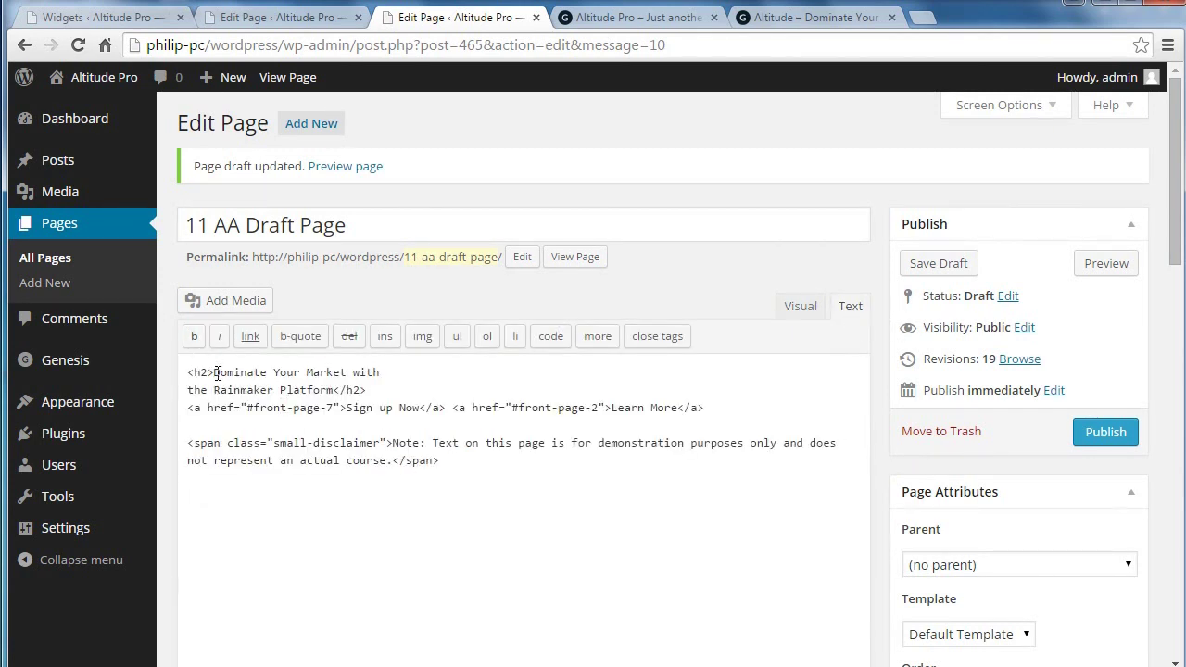
Paste the copied HTML into the Front Page 1 Text widget, enable Automatically add paragraphs, and save the widget
click(146, 21)
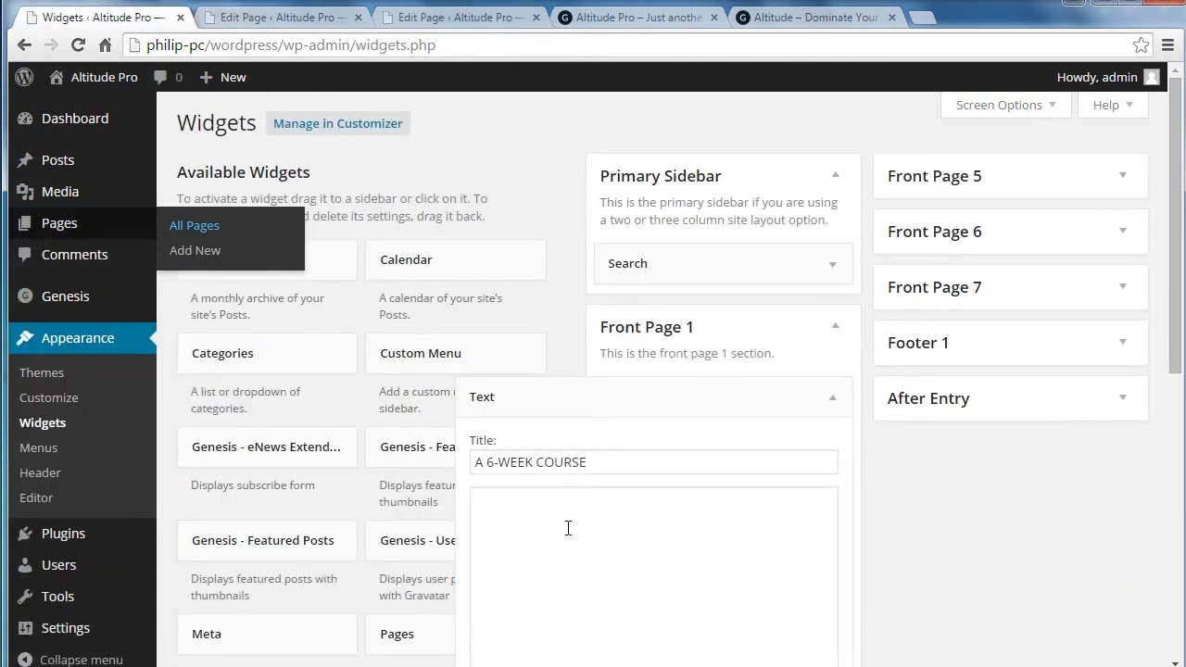
click(568, 528)
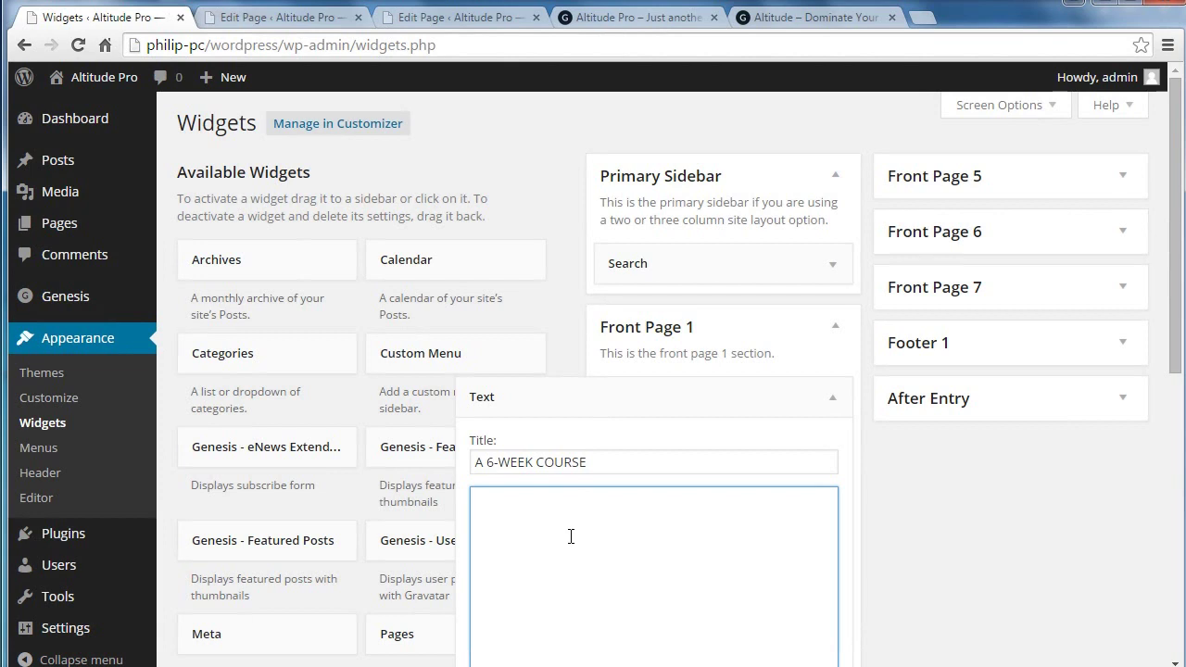
key(ctrl+v)
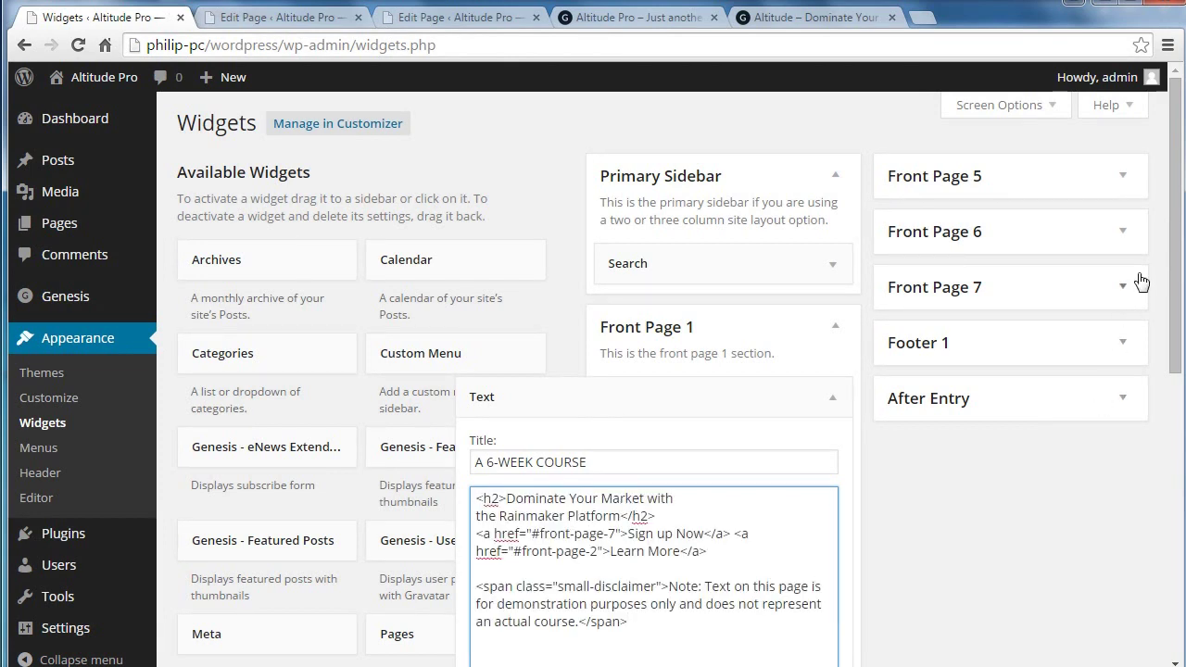
drag(1176, 267, 1086, 483)
click(478, 435)
click(811, 470)
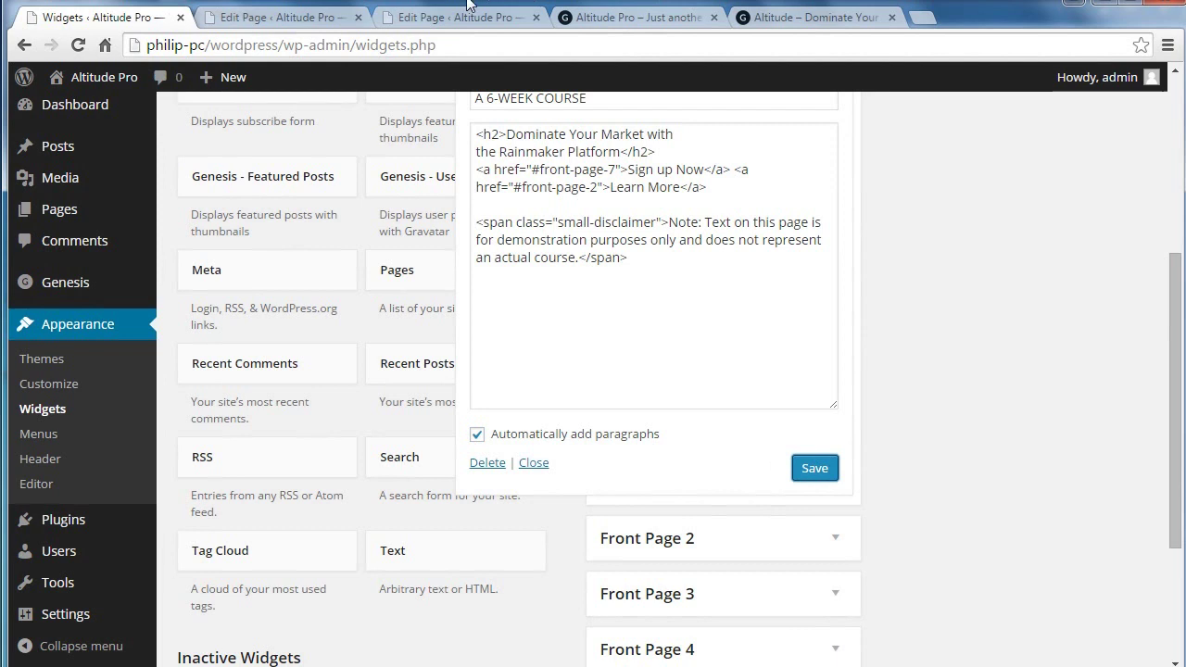
Reload the Altitude Pro home page, test the Sign up Now and Learn More links, and examine the whole section
click(595, 18)
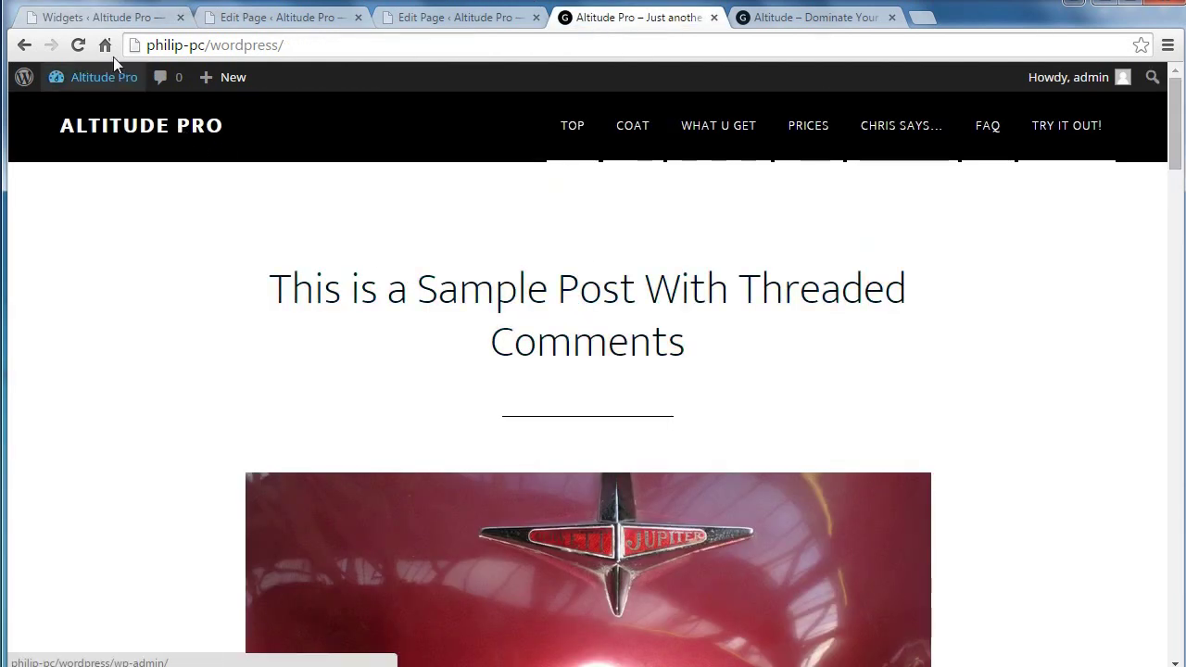
click(78, 45)
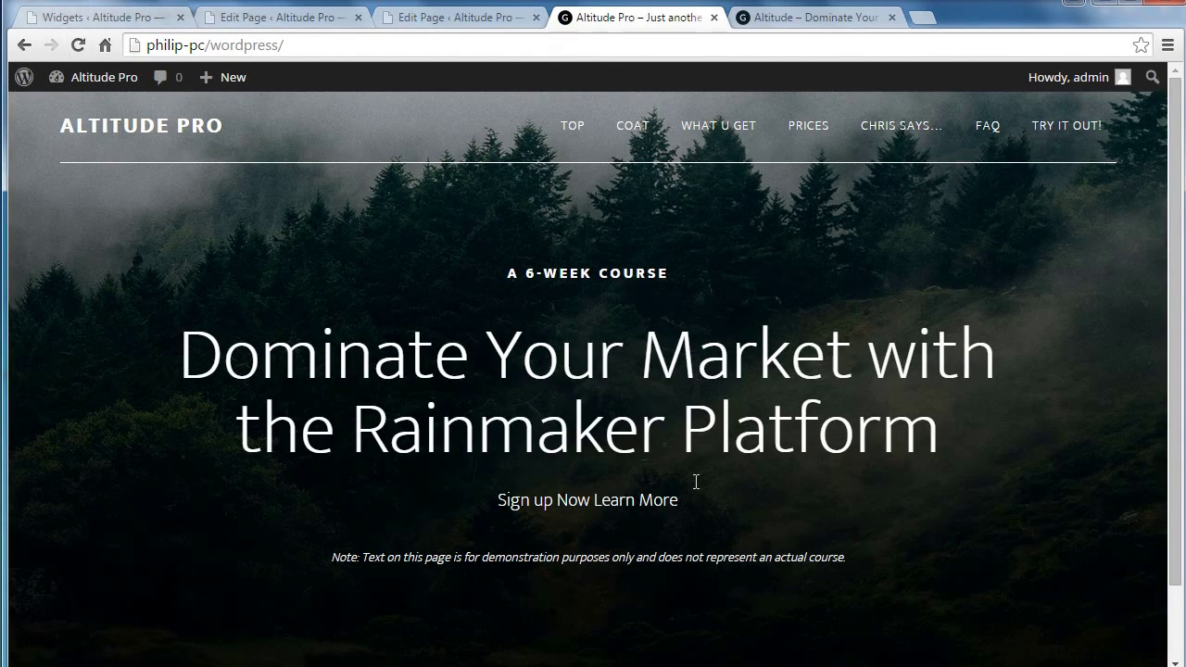
click(551, 503)
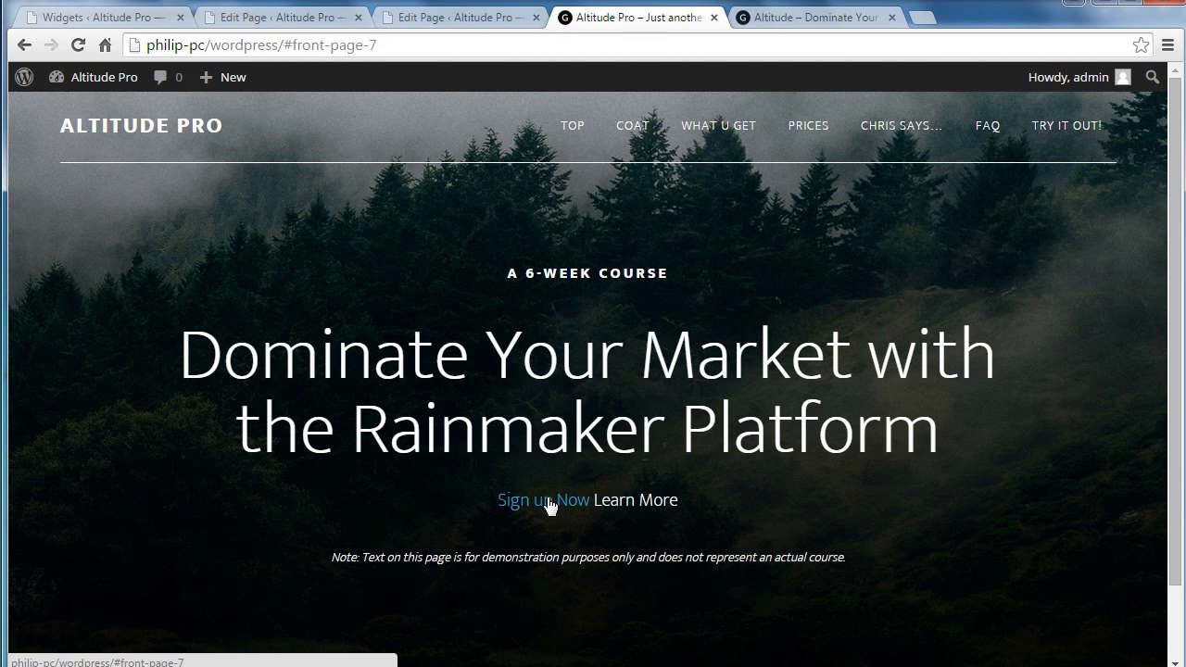
click(628, 508)
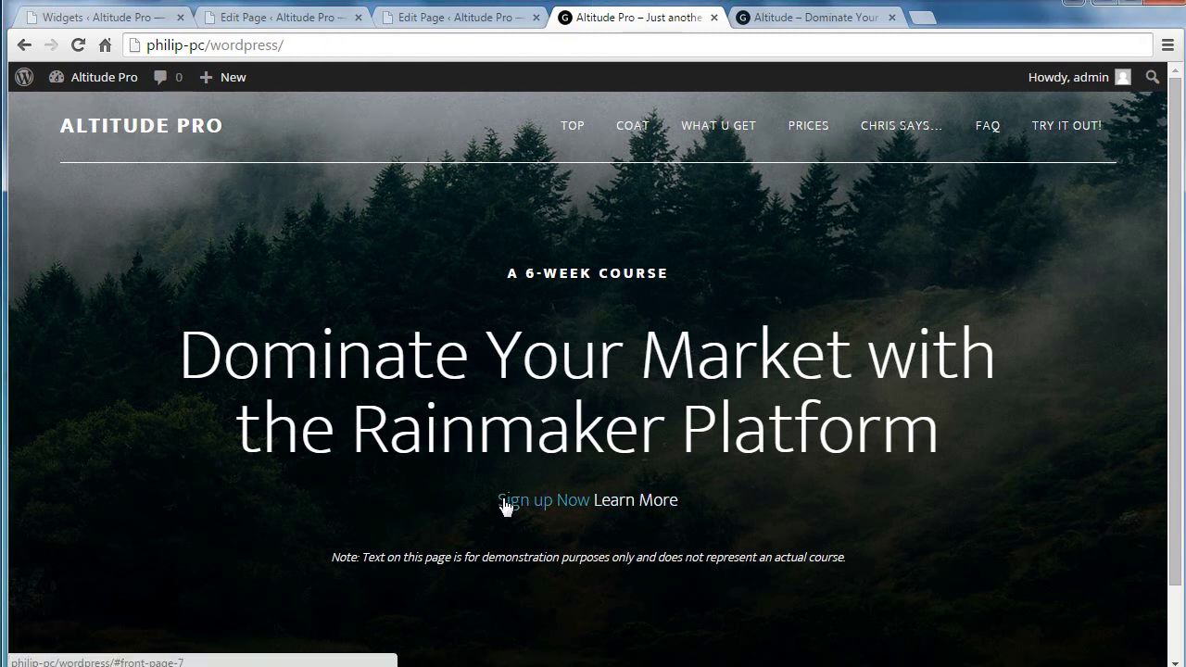
drag(1177, 266, 1176, 489)
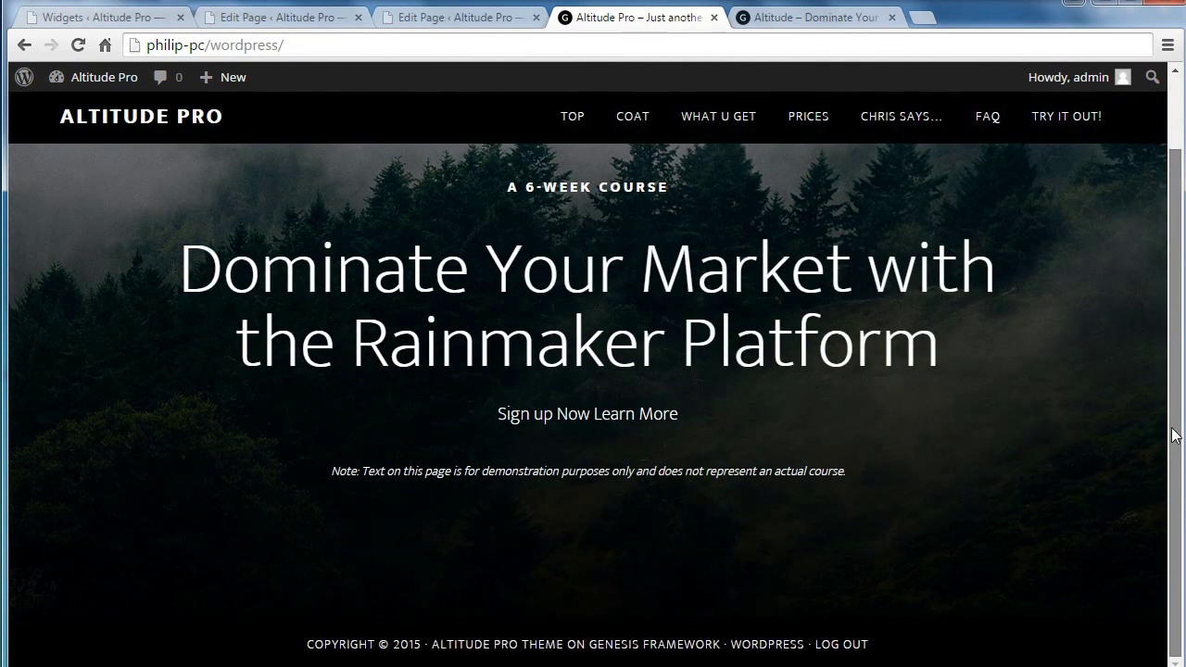
drag(1183, 369, 1176, 297)
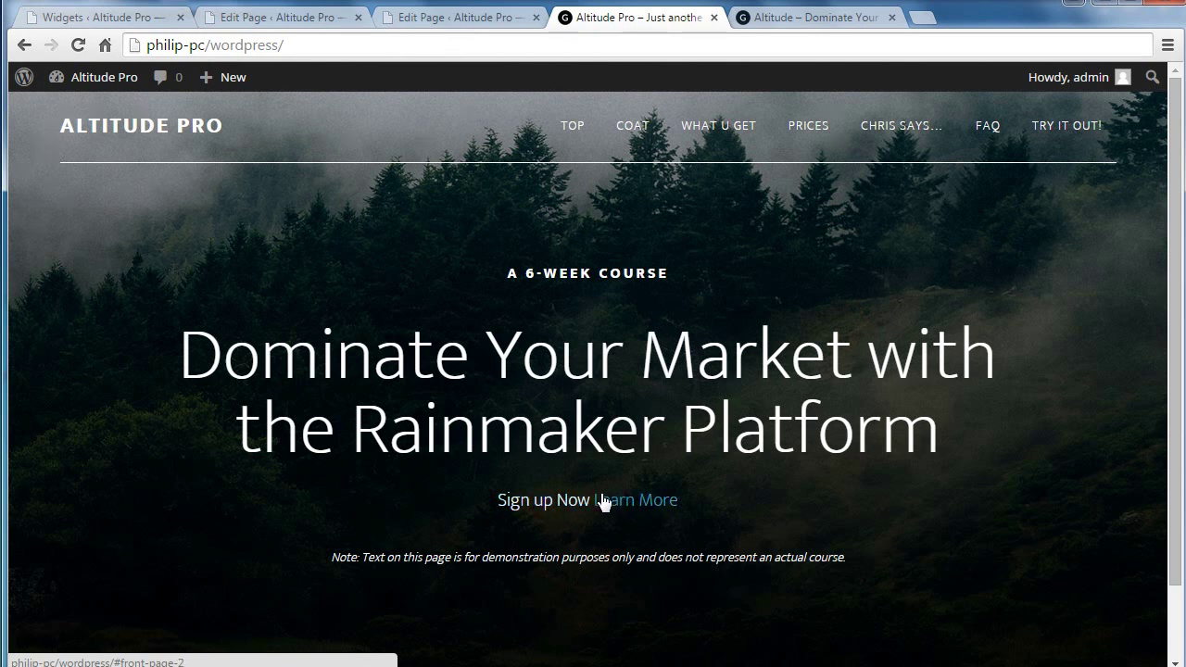
Switch to the Altitude-Pro-link-and-image-html Notepad file and copy class="button clear white"
mouse_move(313, 666)
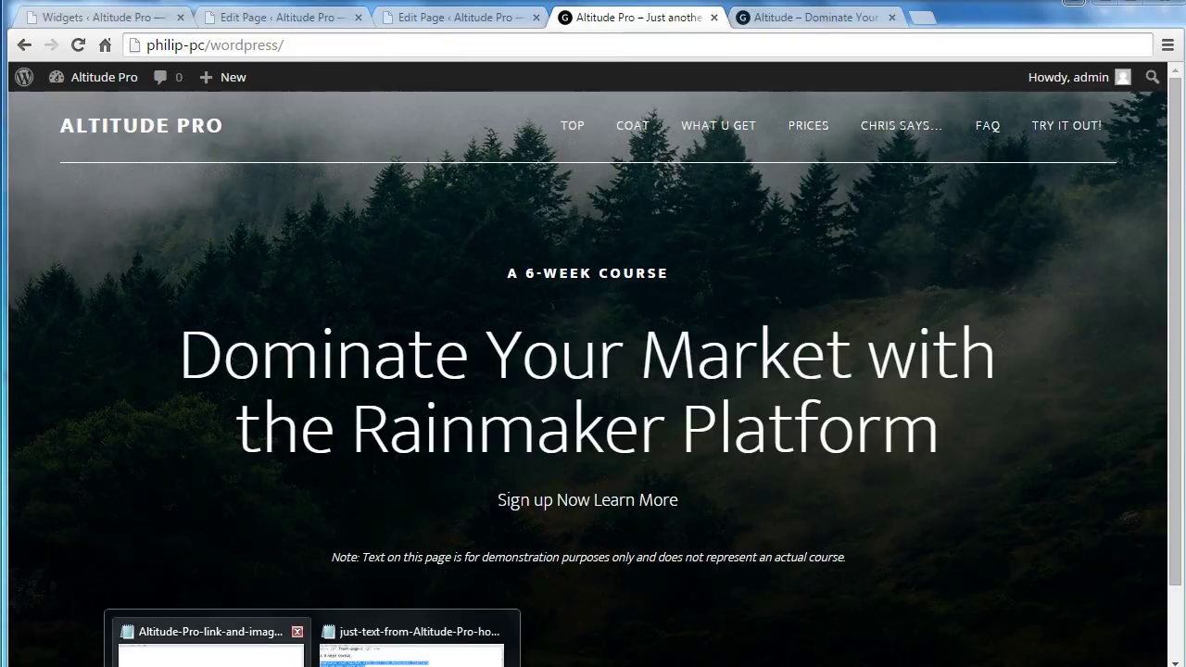
click(232, 653)
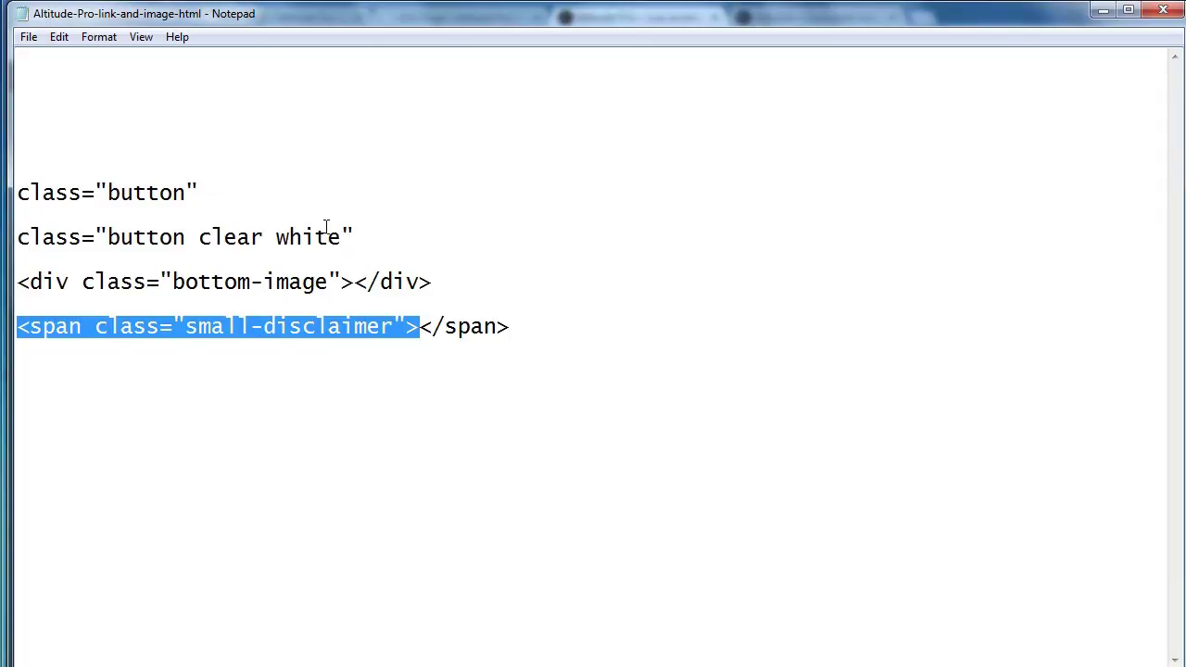
drag(356, 237, 16, 237)
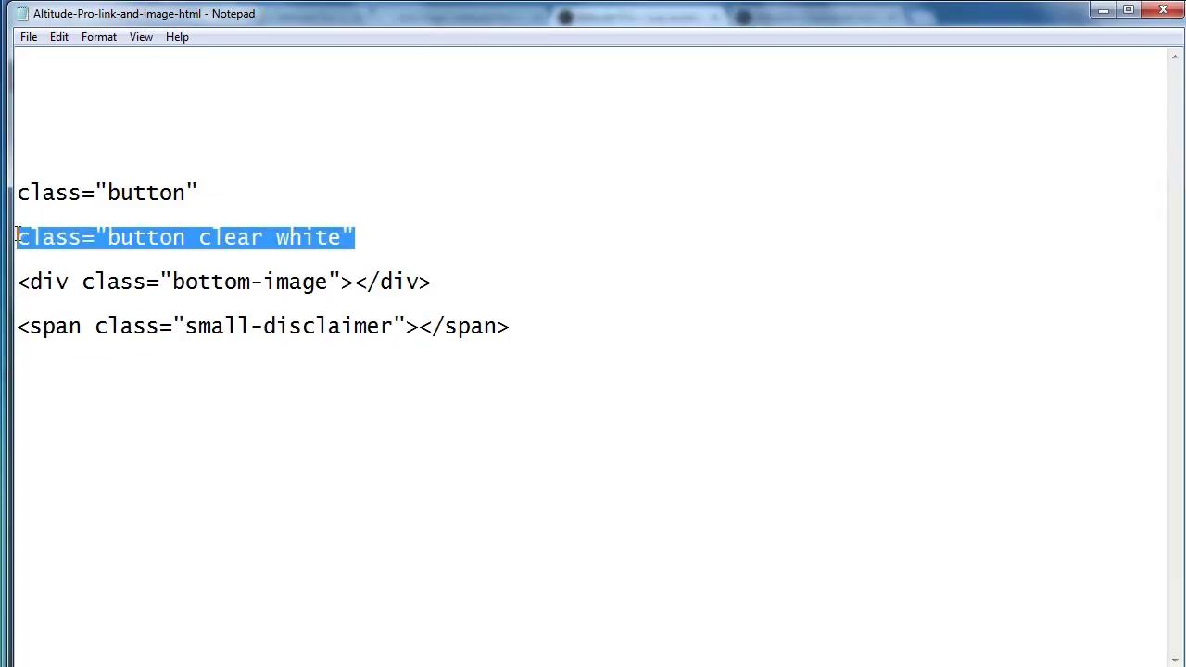
right_click(172, 238)
click(213, 298)
In Chrome's Text widget, add class="button" to the Sign up Now link and class="button clear white" to Learn More, and save
key(alt+Tab)
click(143, 16)
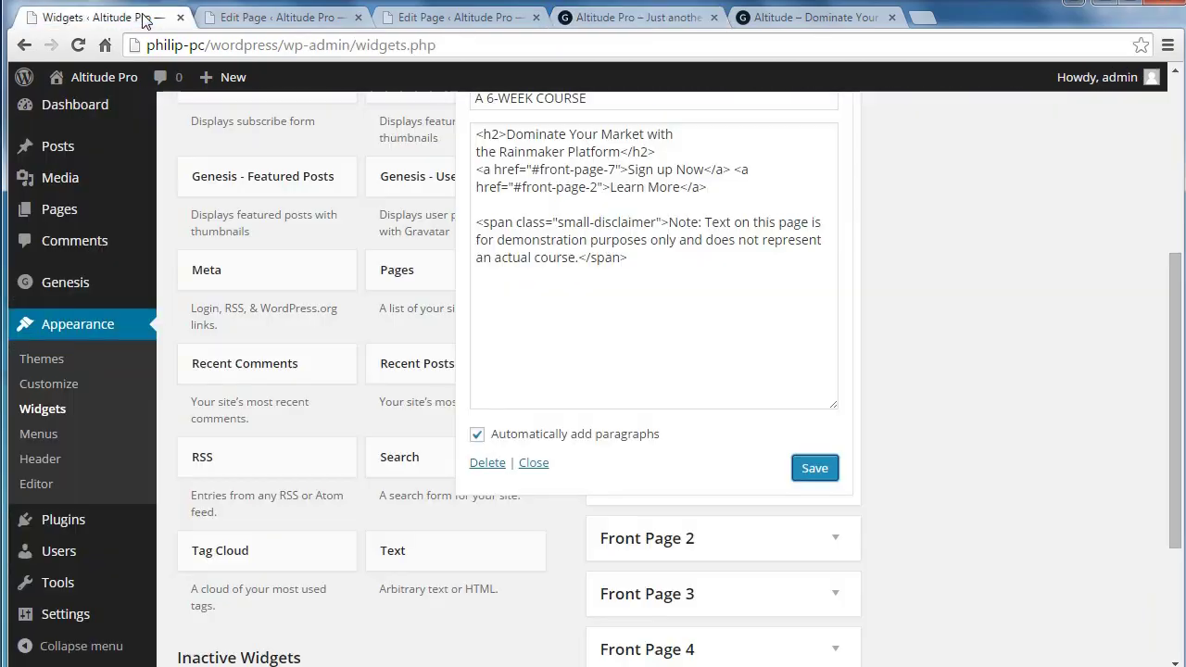
click(492, 170)
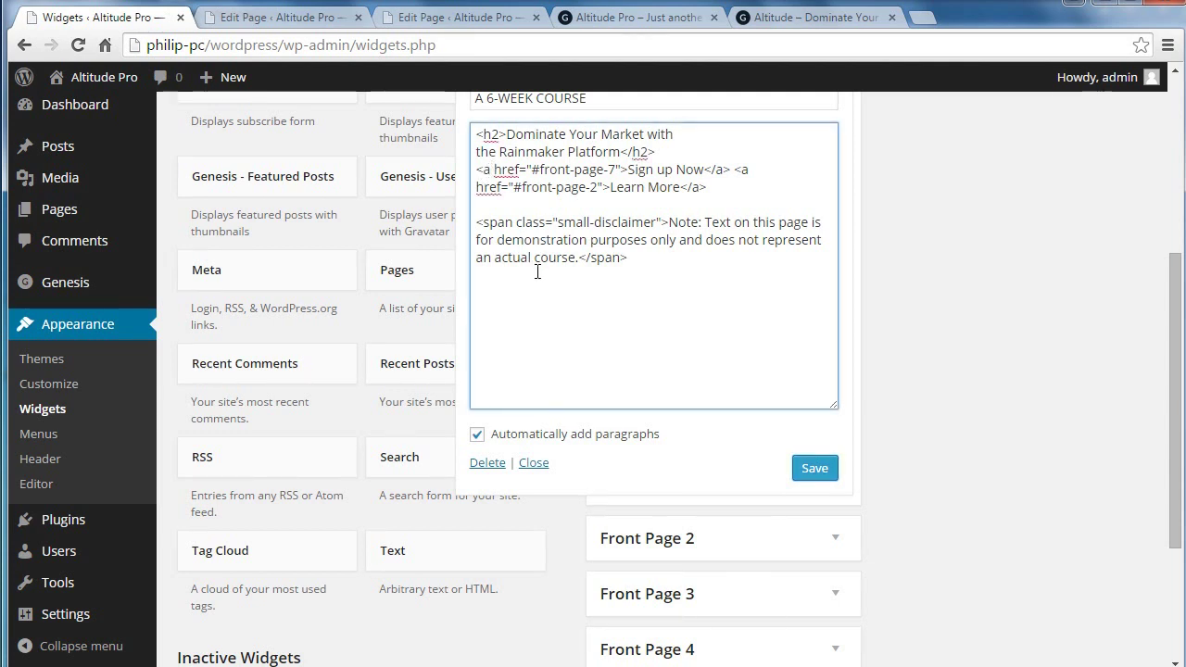
key(ctrl+v)
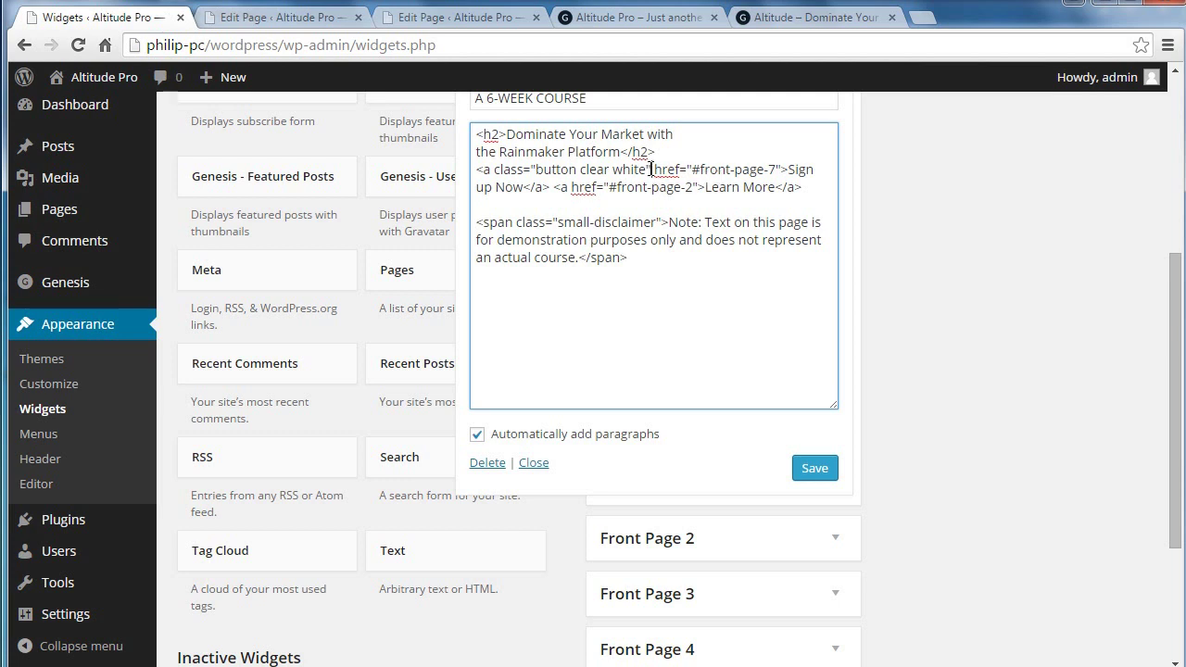
drag(646, 170, 579, 175)
key(BackSpace)
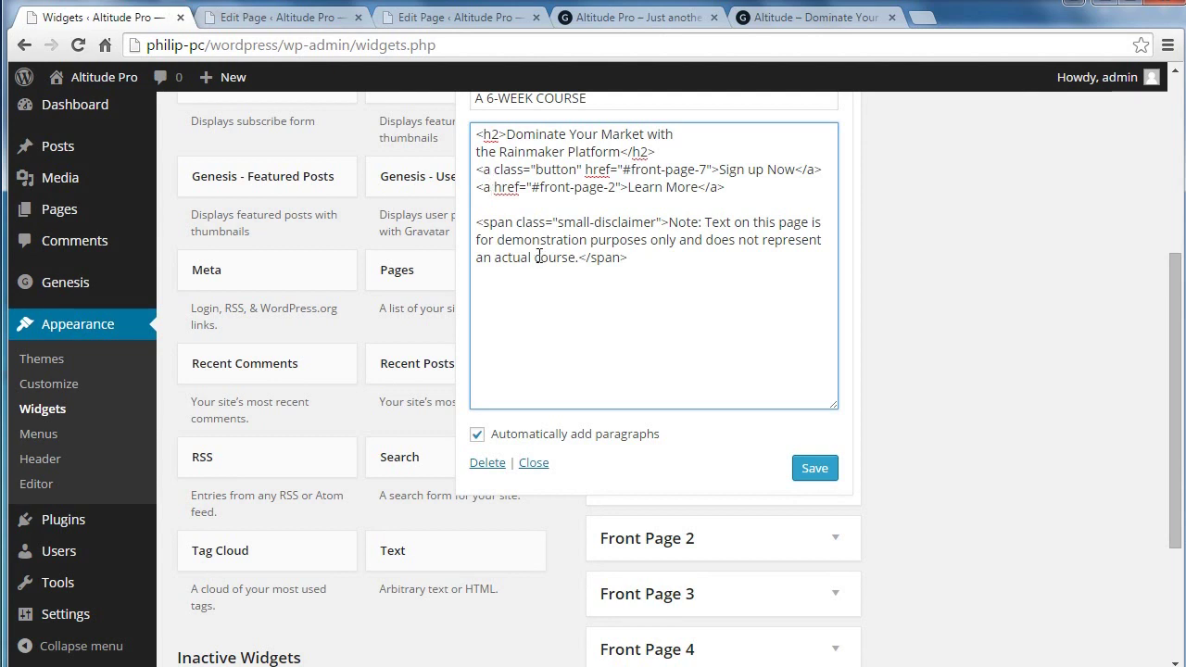
key(ctrl+v)
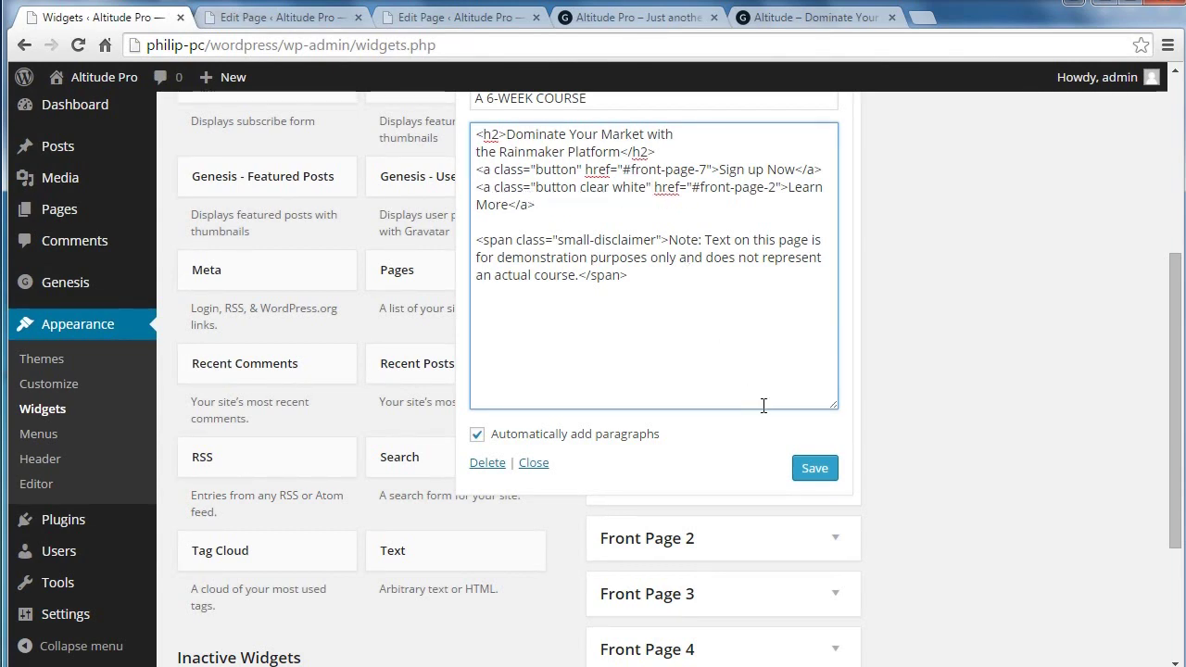
click(824, 465)
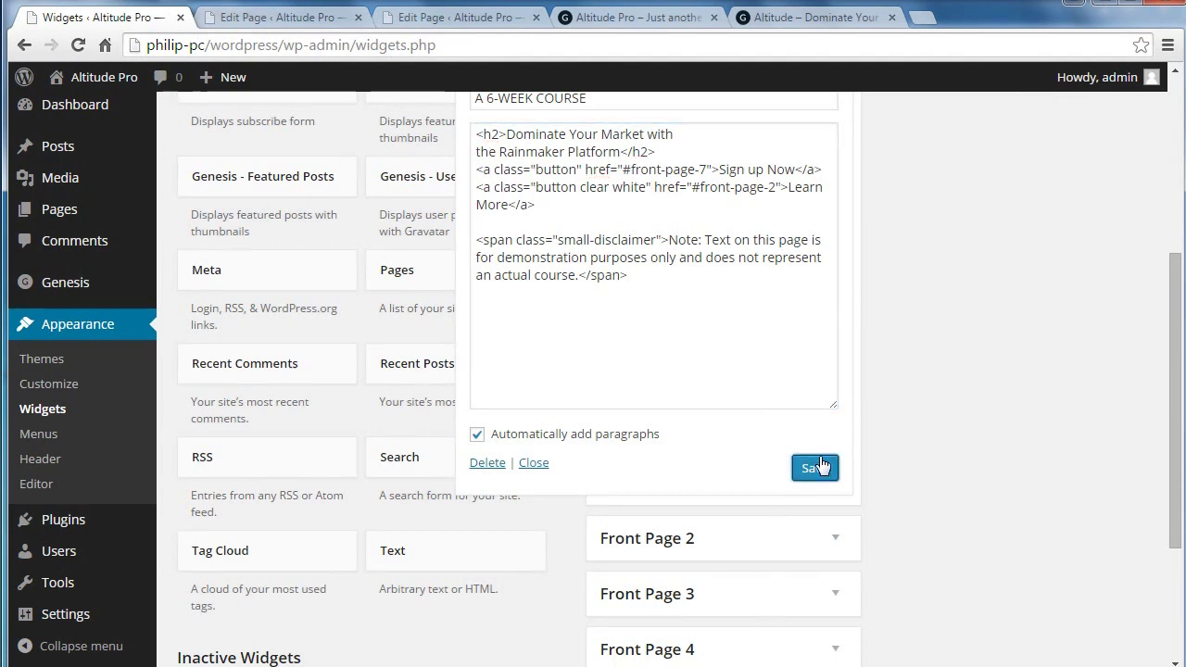
Reload the home page to check the link styling, and compare it with the StudioPress Altitude demo down to its Website Solution section
click(593, 16)
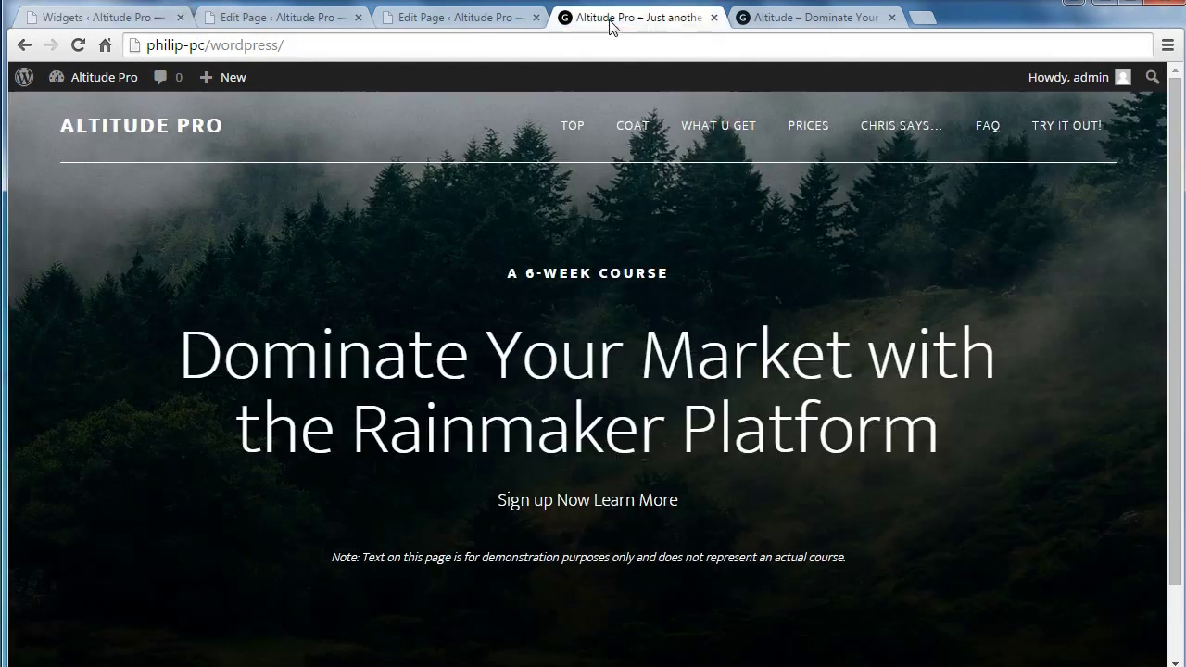
click(79, 47)
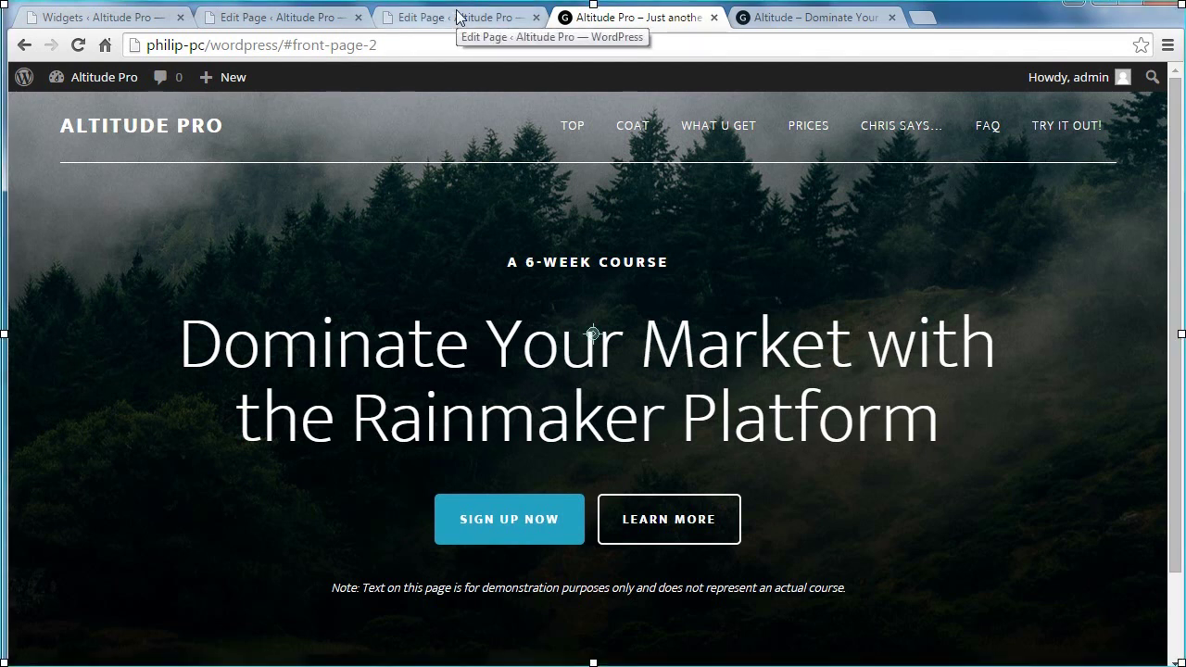
click(755, 18)
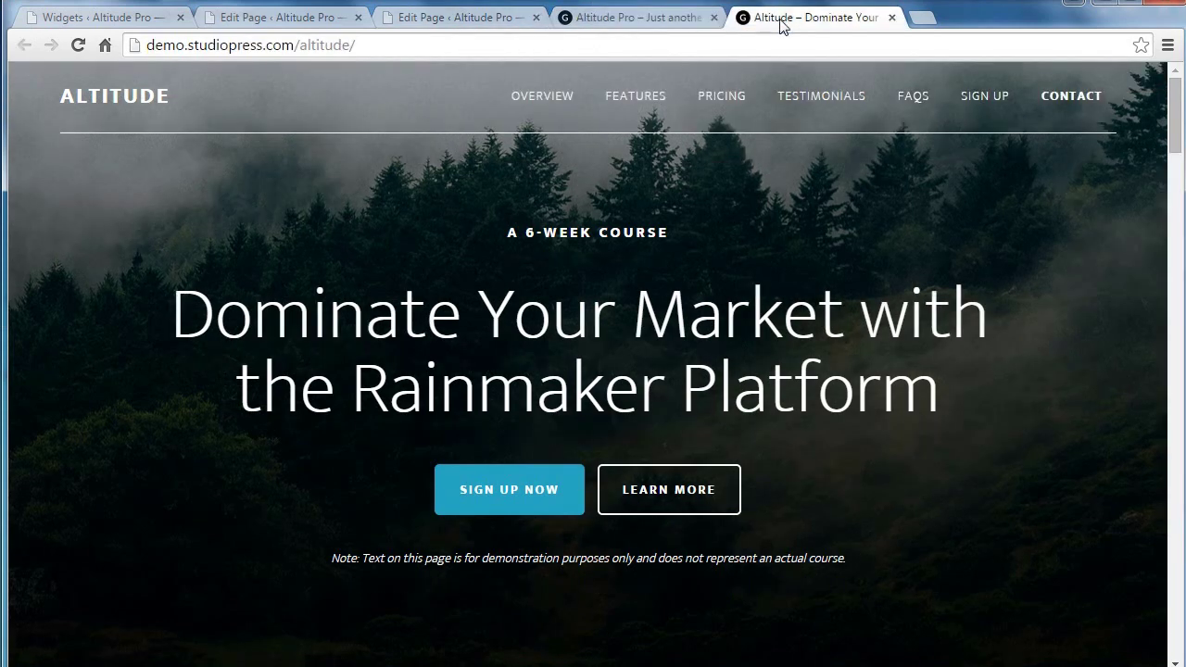
drag(1175, 117, 1181, 208)
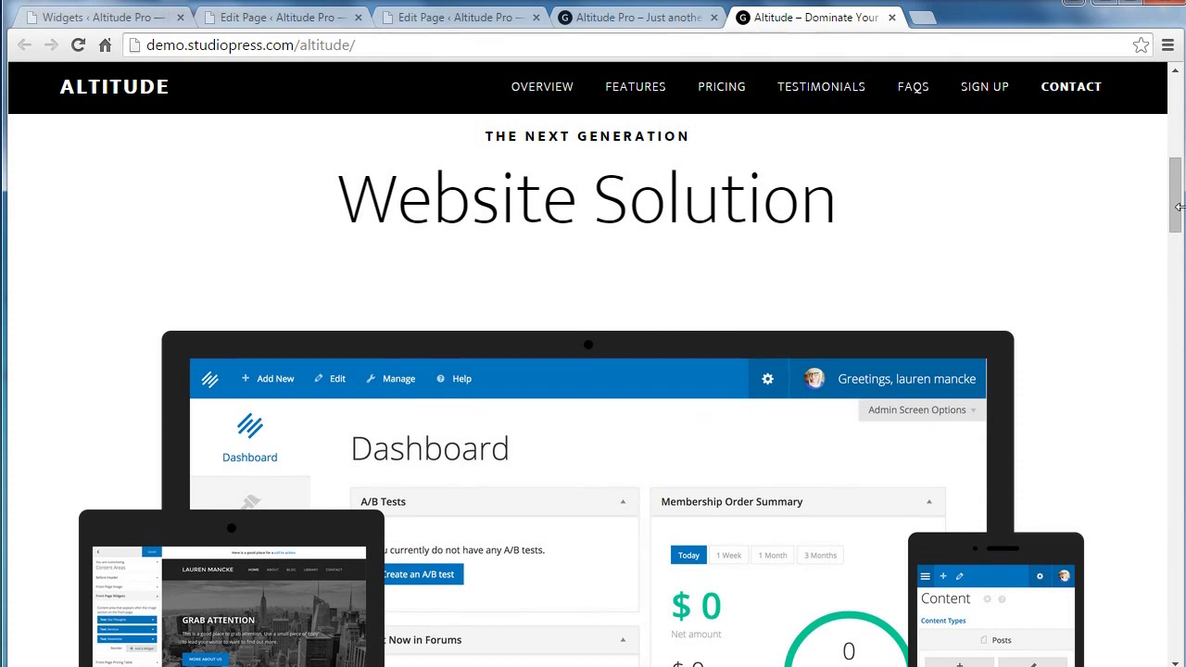
drag(1175, 202, 1175, 224)
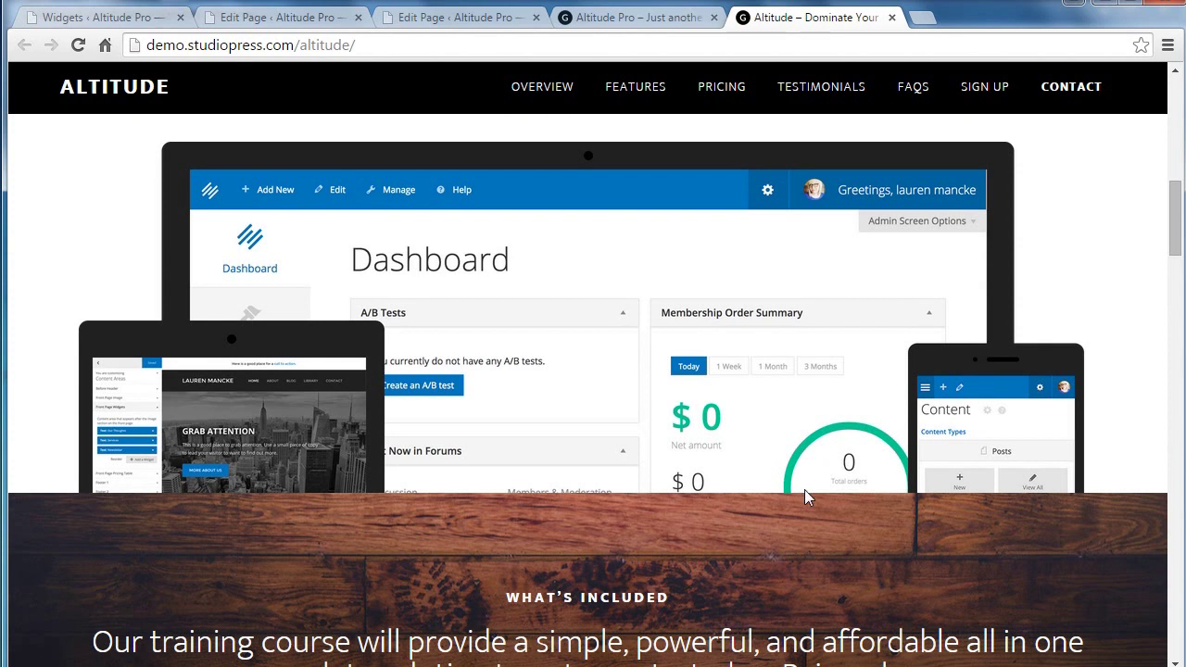
Close the extra Edit Page tab, and copy "THE NEXT GENERATION" through "Website Solution" from the just-text-from-Altitude-Pro-home-page Notepad file
click(484, 18)
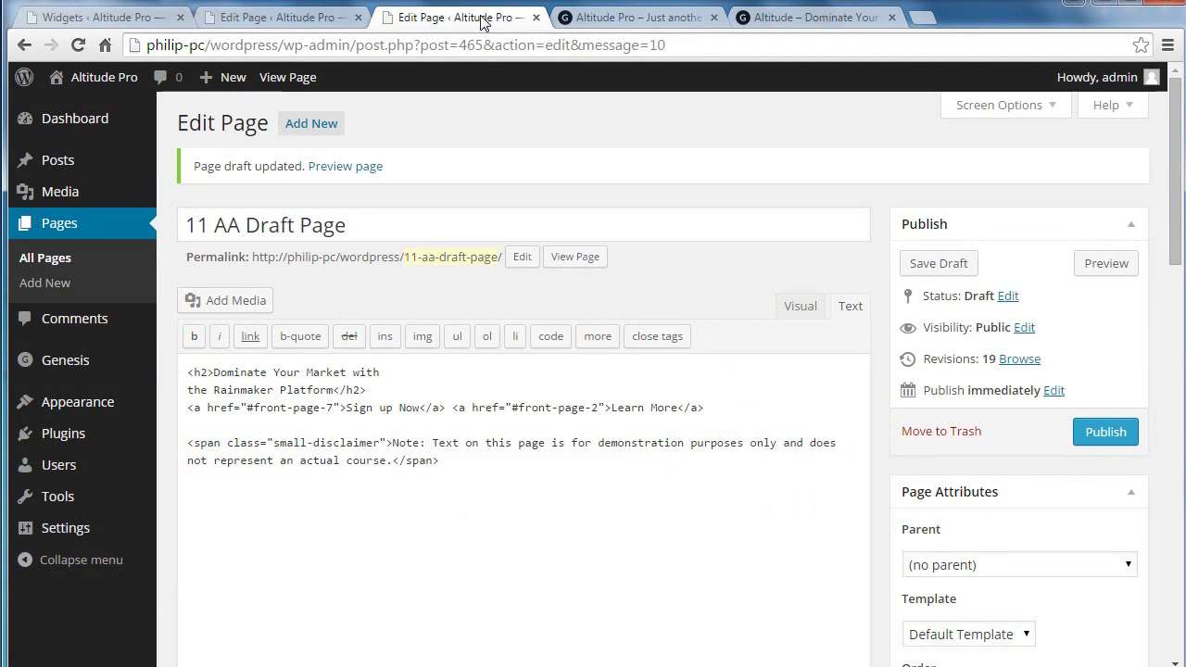
key(ctrl+w)
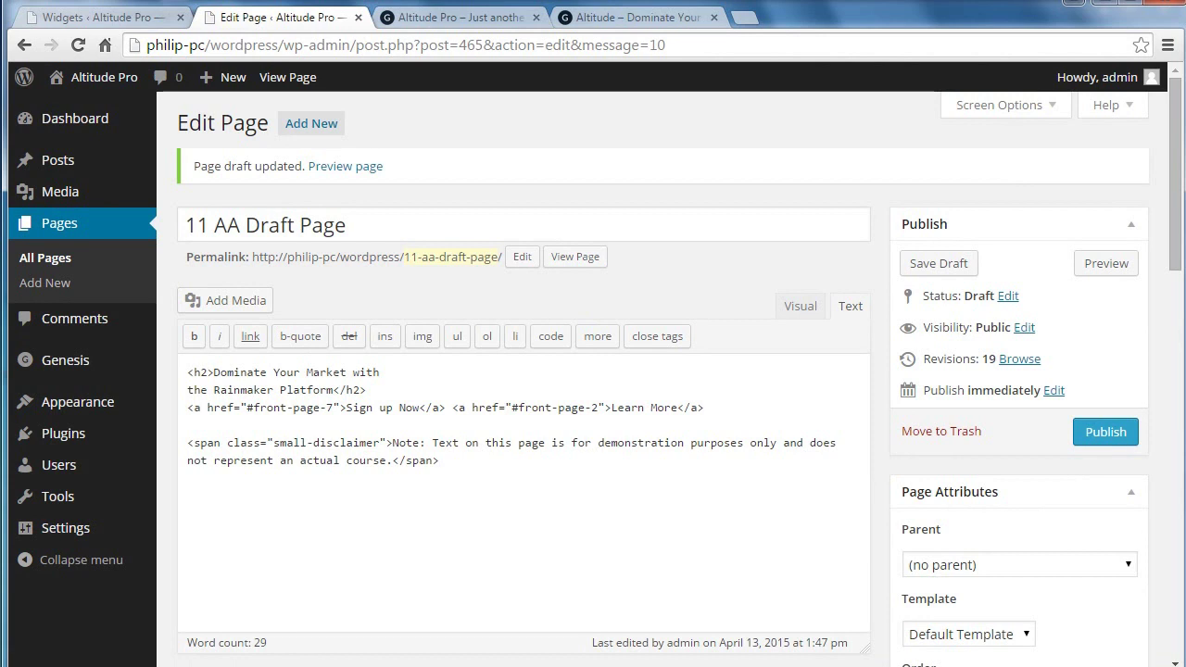
click(417, 642)
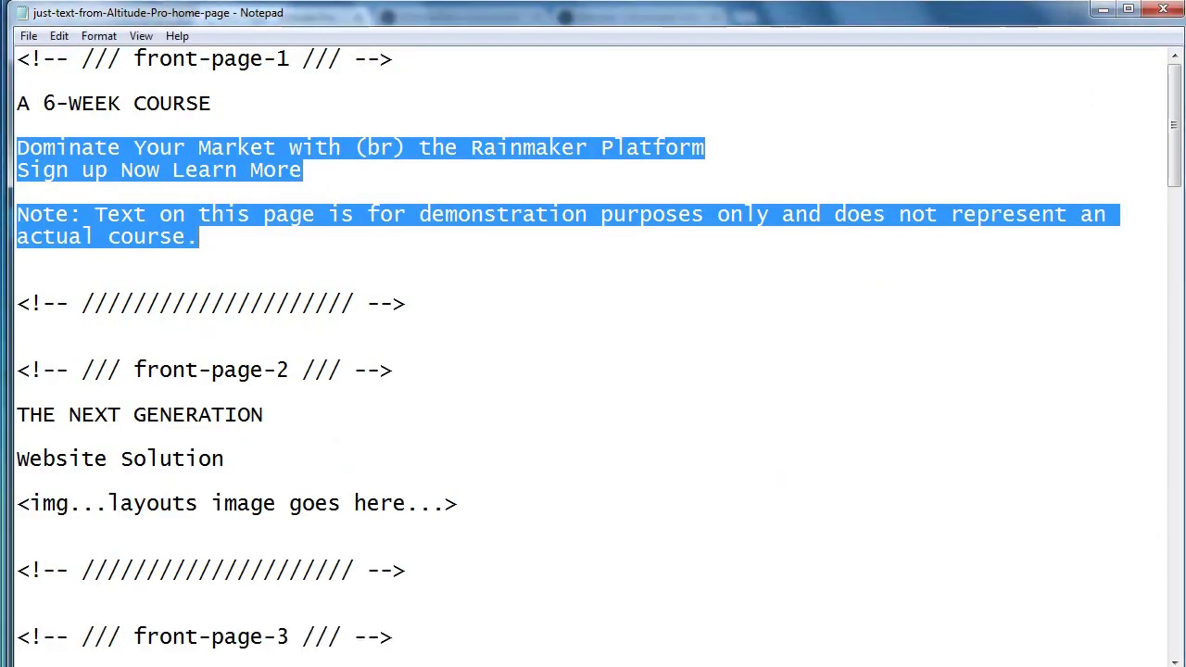
click(19, 414)
drag(20, 415, 236, 460)
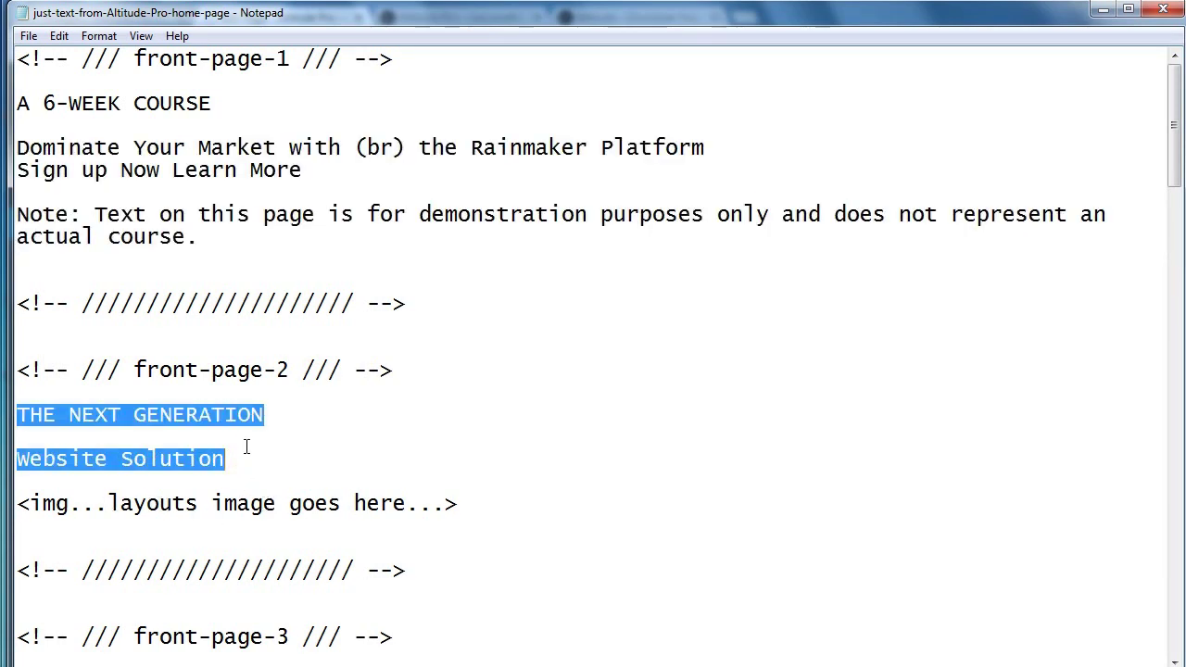
right_click(232, 414)
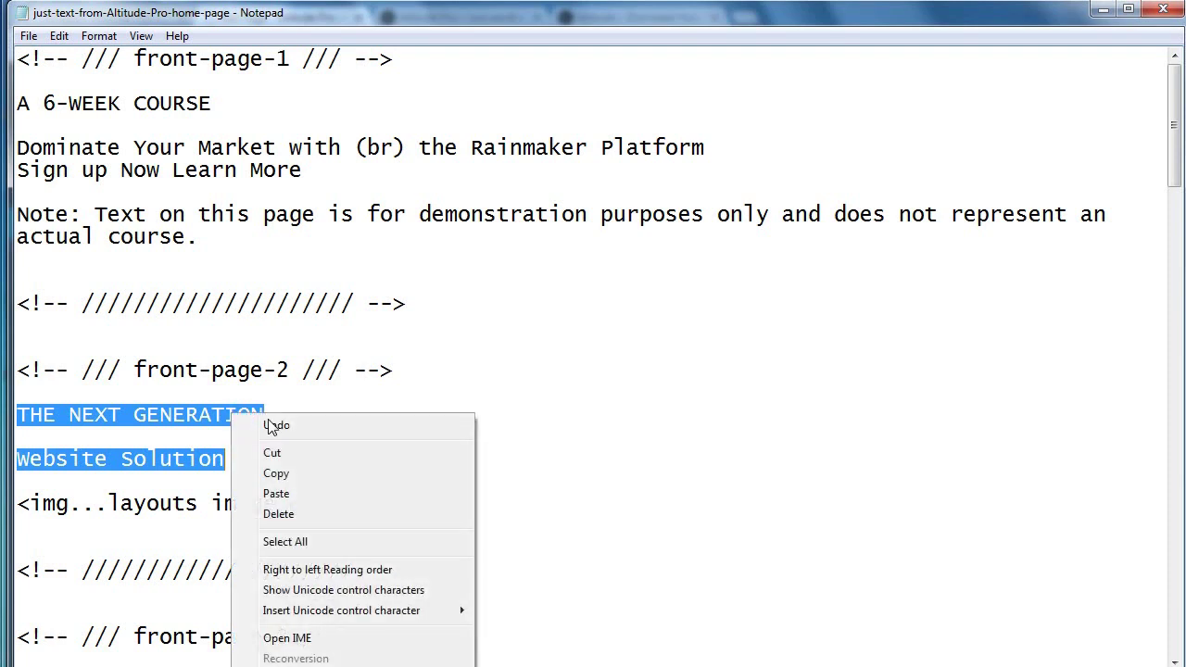
click(280, 478)
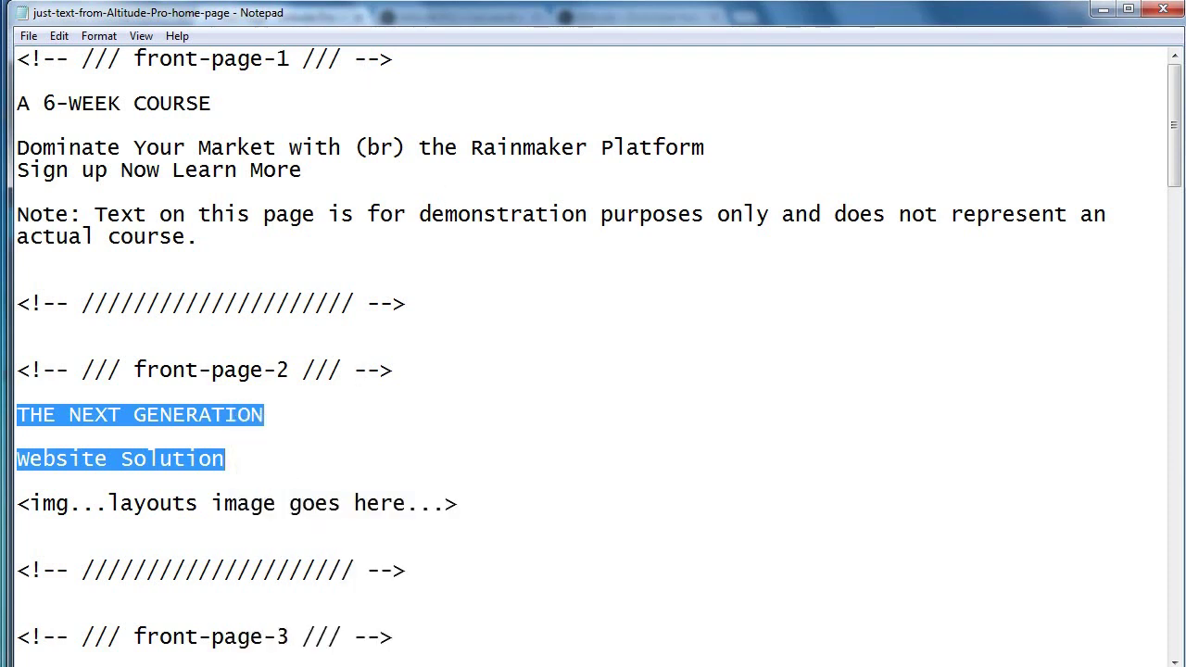
In Chrome, replace all content of the 11 AA Draft Page with the copied "THE NEXT GENERATION" and "Website Solution" text
key(alt+Tab)
drag(455, 461, 159, 371)
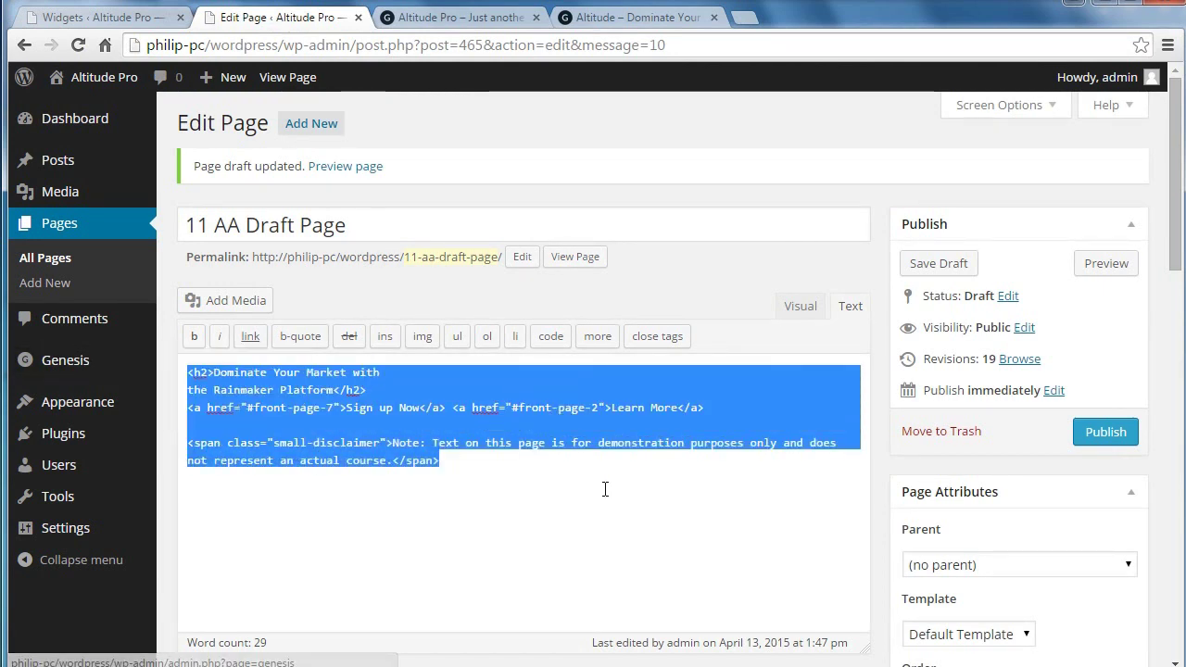
key(Delete)
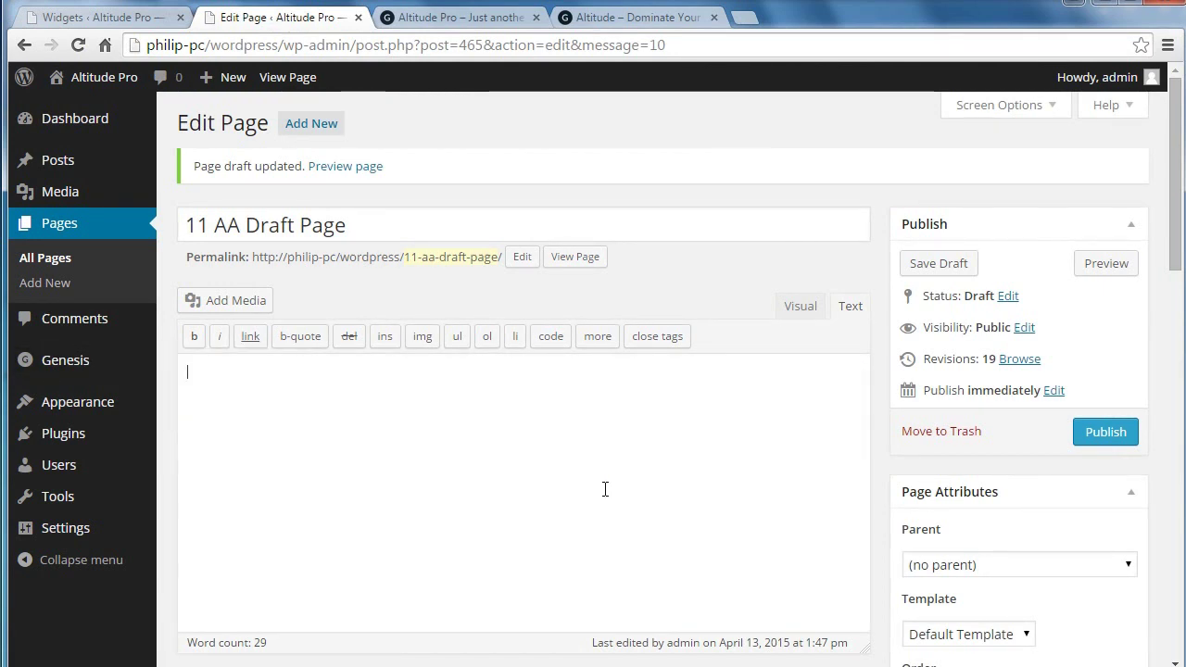
key(ctrl+v)
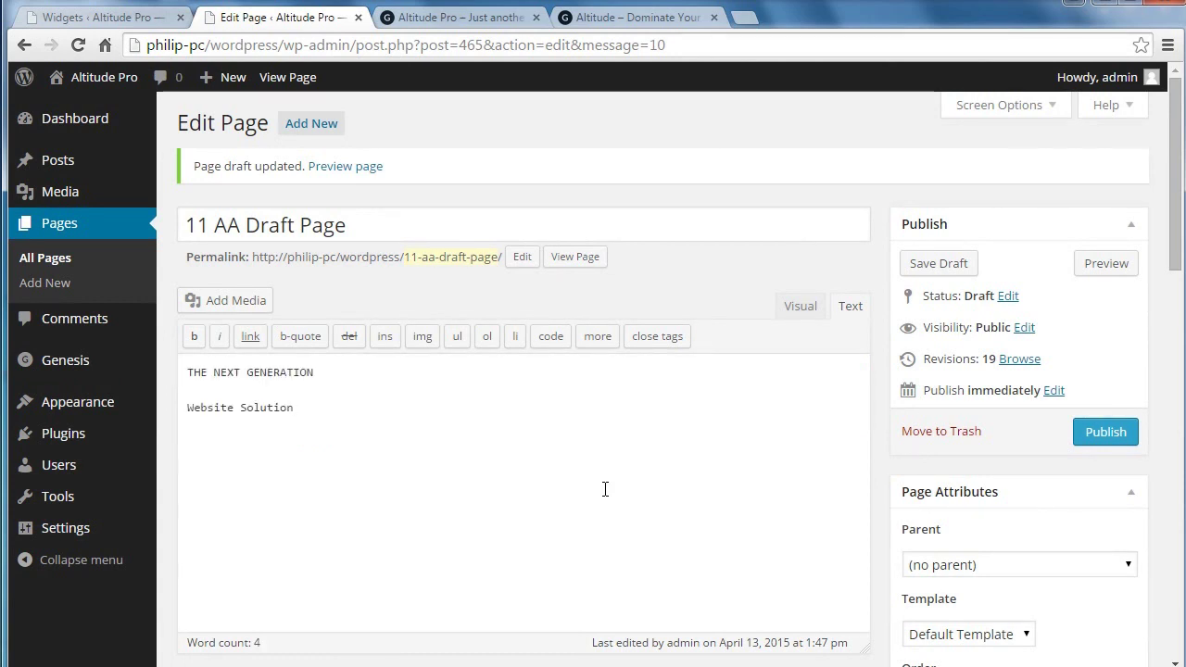
In the visual editor, format "THE NEXT GENERATION" as Heading 4 and "Website Solution" as Heading 2
click(802, 313)
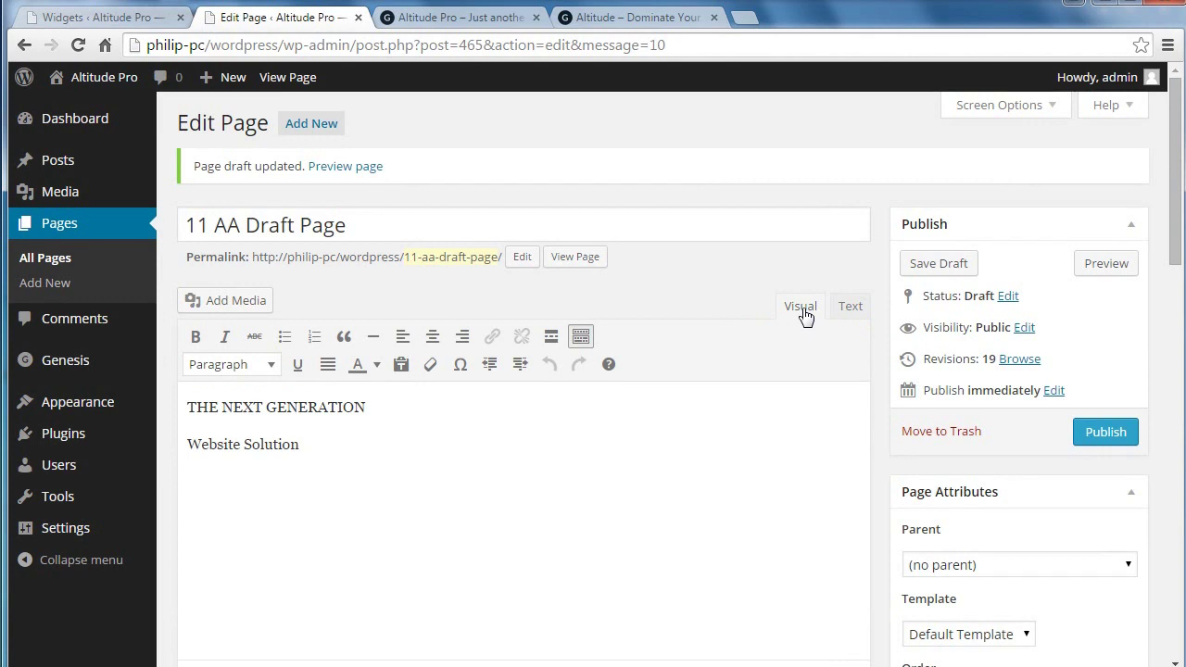
drag(381, 404, 157, 402)
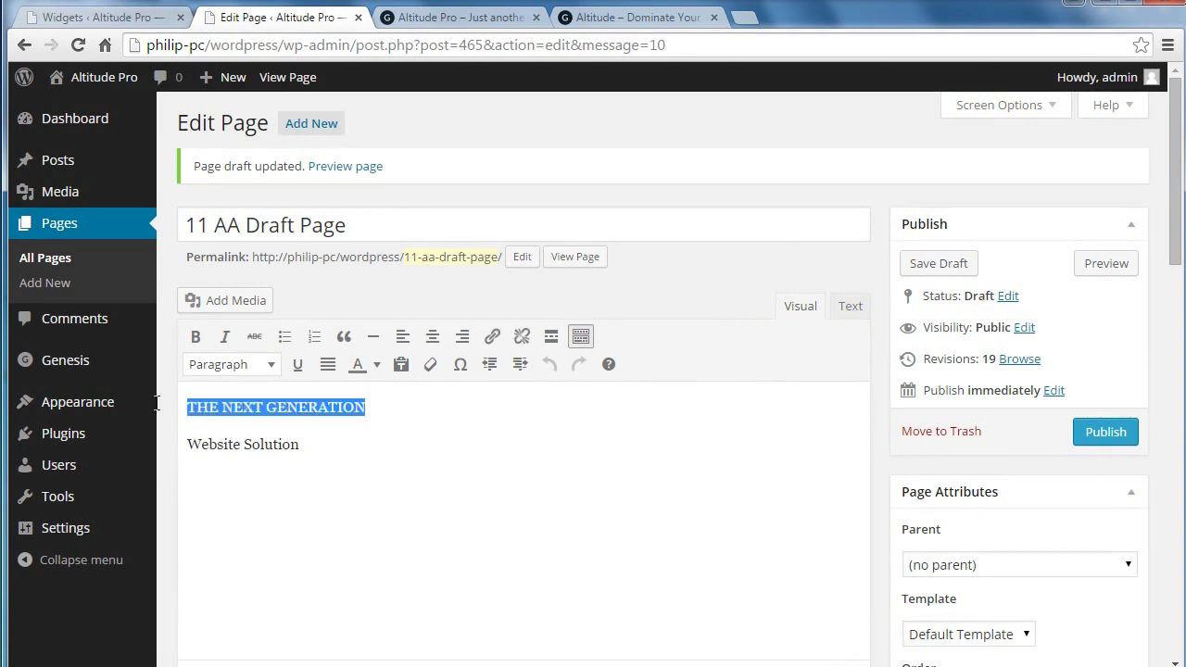
click(278, 368)
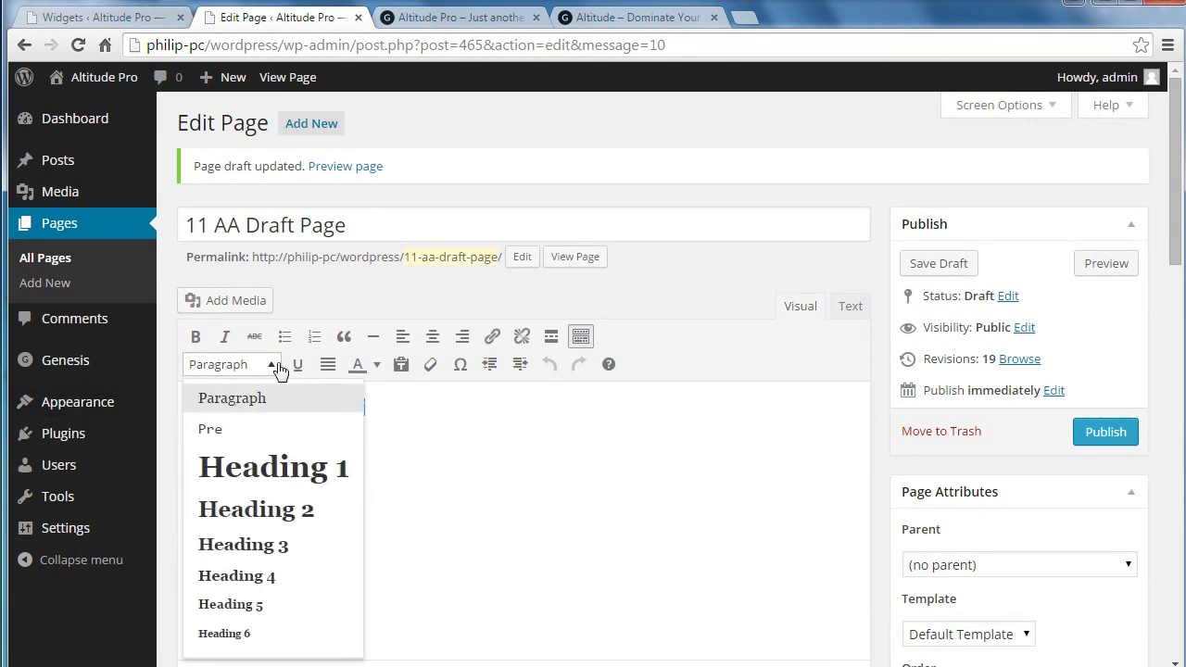
click(269, 577)
drag(305, 455, 189, 458)
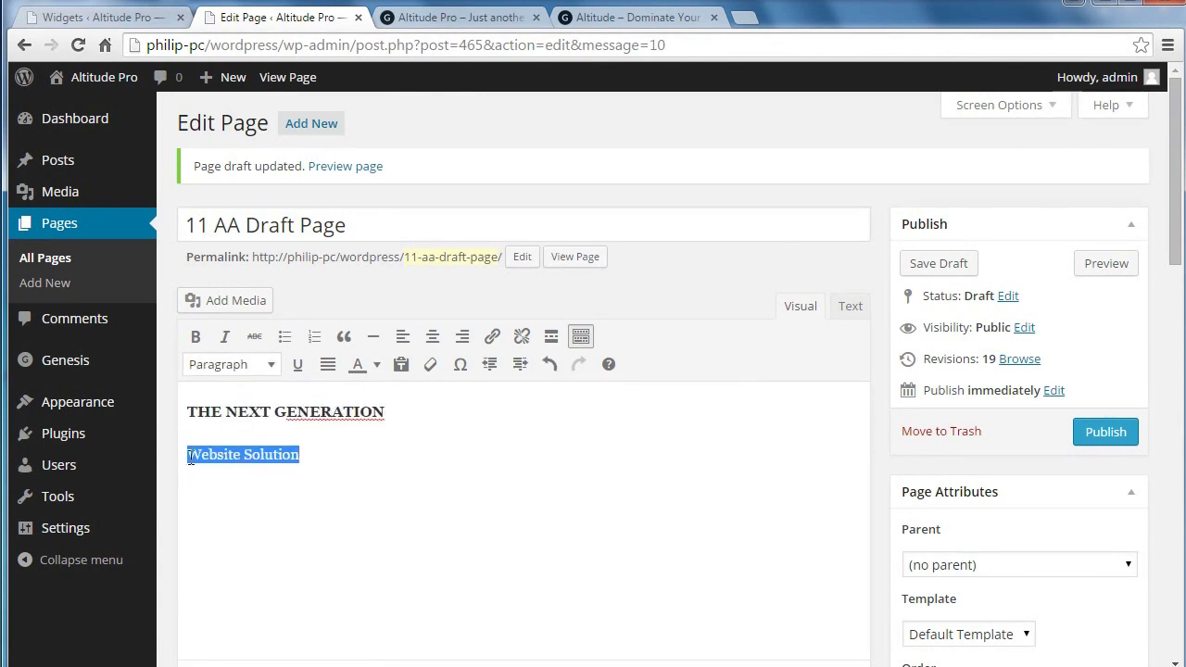
click(271, 366)
click(262, 511)
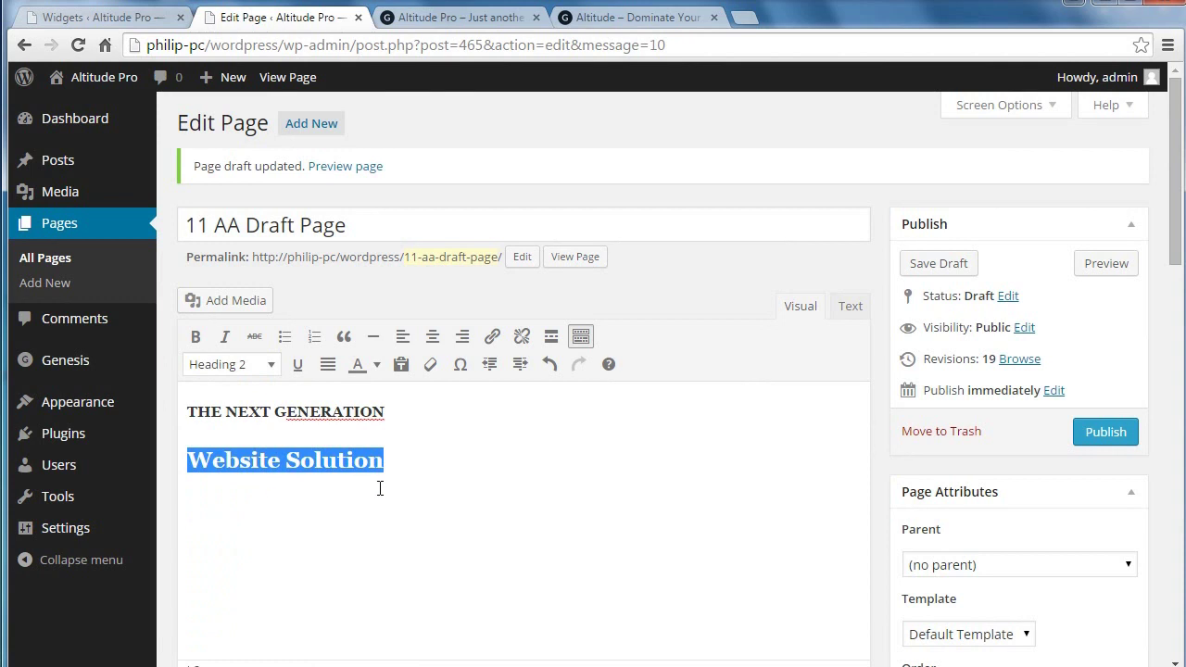
Below "Website Solution", insert the Coat home page image from the Media Library at full size with Link To set to None
click(467, 477)
key(Return)
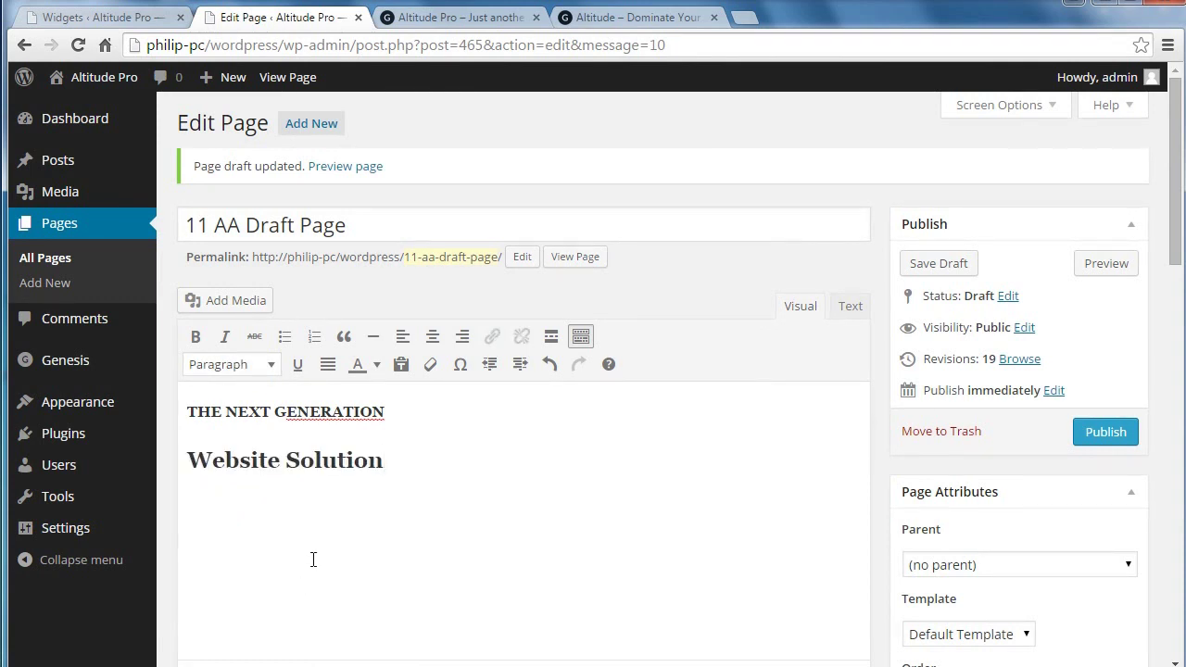
click(233, 306)
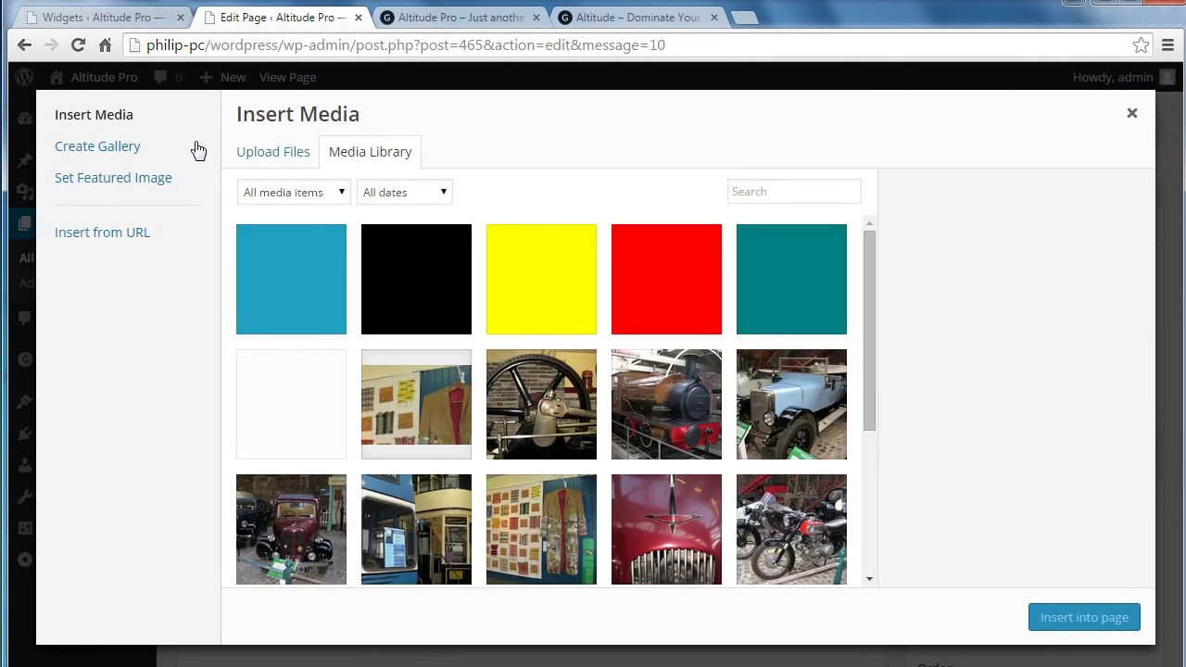
click(426, 410)
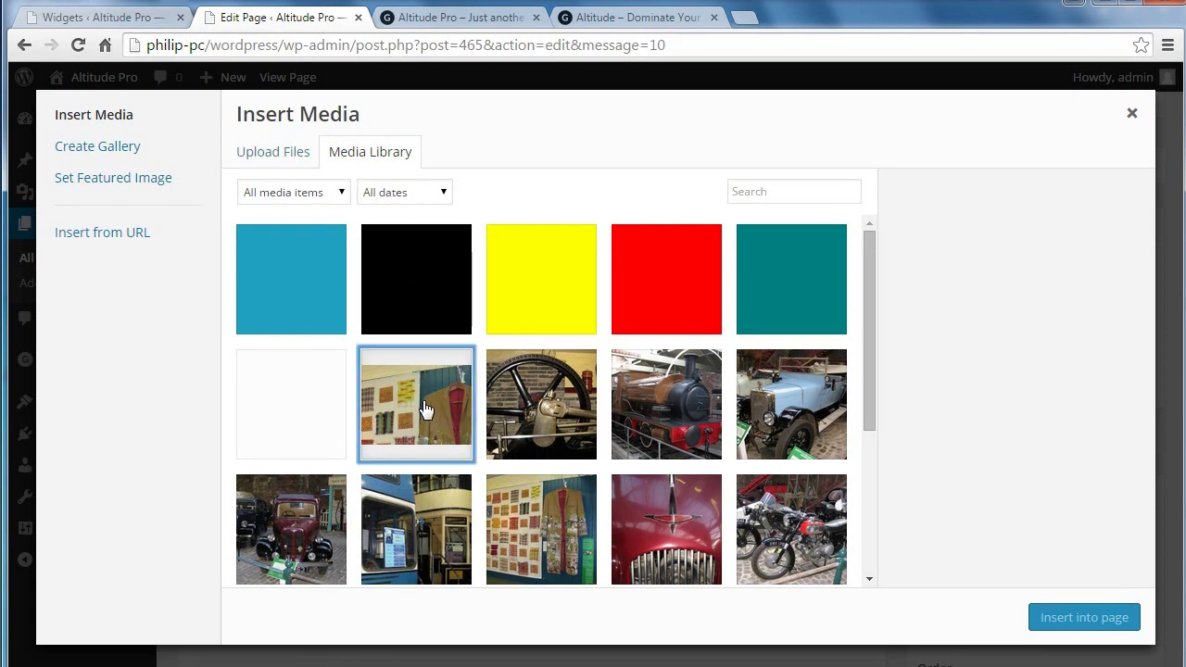
drag(1149, 298, 1149, 421)
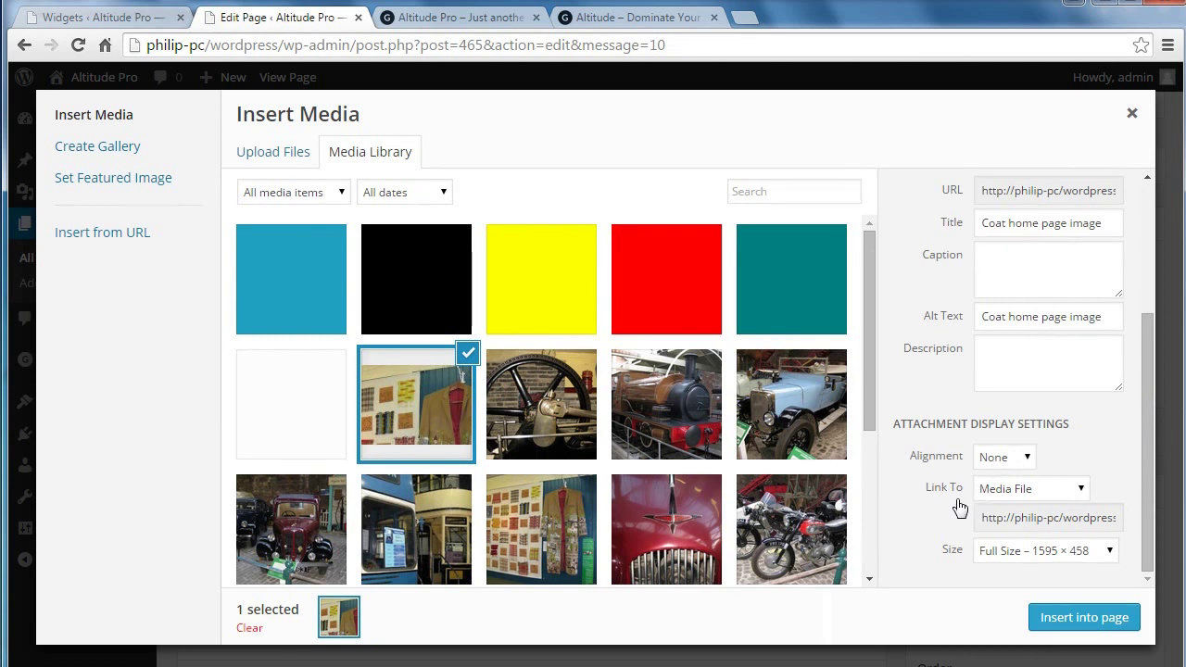
click(1008, 491)
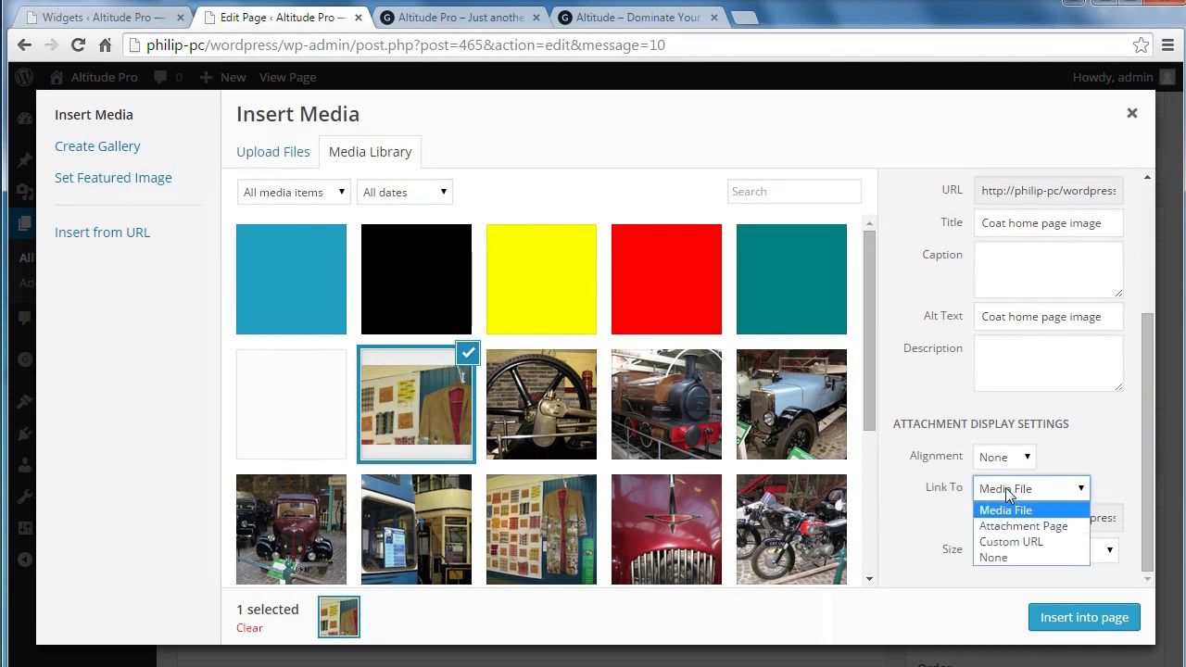
click(1000, 557)
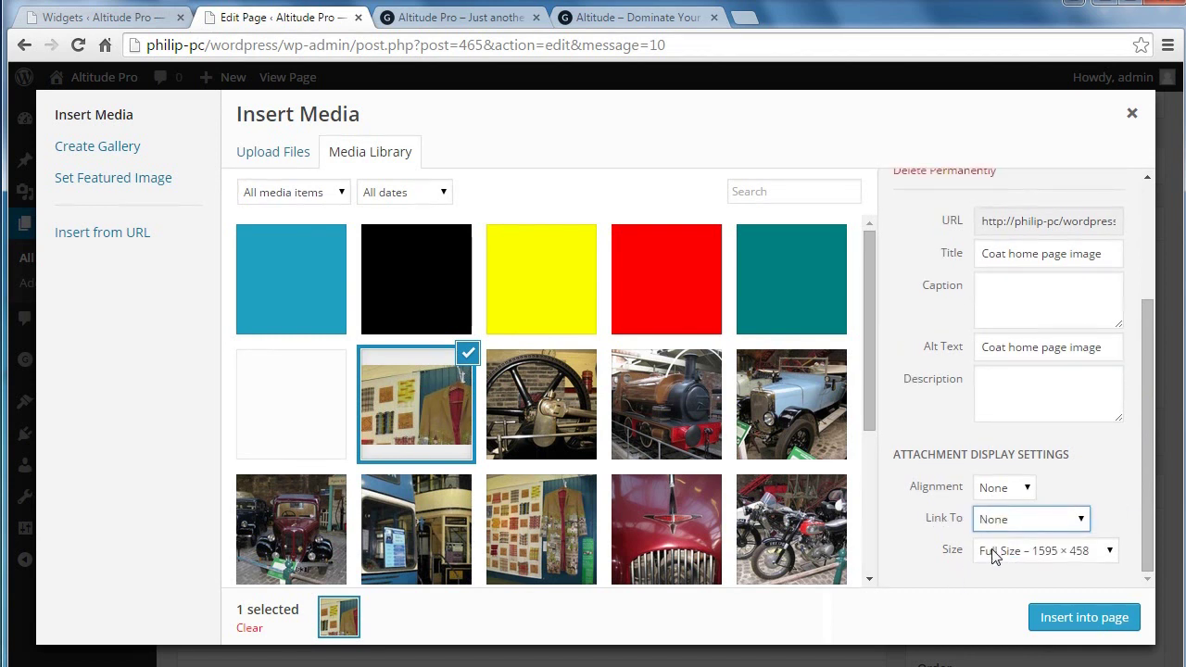
click(1080, 617)
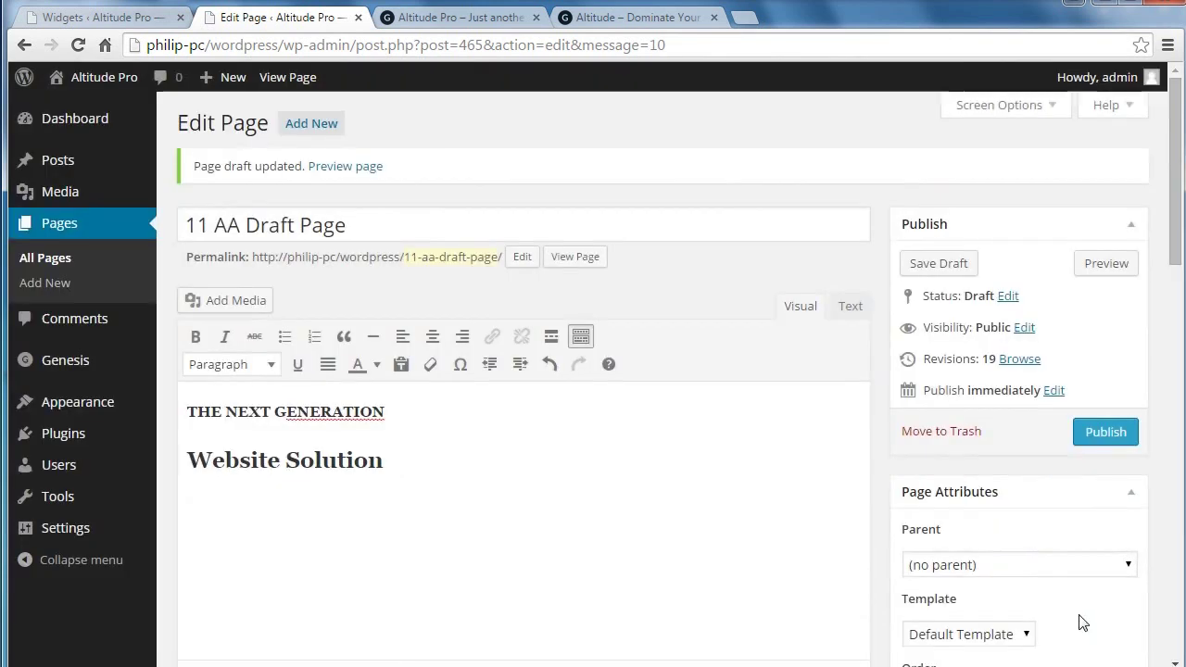
Show the draft page's HTML source and review the coat image's img tag
click(852, 313)
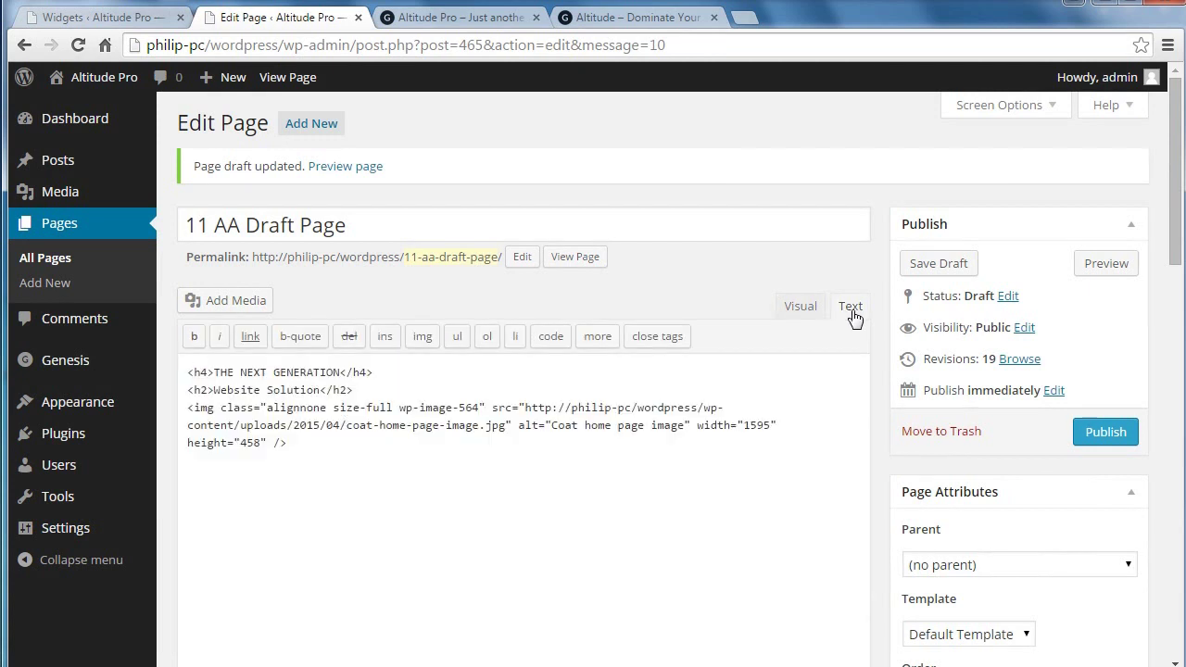
drag(185, 406, 294, 443)
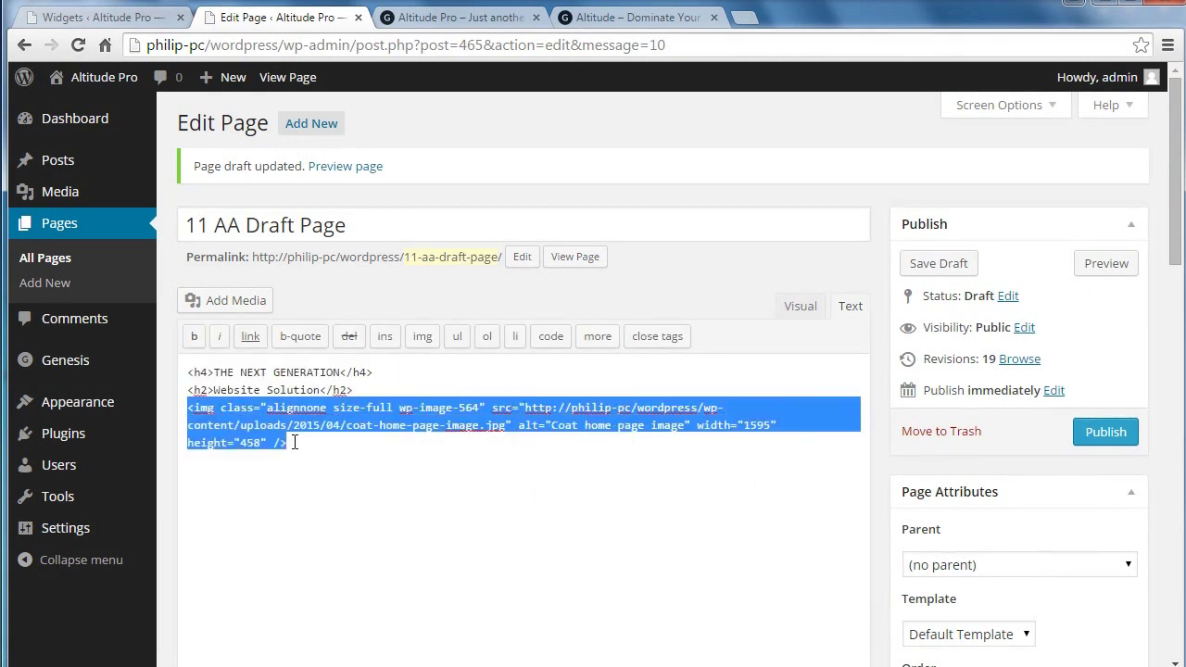
click(314, 489)
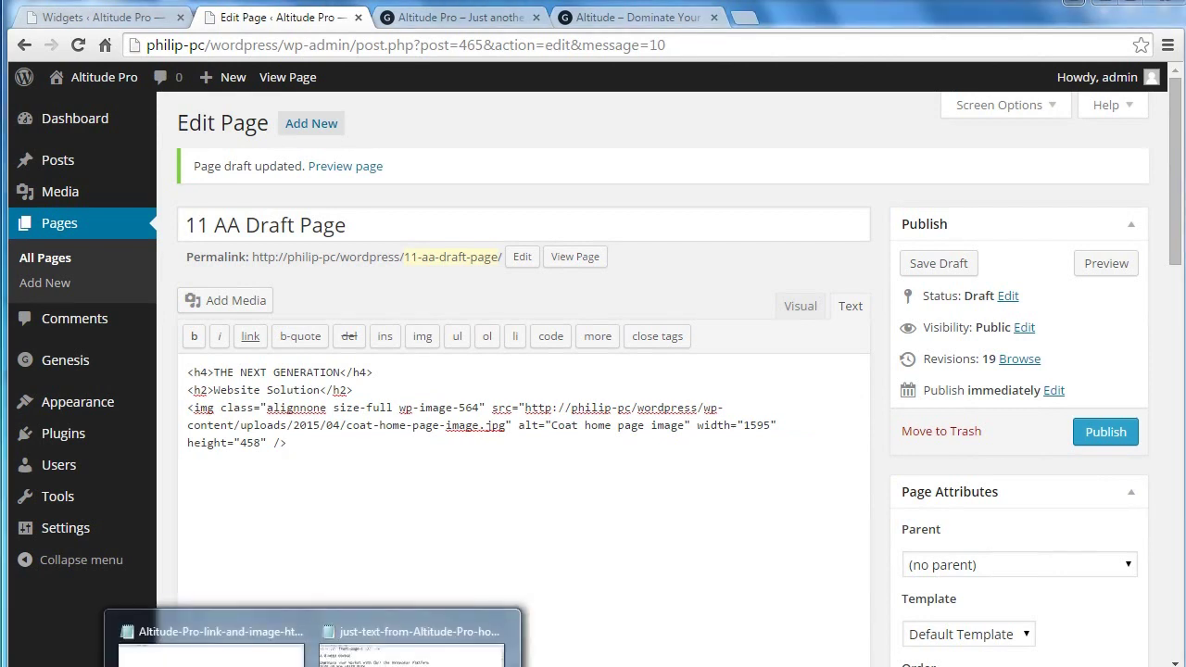
Open the Altitude-Pro-link-and-image-html Notepad file and examine the opening <div class="bottom-image"> tag
click(218, 634)
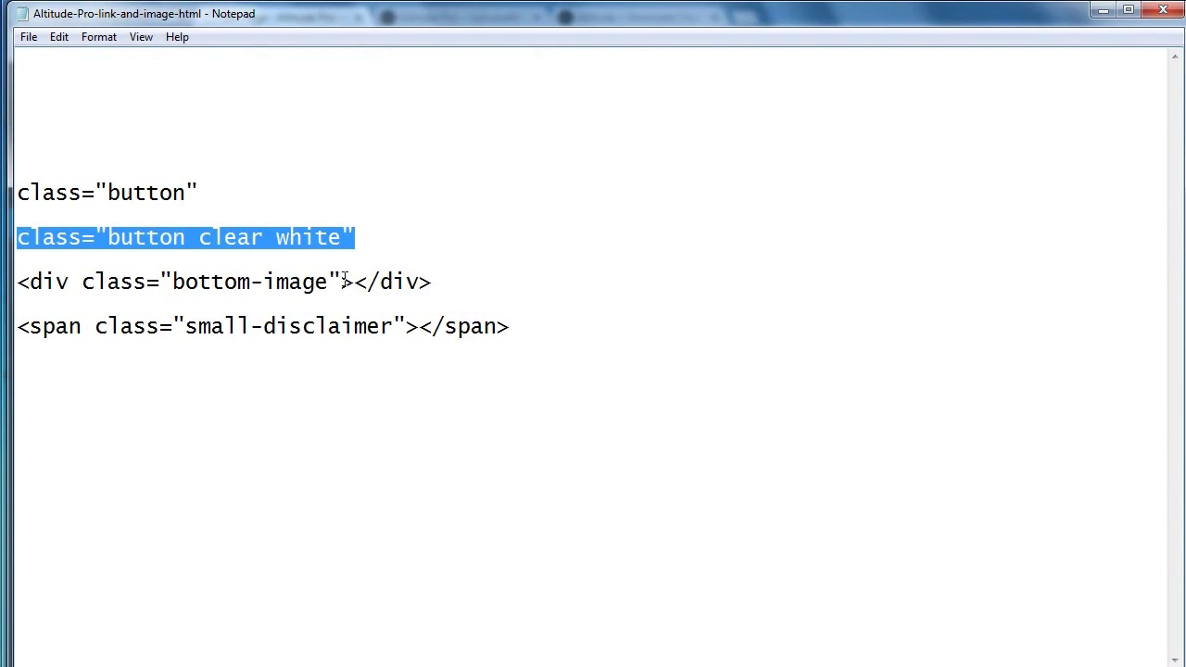
drag(355, 282, 17, 284)
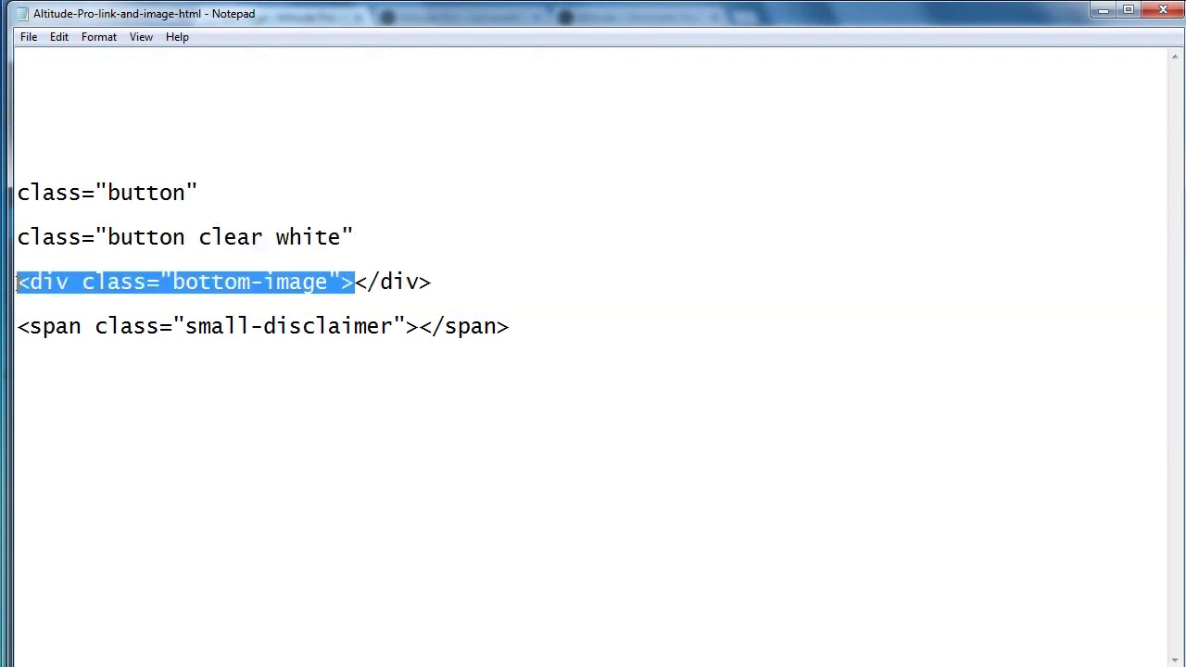
right_click(52, 278)
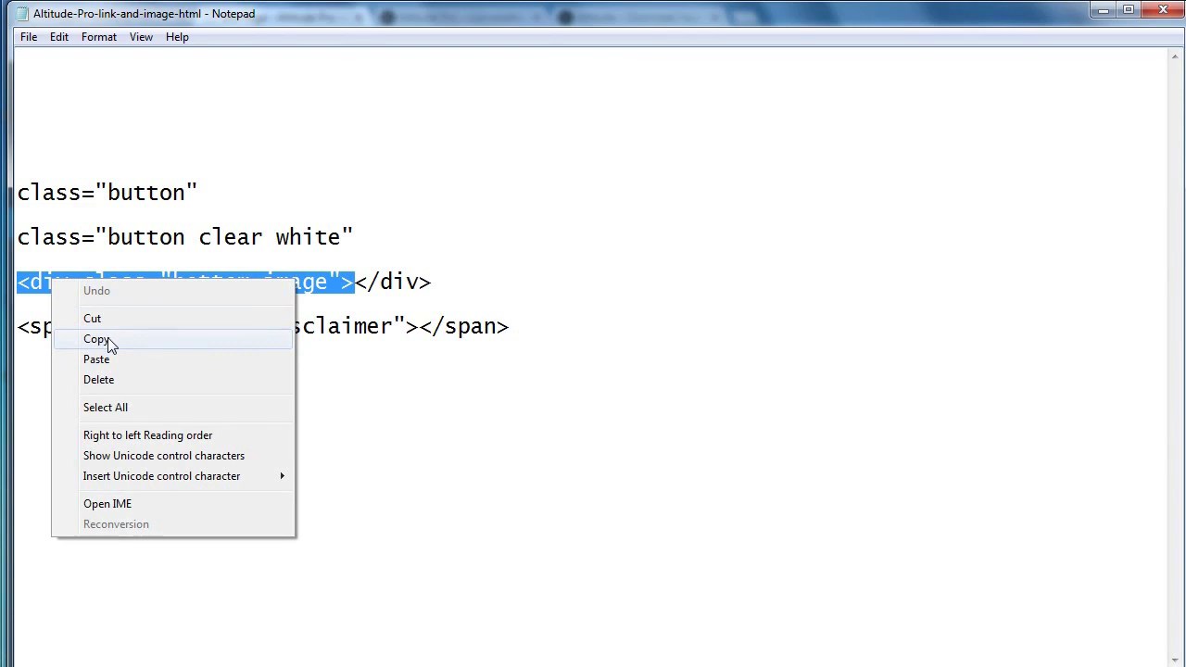
click(433, 433)
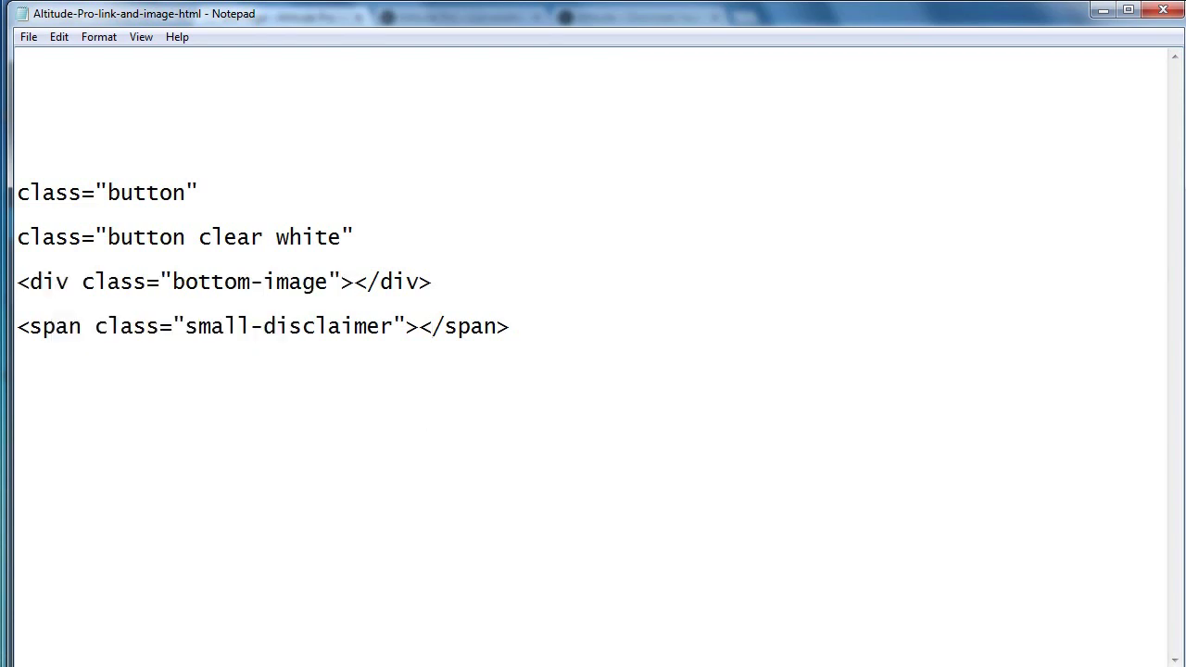
Switch back to Chrome and copy the draft page's complete HTML, from the h4 heading through the img tag
mouse_move(313, 662)
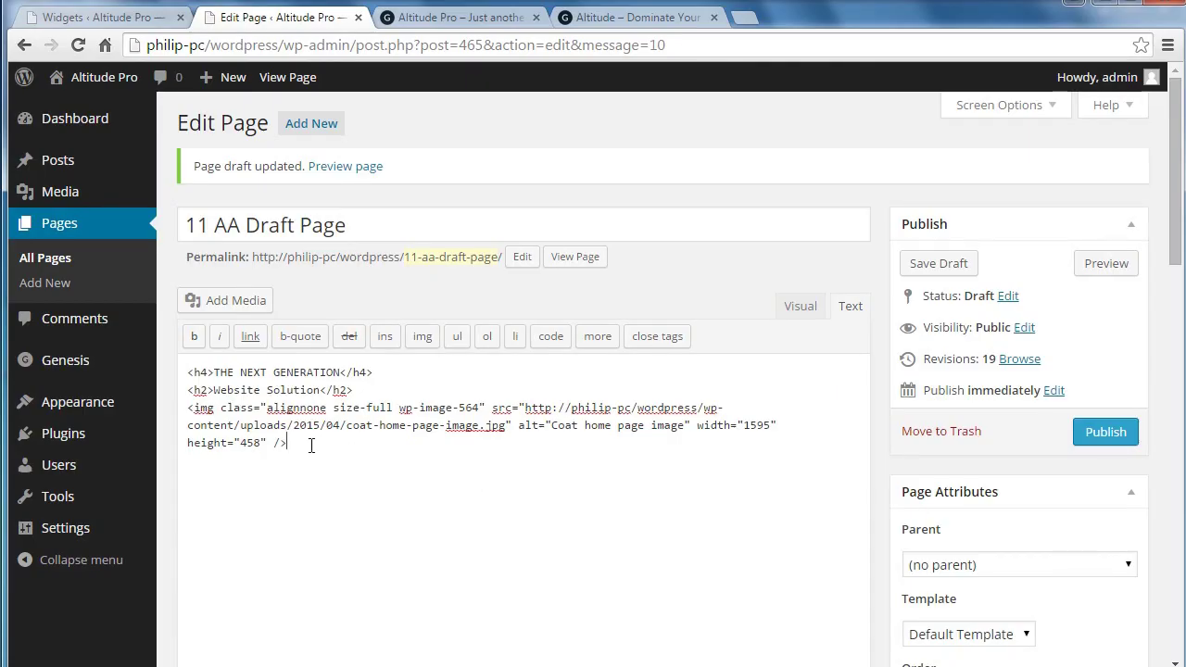
drag(296, 444, 182, 371)
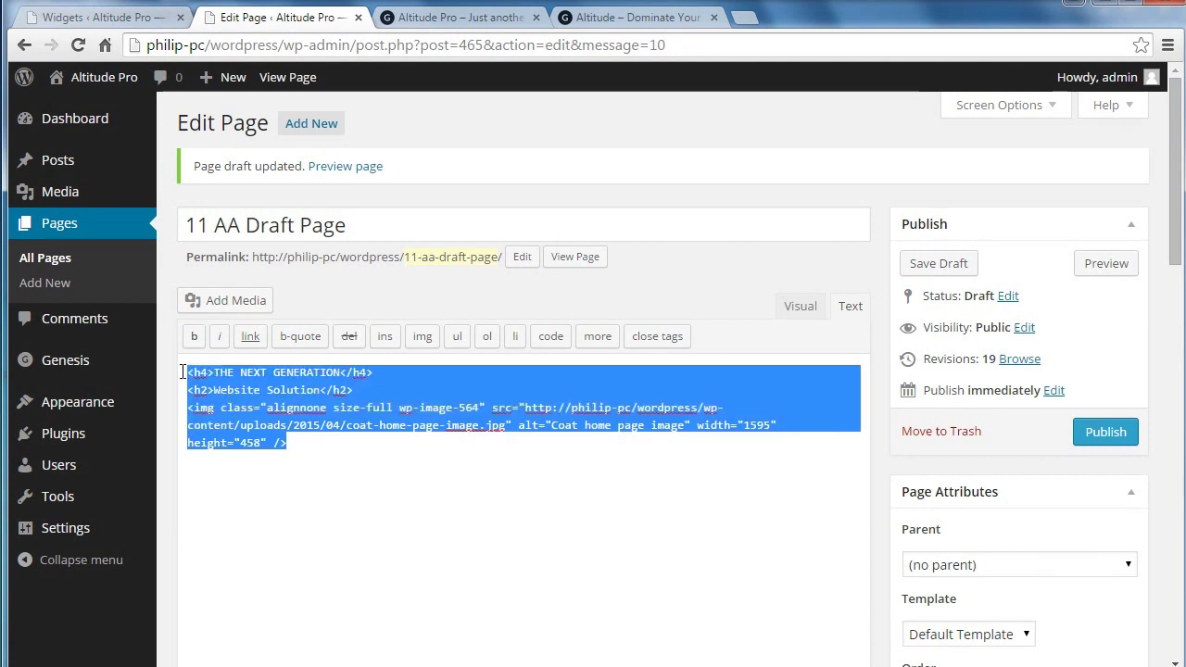
right_click(246, 374)
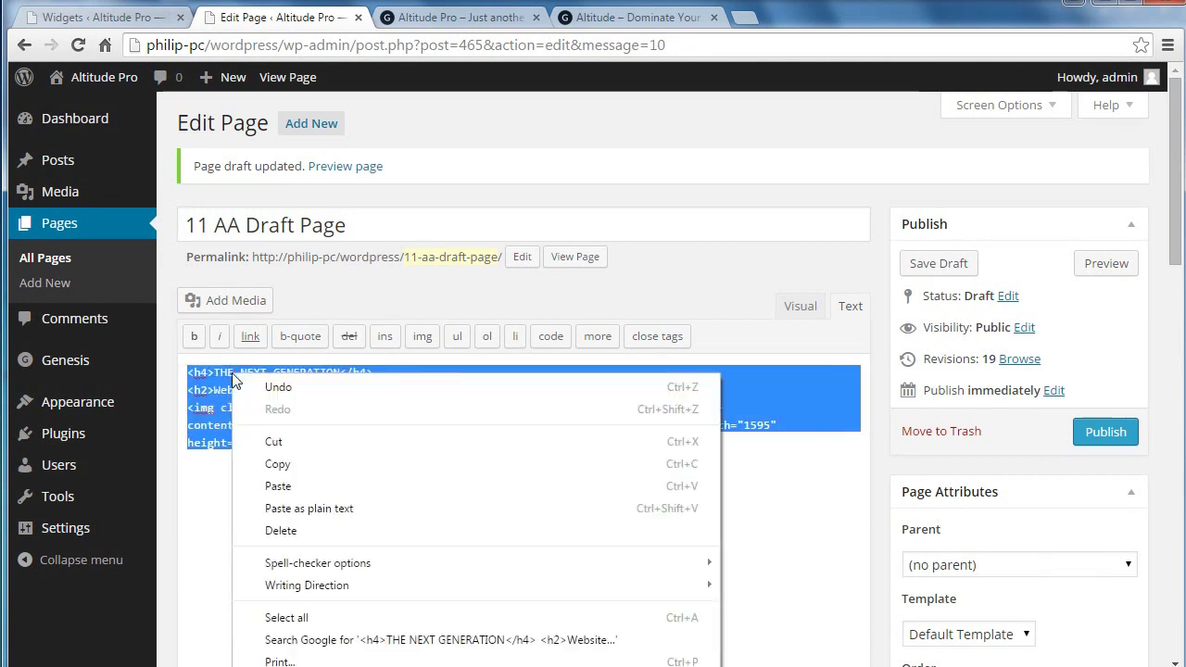
click(291, 465)
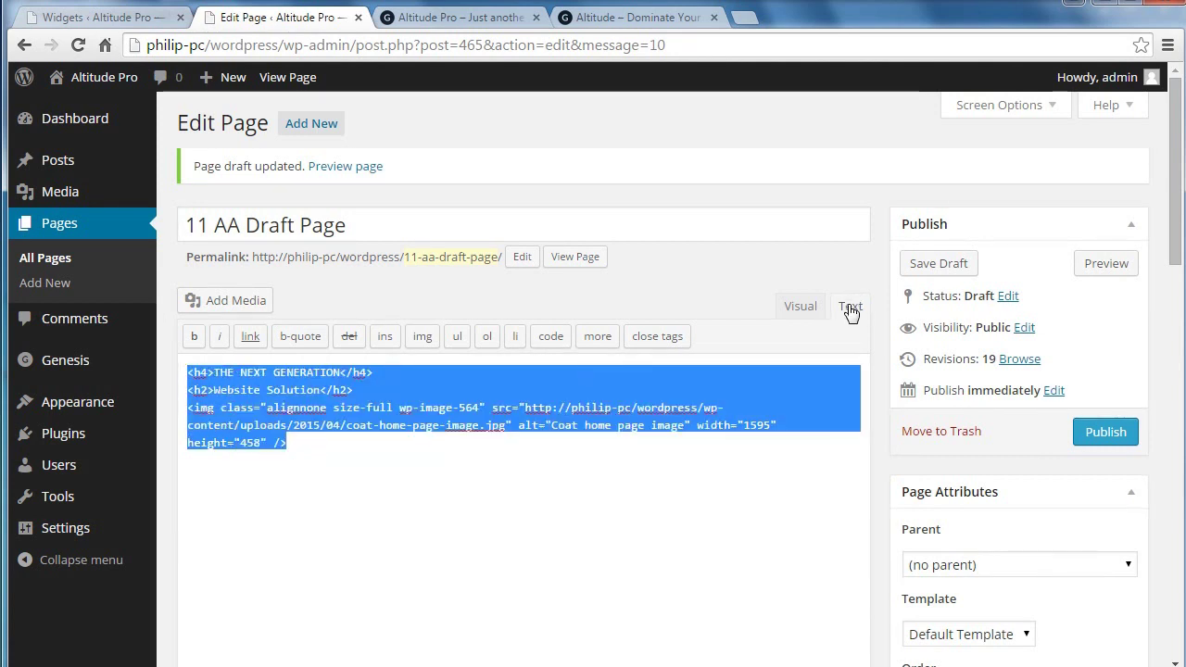
On the Widgets page, collapse Front Page 1's A 6-WEEK COURSE widget, expand Front Page 2 and add a Text widget to it
click(148, 21)
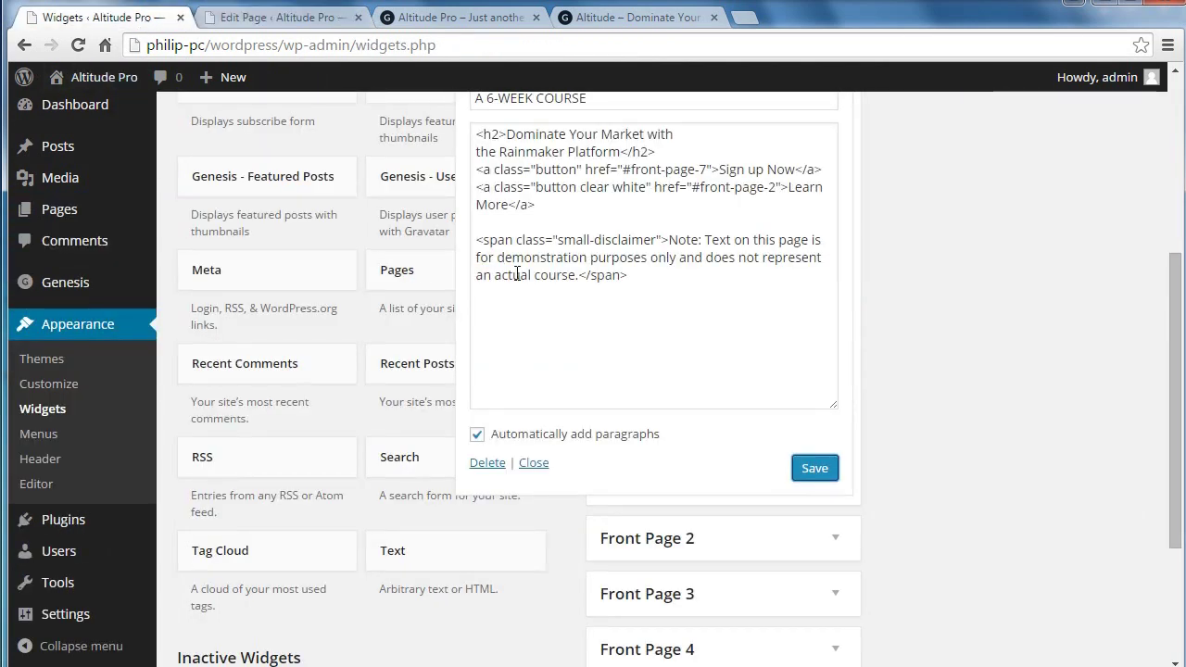
scroll(912, 222, up, 2)
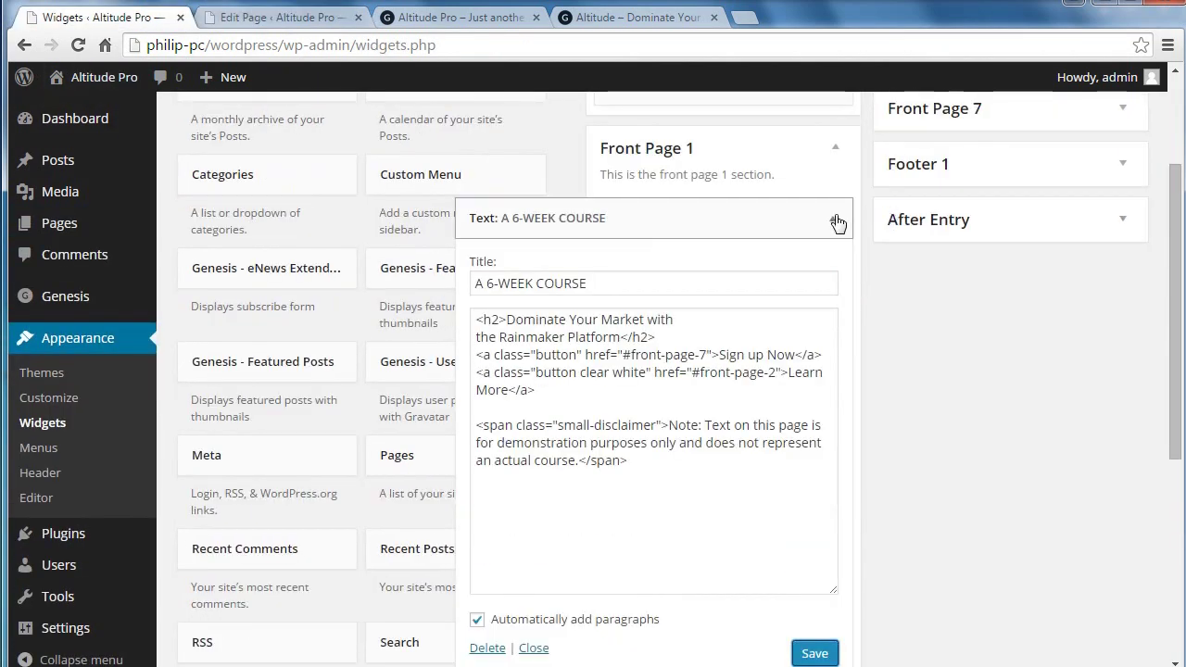
click(838, 224)
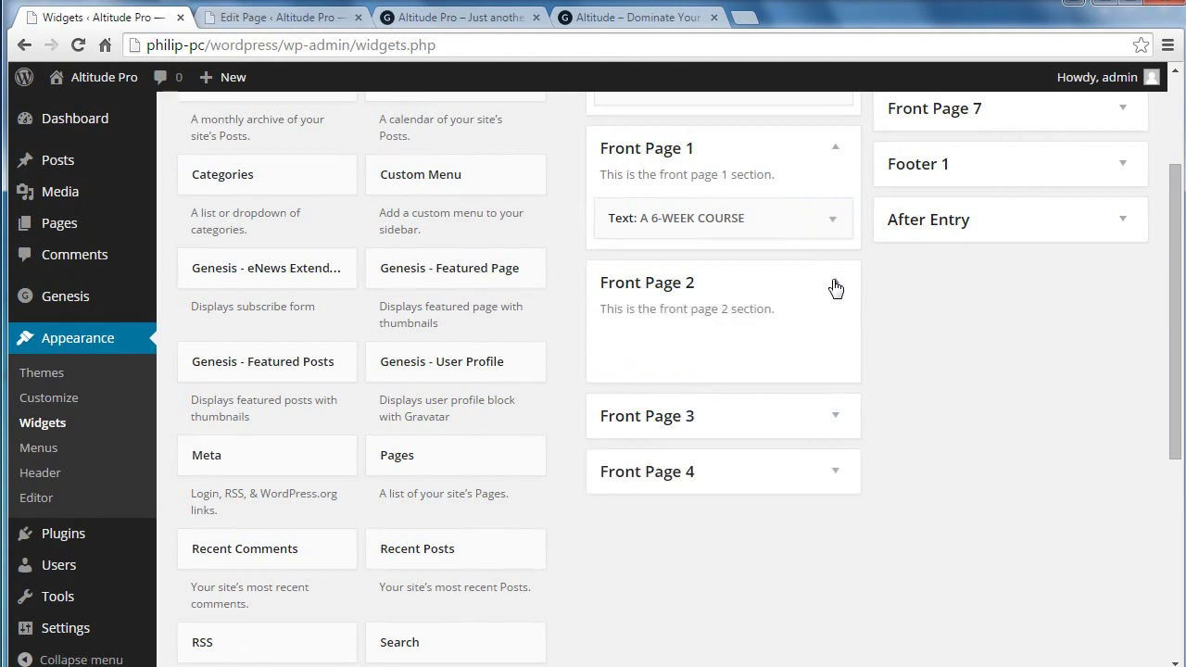
drag(1173, 243, 1171, 315)
drag(419, 604, 661, 217)
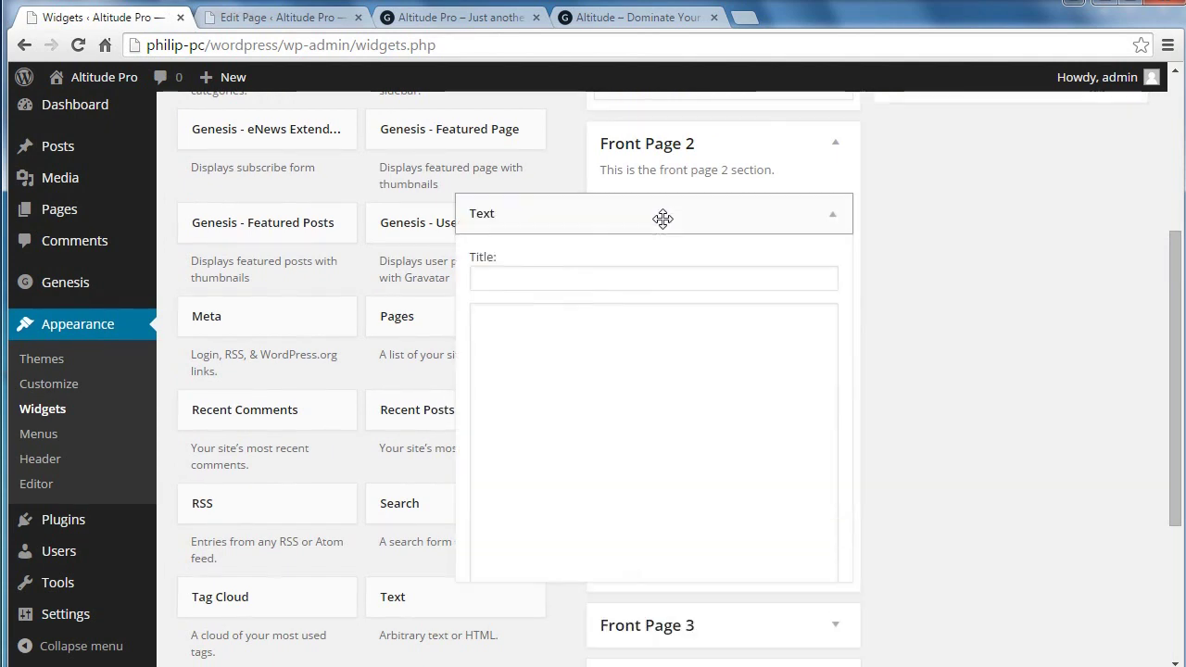
Paste the copied HTML into Front Page 2's Text widget, enable Automatically add paragraphs, and save the widget
click(627, 350)
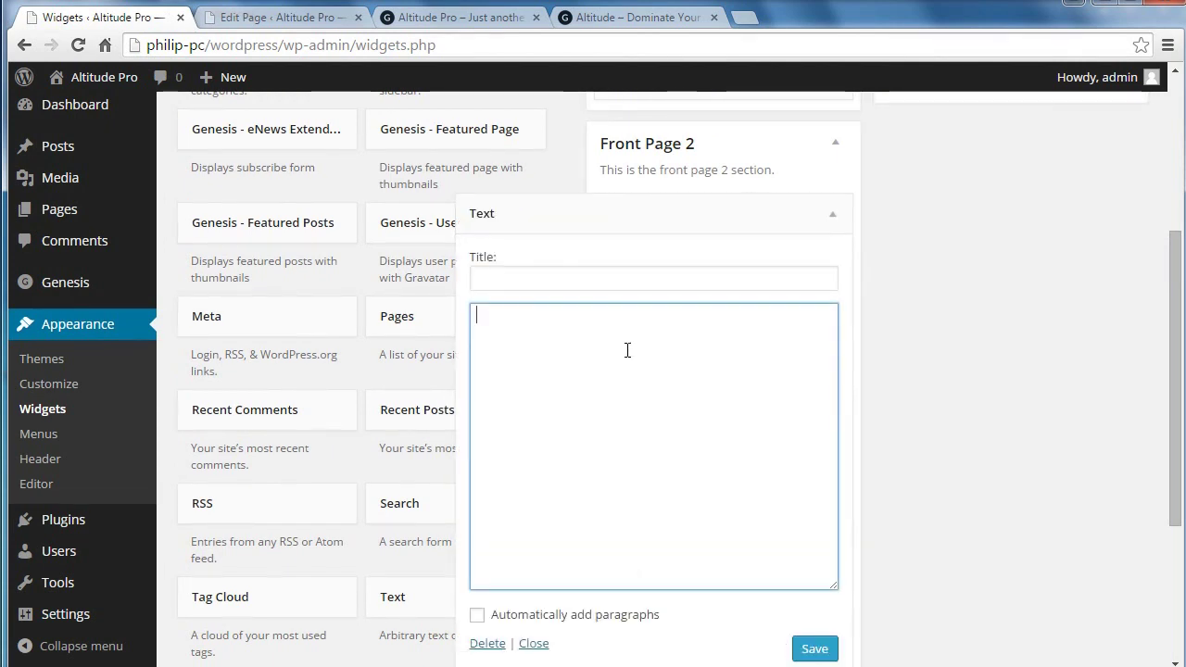
key(ctrl+v)
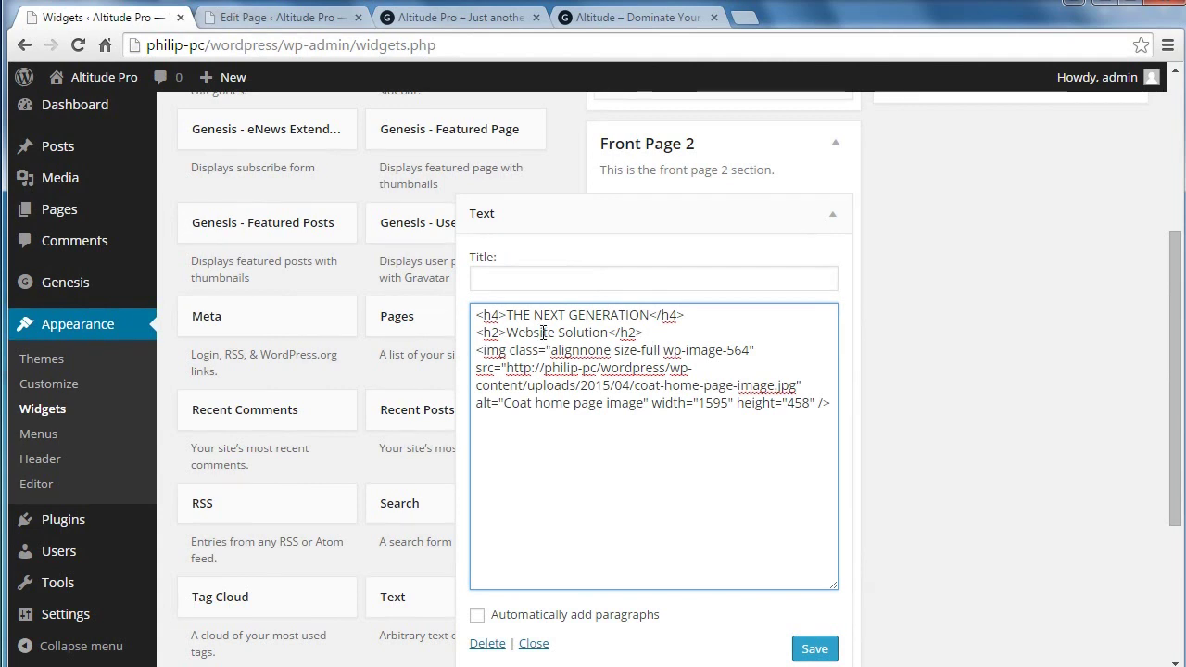
click(477, 616)
click(815, 648)
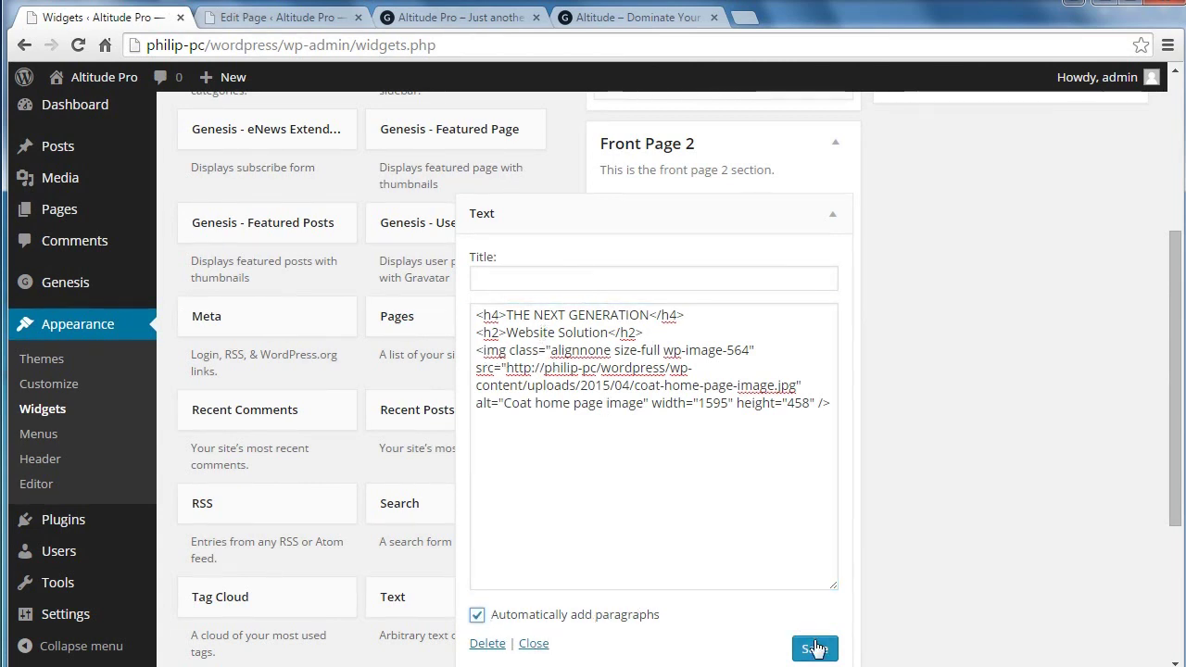
click(814, 651)
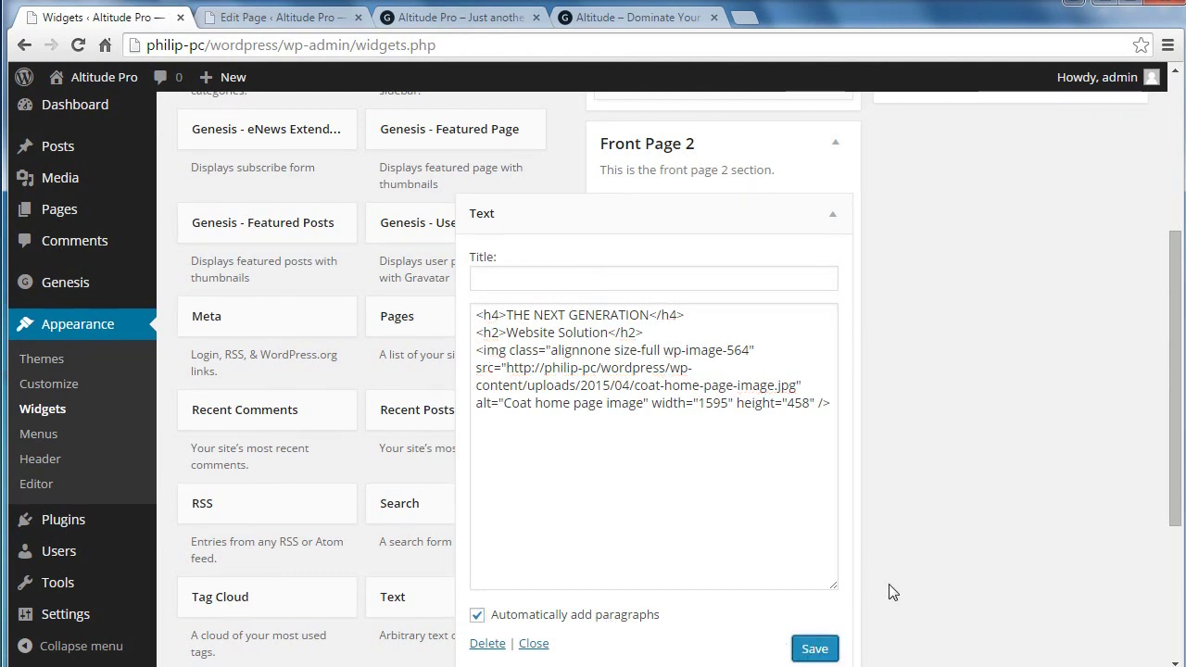
Reload the live Altitude Pro home page and check how Front Page 2's headings and coat image display
click(426, 18)
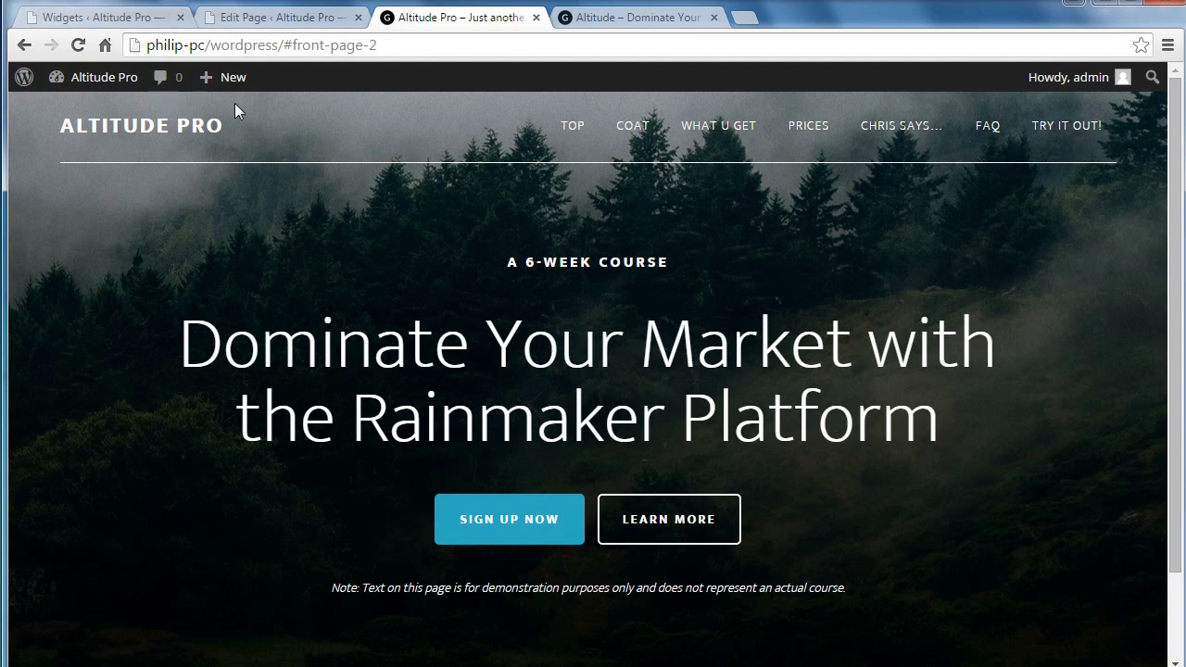
click(78, 45)
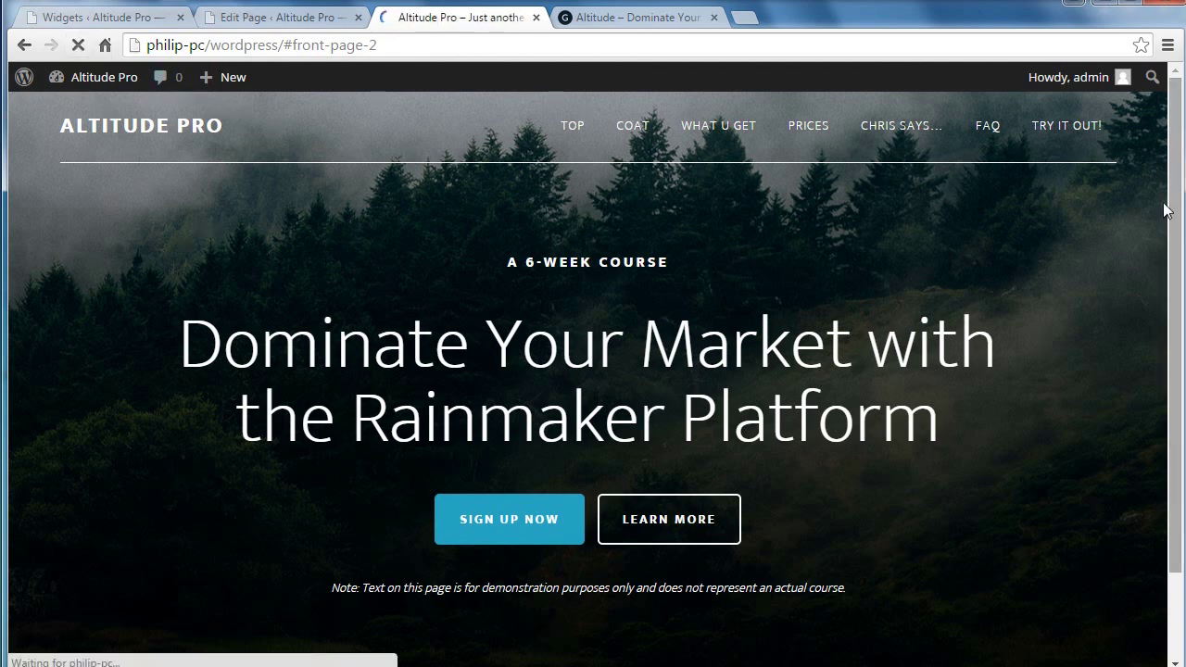
drag(1173, 153, 1181, 433)
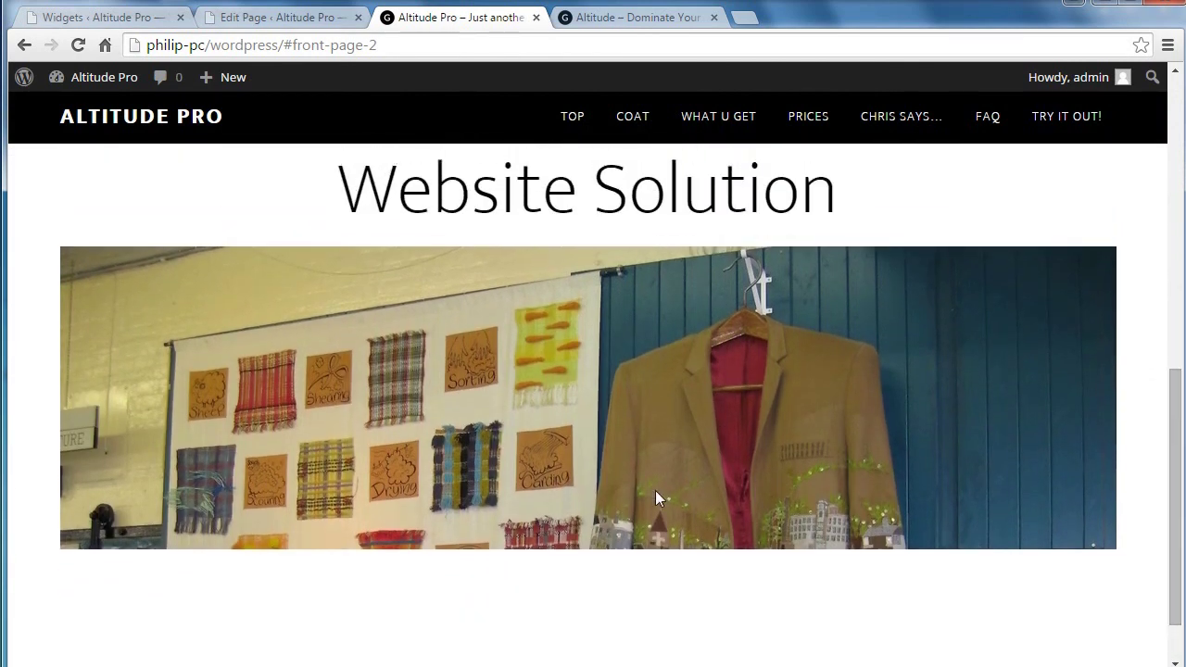
Open the Altitude-Pro-link-and-image-html Notepad file and copy the opening <div class="bottom-image"> tag
mouse_move(312, 666)
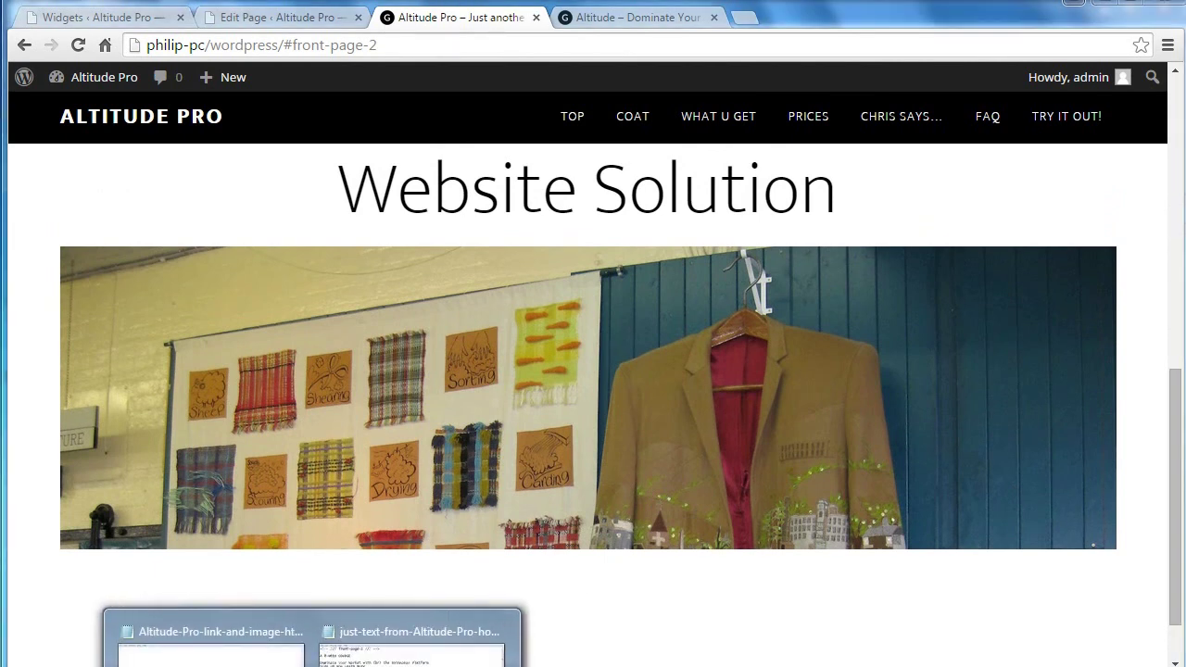
click(211, 648)
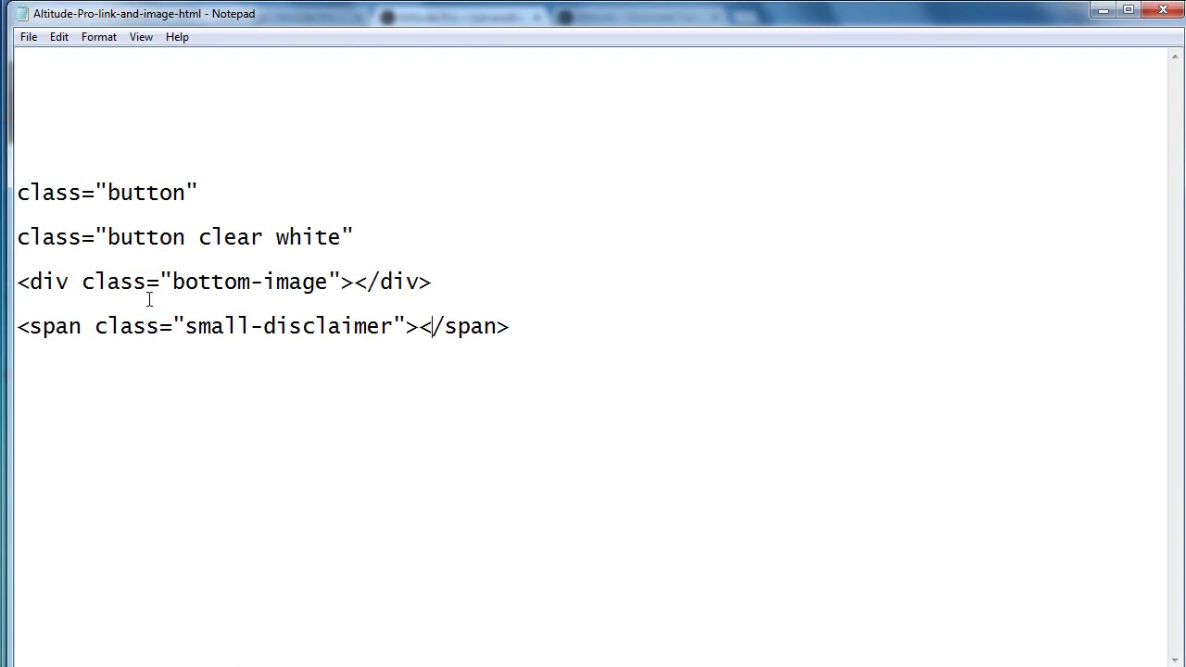
drag(353, 281, 16, 282)
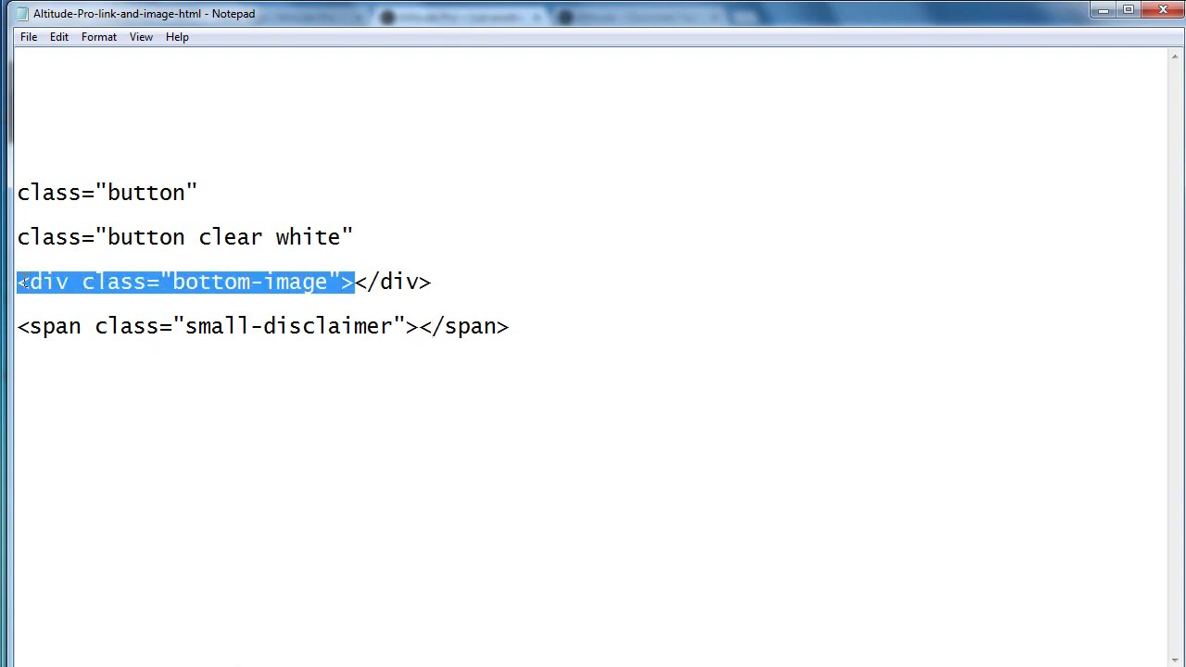
right_click(22, 280)
click(68, 340)
Back in Chrome, wrap Front Page 2's img tag between the copied <div class="bottom-image"> and a closing </div>, and save the Text widget
key(alt+Tab)
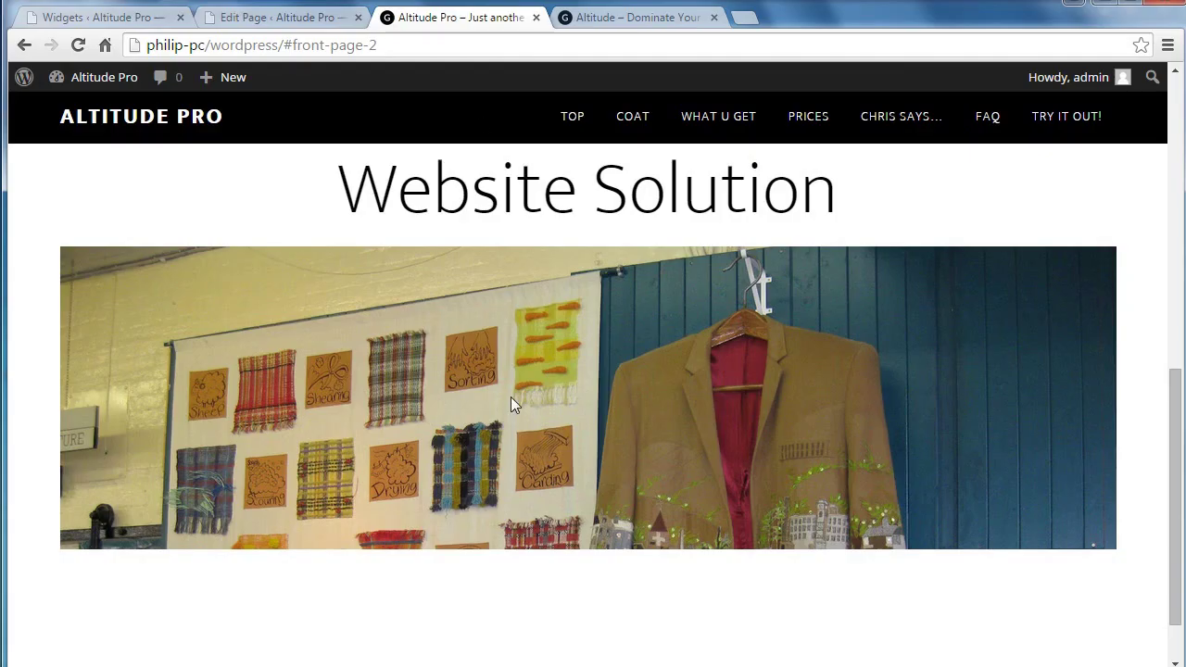
click(295, 19)
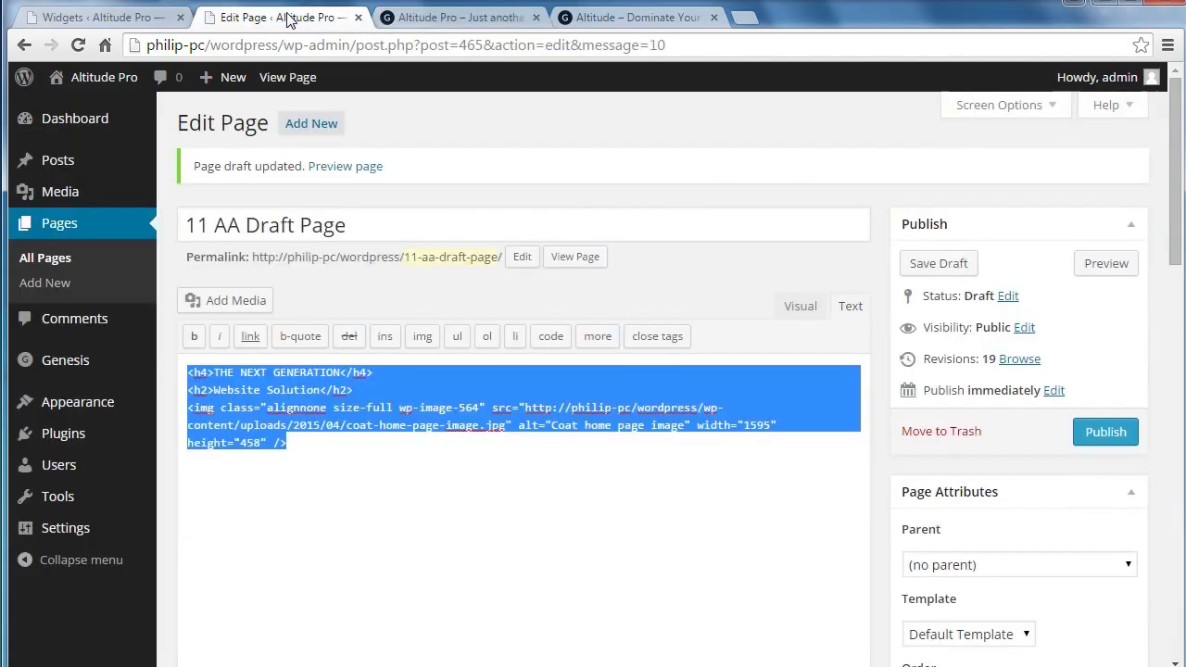
click(375, 481)
click(106, 21)
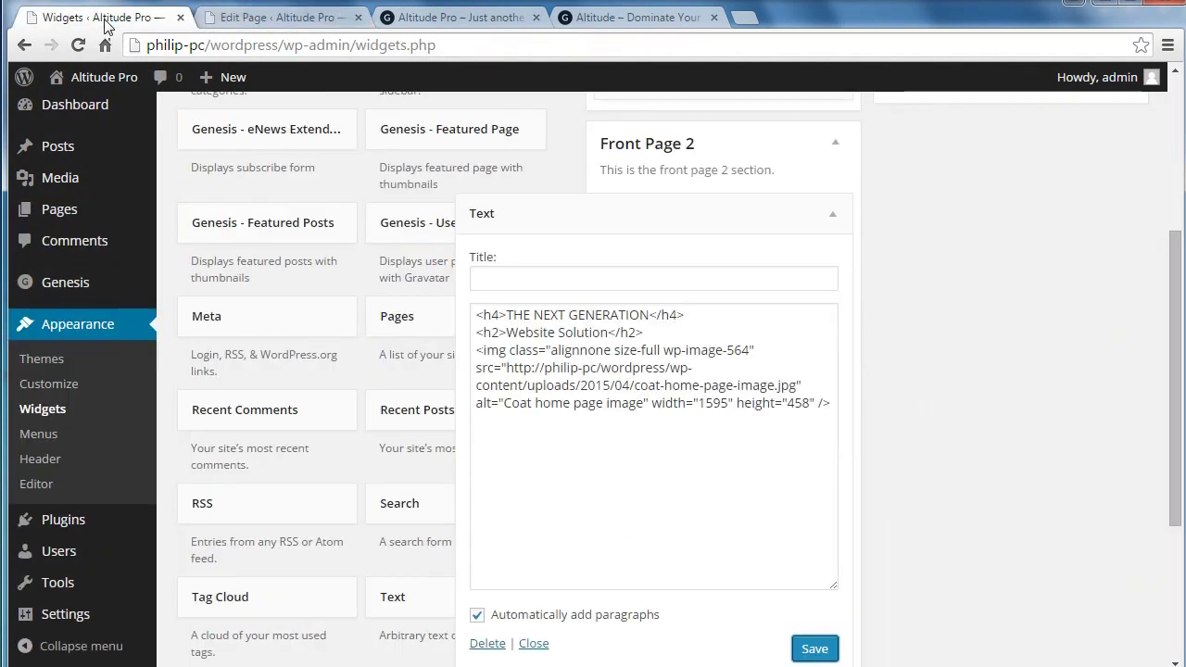
click(476, 349)
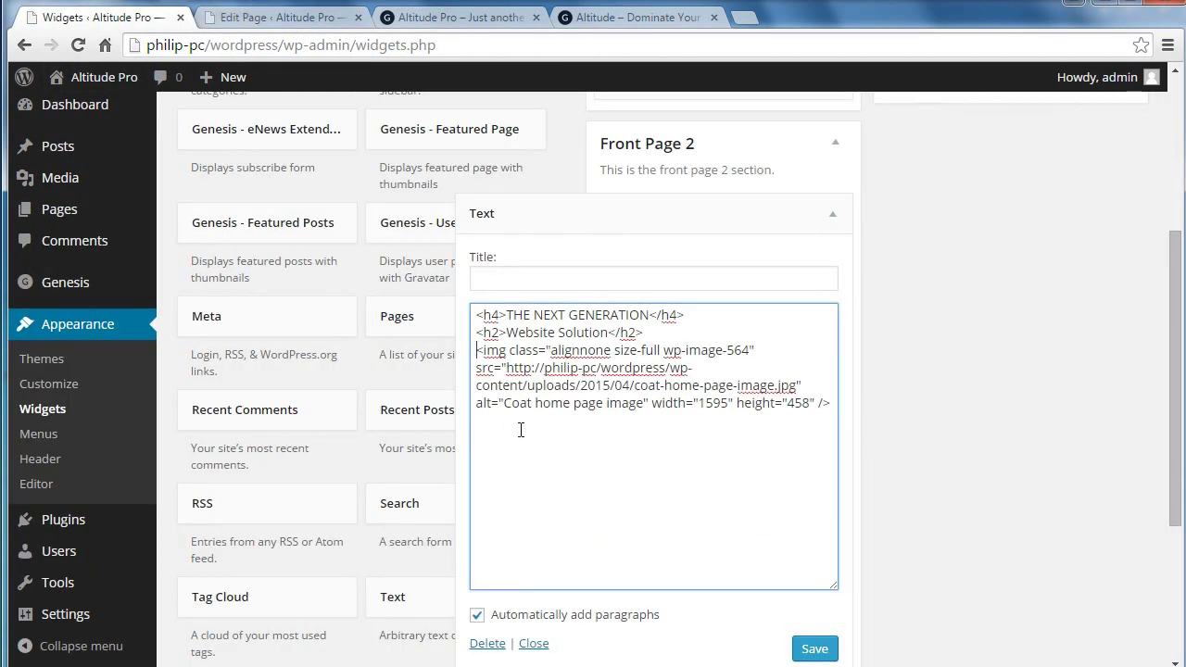
key(ctrl+v)
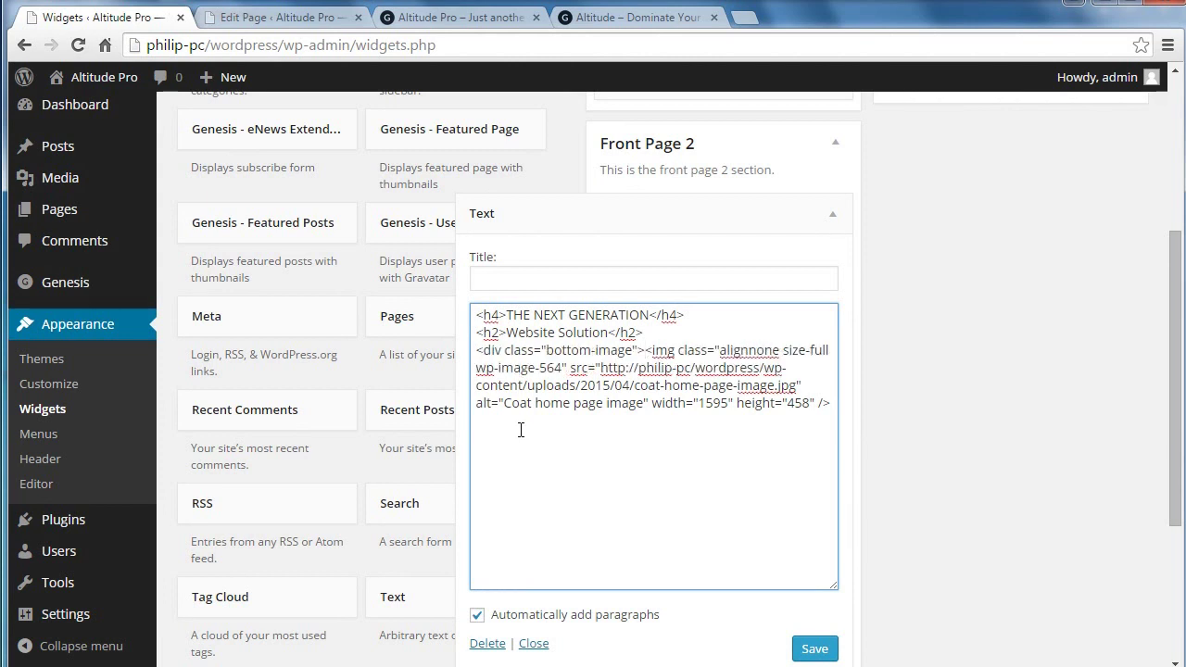
click(822, 408)
key(Return)
text(</div>)
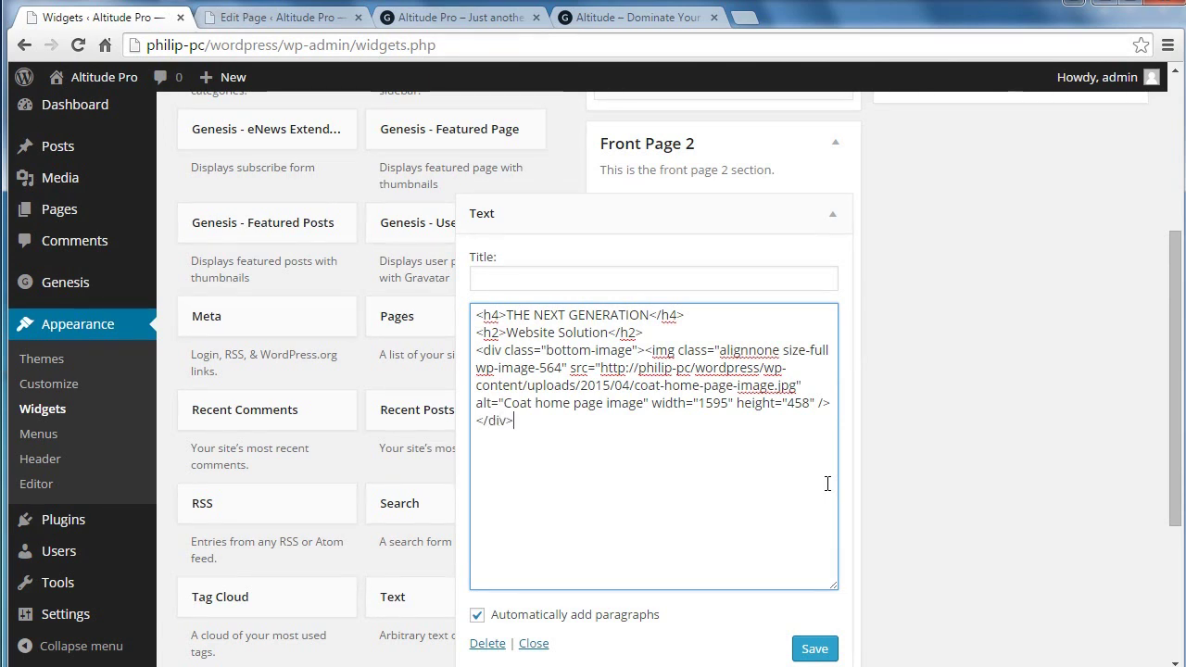
click(815, 649)
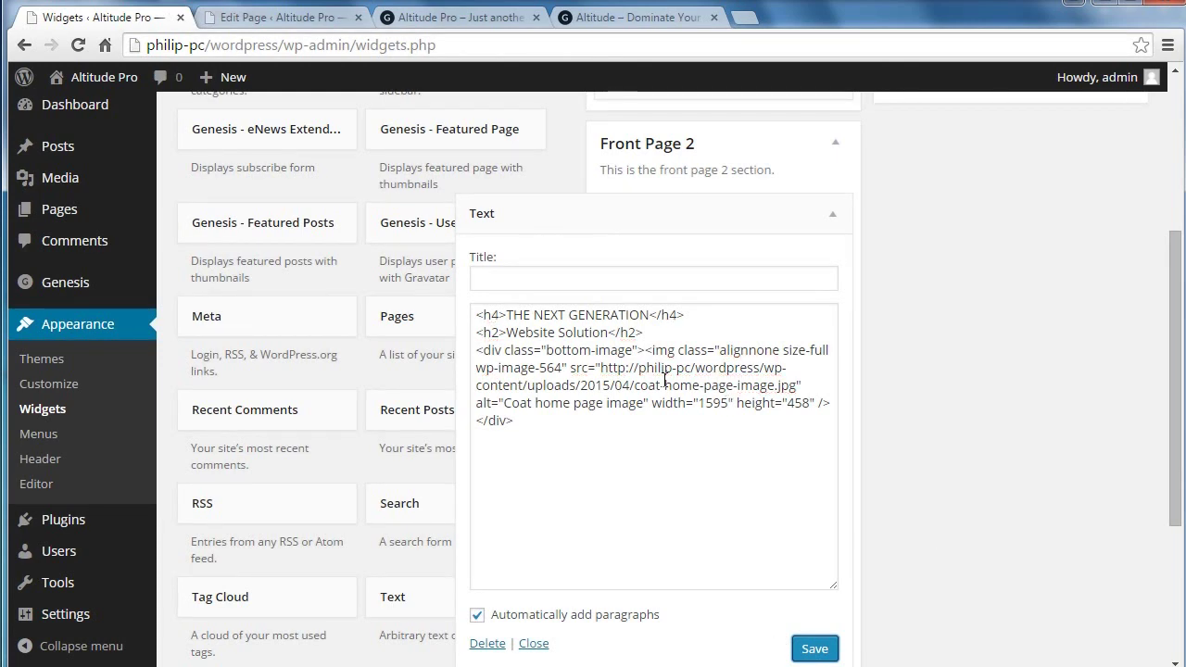
Review the bottom-image div and the img tag in Front Page 2's Text widget, and save the widget again
click(646, 351)
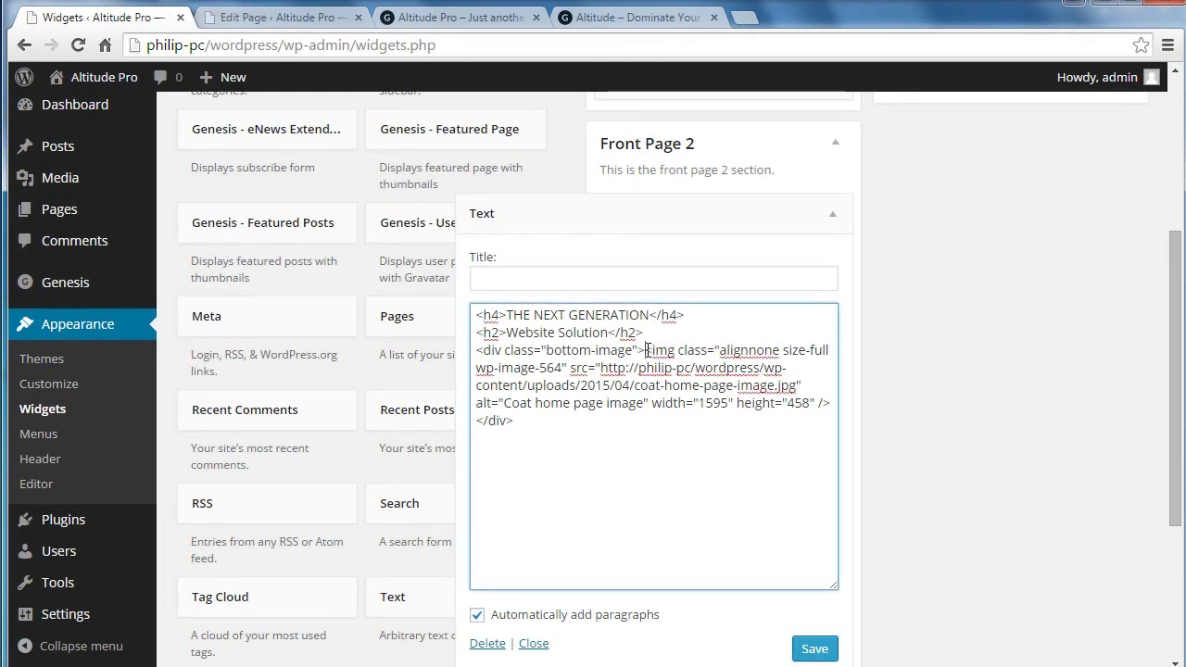
drag(652, 351, 727, 350)
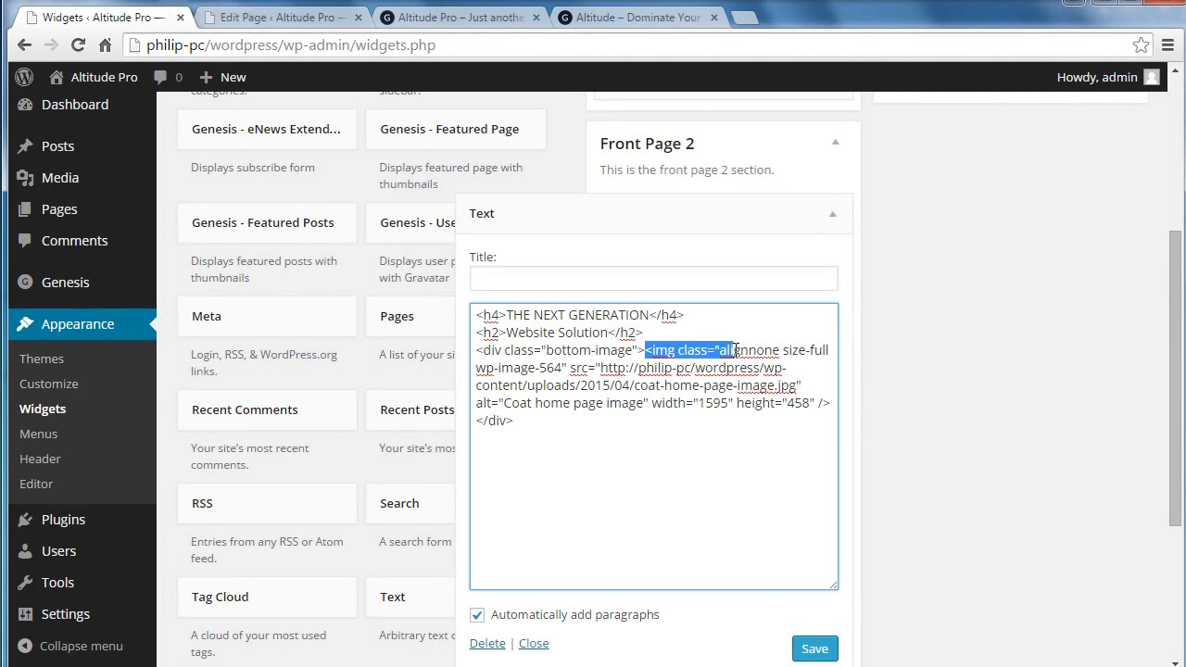
drag(737, 350, 463, 350)
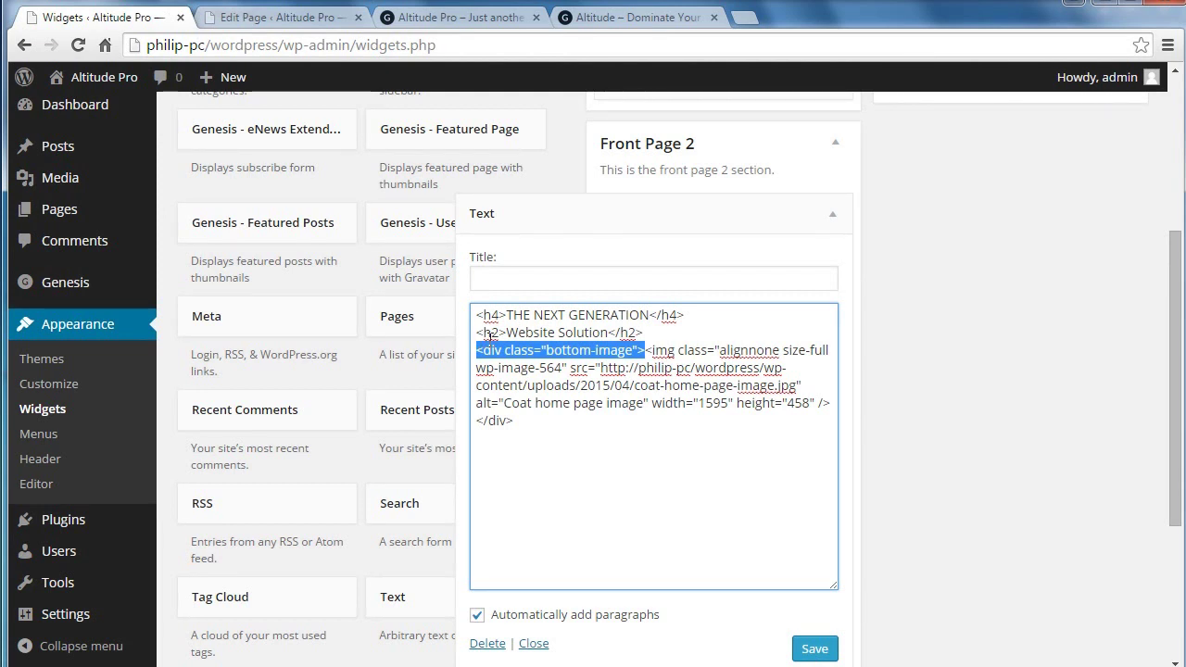
click(814, 649)
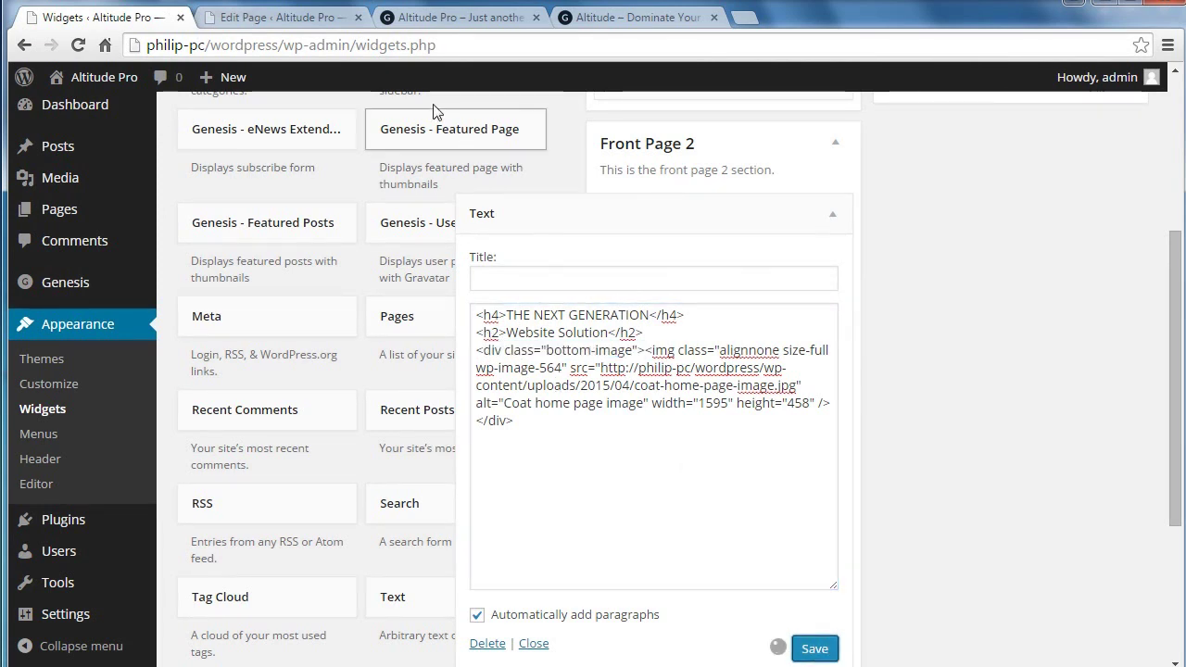
Reload the live home page and check where the coat image sits at the bottom of Front Page 2
click(393, 20)
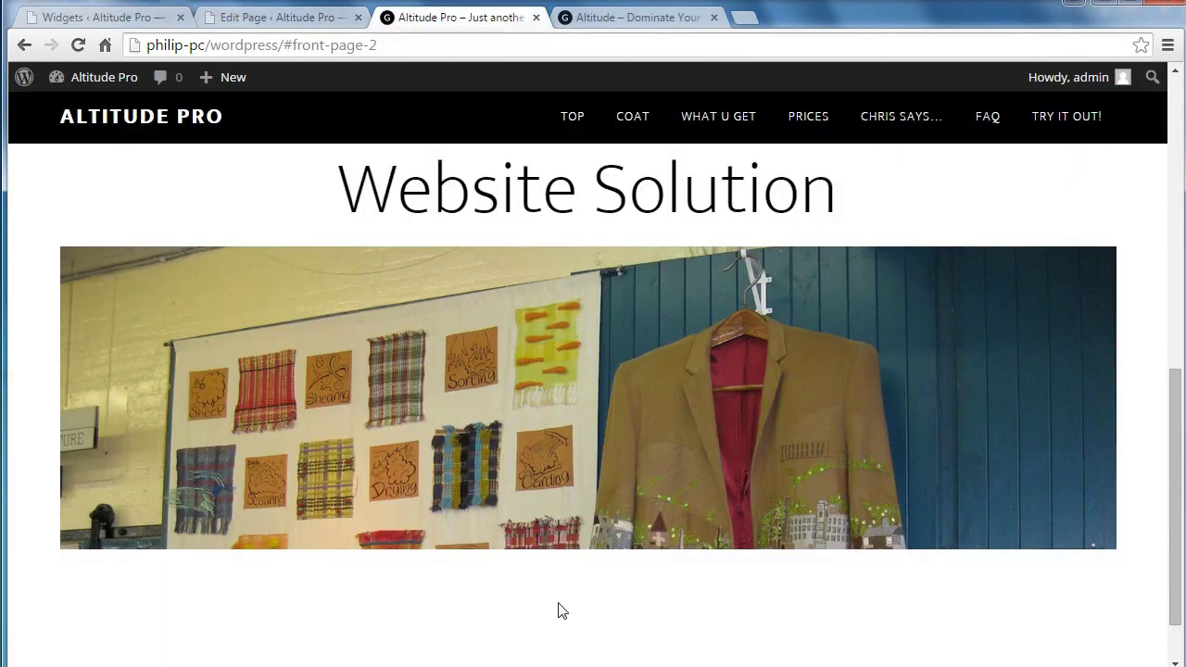
click(78, 48)
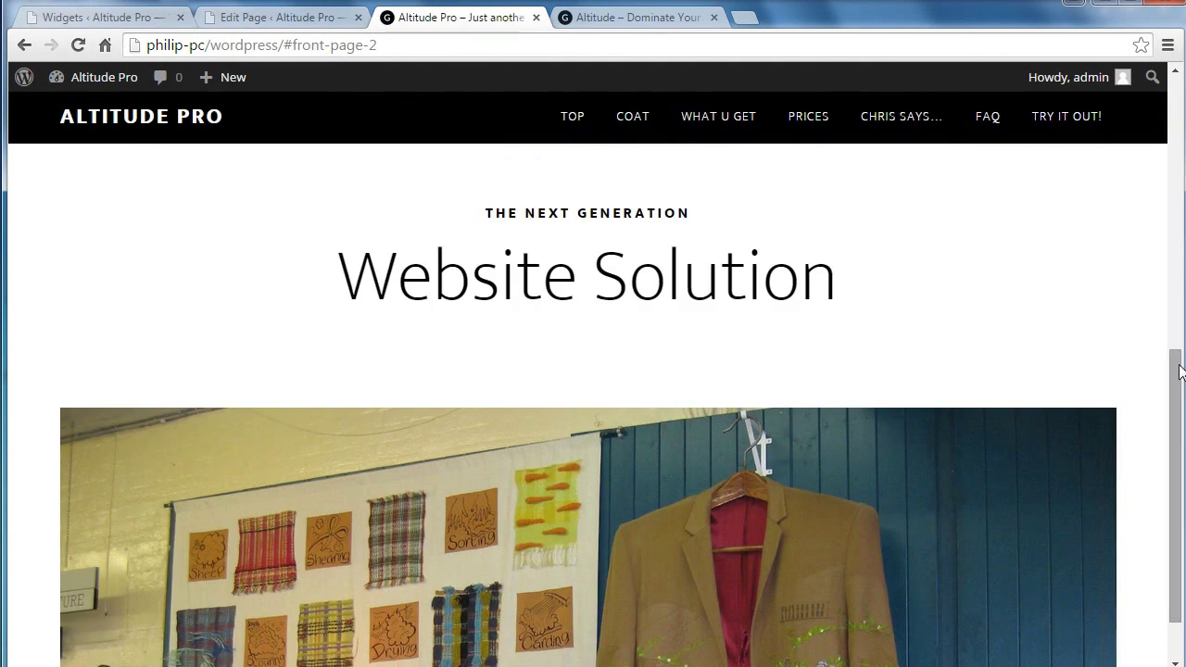
drag(1180, 366, 1181, 437)
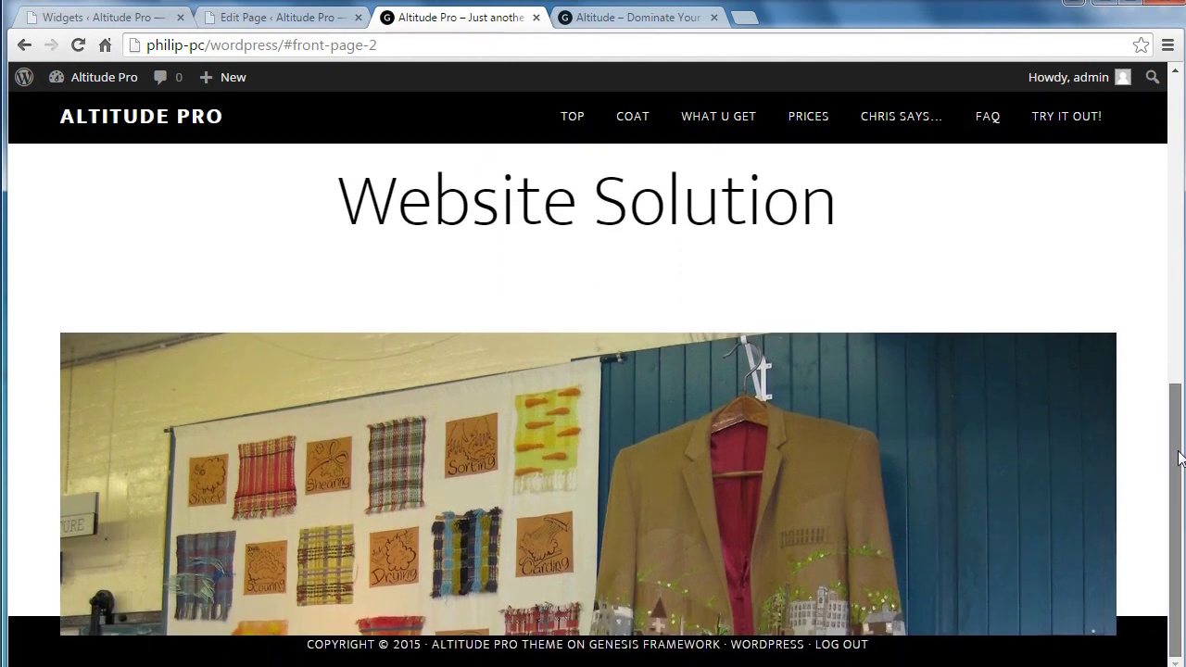
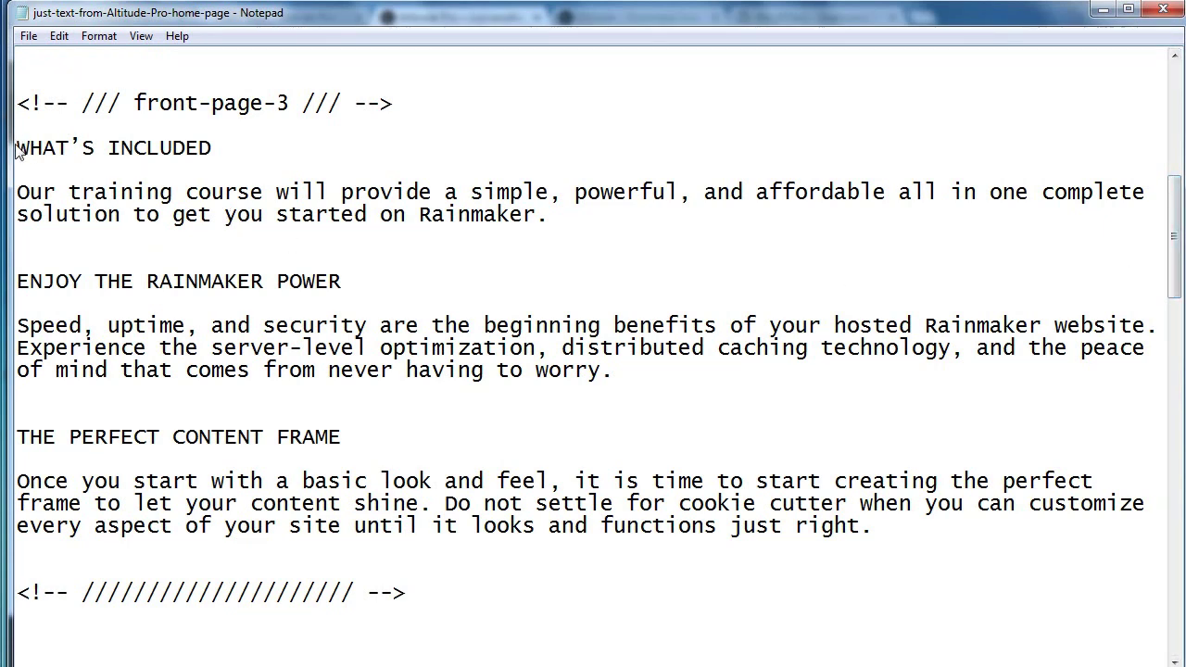
Copy all three front-page-3 text blocks, from WHAT'S INCLUDED to "functions just right.", in the just-text-from-Altitude-Pro-home-page Notepad file
drag(18, 149, 886, 552)
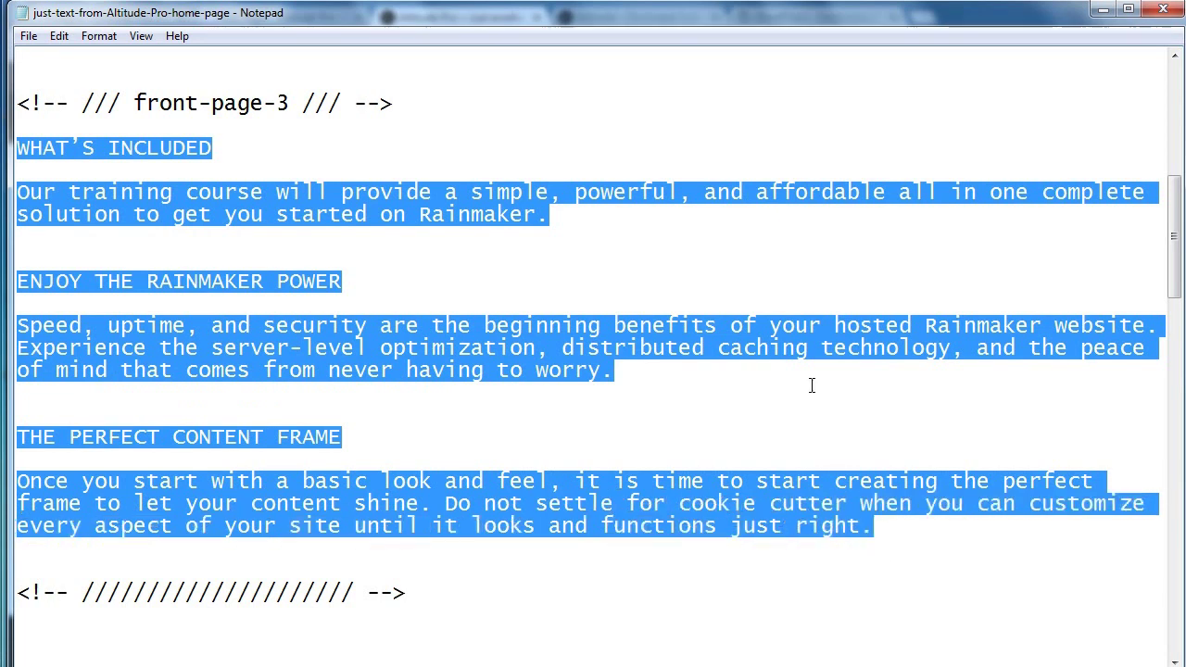
right_click(793, 336)
click(845, 396)
Switch back to Chrome and replace the draft page's entire HTML with the copied front-page-3 text
key(alt+Tab)
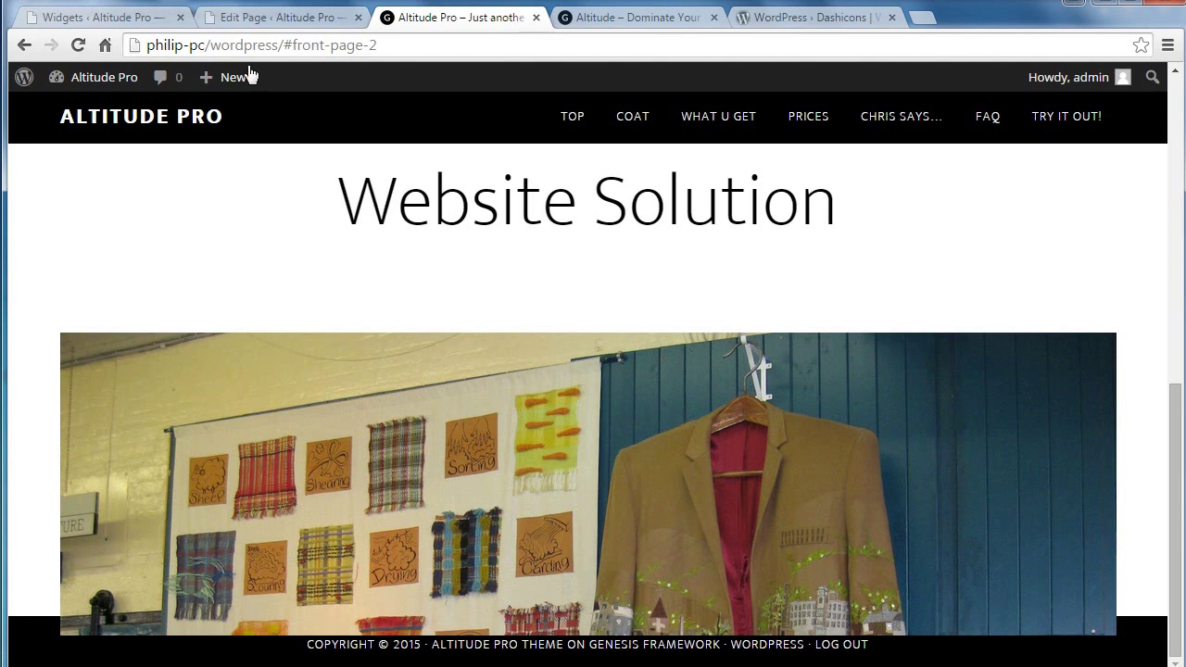
click(239, 19)
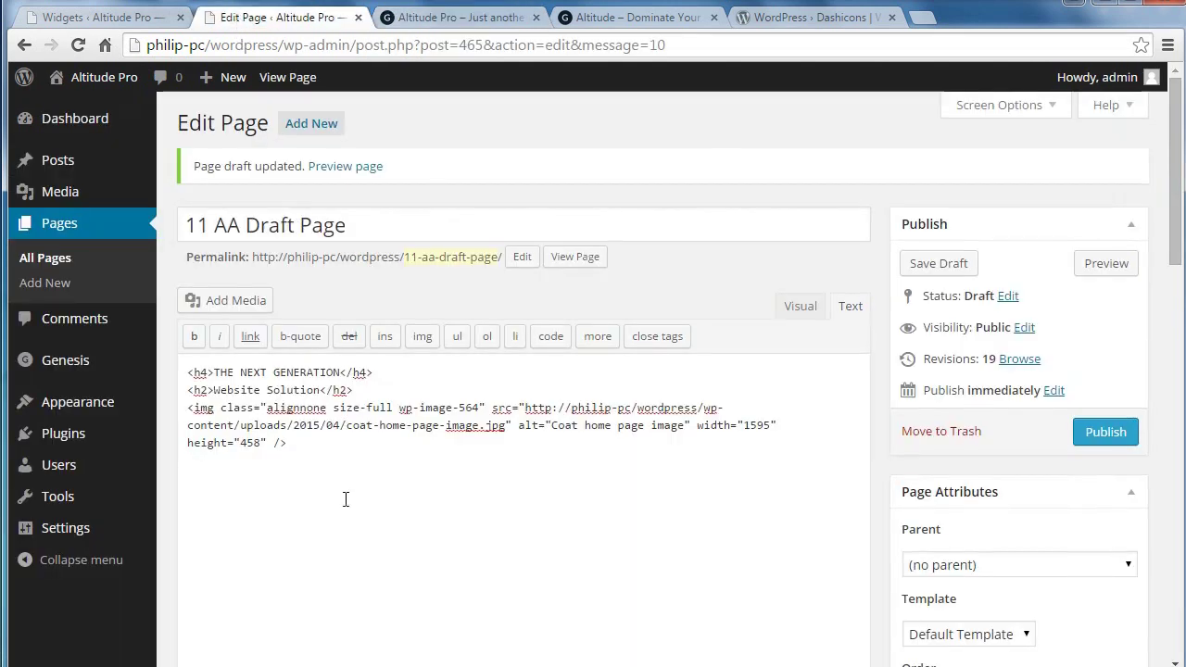
drag(316, 449, 172, 373)
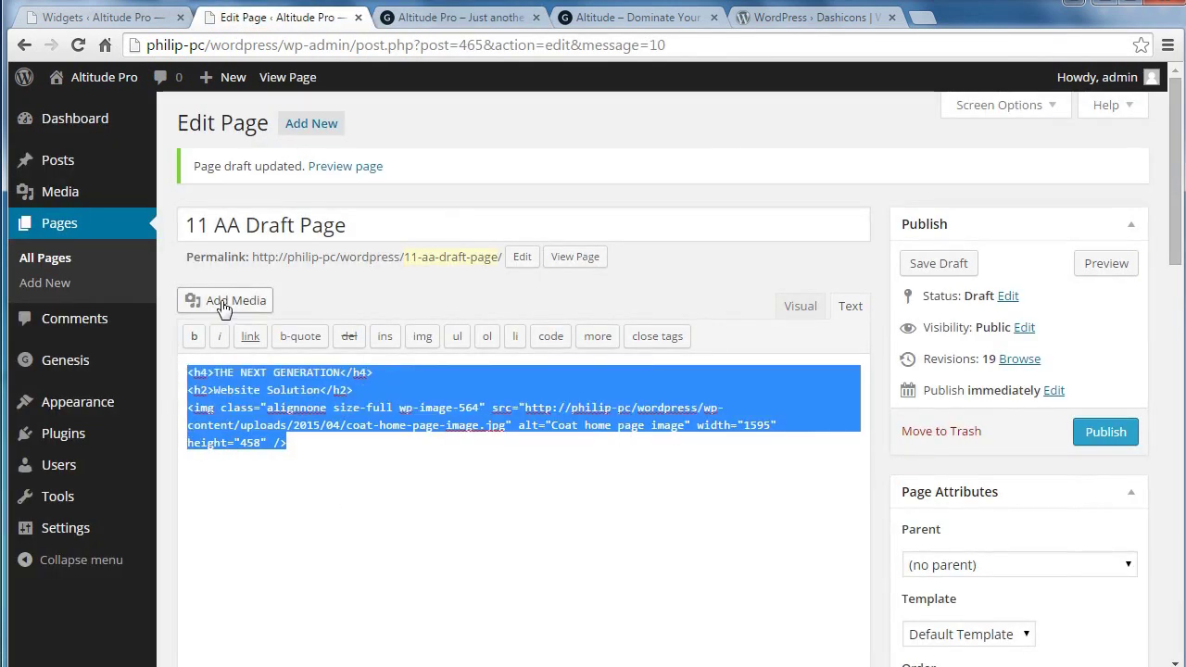
key(ctrl+v)
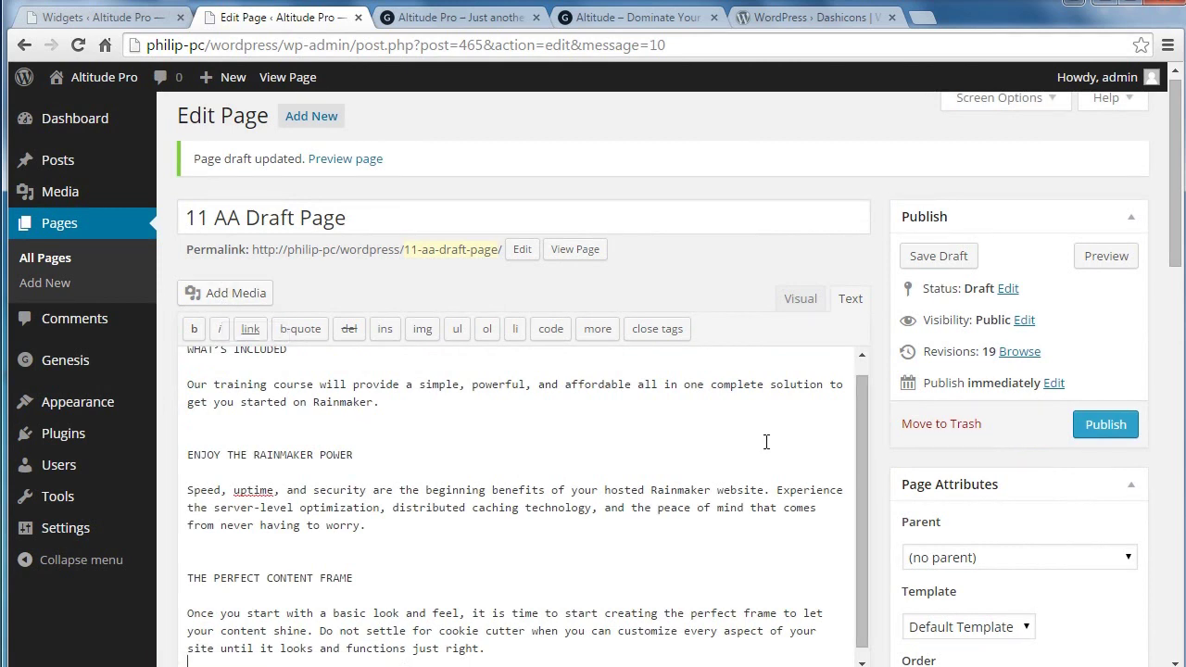
scroll(858, 446, up, 2)
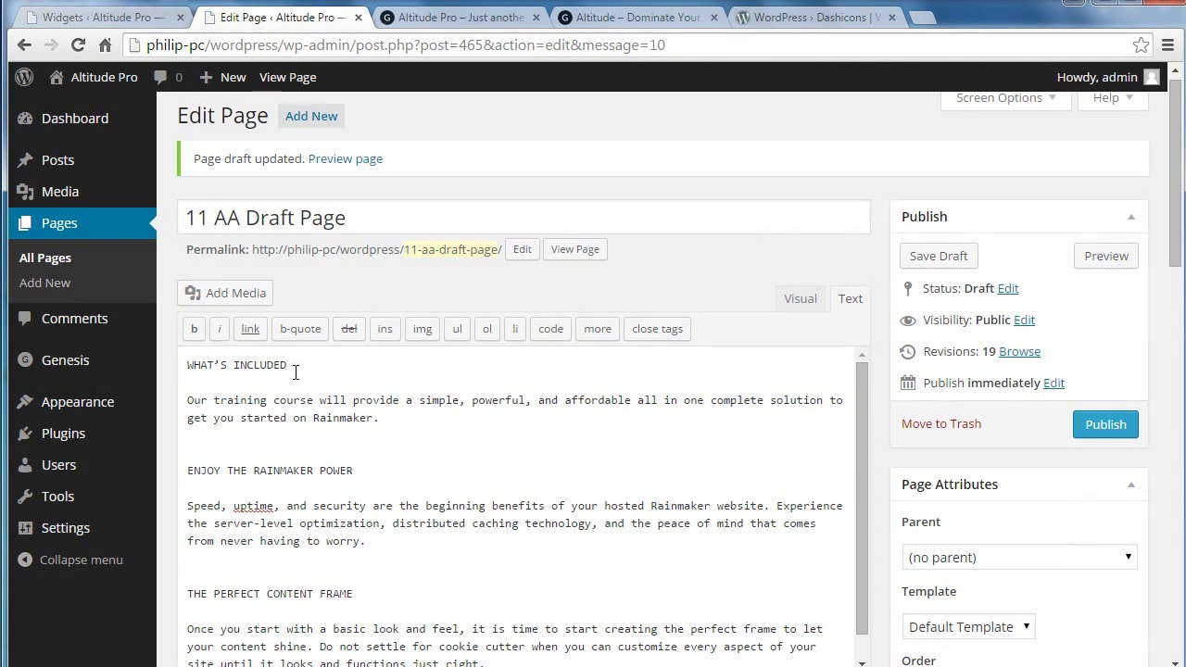
Copy the WHAT'S INCLUDED heading from the draft page's text
drag(295, 364, 197, 361)
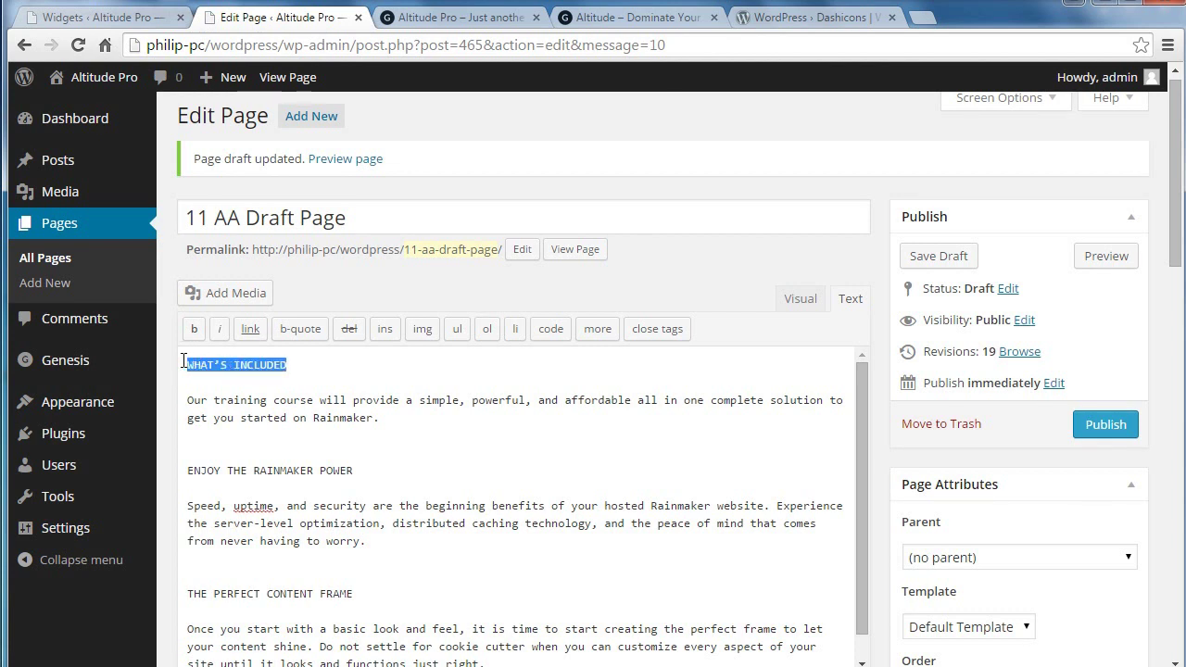
right_click(200, 362)
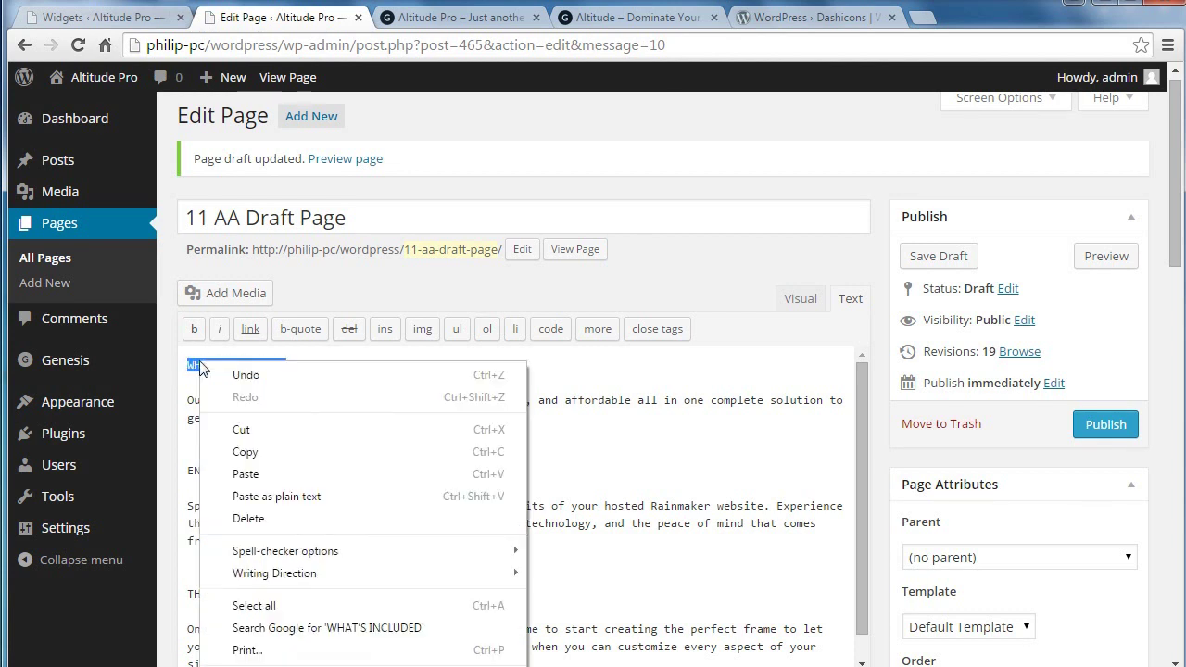
click(254, 454)
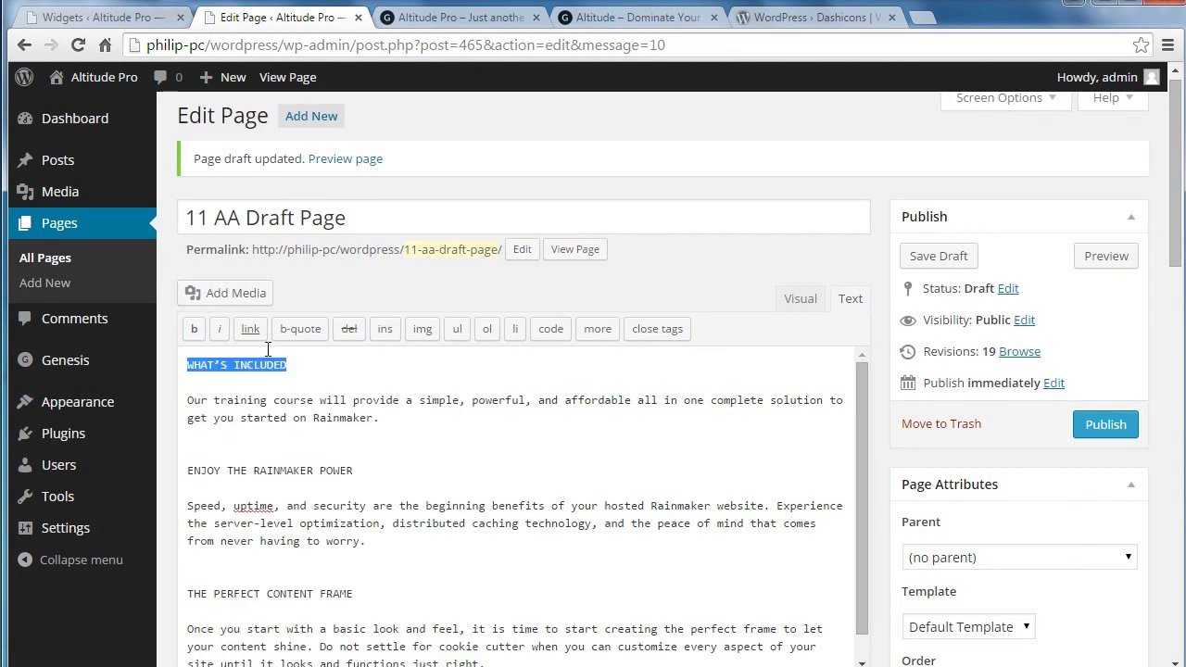
On the Widgets page, collapse Front Page 2 together with its Text widget and expand Front Page 3
click(139, 20)
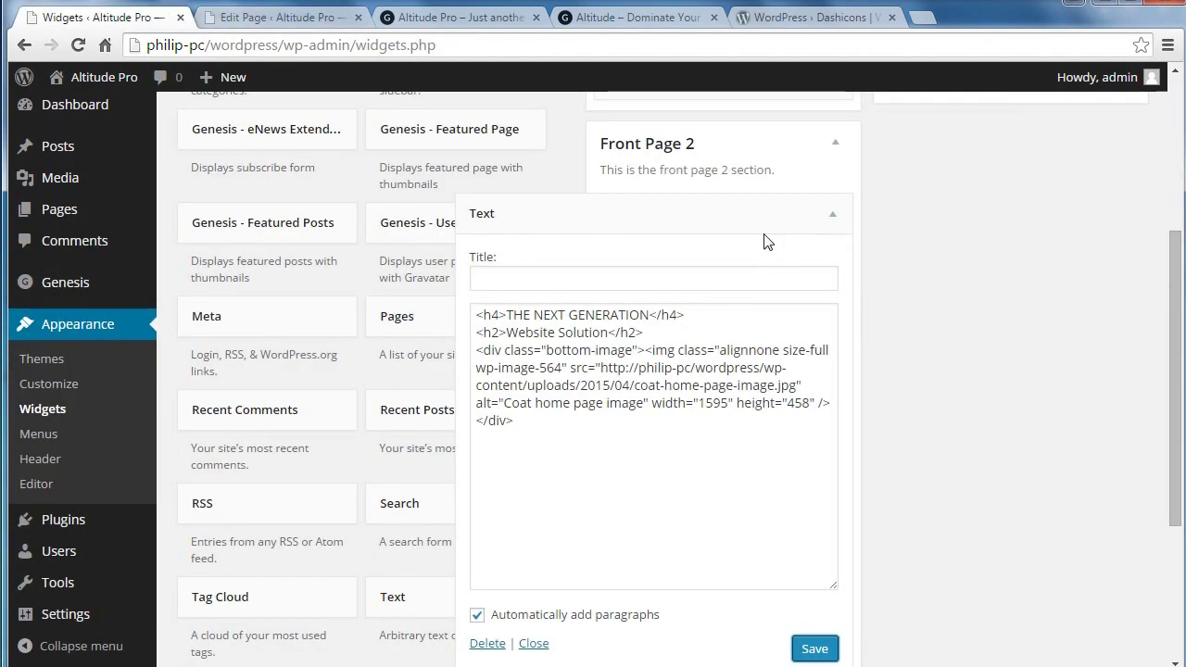
click(828, 202)
click(835, 143)
click(836, 199)
Add three Text widgets to Front Page 3, collapsing each one
drag(460, 603, 664, 252)
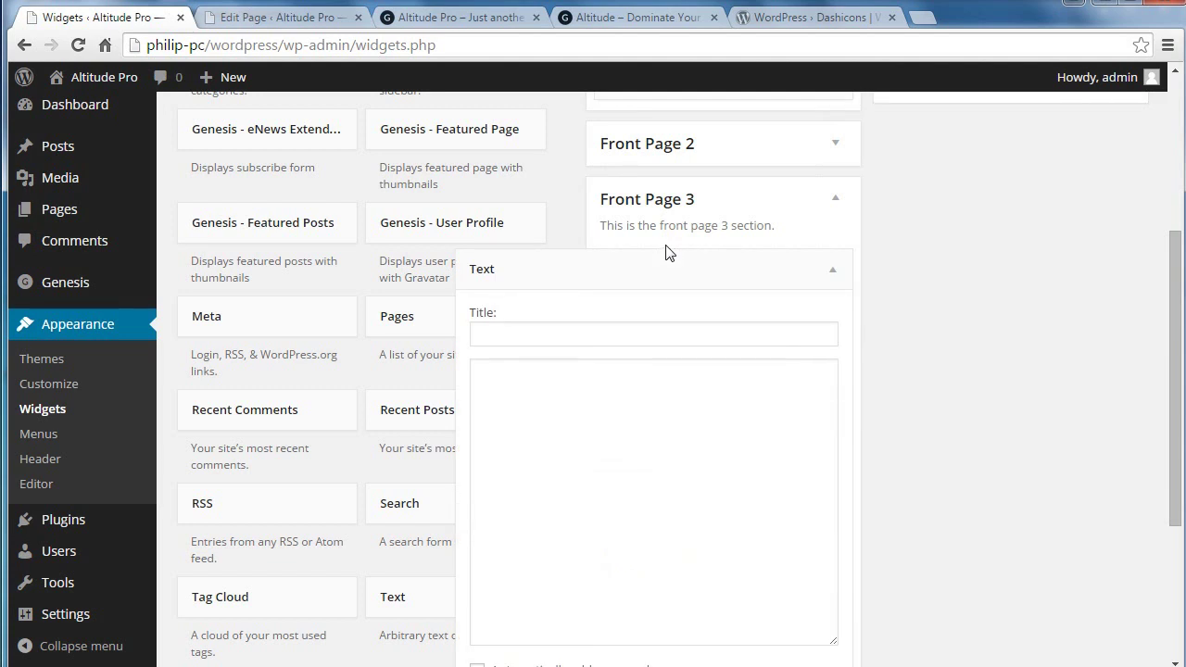
click(832, 270)
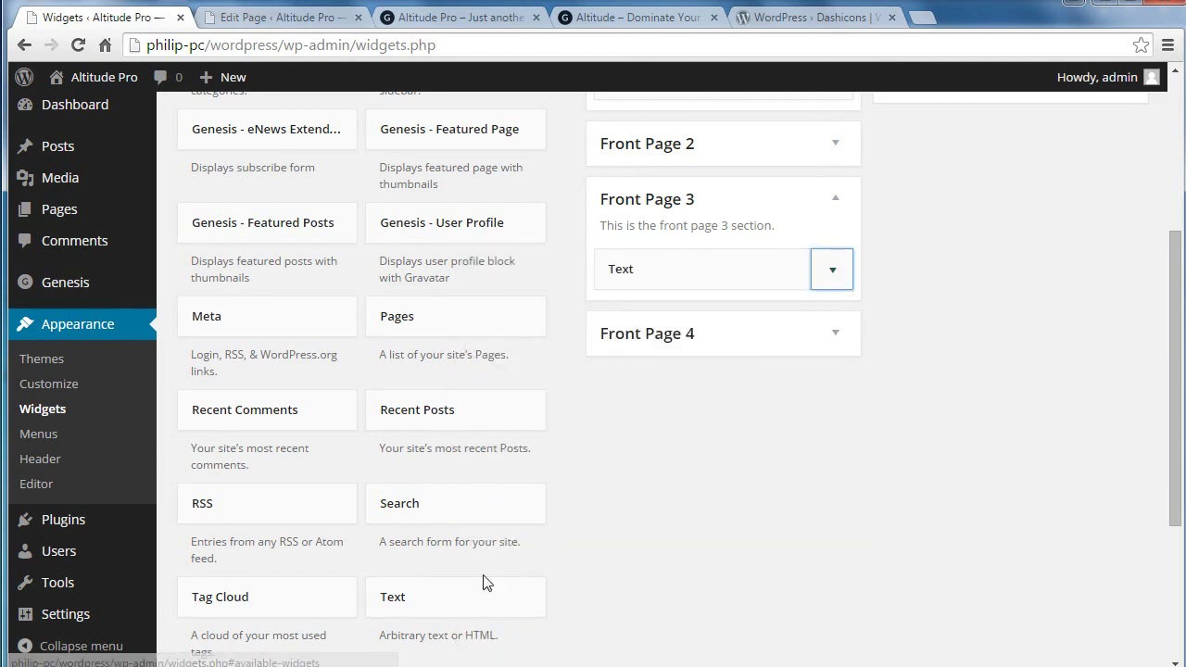
drag(680, 283, 691, 334)
click(832, 320)
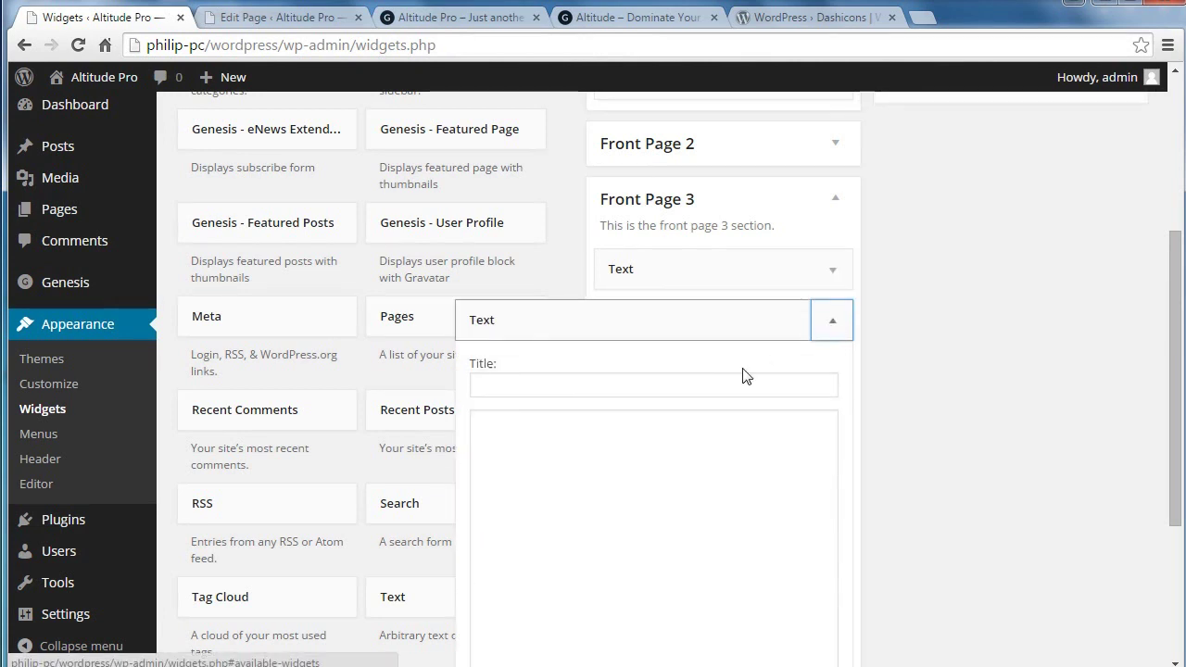
drag(445, 590, 712, 382)
click(830, 372)
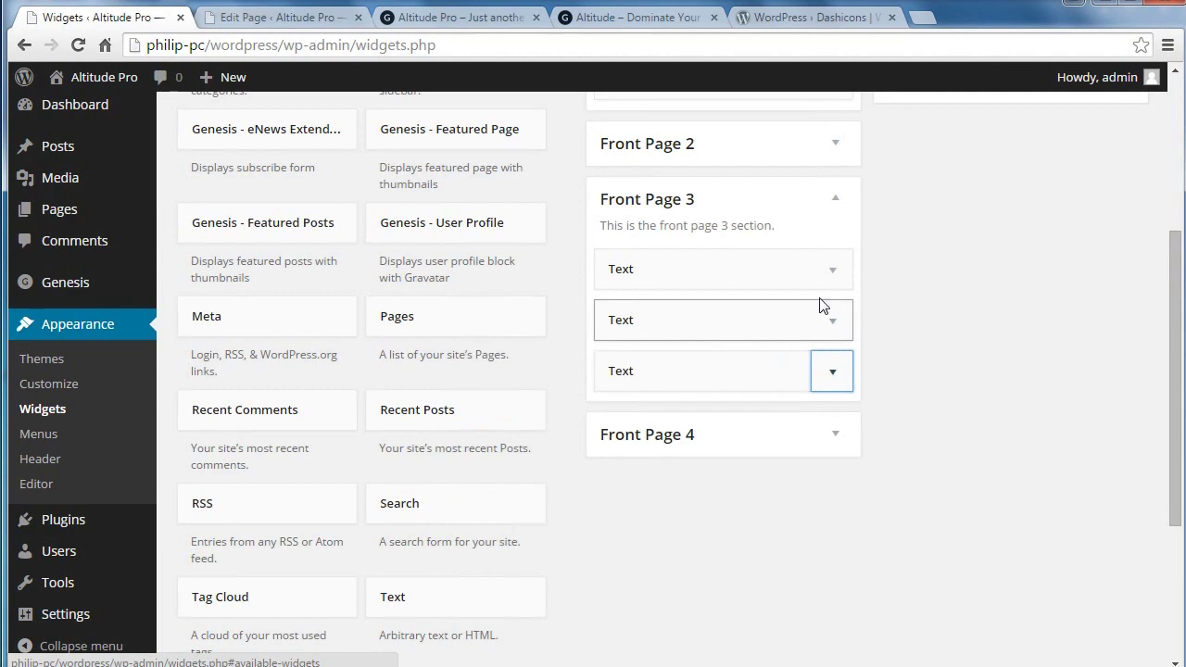
Expand the first Text widget in Front Page 3 and paste WHAT'S INCLUDED as its title
click(837, 276)
click(714, 336)
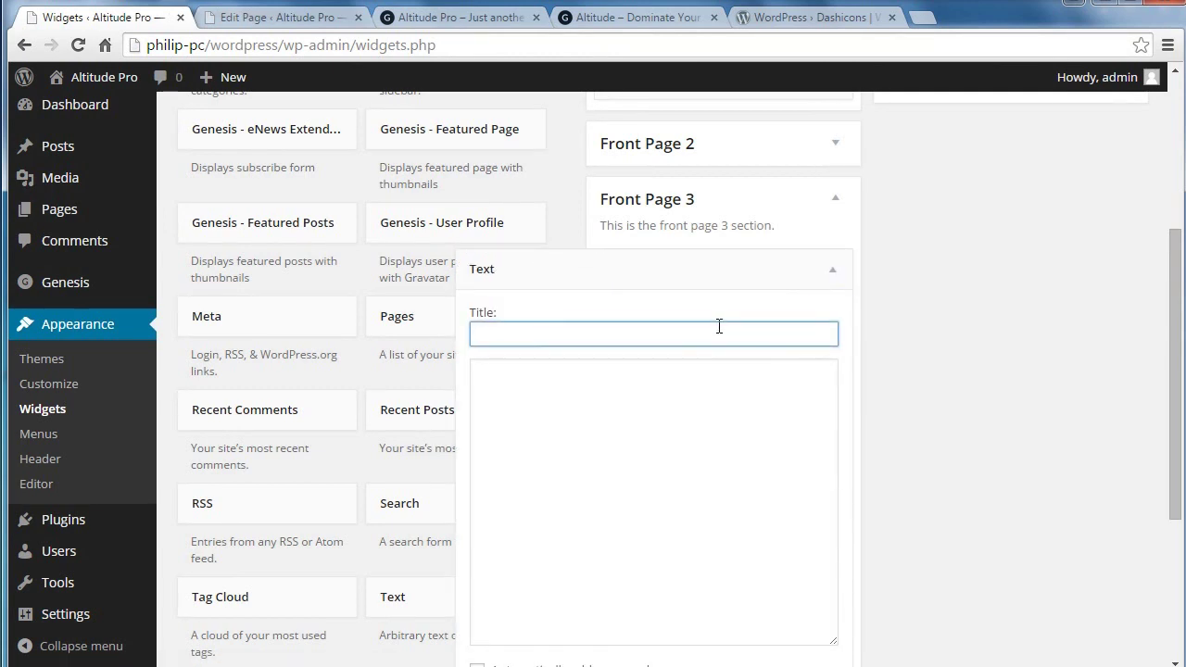
key(ctrl+v)
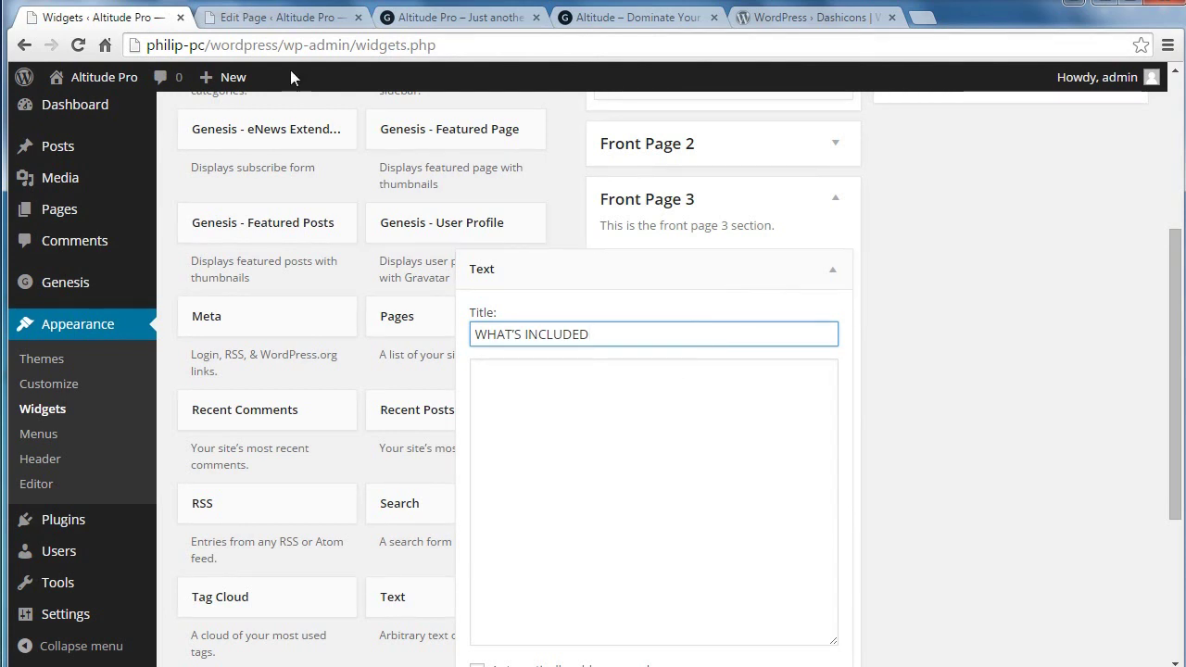
On the draft page, format the "Our training course will provide…" paragraph as Heading 2 in the visual editor
click(278, 19)
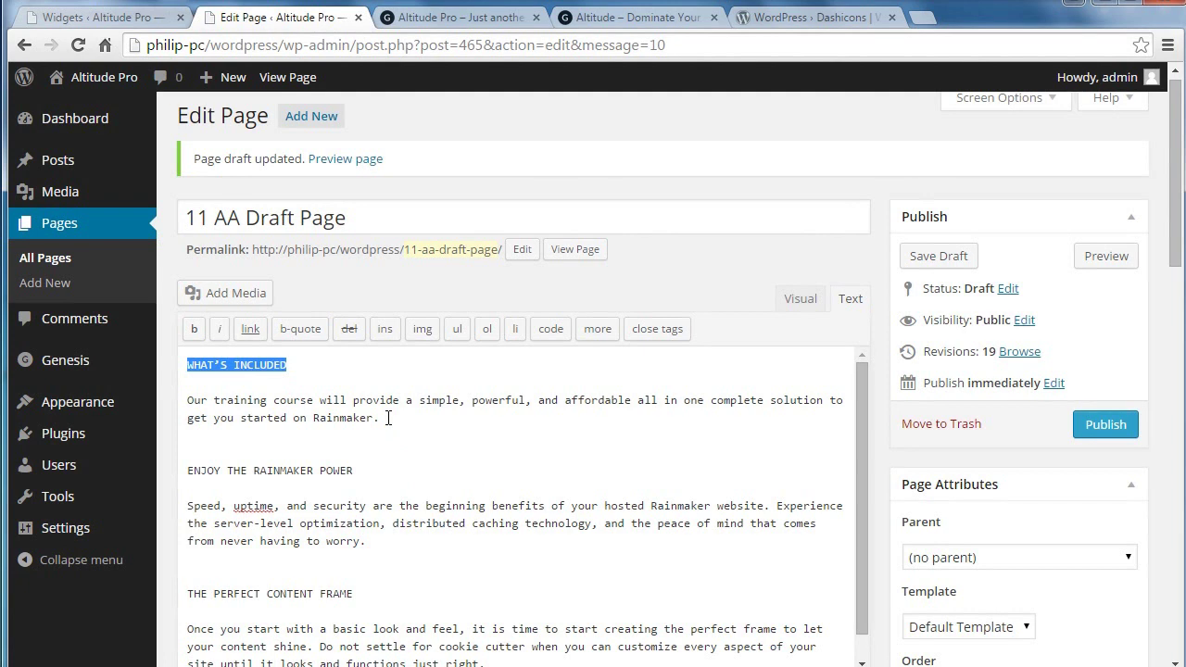
drag(388, 418, 187, 401)
click(798, 298)
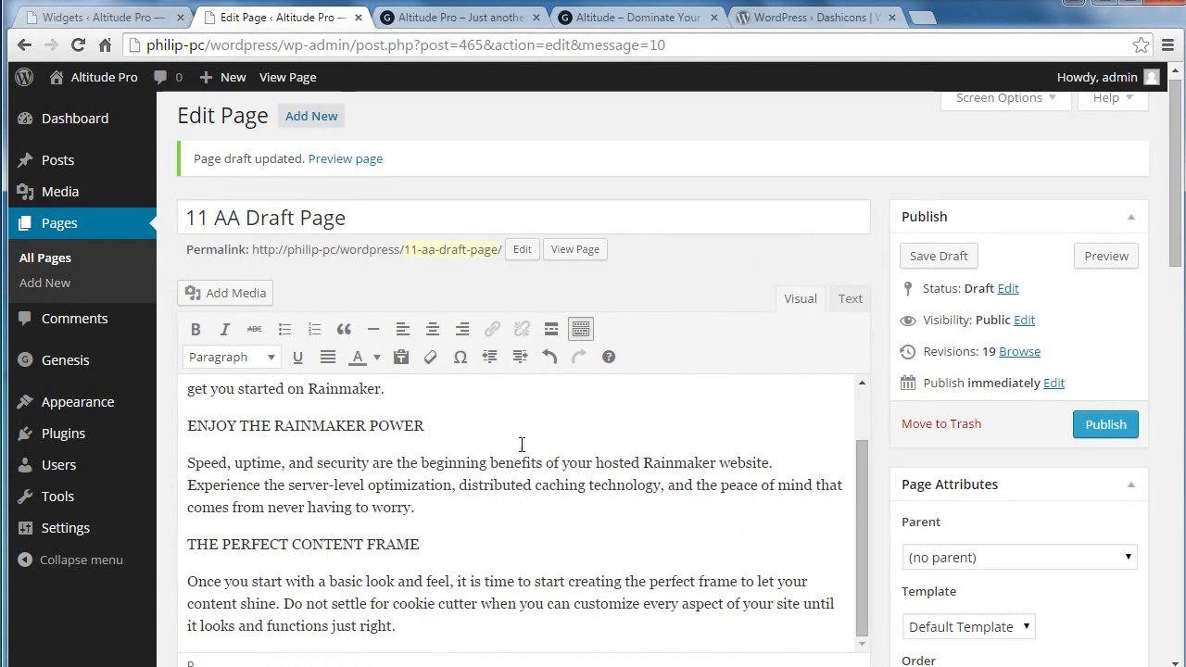
scroll(807, 419, up, 1)
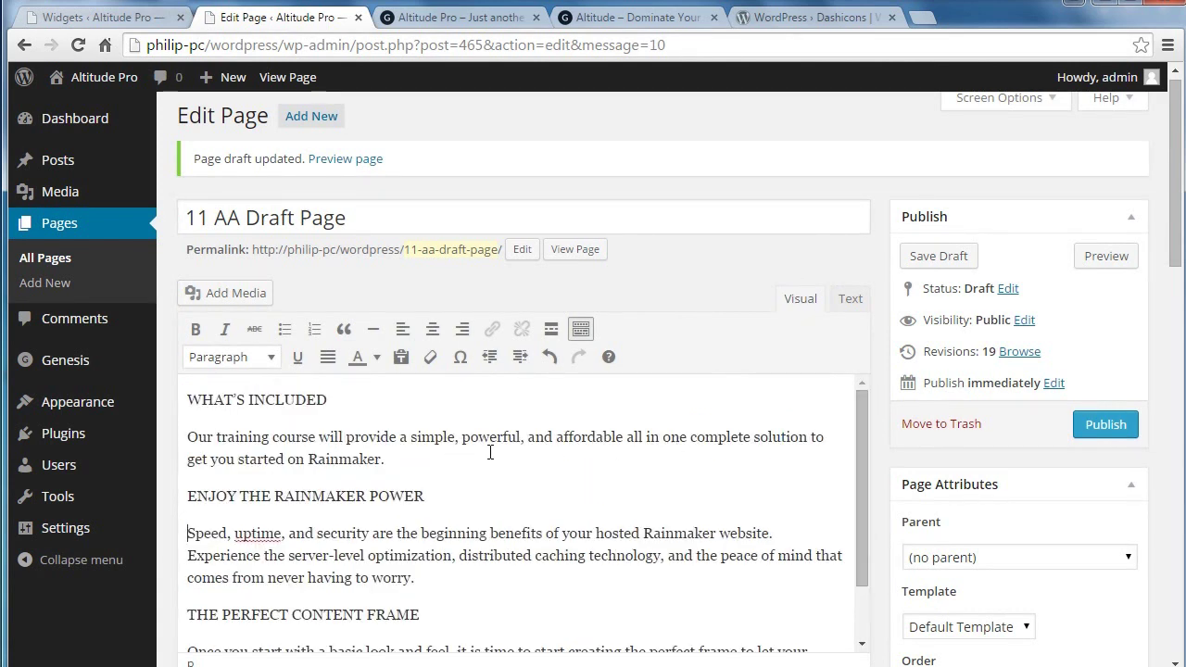
drag(337, 456, 162, 441)
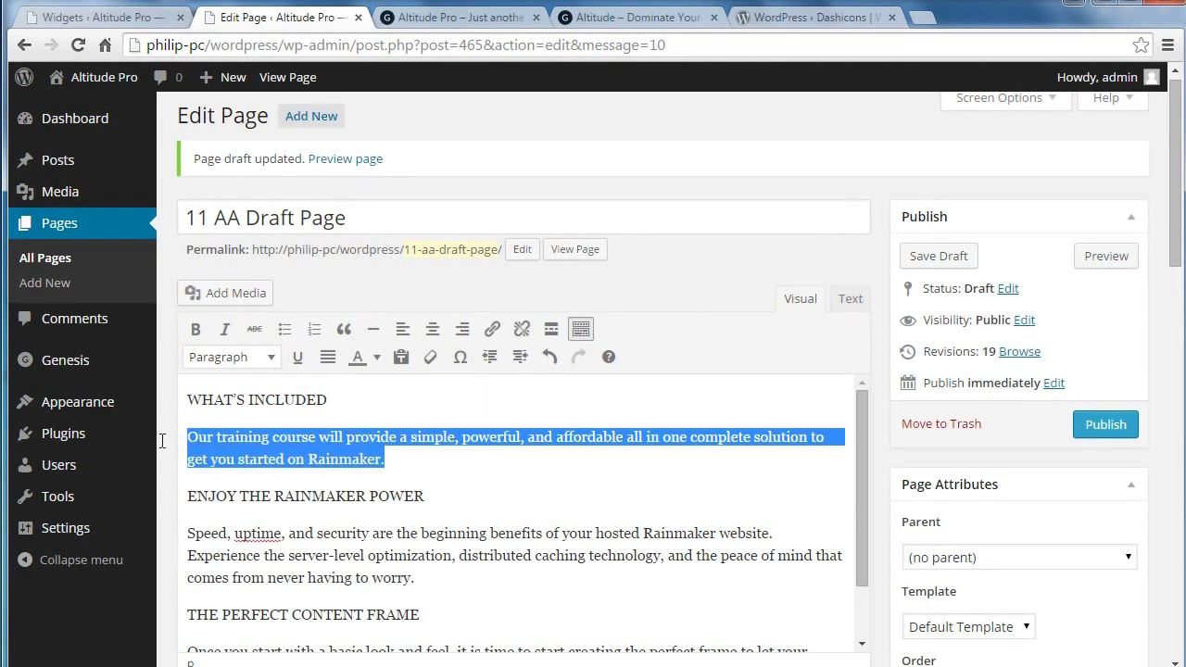
click(259, 358)
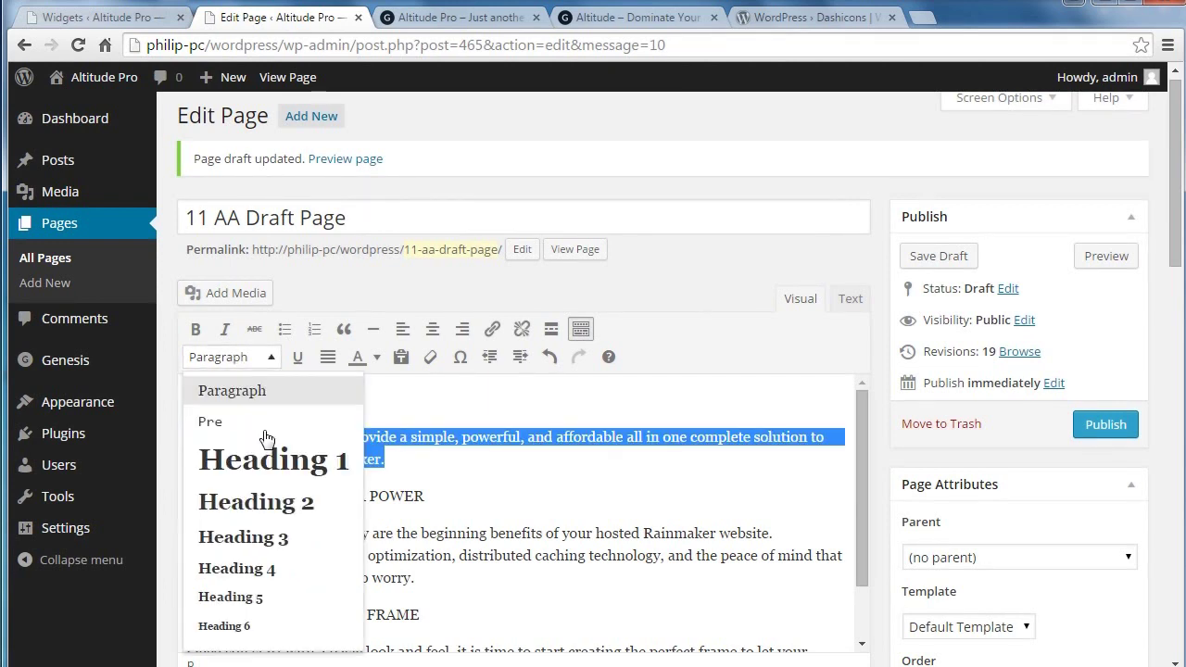
click(271, 505)
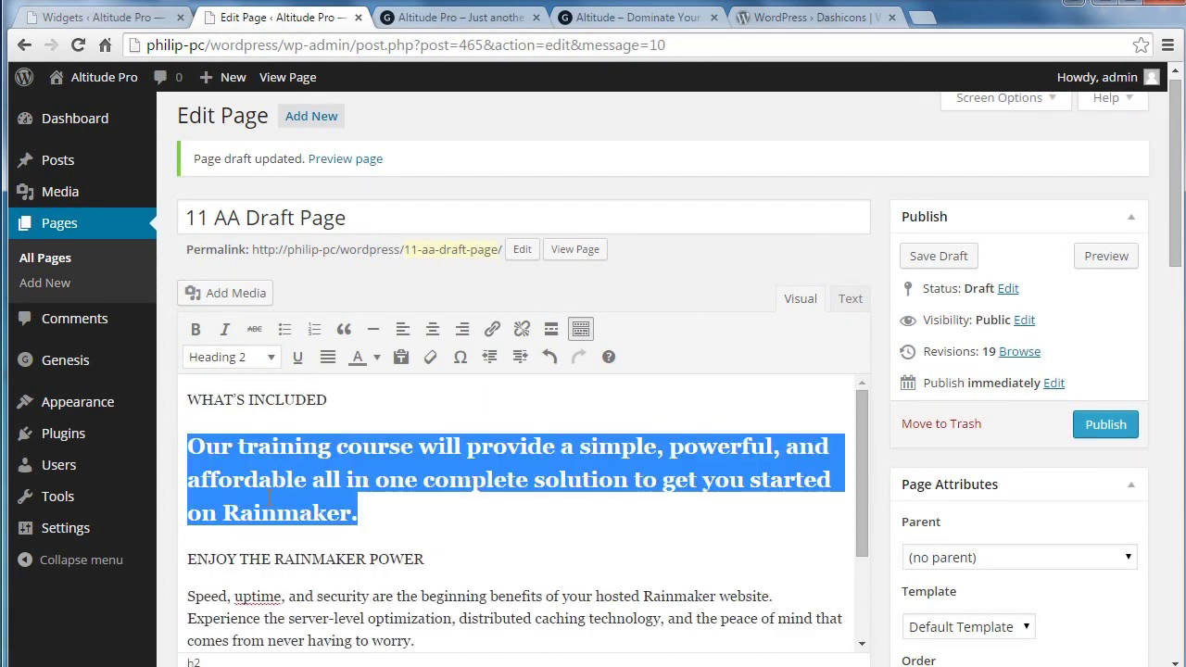
Copy the training course heading's HTML, including its h2 tags, from the draft page's text view
click(843, 300)
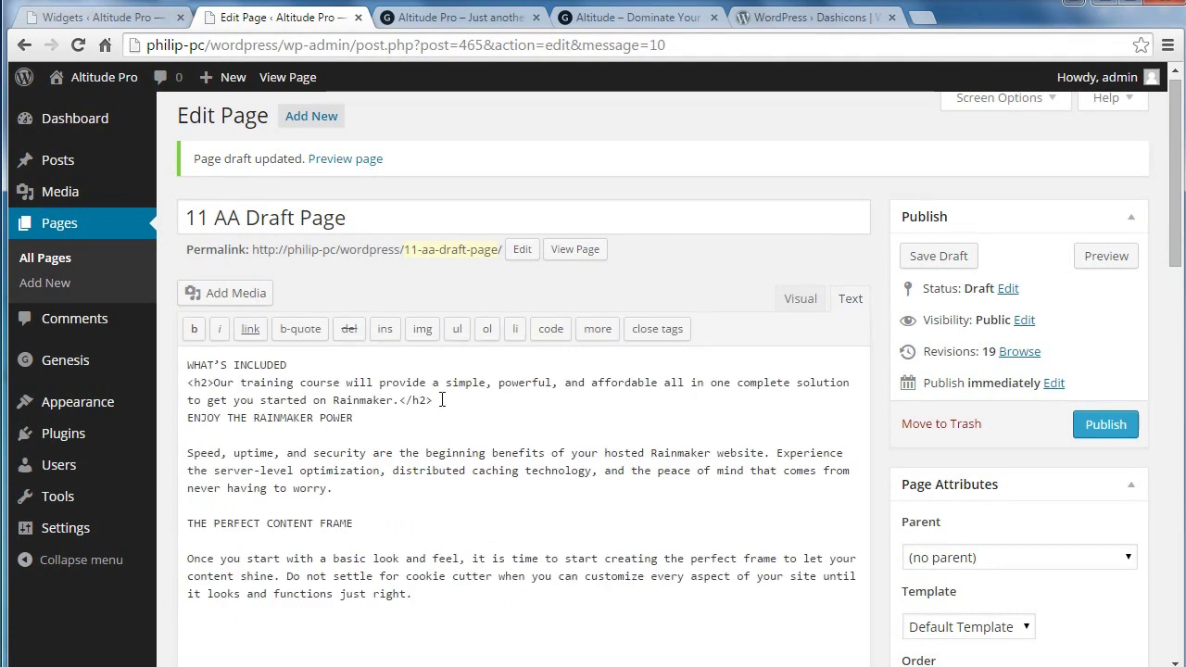
drag(442, 399, 183, 383)
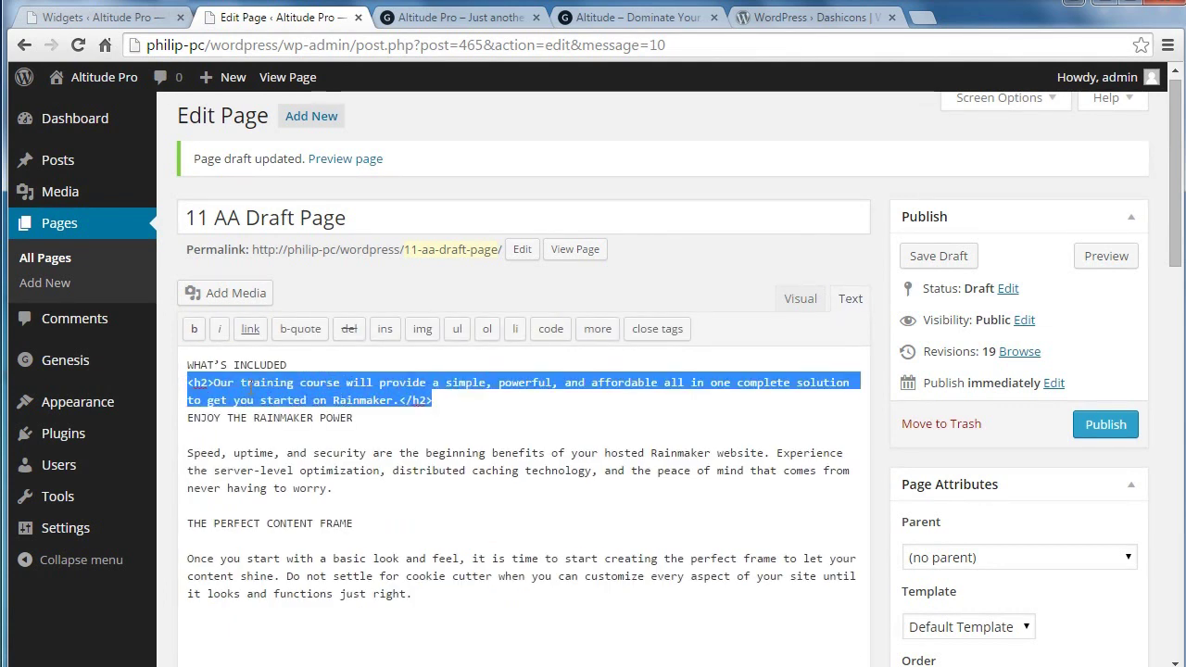
right_click(538, 391)
click(549, 477)
Paste the h2 code into the WHAT'S INCLUDED widget's content, enable automatic paragraphs, save the widget and collapse it
click(102, 16)
click(544, 443)
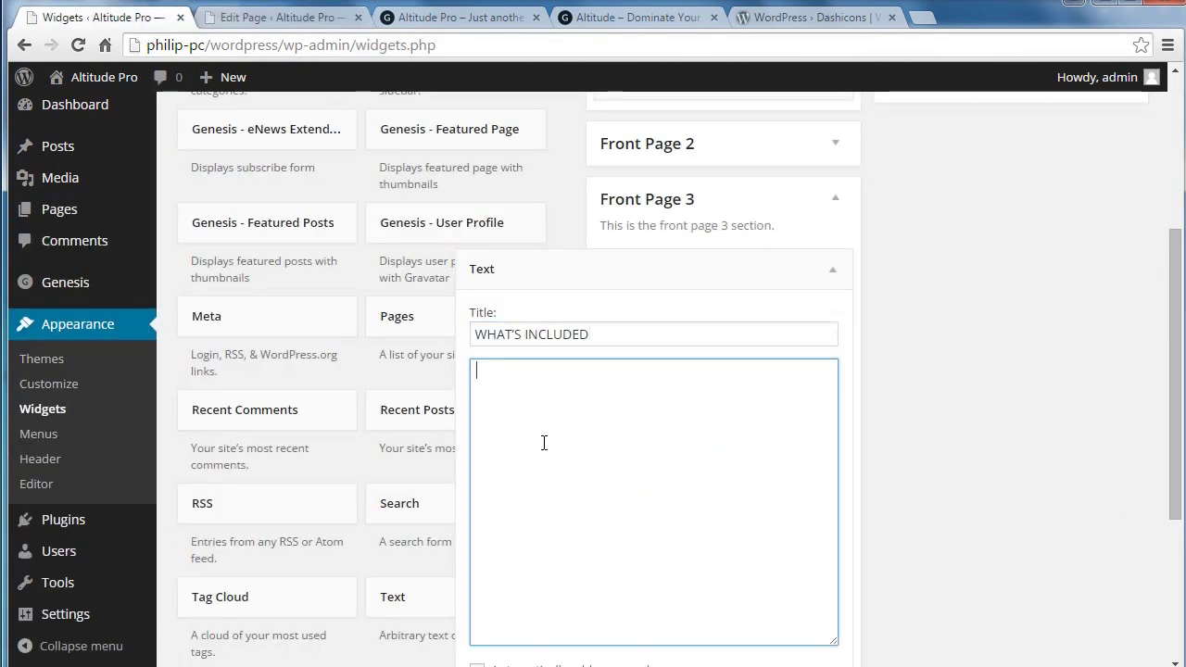
key(ctrl+v)
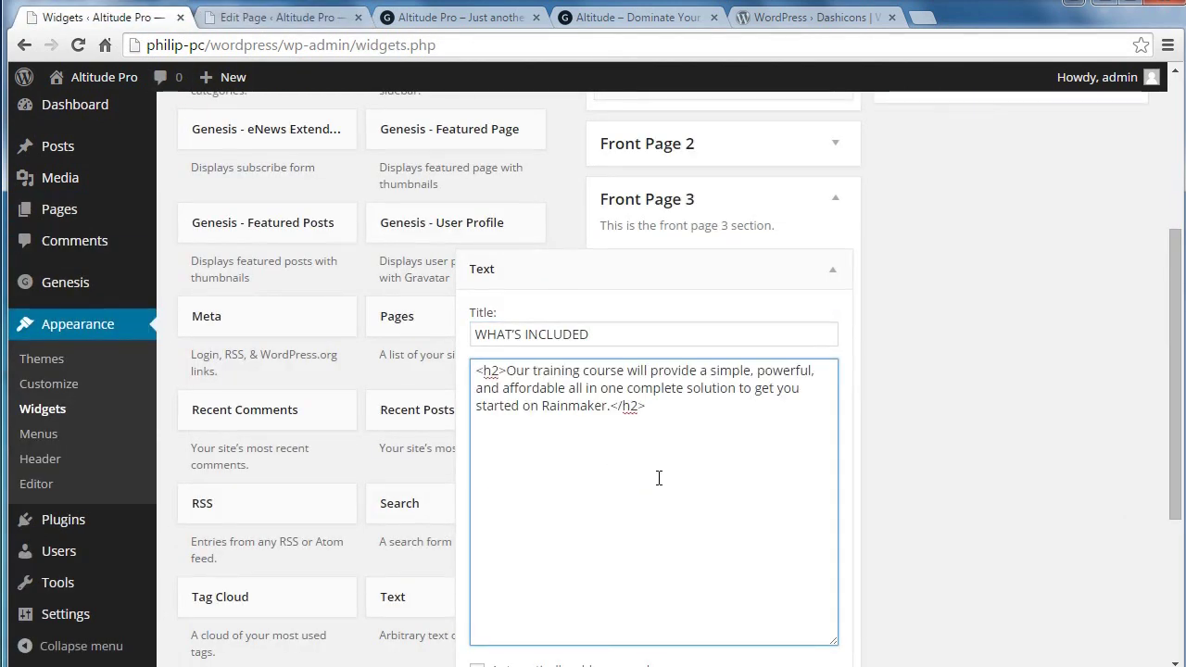
drag(1177, 326, 1177, 391)
click(551, 530)
click(814, 561)
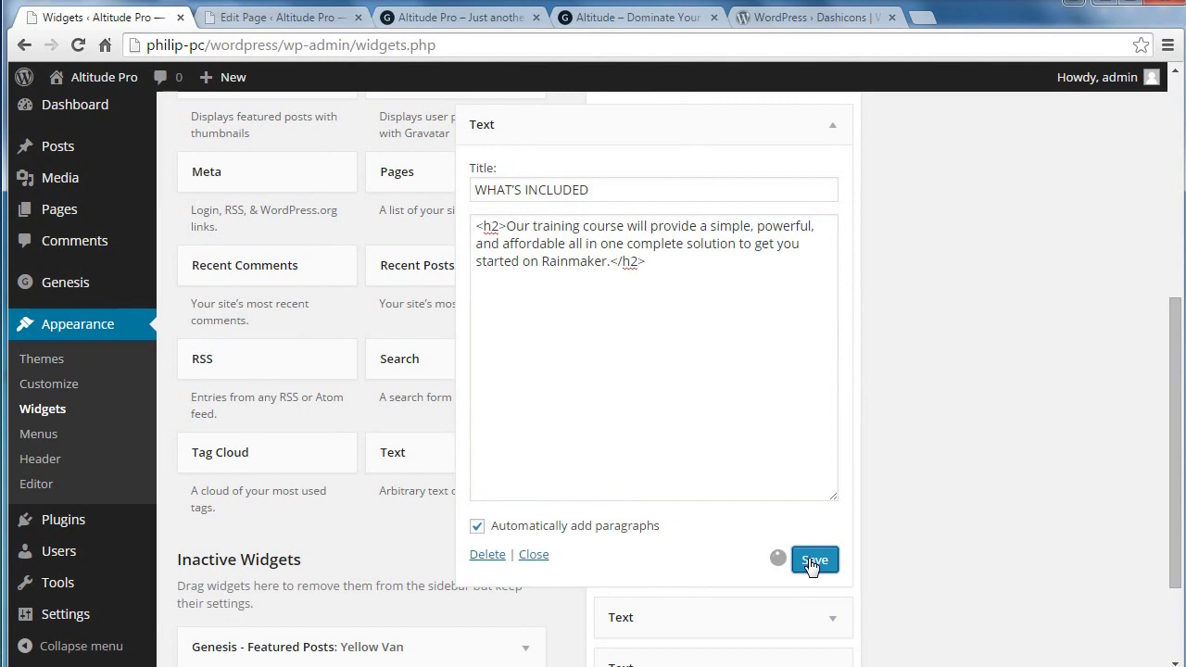
click(832, 124)
Reload the Altitude Pro home page and check the WHAT'S INCLUDED section over the wooden background
click(450, 18)
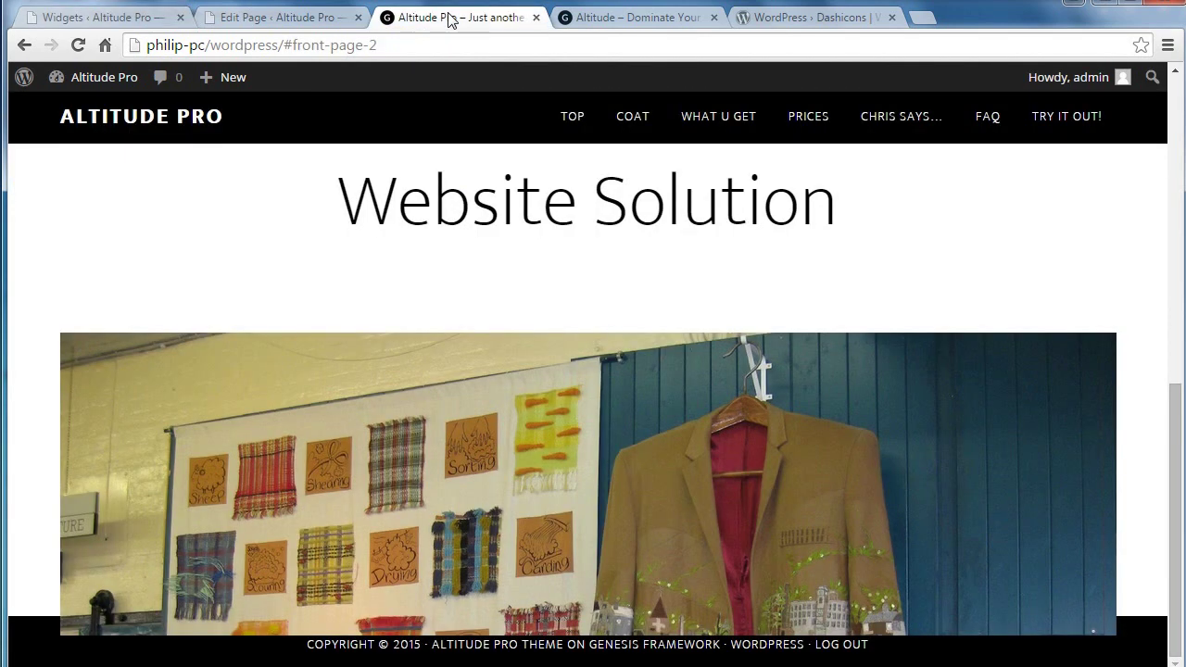
click(77, 45)
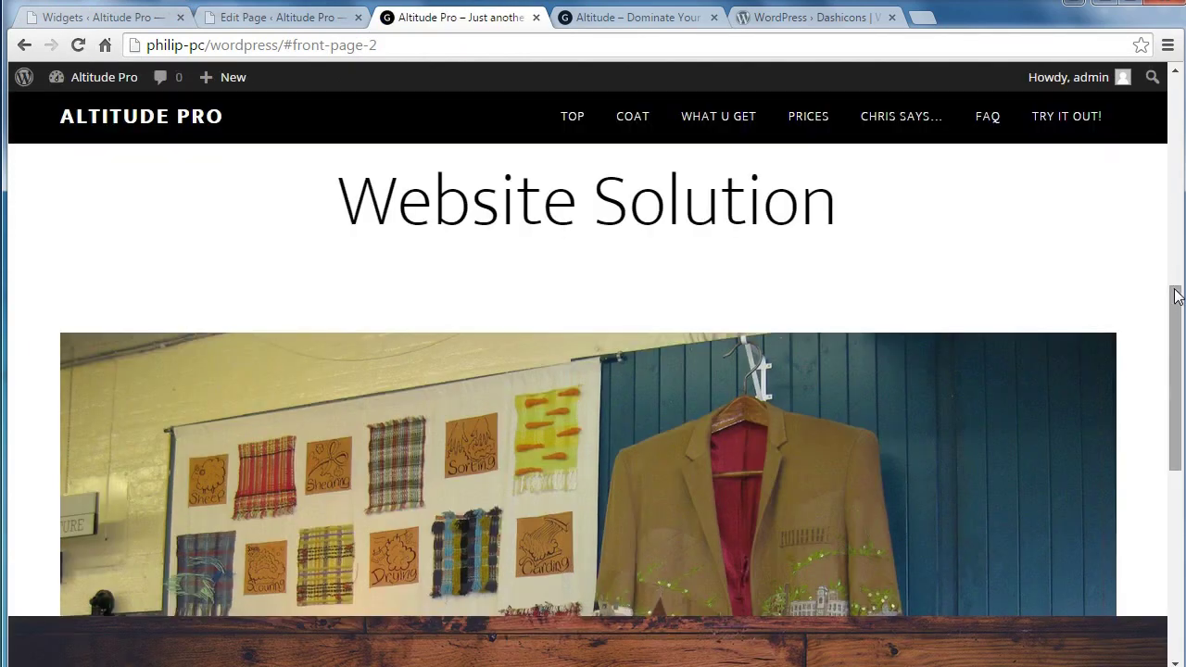
drag(1177, 306, 1177, 468)
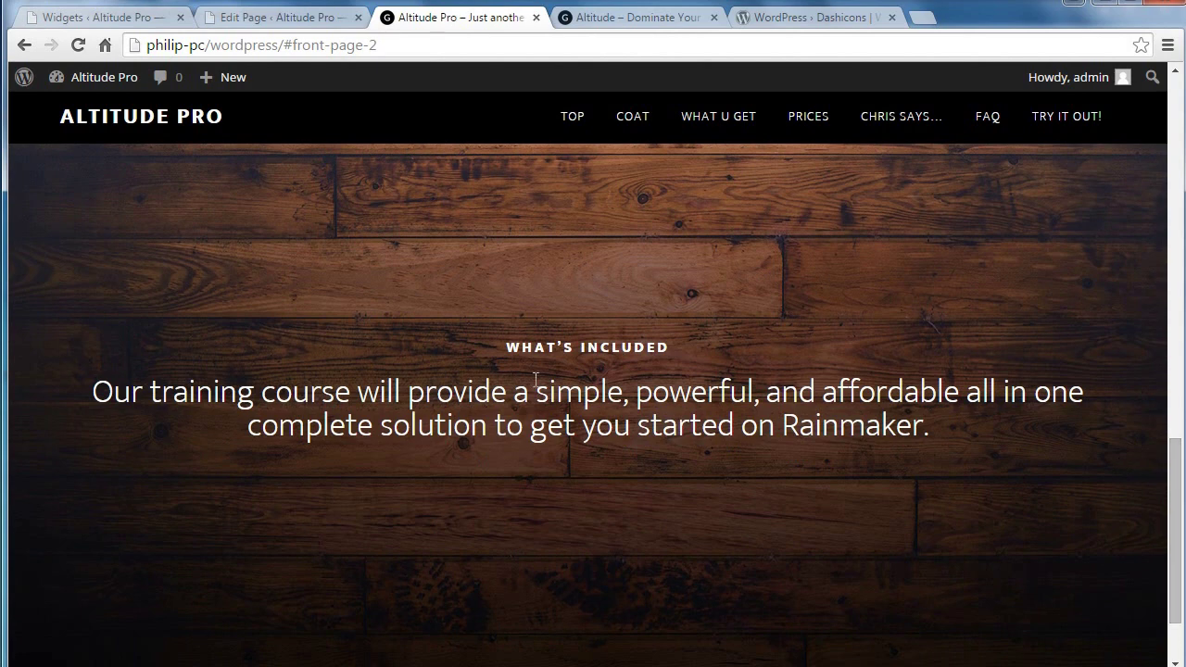
Examine the icons and two text columns under WHAT'S INCLUDED on the Altitude demo site
click(660, 17)
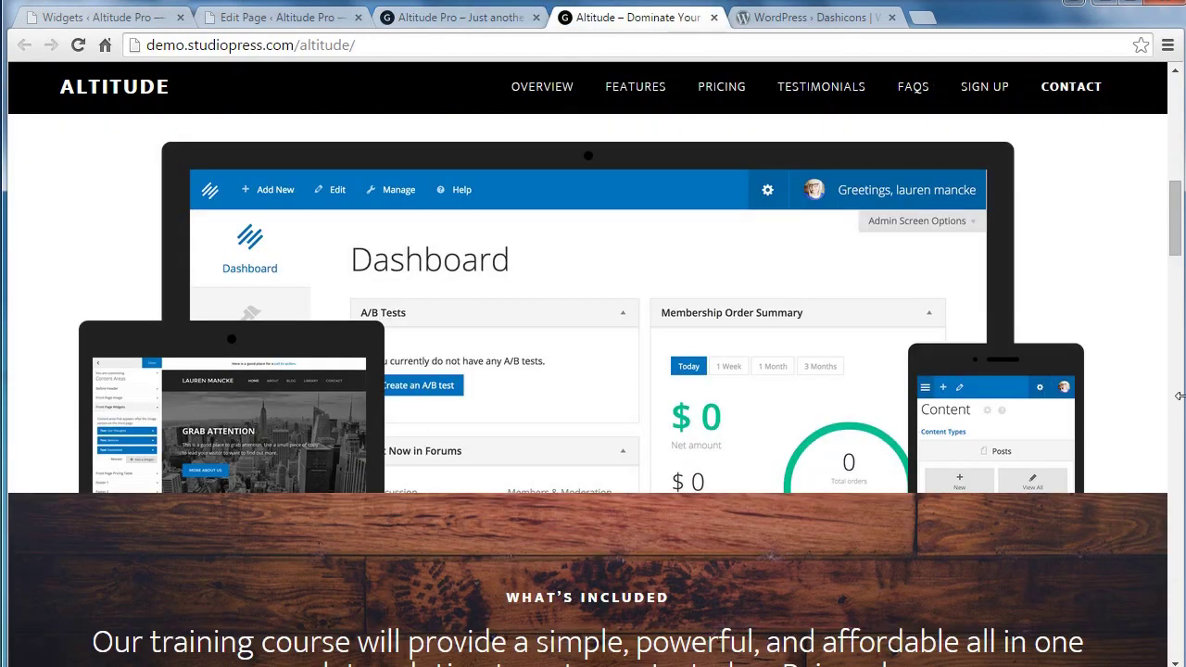
click(1179, 277)
scroll(1178, 295, up, 2)
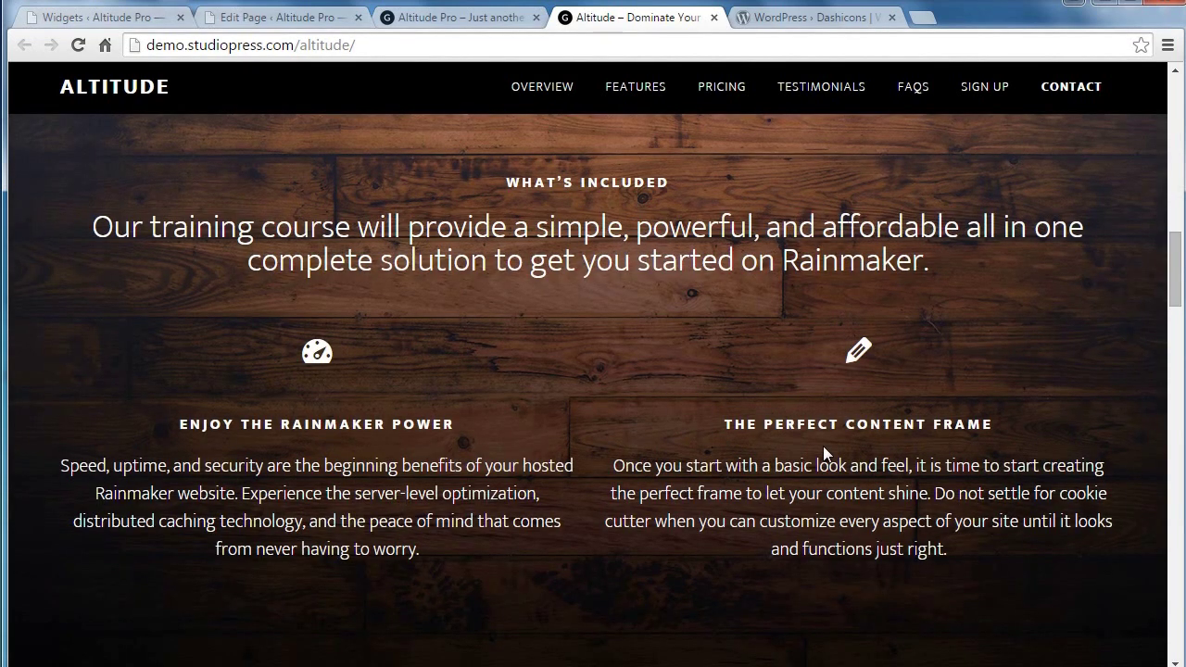
click(292, 22)
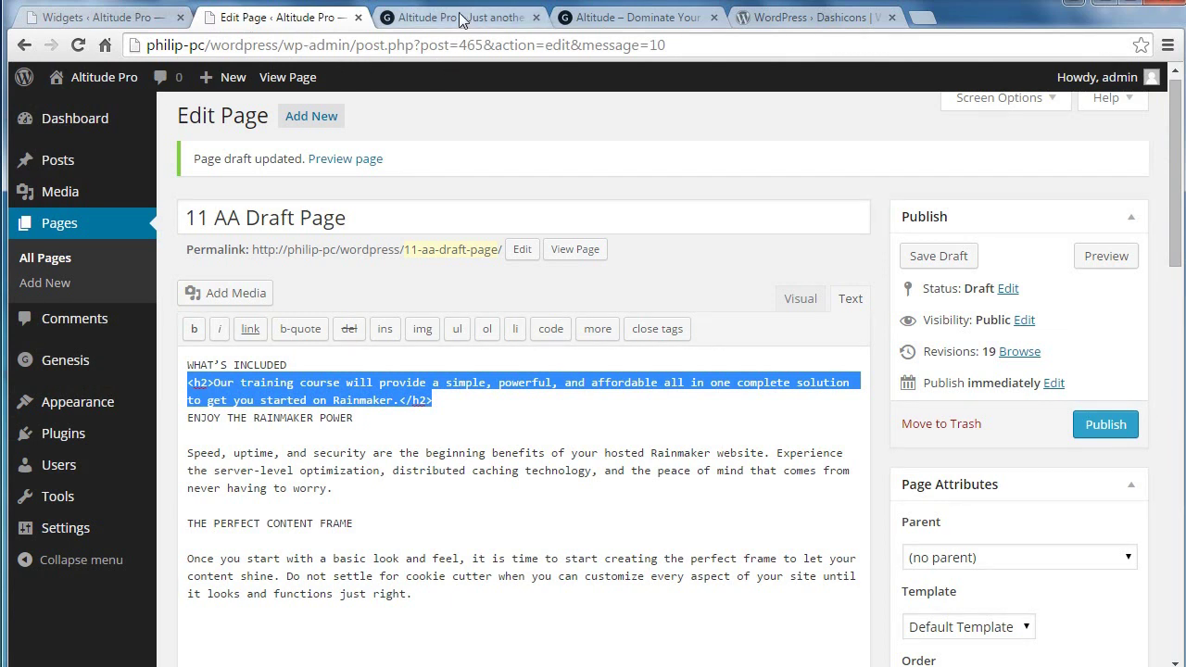
click(638, 17)
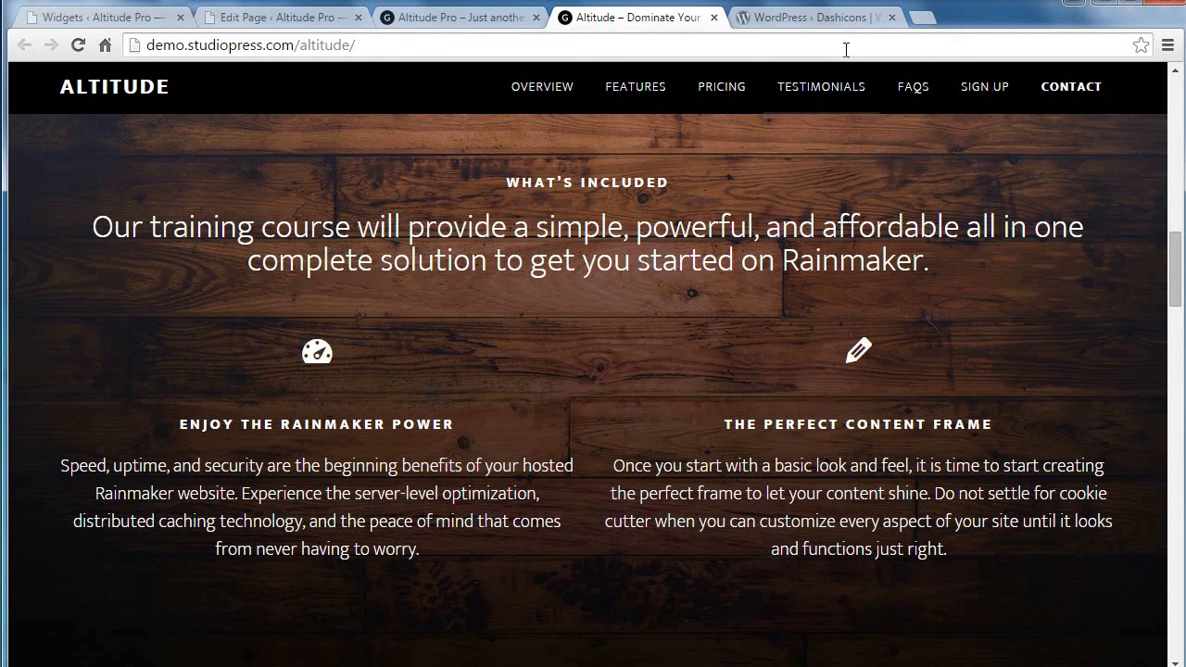
On the Dashicons page, pick the dashboard icon from Admin Menu and copy its HTML code
click(828, 19)
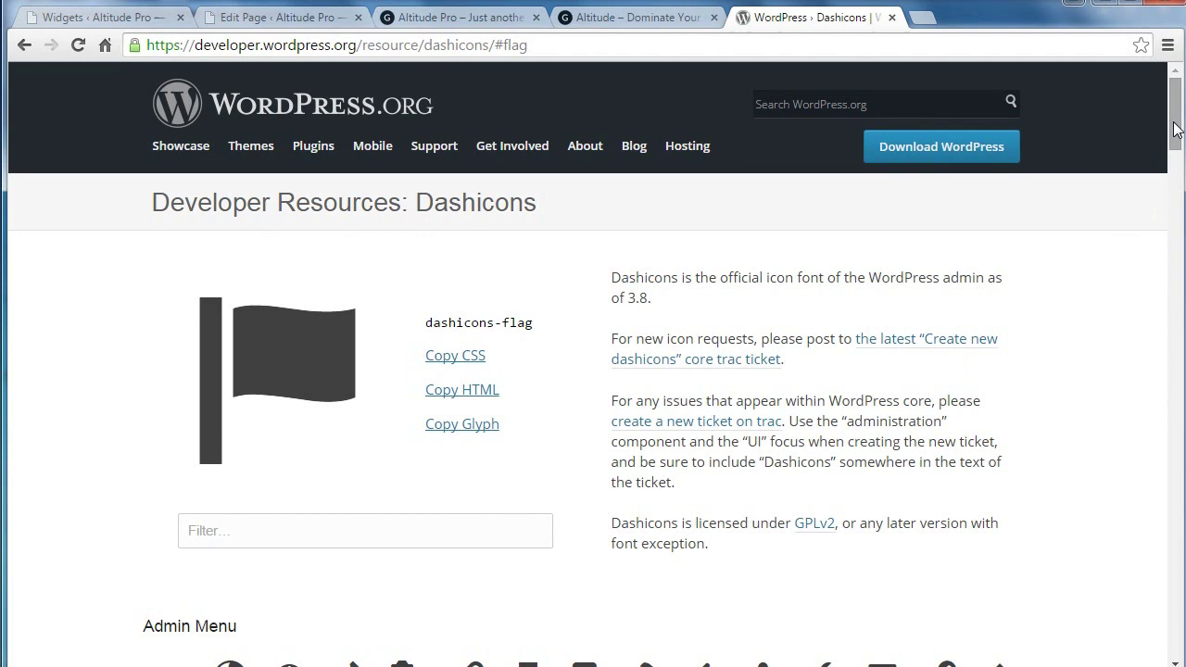
drag(1177, 130, 1180, 176)
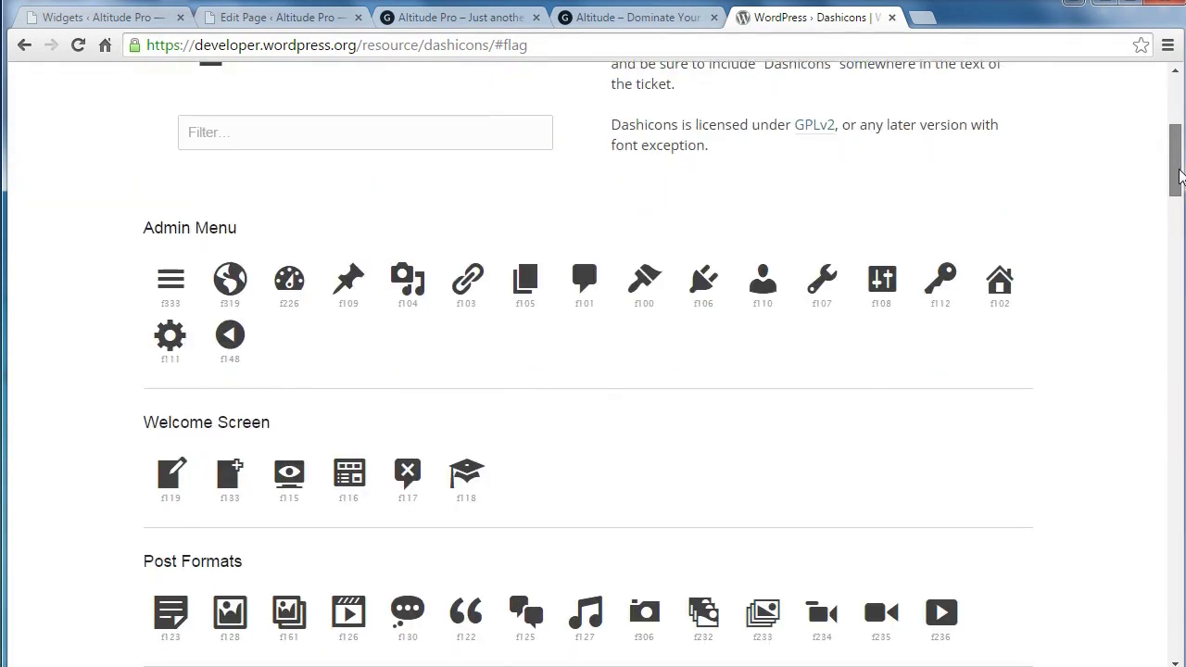
click(290, 280)
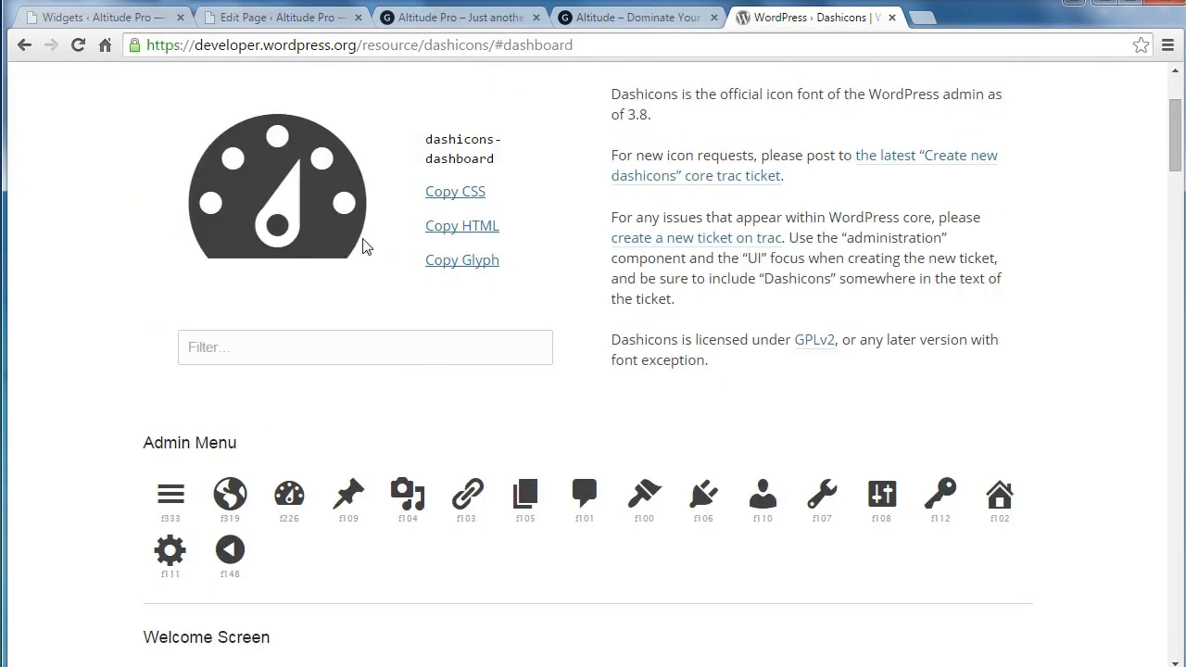
click(441, 230)
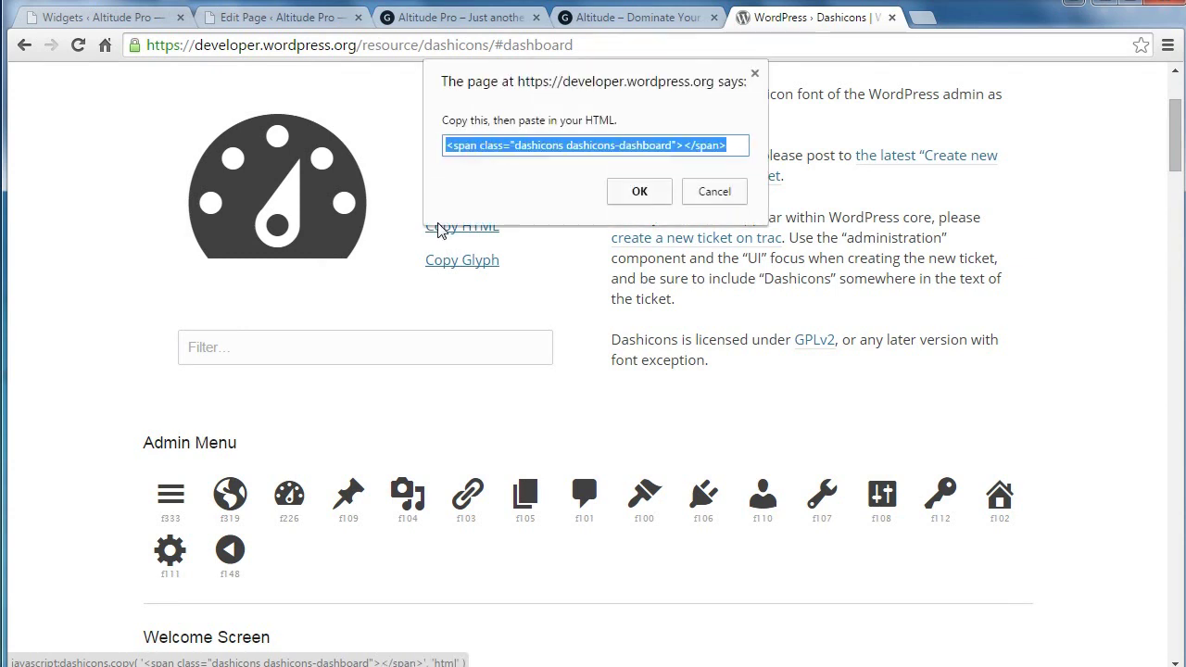
right_click(549, 152)
click(582, 215)
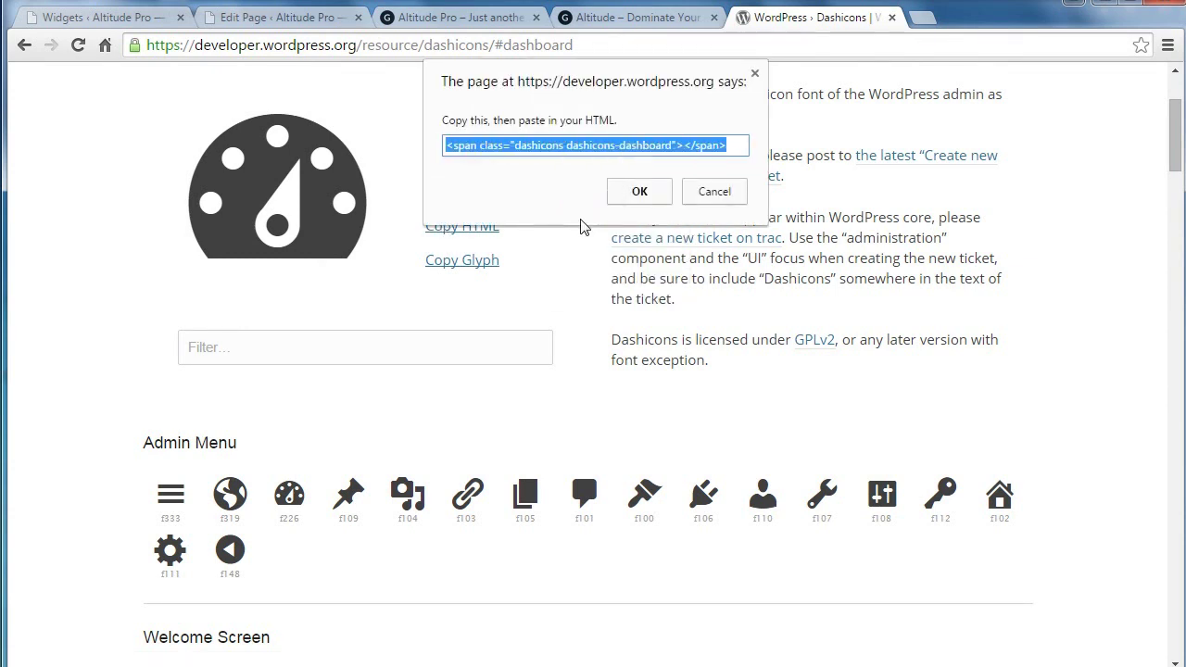
click(754, 74)
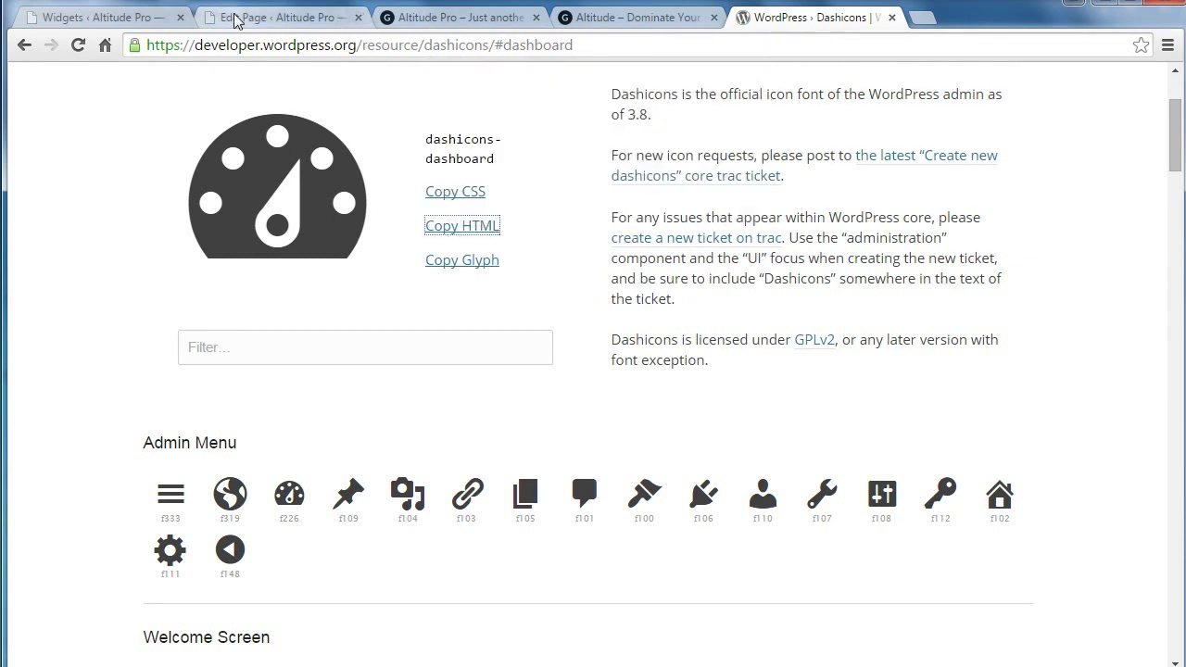
Paste the dashicons-dashboard span into Front Page 3's second Text widget, enable automatic paragraphs, save the widget and collapse it
click(339, 16)
click(157, 22)
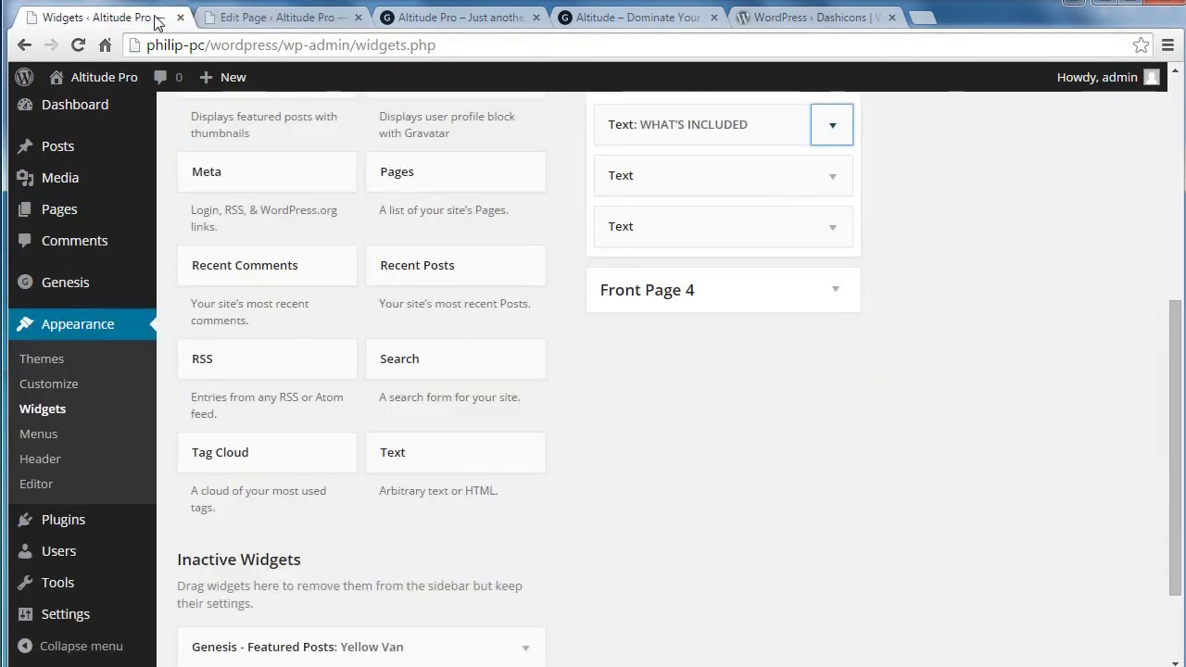
click(834, 179)
click(754, 299)
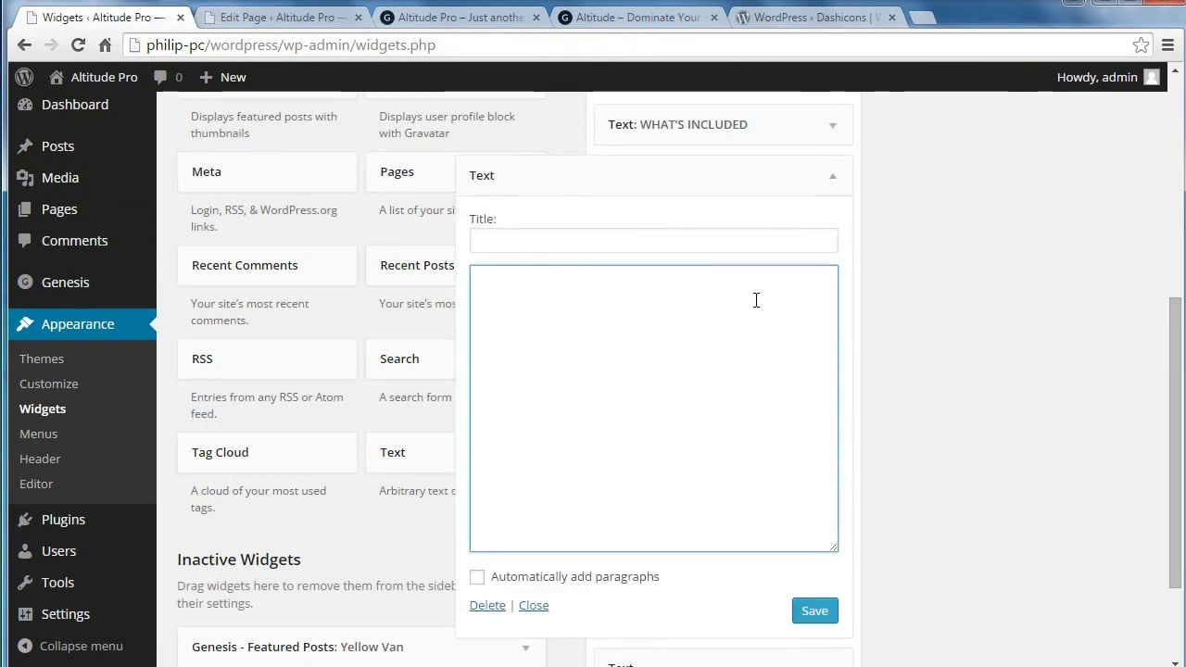
key(ctrl+v)
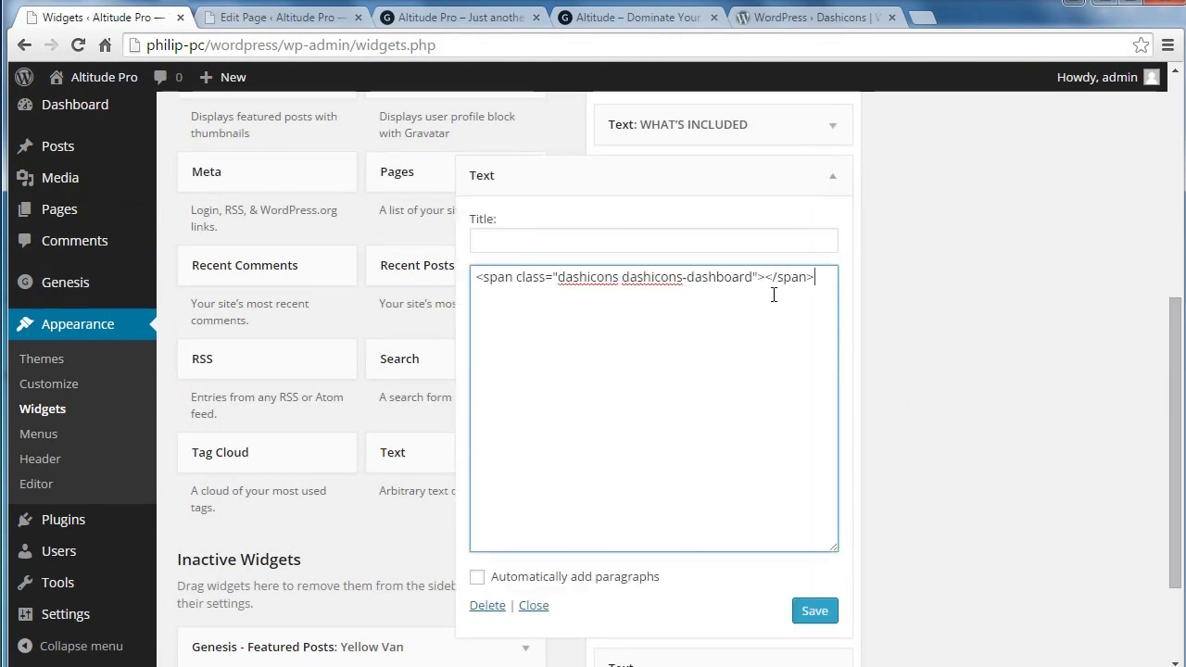
click(549, 582)
click(819, 613)
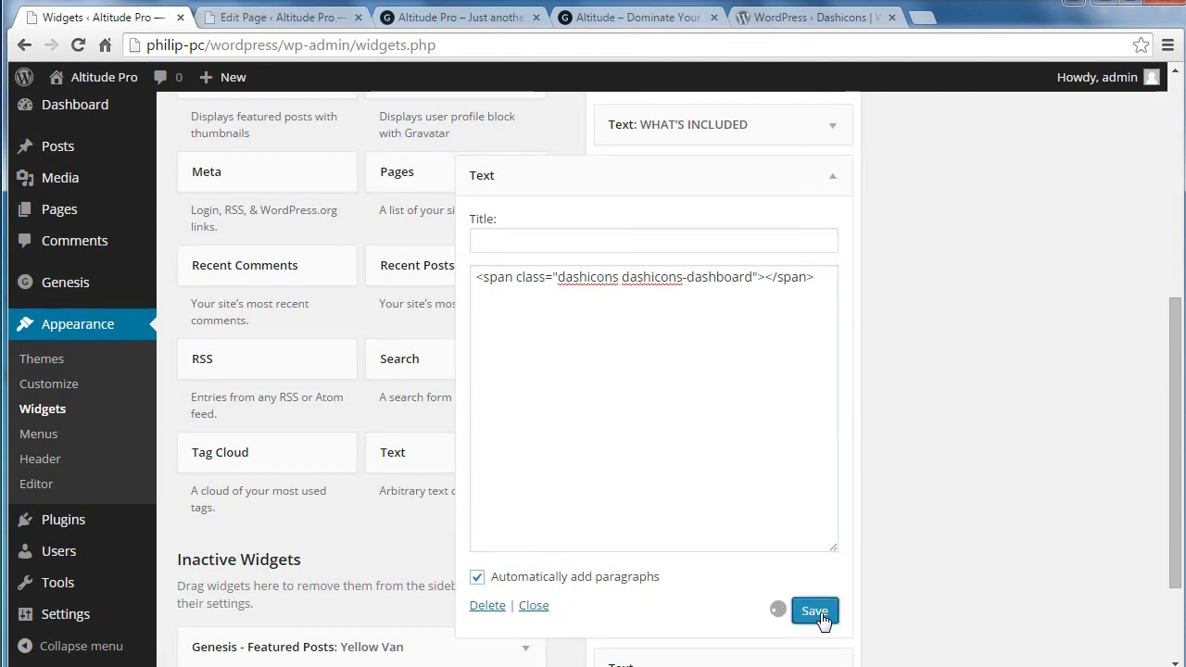
click(837, 193)
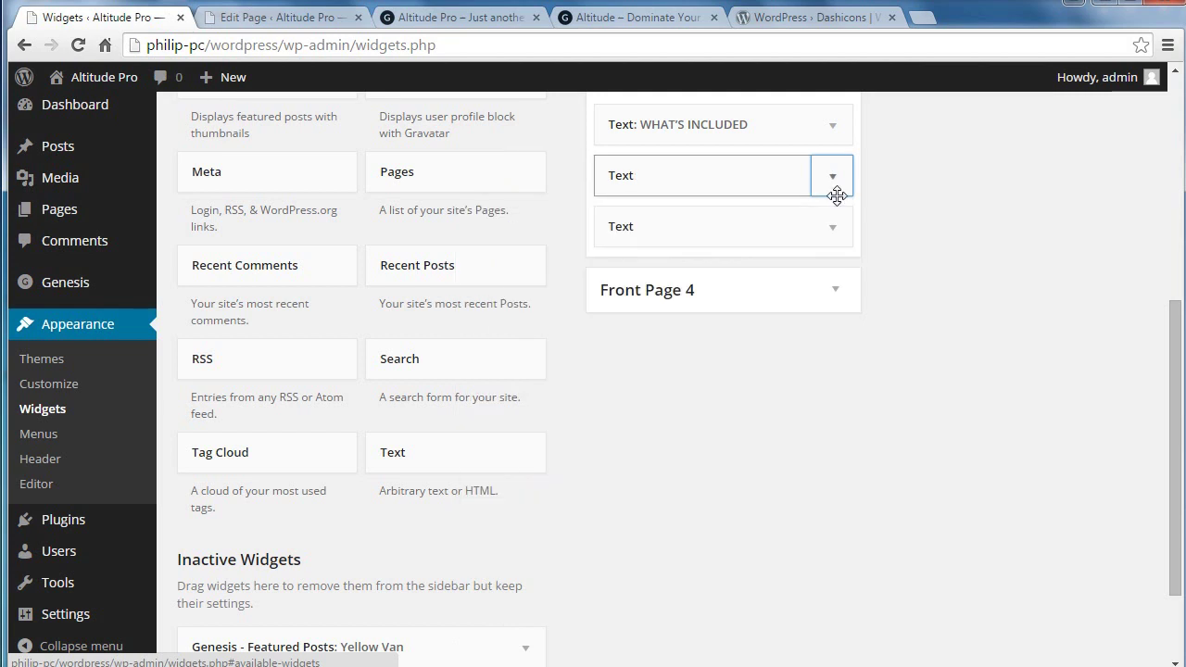
Expand Front Page 3's third Text widget and copy the HTML code of the edit pencil icon from Posts Screen on the Dashicons page
click(839, 228)
click(785, 20)
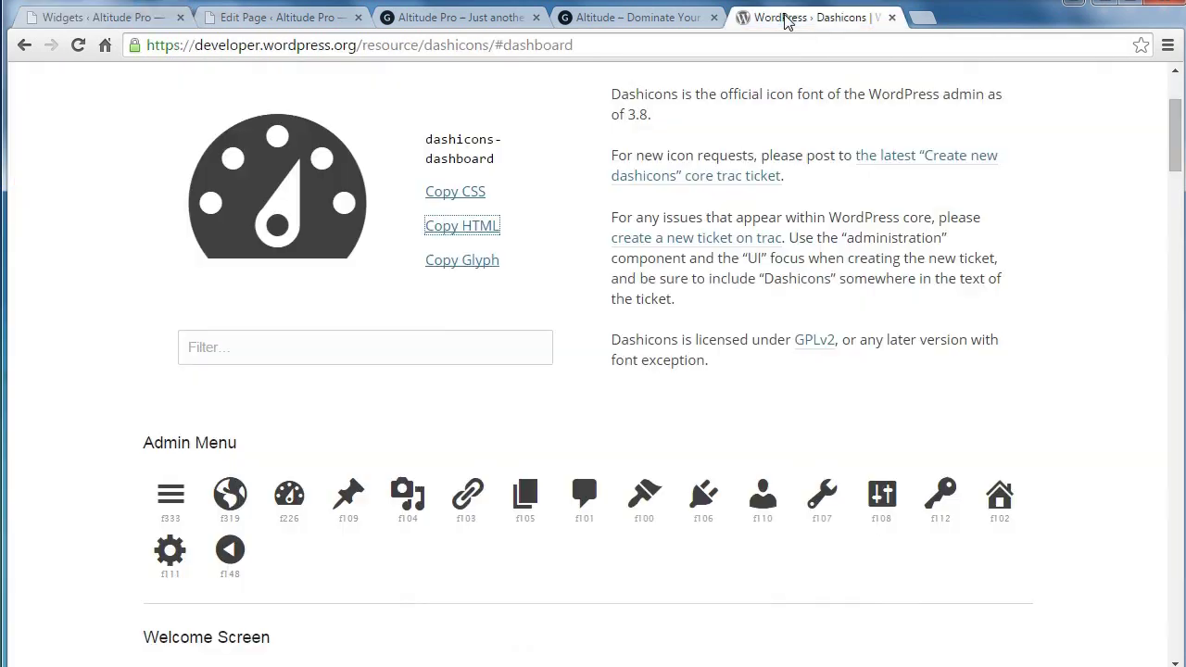
drag(1181, 135, 1180, 253)
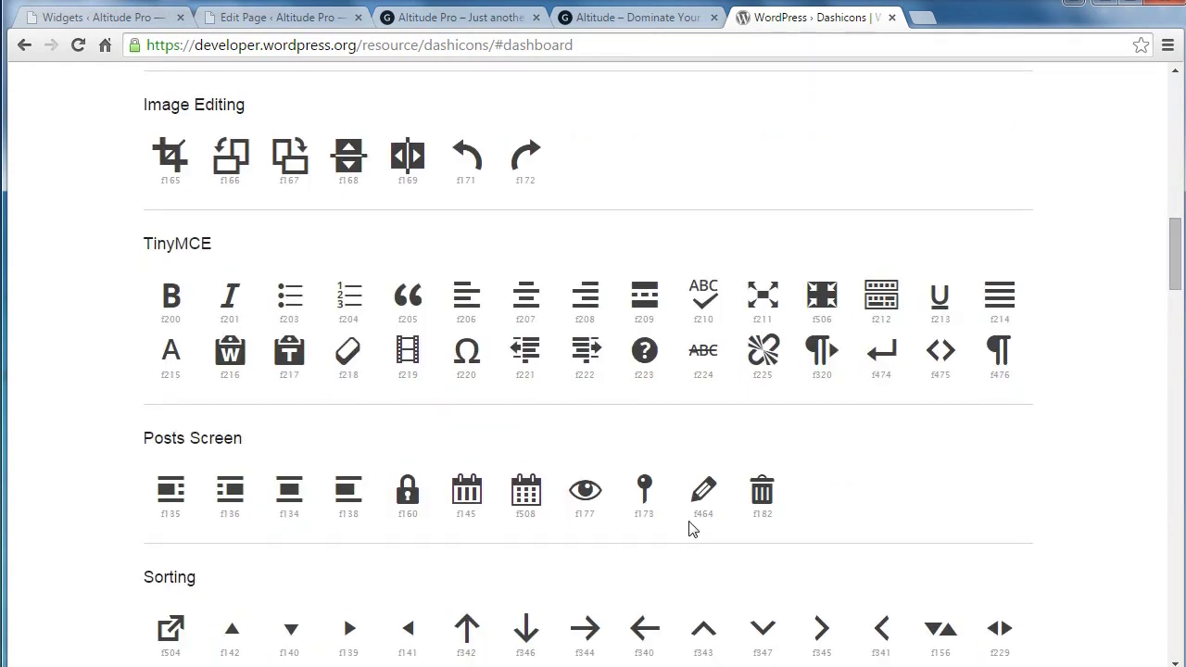
click(702, 491)
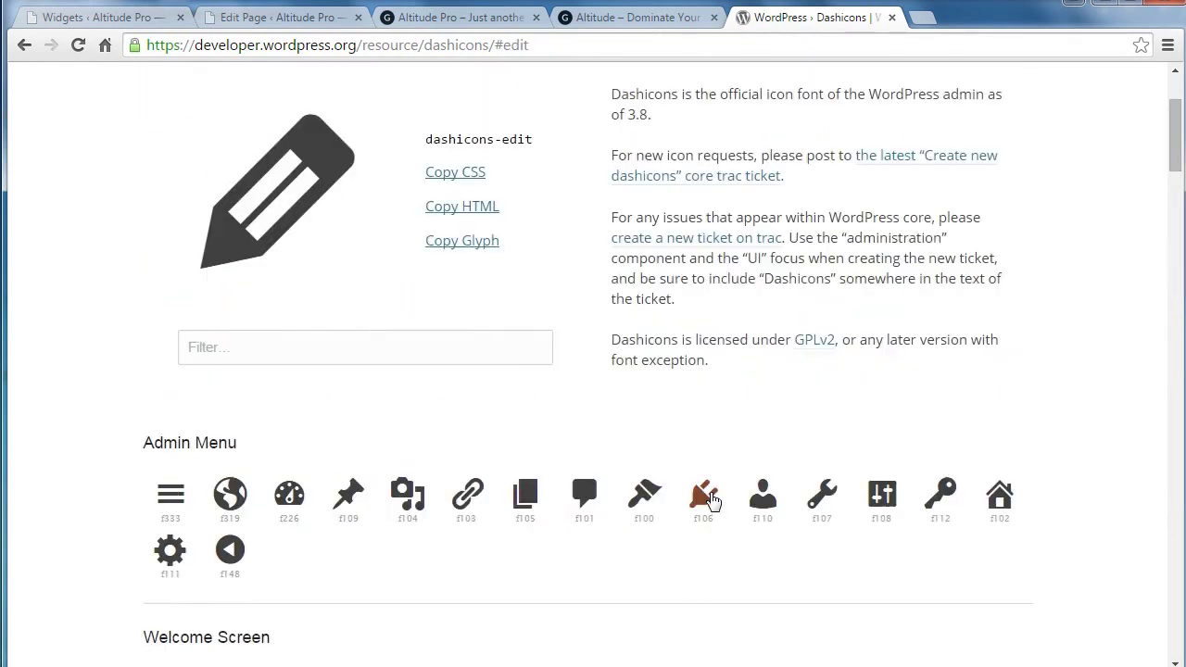
click(463, 209)
right_click(540, 148)
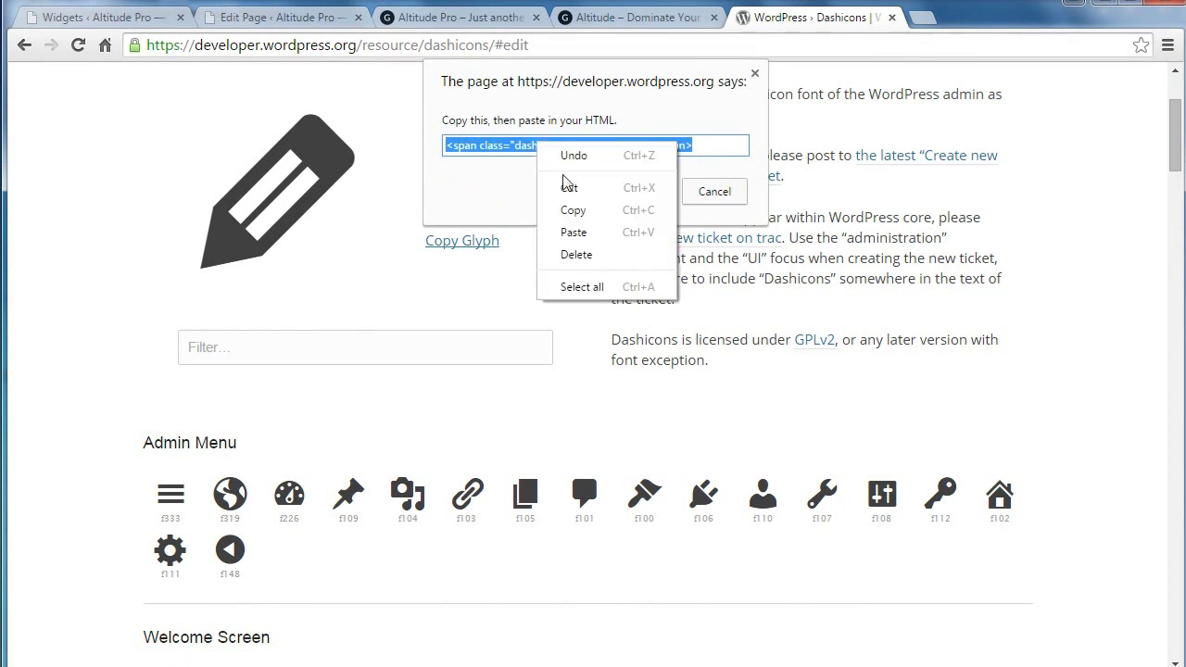
click(569, 205)
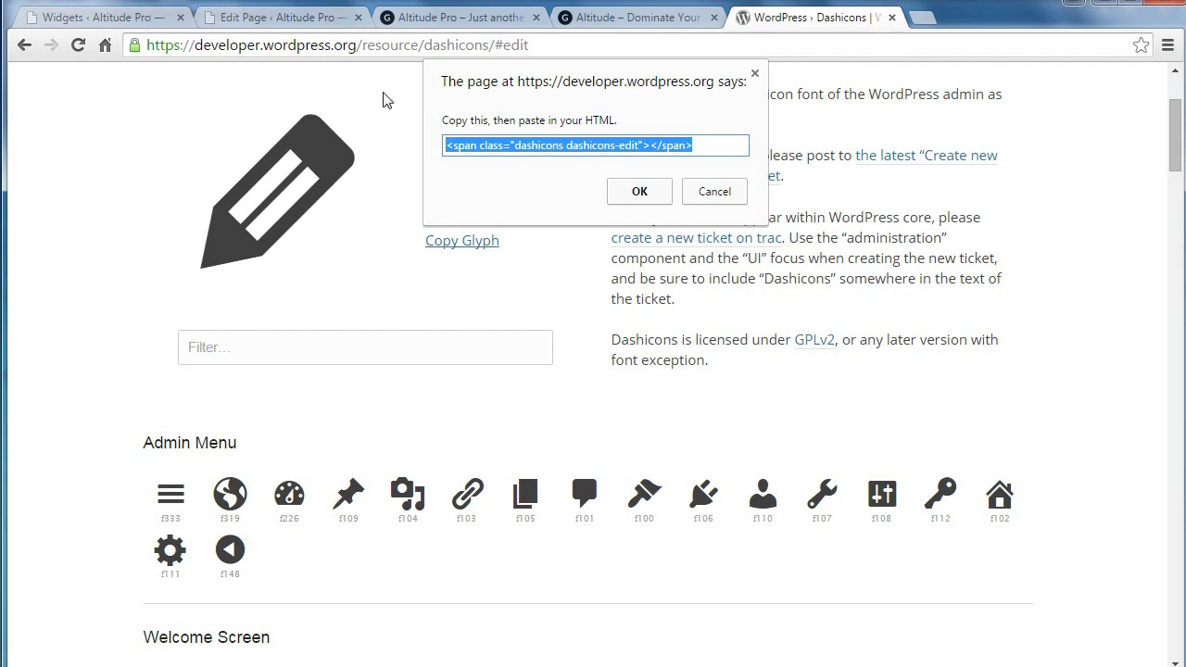
click(637, 192)
Paste the dashicons-edit span into Front Page 3's third Text widget, enable automatic paragraphs, save it and check the reloaded home page
click(119, 18)
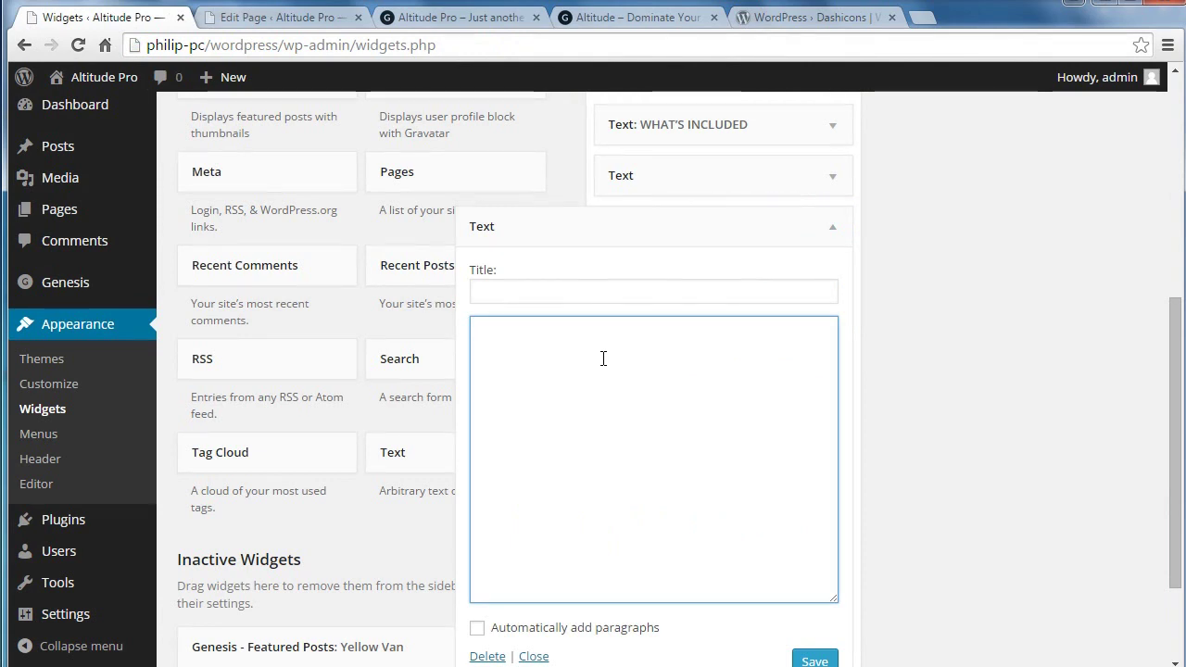
key(ctrl+v)
click(551, 630)
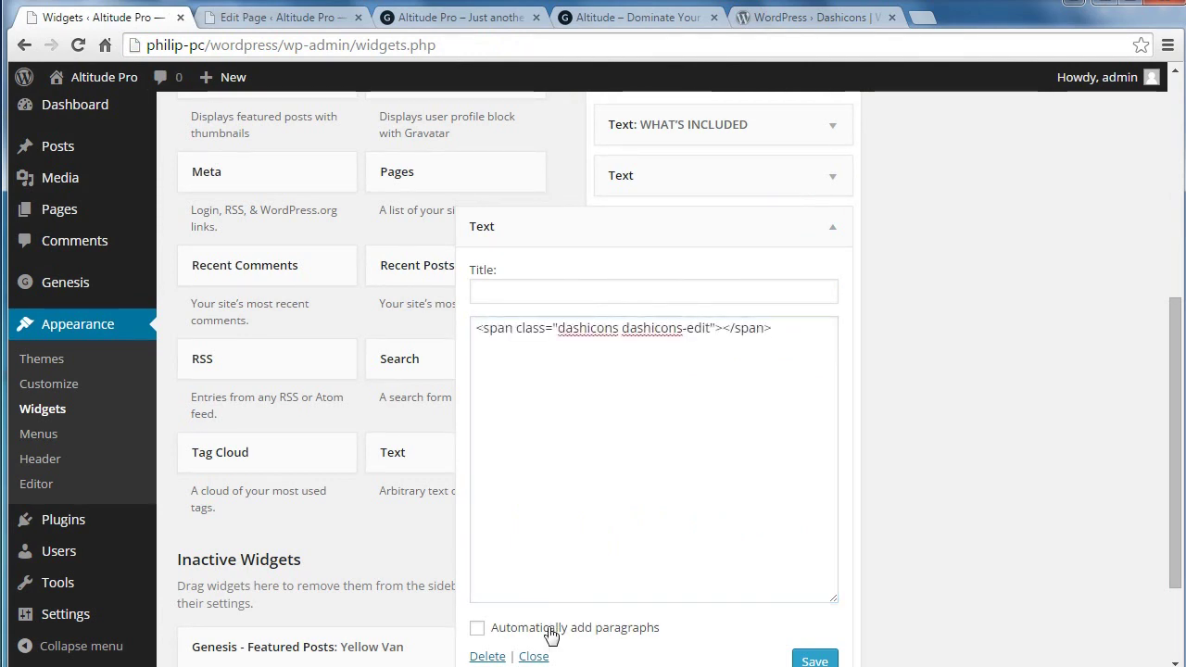
click(812, 658)
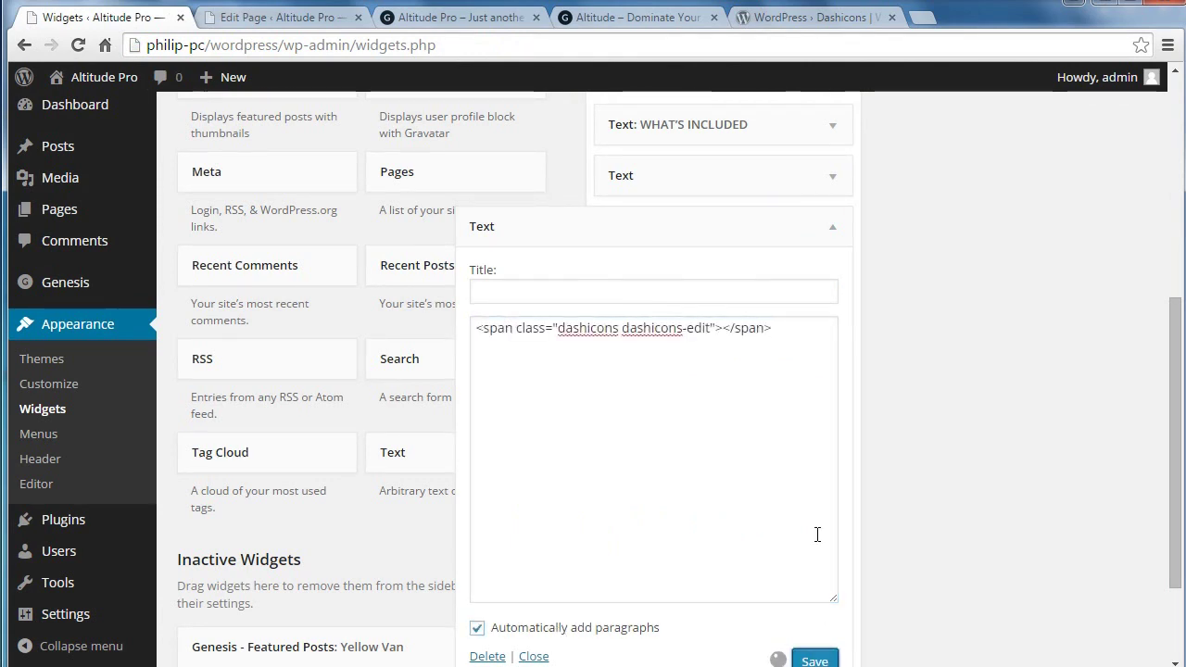
click(822, 233)
click(434, 18)
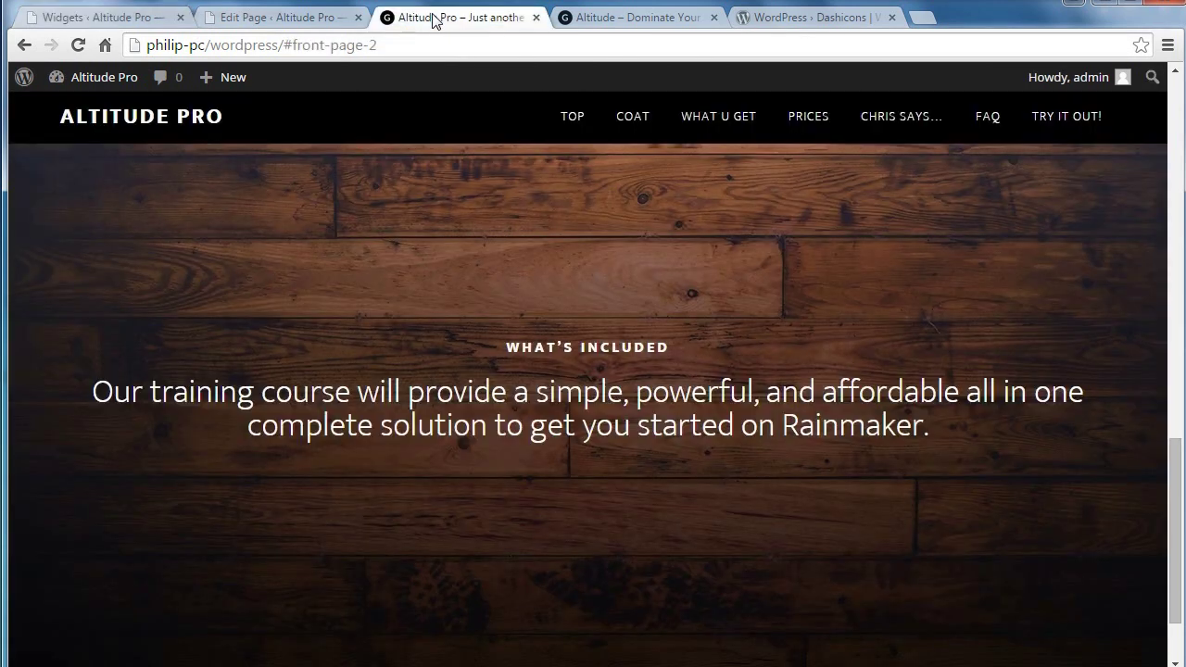
click(77, 45)
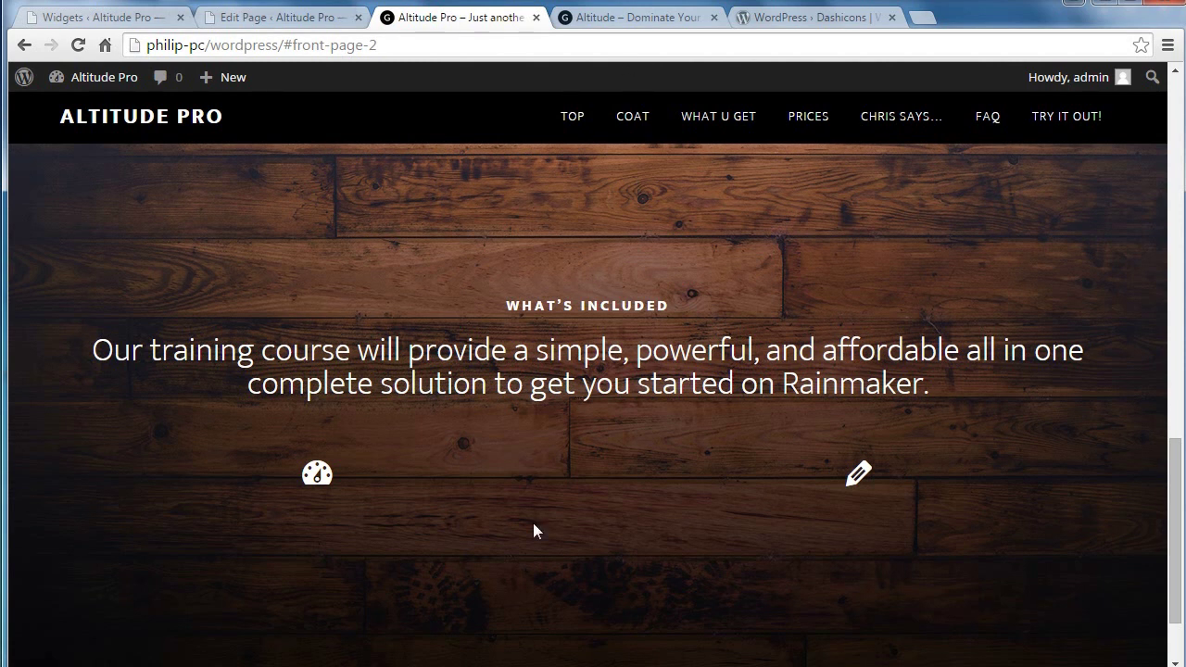
Switch to the just-text-from-Altitude-Pro-home-page file in Notepad and copy the ENJOY THE RAINMAKER POWER heading with its paragraph
mouse_move(311, 665)
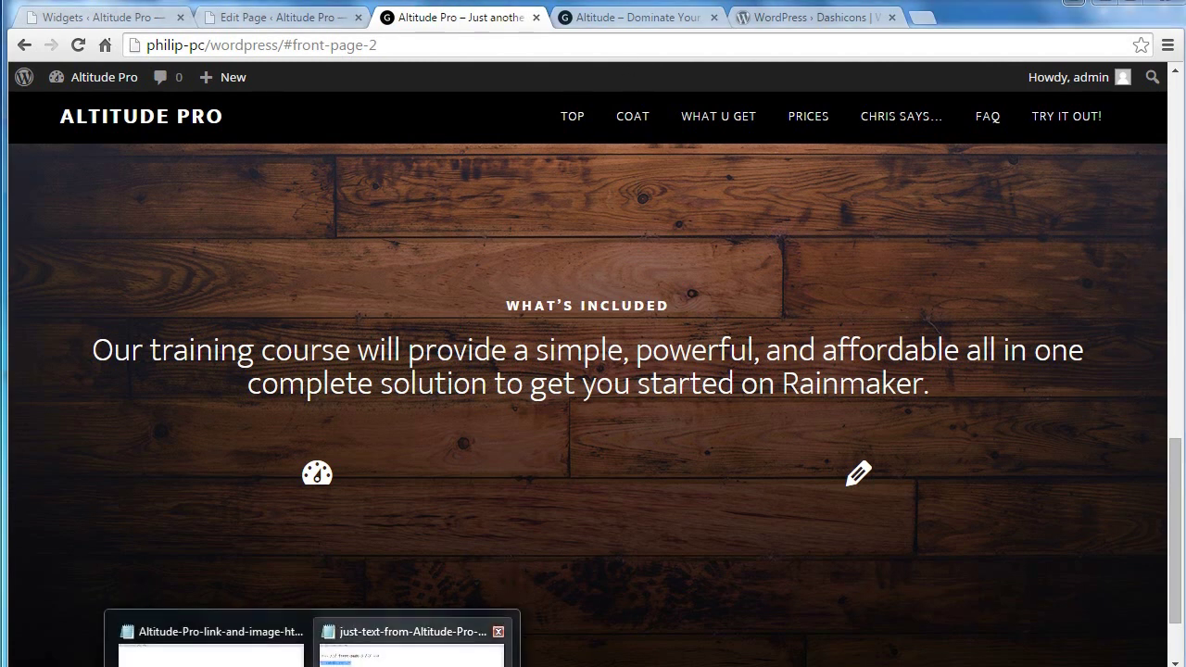
click(352, 660)
click(397, 369)
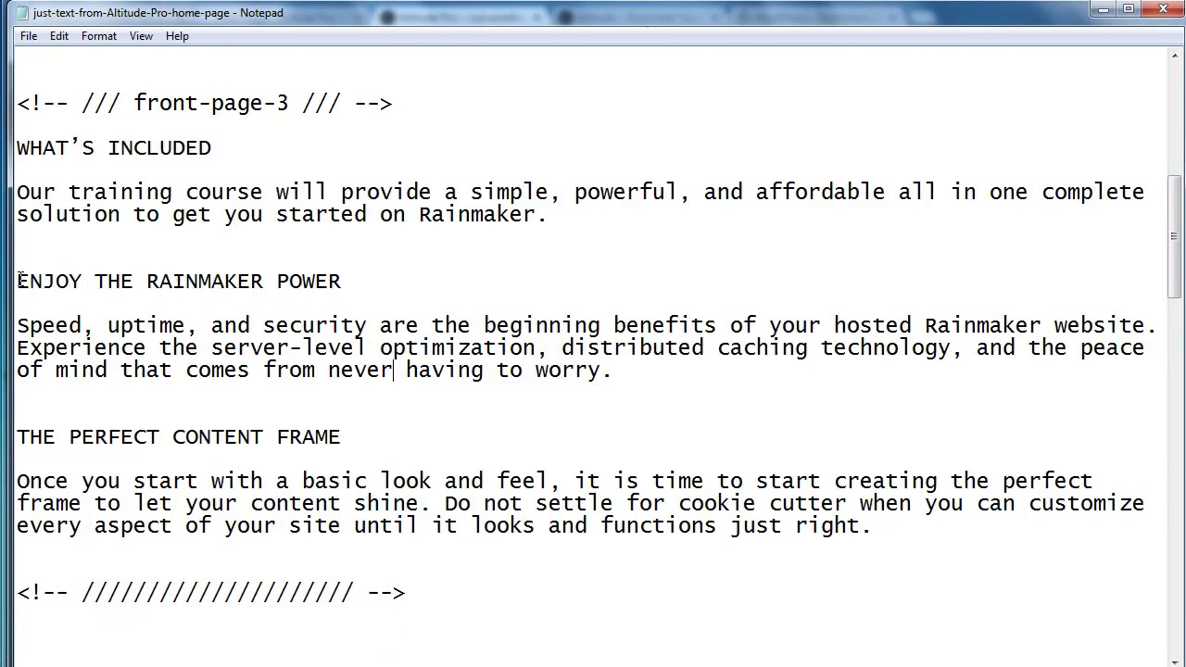
drag(17, 280, 626, 366)
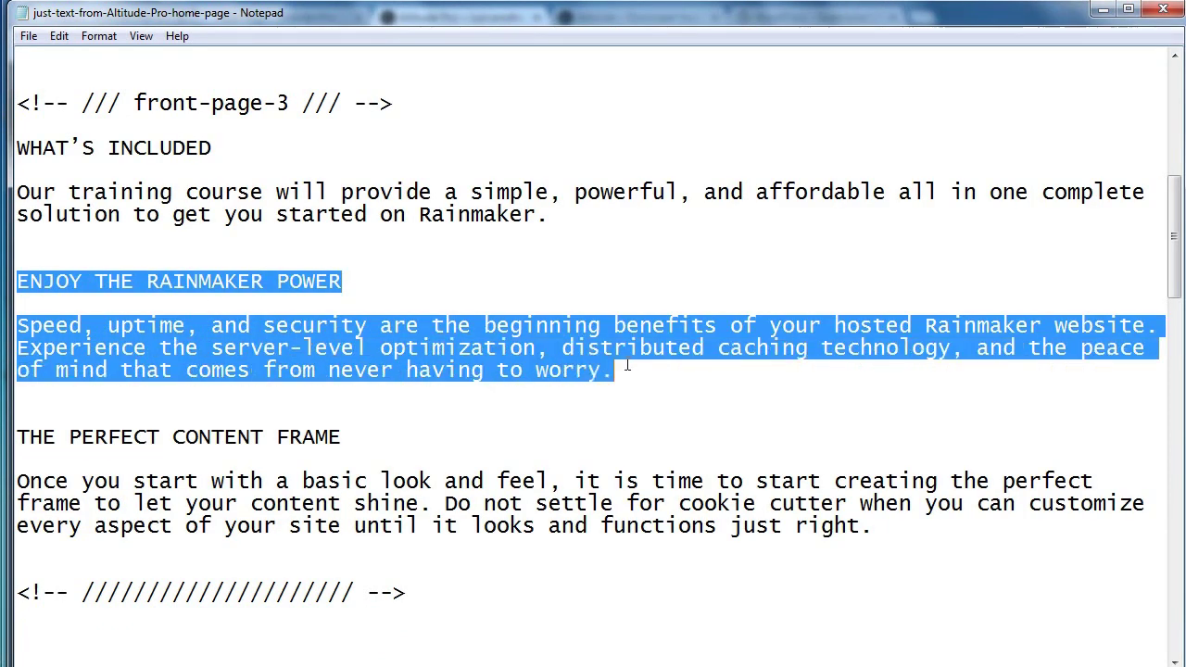
right_click(531, 349)
click(561, 416)
Return to the browser and replace the content of 11 AA Draft Page with the copied ENJOY THE RAINMAKER POWER text
key(alt+Tab)
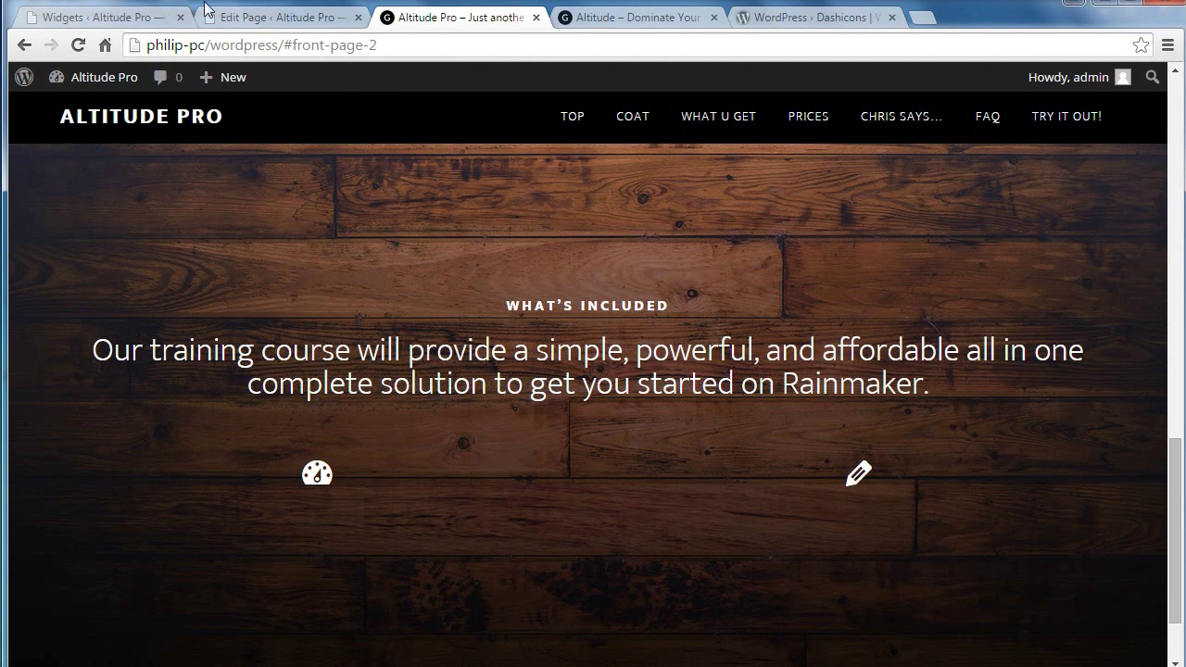
click(248, 19)
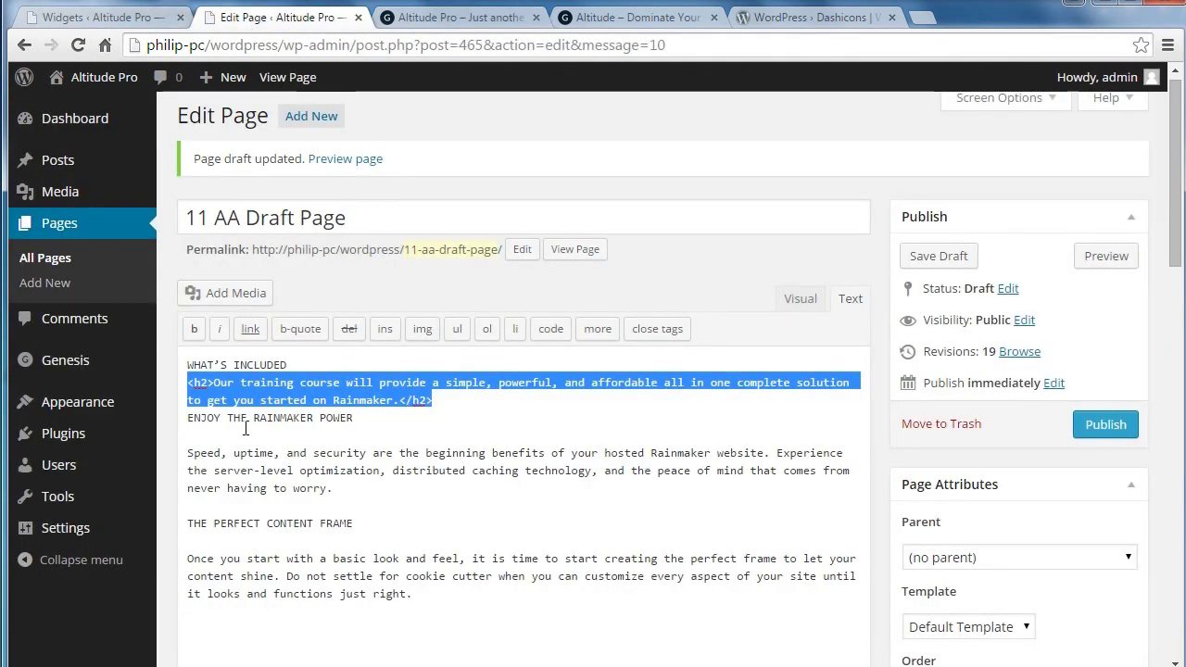
drag(406, 594, 179, 359)
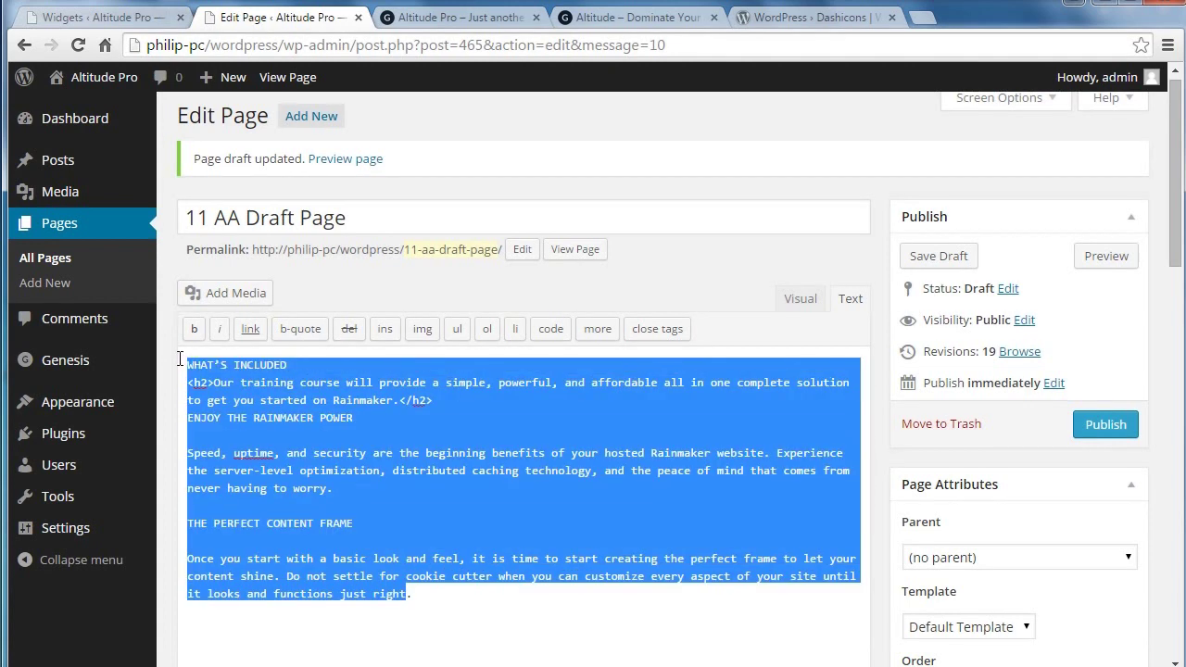
key(ctrl+v)
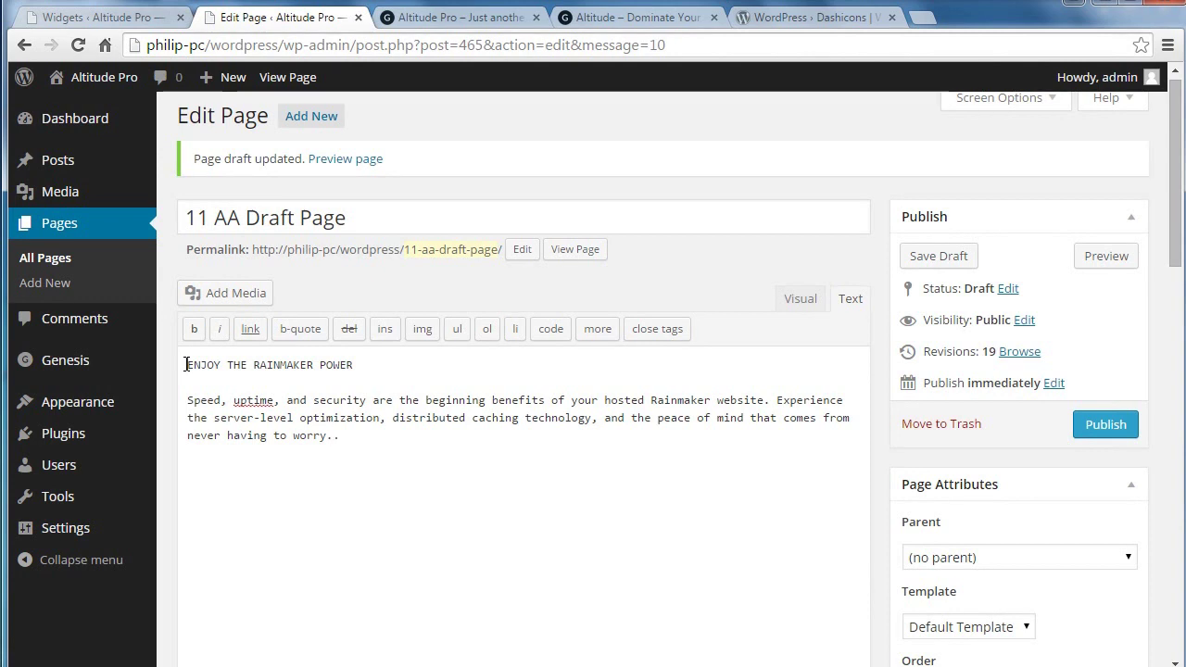
Format the ENJOY THE RAINMAKER POWER line as Heading 4 and display the draft's HTML source
drag(185, 365, 359, 364)
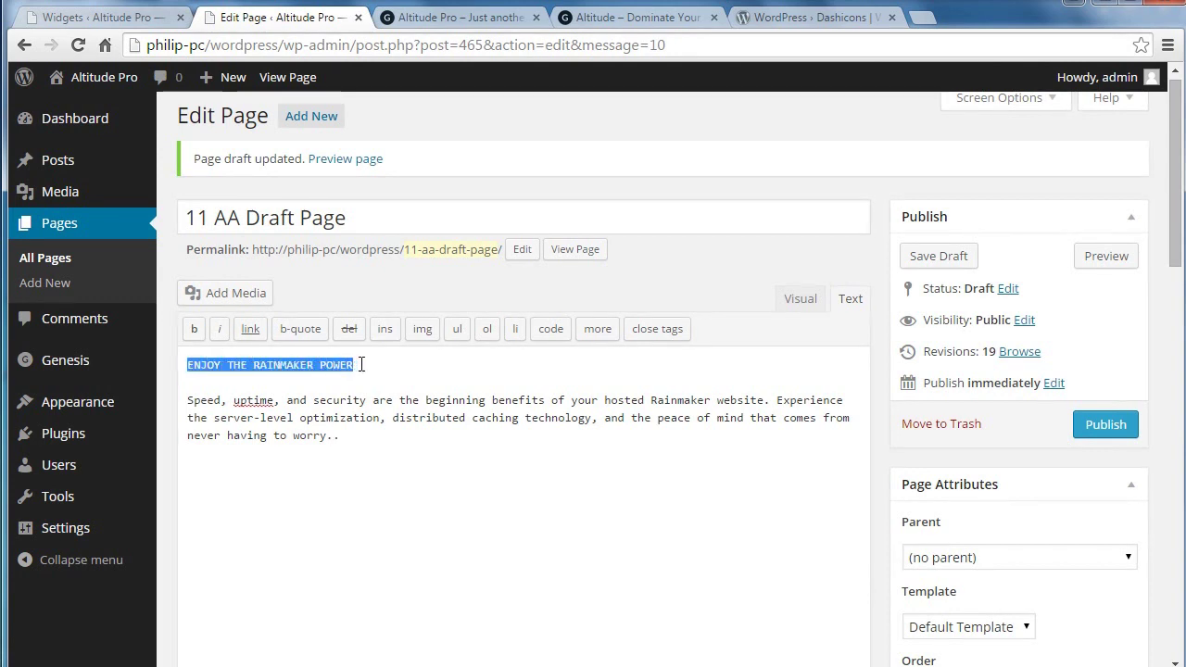
click(788, 302)
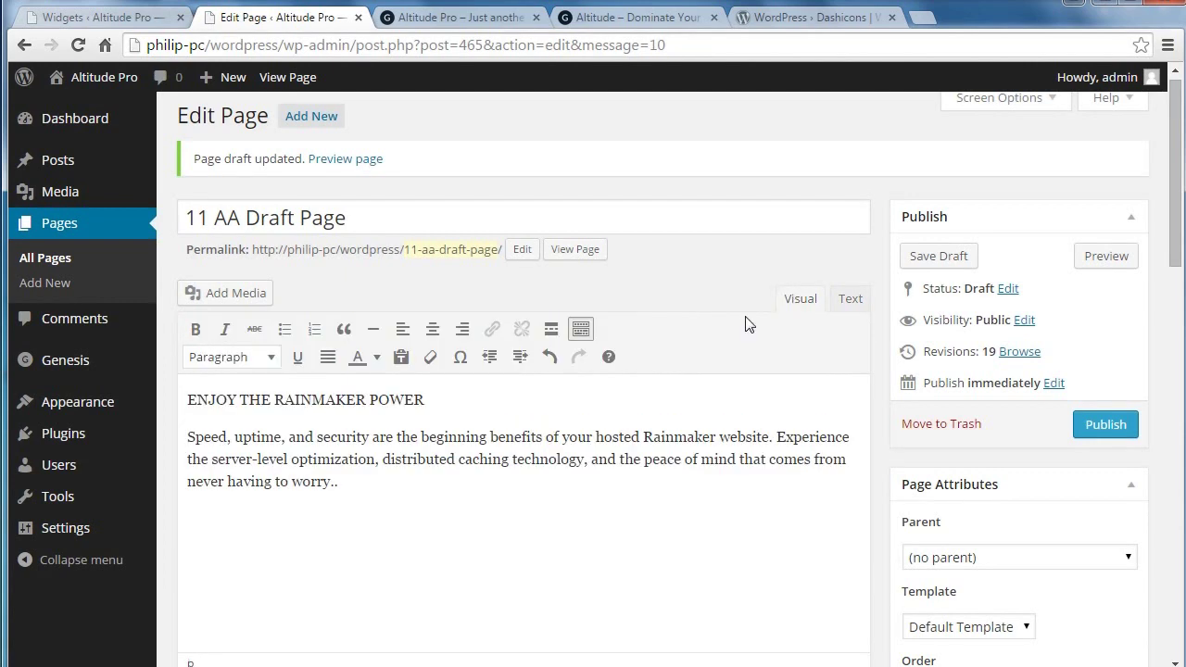
drag(429, 398, 116, 396)
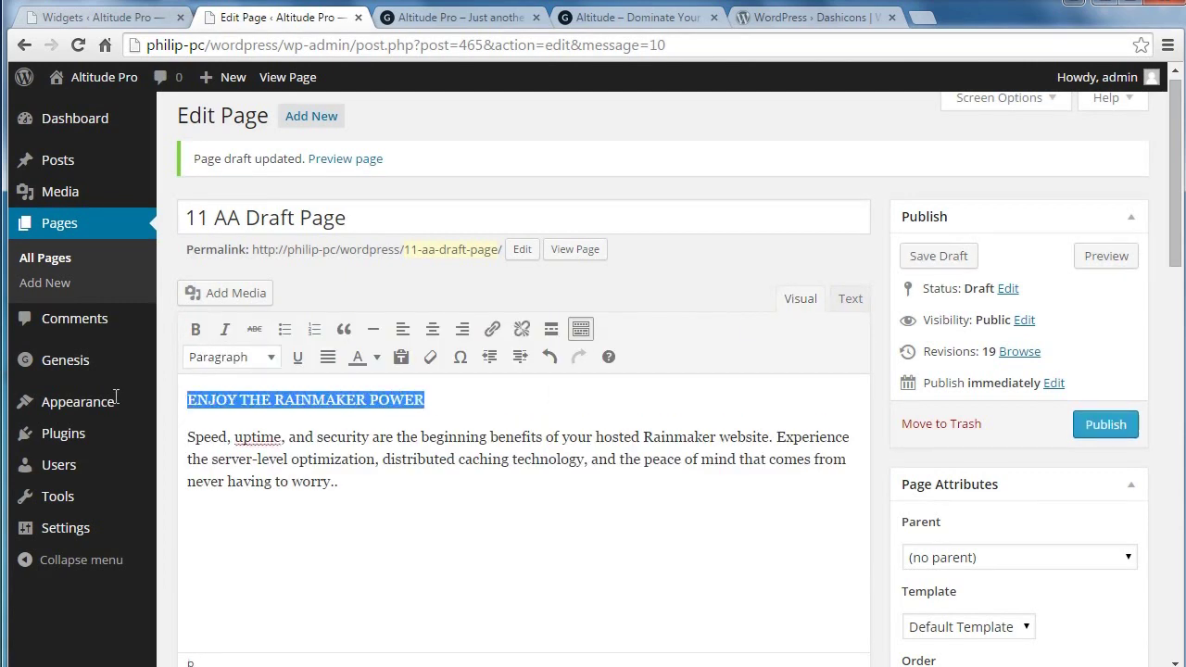
click(227, 361)
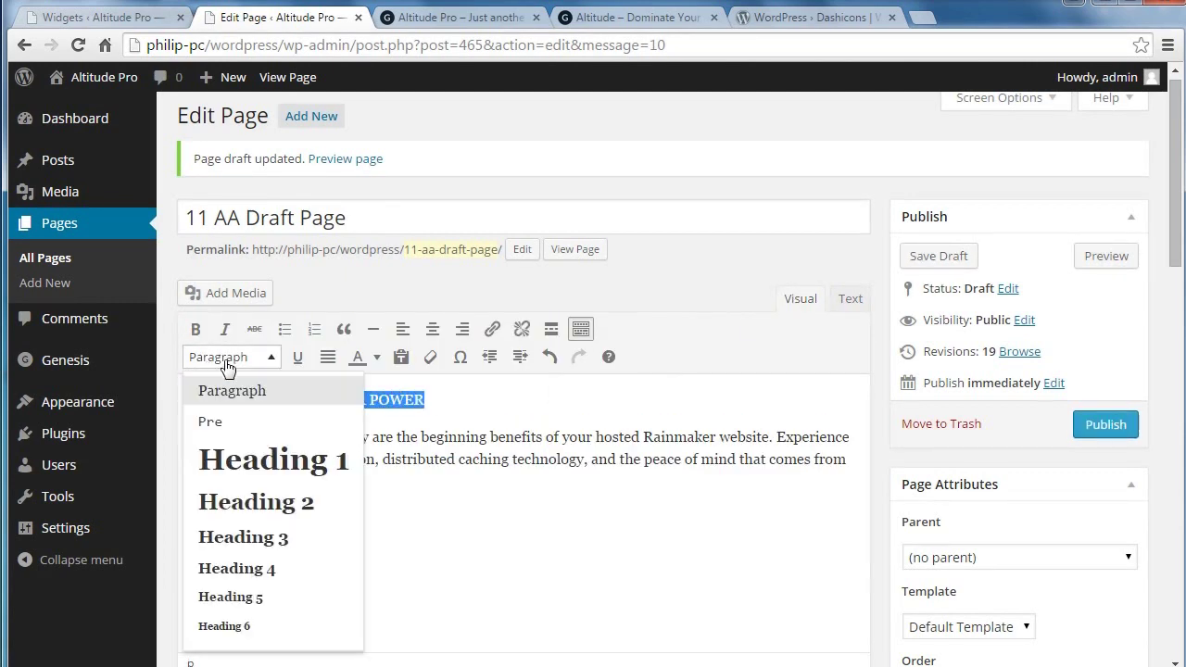
click(231, 567)
click(850, 299)
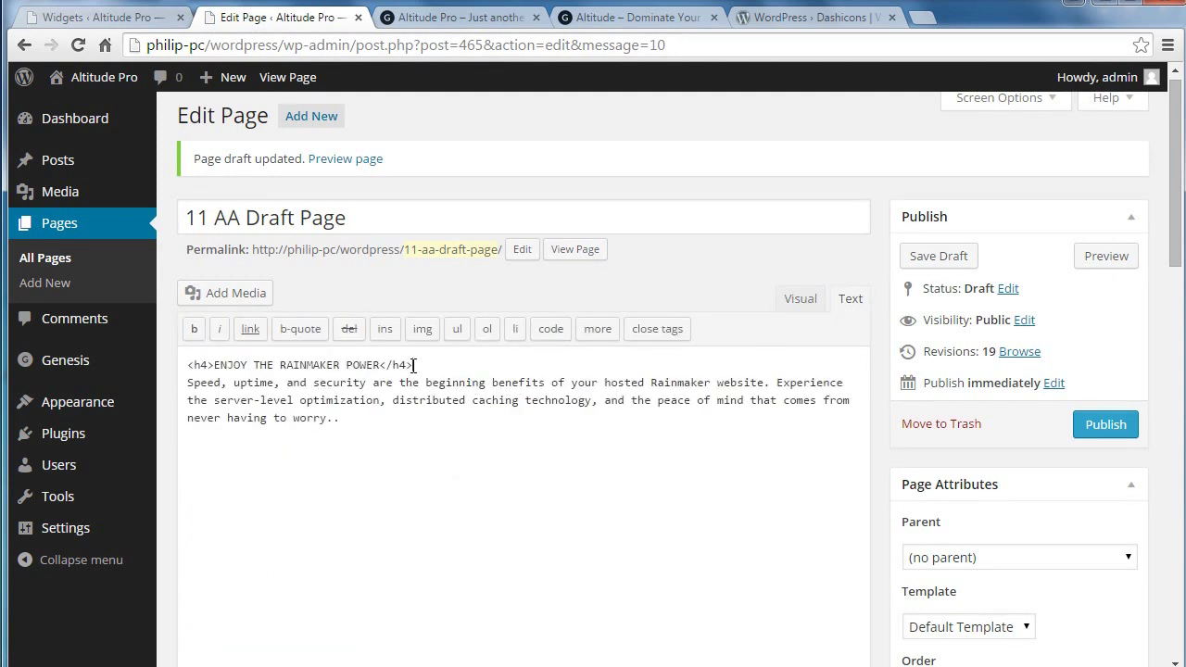
Copy the draft's complete HTML, from the h4 ENJOY THE RAINMAKER POWER heading to the end of its paragraph
double_click(414, 365)
drag(352, 422, 102, 400)
click(347, 426)
drag(348, 426, 182, 361)
right_click(256, 365)
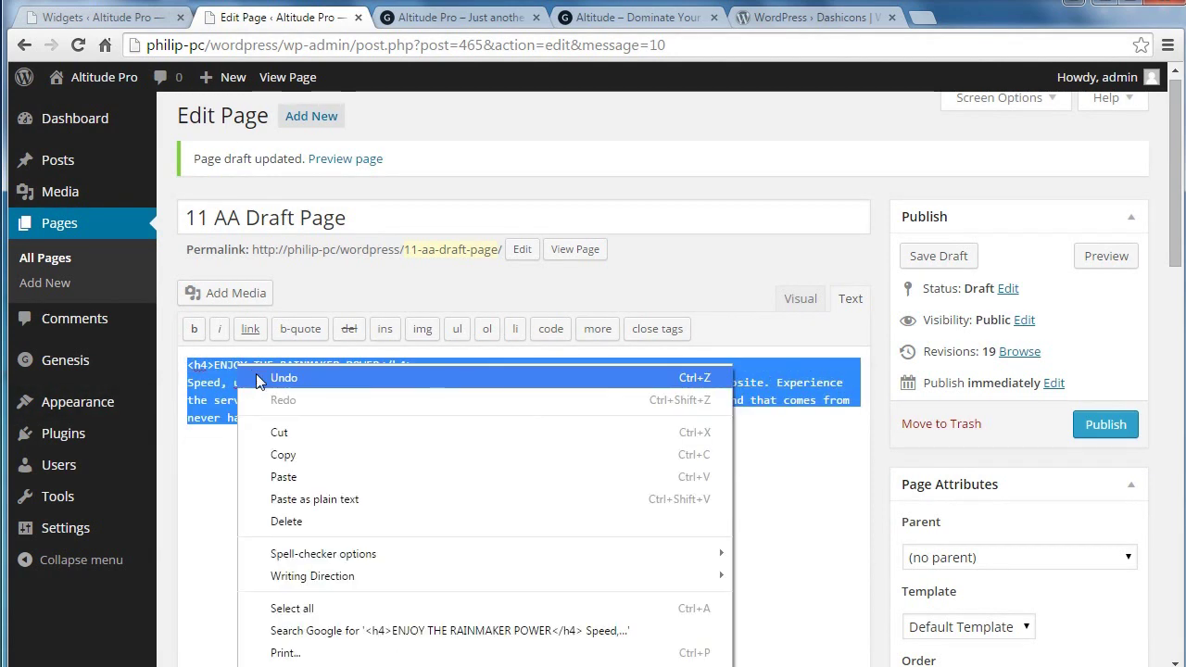
click(303, 454)
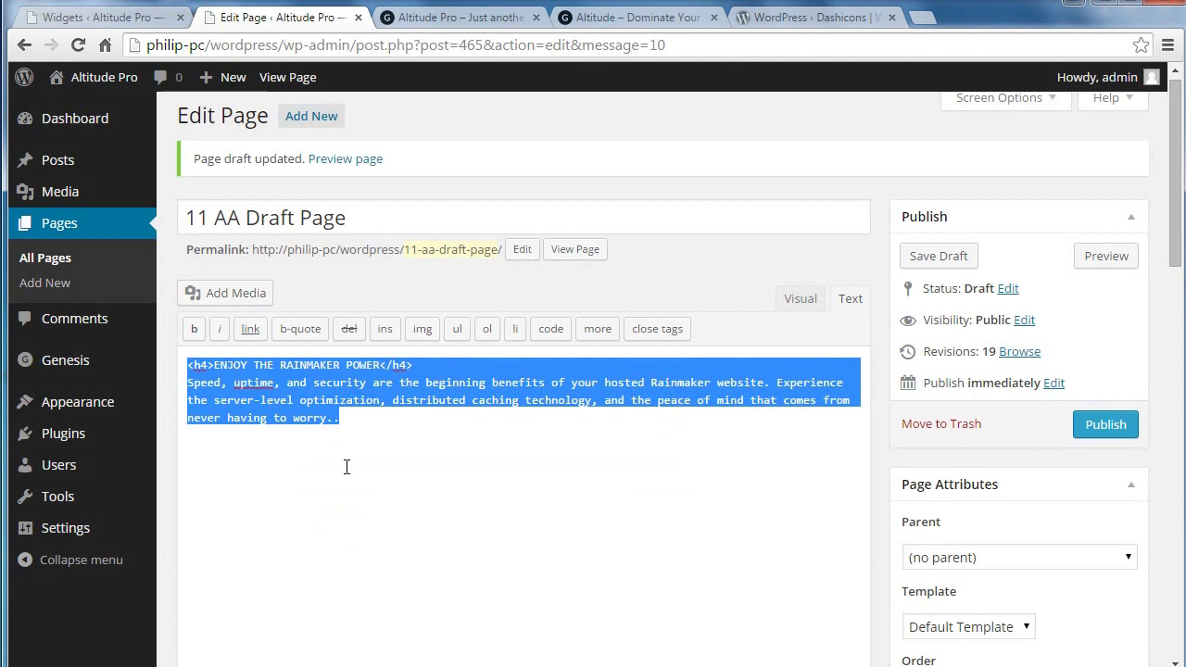
Paste the ENJOY THE RAINMAKER POWER HTML below the dashicons-dashboard span in Front Page 3's second Text widget, save it and collapse it
click(141, 18)
click(832, 175)
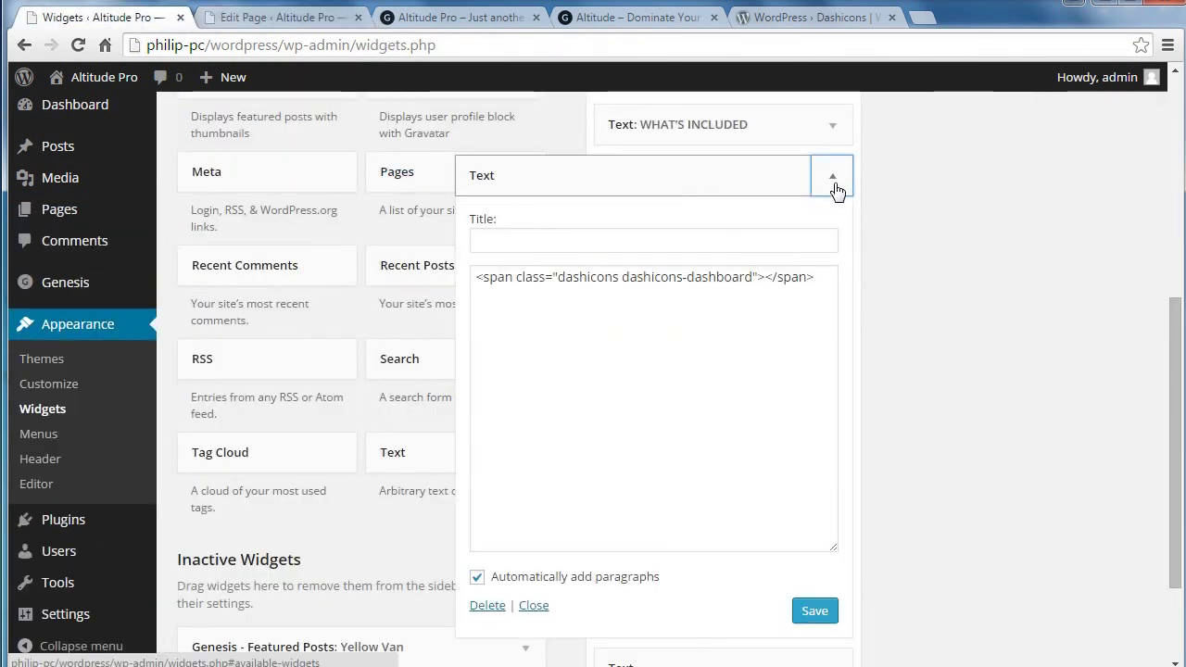
click(760, 346)
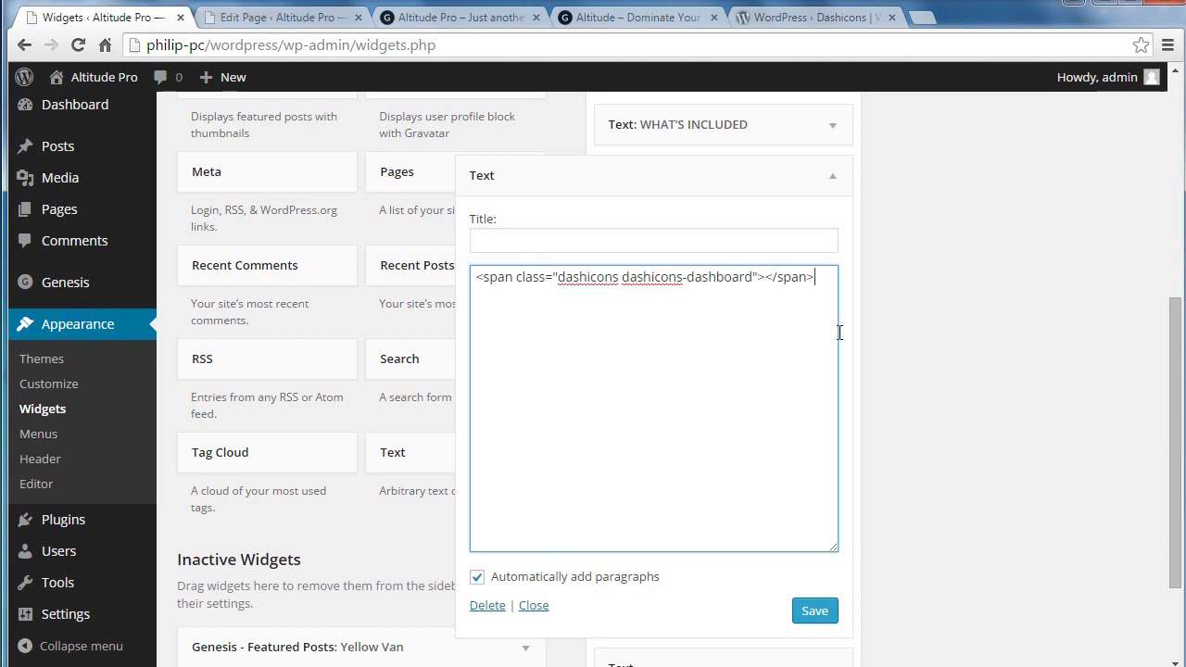
key(ctrl+v)
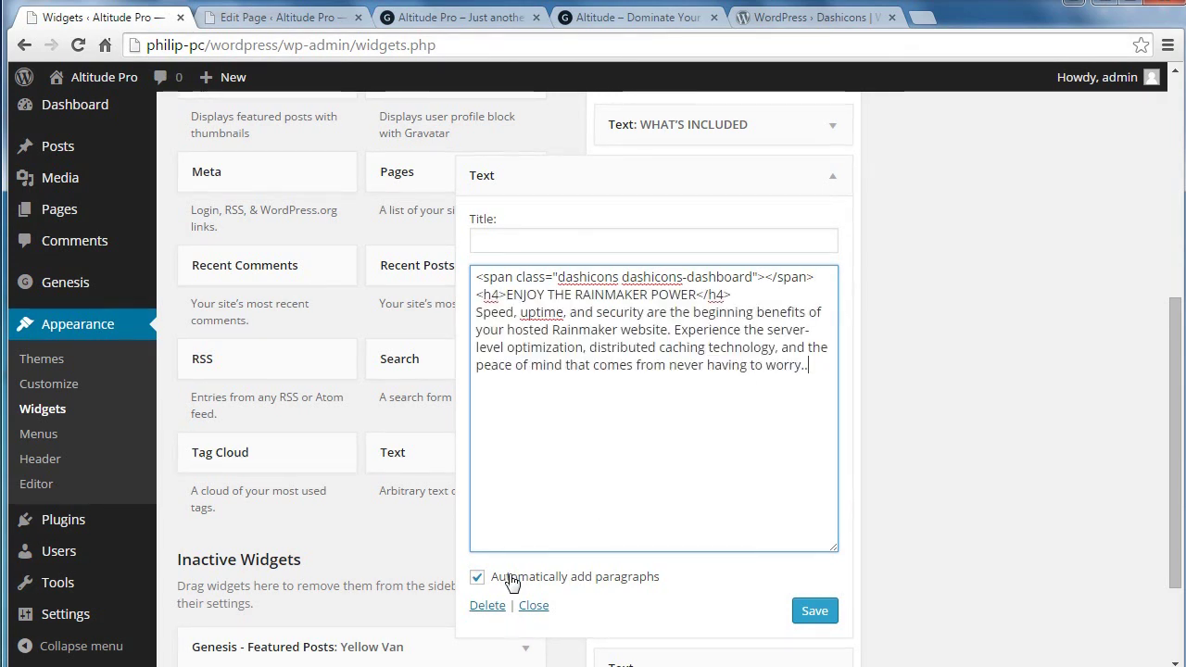
click(805, 619)
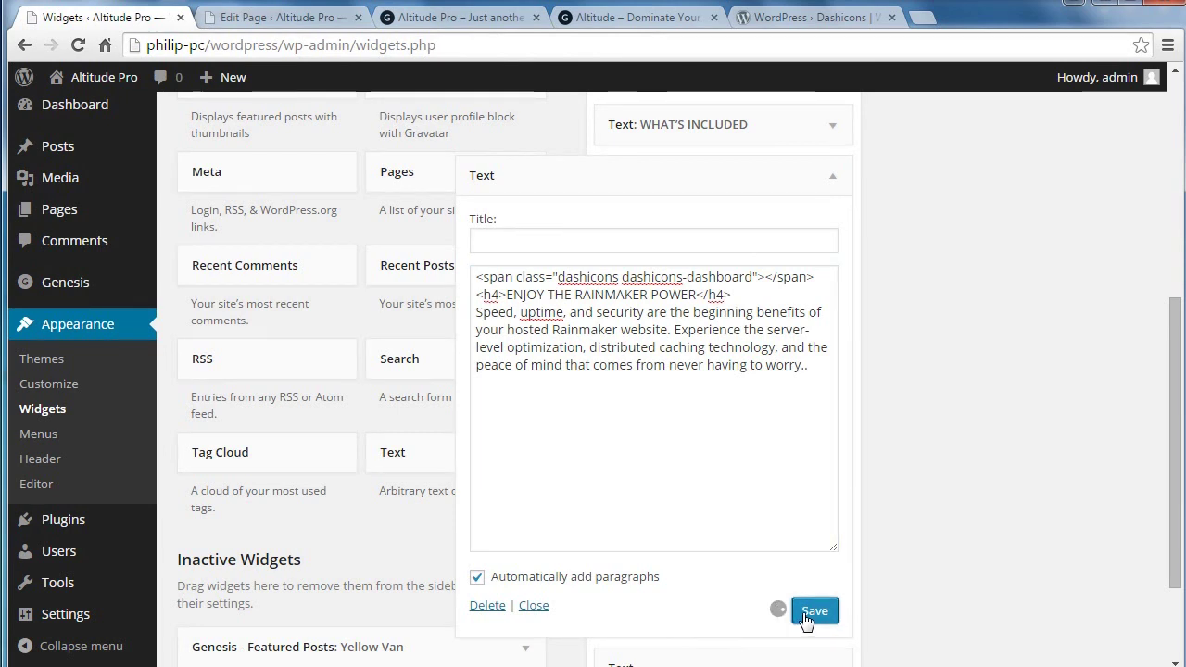
click(843, 182)
Expand Front Page 3's third Text widget, and copy THE PERFECT CONTENT FRAME heading with its paragraph from the Notepad text file
click(840, 229)
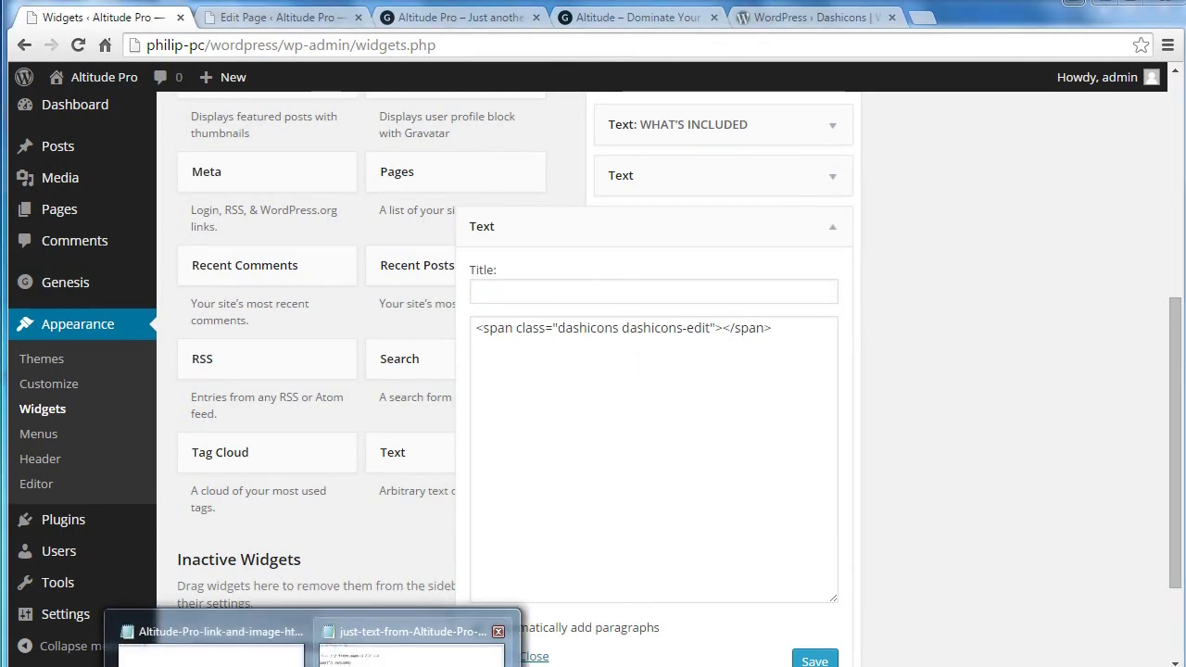
click(402, 640)
drag(19, 437, 875, 527)
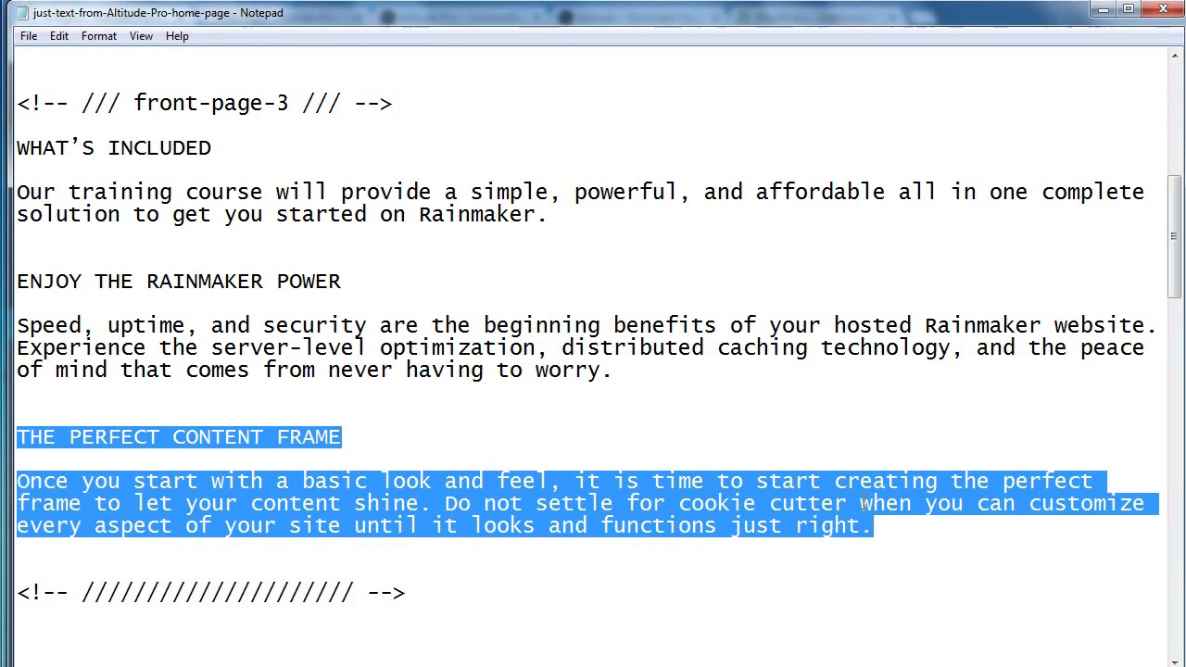
right_click(875, 526)
click(896, 563)
Replace the content of 11 AA Draft Page with THE PERFECT CONTENT FRAME text and show it in the visual editor
key(alt+Tab)
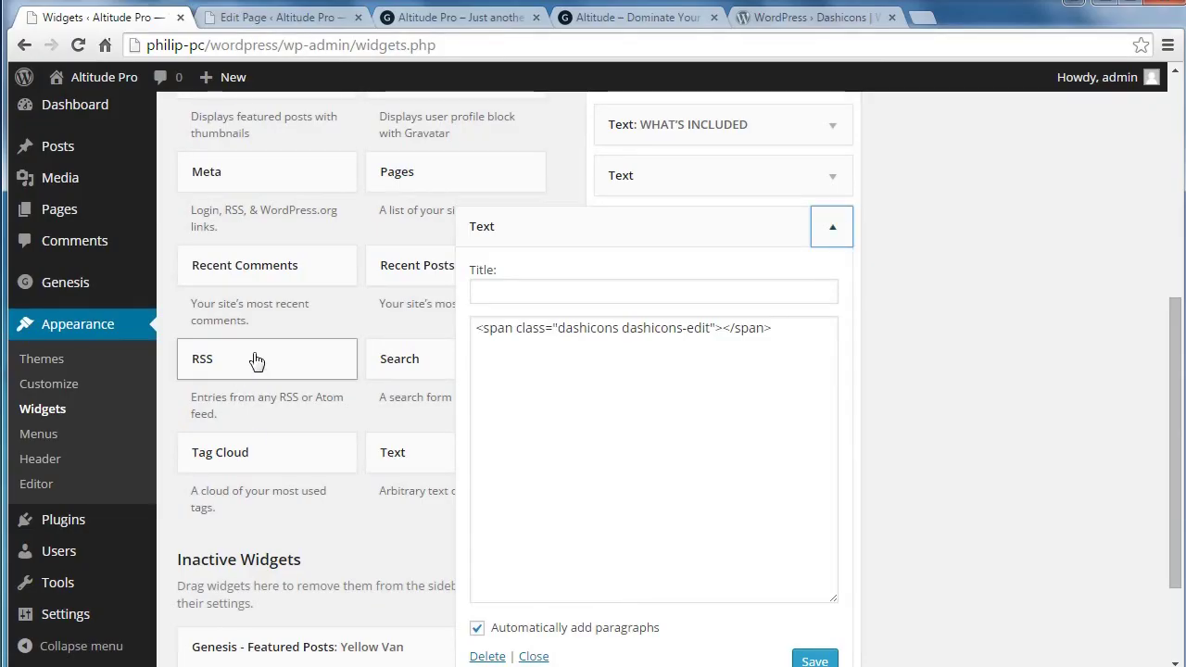
click(241, 18)
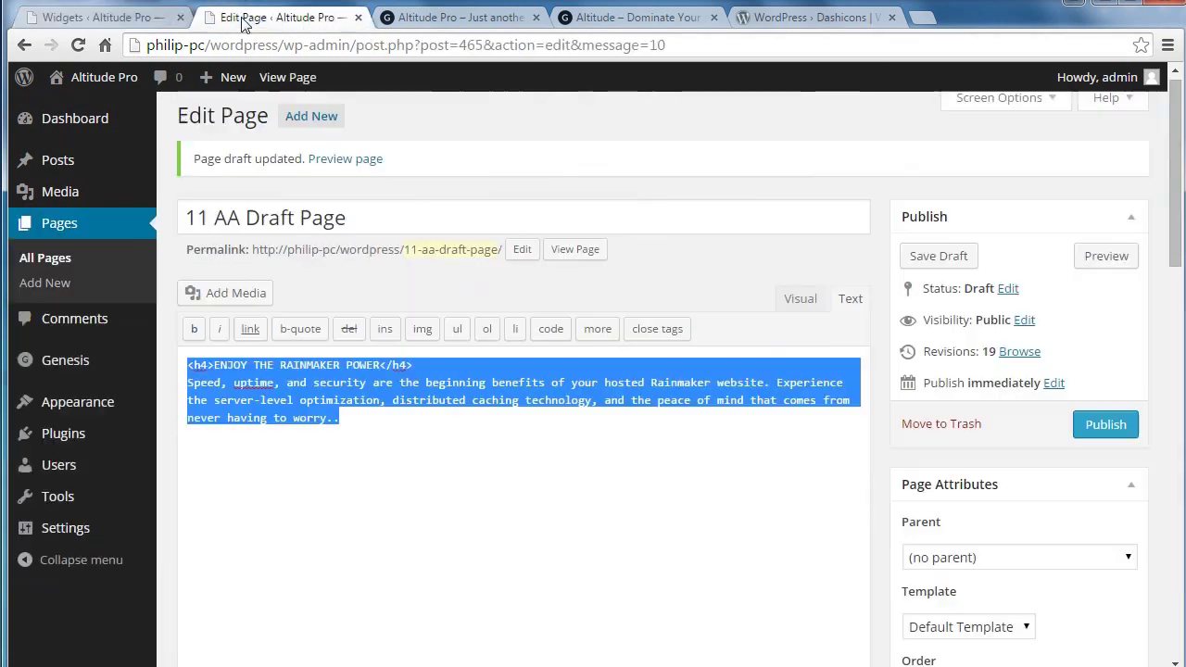
key(BackSpace)
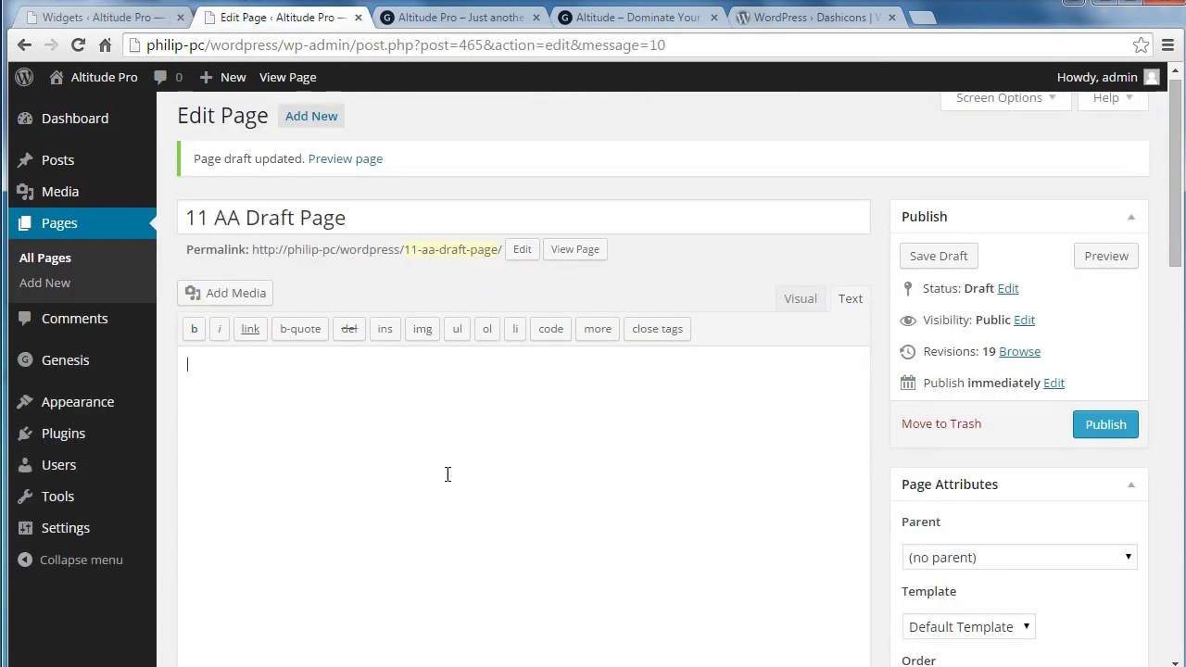
key(ctrl+v)
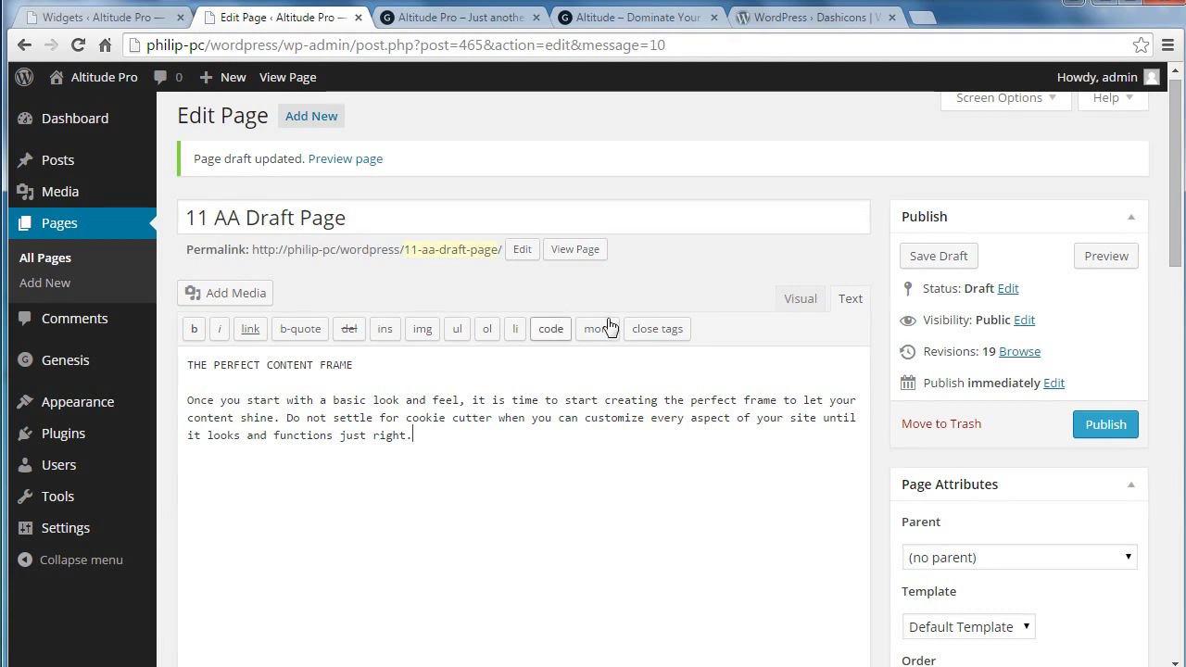
click(799, 299)
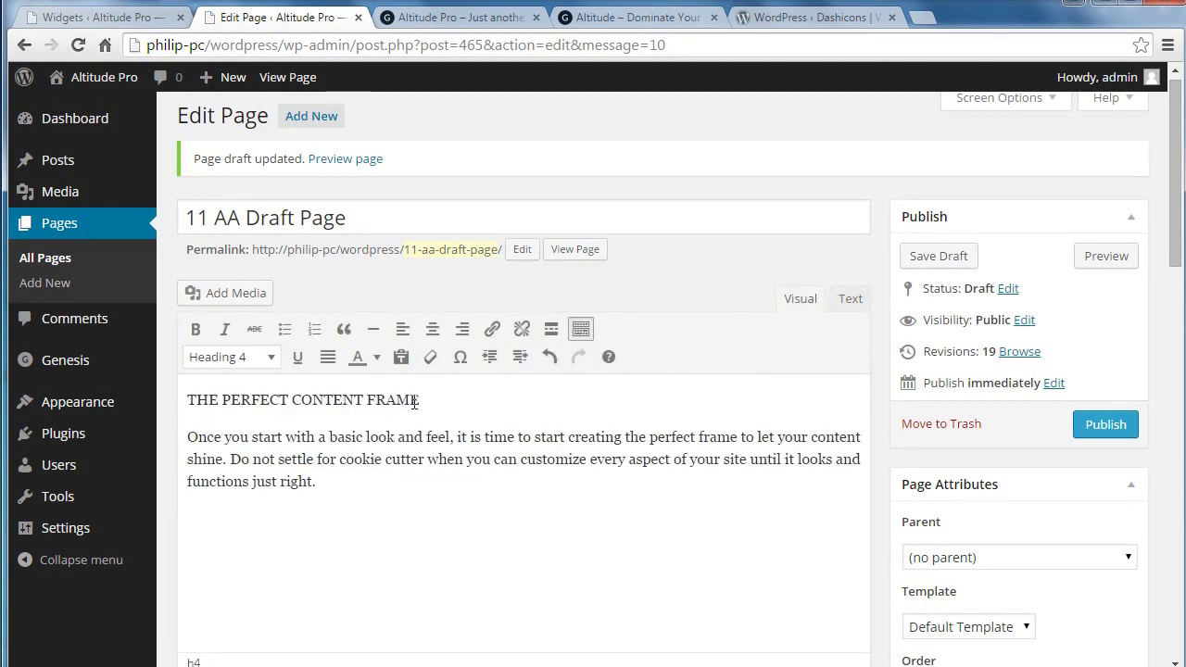
Format the THE PERFECT CONTENT FRAME line in the draft page as Heading 4
drag(429, 401, 189, 393)
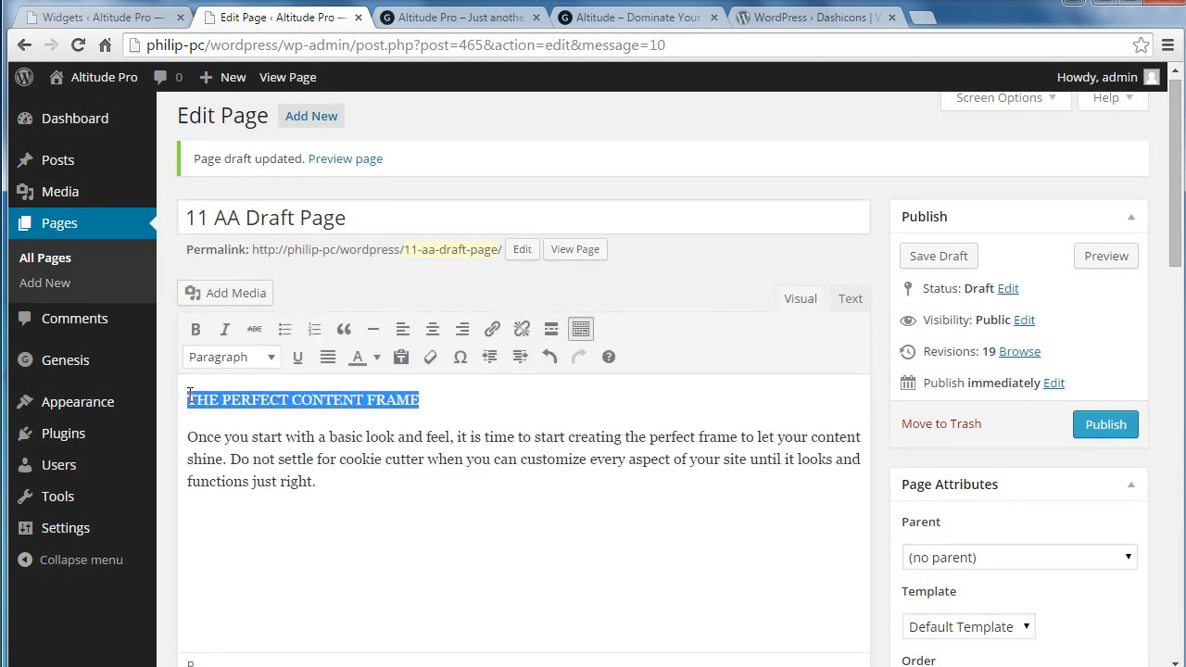
click(220, 358)
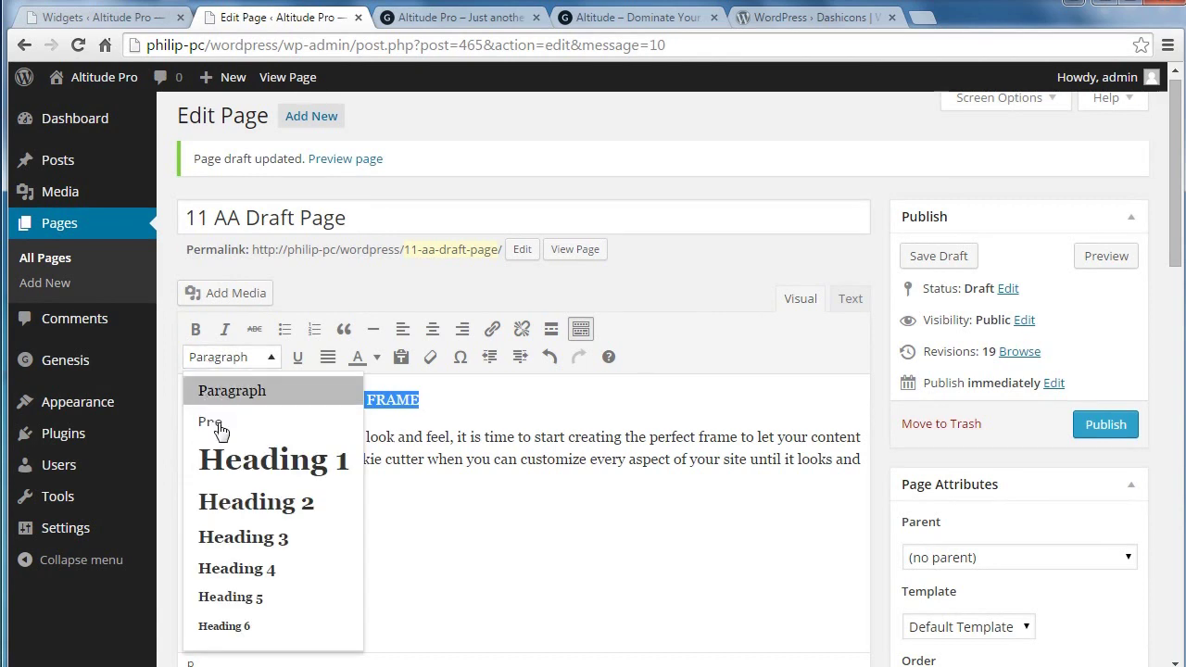
click(228, 570)
Show the draft as HTML and copy all of it, from the h4 THE PERFECT CONTENT FRAME heading to the end of its paragraph
click(849, 300)
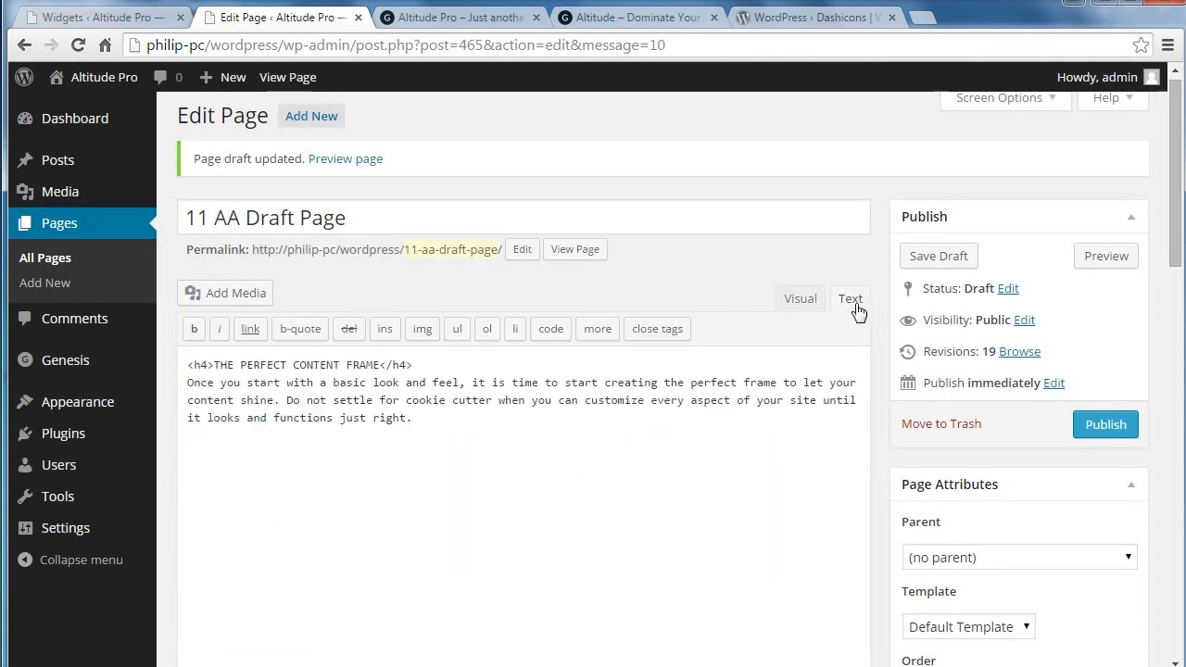
drag(416, 419, 198, 362)
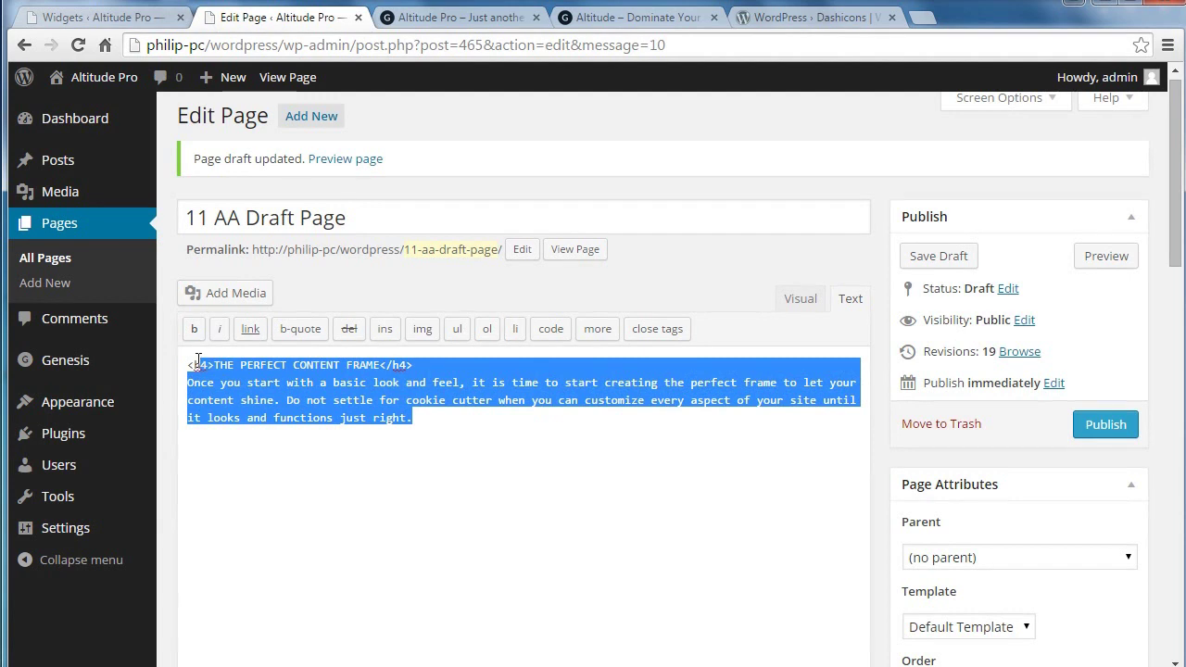
right_click(198, 364)
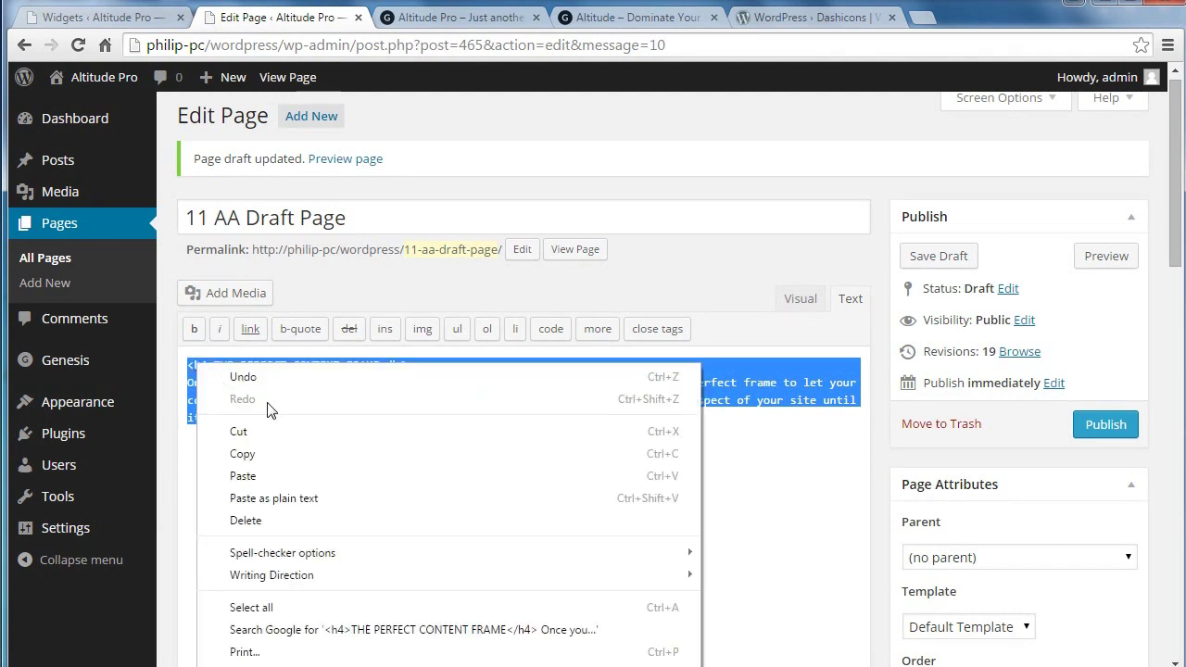
click(263, 453)
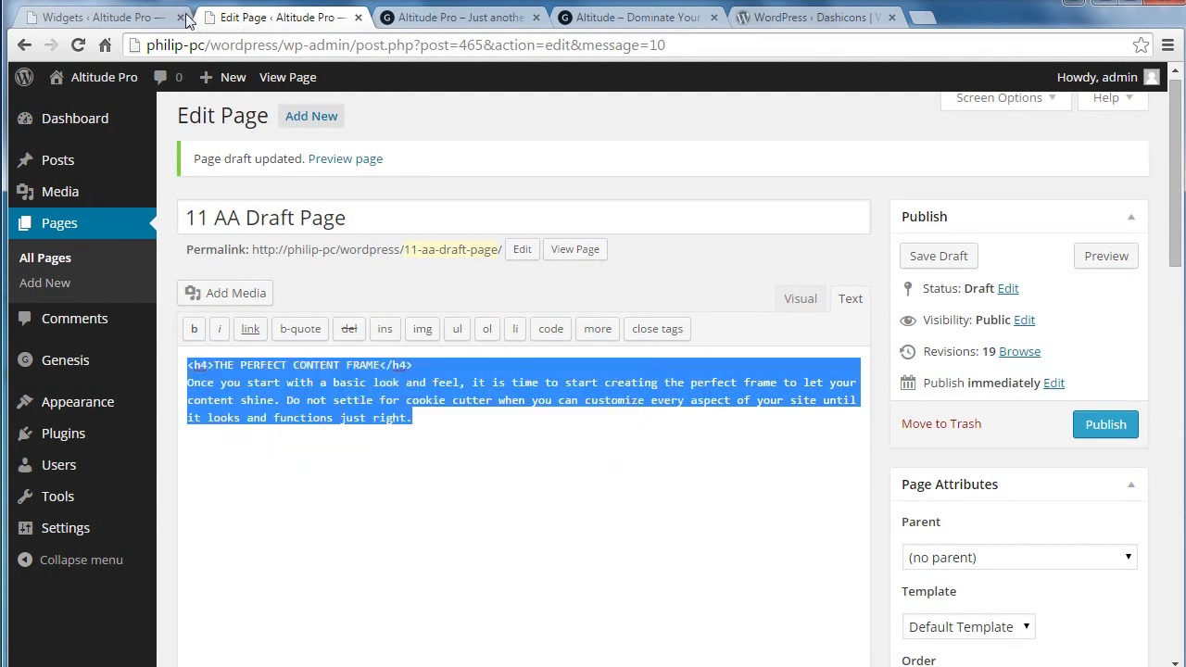
Paste the THE PERFECT CONTENT FRAME HTML below the dashicons-edit span in Front Page 3's third Text widget and save it
click(145, 18)
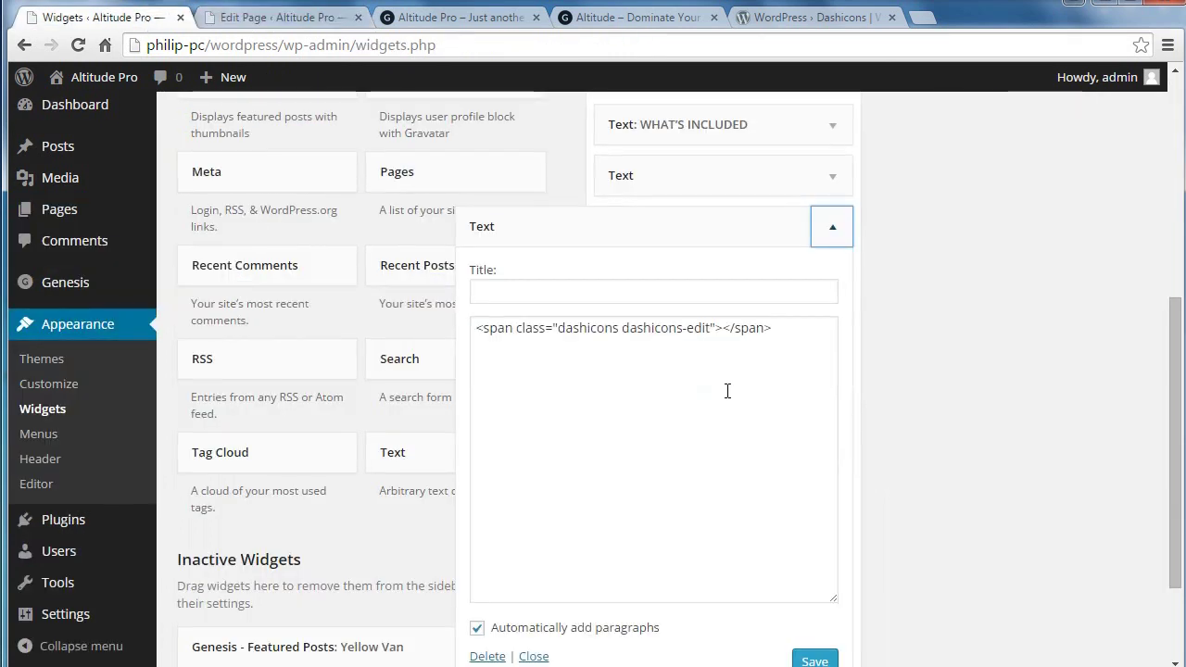
click(786, 343)
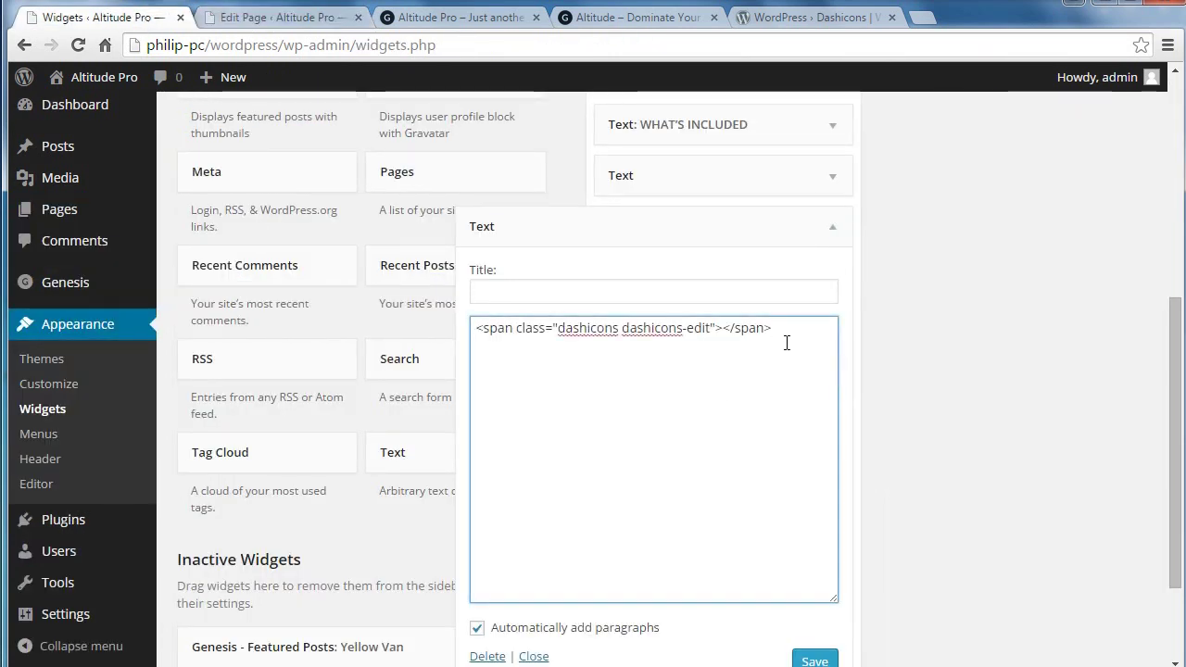
key(ctrl+v)
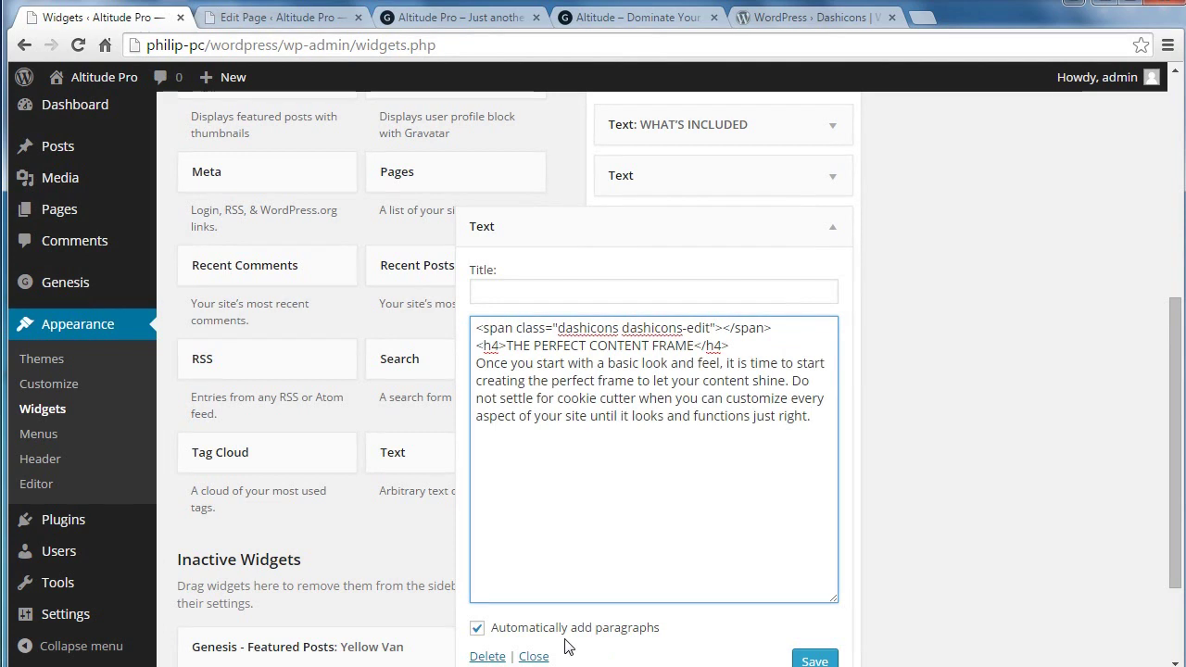
click(814, 660)
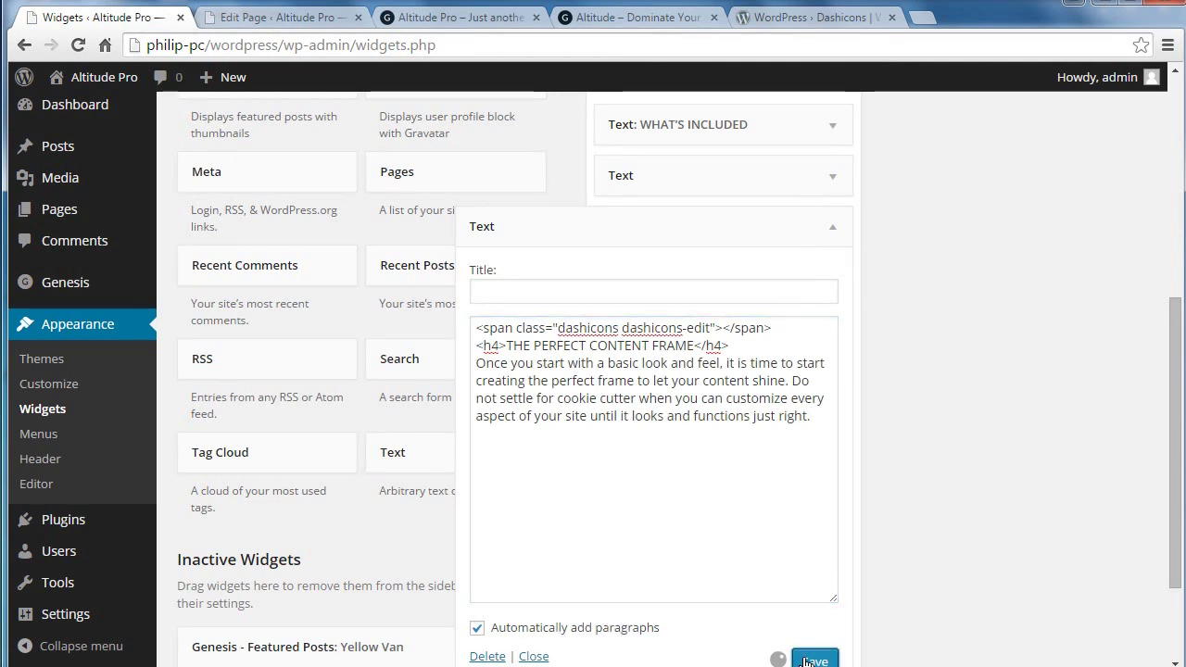
Reload the Altitude Pro home page to check the WHAT'S INCLUDED section, and close the Dashicons page
click(435, 19)
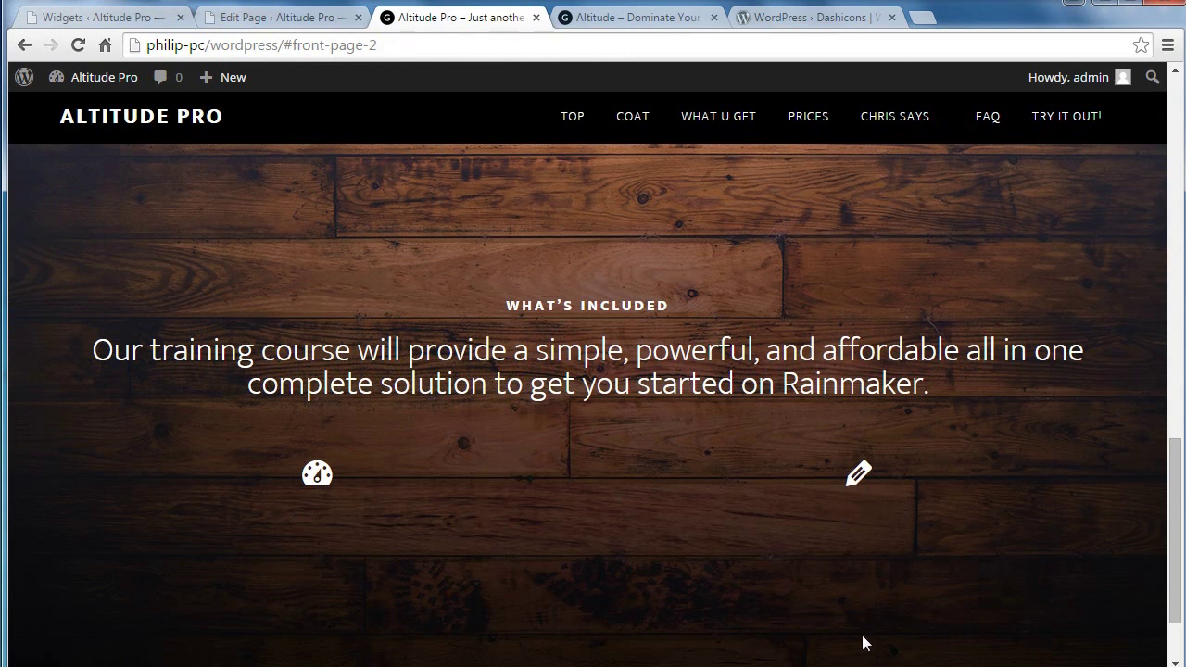
click(78, 45)
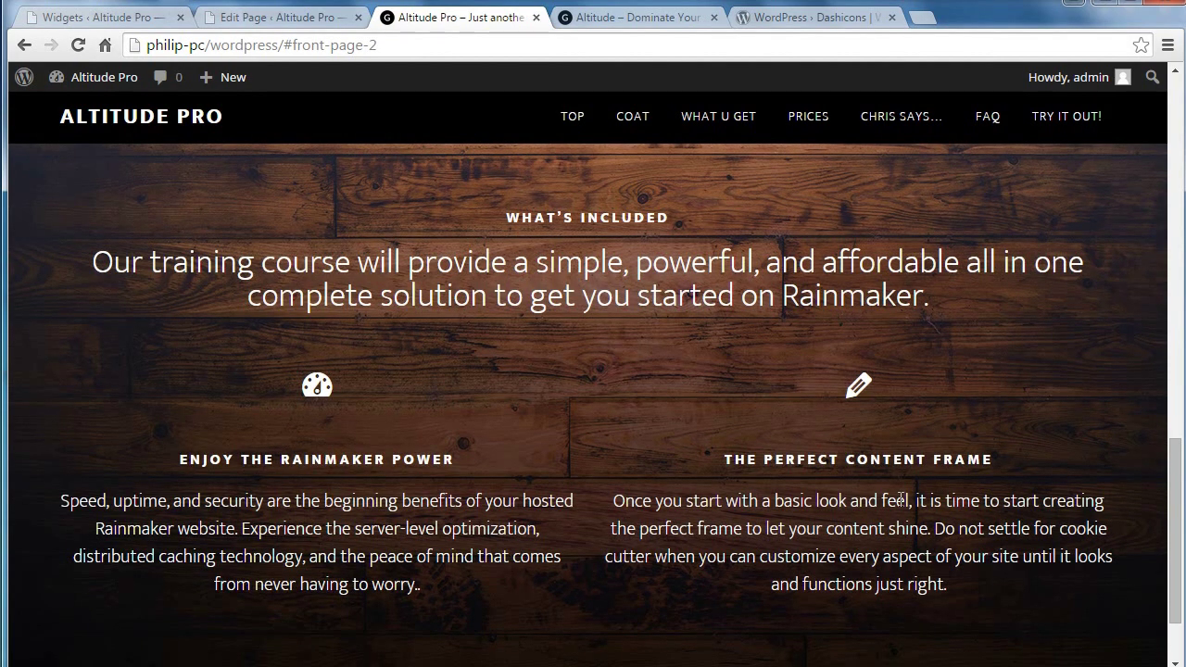
click(892, 17)
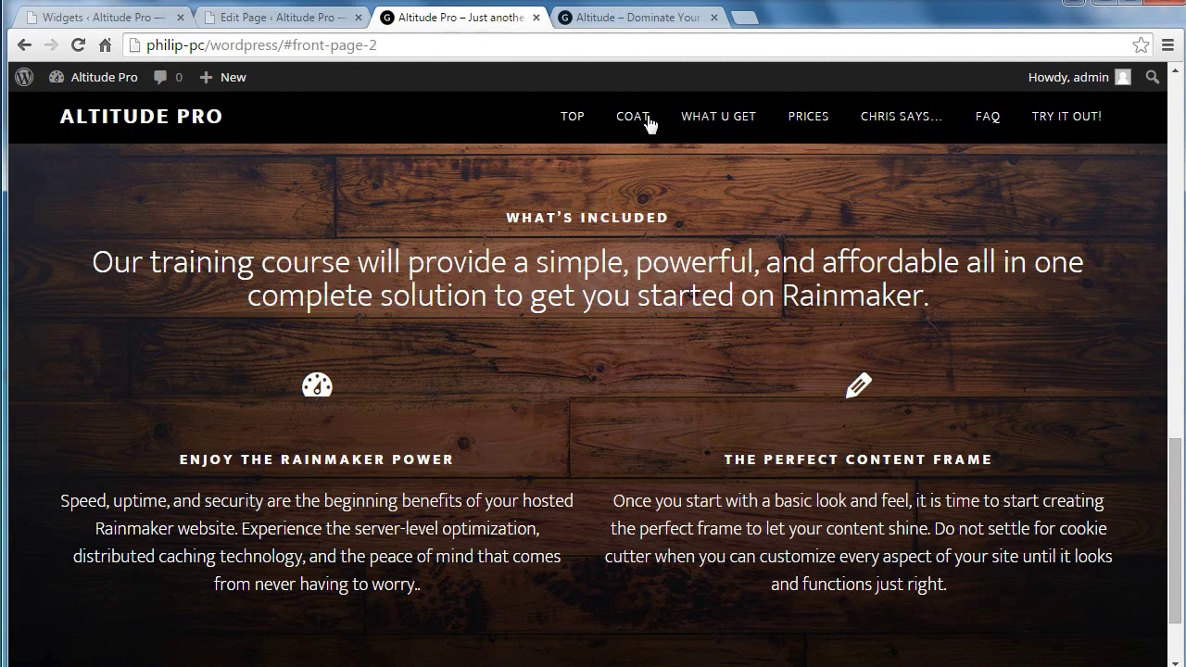
Review the demo site's Course Pricing section, and copy the COURSE PRICING title with its introductory sentence from front-page-4 in the Notepad text file
click(649, 18)
drag(1180, 250, 1182, 347)
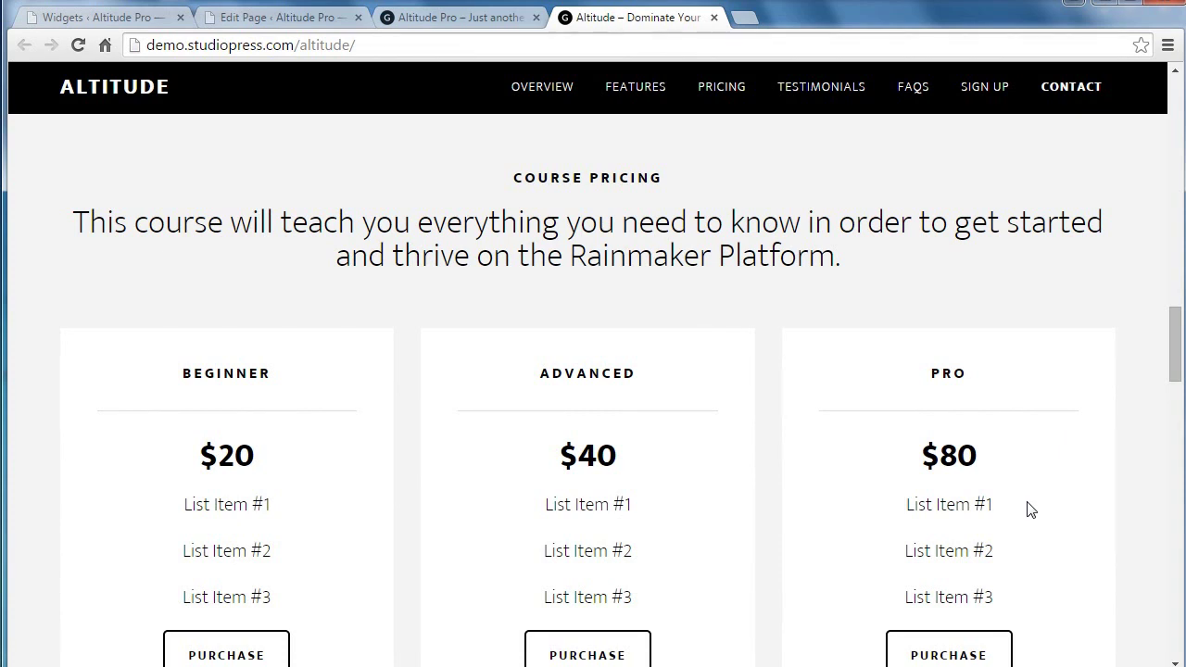
drag(513, 178, 731, 250)
click(417, 215)
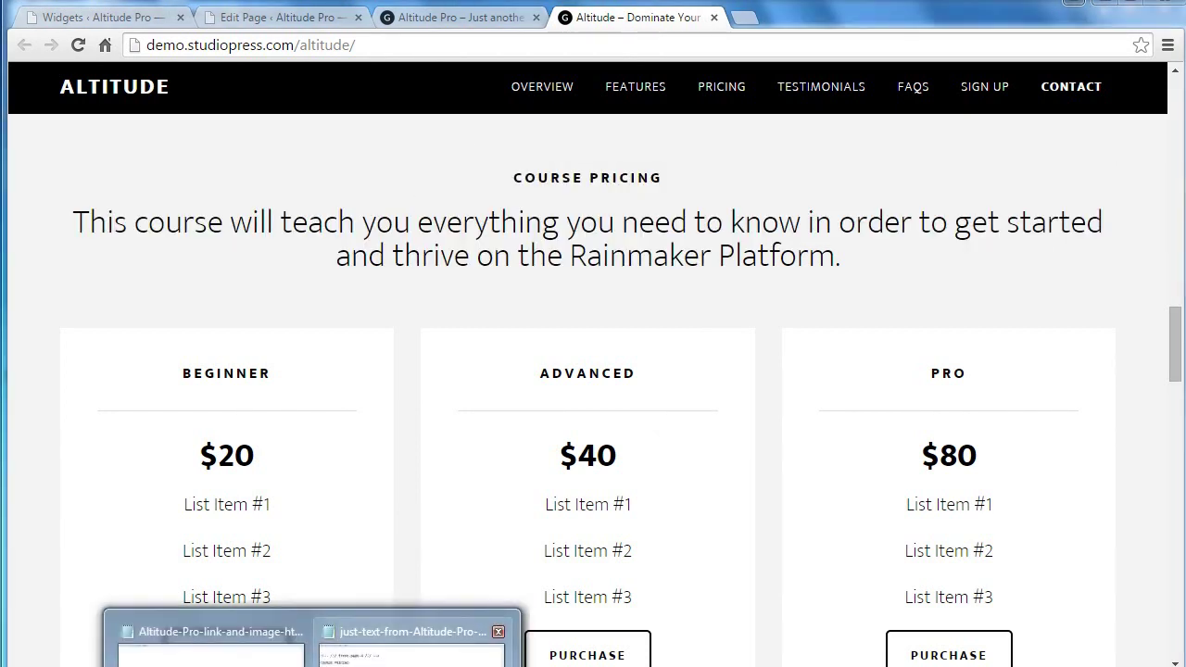
click(413, 639)
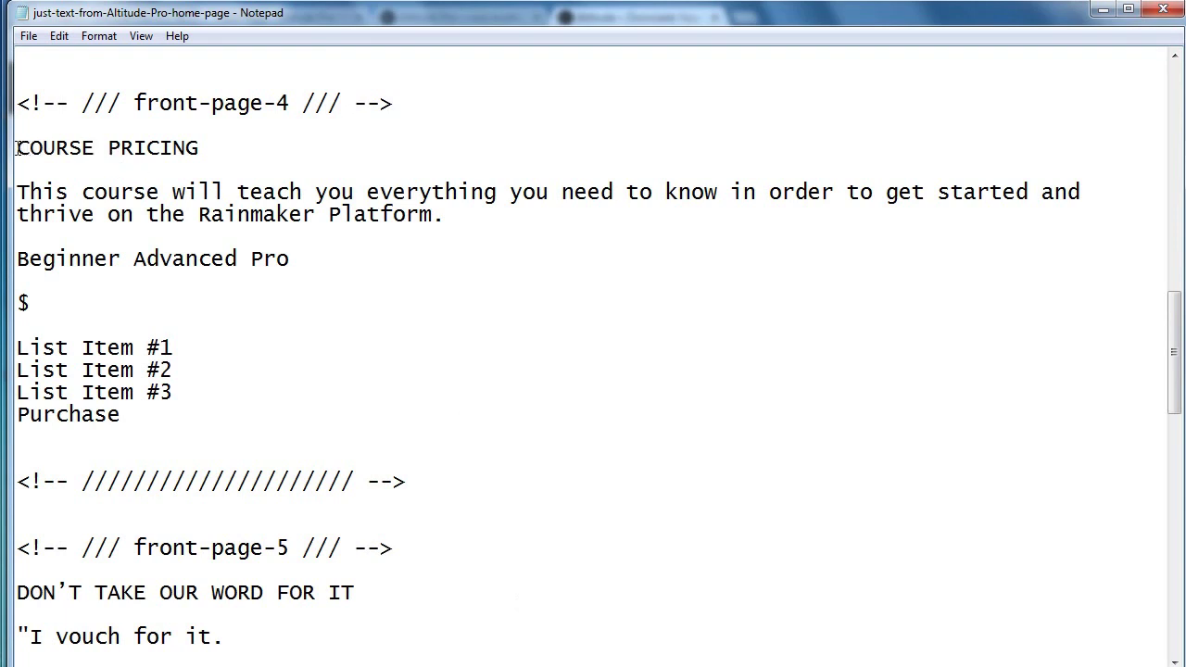
drag(17, 149, 448, 223)
right_click(425, 196)
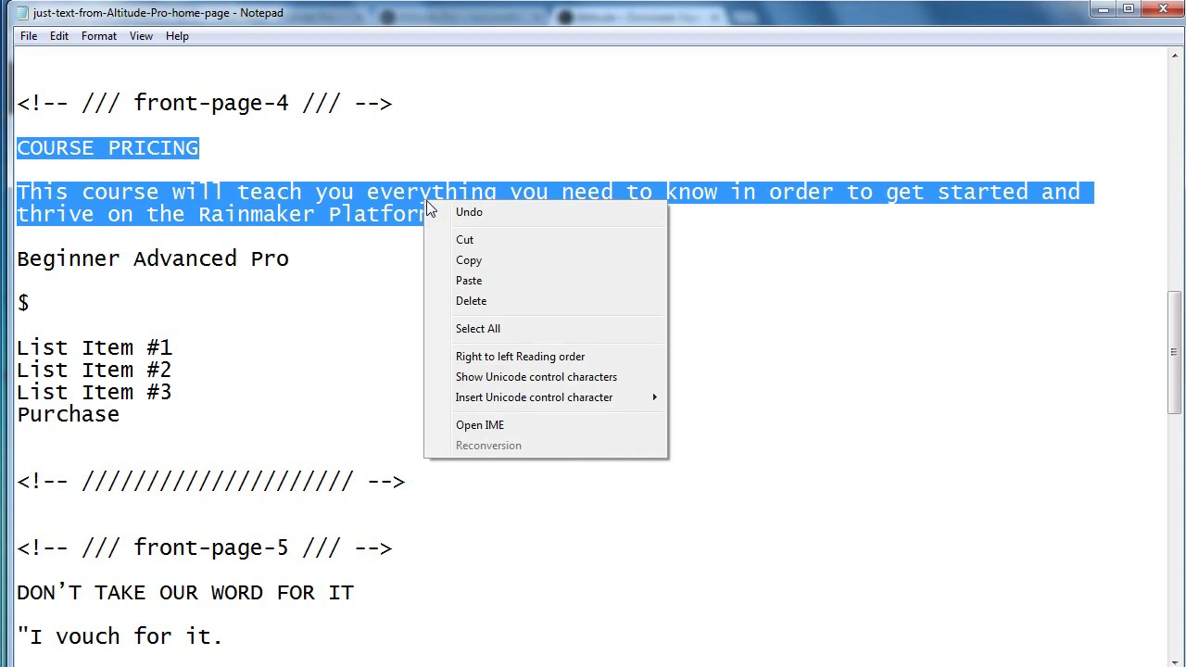
click(476, 262)
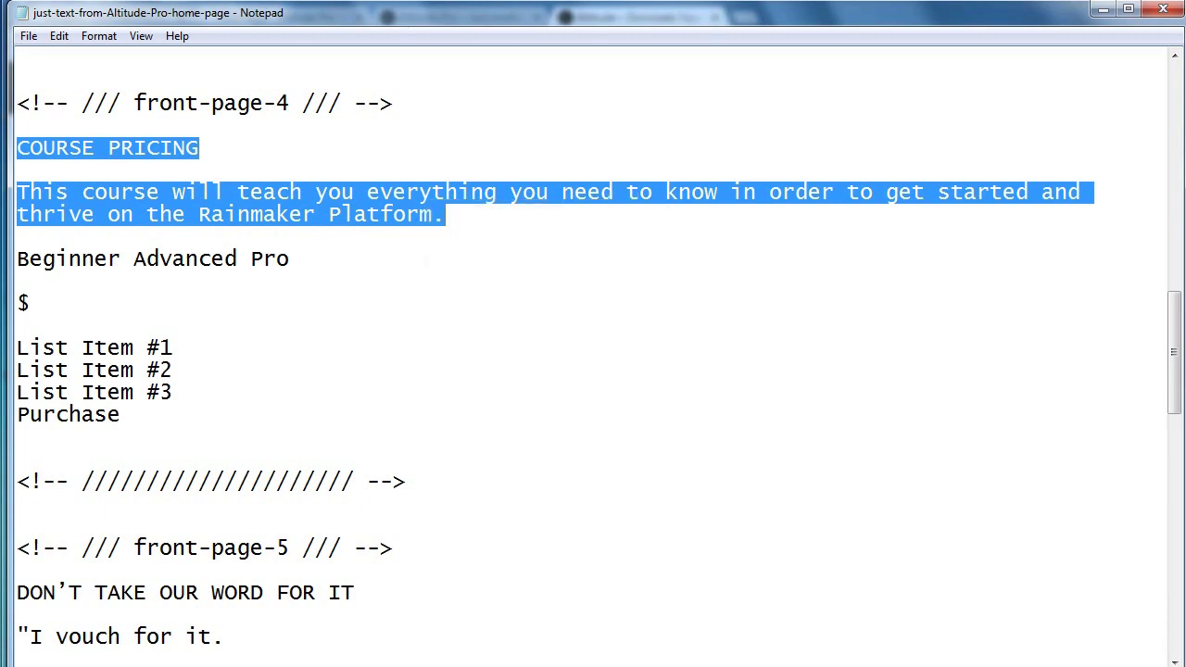
Switch to Chrome and replace the draft page's content with the copied COURSE PRICING heading and course description
key(alt+Tab)
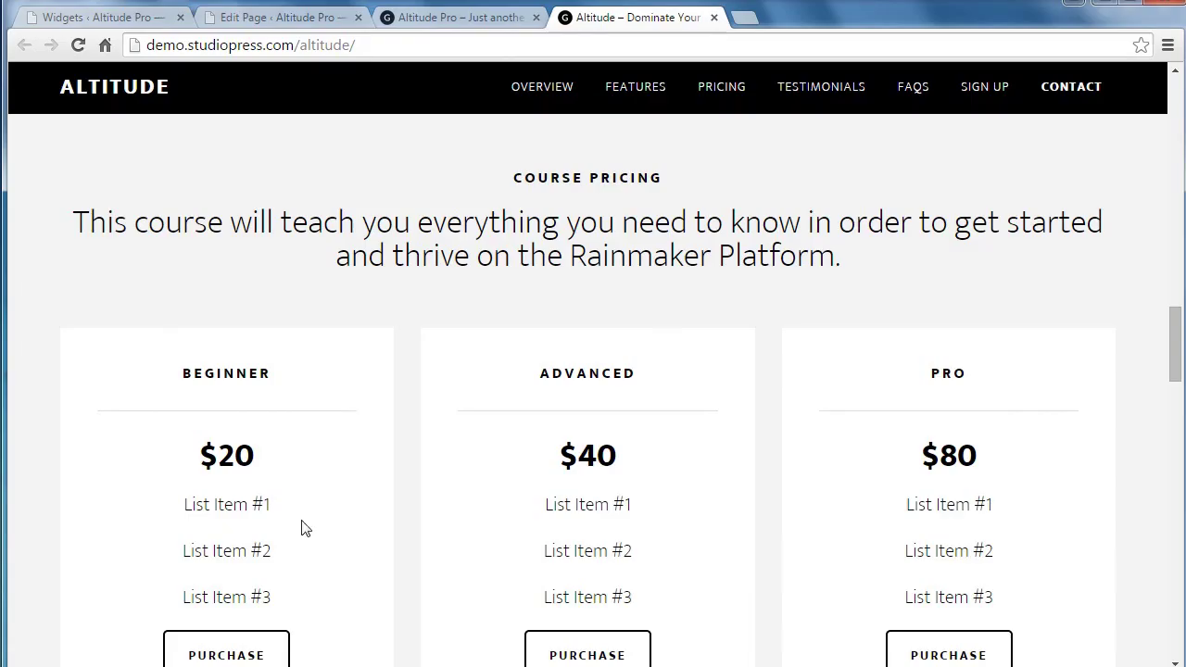
click(236, 28)
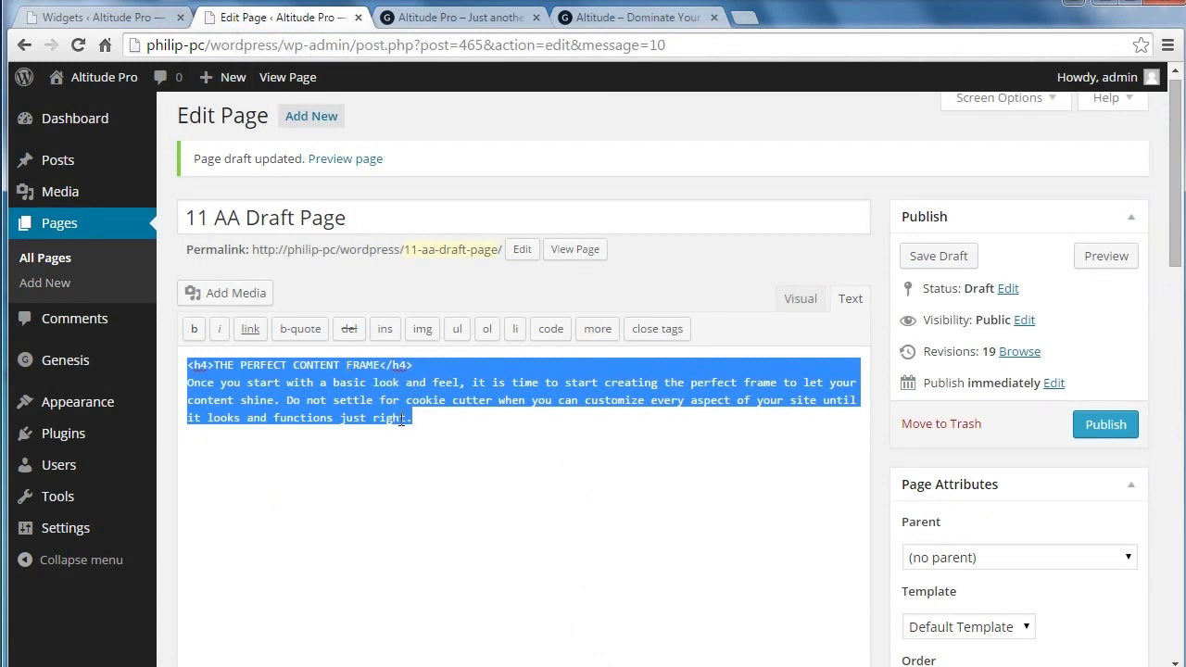
key(Delete)
key(ctrl+v)
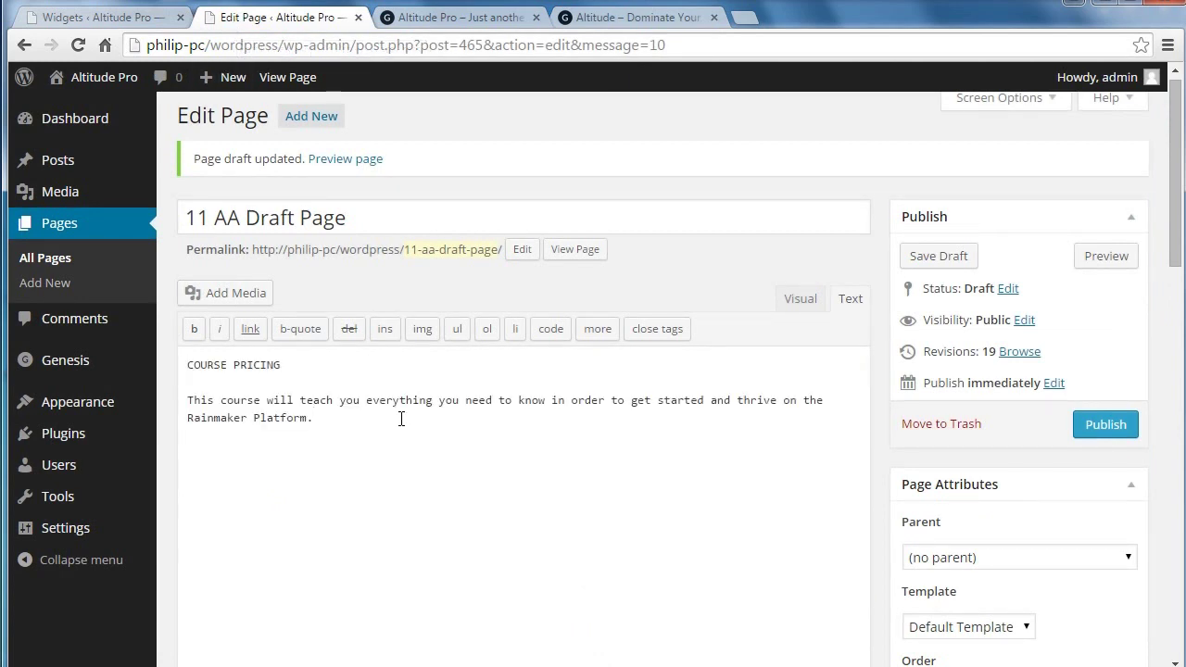
Format COURSE PRICING as Heading 4 and the course description below it as Heading 2
click(800, 300)
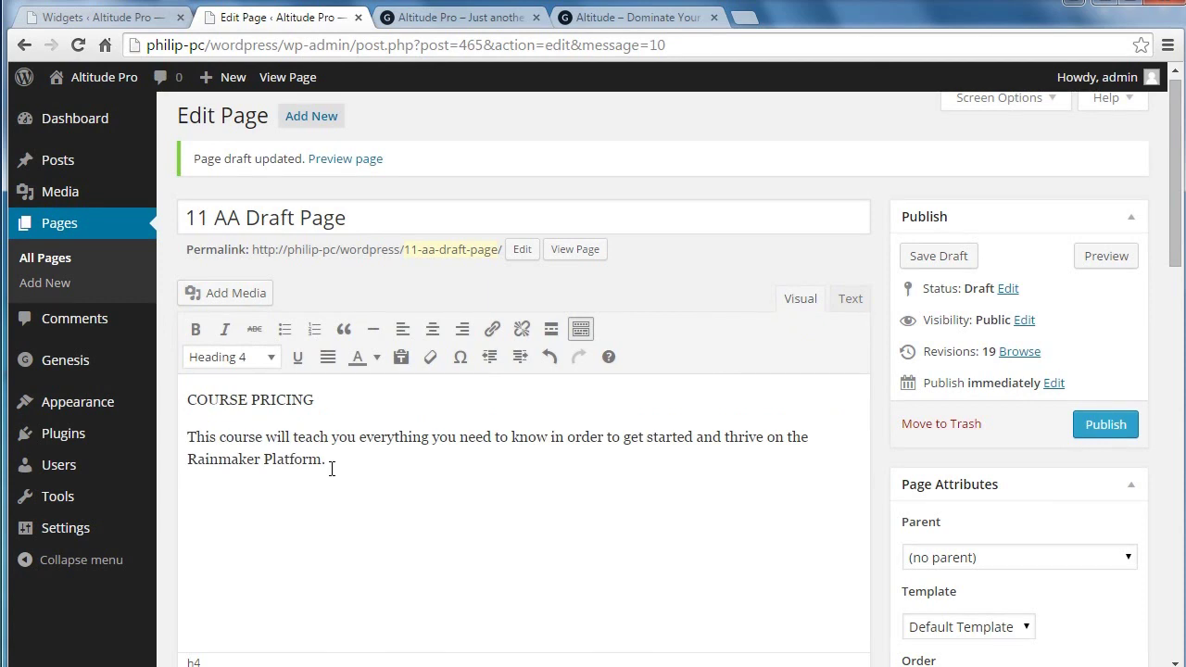
drag(315, 397, 185, 399)
click(239, 361)
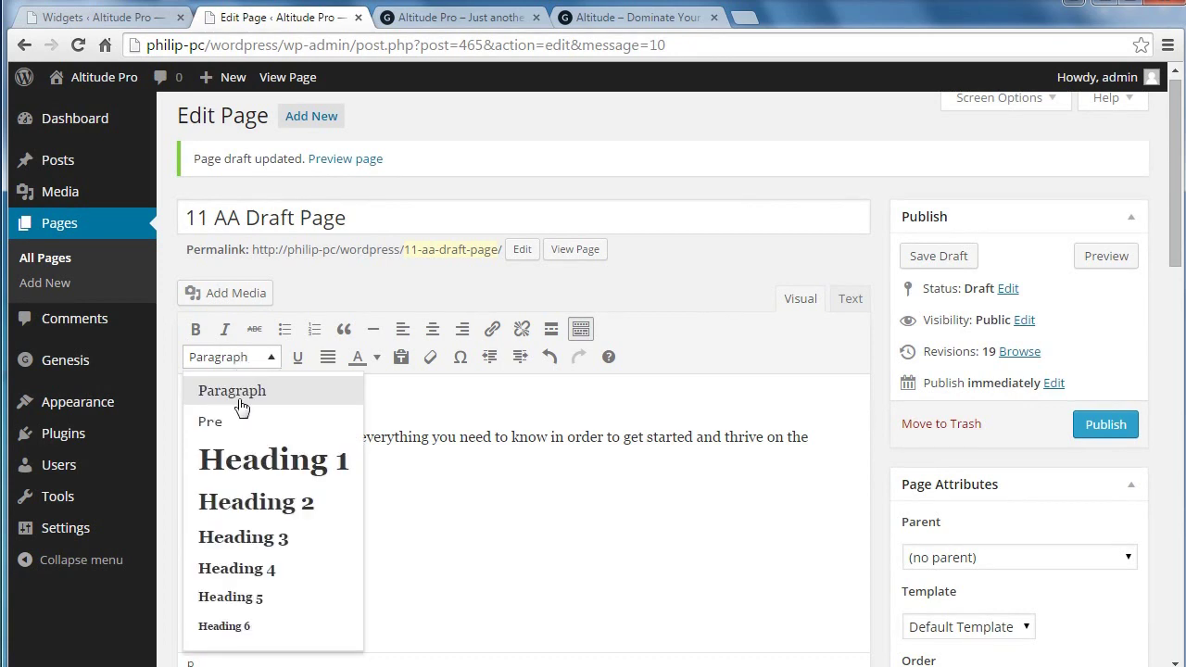
click(239, 567)
drag(327, 470, 187, 442)
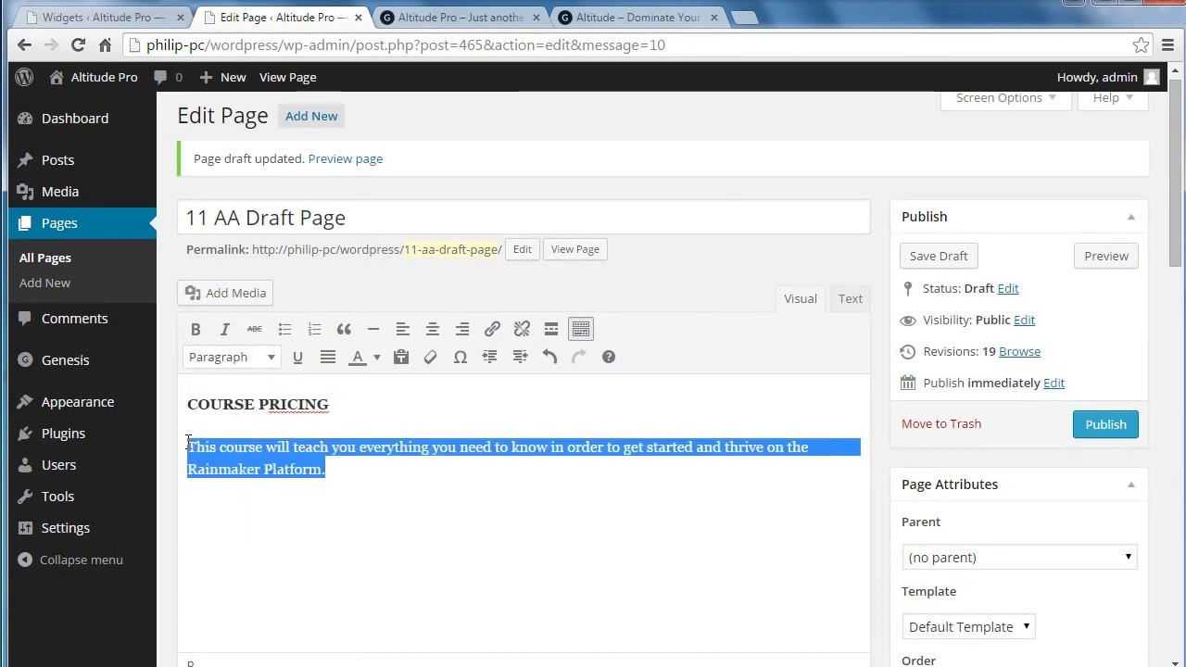
click(243, 361)
click(243, 503)
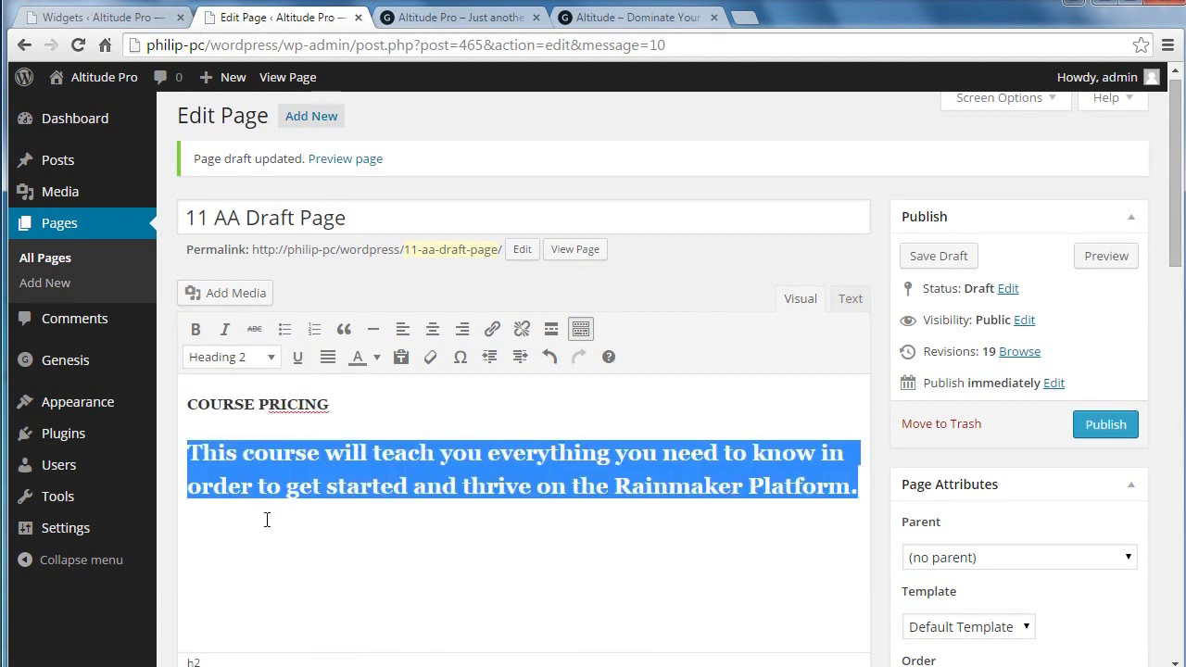
click(508, 559)
Copy the HTML source of the COURSE PRICING heading and course description from the draft page
click(849, 301)
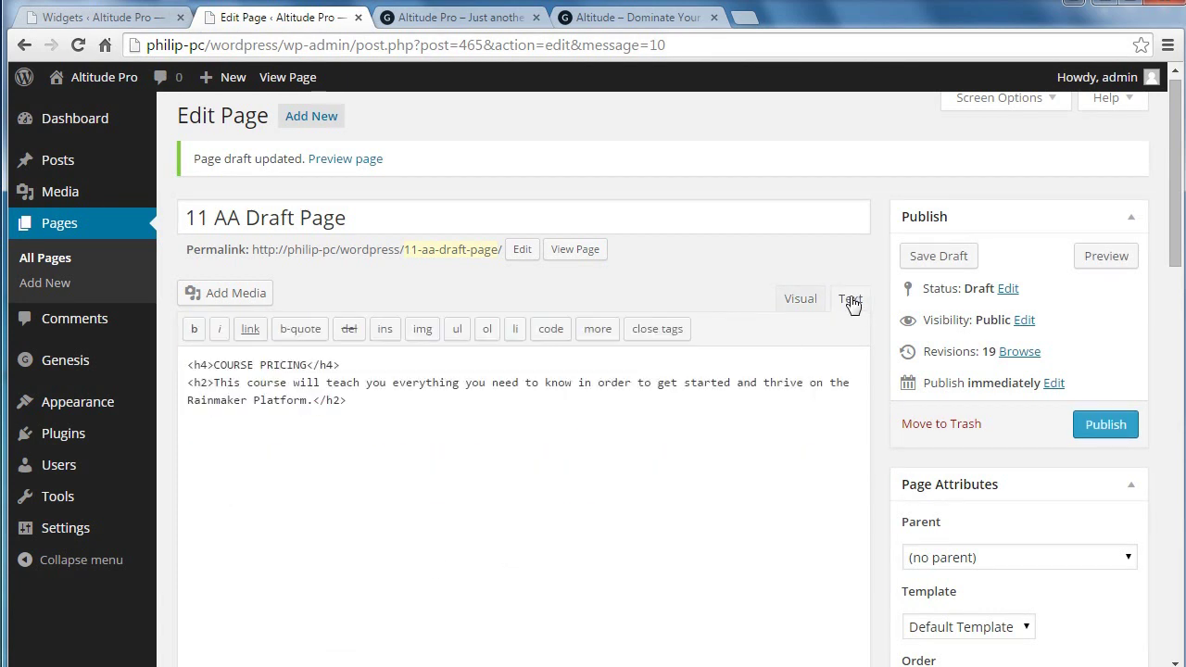
drag(348, 400, 184, 371)
right_click(202, 368)
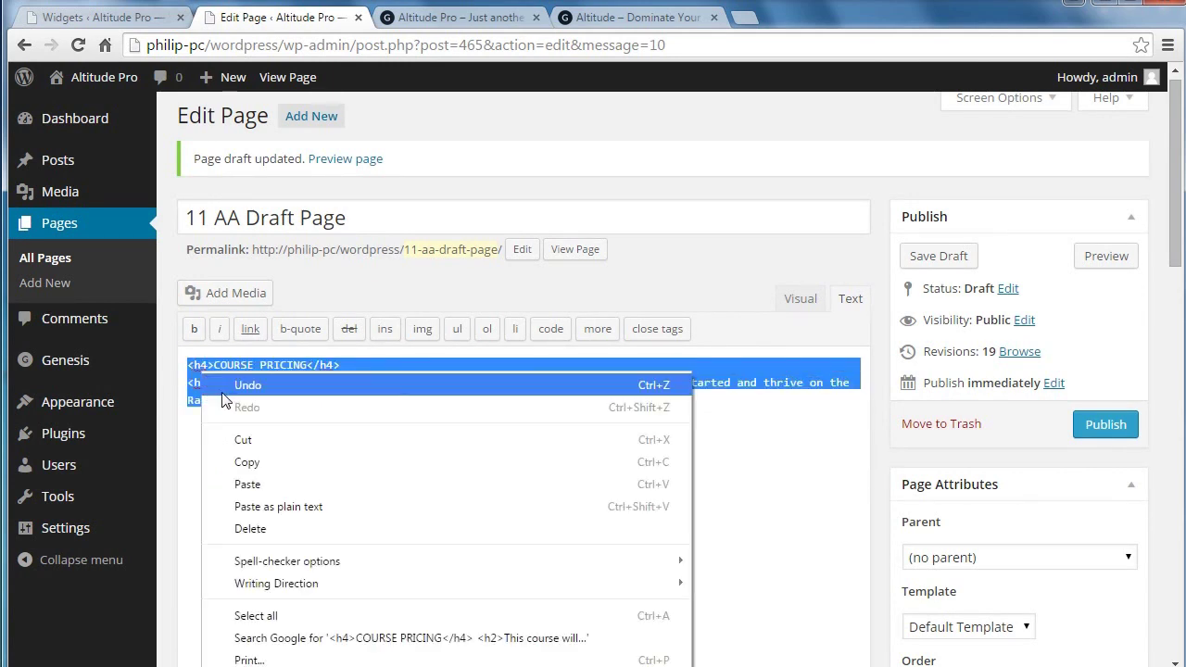
click(238, 458)
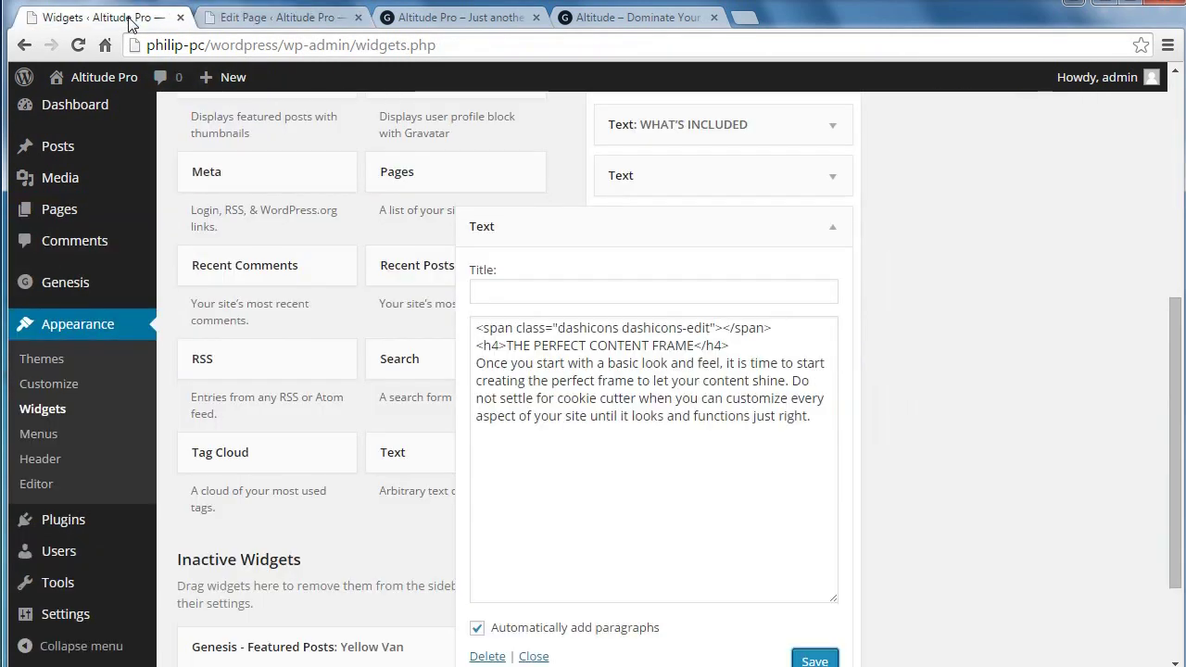
On the Widgets page, collapse the open text widget and add a new Text widget to Front Page 4
click(132, 19)
click(806, 241)
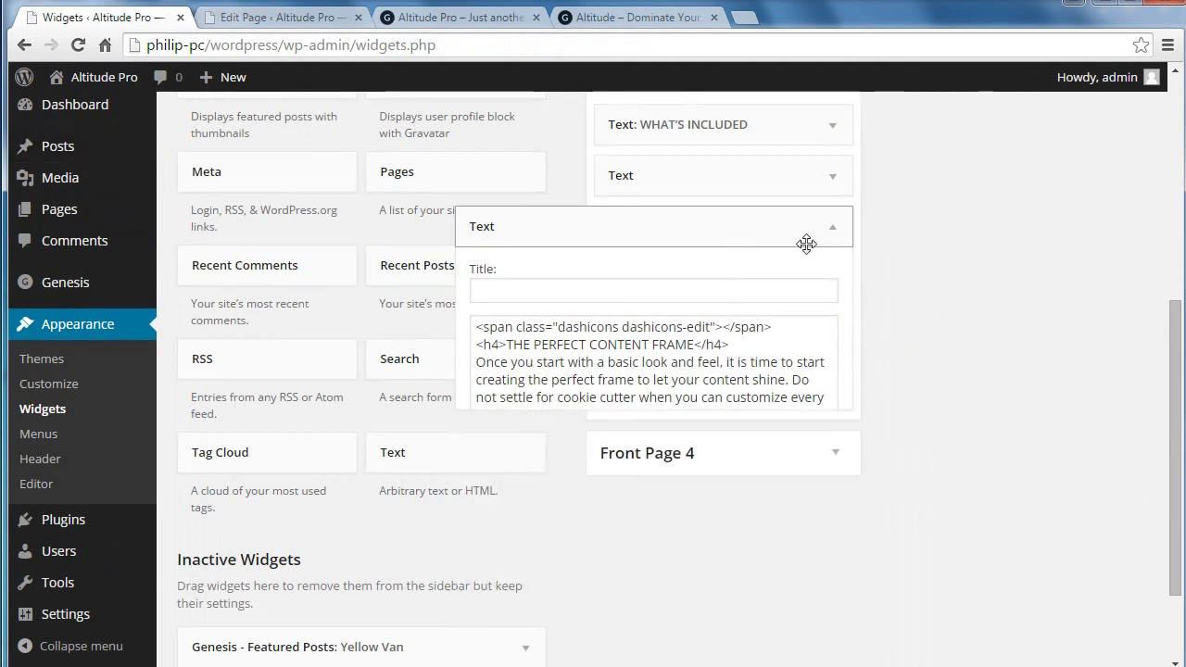
click(823, 297)
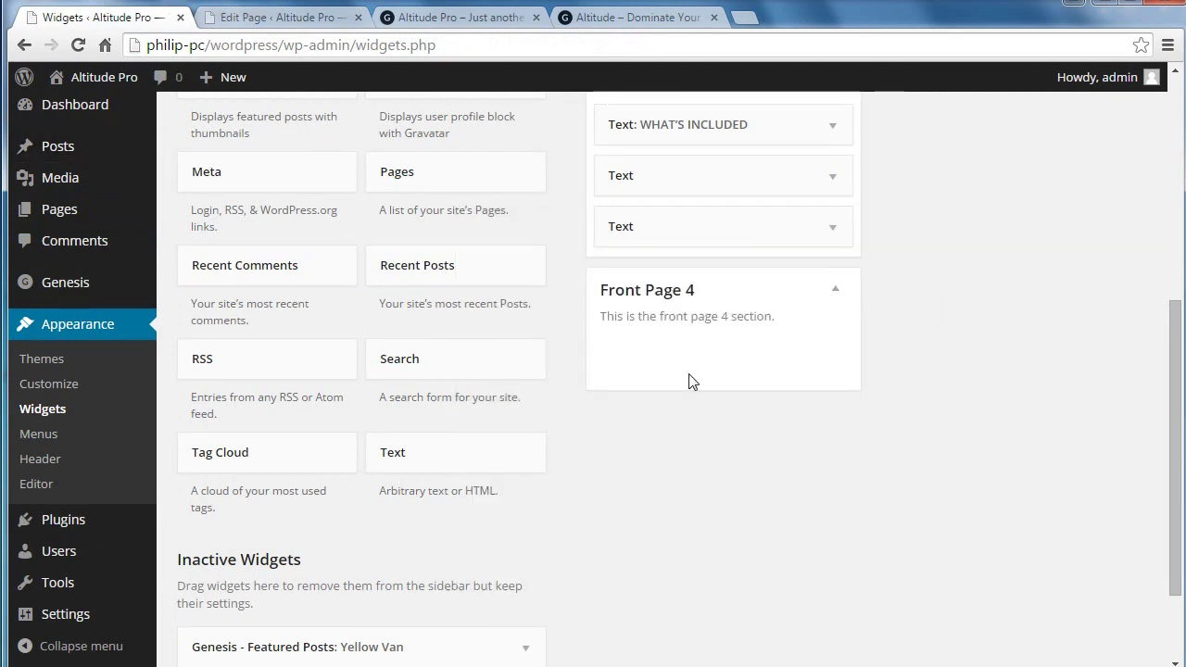
drag(466, 458, 695, 365)
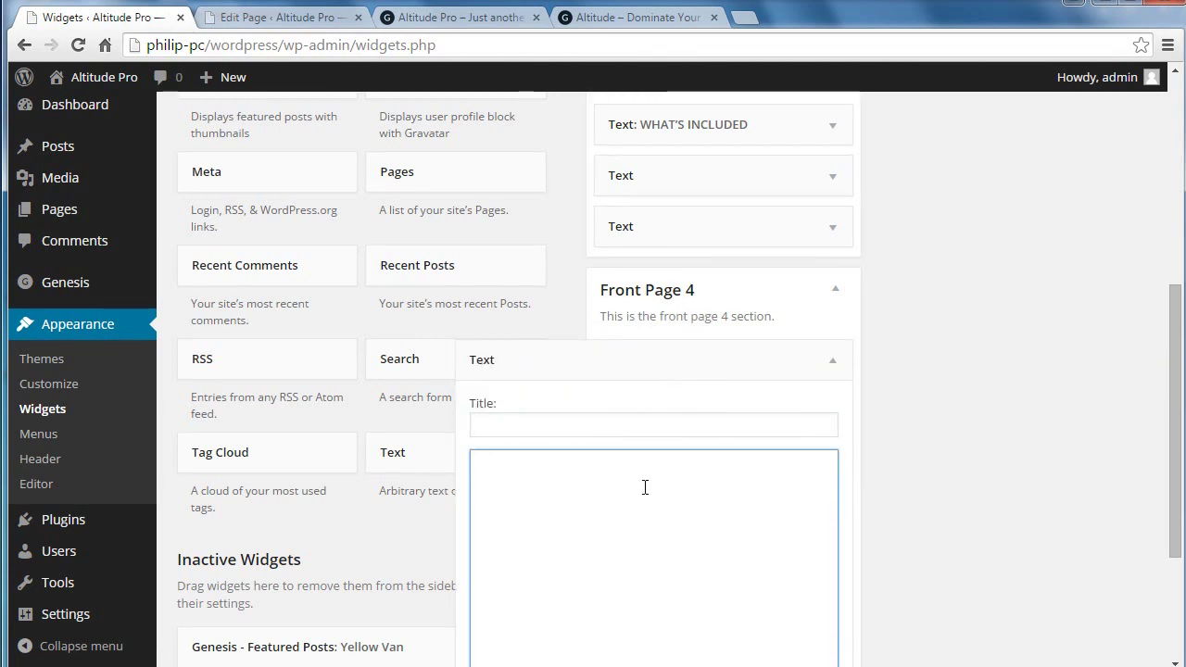
Paste the course pricing HTML into the new Text widget, enable automatic paragraphs, and save it
key(ctrl+v)
drag(1178, 320, 1167, 447)
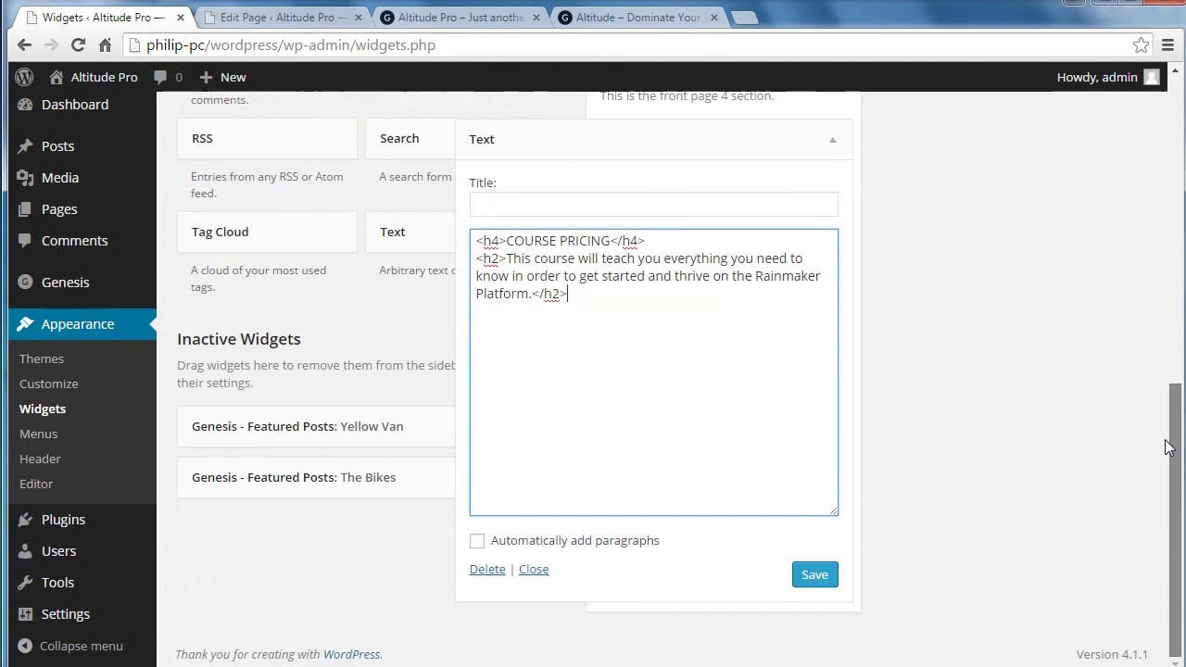
click(561, 545)
click(802, 575)
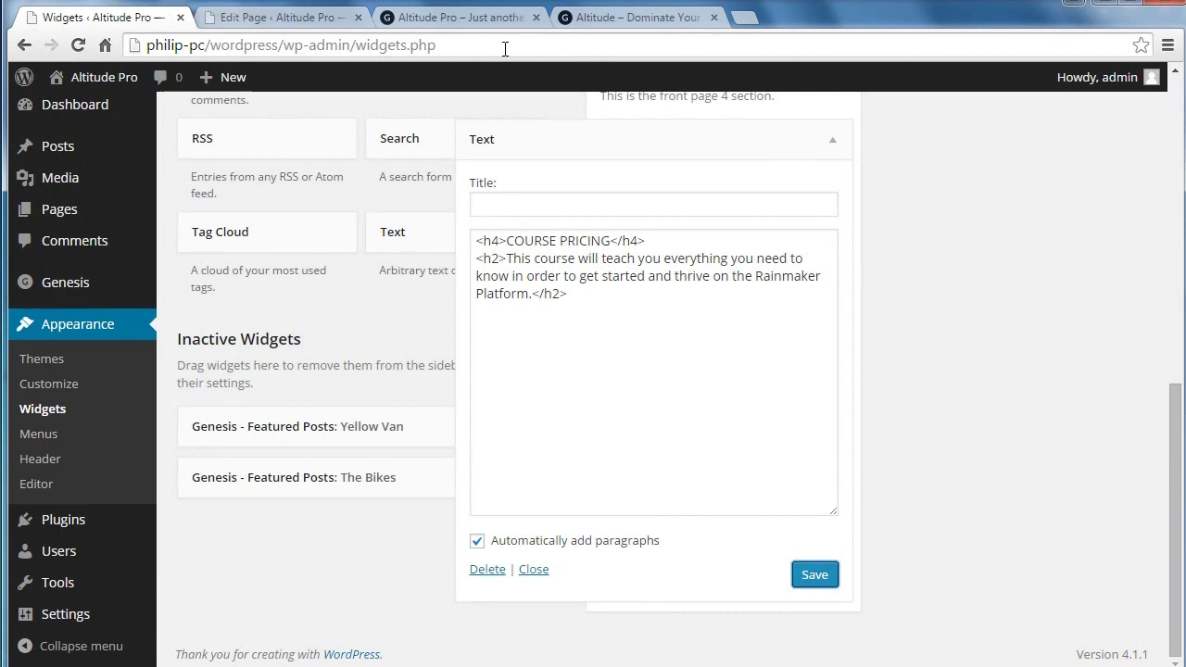
Reload the site's front page and check the Course Pricing section
click(468, 17)
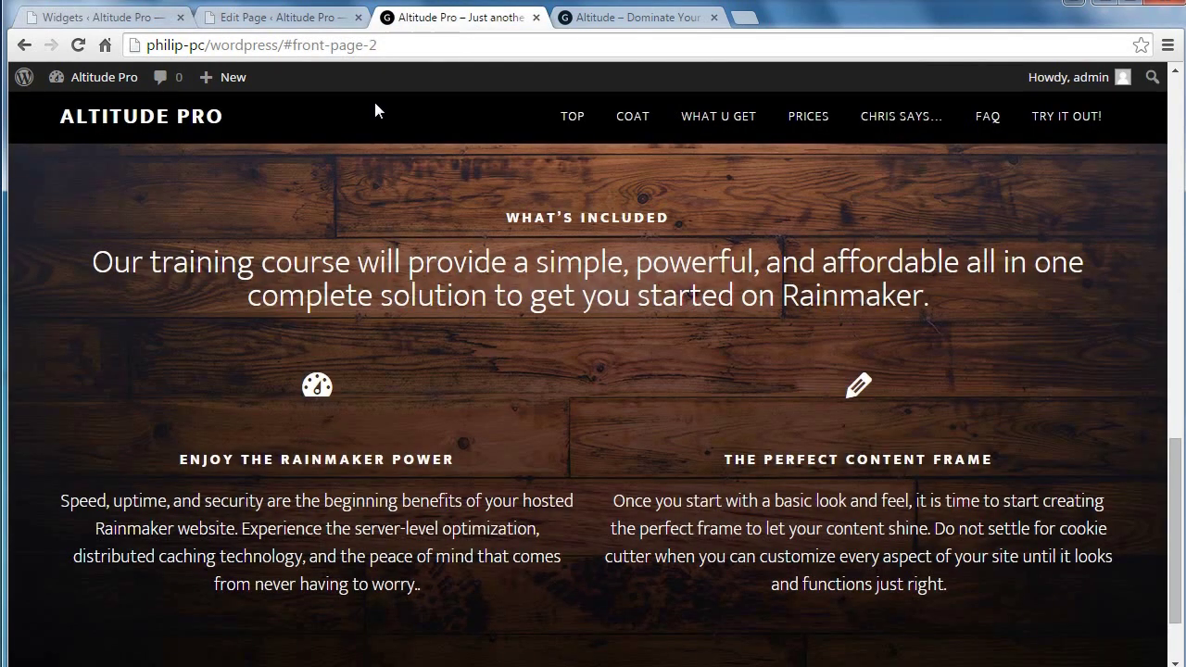
click(77, 46)
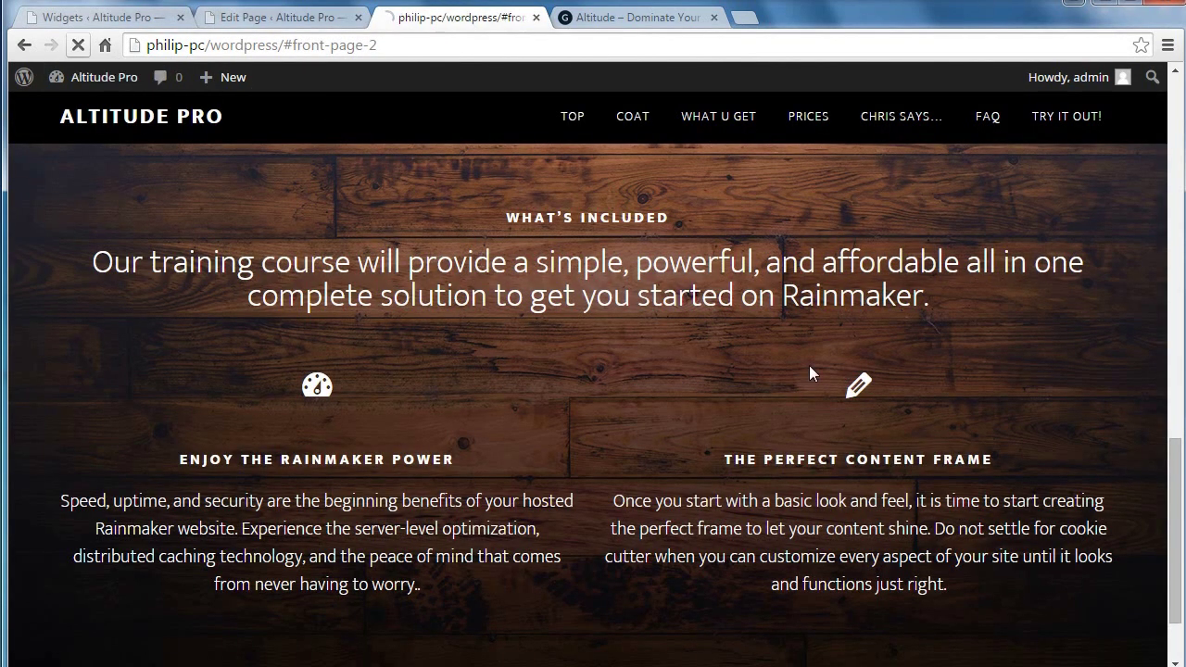
drag(1179, 421, 1175, 554)
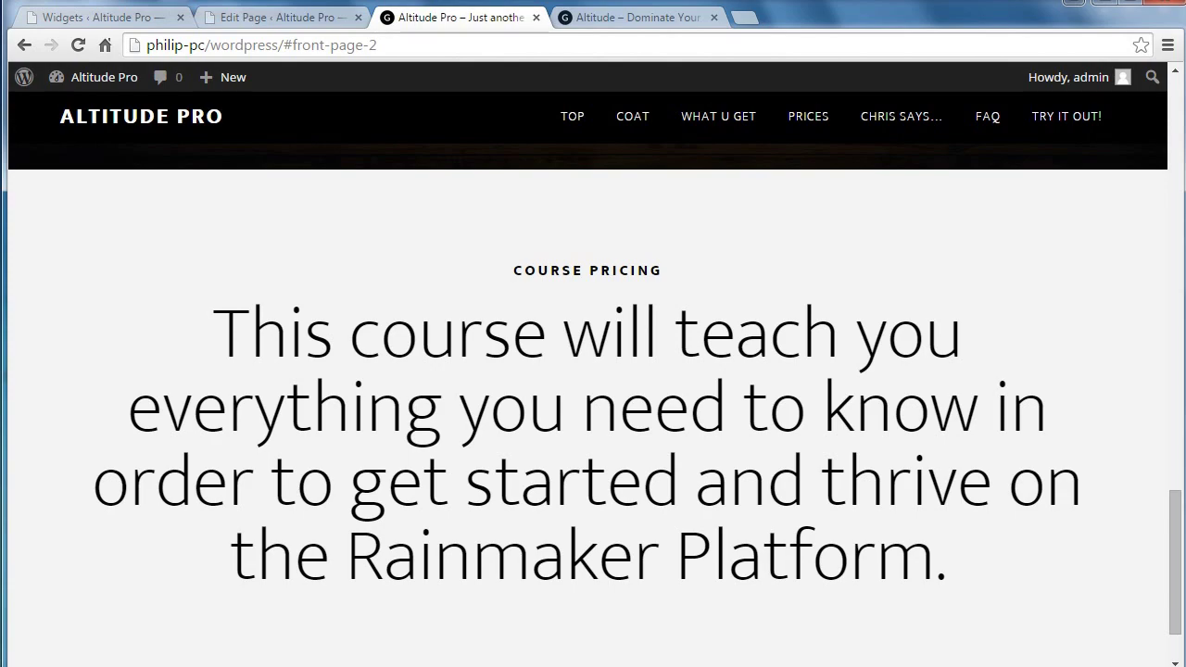
Copy the lines from $ through Purchase in the Notepad file's front-page-4 section and replace the draft page's content with them
click(415, 640)
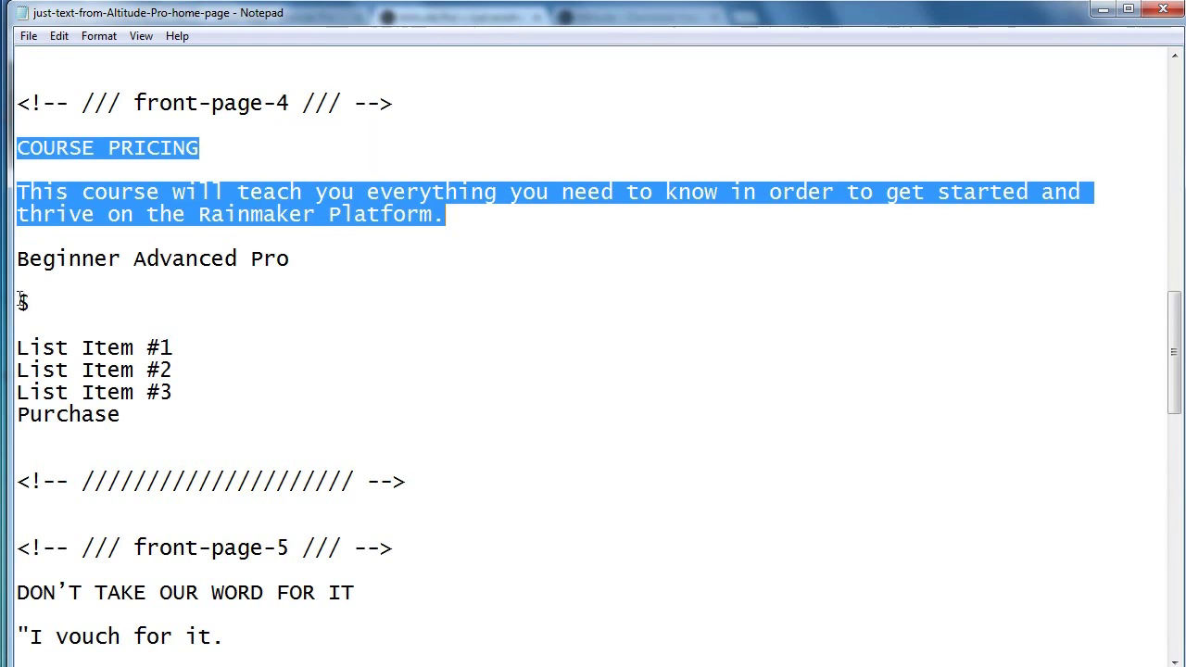
drag(22, 300, 127, 415)
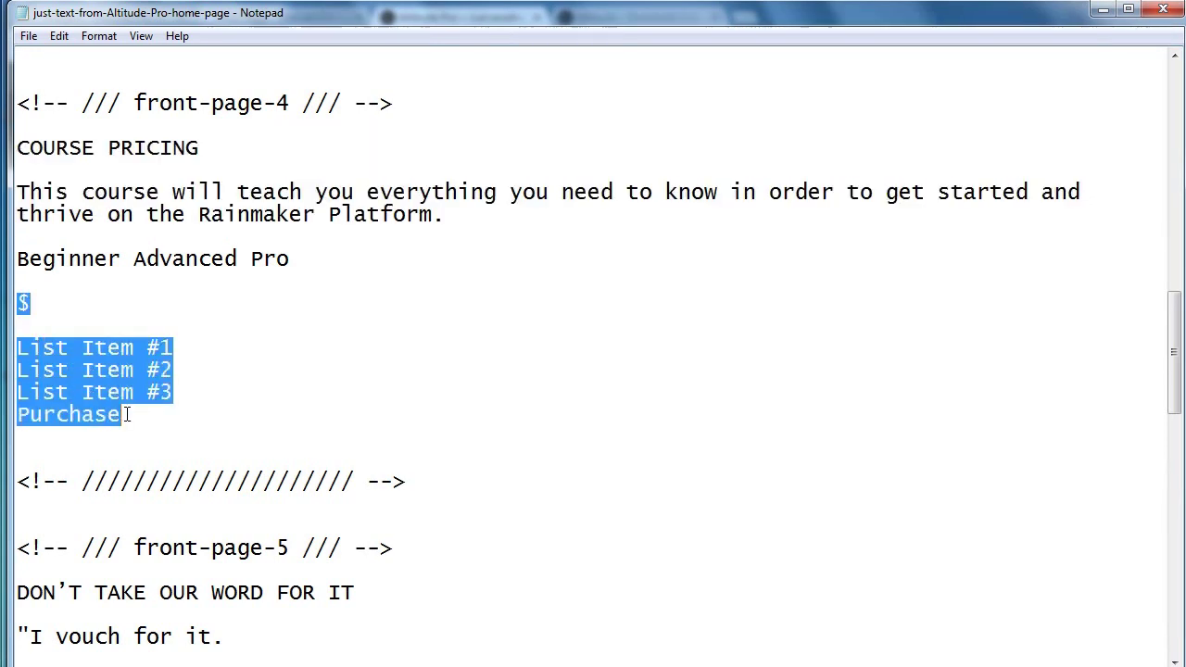
right_click(127, 360)
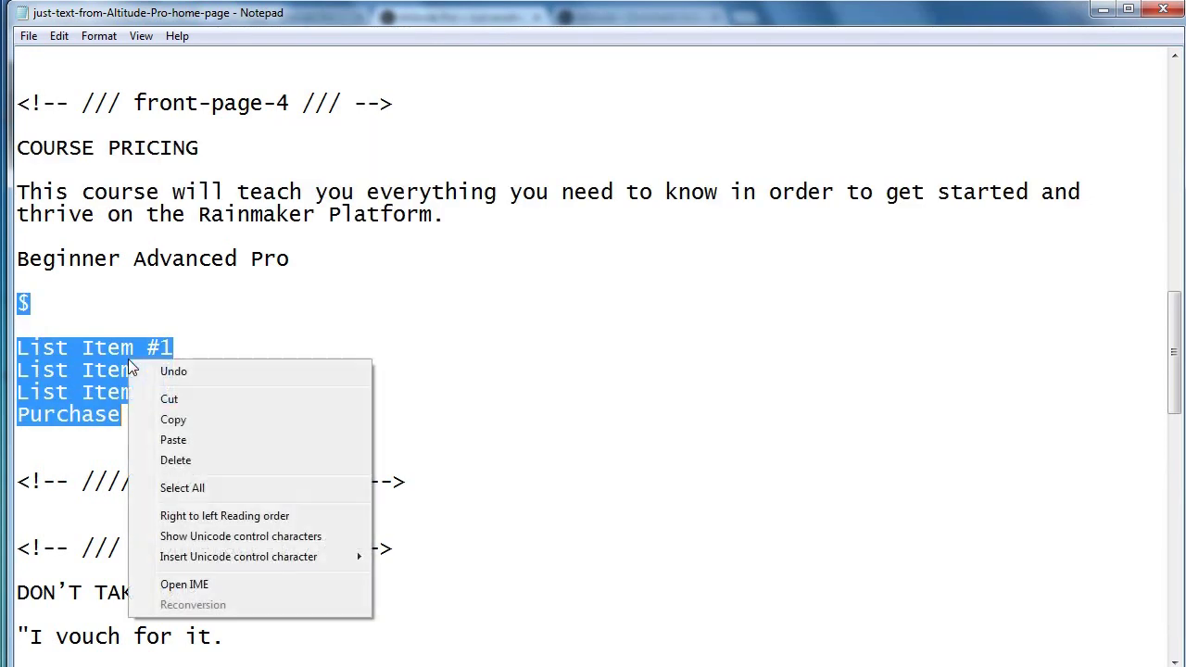
click(163, 418)
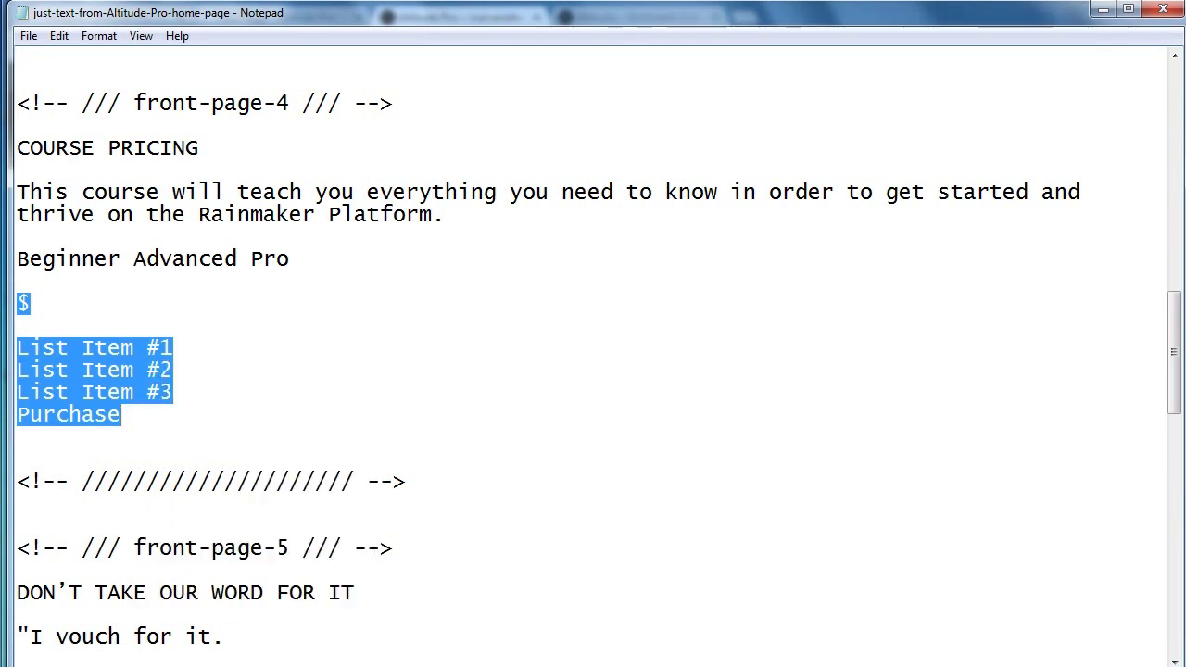
key(alt+Tab)
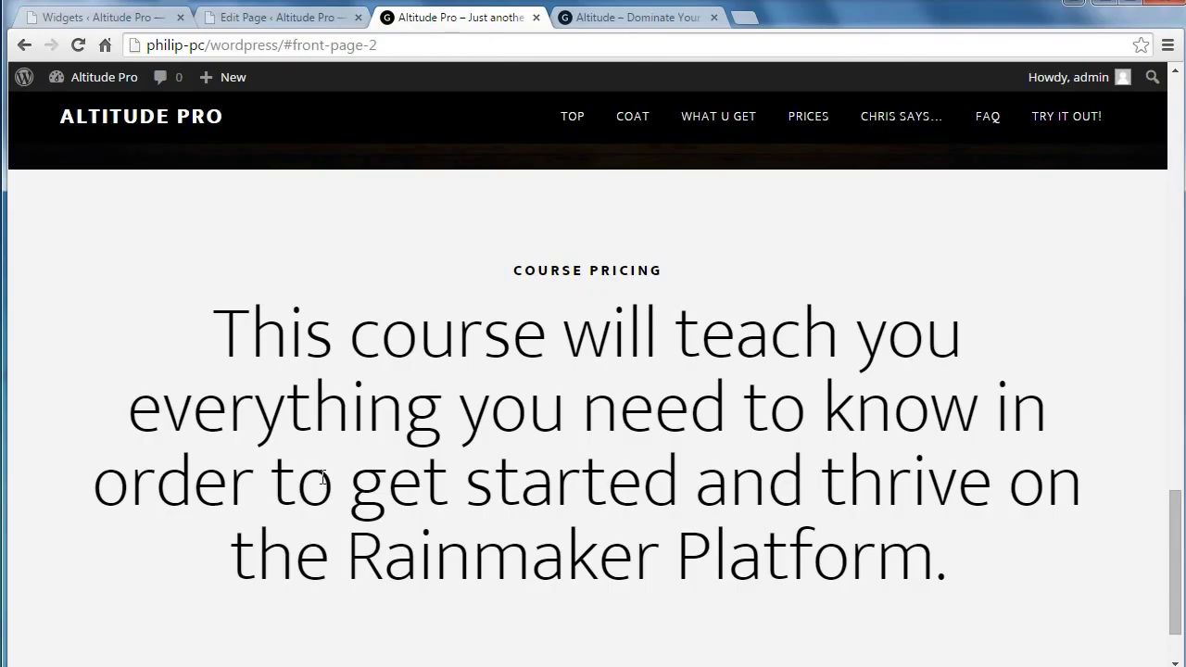
click(232, 18)
key(BackSpace)
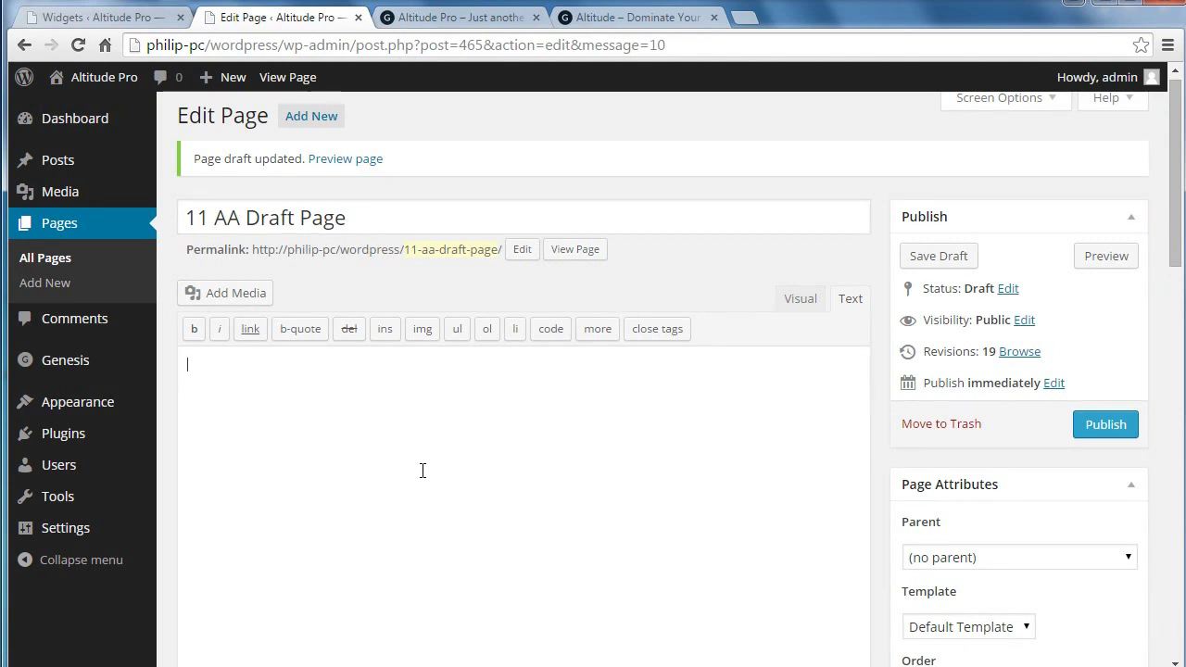
key(ctrl+v)
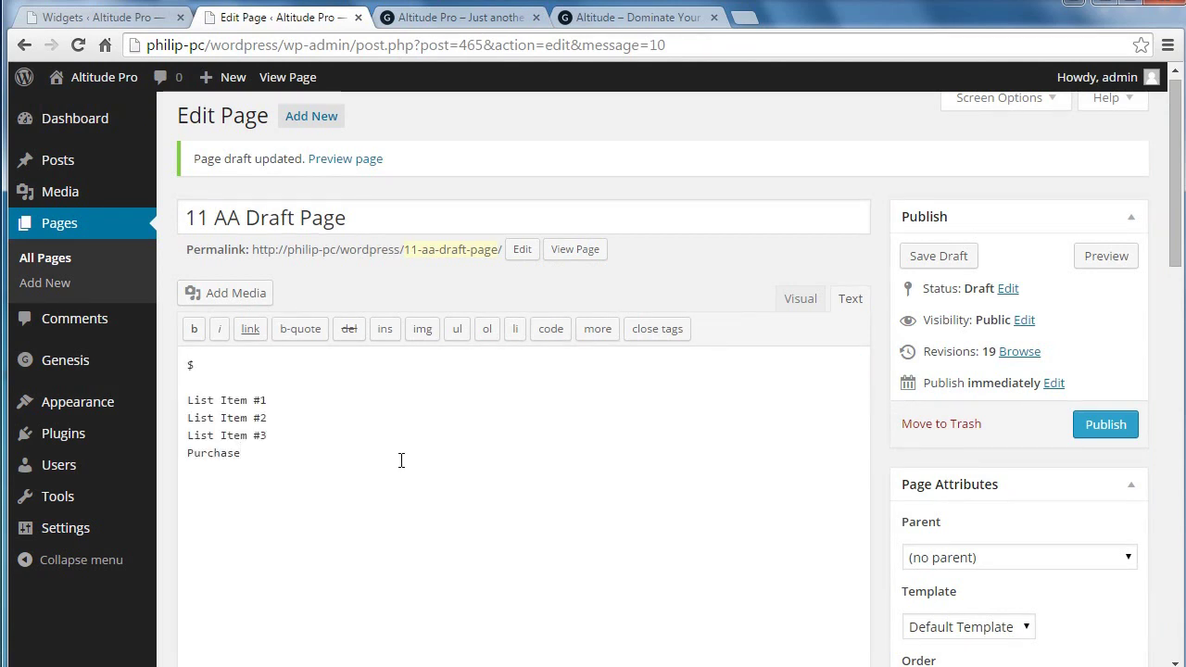
Split List Item #1, List Item #2, List Item #3 and Purchase into separate paragraphs in the visual editor
key(BackSpace)
key(Return)
click(188, 434)
click(802, 299)
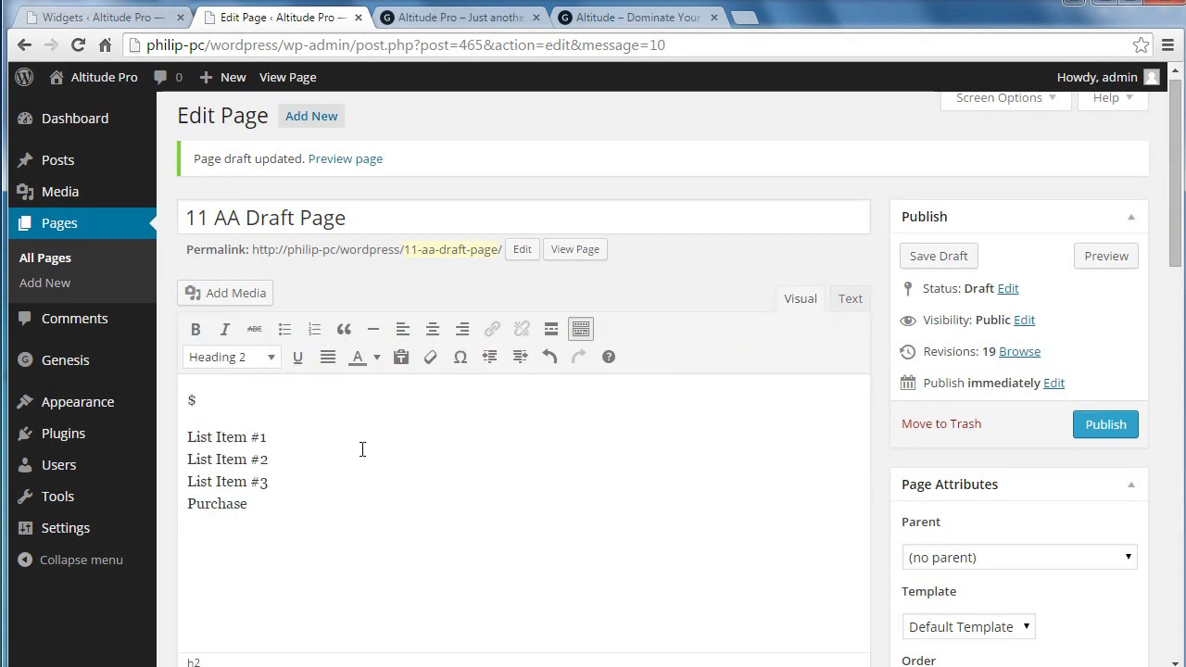
click(188, 455)
key(BackSpace)
key(Return)
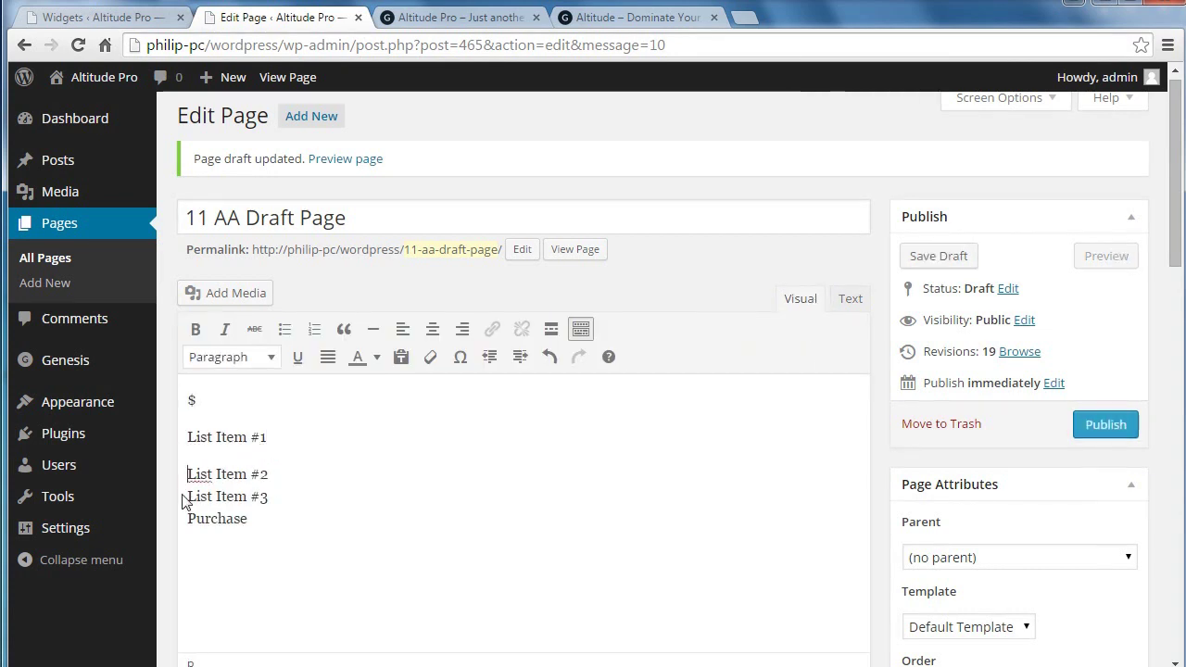
click(184, 489)
key(BackSpace)
key(Return)
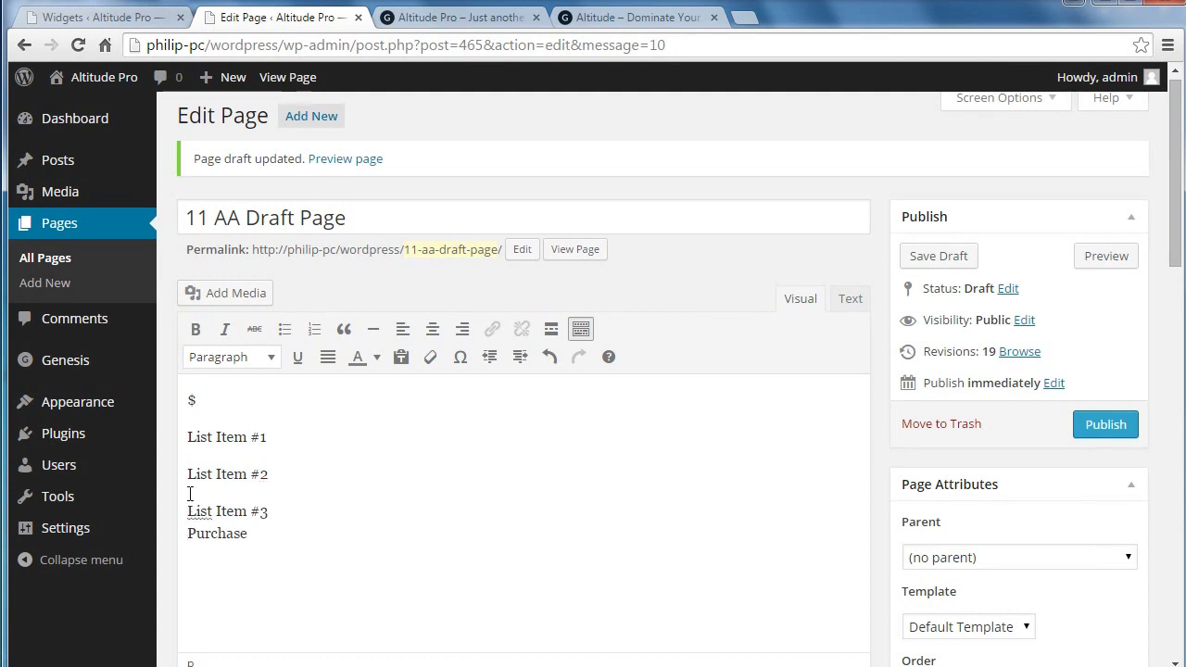
click(187, 535)
key(BackSpace)
key(Return)
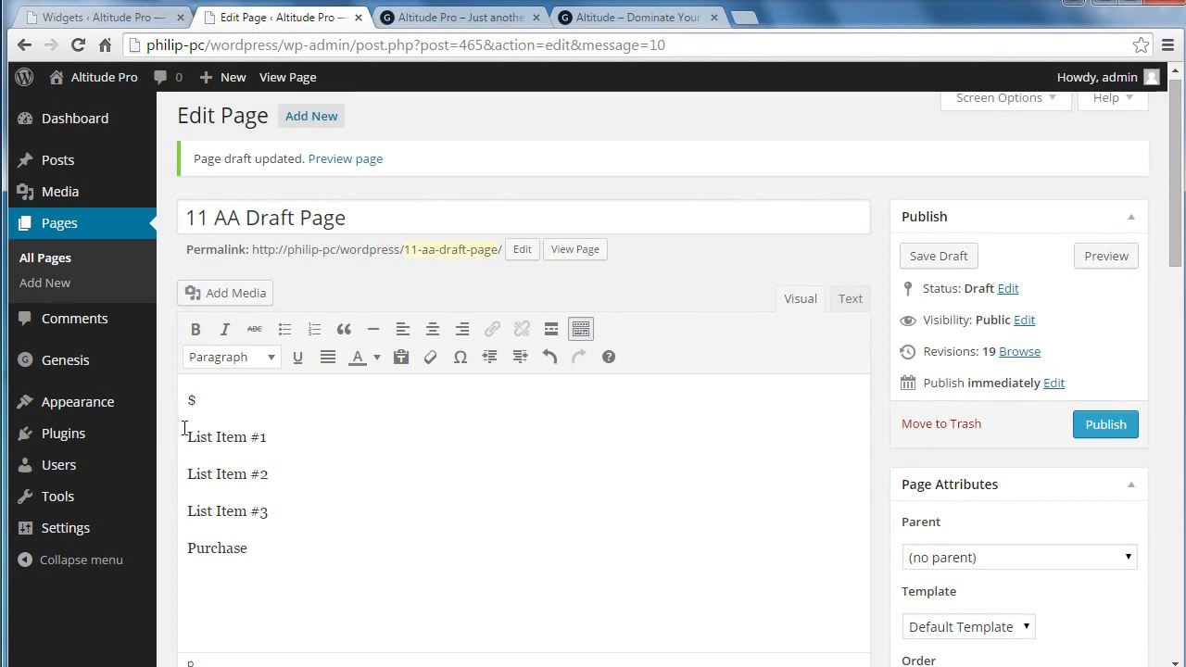
Turn the three list items into a bulleted list and format the $ line as bold Heading 2
drag(185, 434, 276, 498)
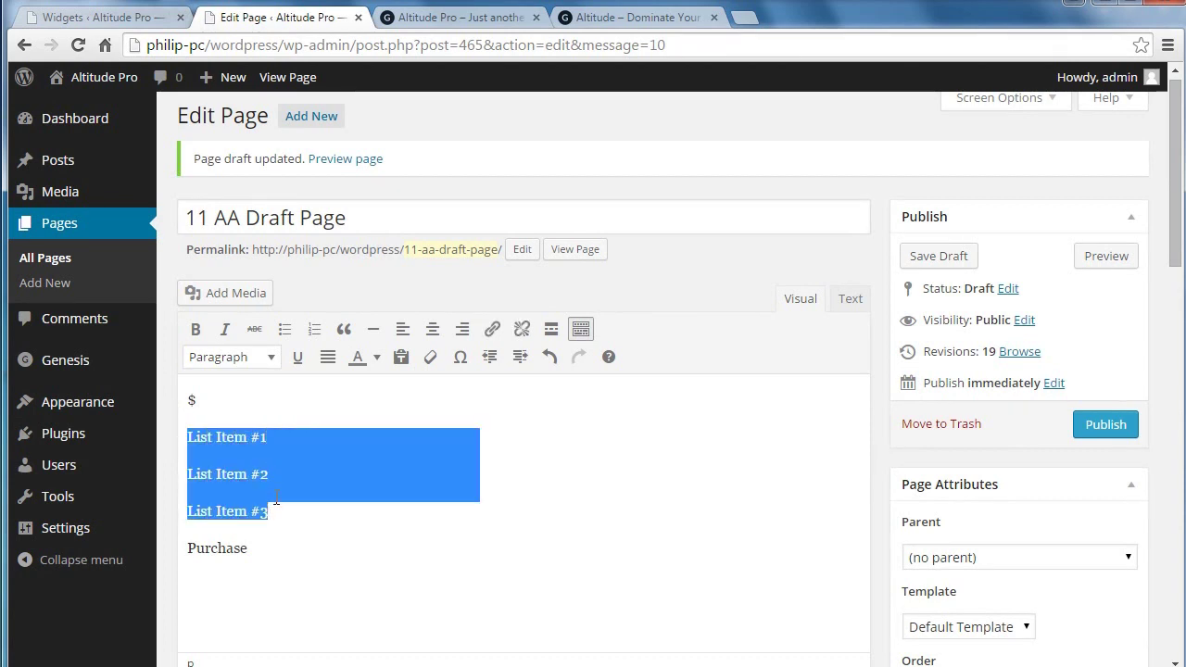
click(286, 330)
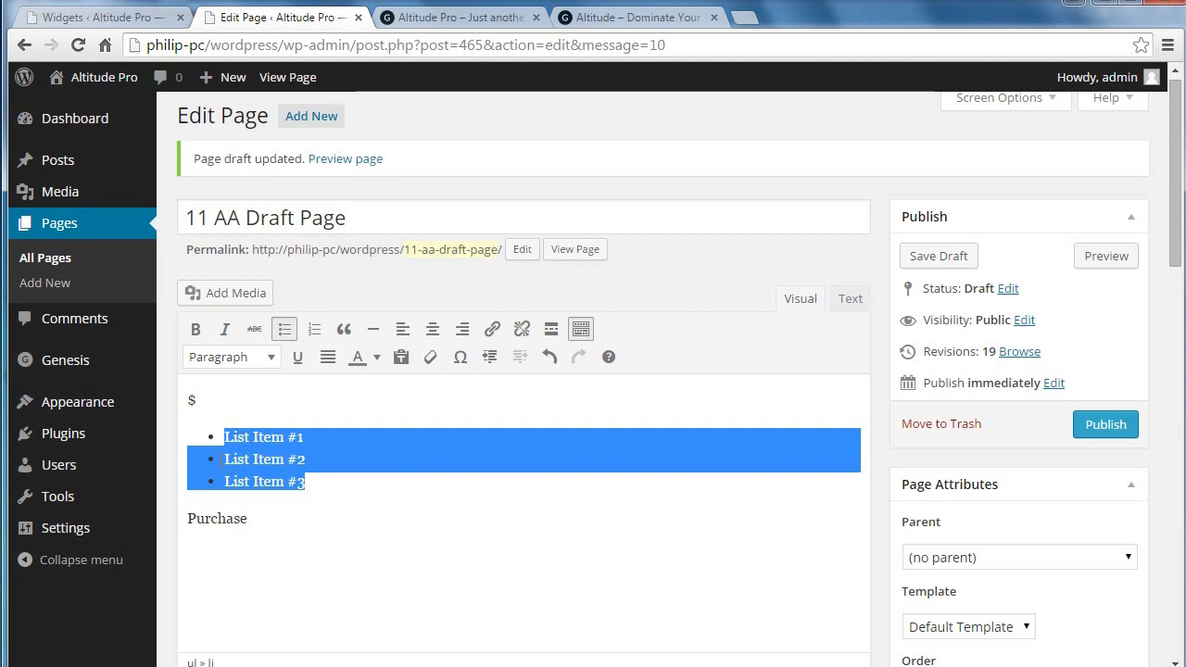
drag(199, 405, 185, 396)
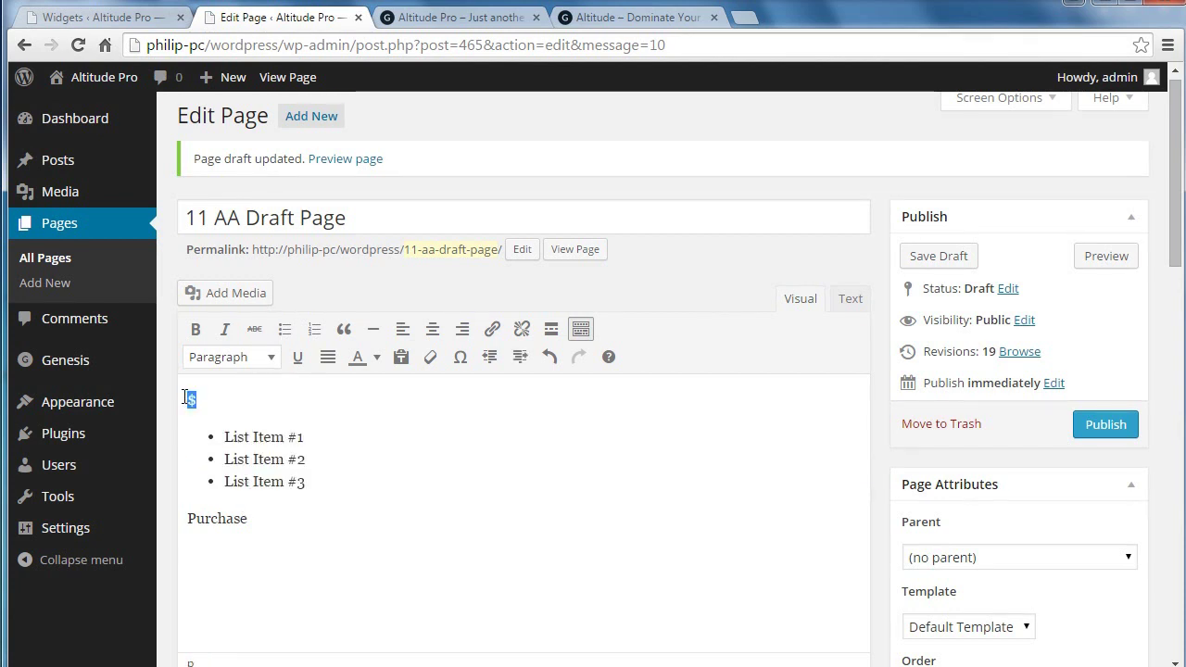
click(265, 363)
click(248, 501)
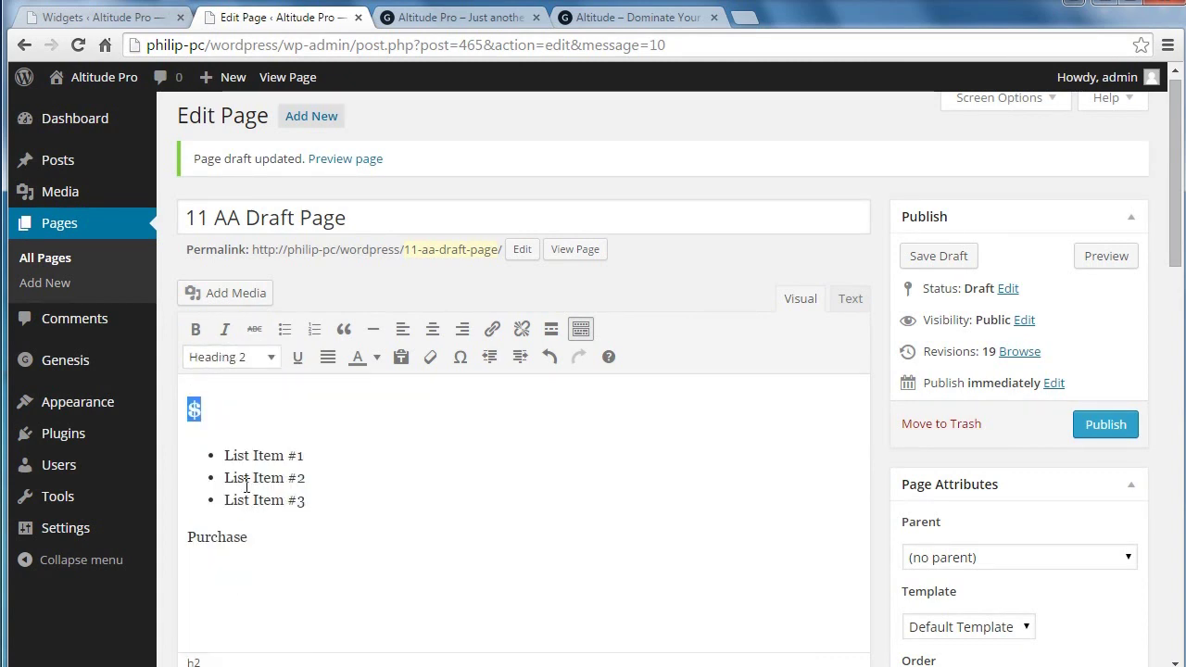
click(194, 331)
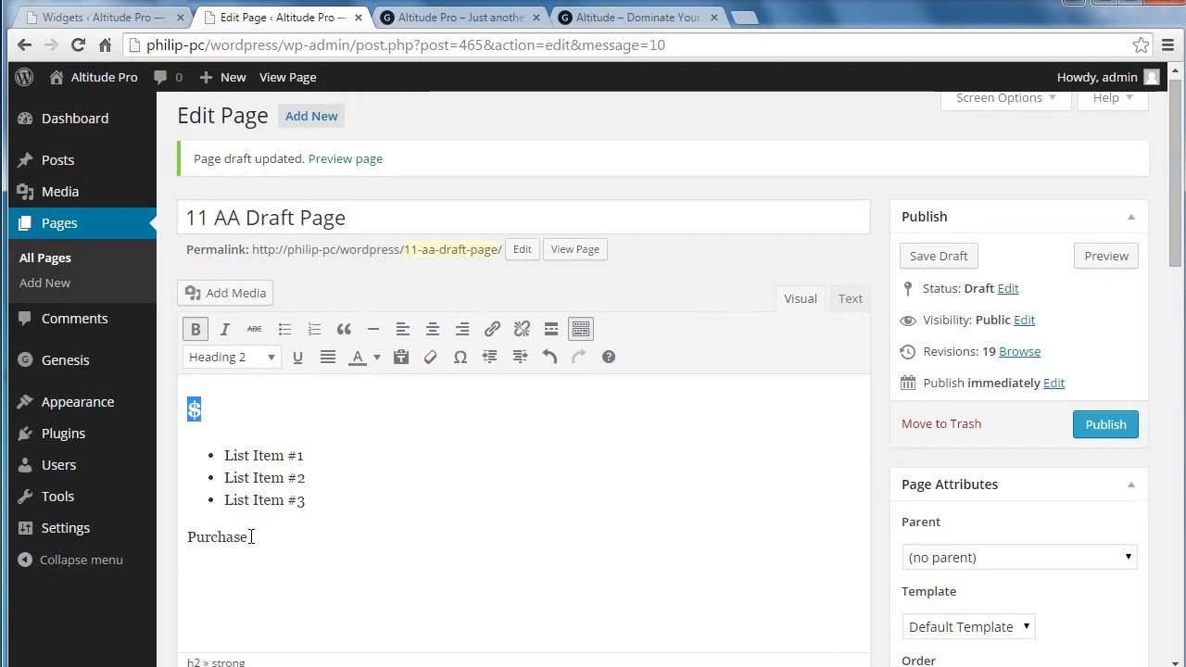
Turn the Purchase text in the draft page into a link with the placeholder URL #
drag(250, 536, 183, 536)
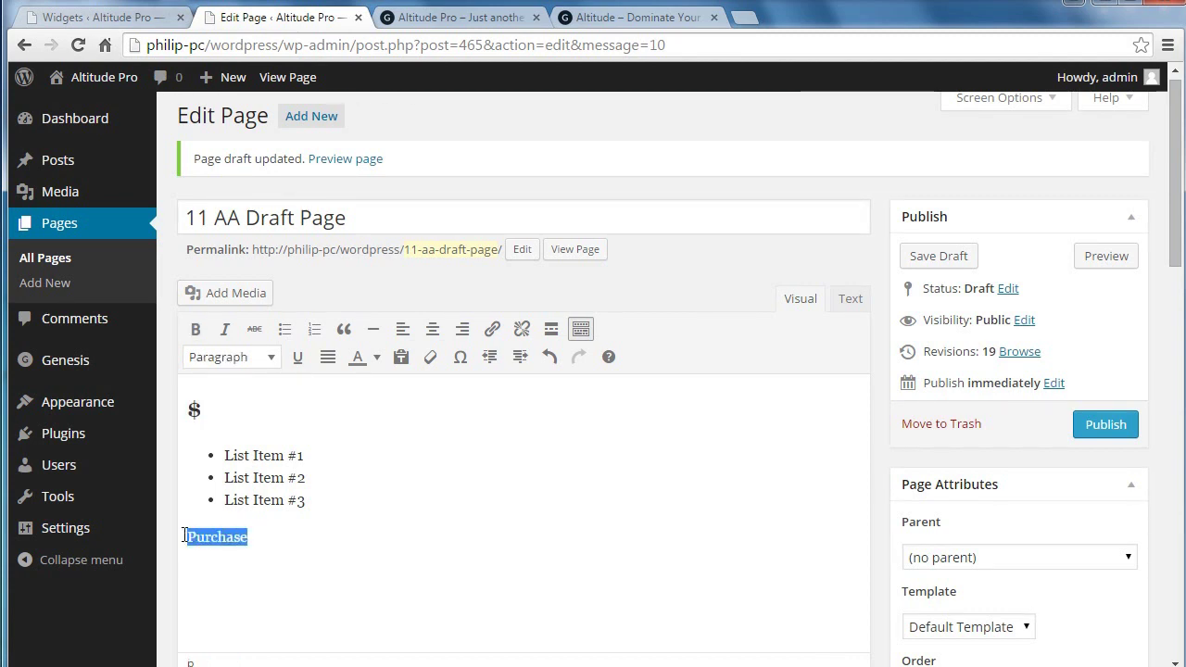
click(491, 330)
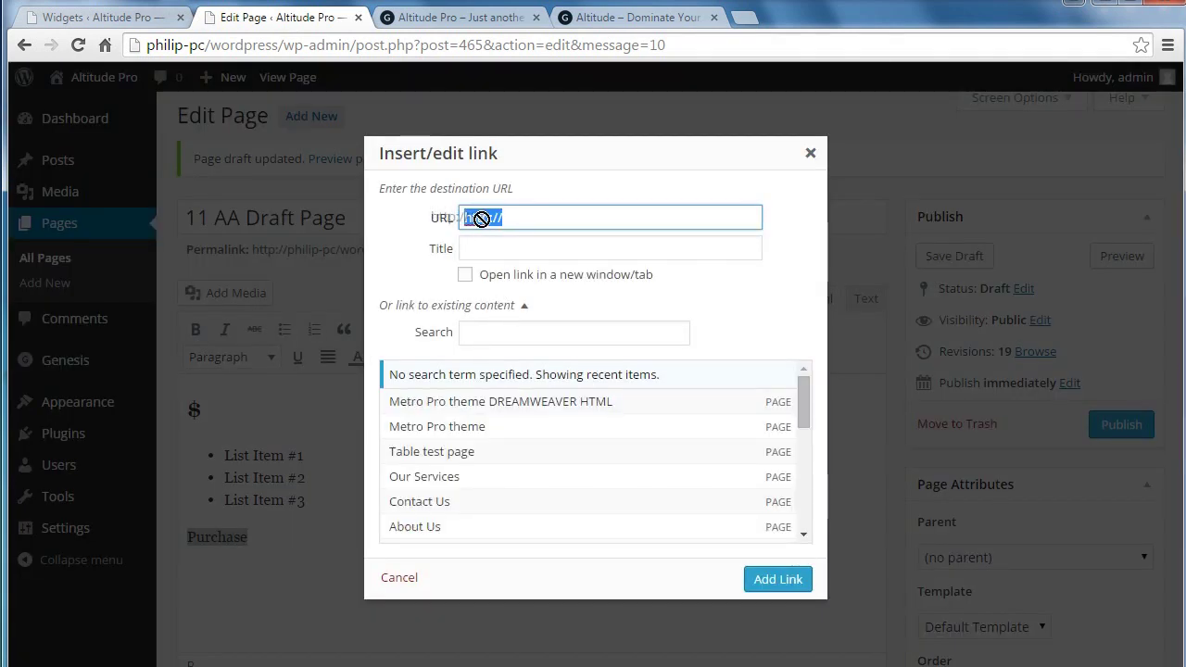
click(525, 217)
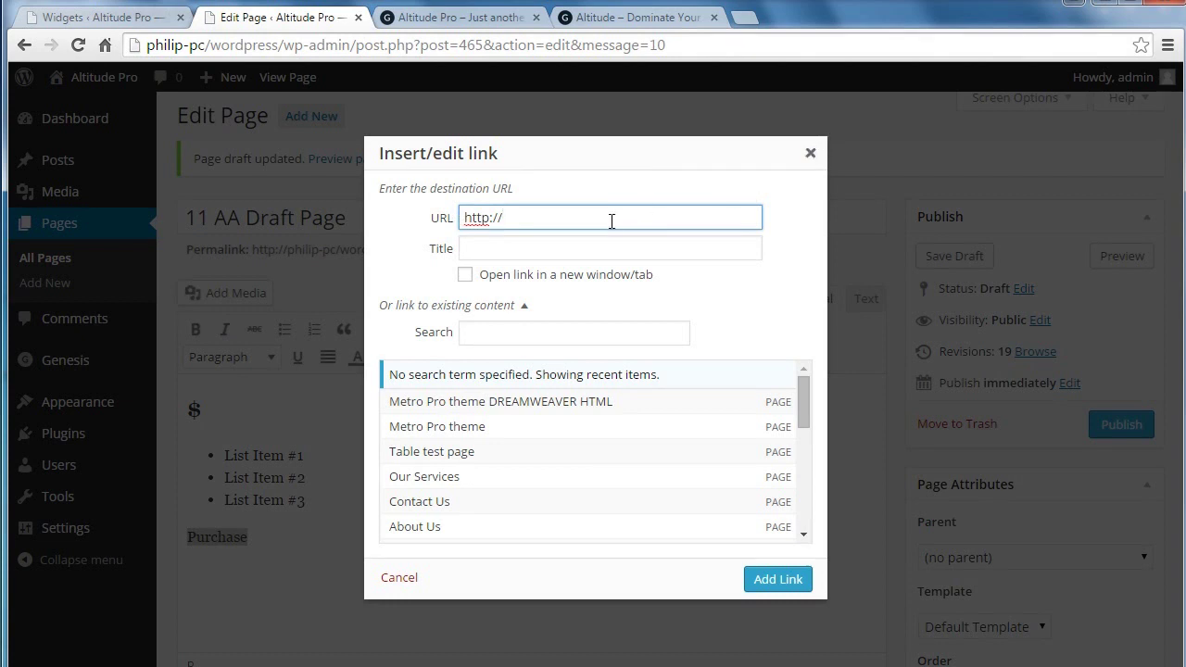
triple_click(484, 217)
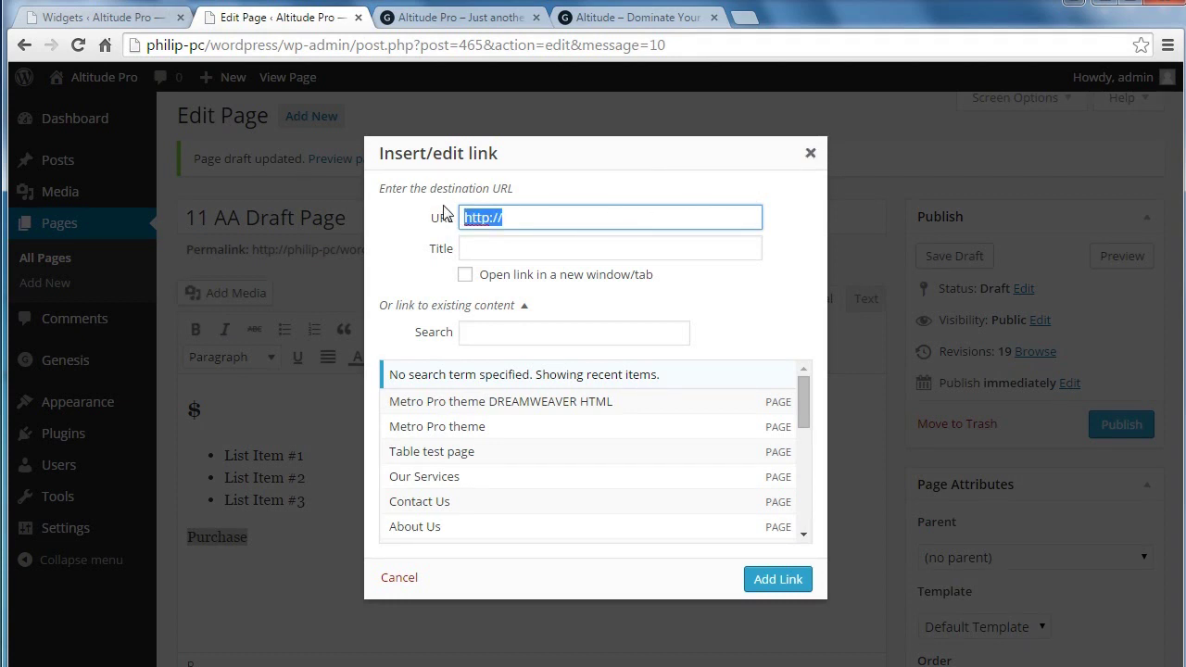
text(#)
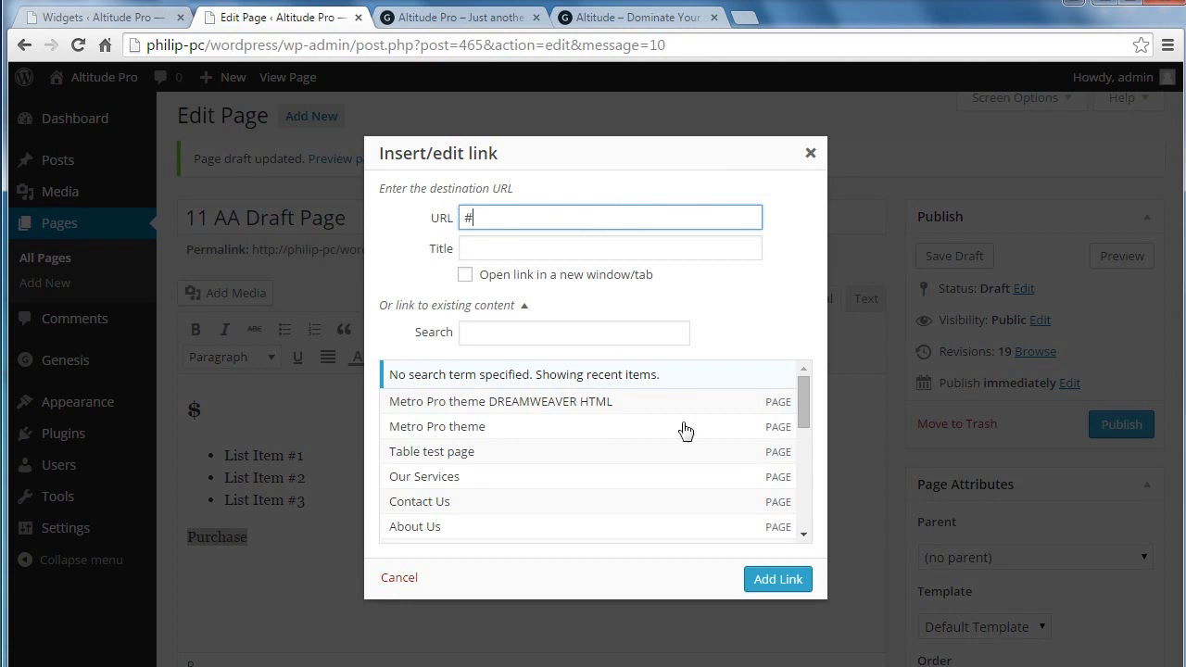
click(776, 579)
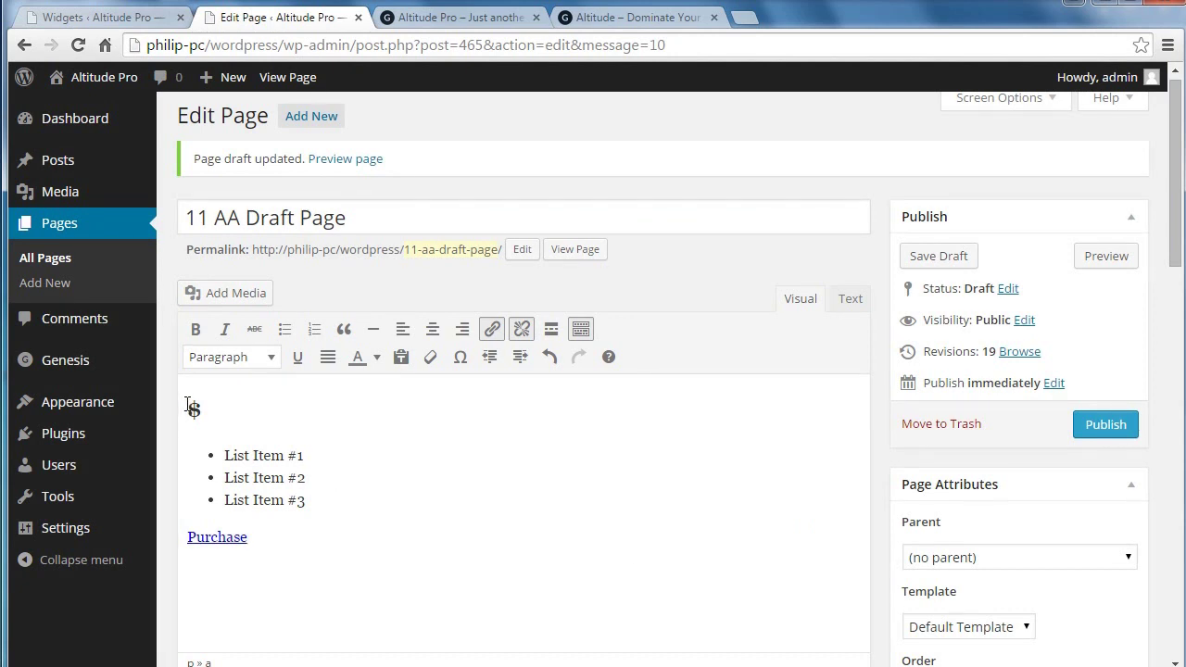
Show the draft page's HTML and copy all of it, from the $ heading through the Purchase link
click(847, 298)
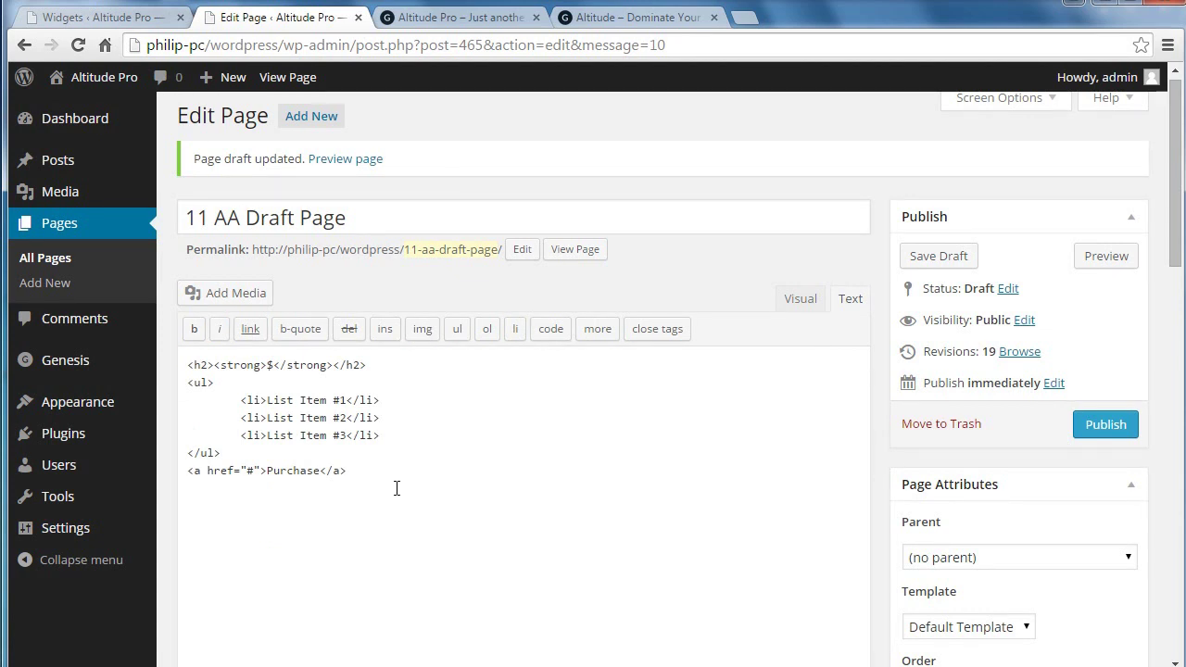
drag(369, 466, 183, 365)
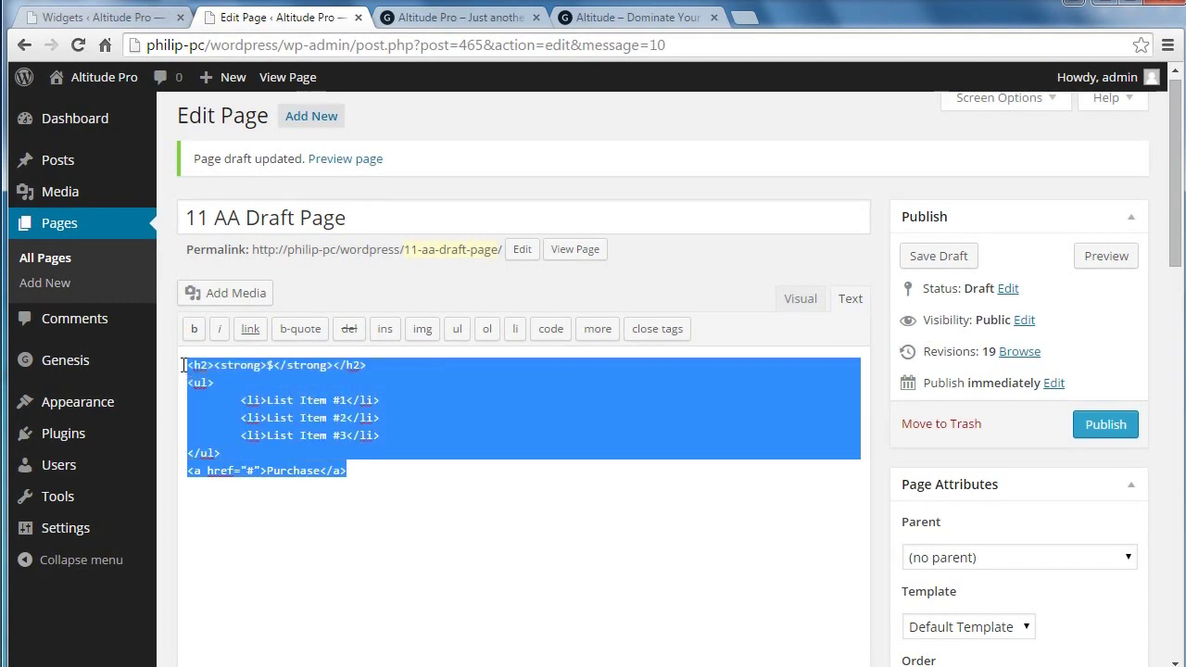
right_click(255, 370)
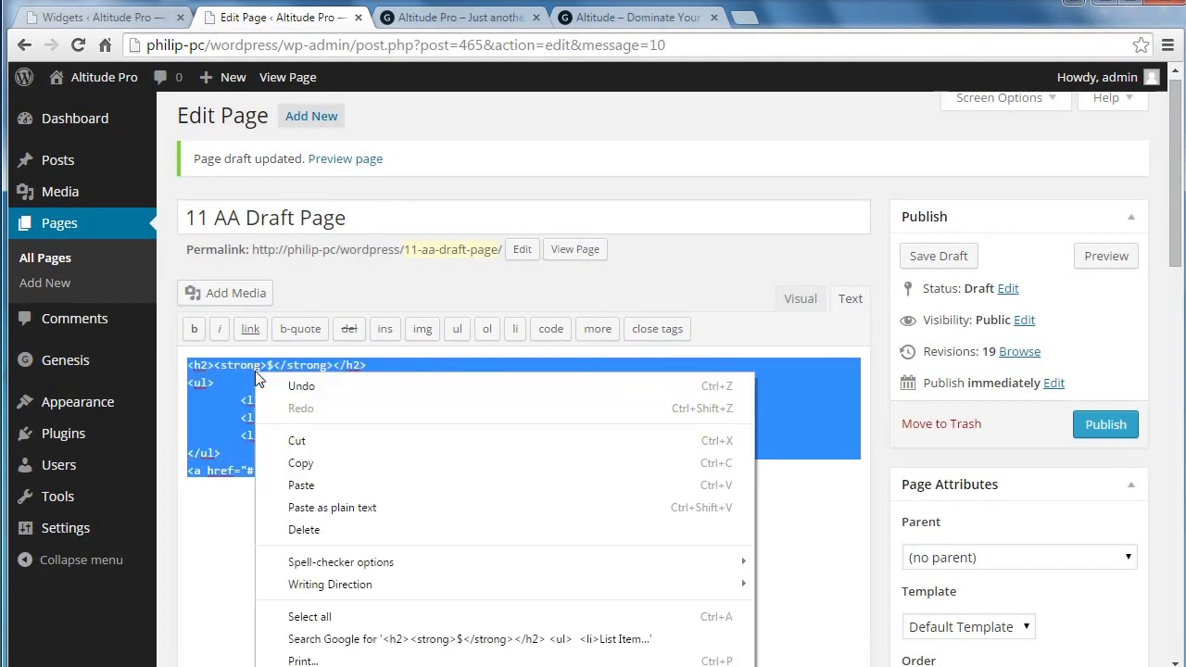
click(307, 467)
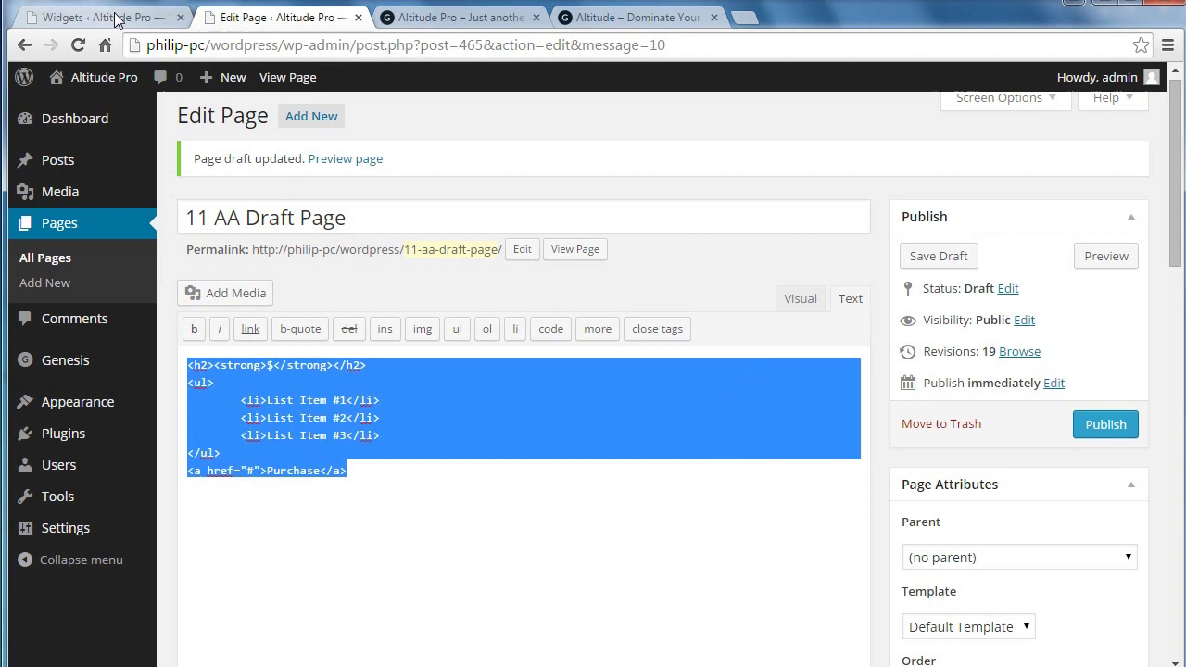
On the Widgets page, add a Text widget below the existing one in Front Page 4, with the copied HTML and the title Beginner
click(117, 20)
click(830, 141)
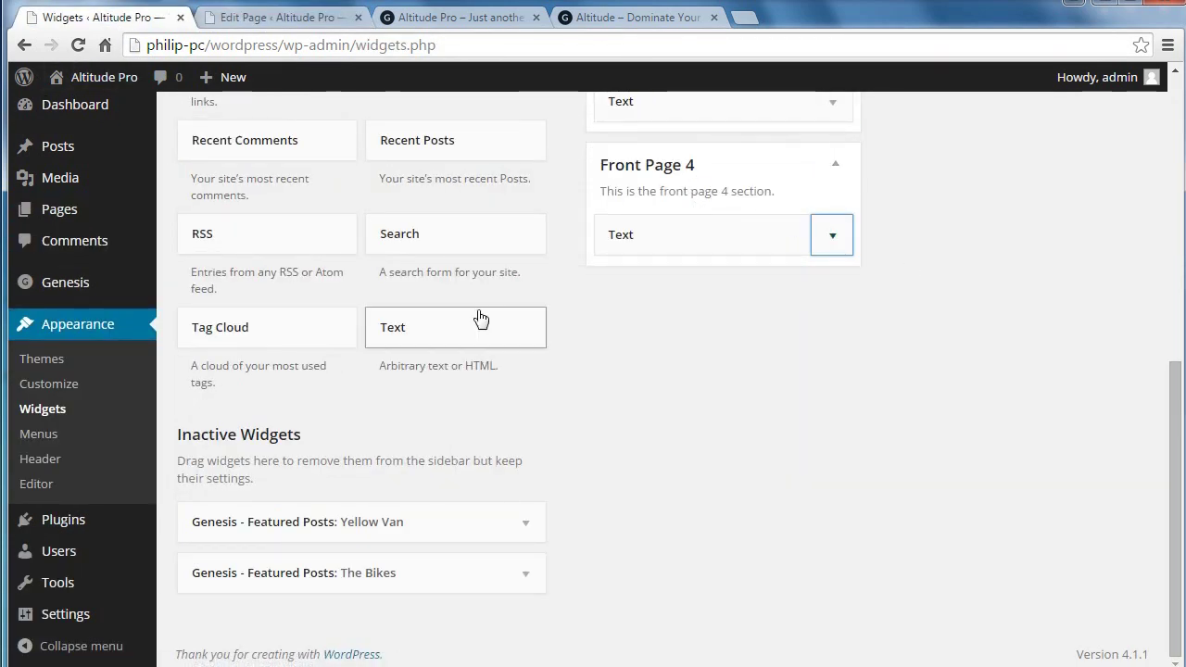
drag(461, 328, 682, 291)
click(669, 412)
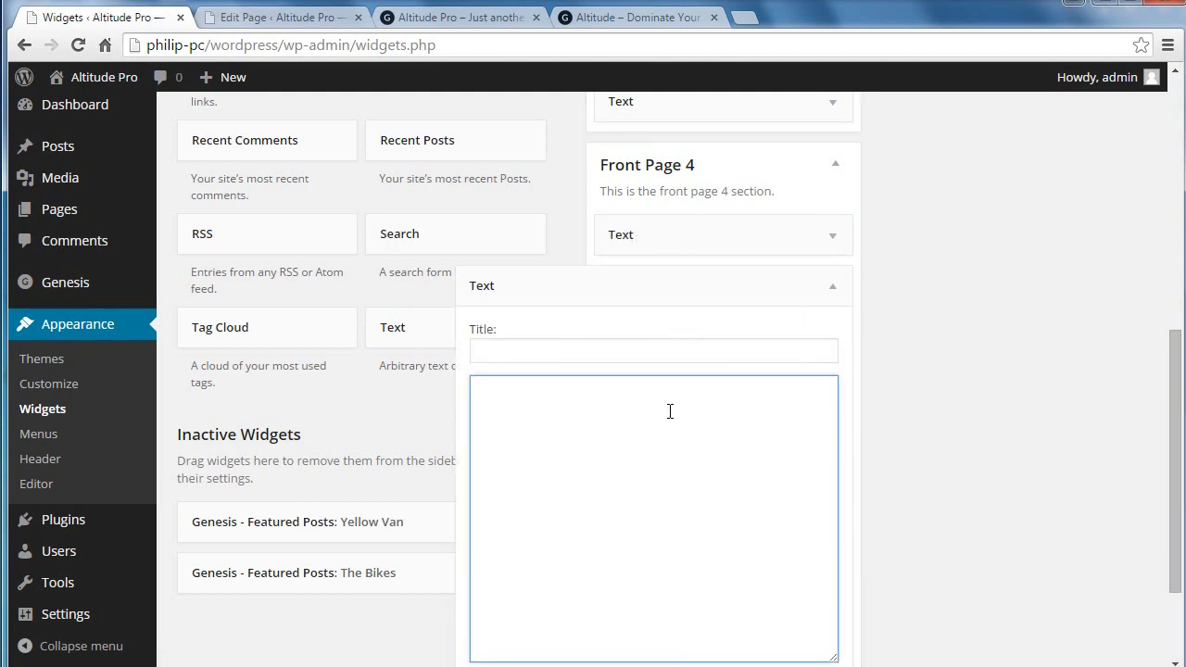
key(ctrl+v)
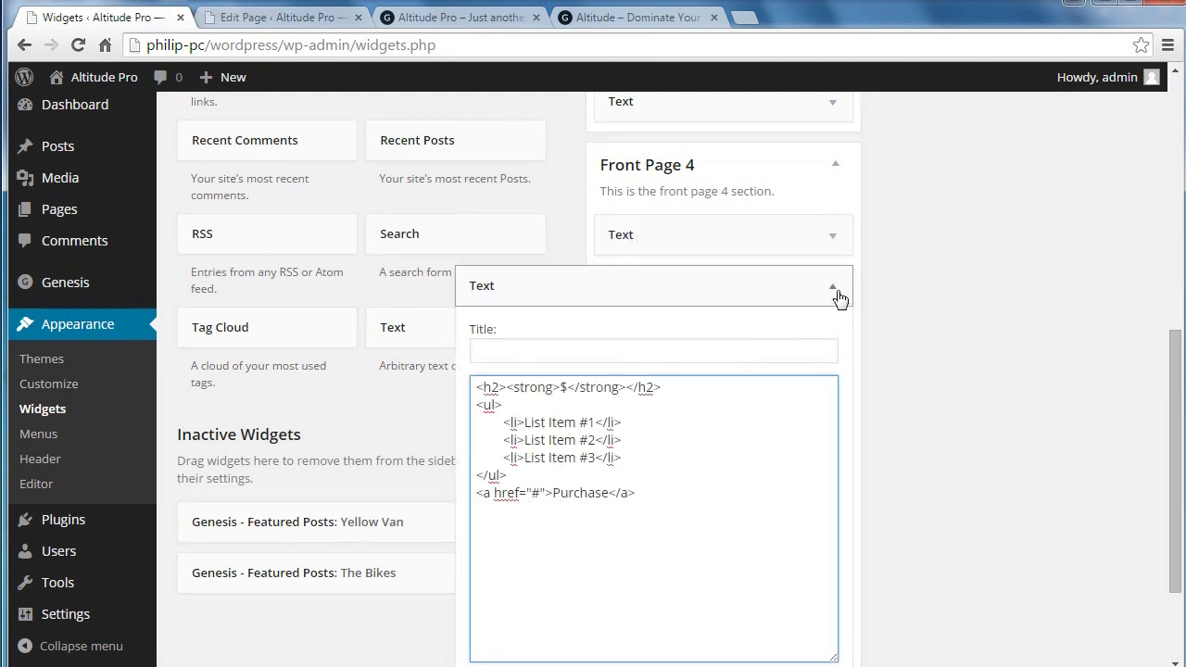
click(718, 349)
text(Beginner)
Enable automatic paragraphs in the Beginner widget, set its price to $20, then save and collapse it
scroll(985, 471, down, 2)
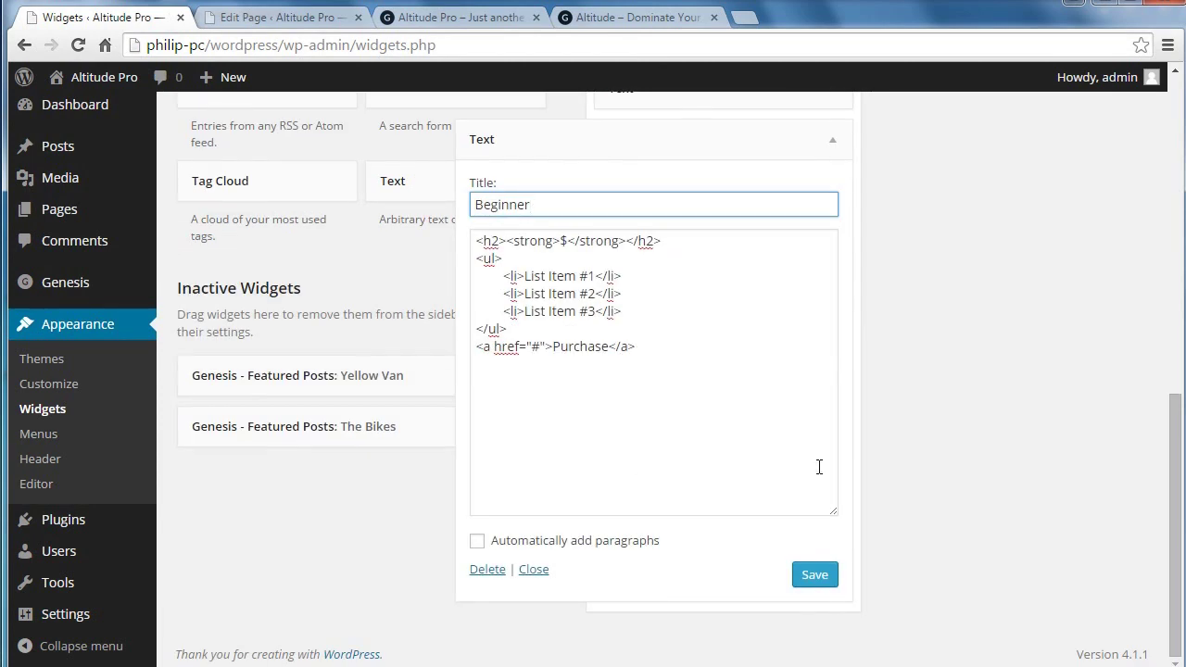
click(477, 541)
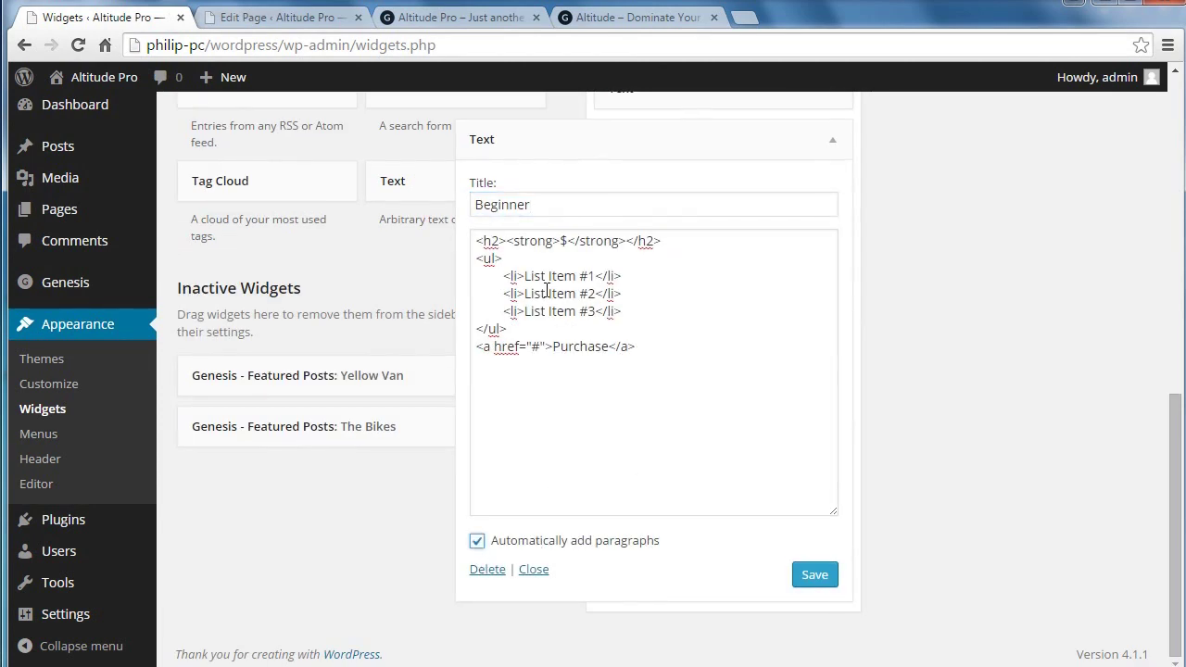
click(565, 243)
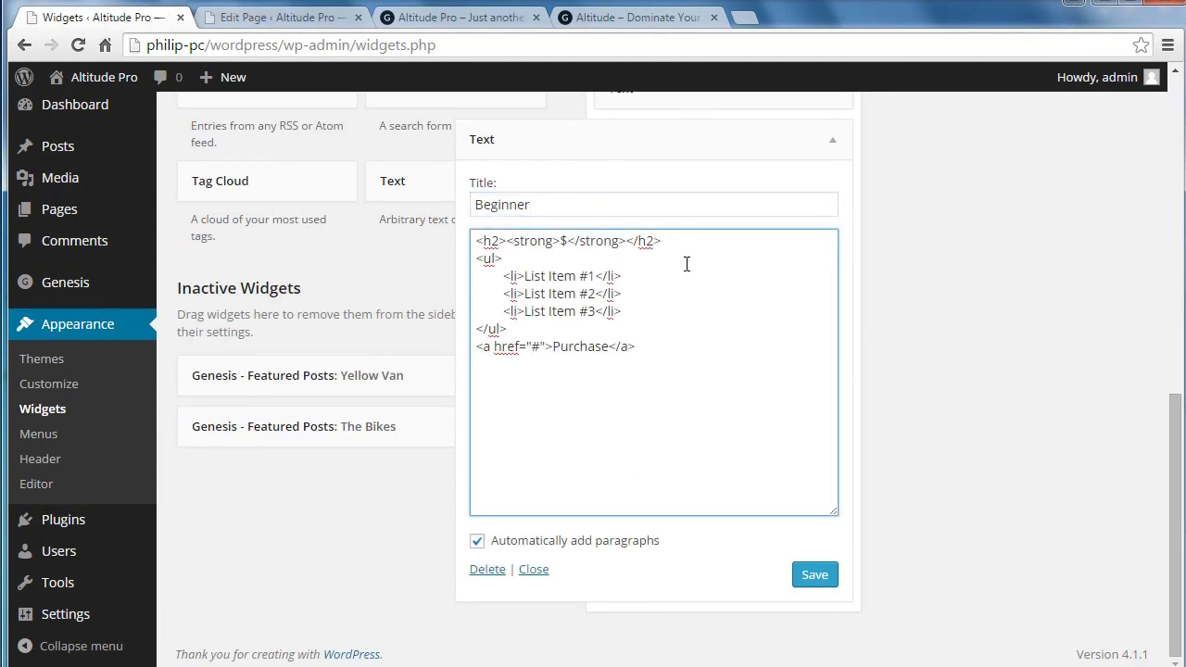
text(20)
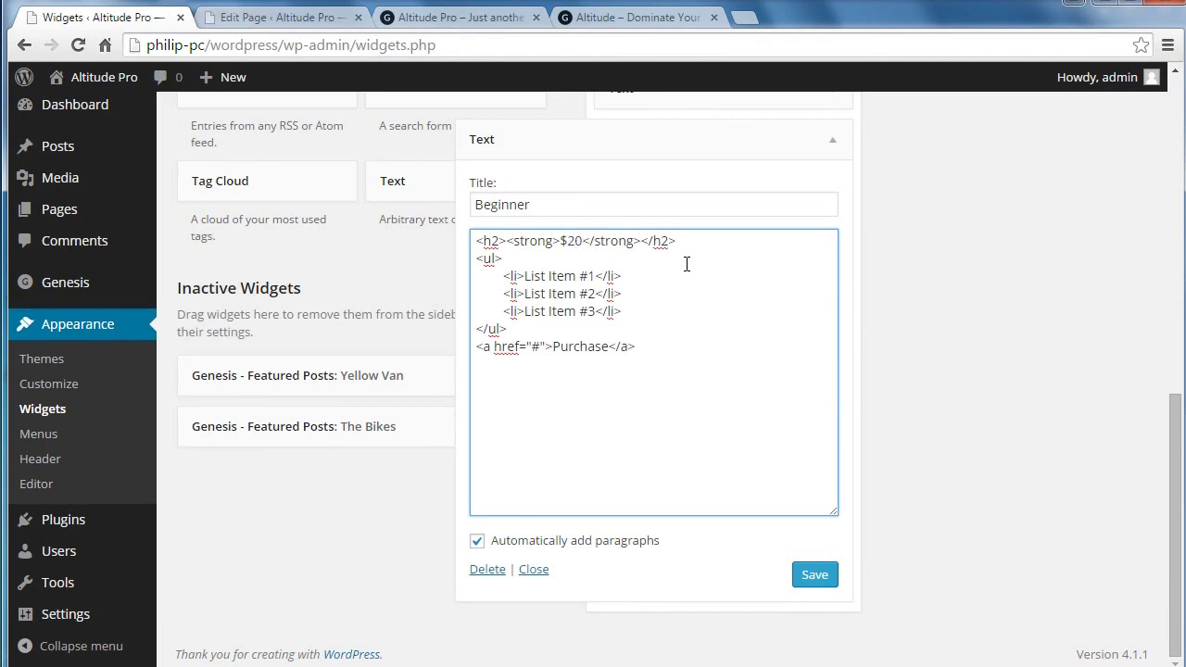
click(813, 576)
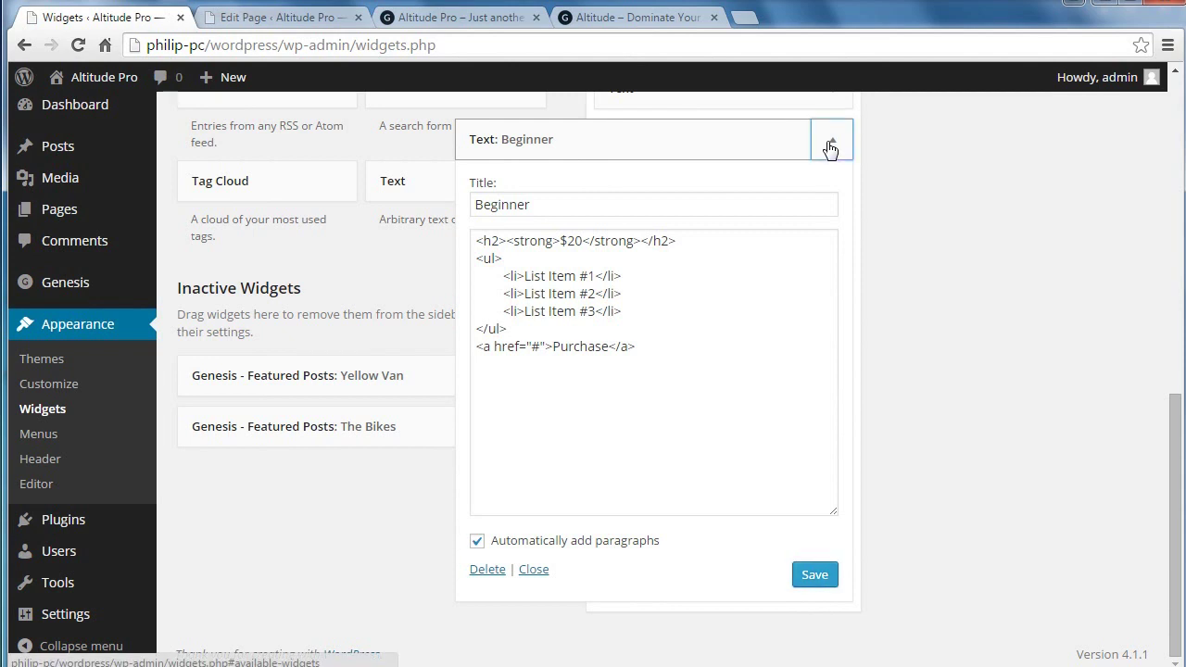
click(830, 142)
Add a Text widget titled Advanced below Beginner in Front Page 4 and paste the copied HTML into it
drag(394, 329, 637, 336)
click(760, 402)
text(Advanced)
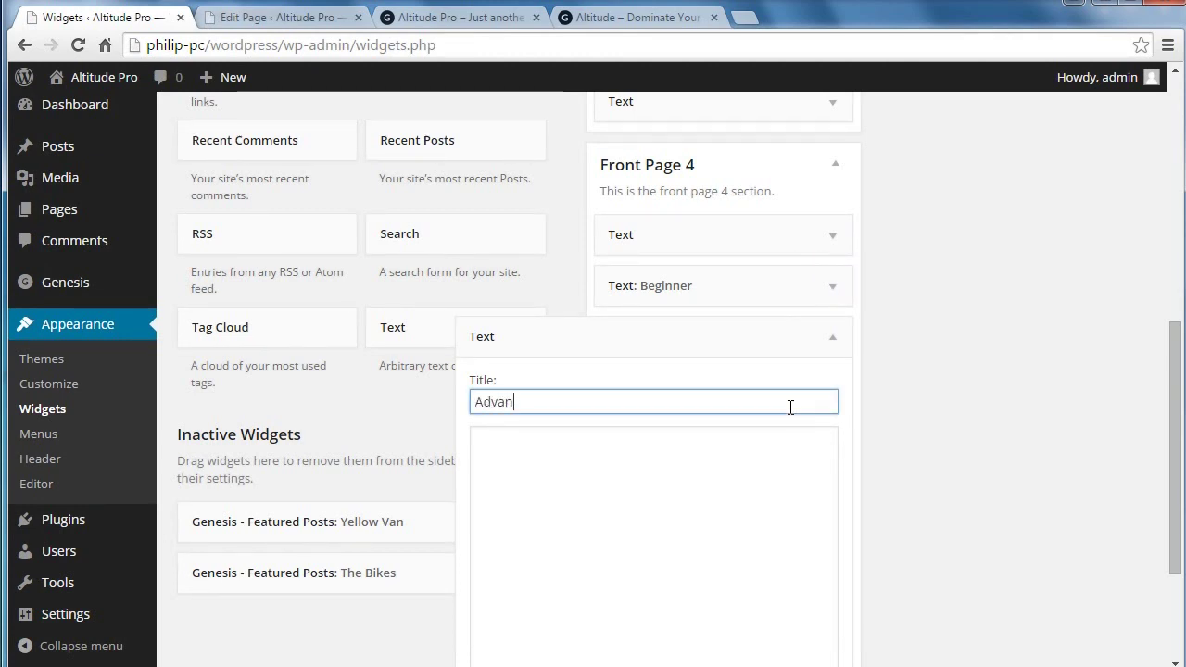
click(683, 473)
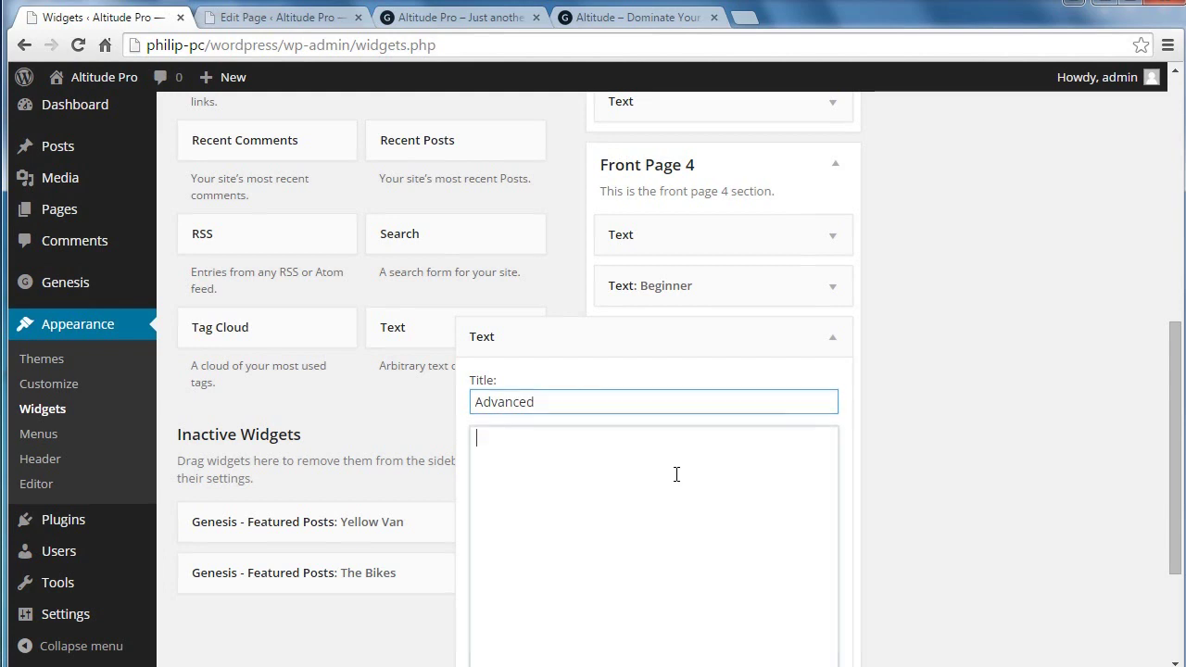
key(ctrl+v)
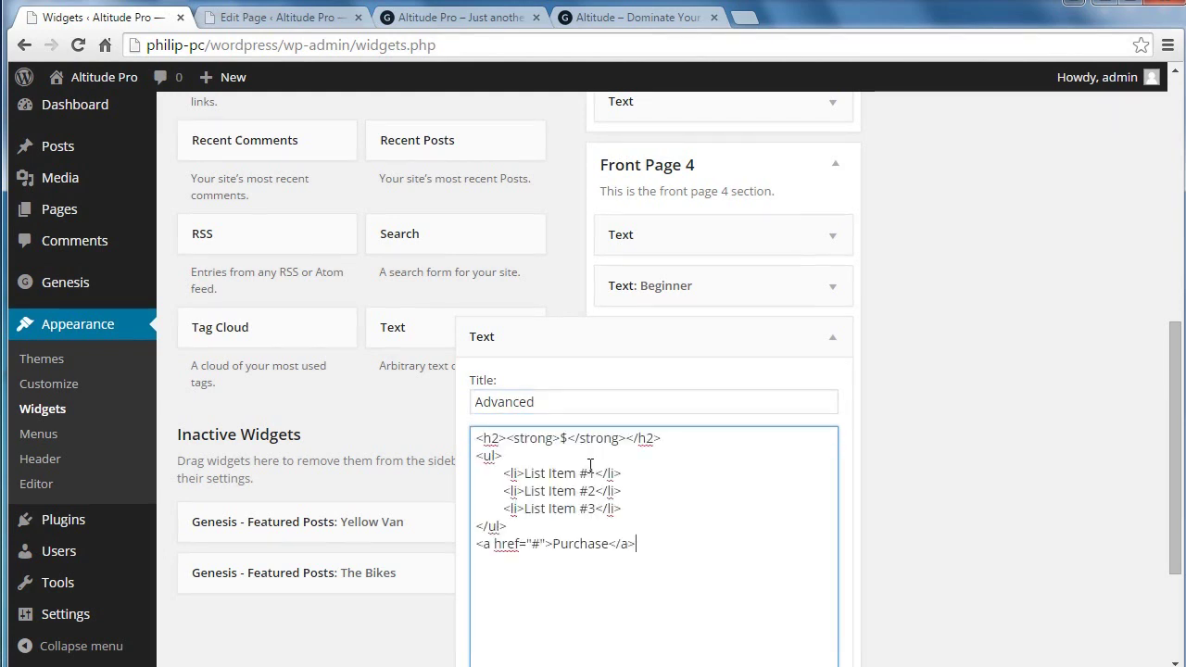
Set the Advanced widget's price to $40, enable automatic paragraphs, then save and collapse it
click(566, 438)
text(40)
scroll(868, 518, down, 3)
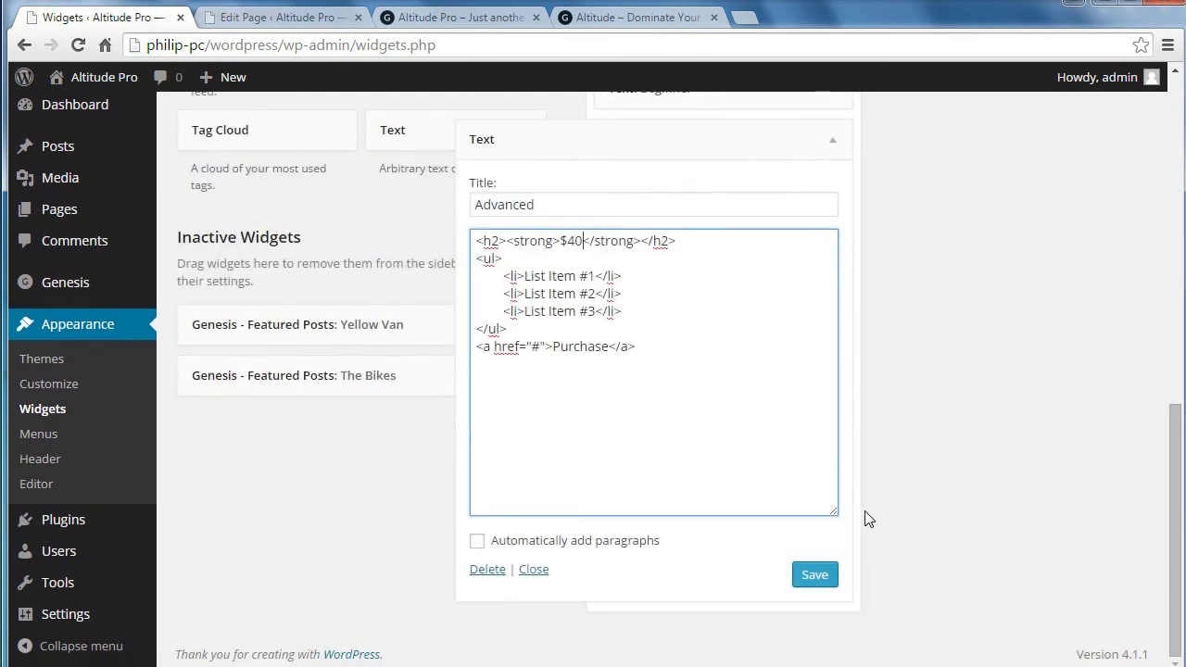
click(552, 540)
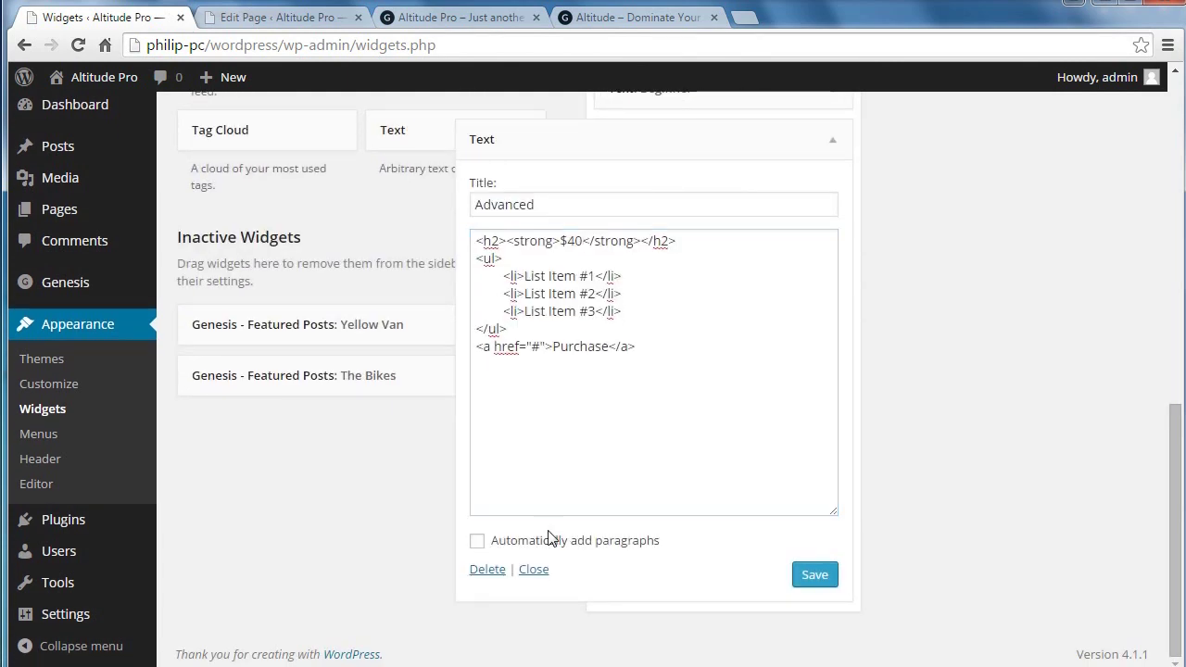
click(814, 574)
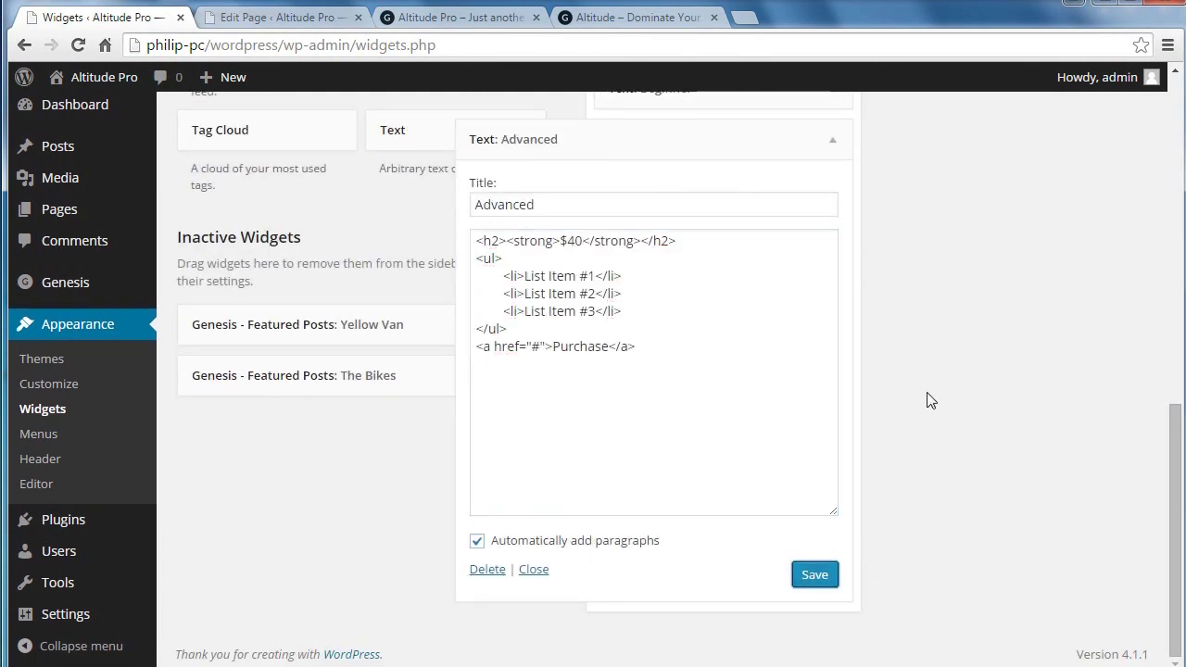
click(832, 141)
Add a Text widget titled Pro below Advanced in Front Page 4 and paste the copied HTML into it
drag(456, 340, 703, 398)
click(824, 451)
text(P)
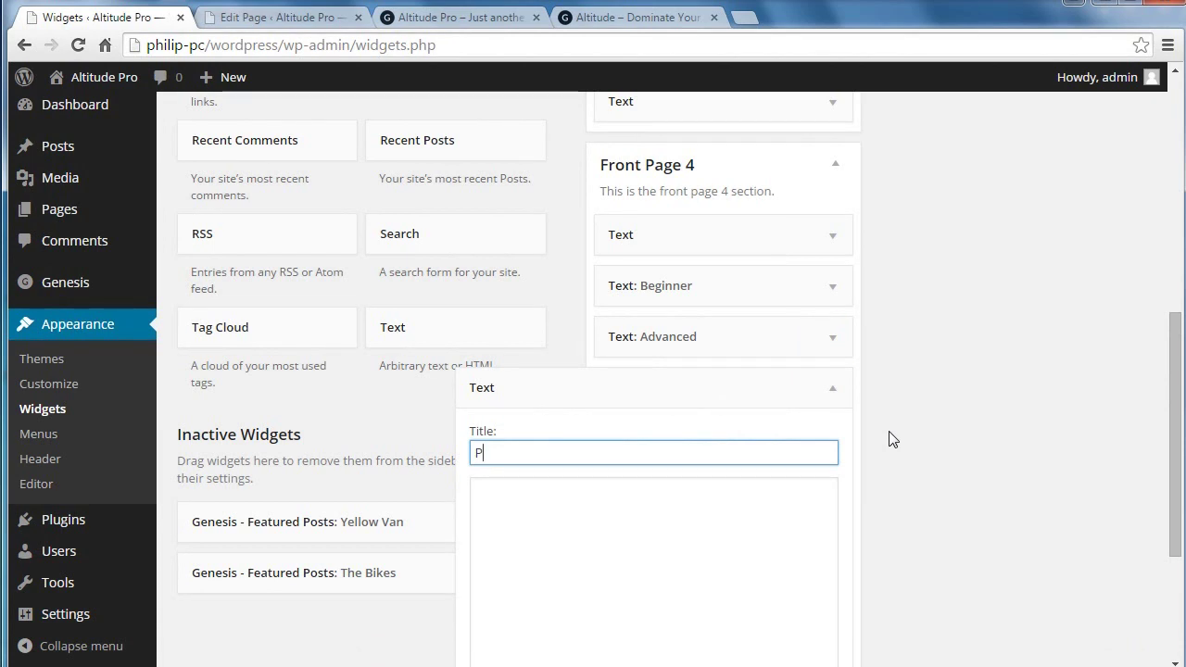
text(ro)
click(685, 519)
text(<h2><strong>$</strong></h2> <ul> 	<li>List Item #1</li> 	<li>List Item #2</li> 	<li>List Item #3</li> </ul> <a href="#">Purchase</a>)
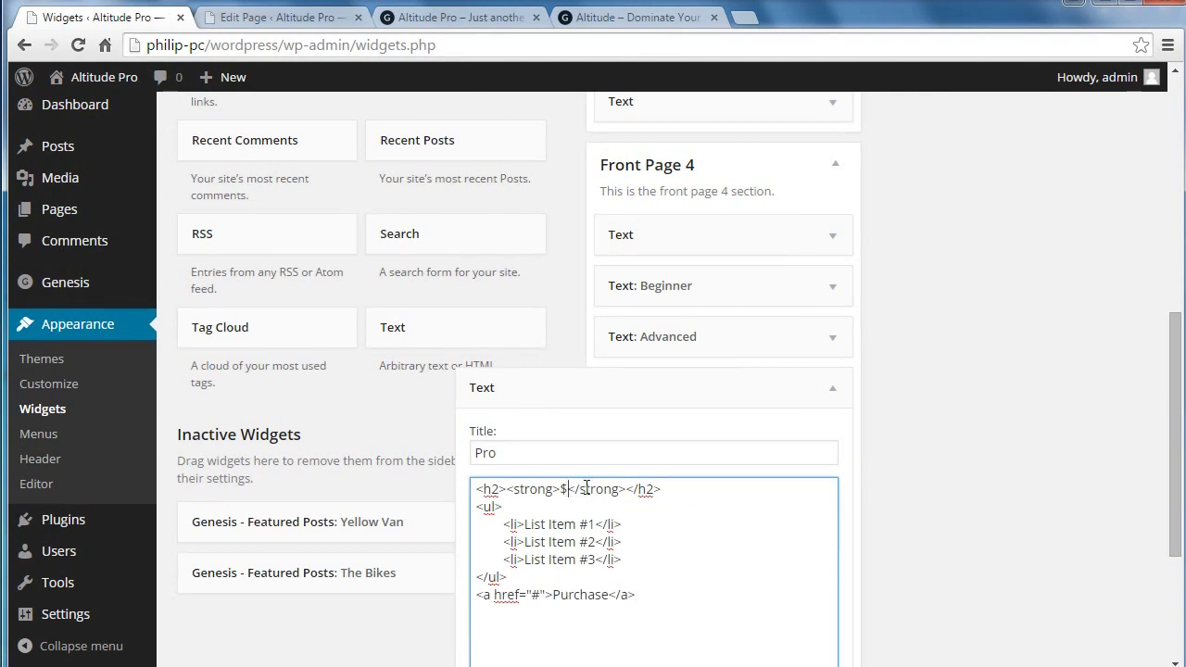
Set the Pro widget's price to $80, enable automatic paragraphs, then save and collapse it
text(80)
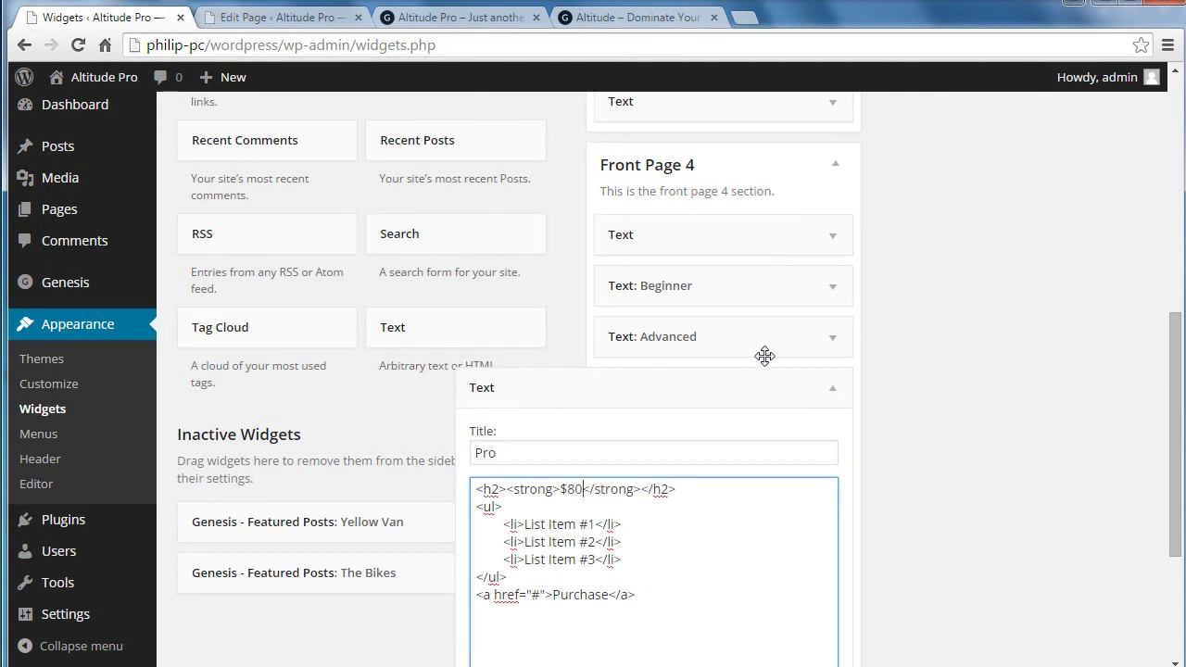
scroll(933, 444, down, 1)
scroll(933, 444, down, 2)
click(553, 545)
click(817, 579)
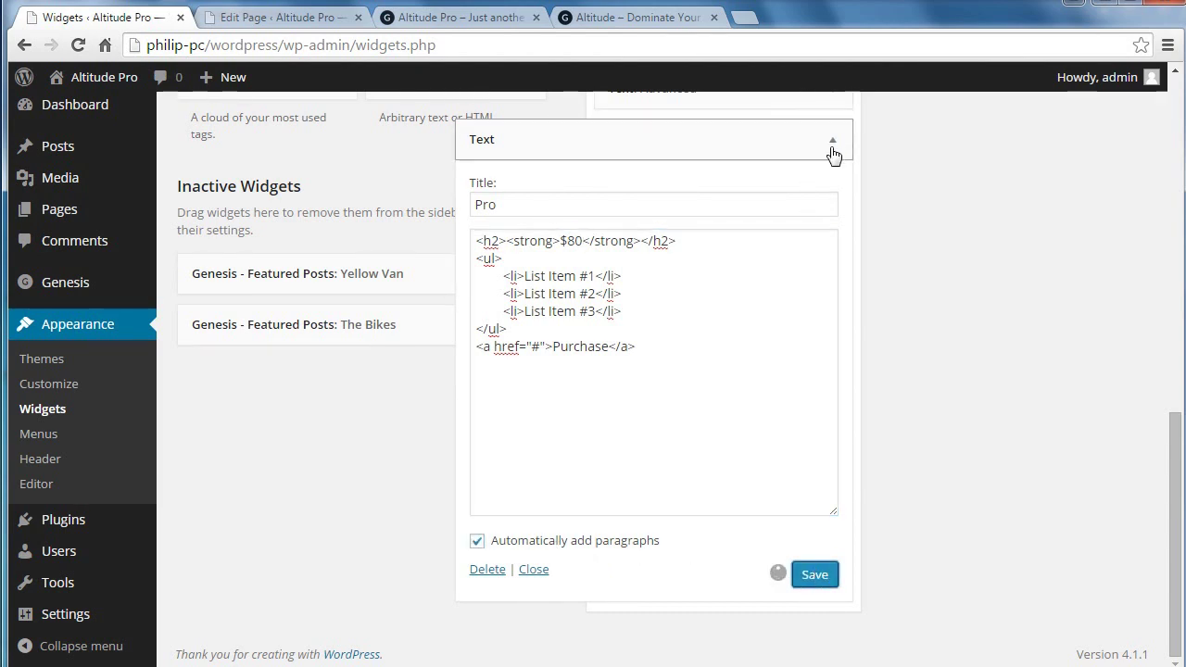
click(832, 146)
Reload the site's front page and examine the Beginner, Advanced and Pro pricing boxes with their Purchase links
click(398, 19)
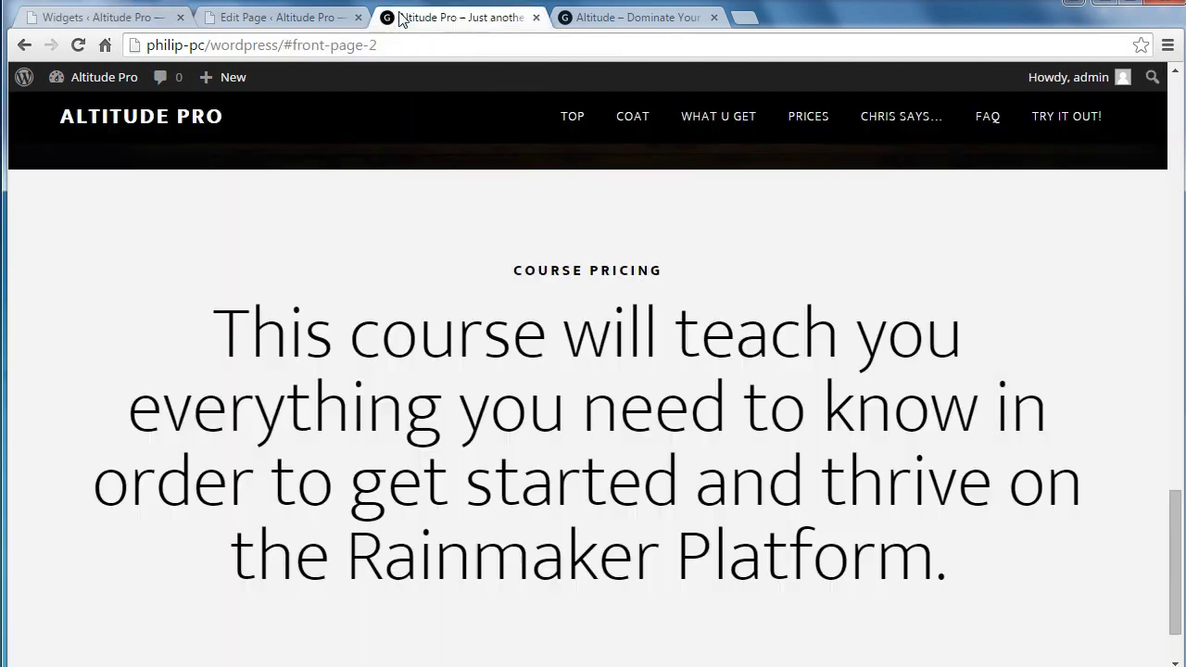
click(77, 45)
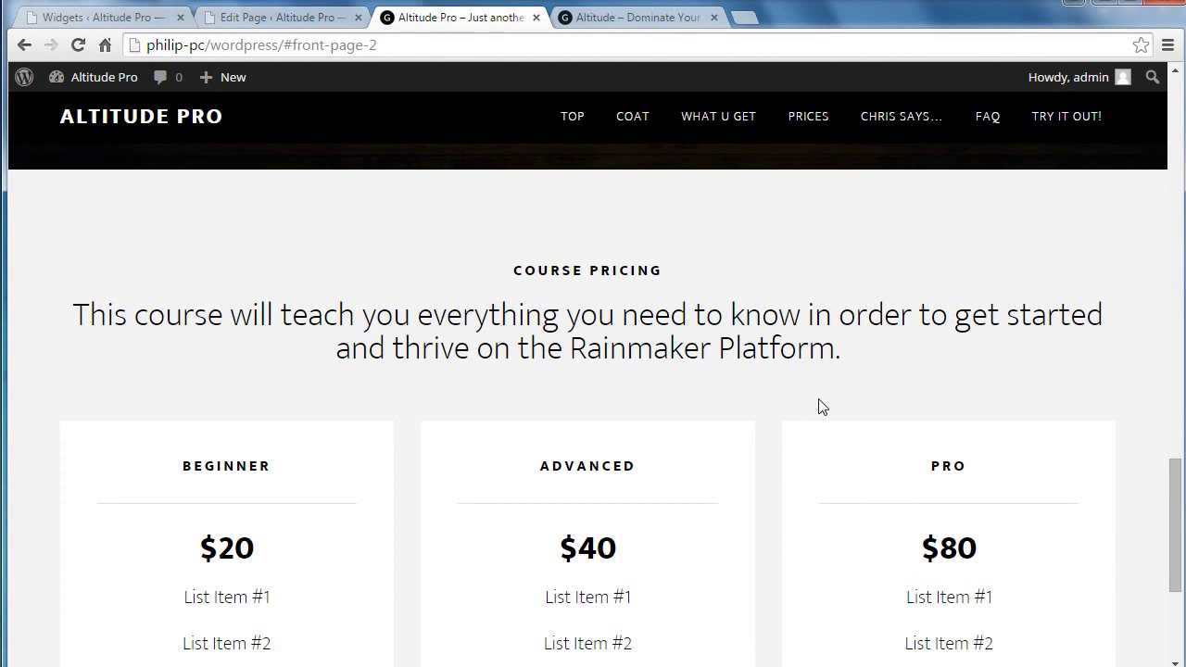
scroll(1175, 501, down, 2)
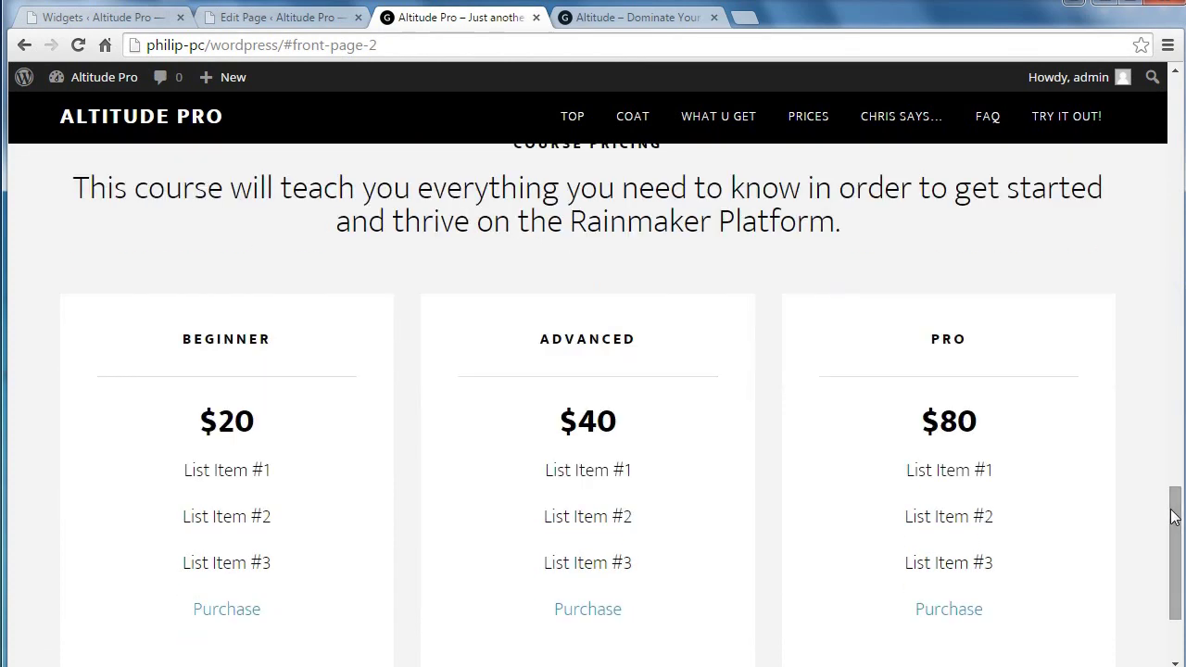
drag(1172, 517, 1173, 538)
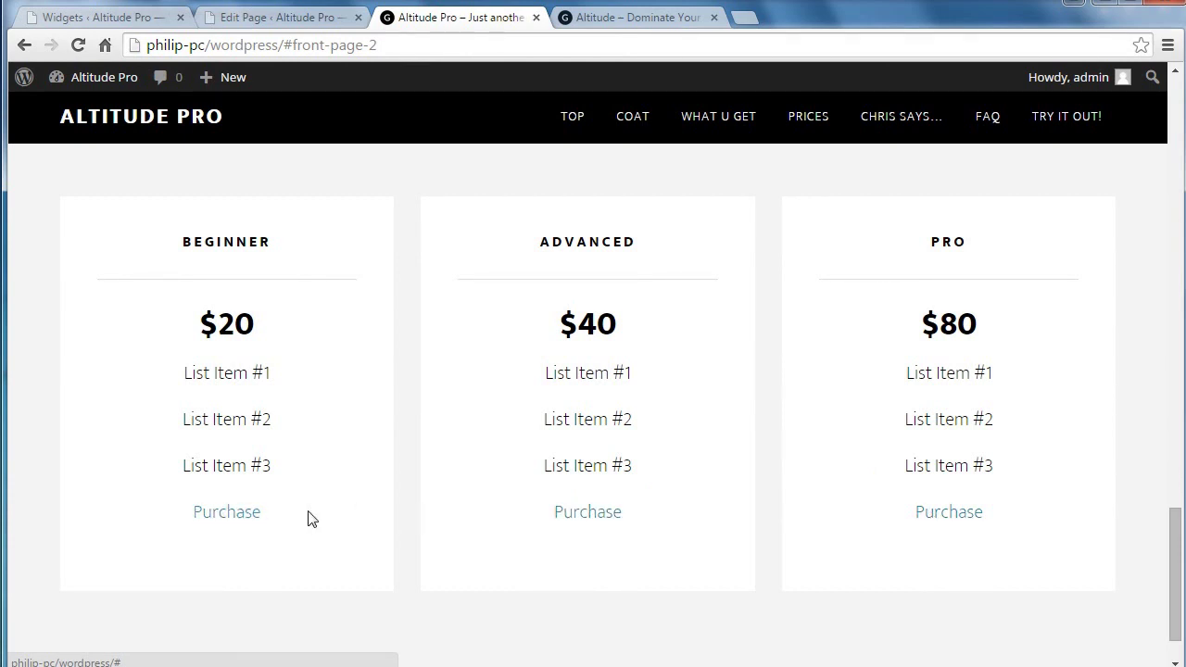
mouse_move(1180, 554)
mouse_down()
mouse_move(1179, 521)
mouse_move(1178, 553)
mouse_up()
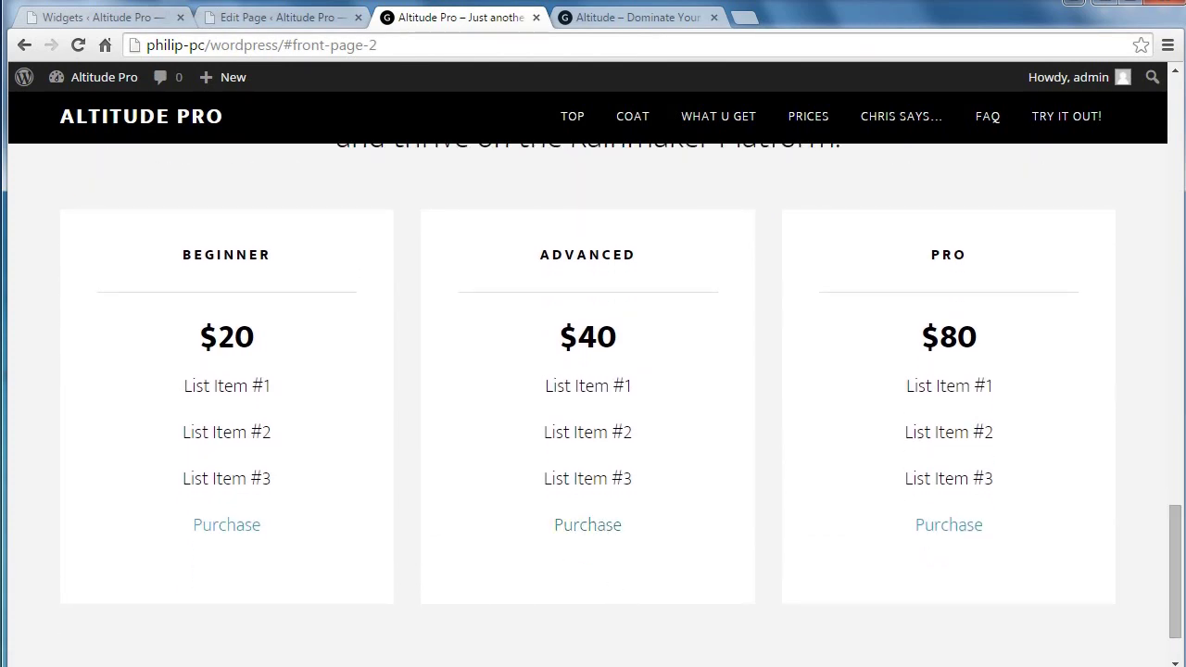
Copy class="button clear white" from the Altitude-Pro-link-and-image-html Notepad file and return to the browser
mouse_move(312, 666)
click(210, 648)
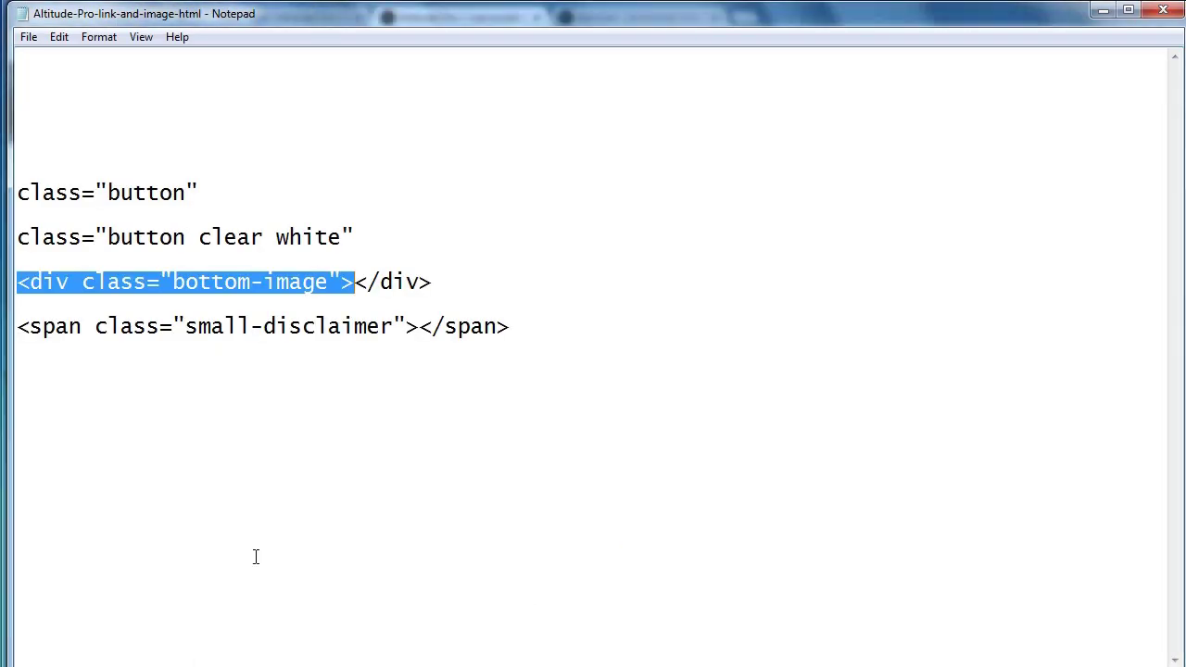
click(200, 192)
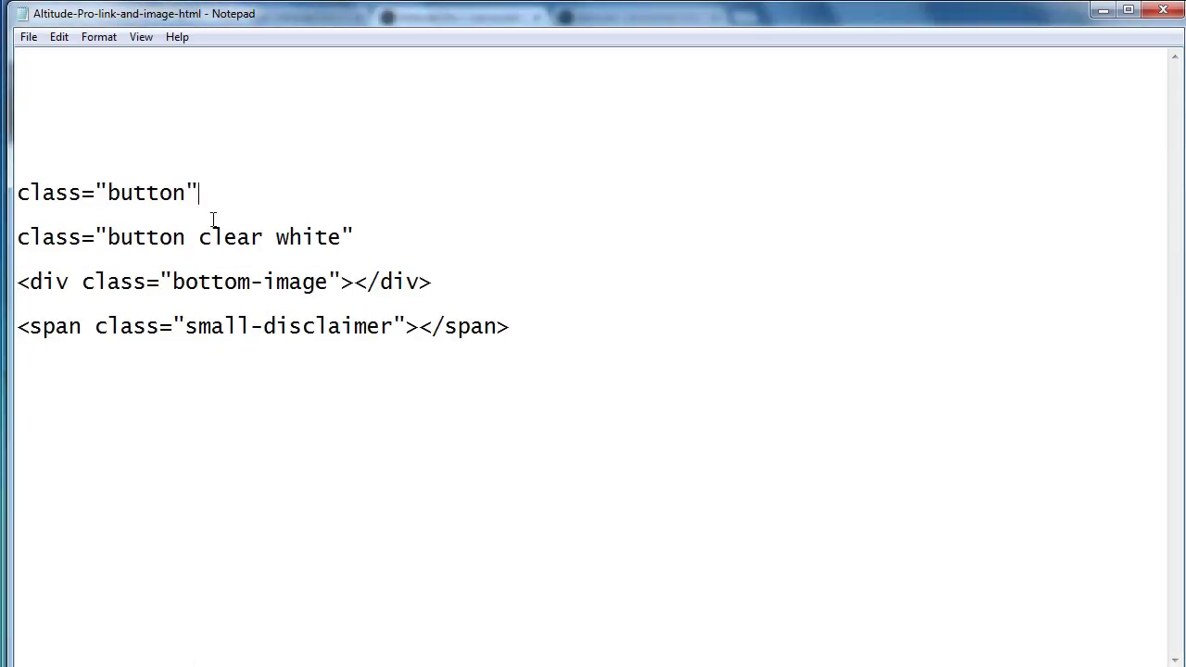
drag(355, 237, 20, 237)
right_click(46, 237)
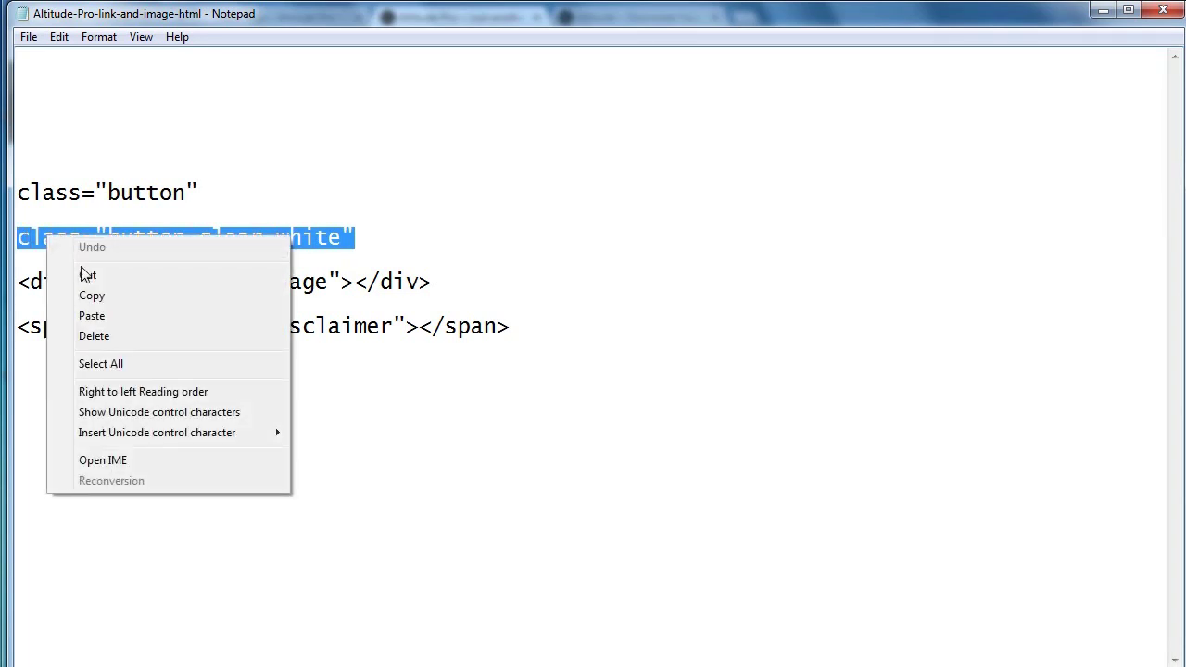
click(91, 296)
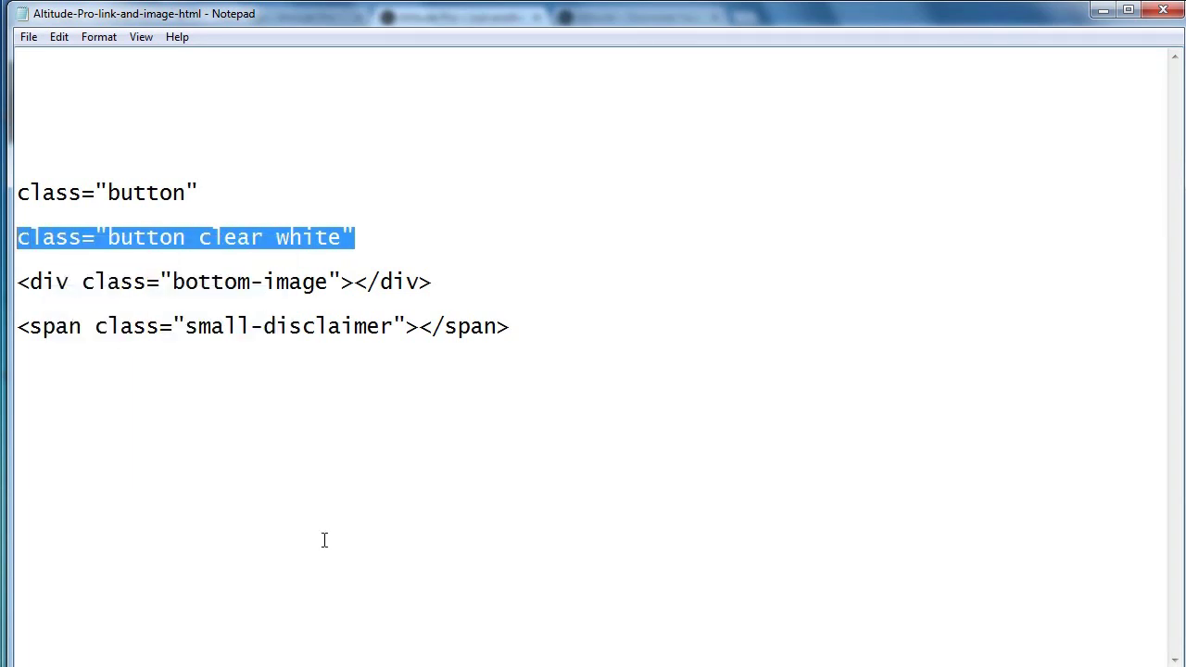
key(alt+Tab)
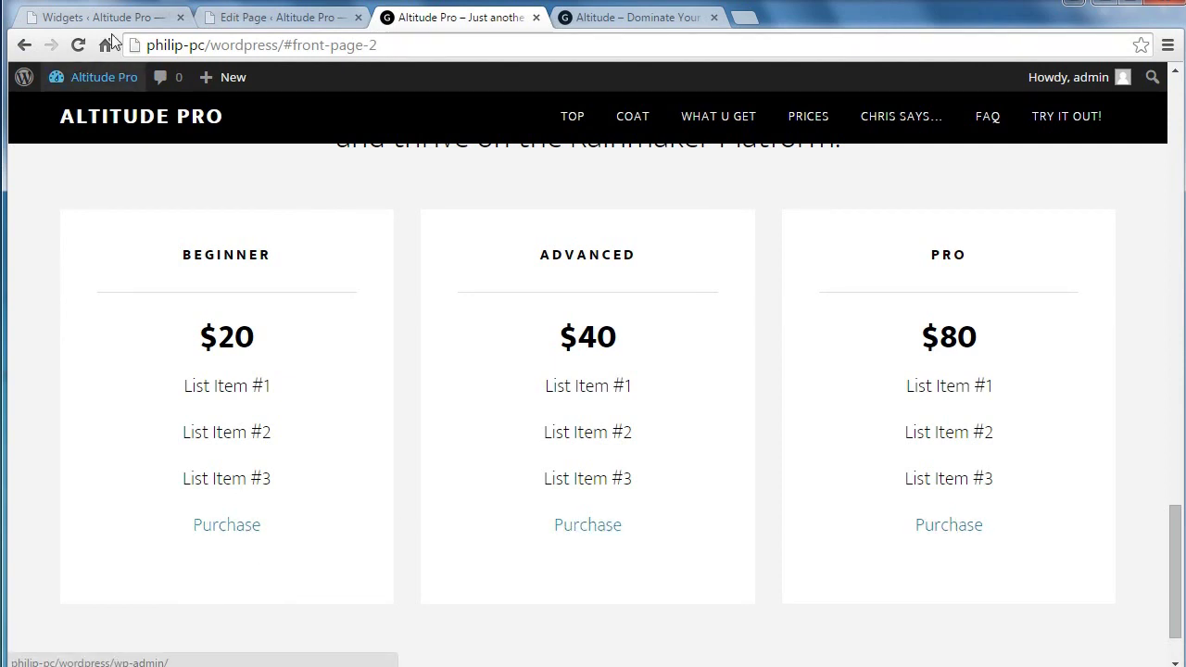
Add class="button clear white" to the Purchase link in Front Page 4's Beginner widget, then save and collapse it
click(145, 16)
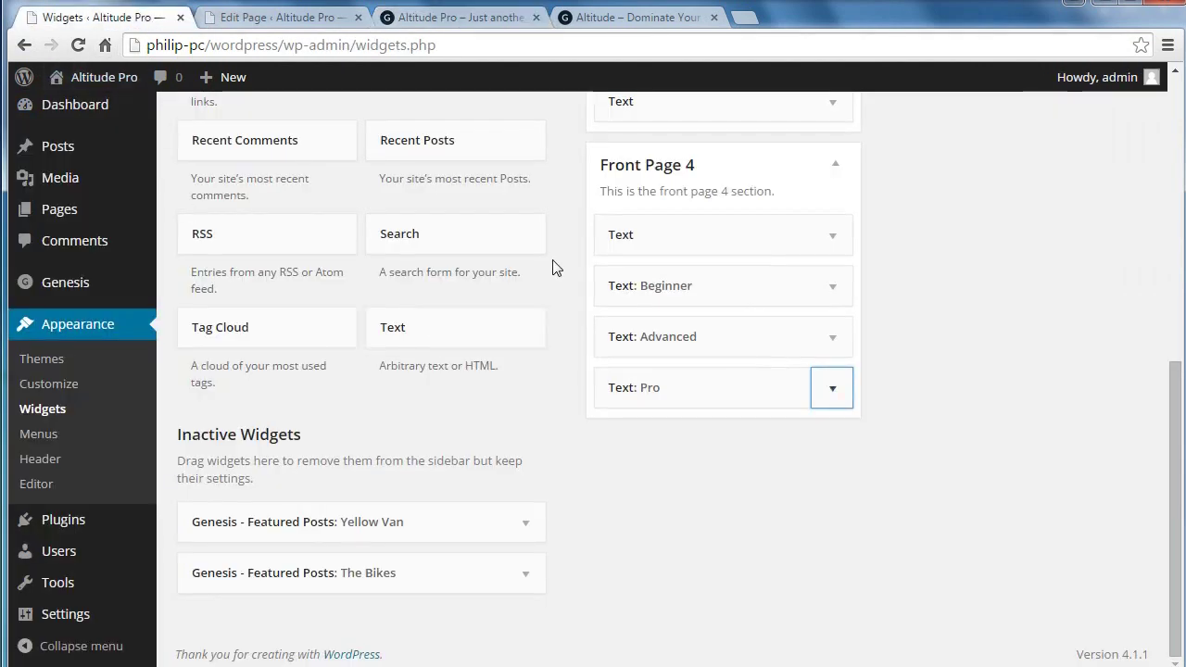
click(650, 287)
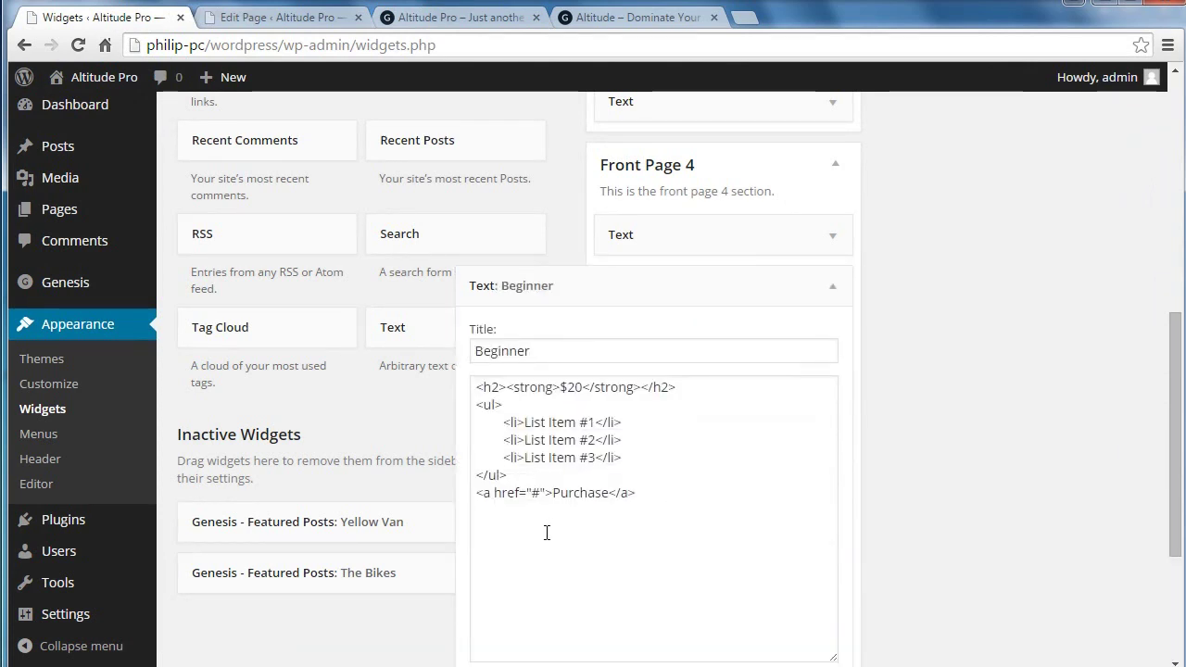
click(492, 492)
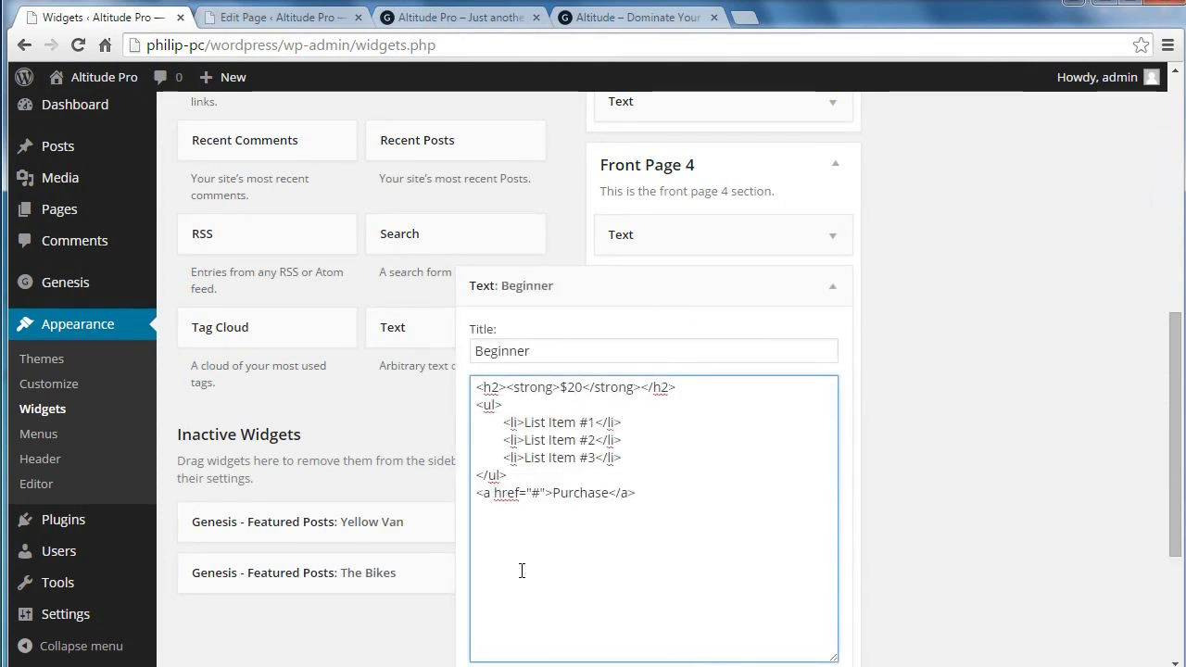
key(ctrl+v)
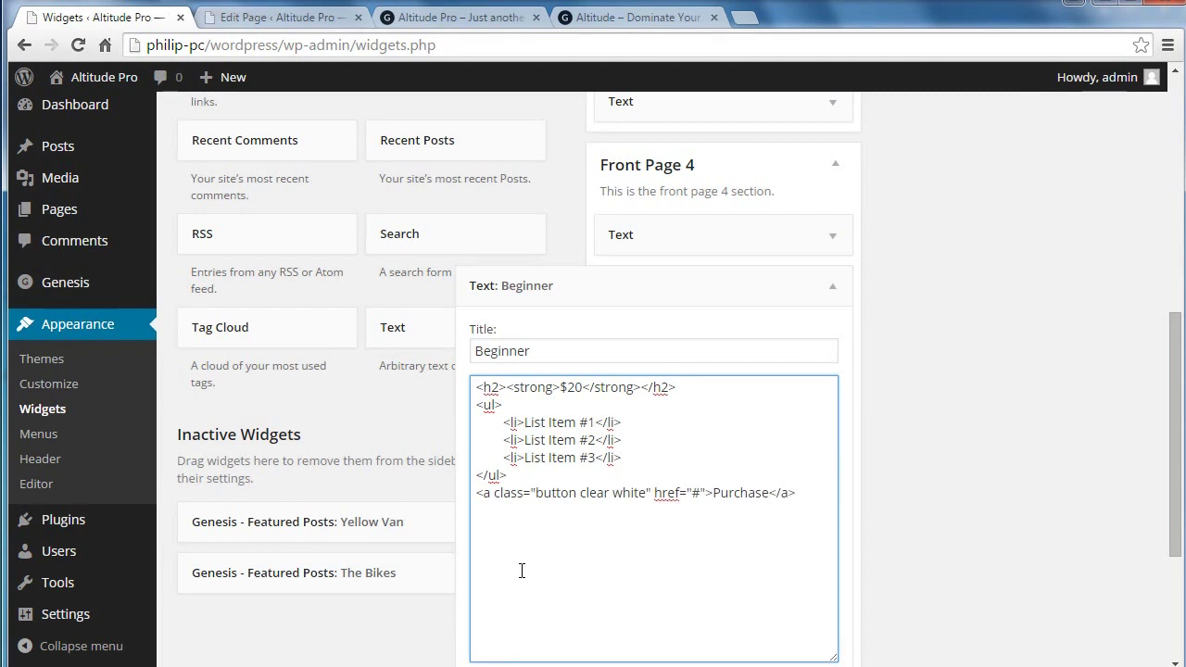
scroll(998, 470, down, 2)
click(823, 535)
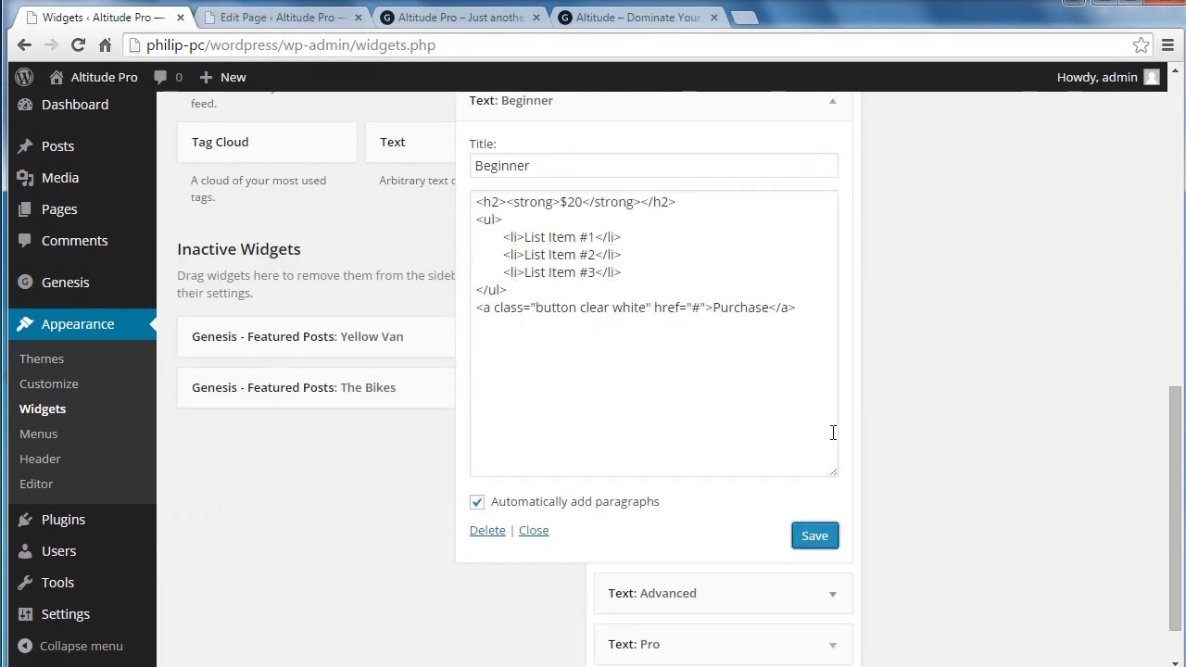
click(834, 104)
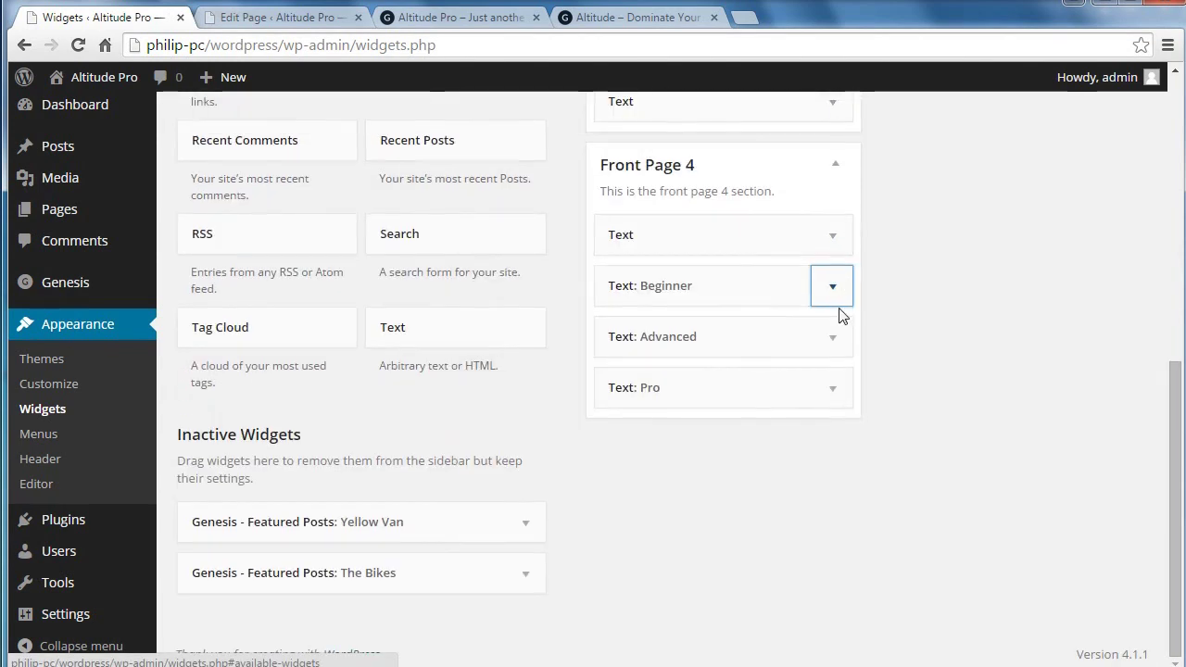
Add class="button clear white" to the Advanced widget's Purchase link, then save and collapse the widget
click(834, 338)
click(491, 542)
key(ctrl+v)
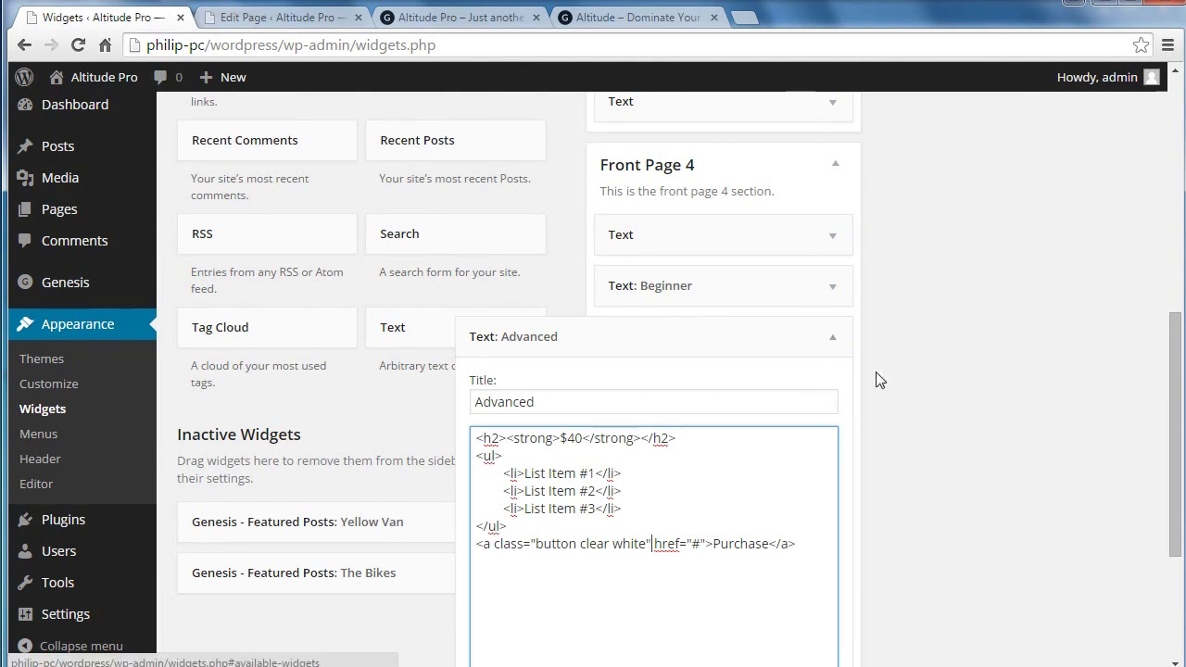
scroll(903, 373, down, 3)
click(814, 523)
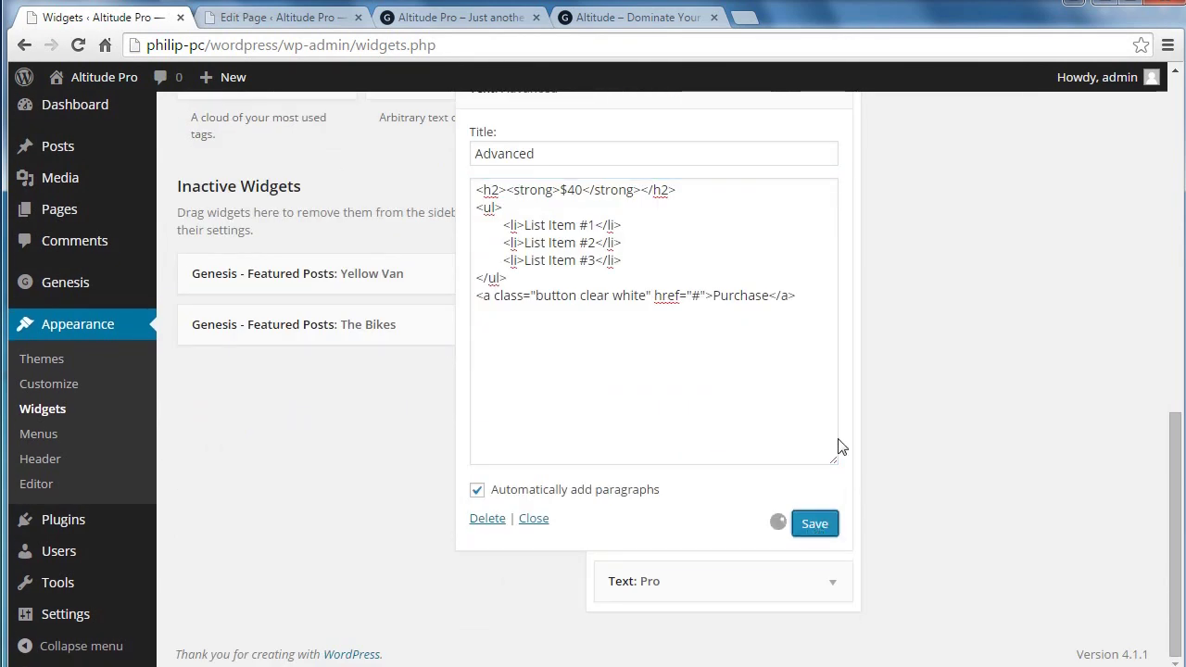
click(842, 106)
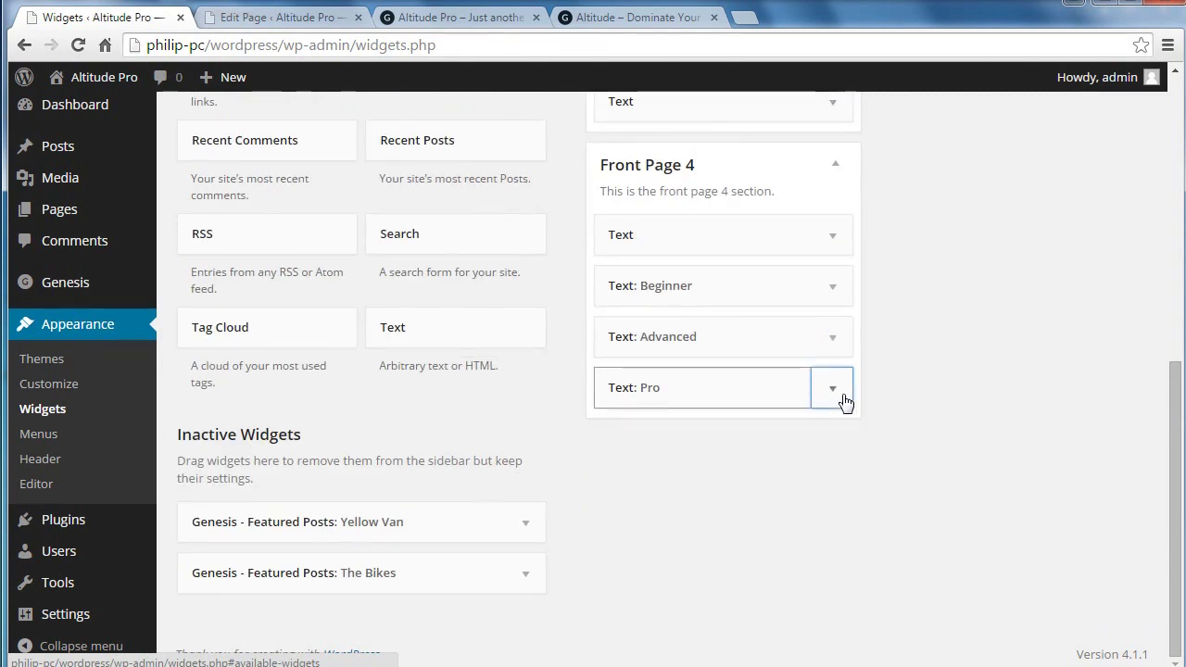
Add class="button clear white" to the Pro widget's Purchase link, then save and collapse the widget
click(842, 394)
click(494, 595)
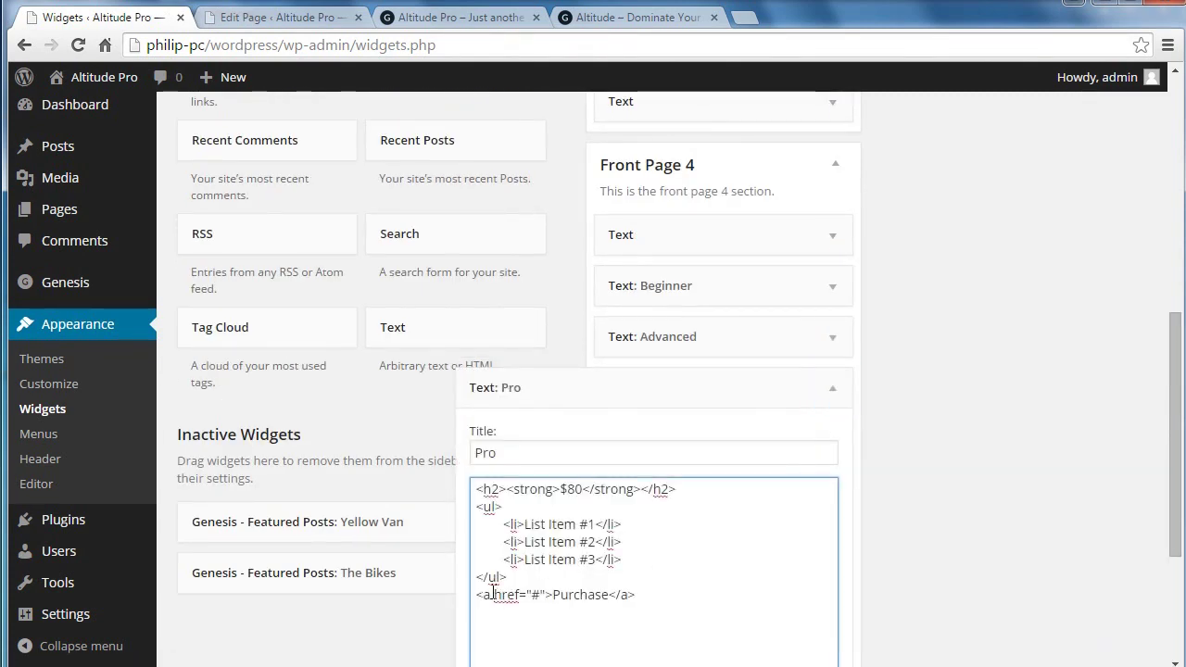
text(class="button clear white")
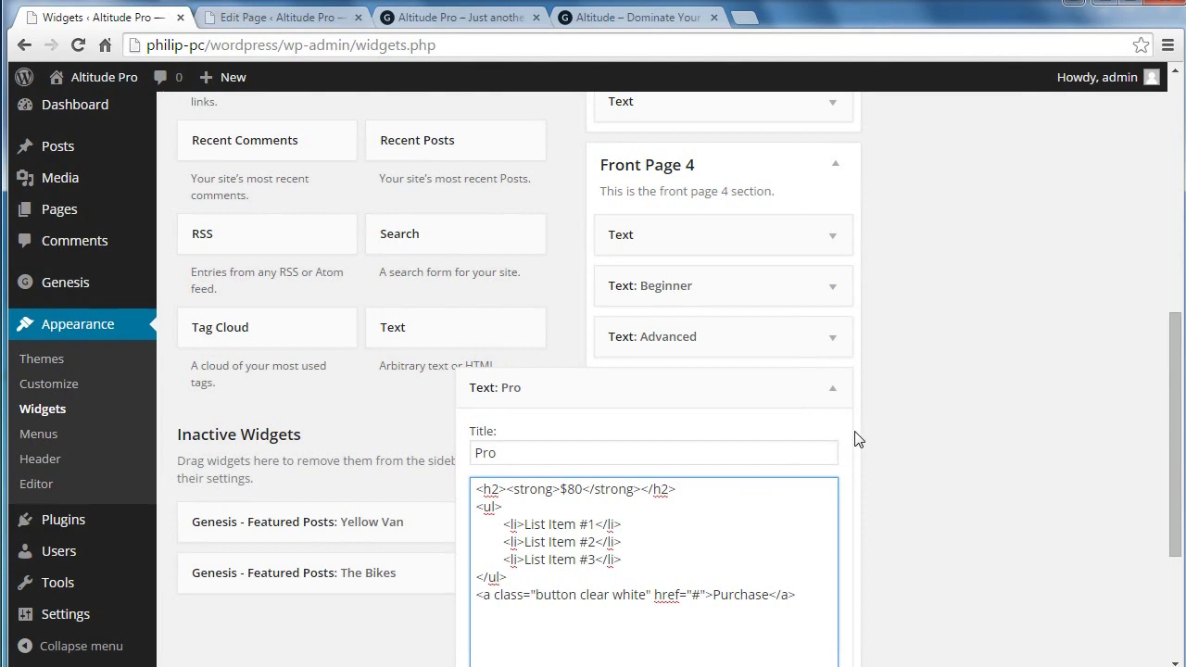
scroll(871, 445, down, 3)
click(814, 574)
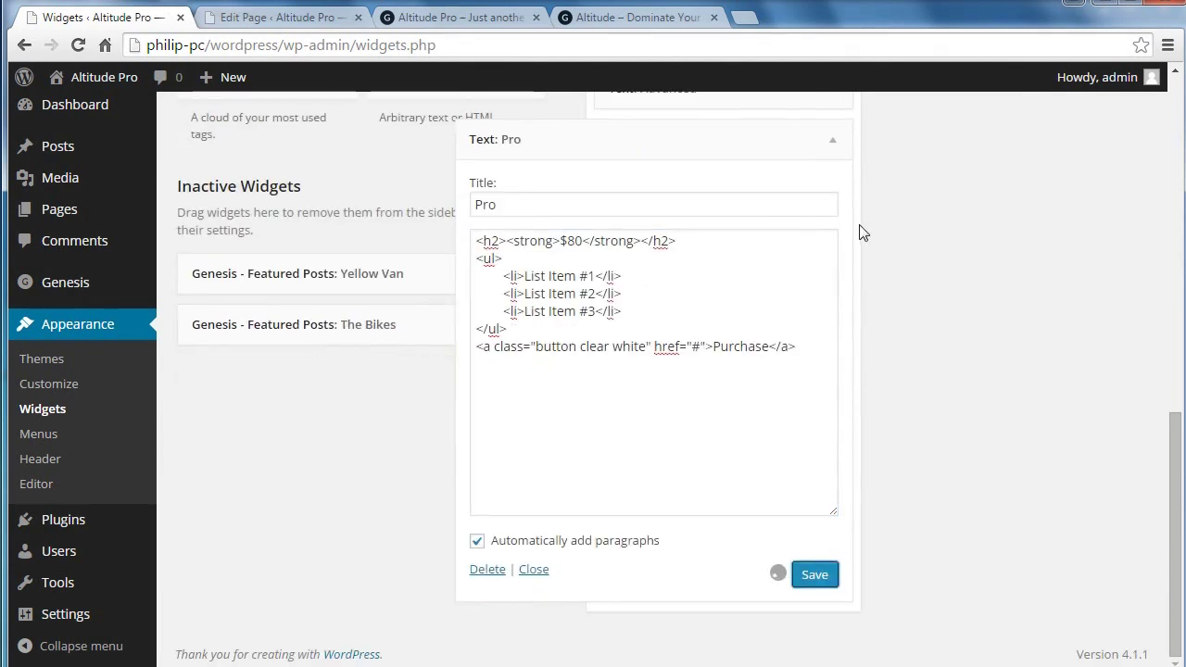
click(839, 142)
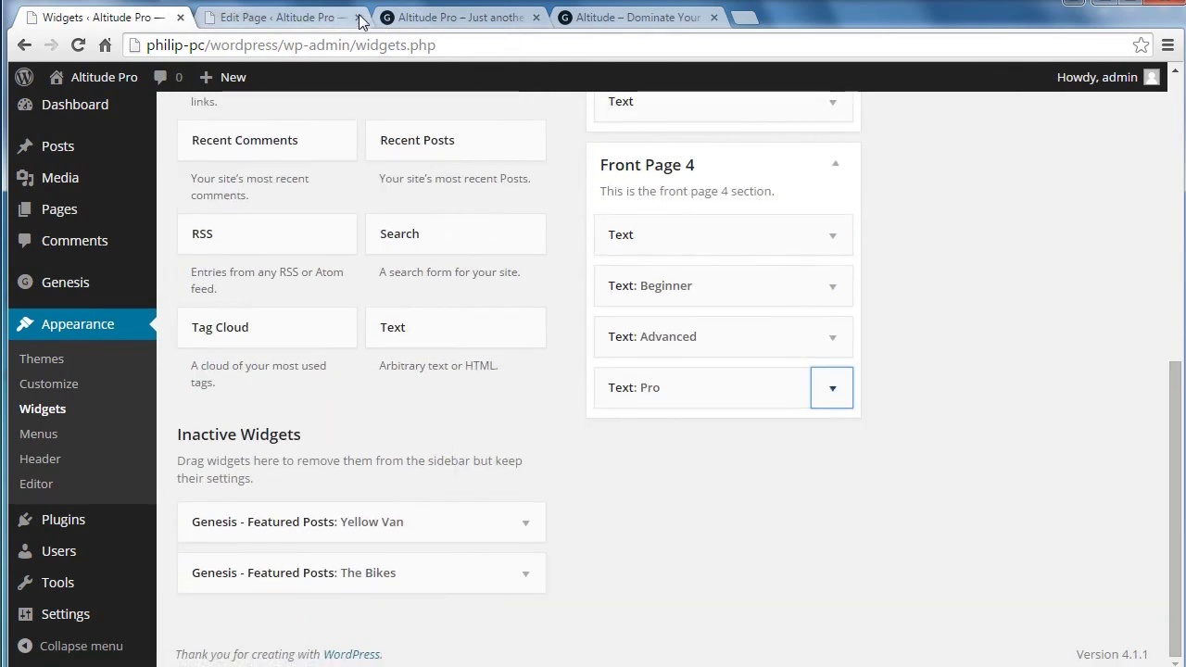
Reload the site's front page to check the Purchase buttons, and view the testimonial section on the StudioPress demo without the developer tools
click(429, 18)
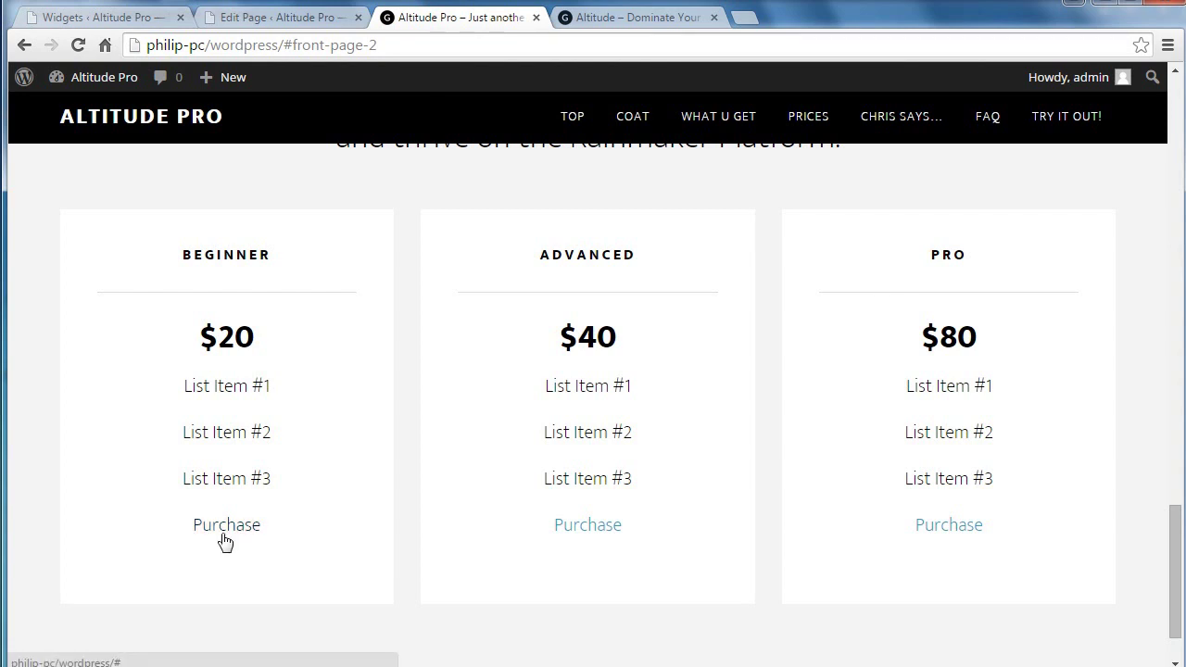
click(78, 50)
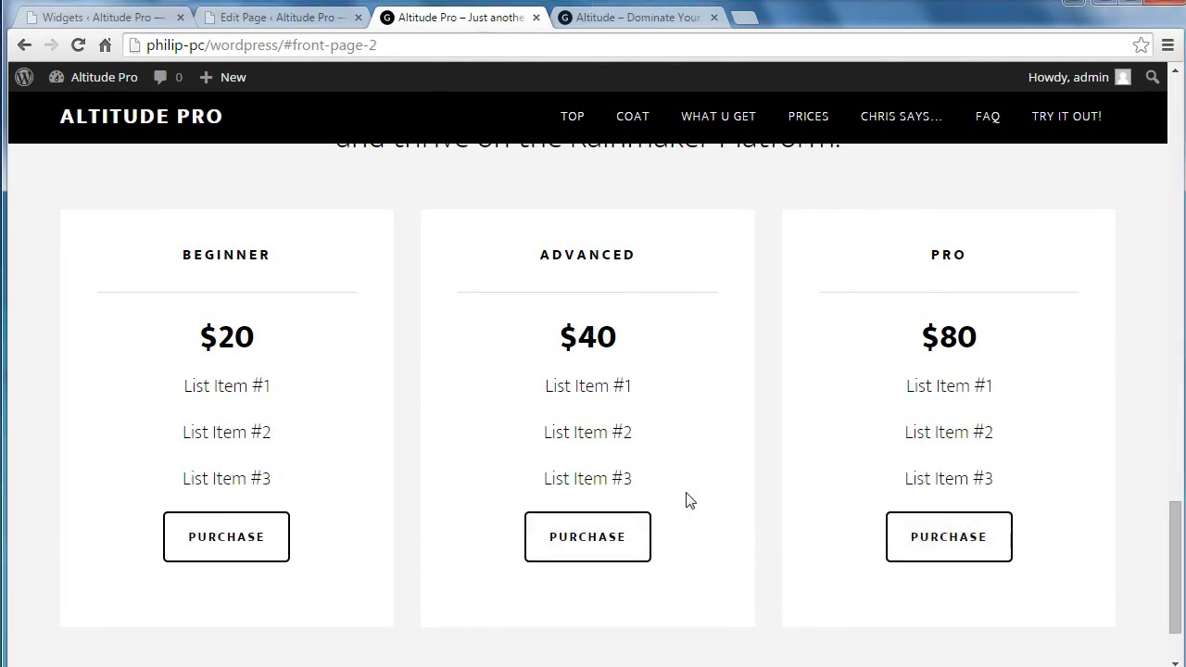
click(644, 18)
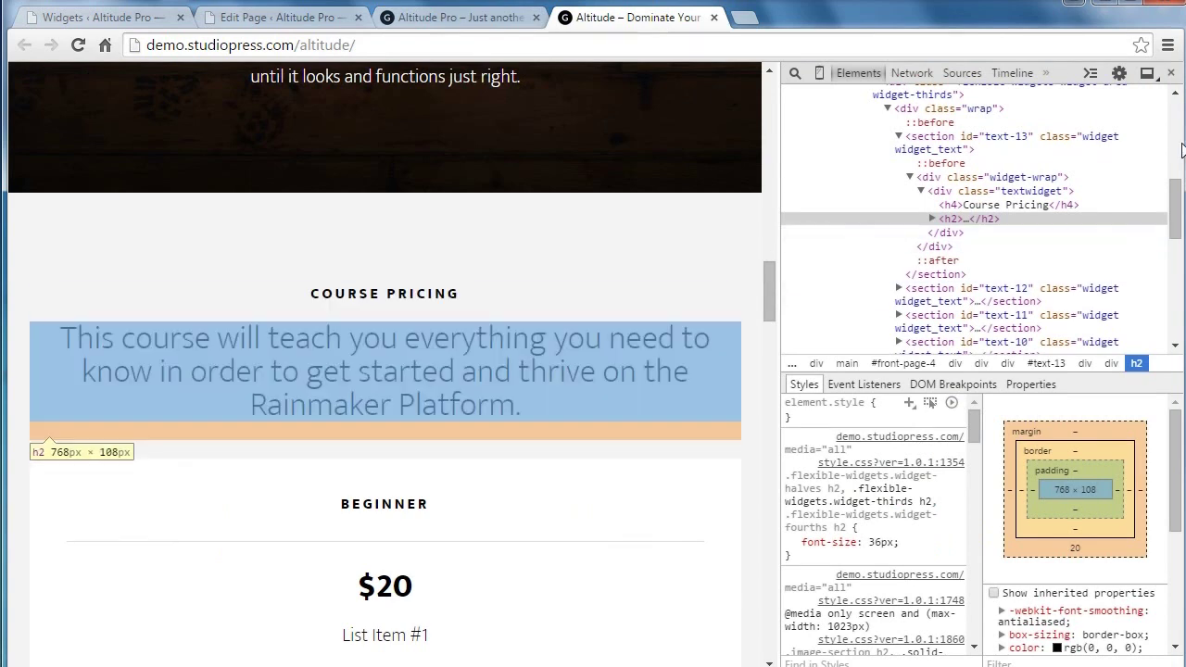
click(1172, 73)
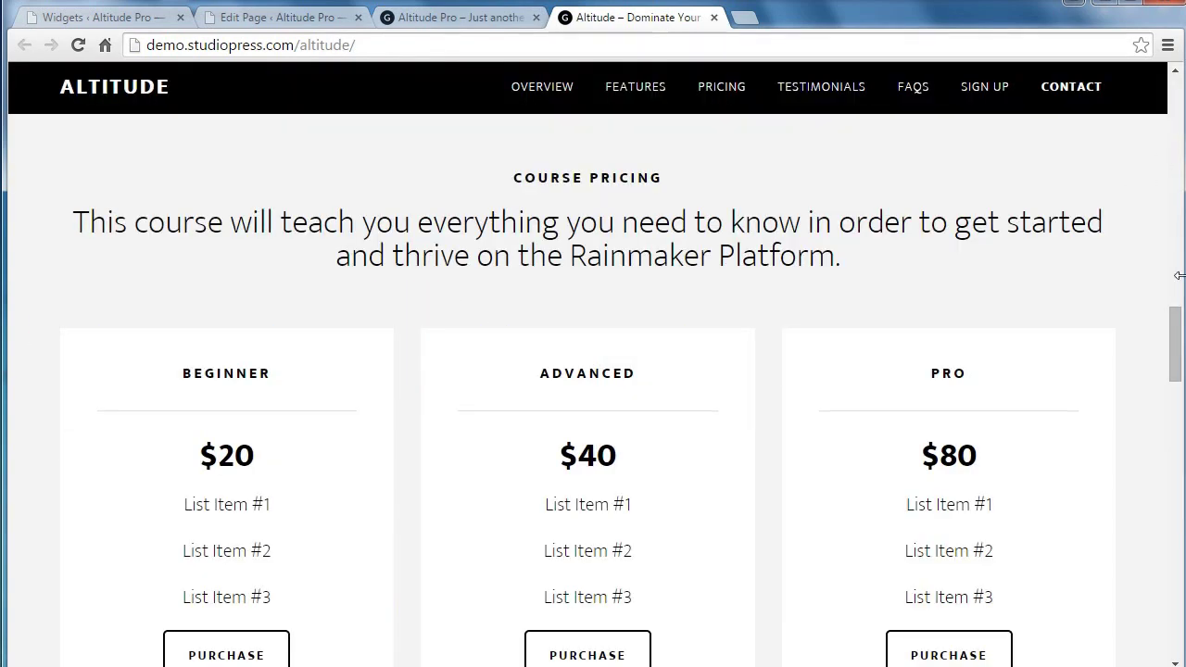
drag(1174, 334, 1175, 417)
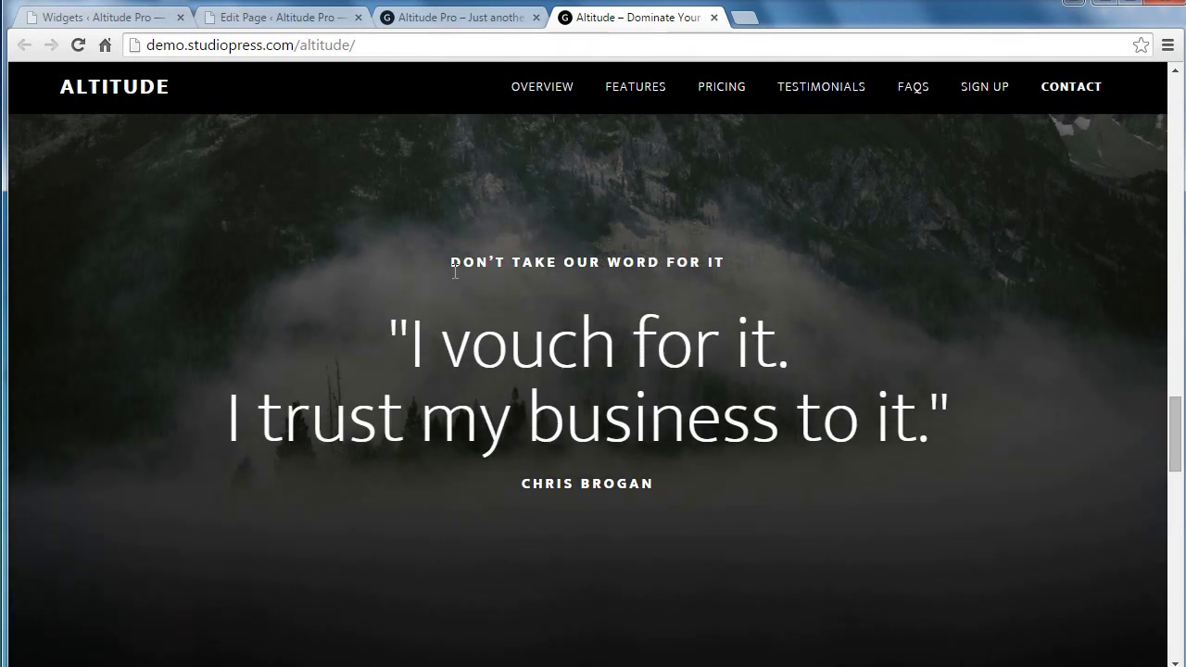
Copy the front-page-5 heading DON'T TAKE OUR WORD FOR IT from the just-text-from-Altitude-Pro-home-page Notepad file and return to the browser
mouse_move(311, 658)
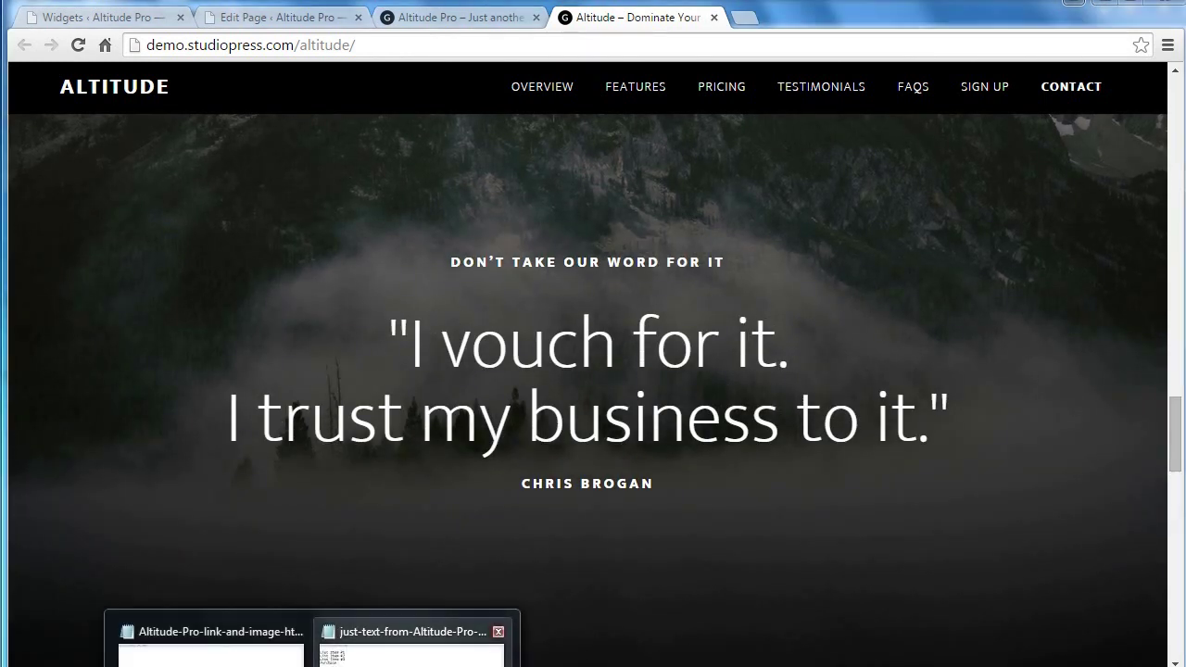
click(411, 649)
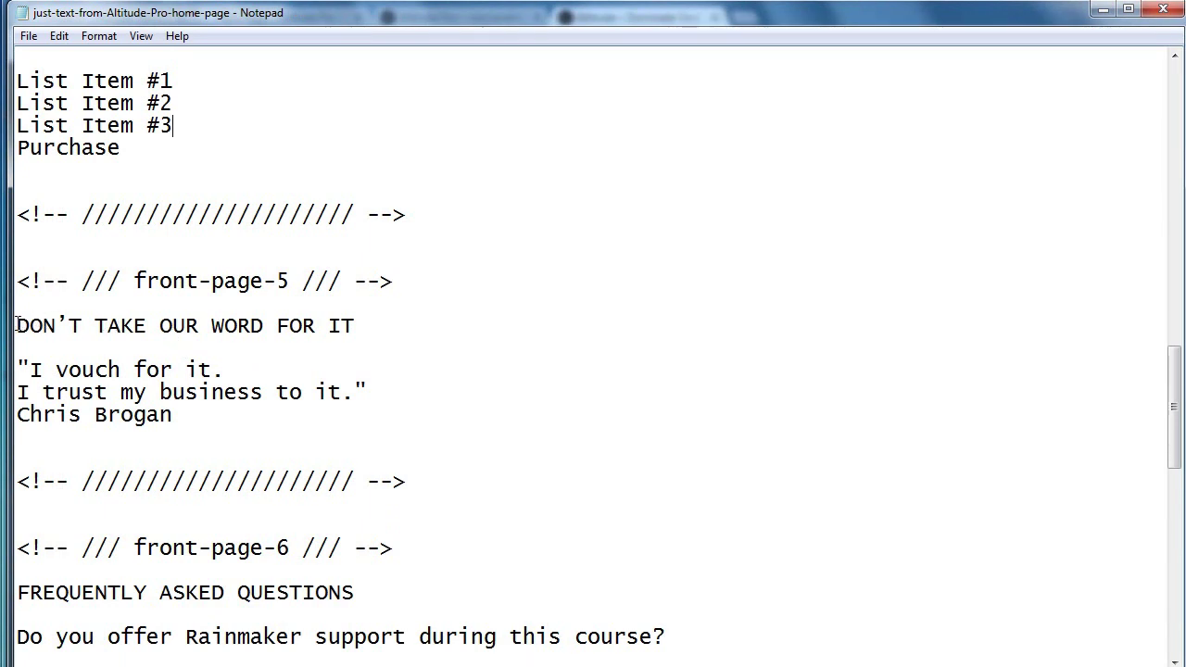
drag(17, 325, 346, 325)
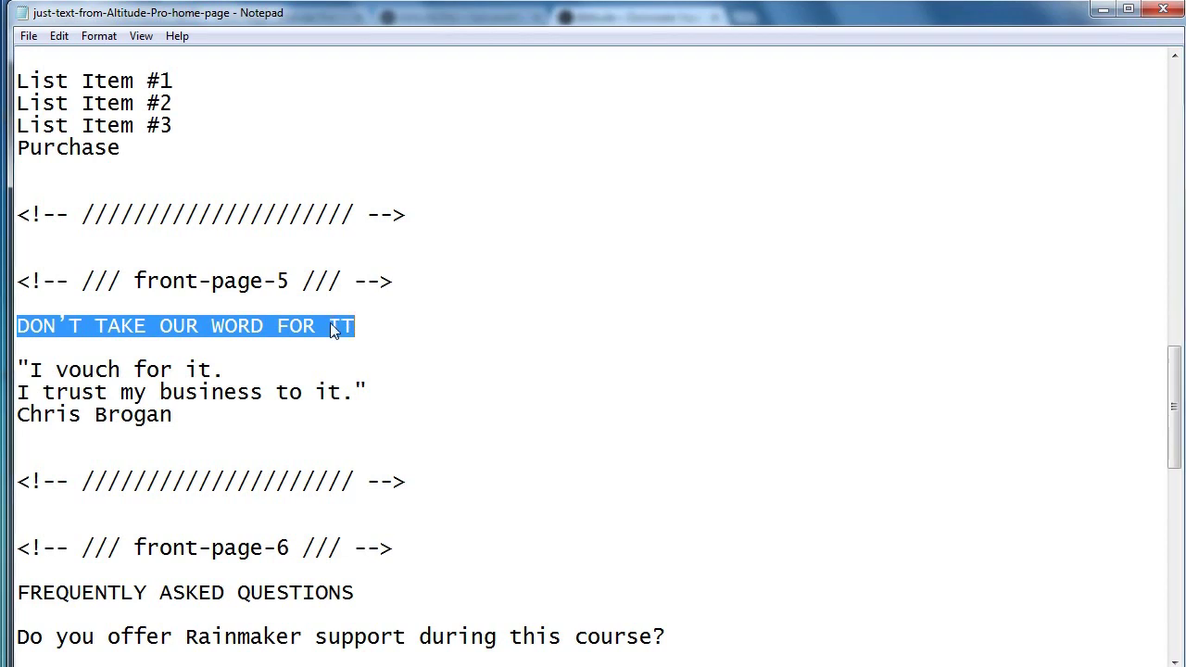
right_click(332, 324)
click(374, 384)
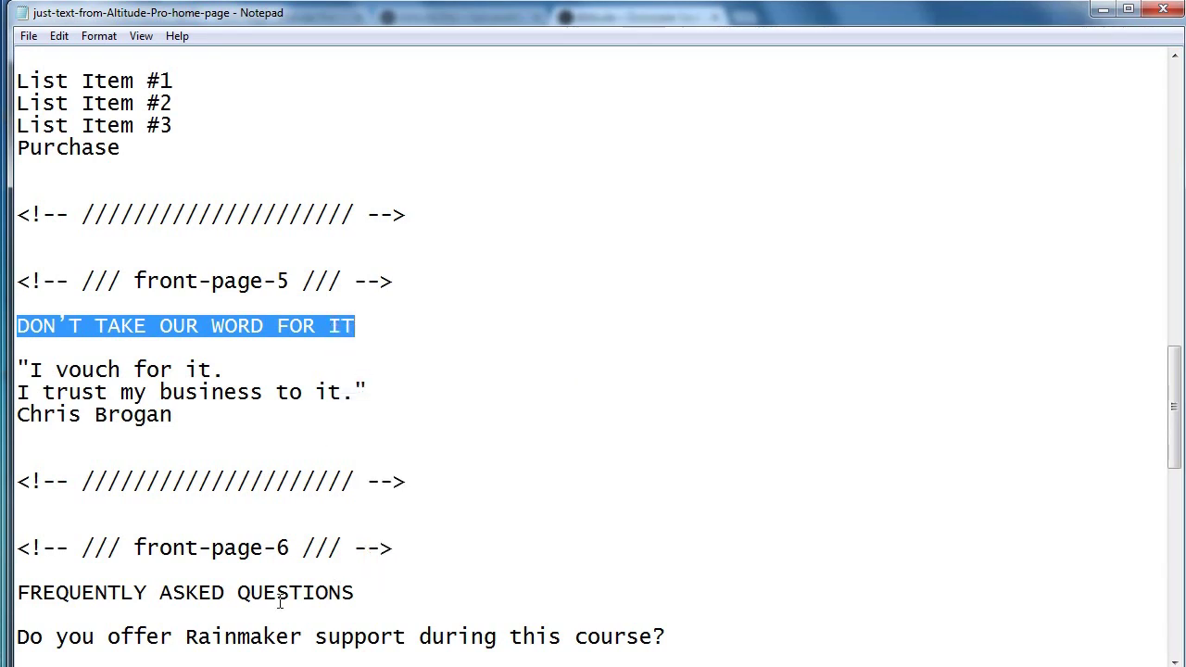
key(alt+Tab)
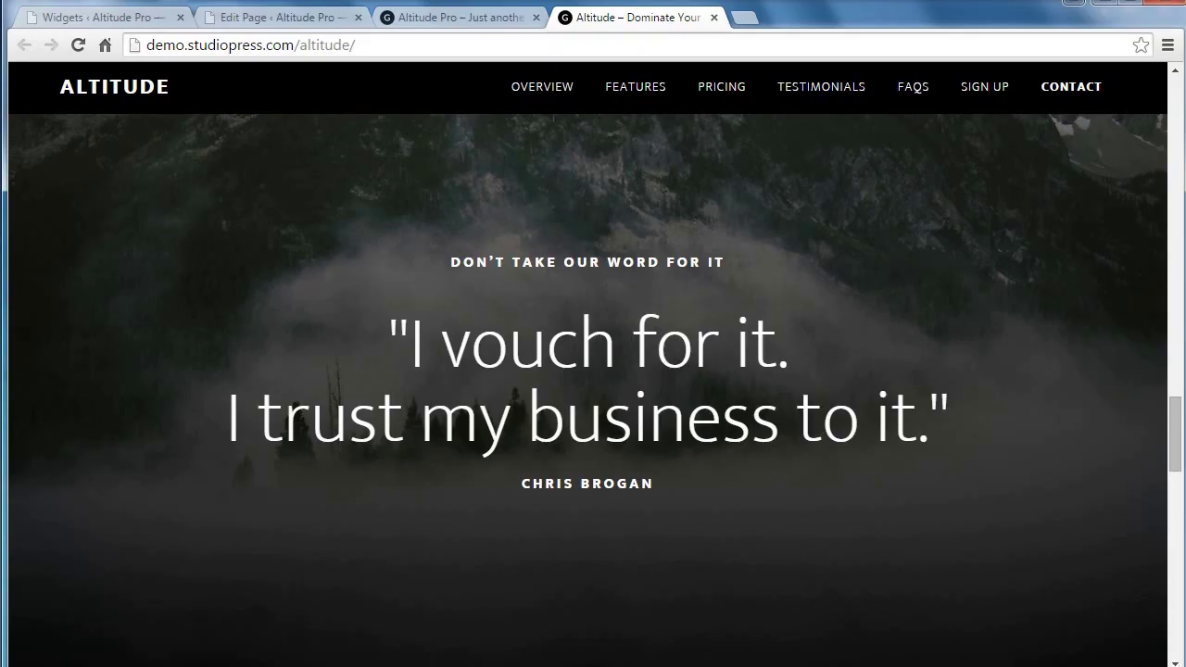
On the Widgets page, collapse the open Front Page widget areas and expand Front Page 5
click(151, 20)
click(754, 177)
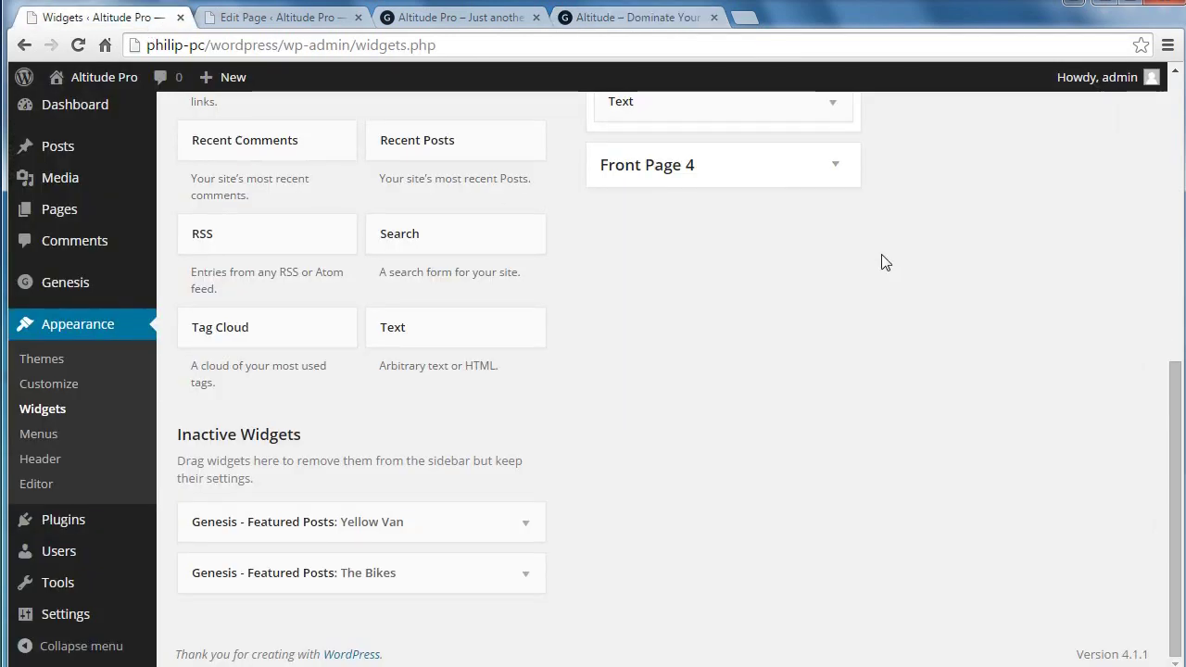
drag(1169, 411, 1182, 180)
click(836, 366)
click(842, 178)
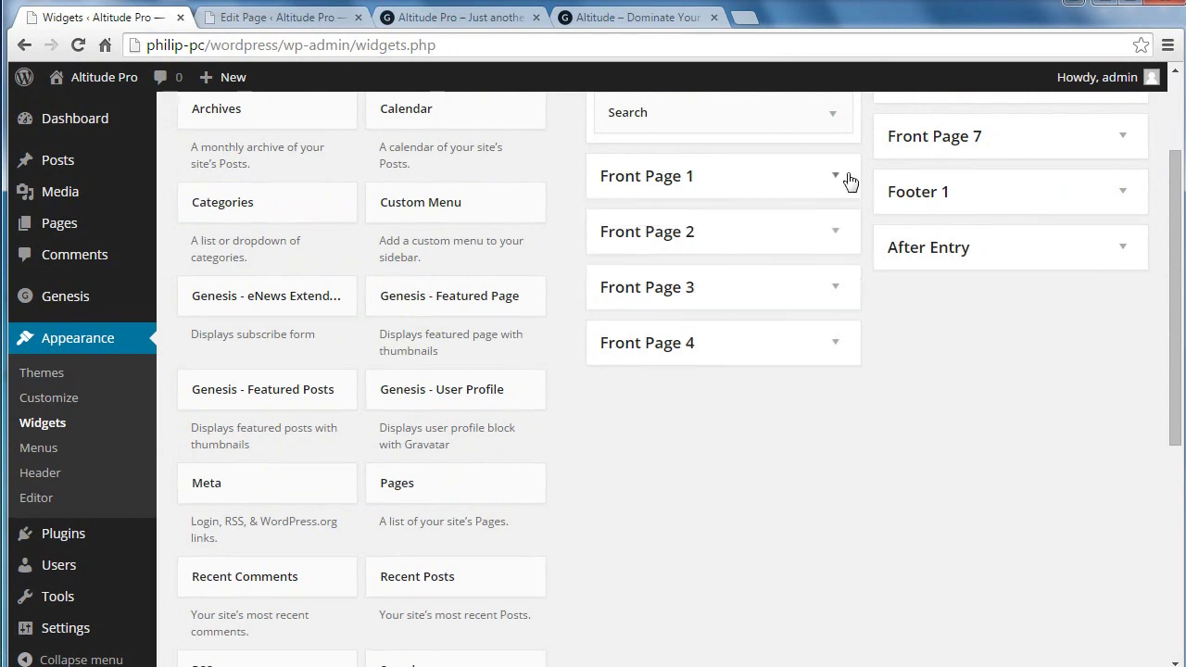
drag(1175, 251, 1175, 172)
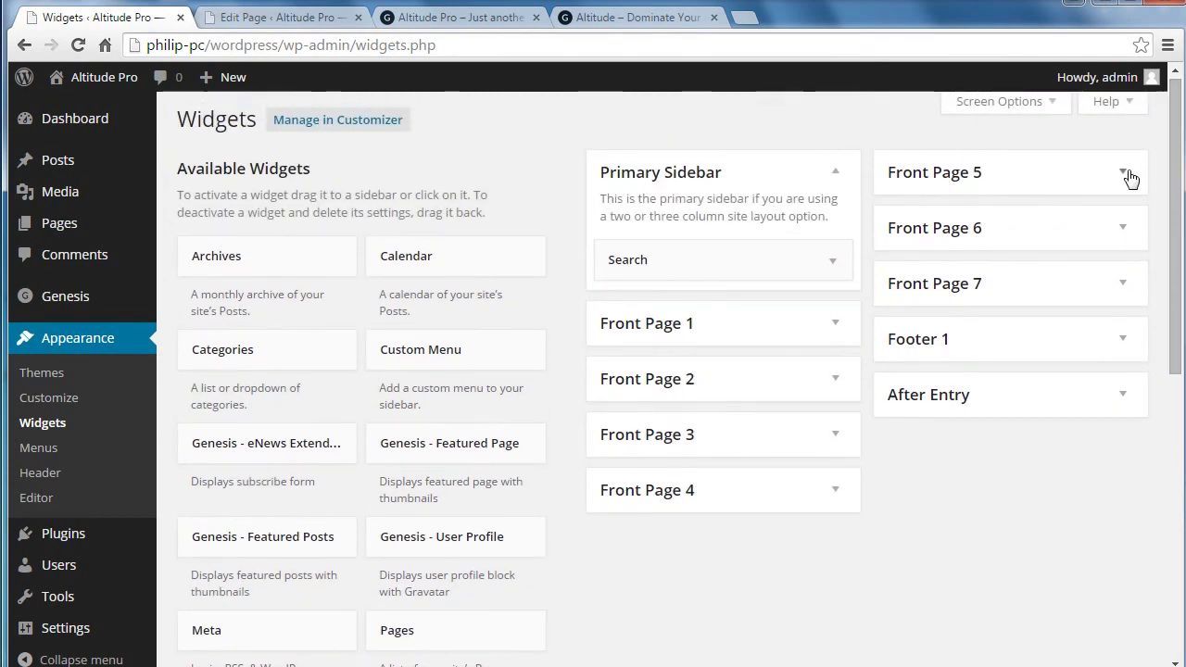
click(1122, 171)
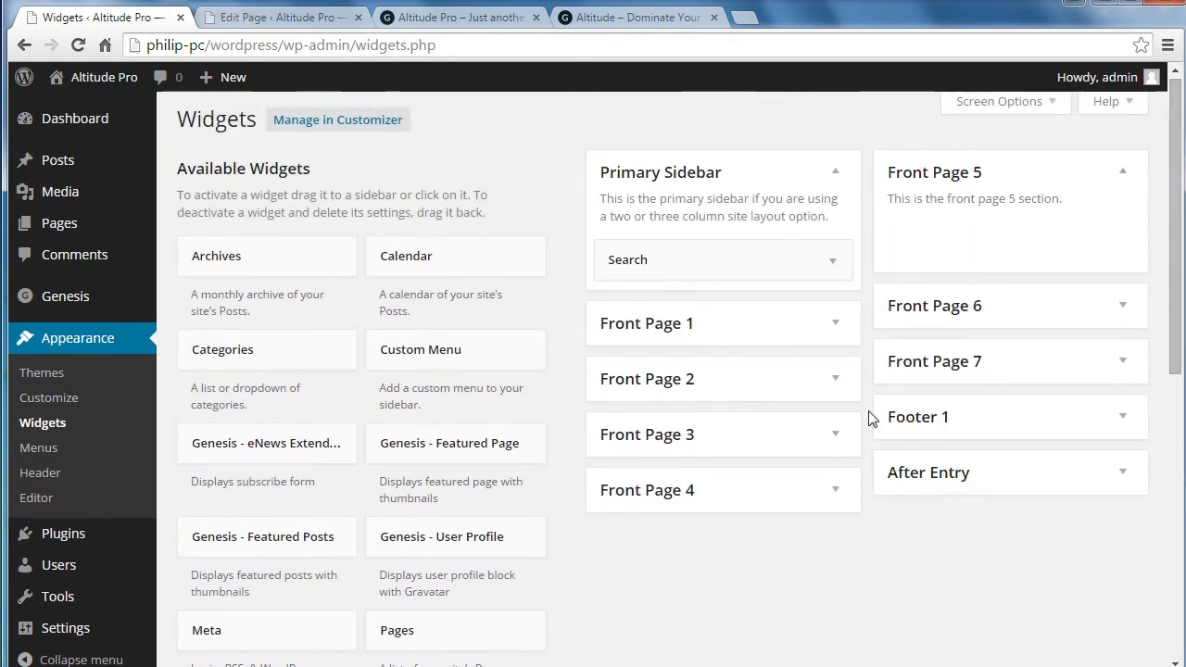
Add a Text widget to Front Page 5 and paste DON'T TAKE OUR WORD FOR IT as its title
scroll(758, 525, down, 3)
drag(450, 628, 1003, 200)
click(984, 270)
key(ctrl+v)
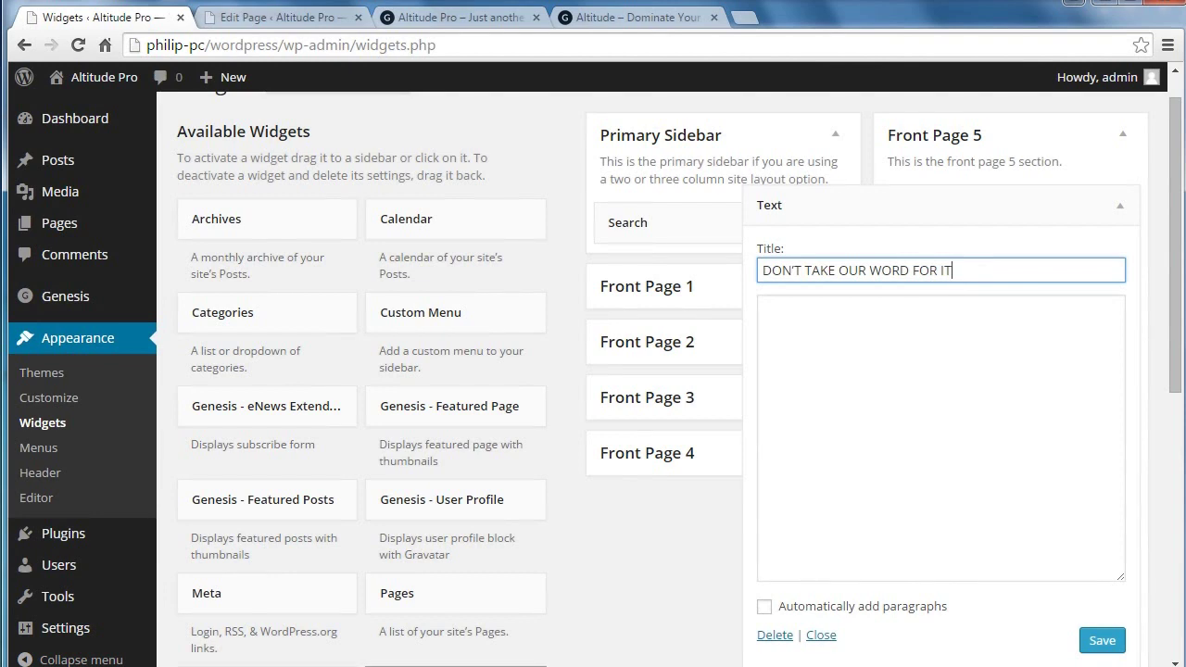
Copy the front-page-5 testimonial quote and its author's name from the just-text-from-Altitude-Pro-home-page Notepad file and return to the browser
mouse_move(371, 653)
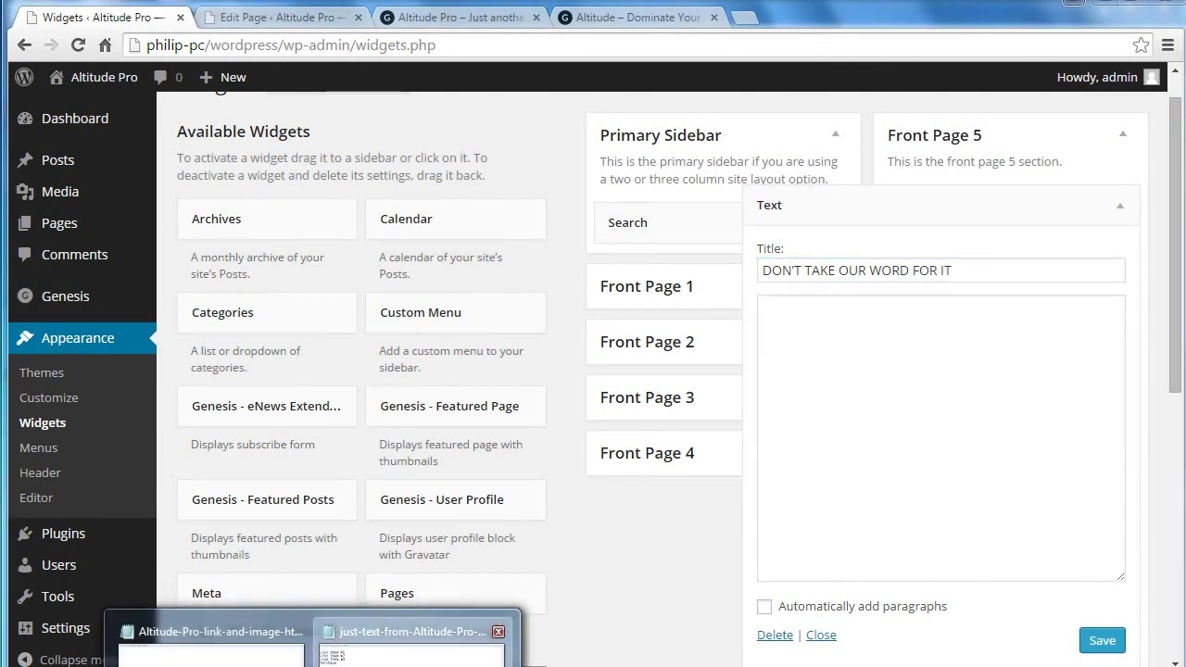
click(417, 630)
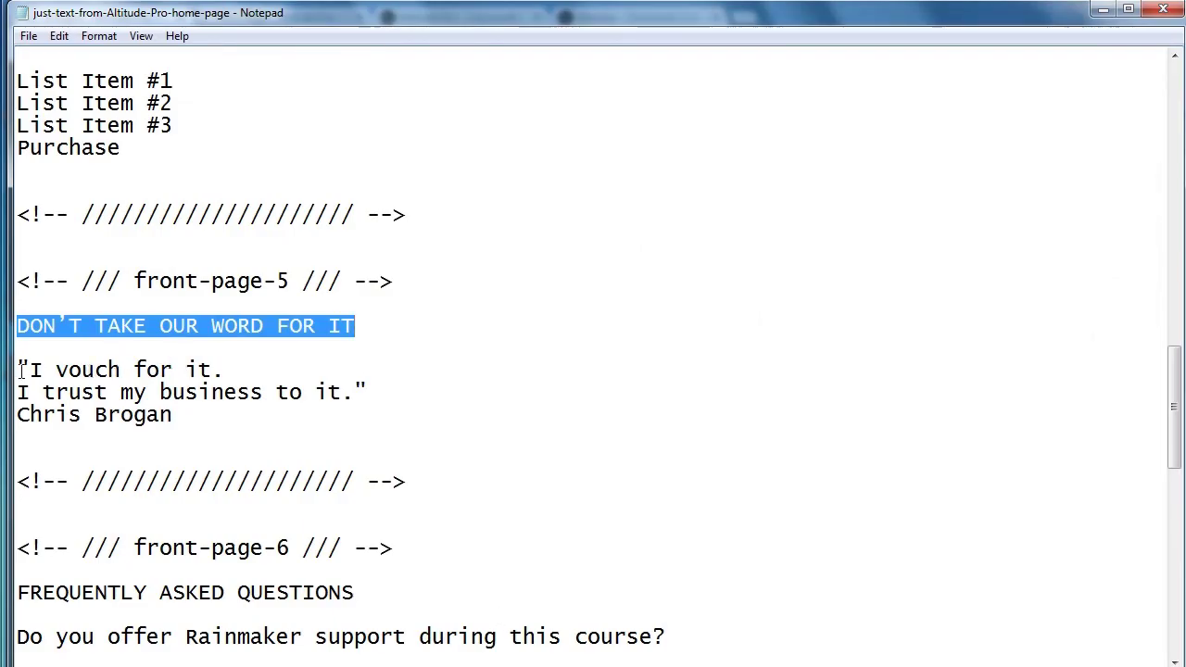
drag(18, 368, 193, 415)
right_click(173, 389)
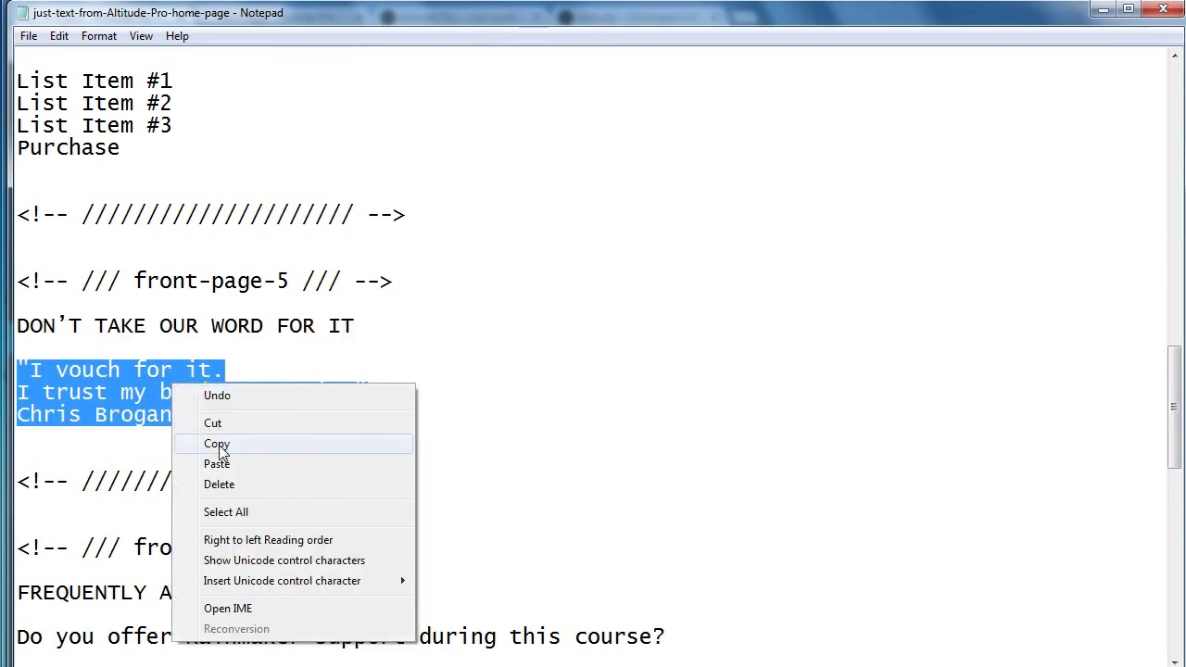
click(219, 444)
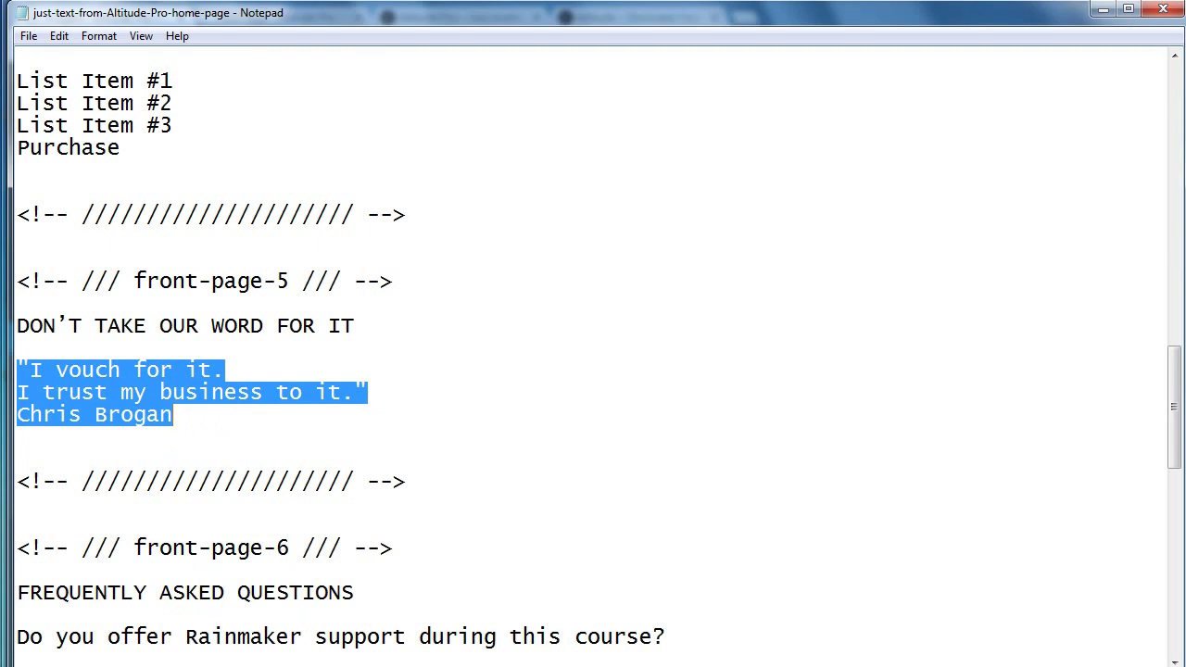
key(alt+Tab)
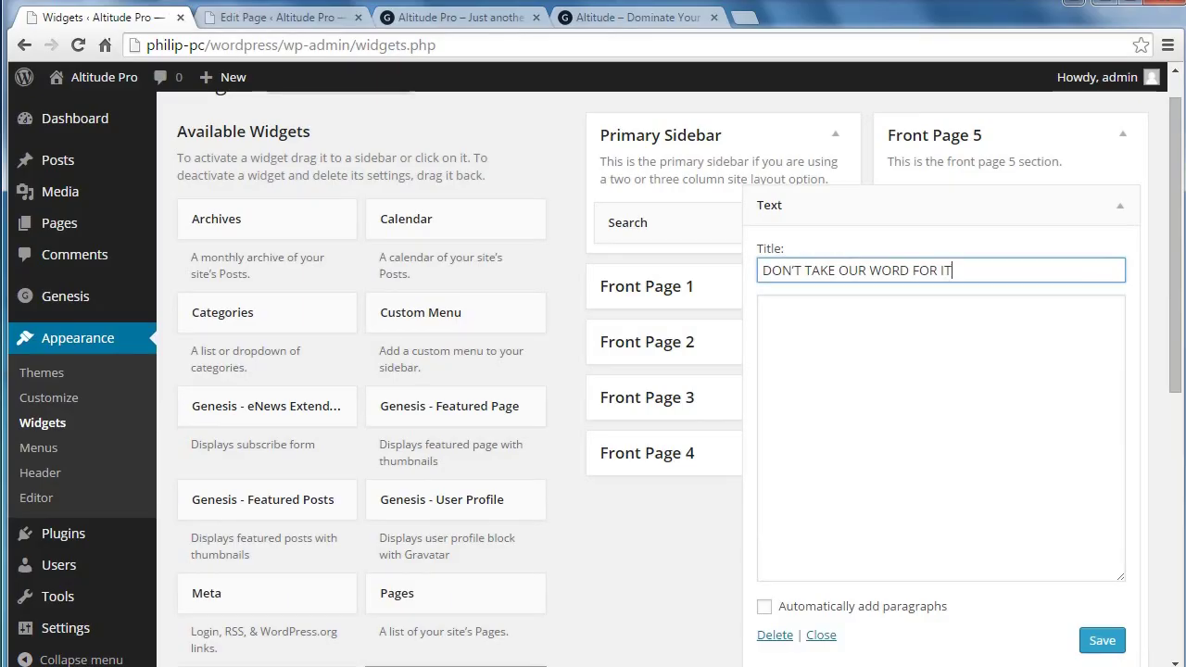
Replace the 11 AA Draft Page content with the copied testimonial, putting the quote on one line and a blank line before the author's name
click(287, 21)
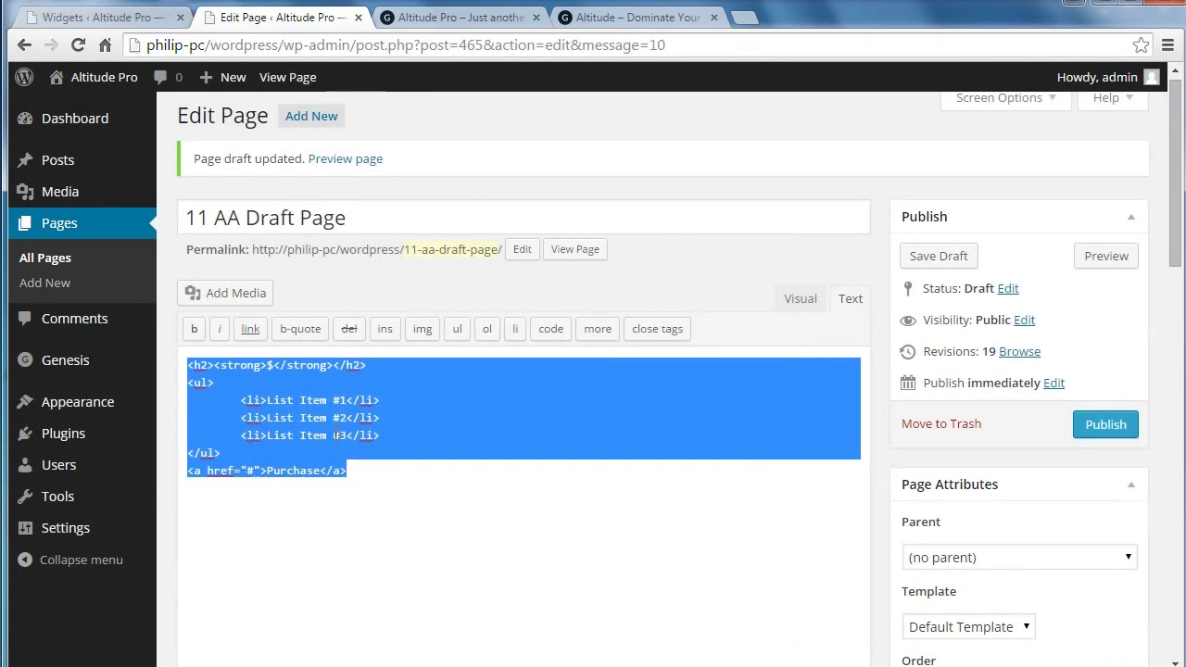
key(BackSpace)
key(ctrl+v)
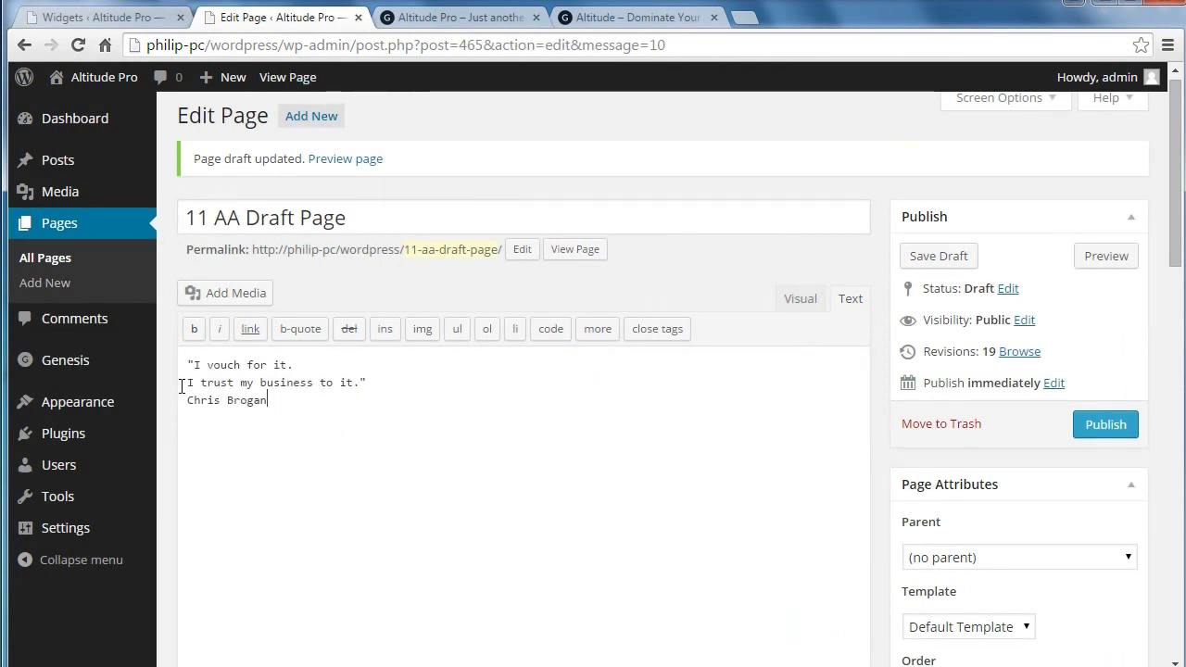
click(189, 382)
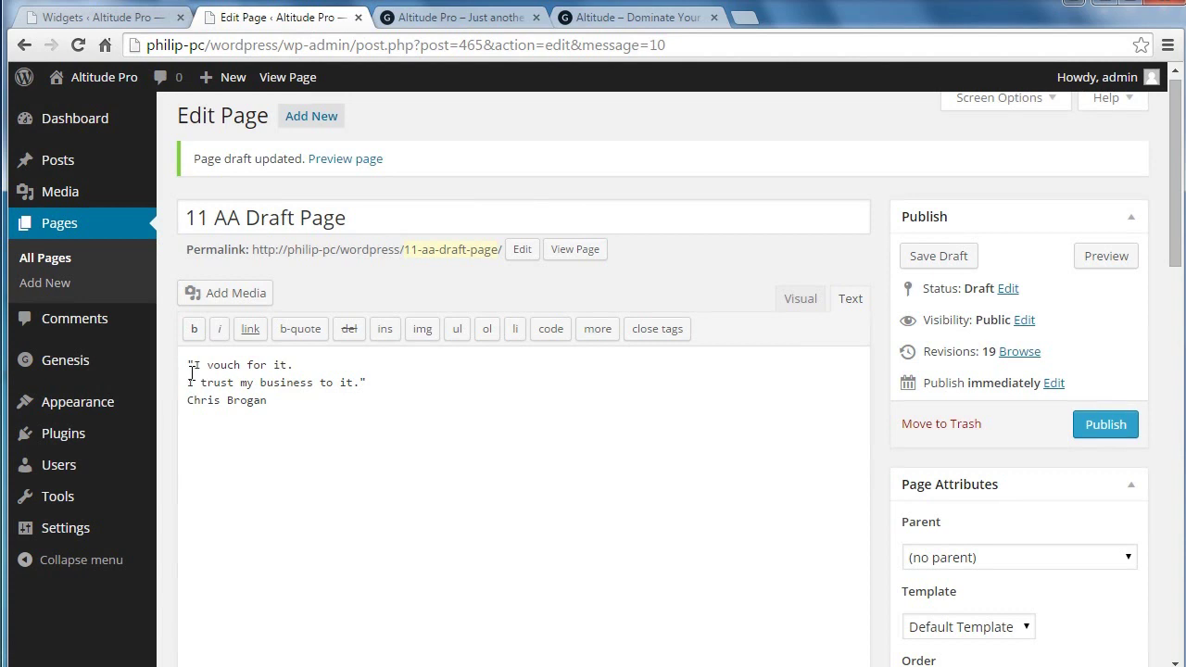
key(BackSpace)
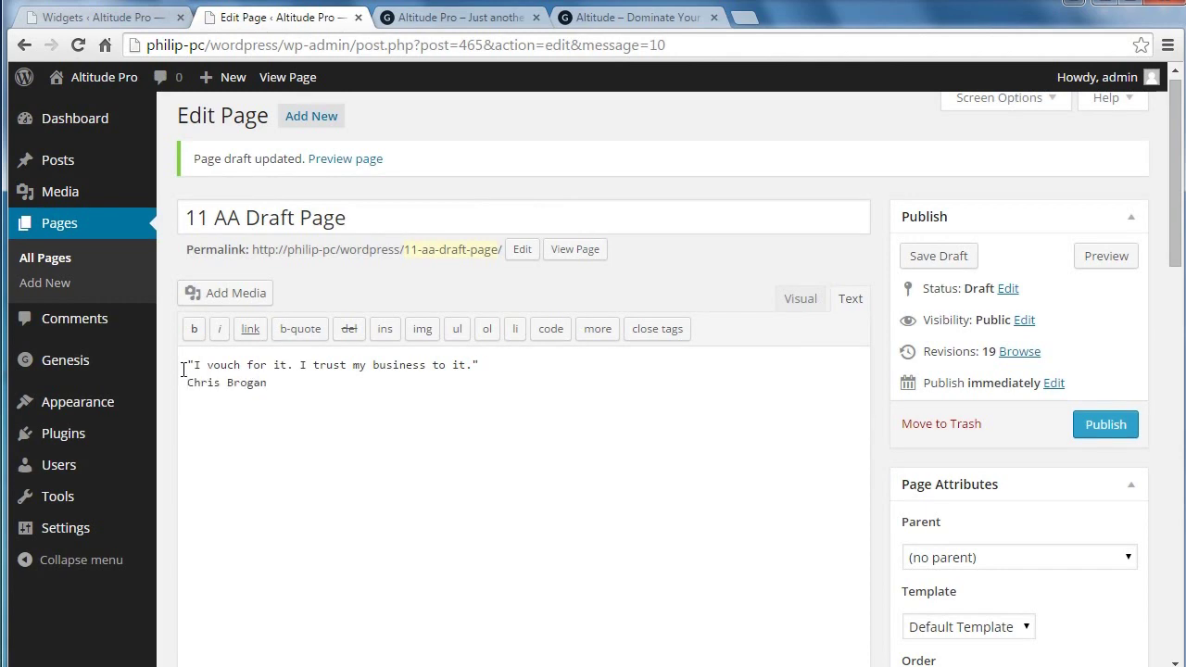
click(189, 381)
key(Return)
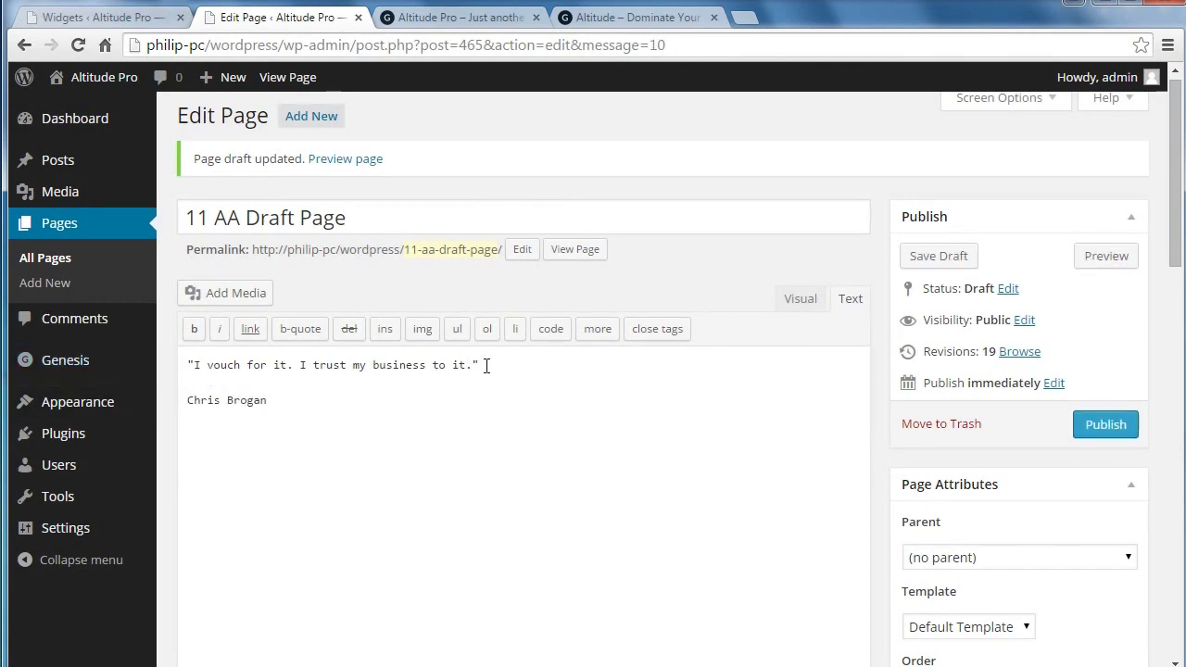
In the visual editor, format the quote as Heading 2 and insert a line break before "I trust my business to it."
click(800, 298)
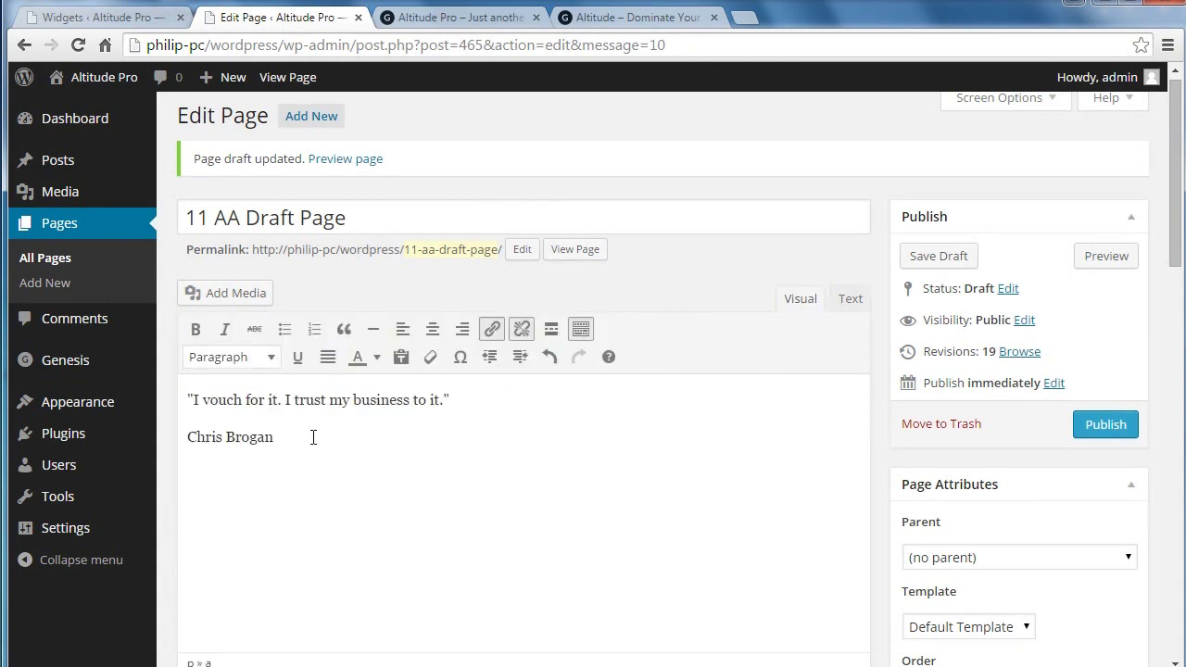
drag(458, 397, 185, 399)
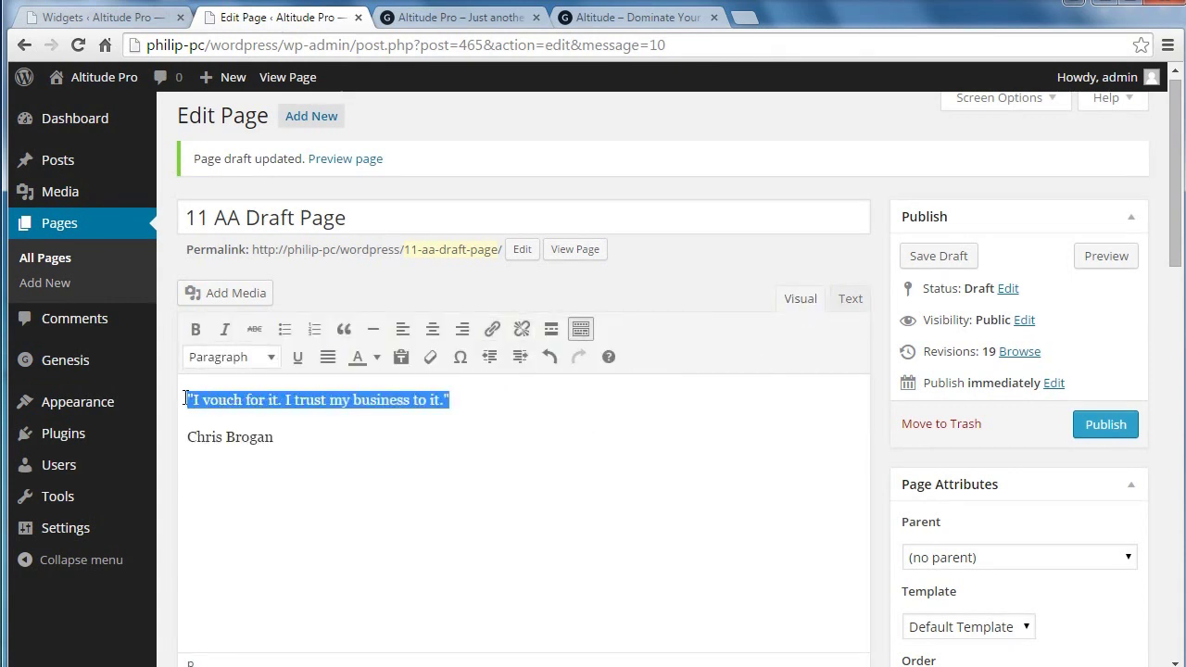
click(222, 357)
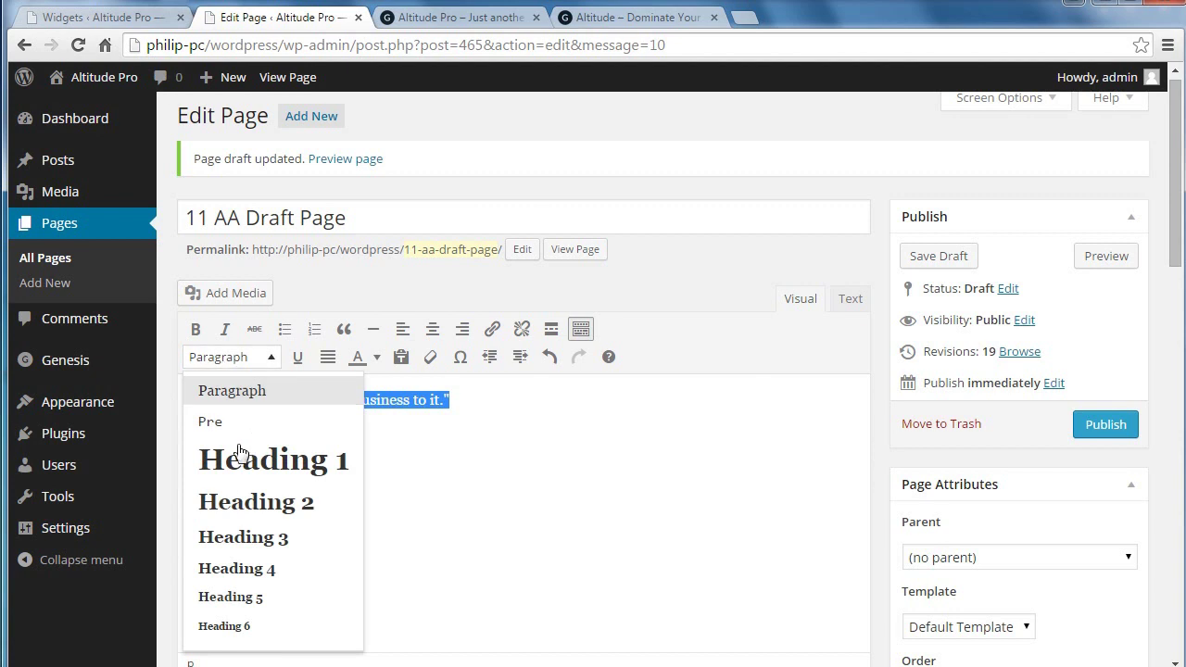
click(241, 498)
click(361, 407)
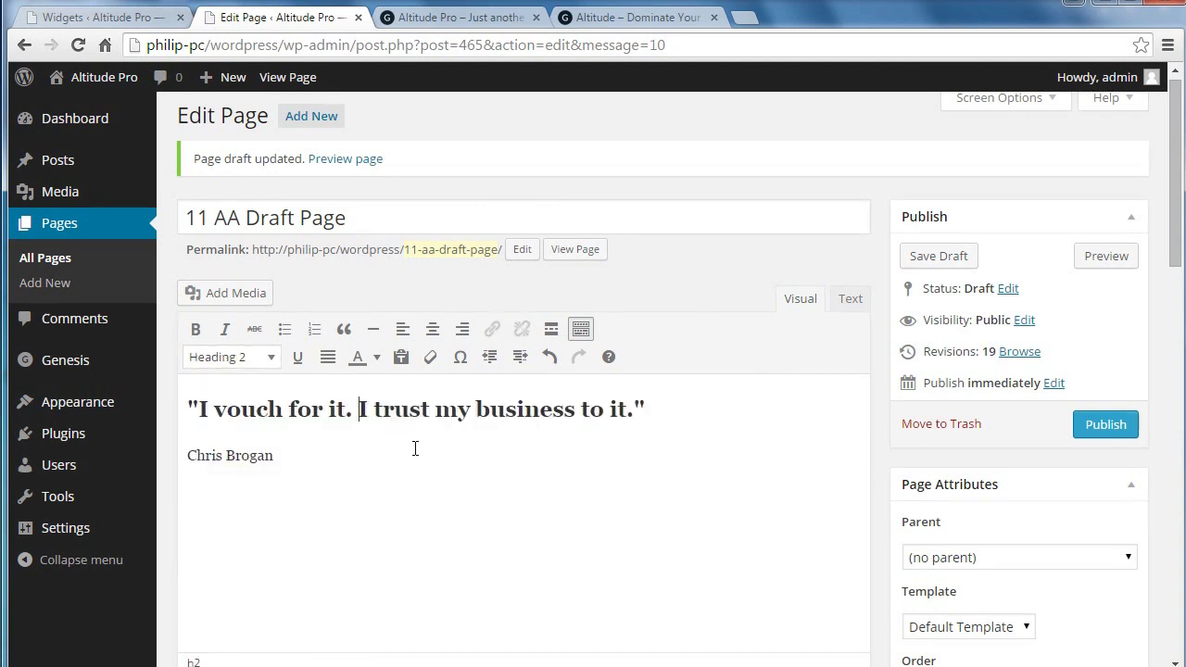
key(shift+Return)
Format the author's name below the quote as Heading 4
drag(287, 500, 173, 492)
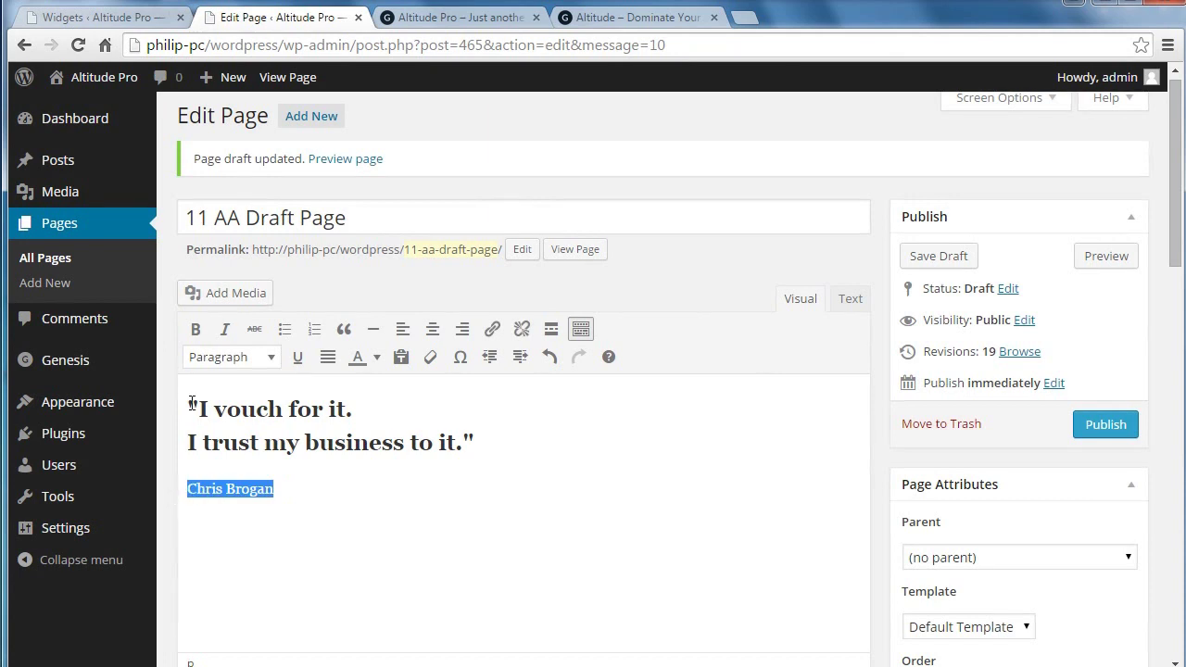
click(266, 359)
click(255, 565)
click(508, 539)
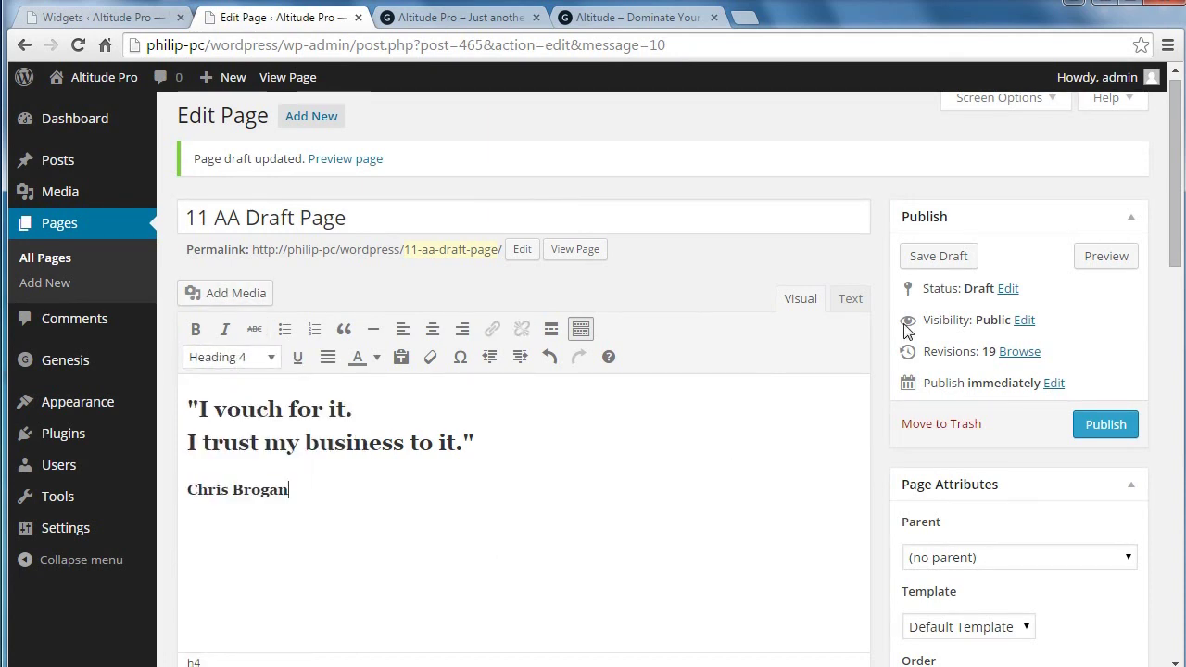
Show the draft page's HTML source, copy all of the testimonial markup, and return to the Widgets page
click(850, 307)
drag(339, 399, 176, 366)
right_click(215, 364)
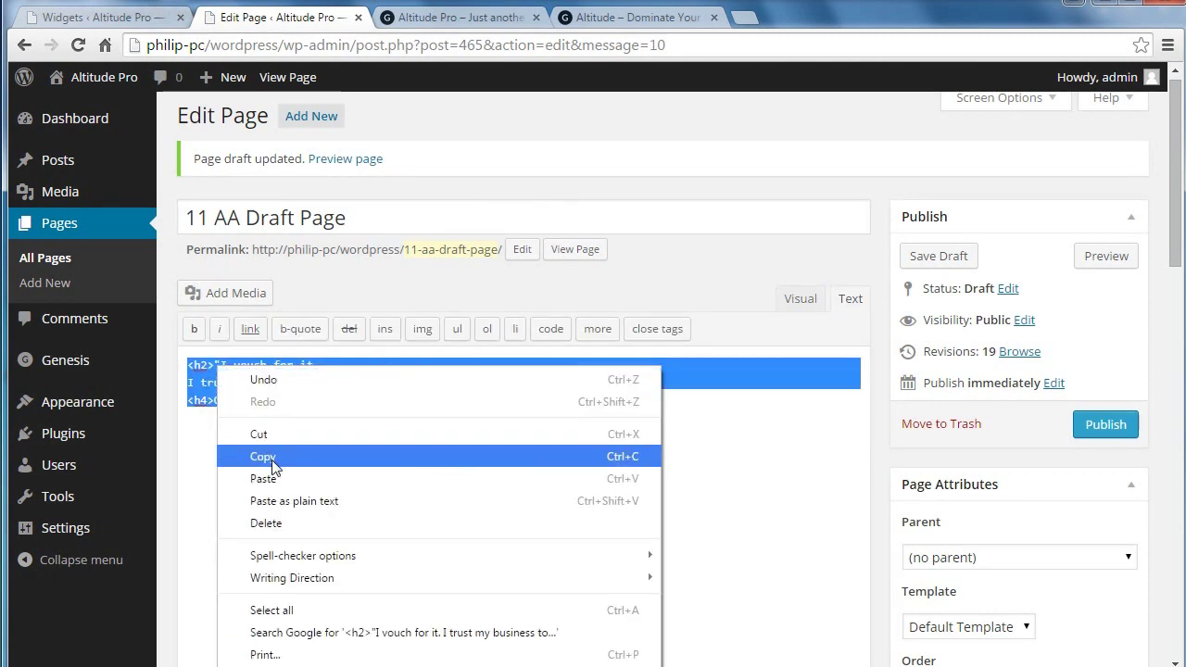
click(231, 453)
click(146, 24)
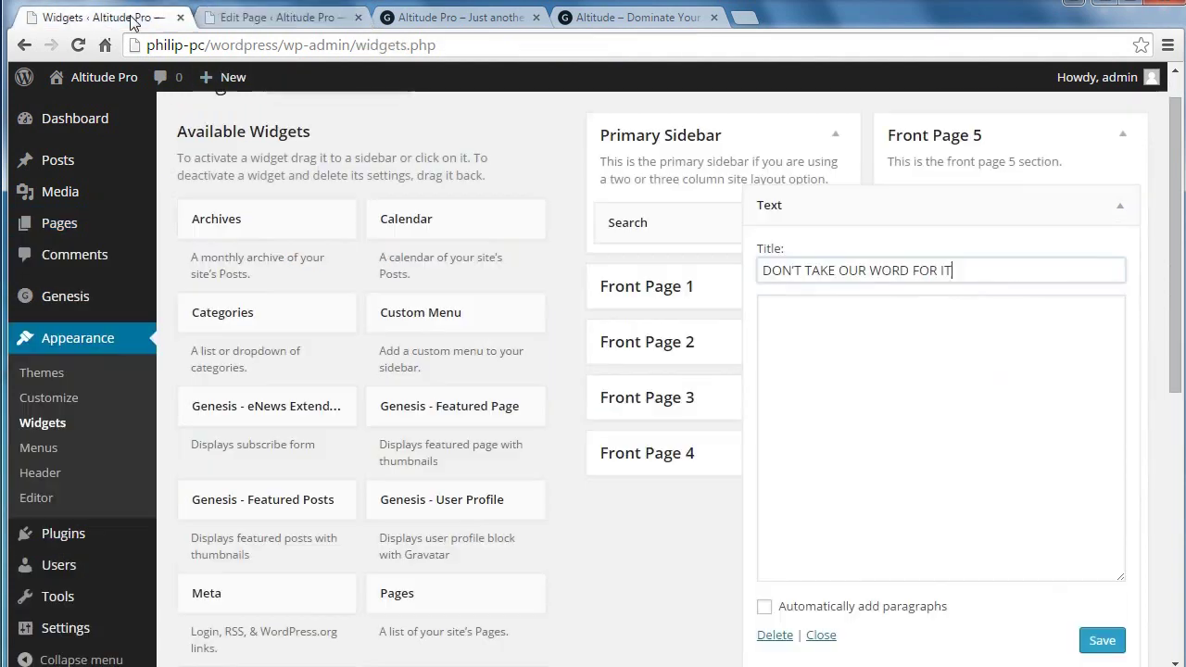
Paste the testimonial HTML into the Front Page 5 Text widget, enable Automatically add paragraphs, then save and collapse the widget
click(897, 350)
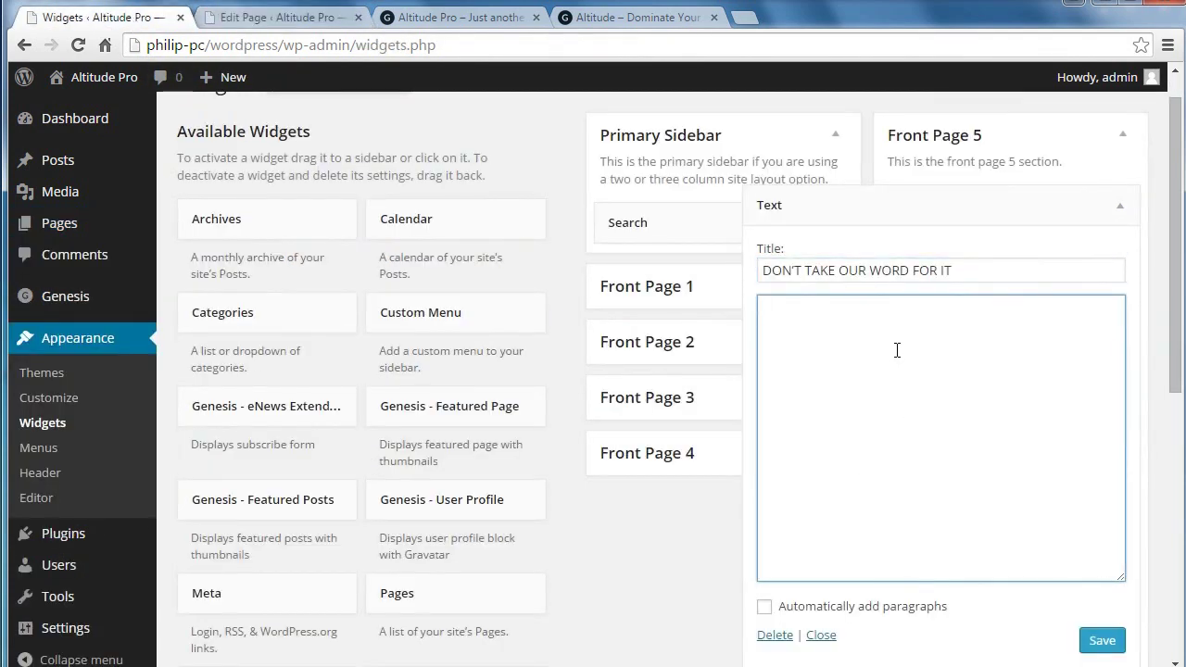
key(ctrl+v)
click(764, 607)
click(1099, 642)
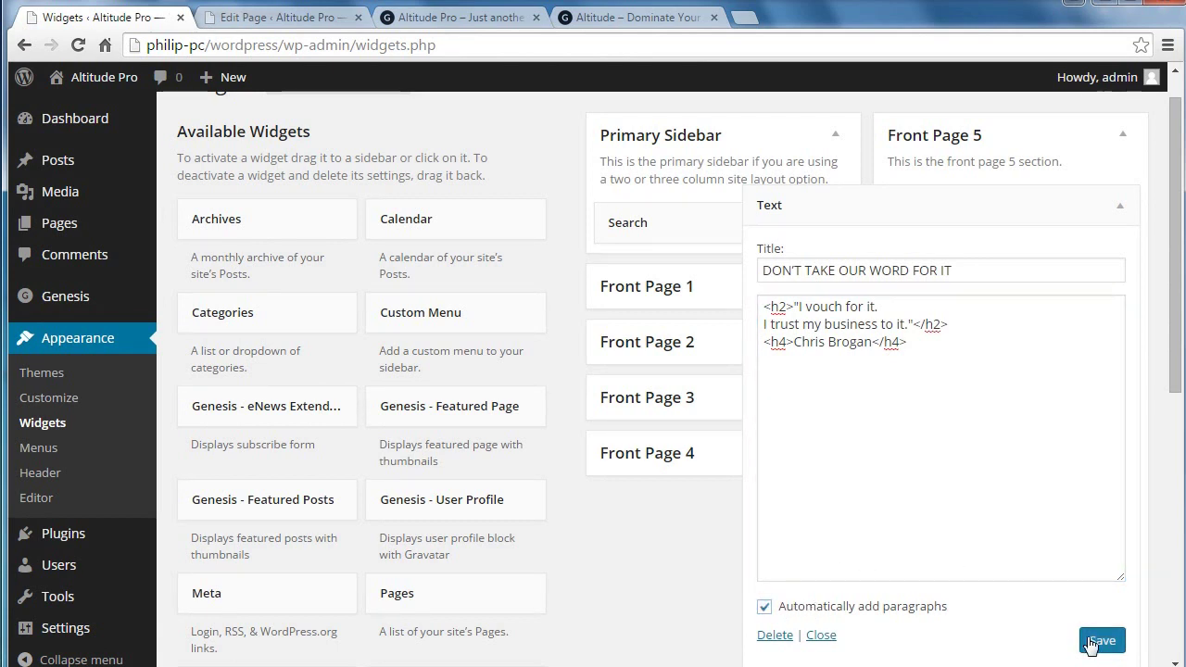
click(1118, 209)
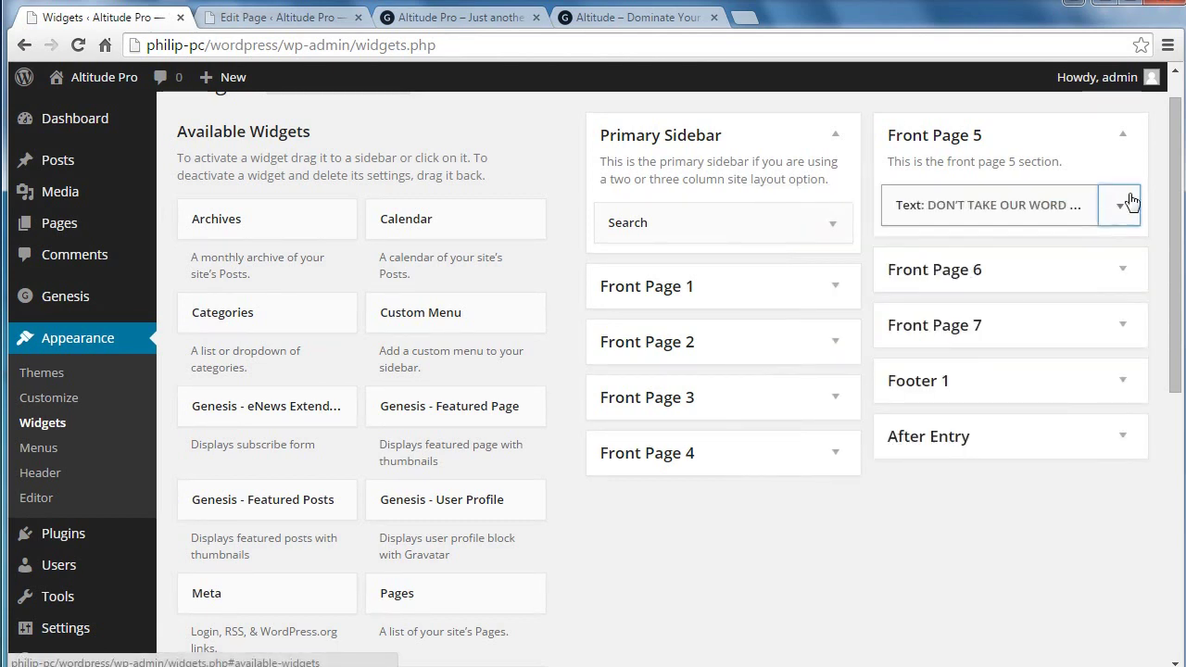
Reload the site's front page and check the new testimonial section below the pricing tables
click(463, 19)
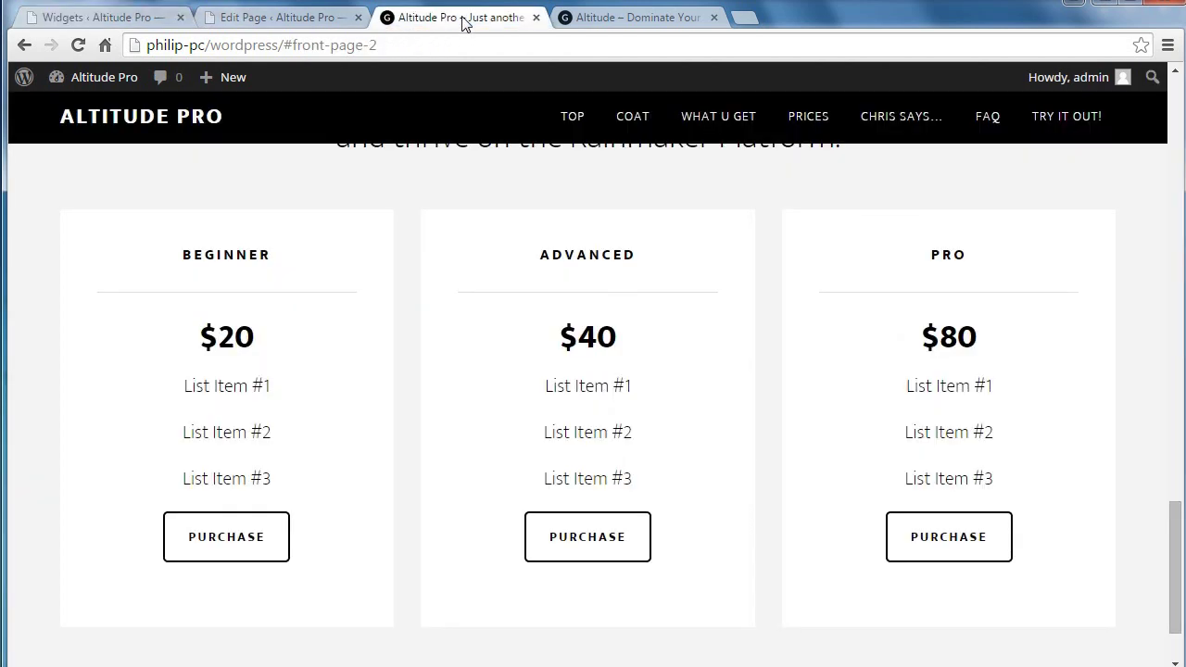
drag(1175, 556, 1175, 580)
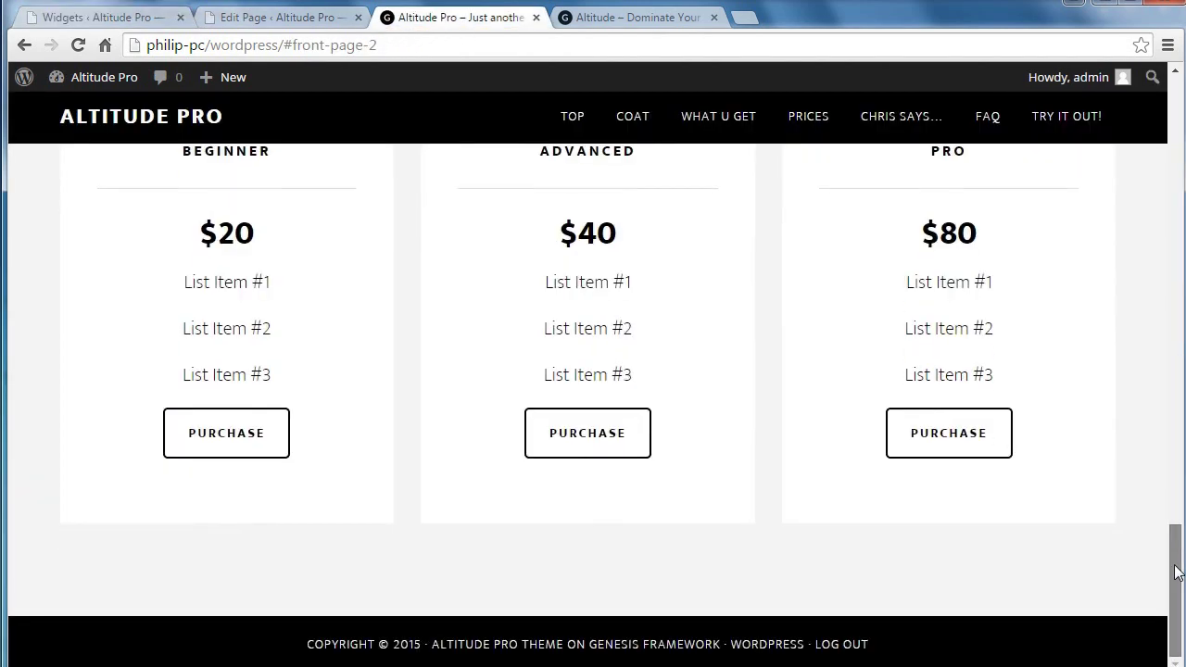
click(79, 45)
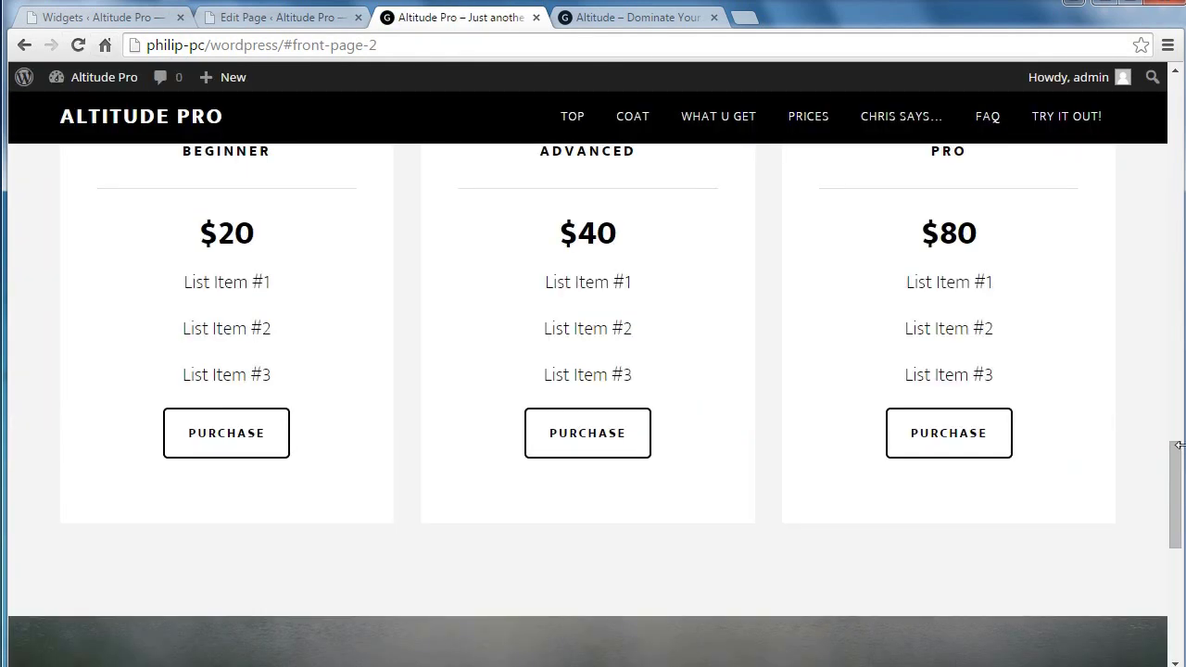
drag(1179, 445, 1181, 581)
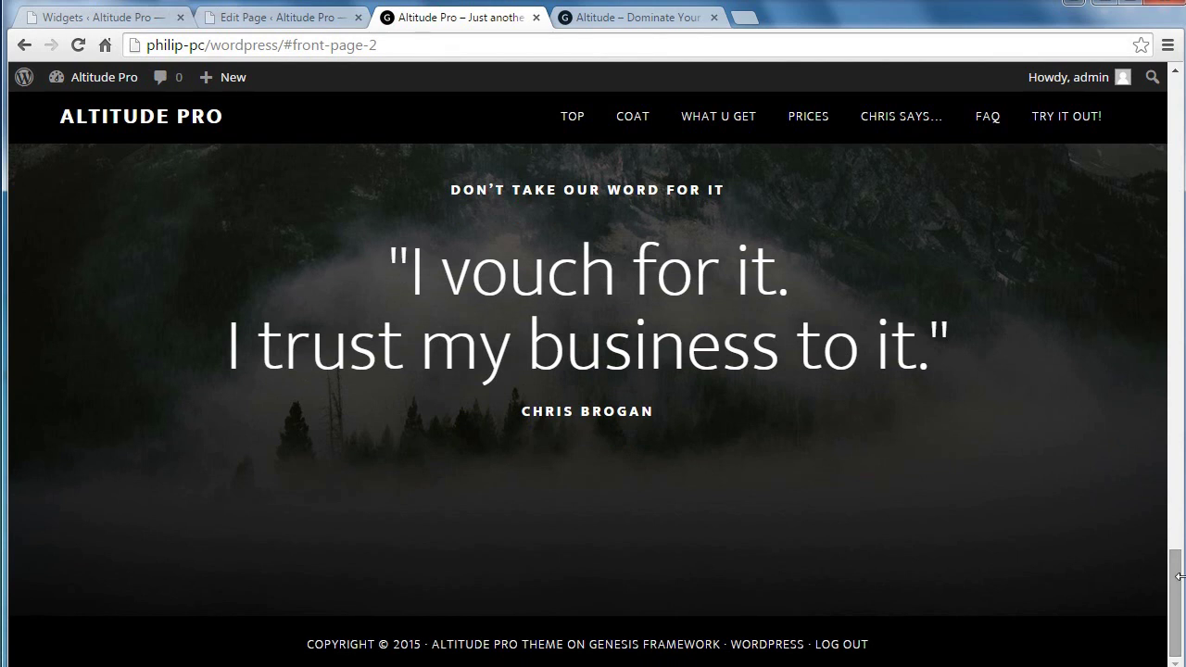
On the StudioPress Altitude demo, compare the testimonial and examine the Frequently Asked Questions heading and its two columns of questions
click(648, 20)
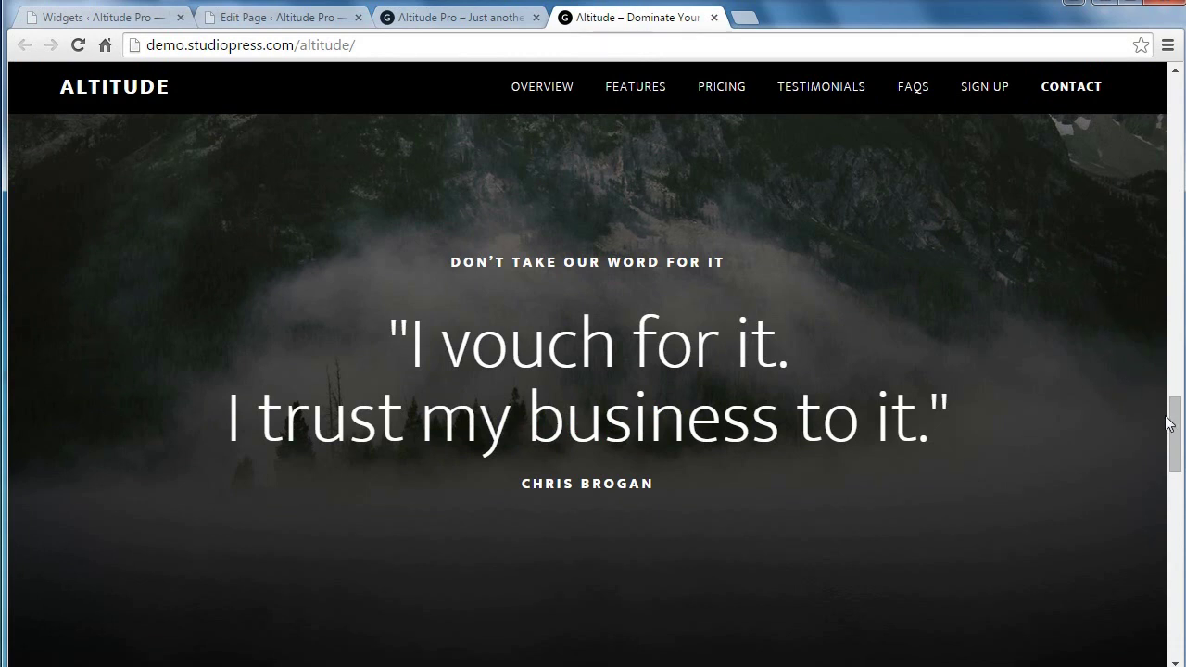
drag(1170, 422, 1181, 501)
drag(544, 173, 590, 179)
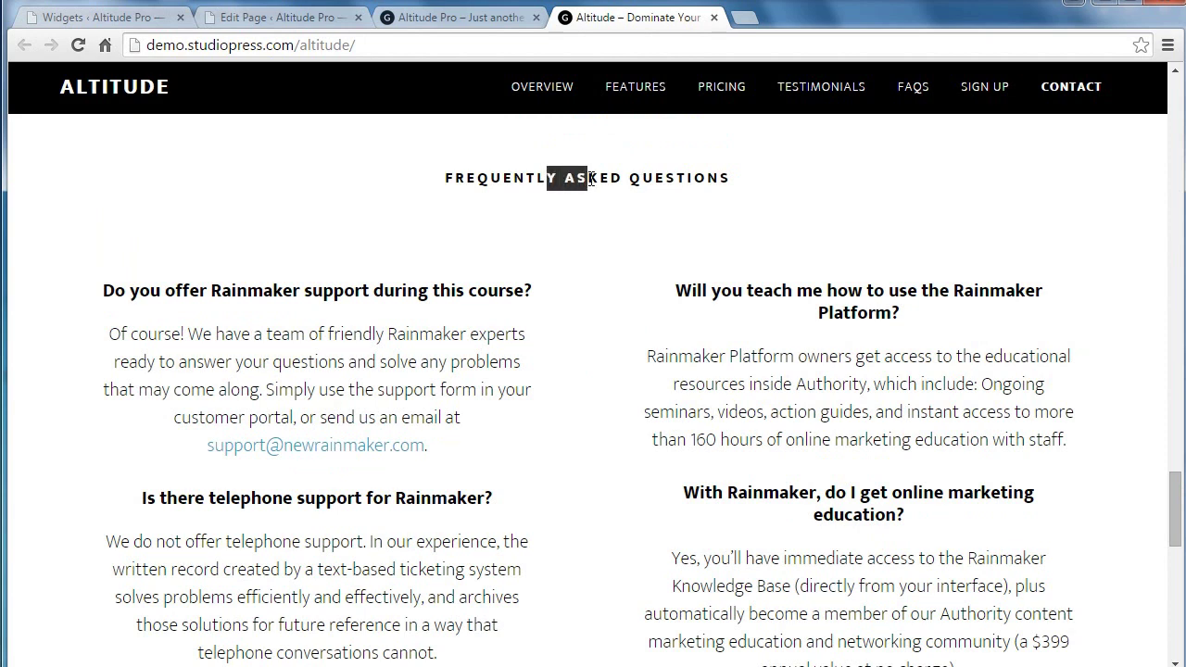
drag(418, 290, 458, 293)
drag(702, 290, 782, 299)
click(691, 322)
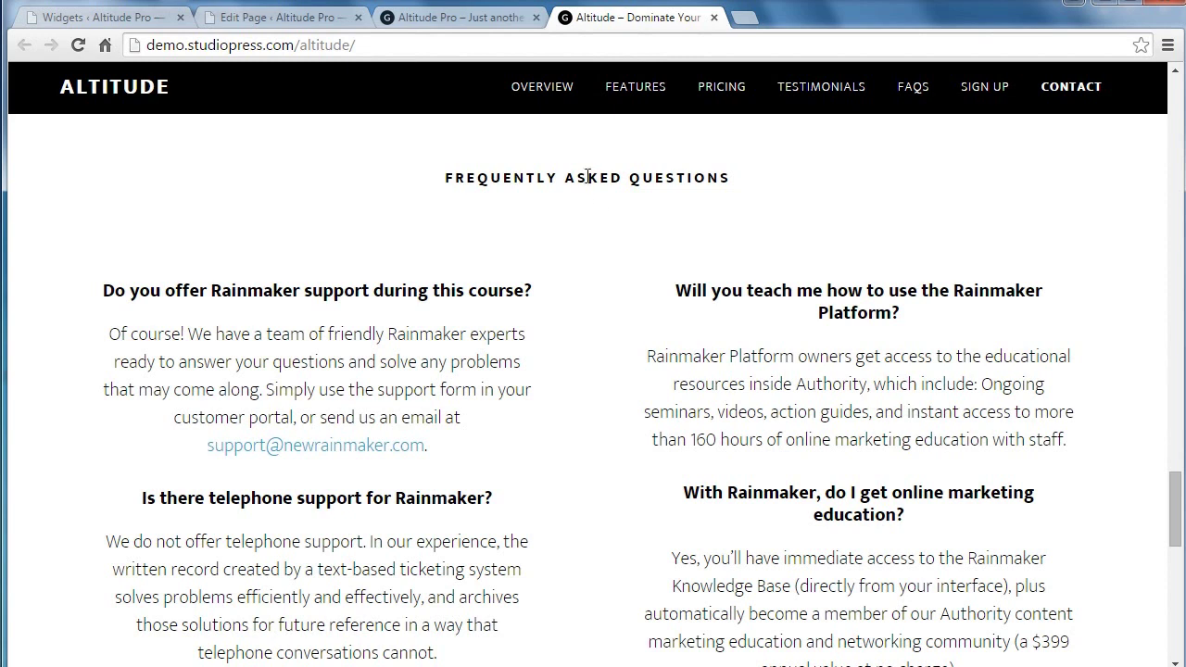
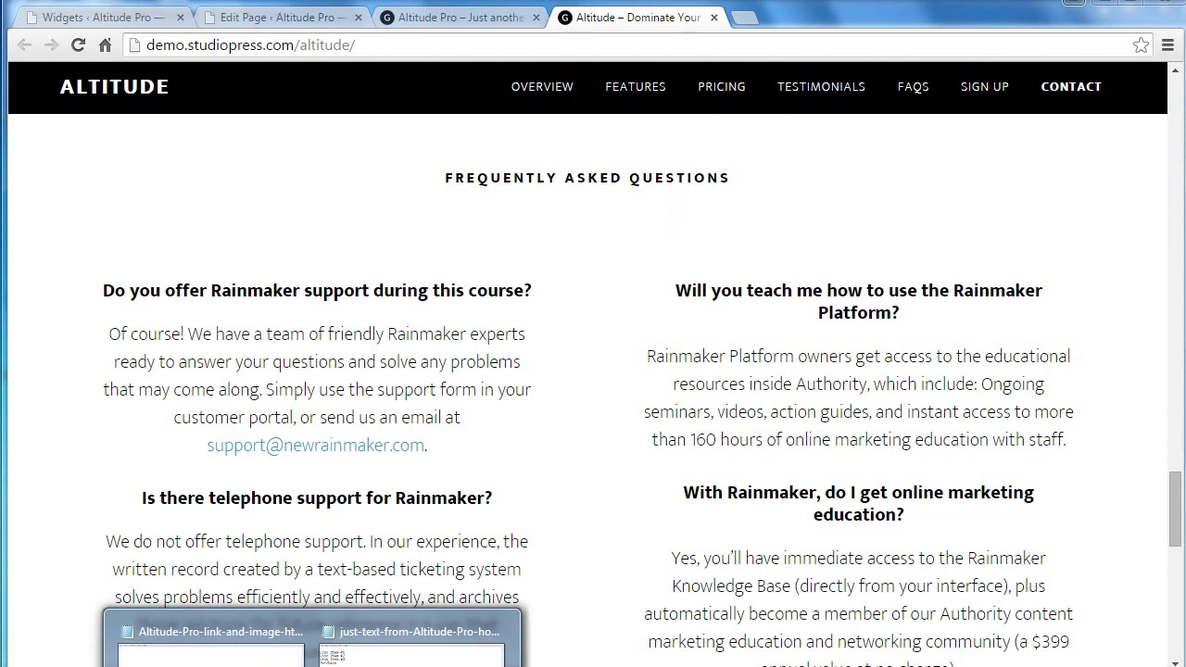
Copy the front-page-6 heading FREQUENTLY ASKED QUESTIONS from the just-text-from-Altitude-Pro-home-page Notepad file and return to the browser
click(413, 639)
scroll(447, 458, down, 4)
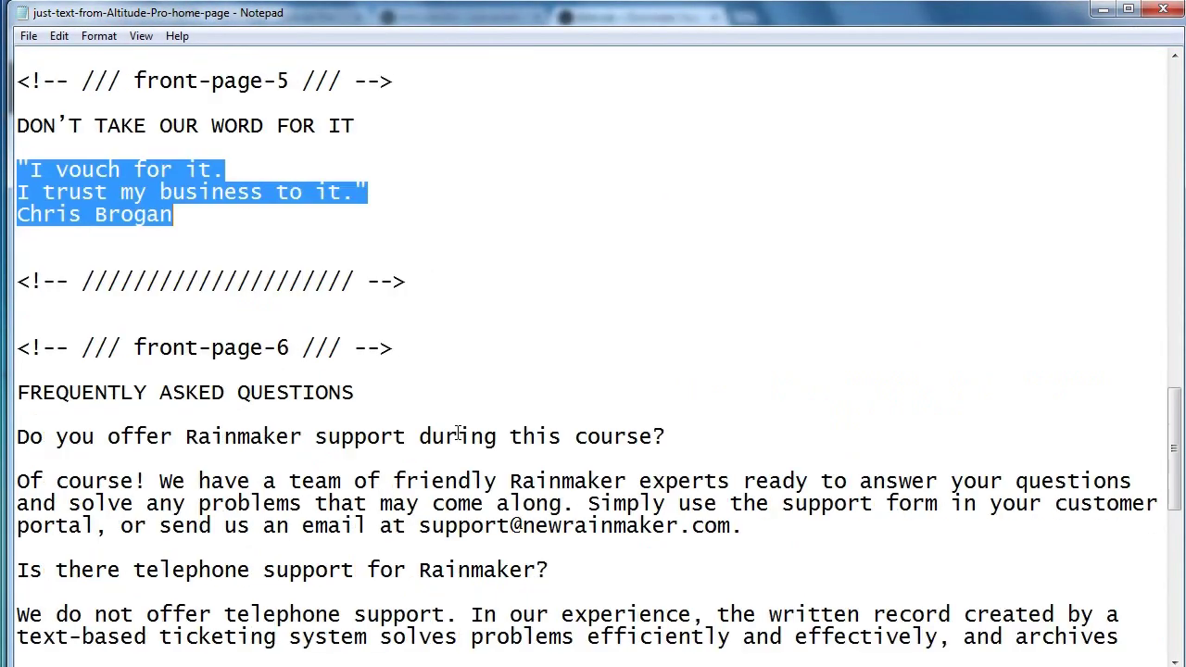
drag(354, 320, 11, 332)
right_click(39, 333)
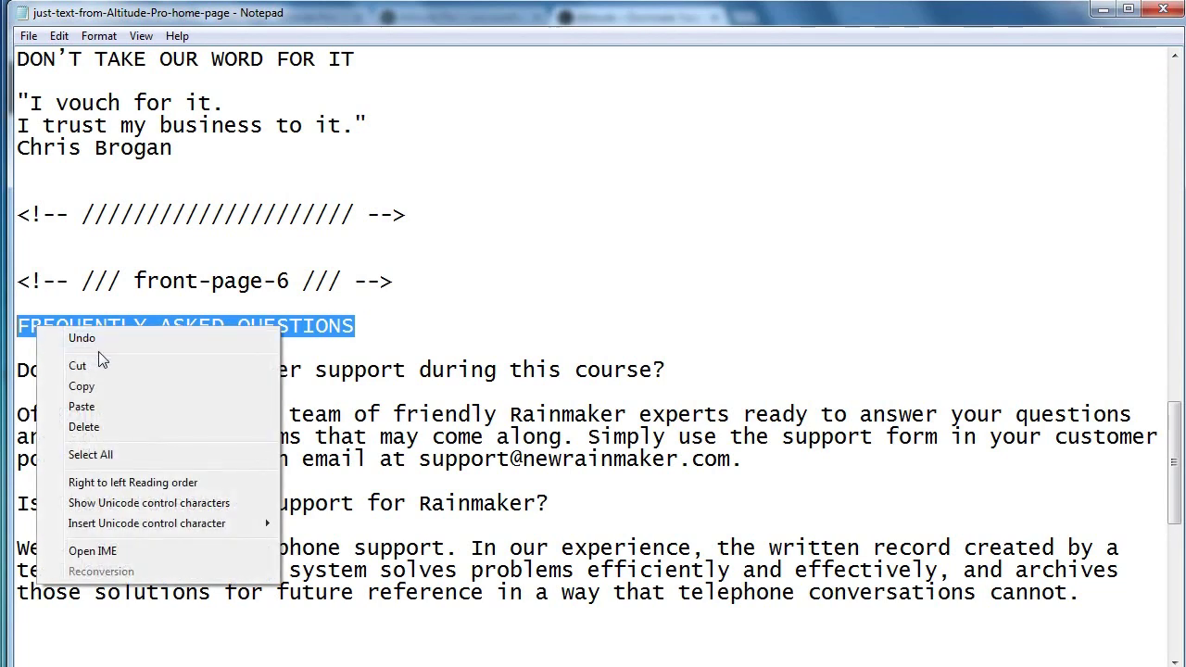
click(103, 391)
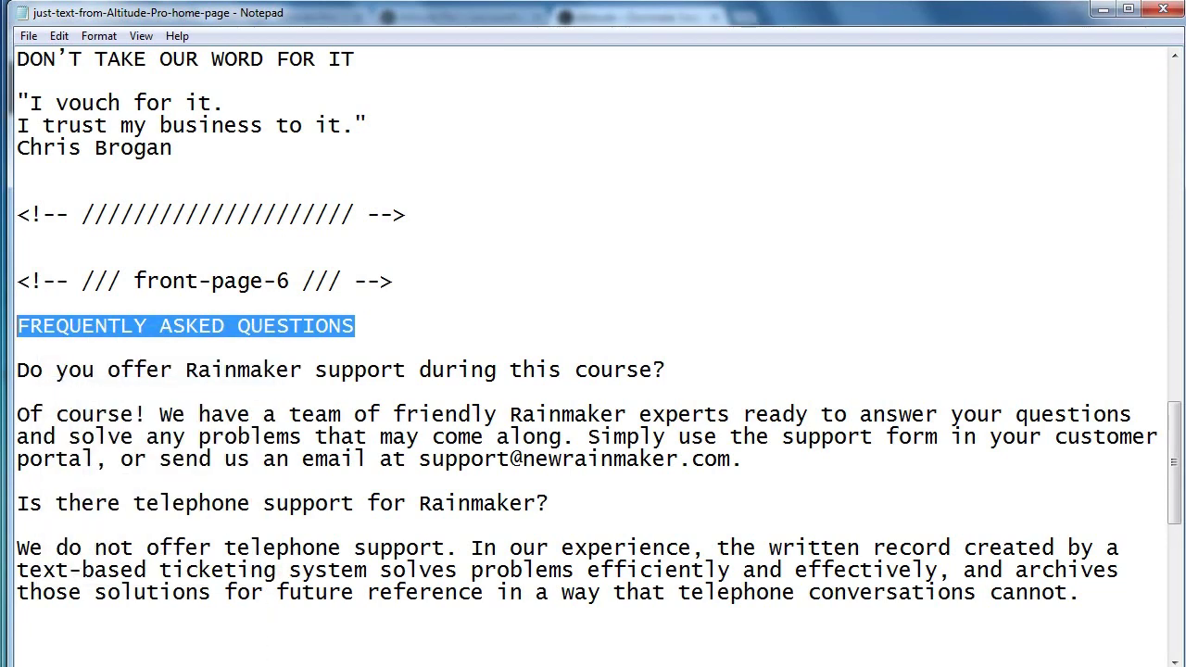
click(267, 625)
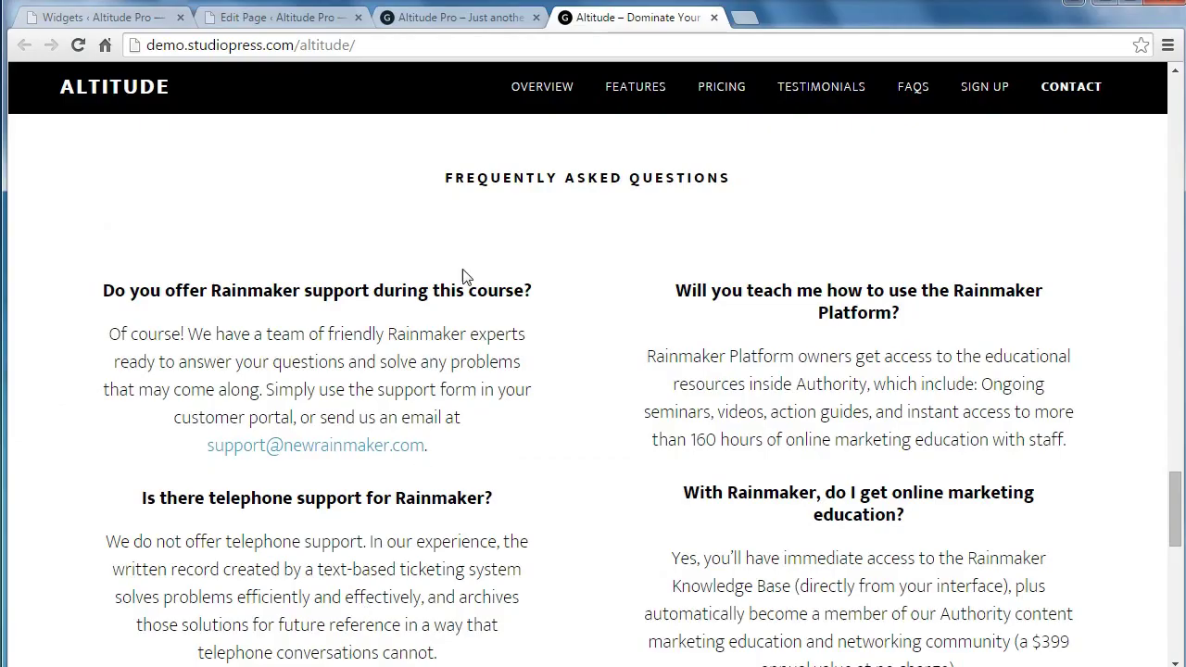
Replace the draft page's testimonial HTML with the copied FREQUENTLY ASKED QUESTIONS heading in the visual editor
click(278, 17)
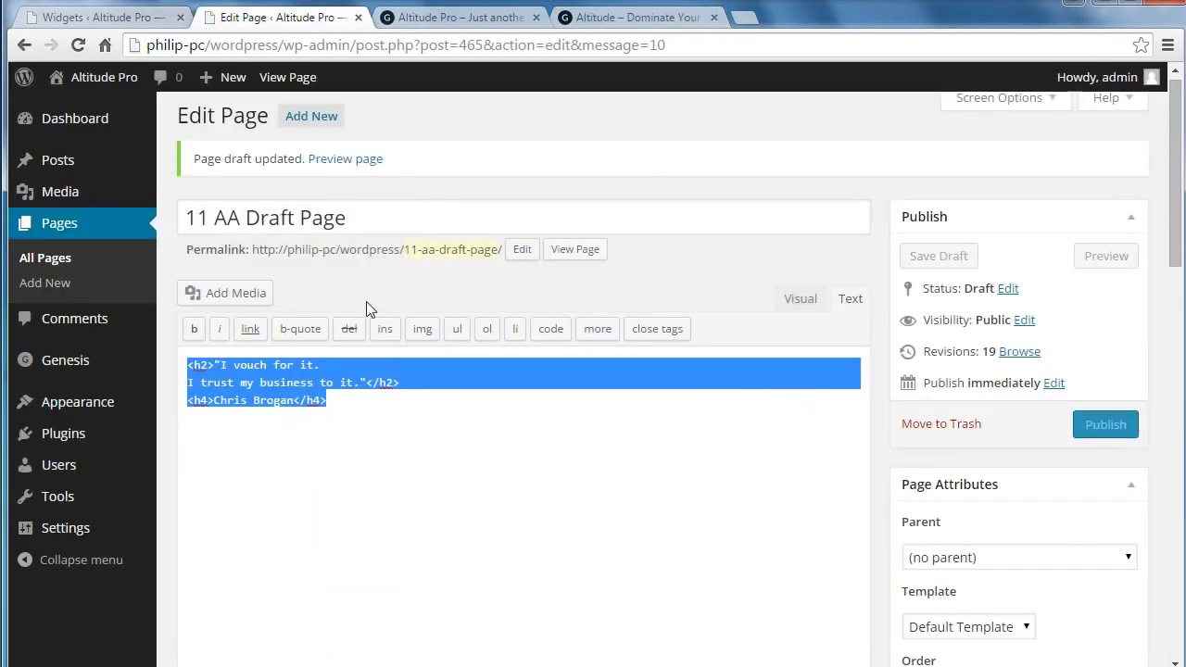
key(Delete)
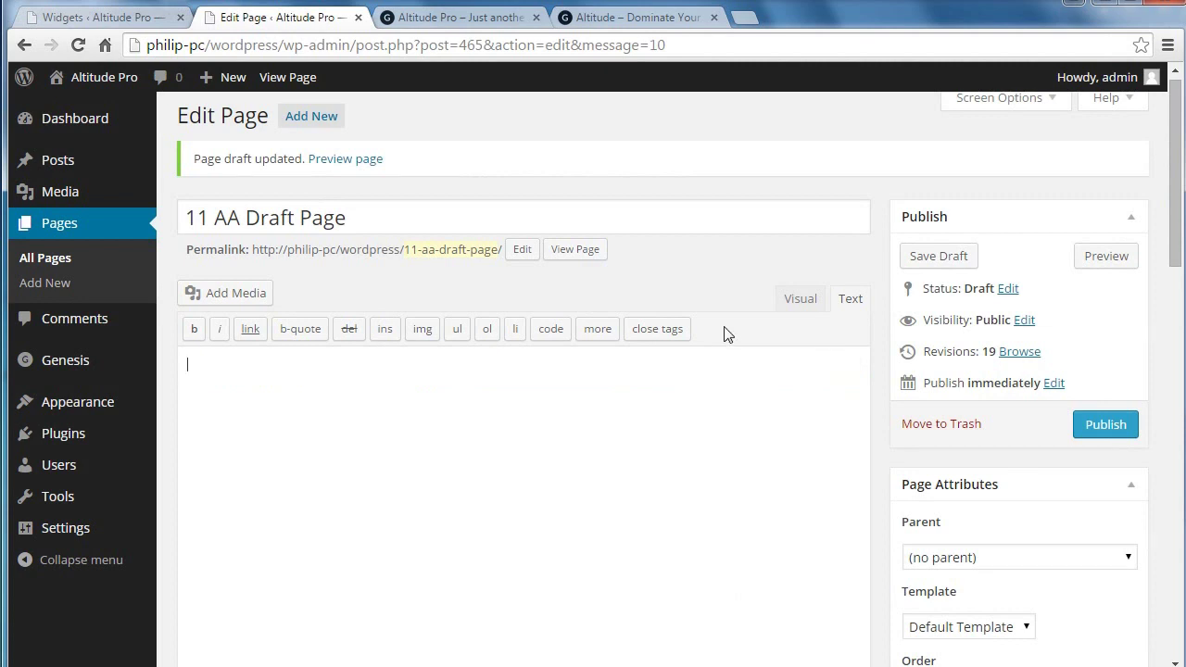
click(797, 301)
click(261, 430)
key(ctrl+v)
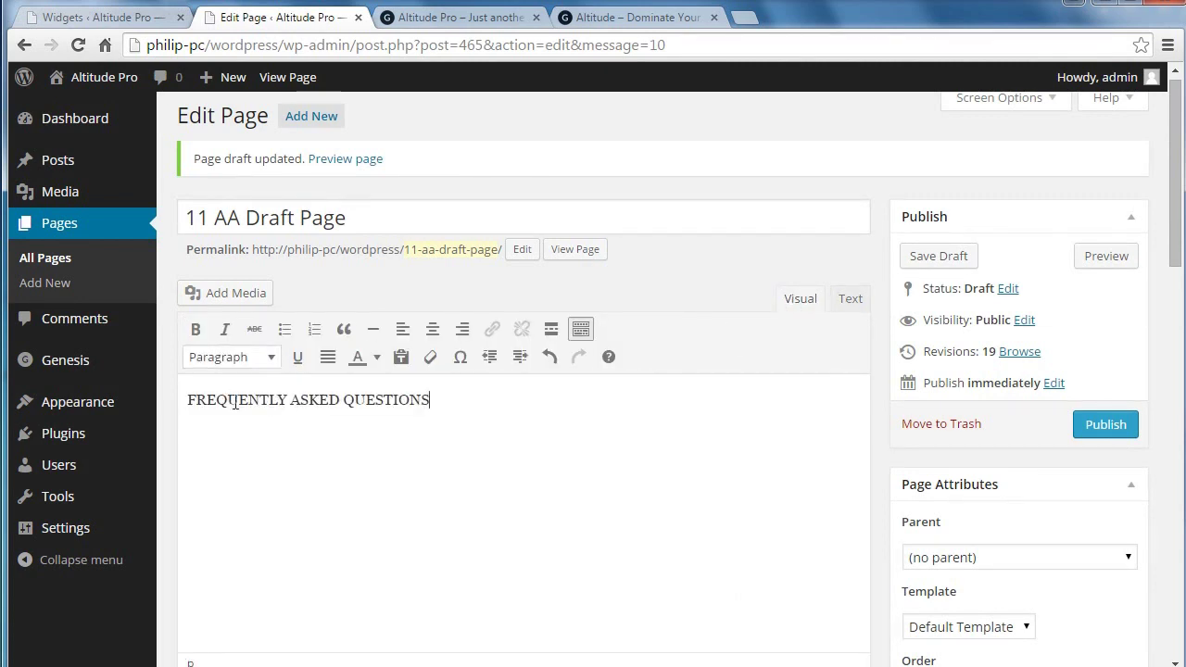
Format FREQUENTLY ASKED QUESTIONS as Heading 4 and copy its HTML code from the draft page
triple_click(238, 400)
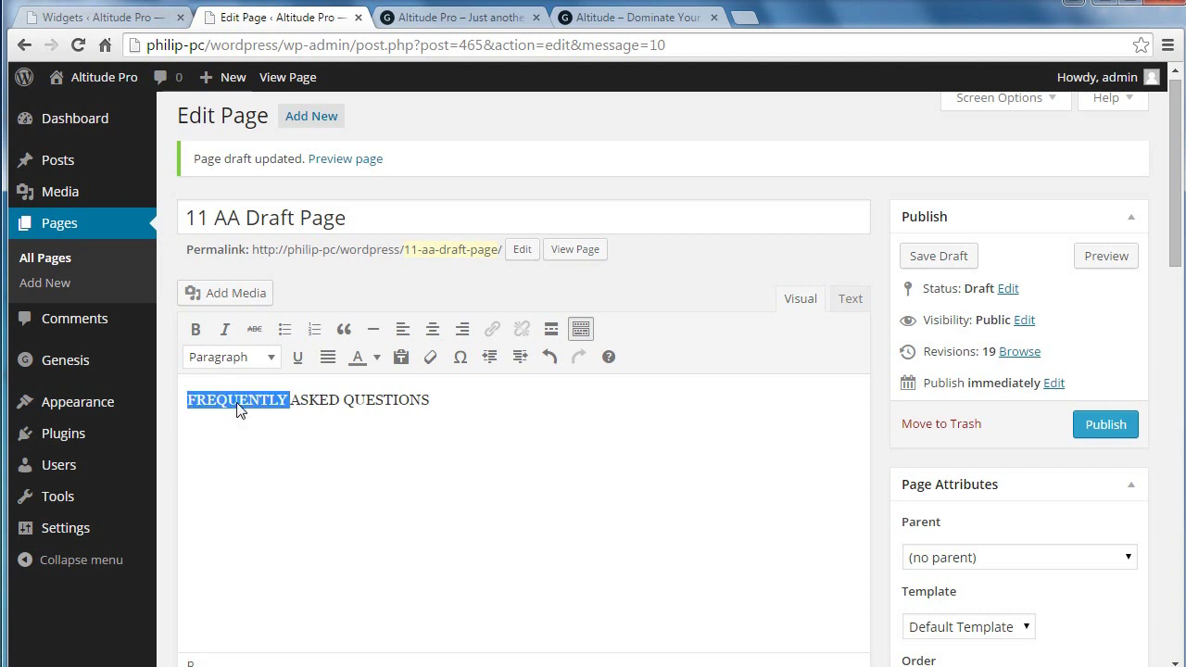
click(271, 358)
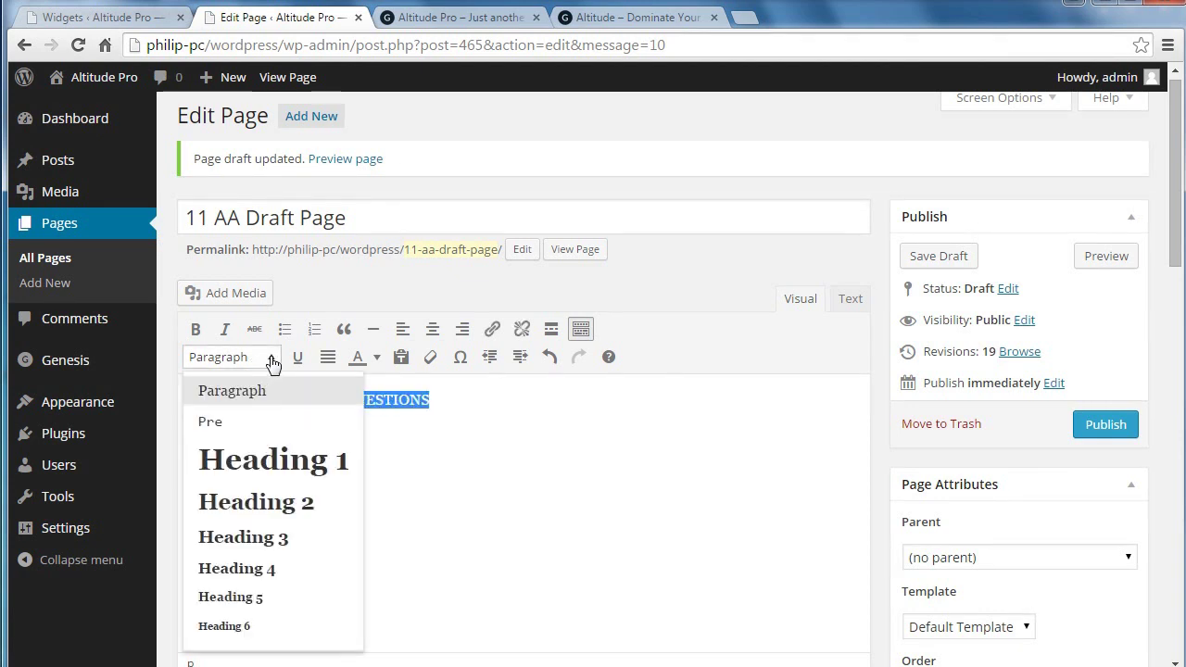
click(238, 568)
click(847, 299)
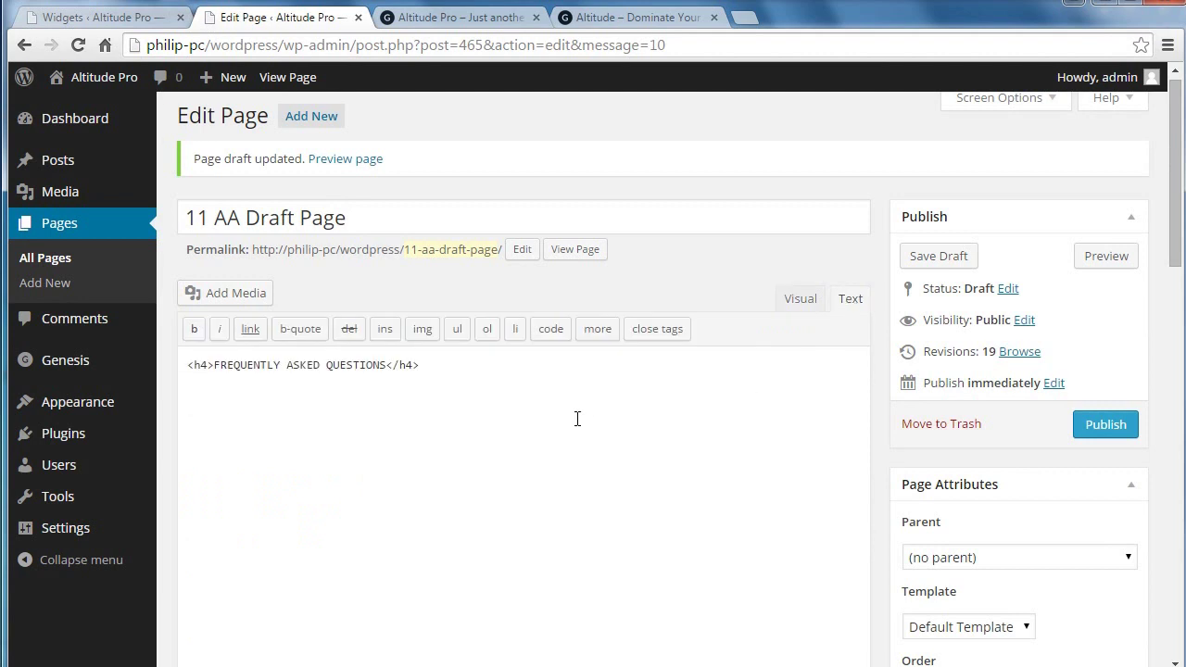
drag(454, 362, 153, 366)
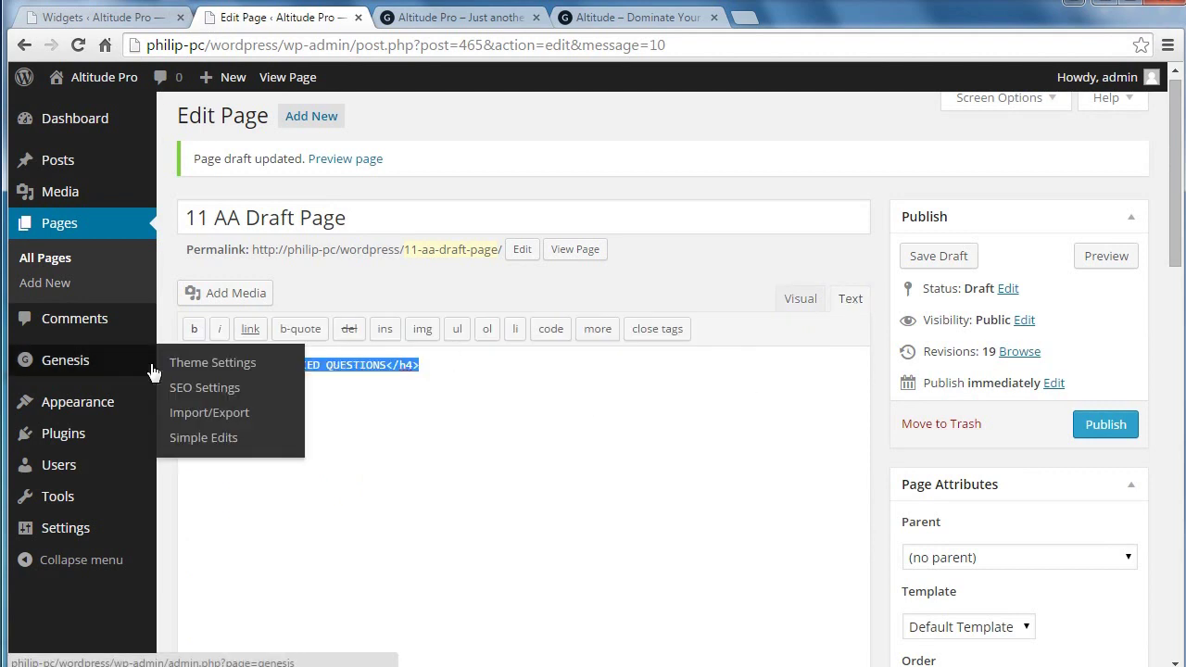
right_click(375, 368)
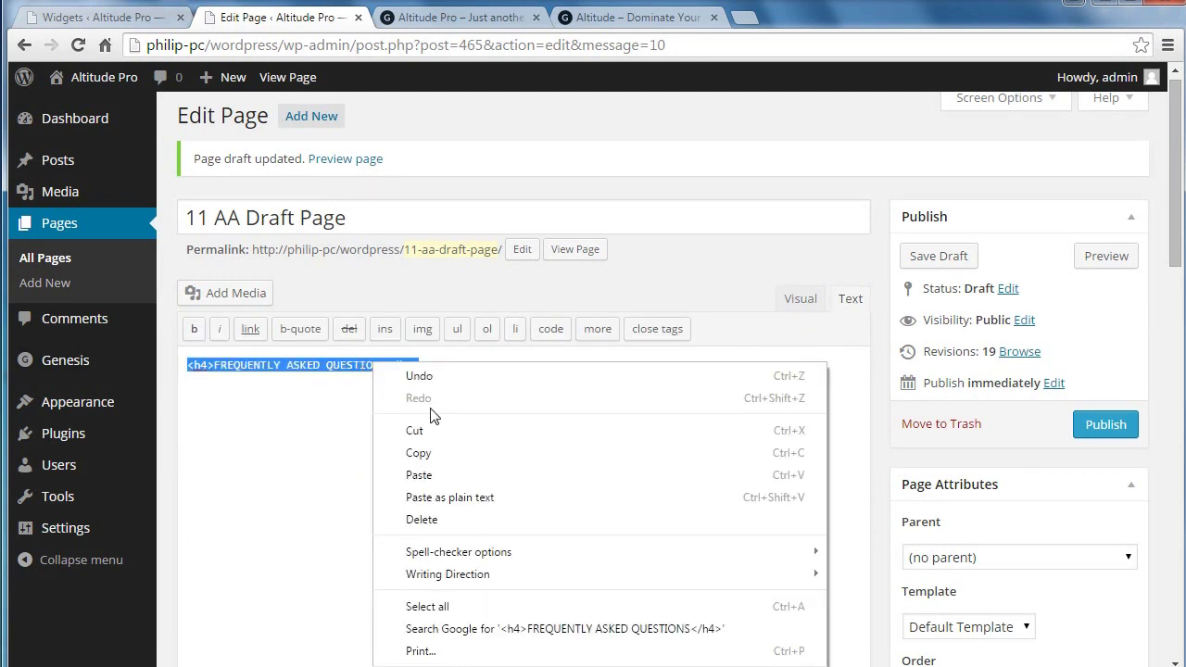
click(428, 454)
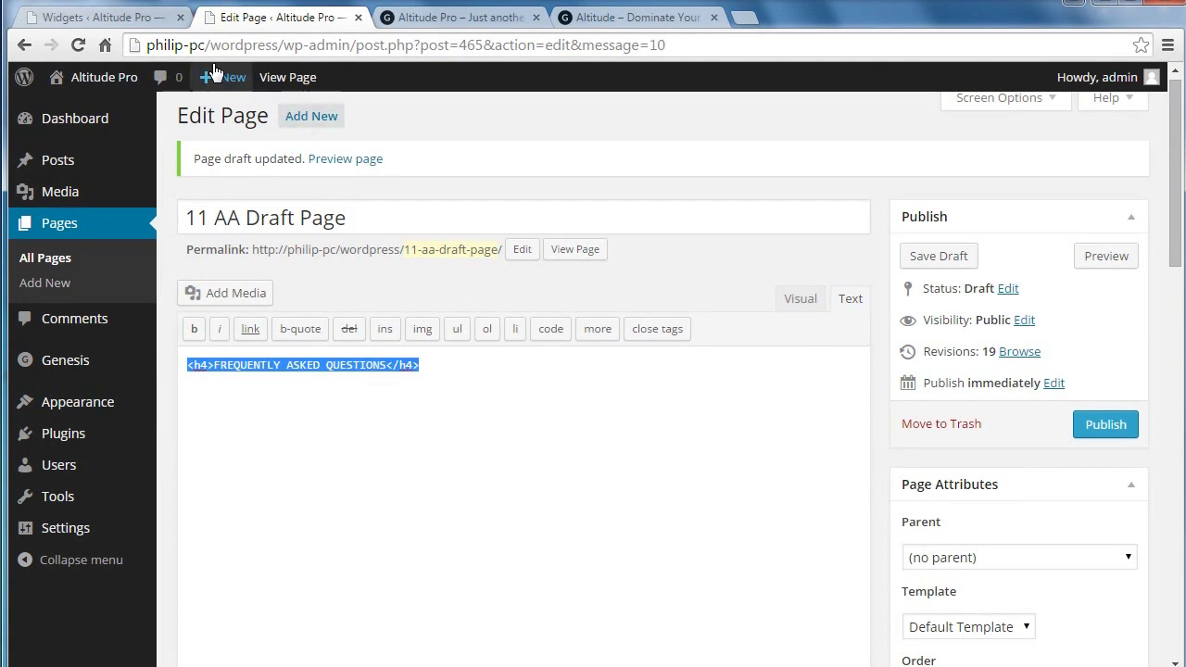
On the Widgets page, collapse the Front Page 5 area and expand Front Page 6
click(111, 18)
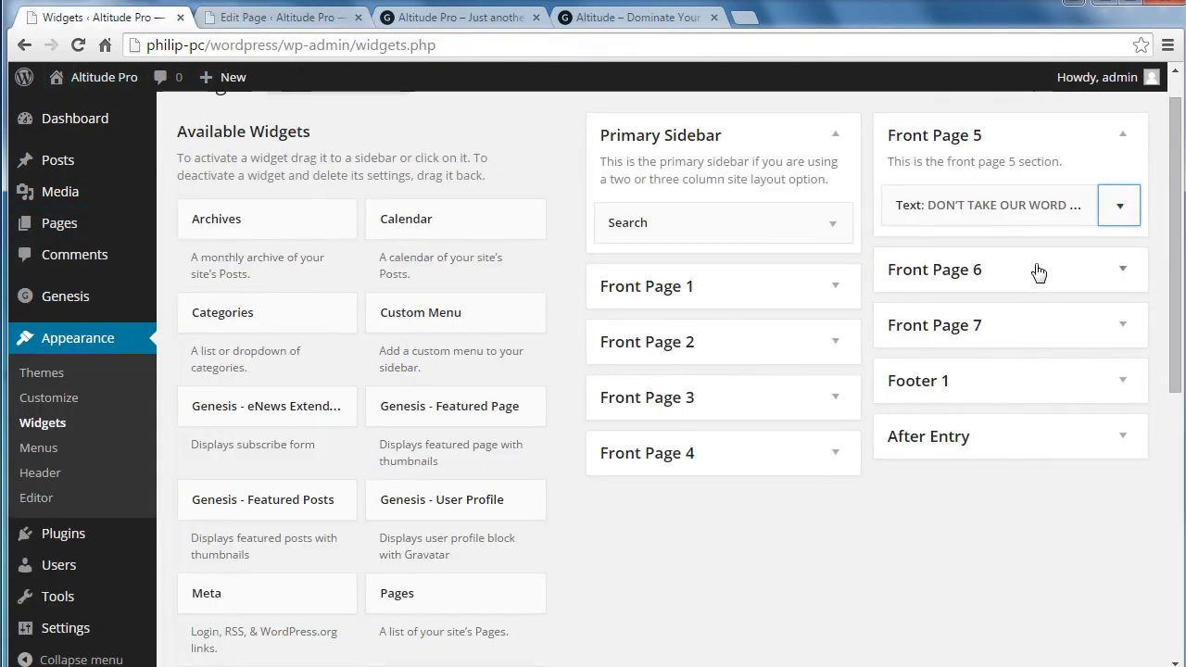
click(1102, 132)
click(1067, 194)
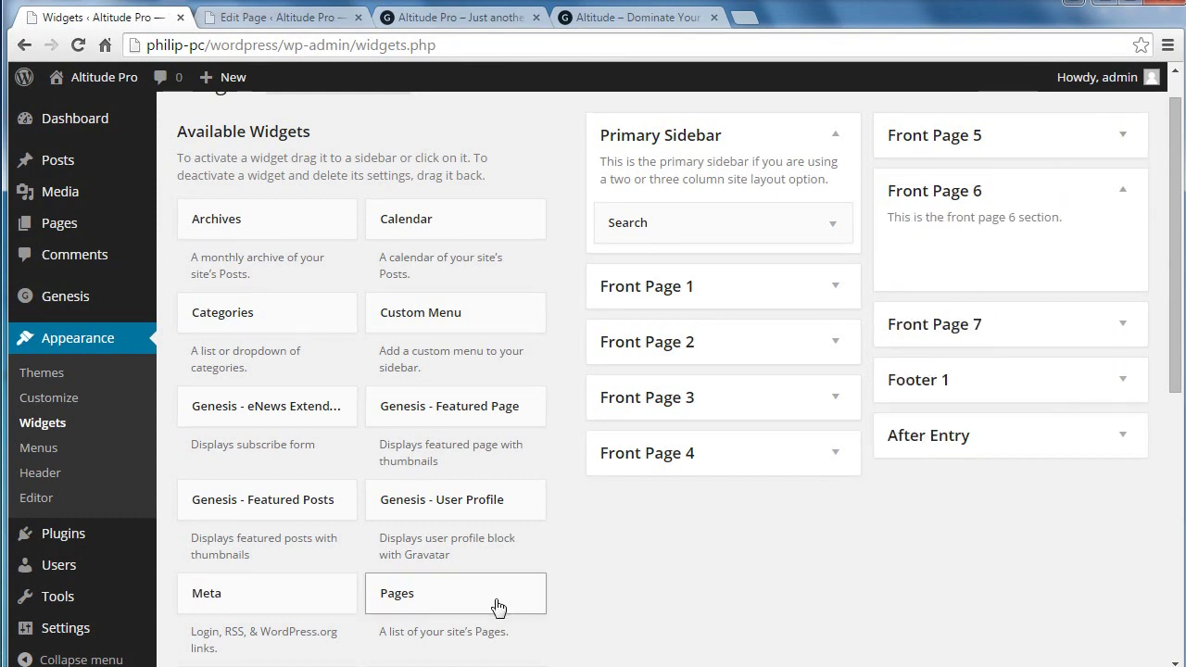
Add a Text widget from the available widgets to the Front Page 6 area
scroll(509, 602, down, 2)
scroll(500, 584, down, 3)
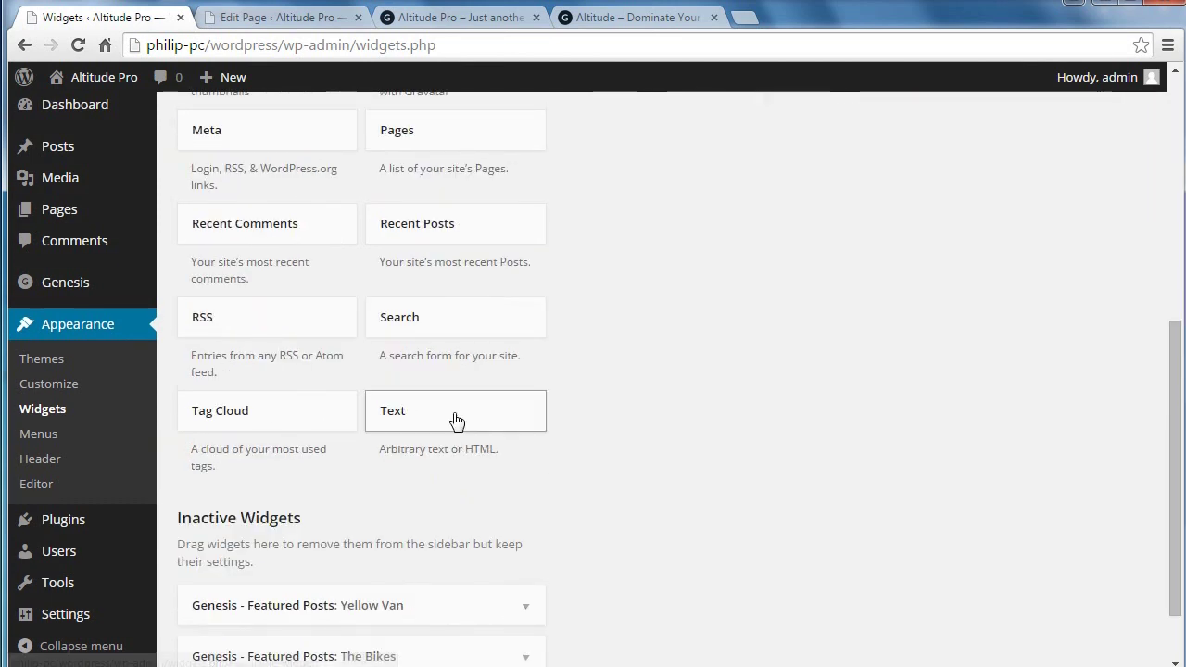
scroll(729, 364, down, 1)
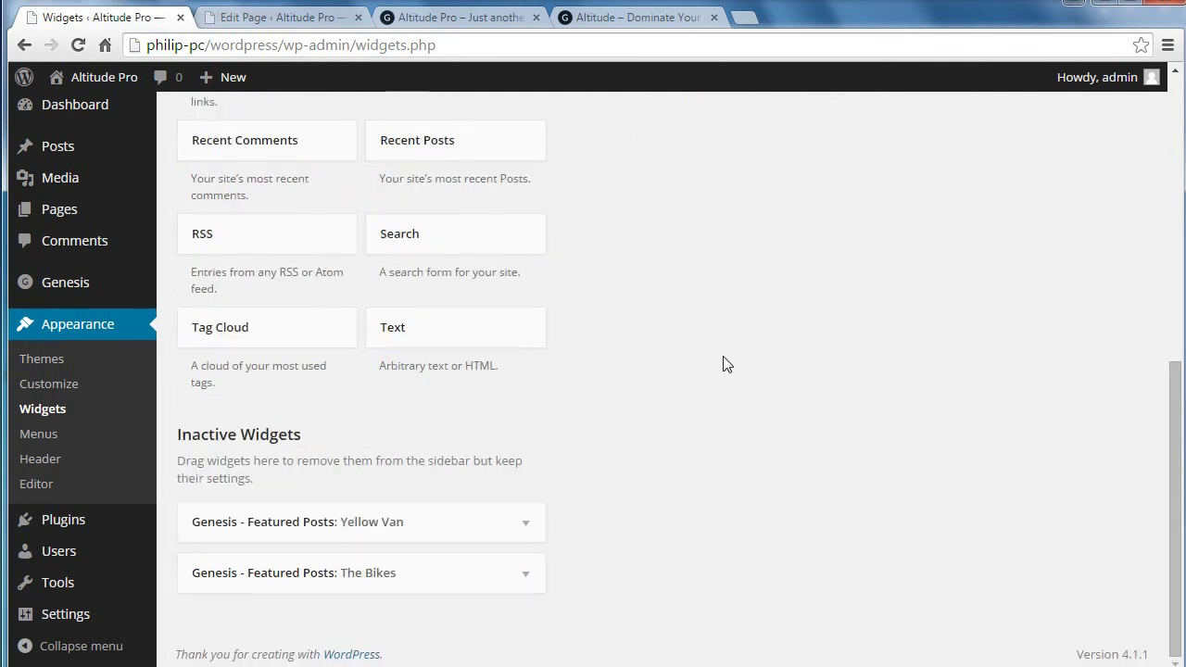
click(471, 345)
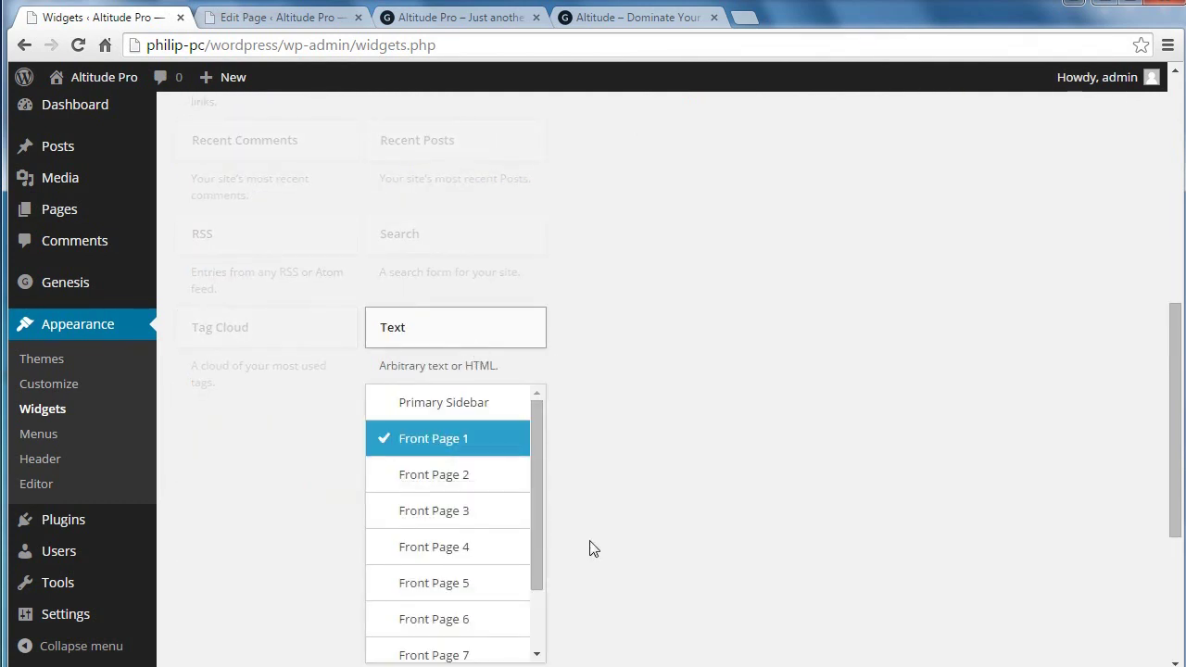
scroll(593, 550, down, 2)
click(442, 433)
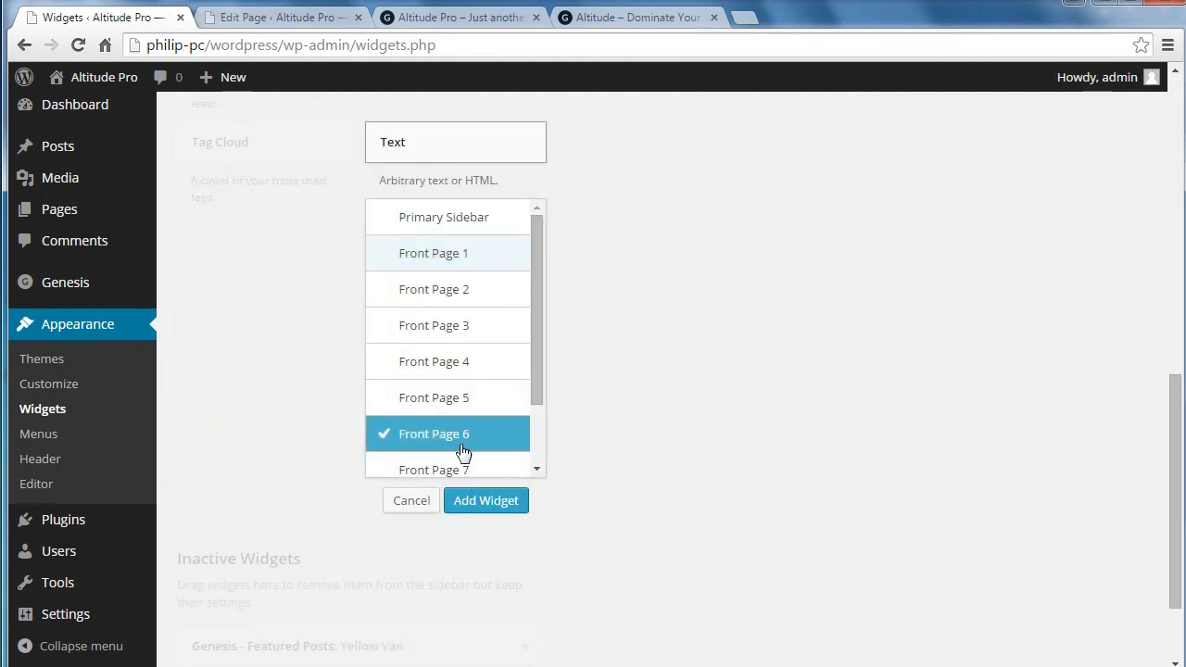
click(470, 501)
Paste the FREQUENTLY ASKED QUESTIONS h4 code into the Front Page 6 Text widget, enable Automatically add paragraphs, then save and collapse the widget
click(882, 392)
key(ctrl+v)
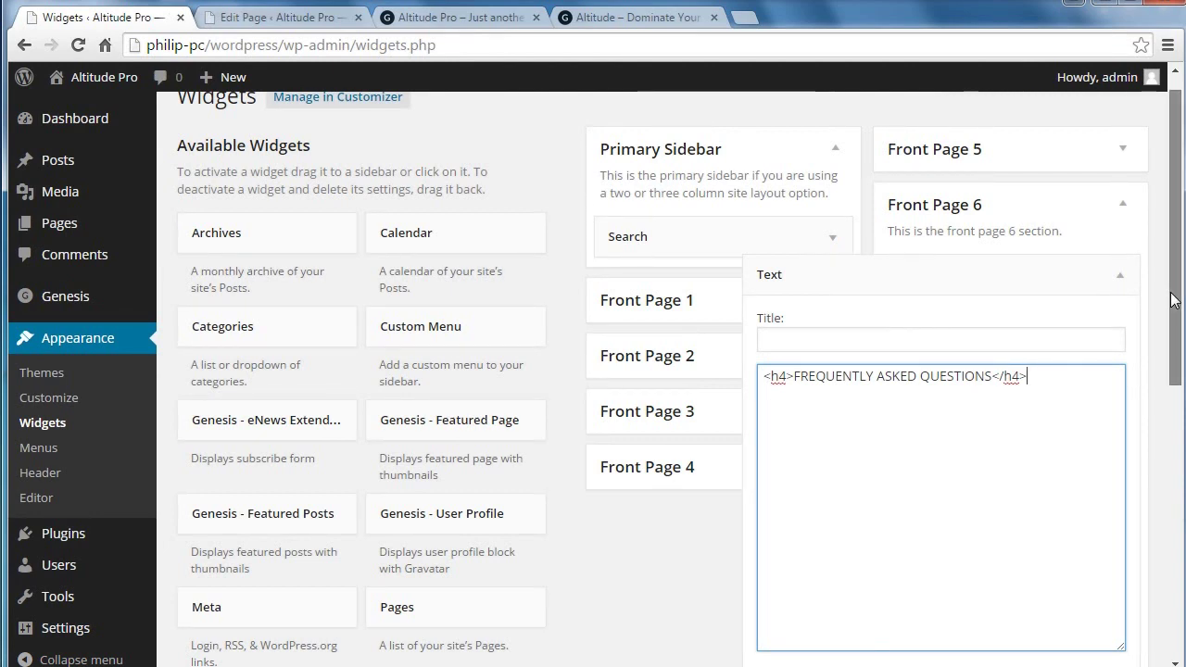
scroll(1090, 447, down, 3)
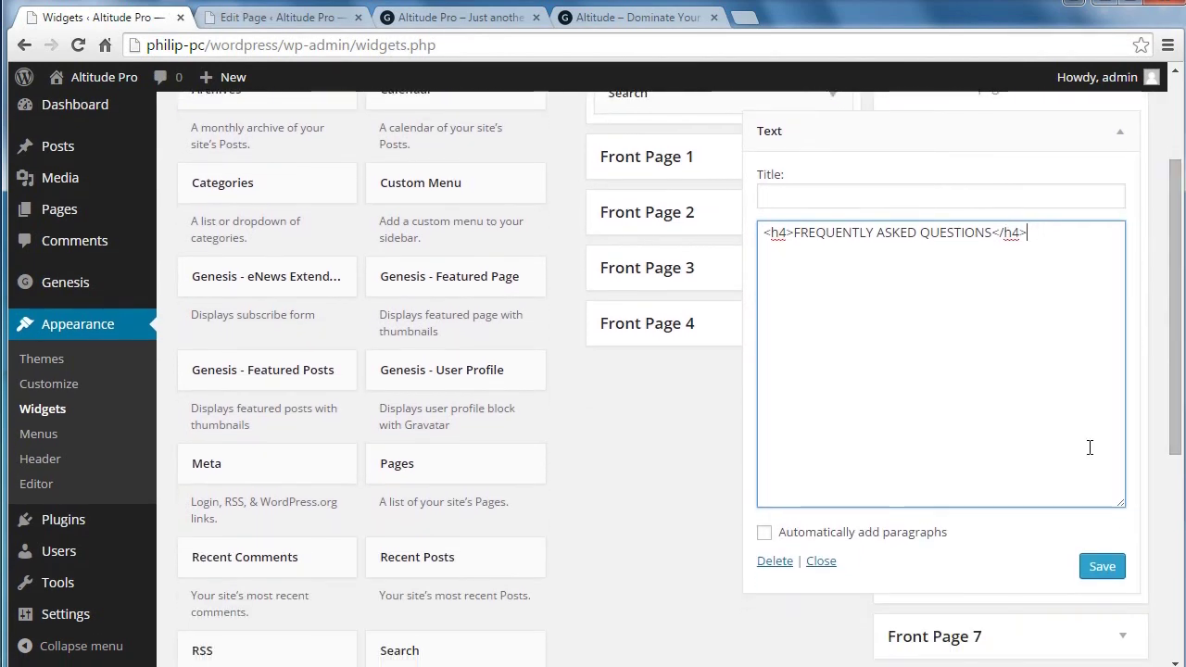
click(914, 534)
click(1099, 569)
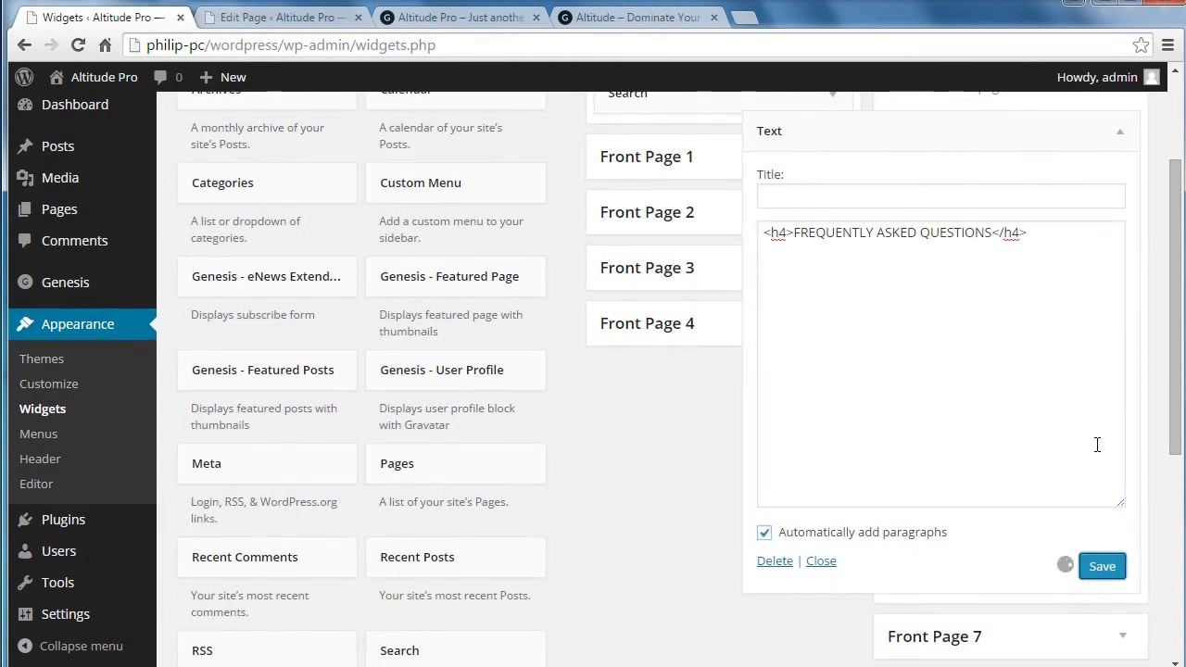
click(1121, 139)
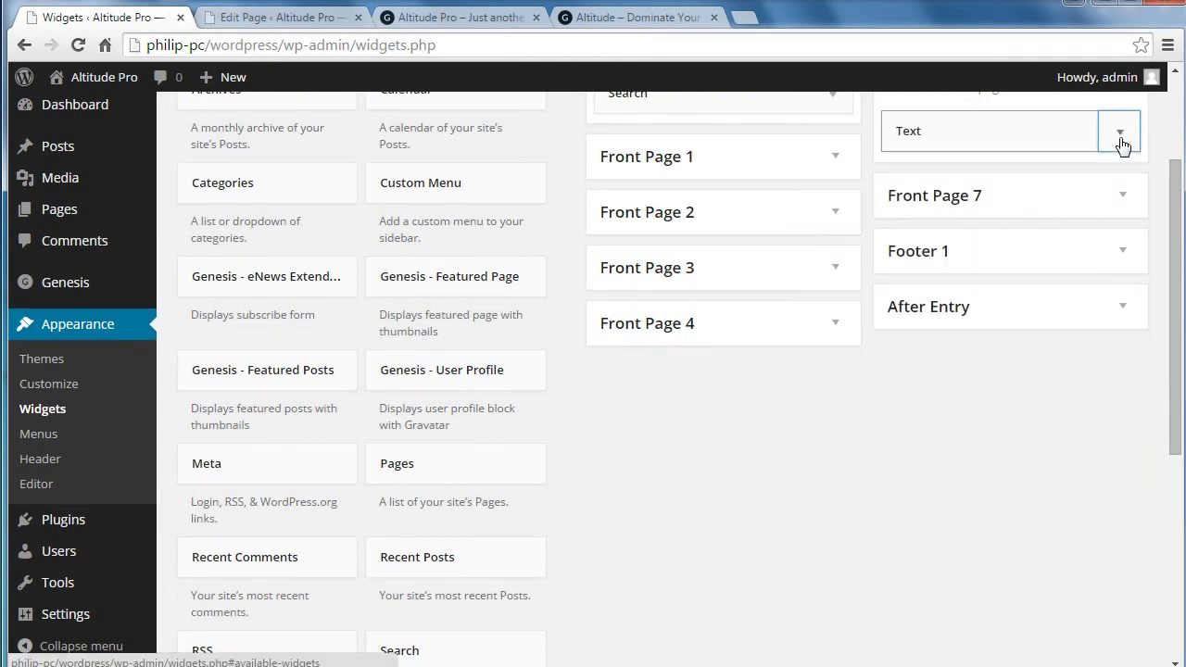
Add a second Text widget to Front Page 6 and collapse it
drag(1174, 253, 1175, 412)
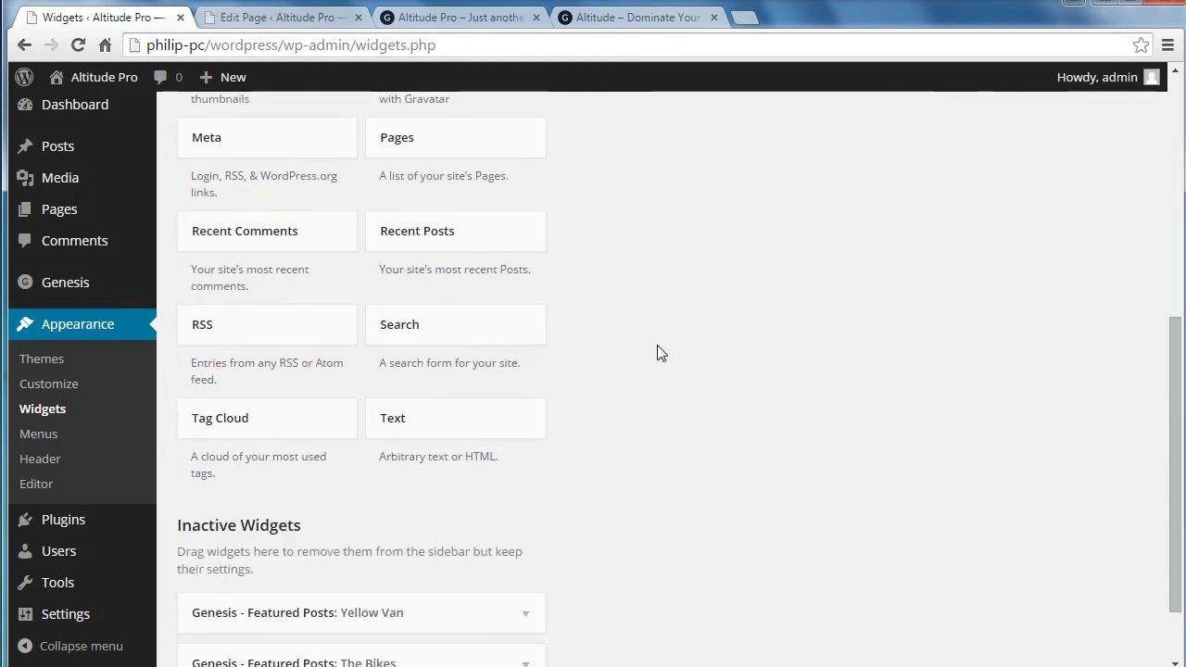
click(525, 417)
click(468, 376)
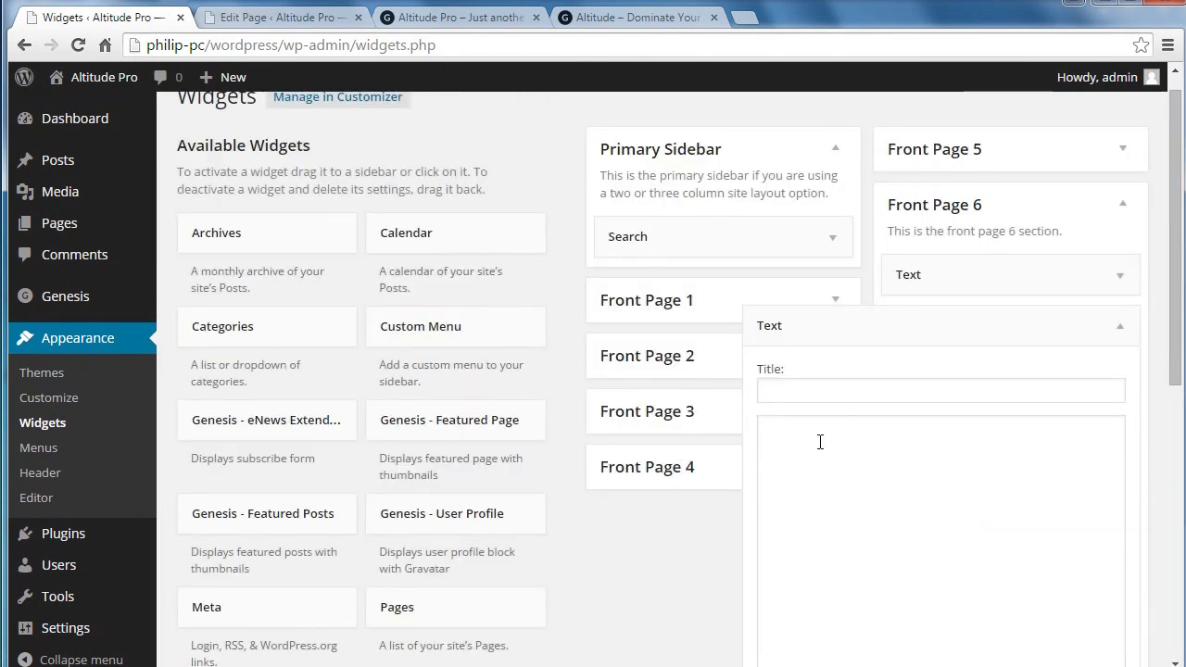
click(1093, 323)
Add a third Text widget to Front Page 6 and collapse it
scroll(802, 454, down, 4)
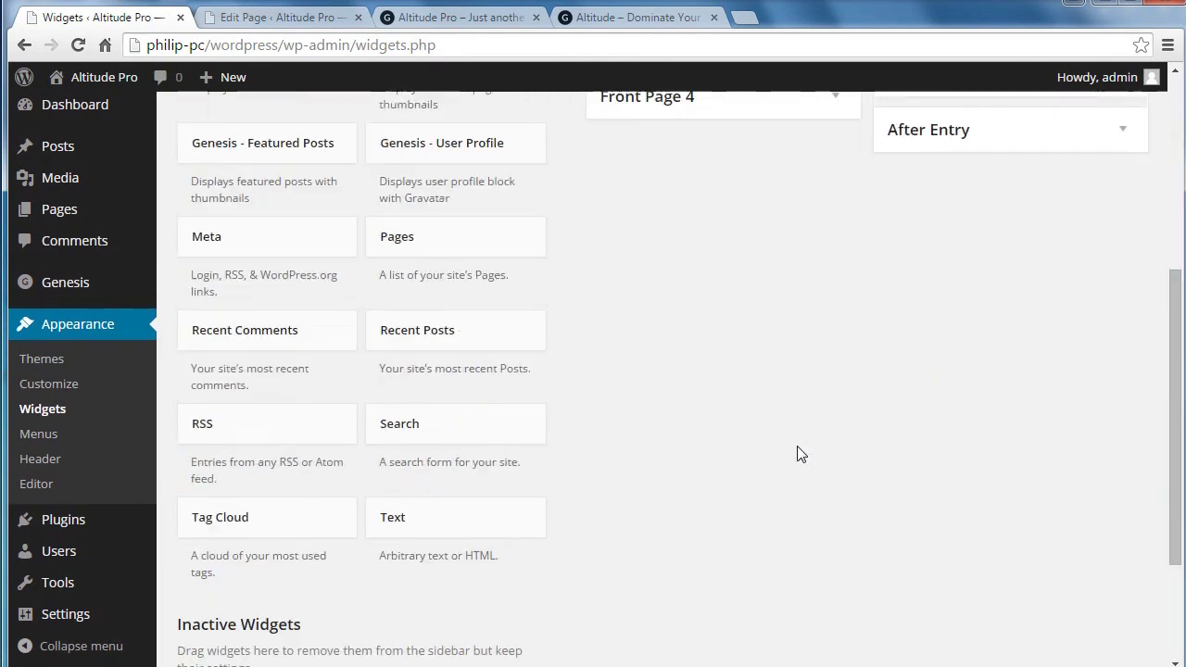
scroll(801, 454, down, 2)
click(479, 342)
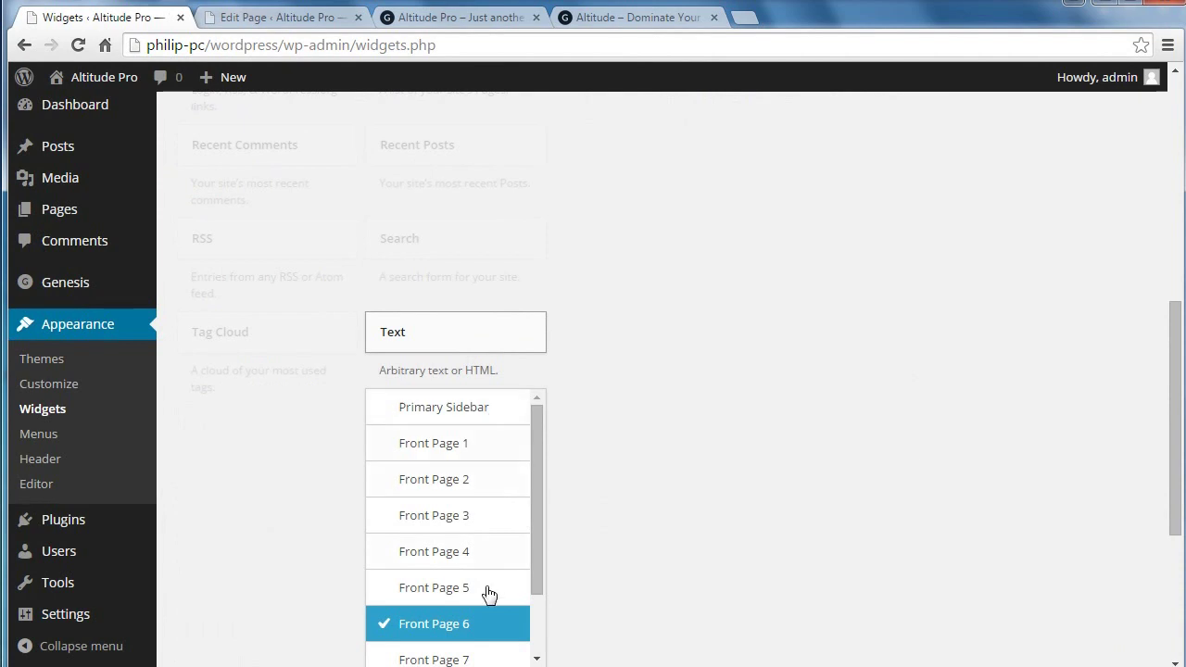
scroll(620, 547, down, 3)
click(482, 426)
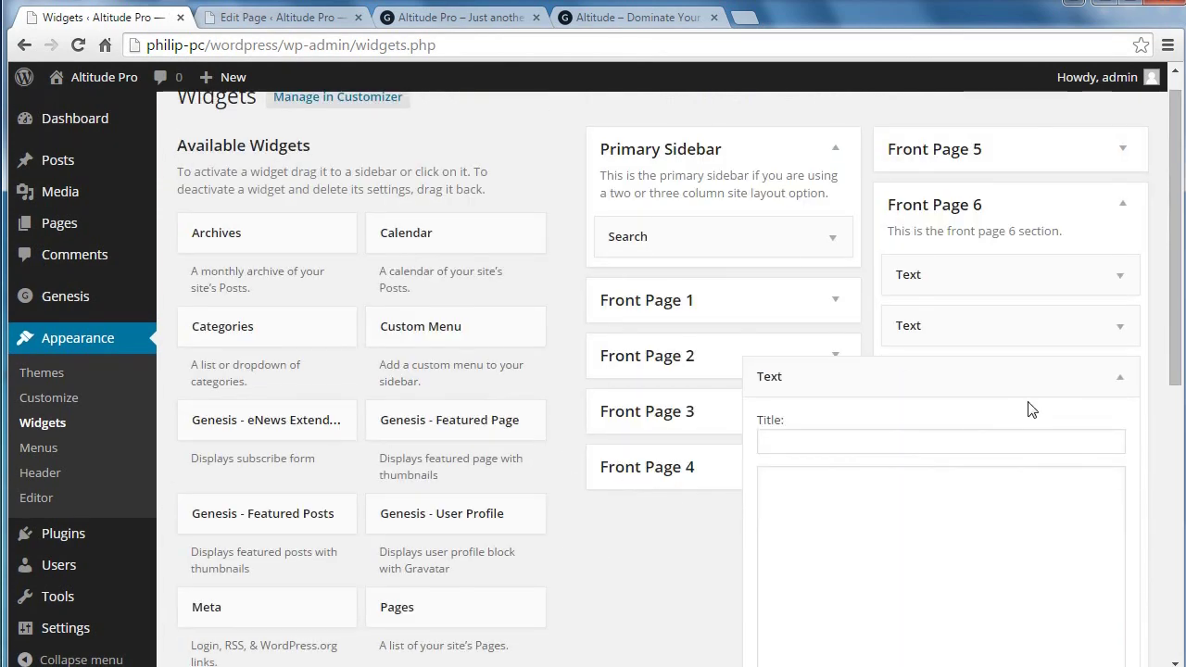
click(1112, 376)
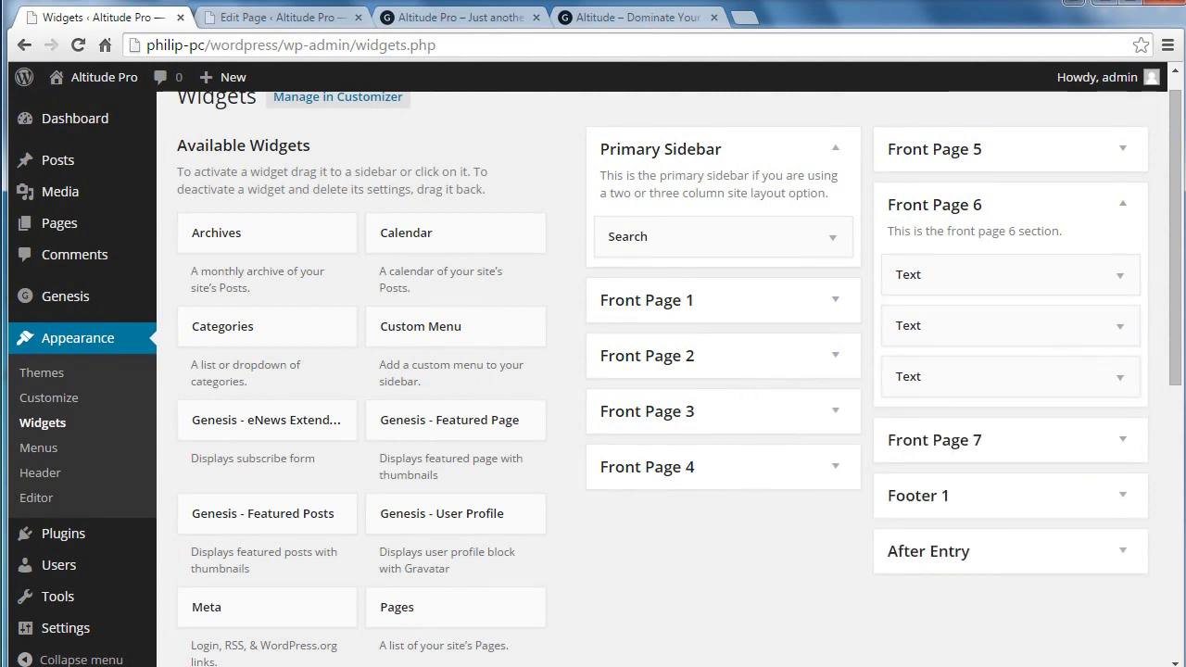
Copy the first two front-page-6 questions with their answers from the just-text-from-Altitude-Pro-home-page Notepad file and return to the browser
mouse_move(347, 664)
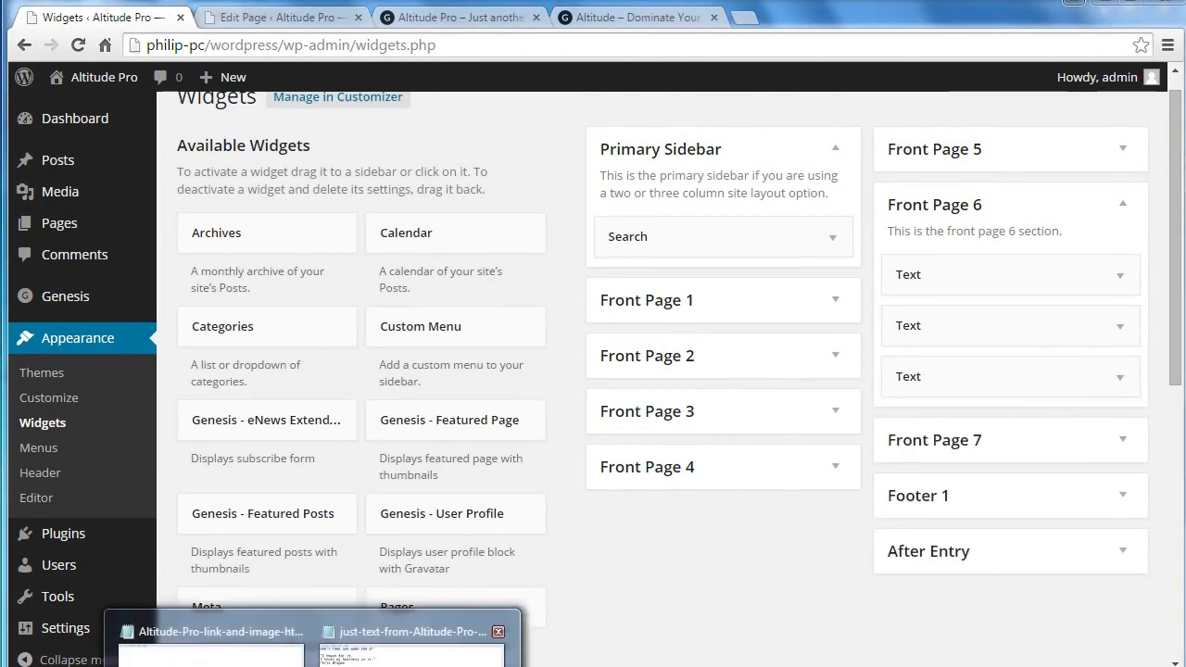
click(412, 639)
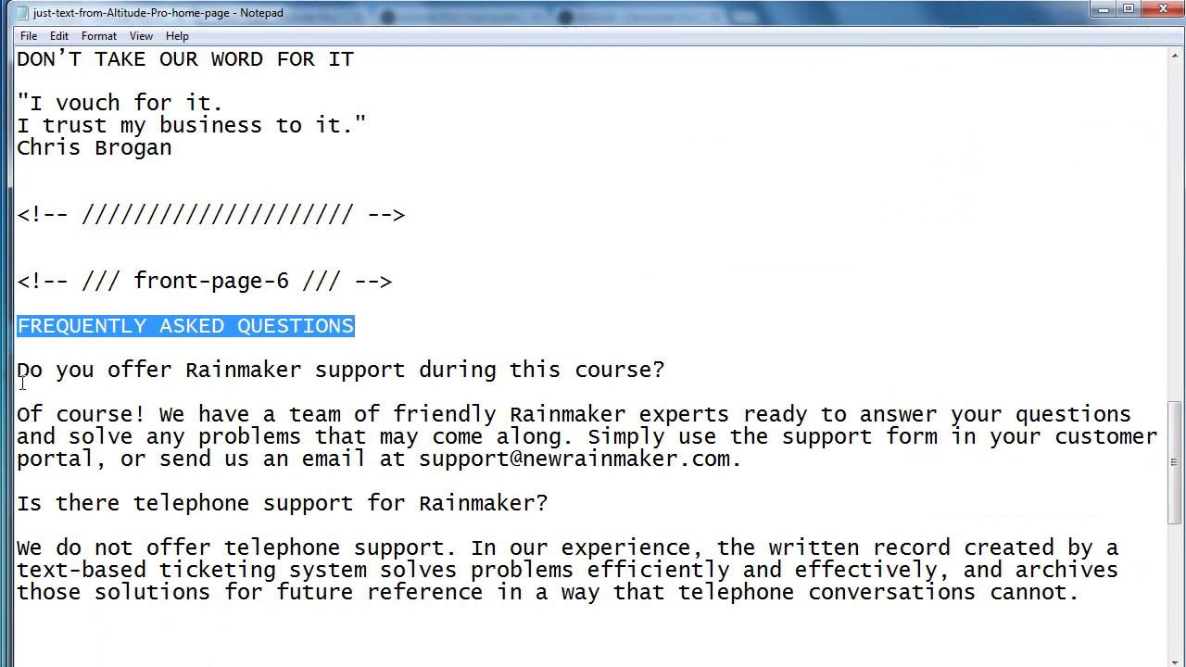
drag(17, 370, 1086, 596)
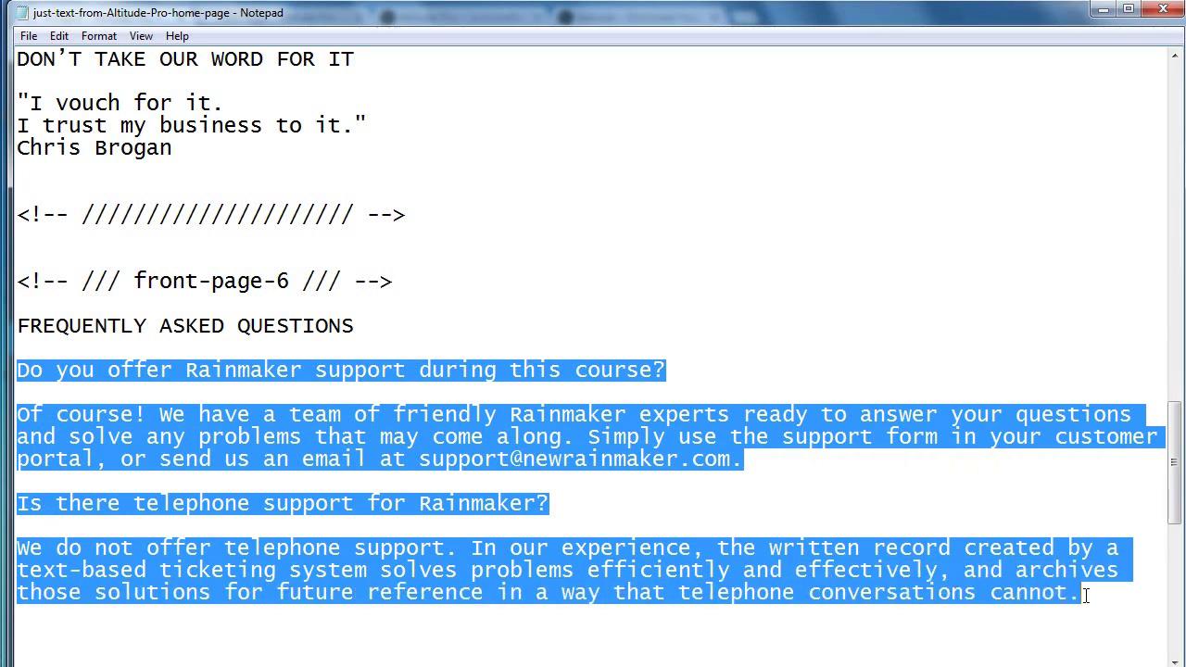
right_click(879, 422)
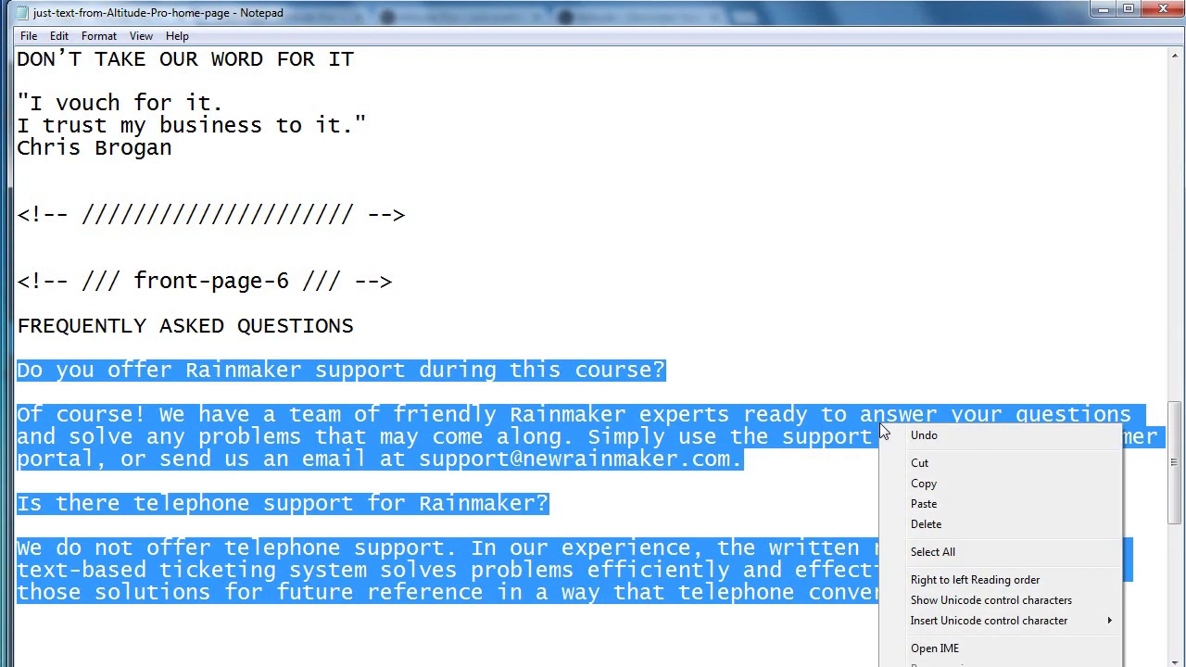
click(924, 480)
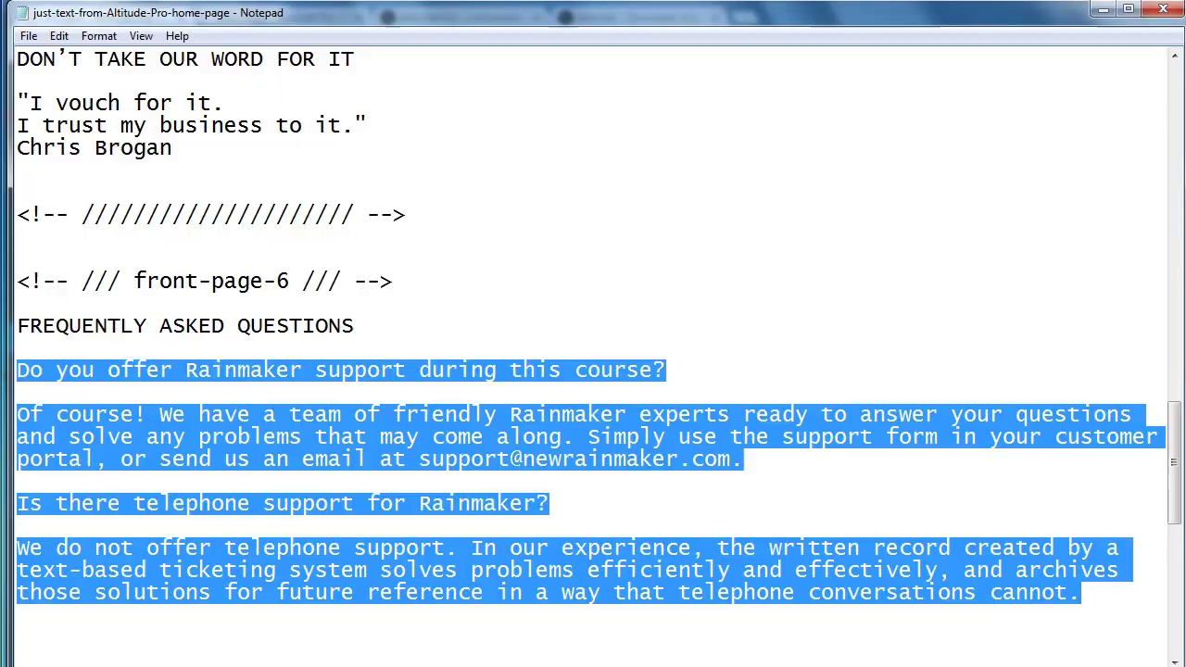
key(alt+Tab)
Replace the 11 AA Draft Page content with the copied first two questions and answers, and show it in the visual editor
click(292, 19)
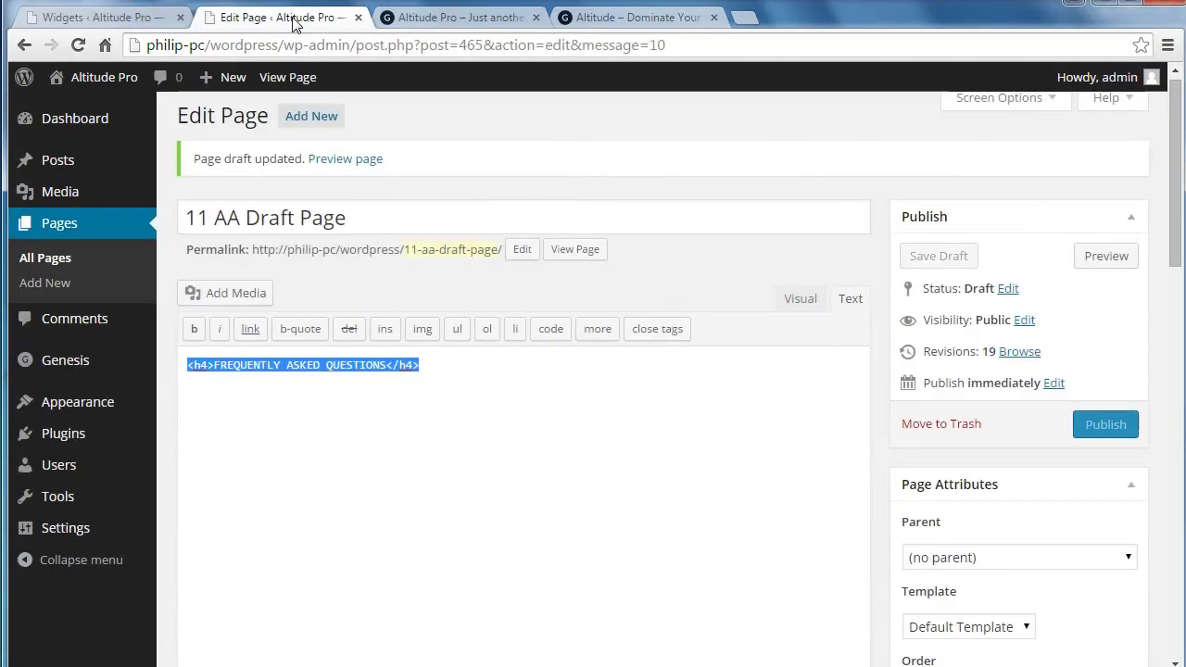
key(Delete)
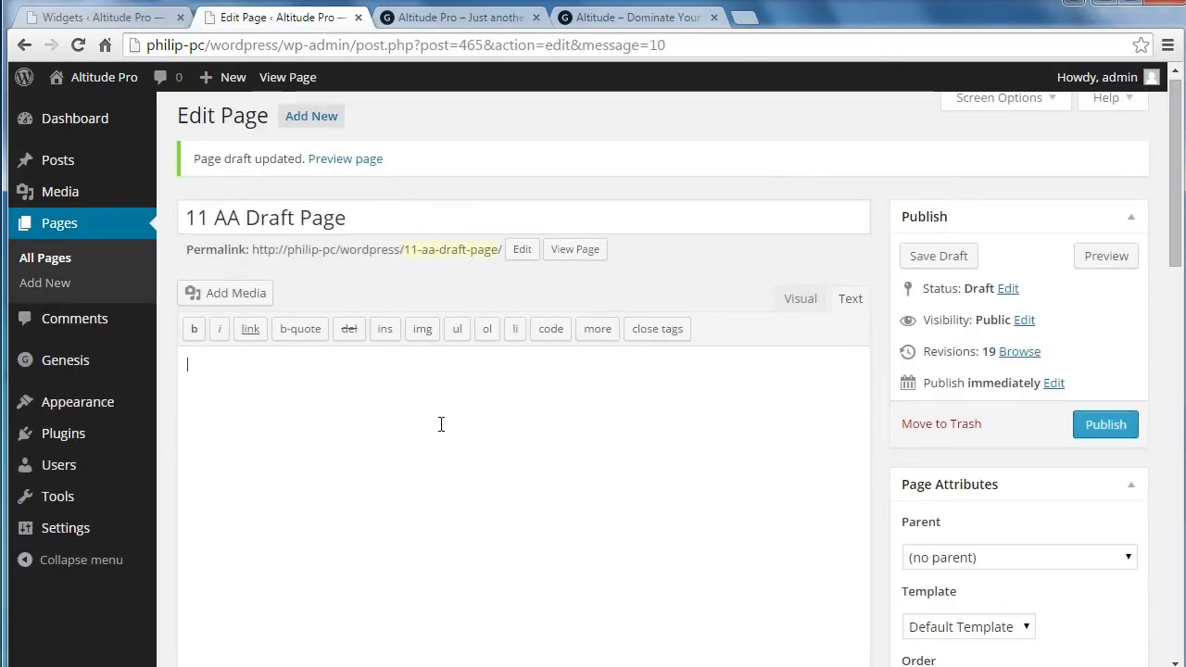
key(ctrl+v)
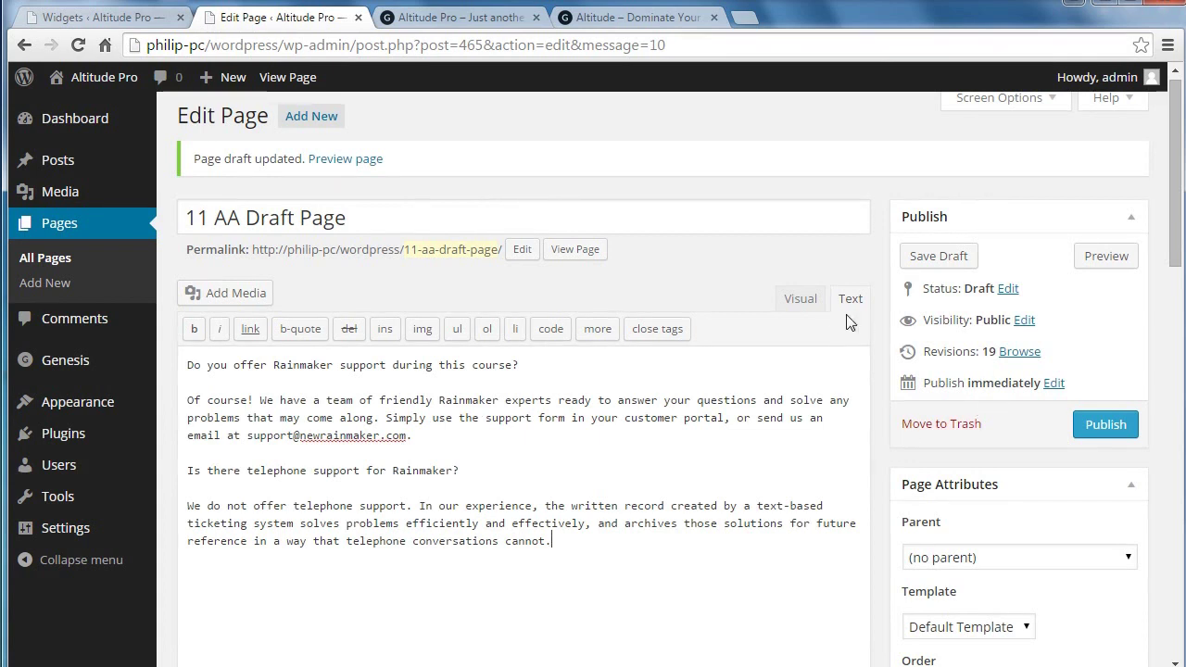
click(800, 299)
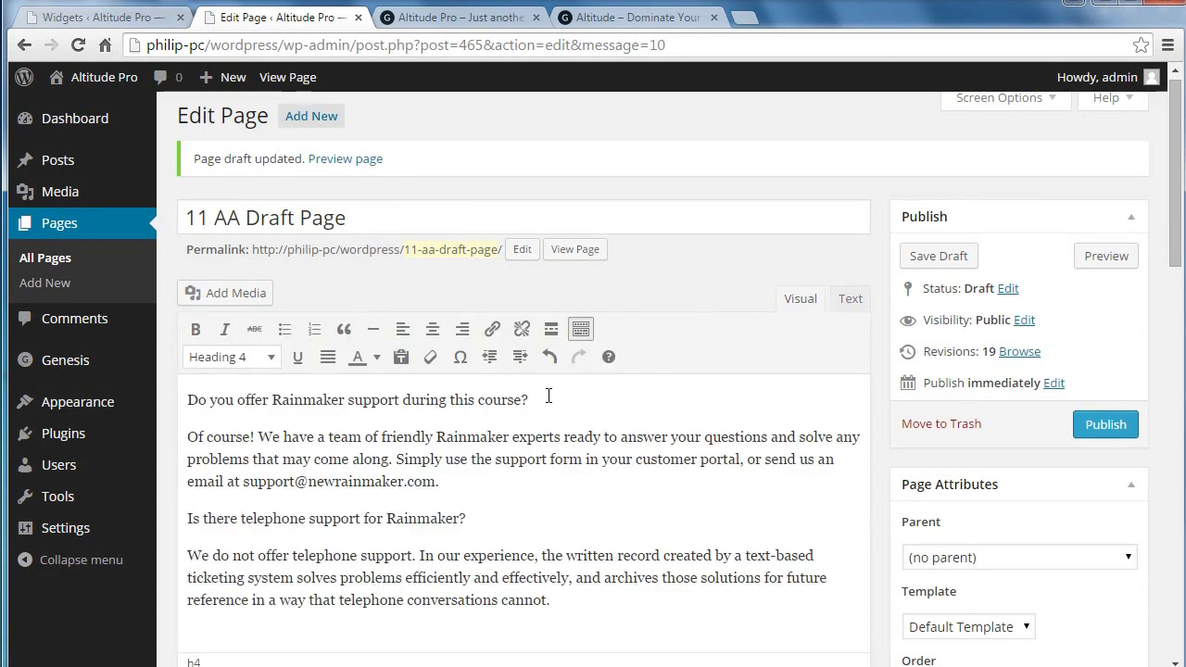
Format the questions about Rainmaker support during this course and telephone support as bold Heading 5 text
drag(542, 405, 176, 400)
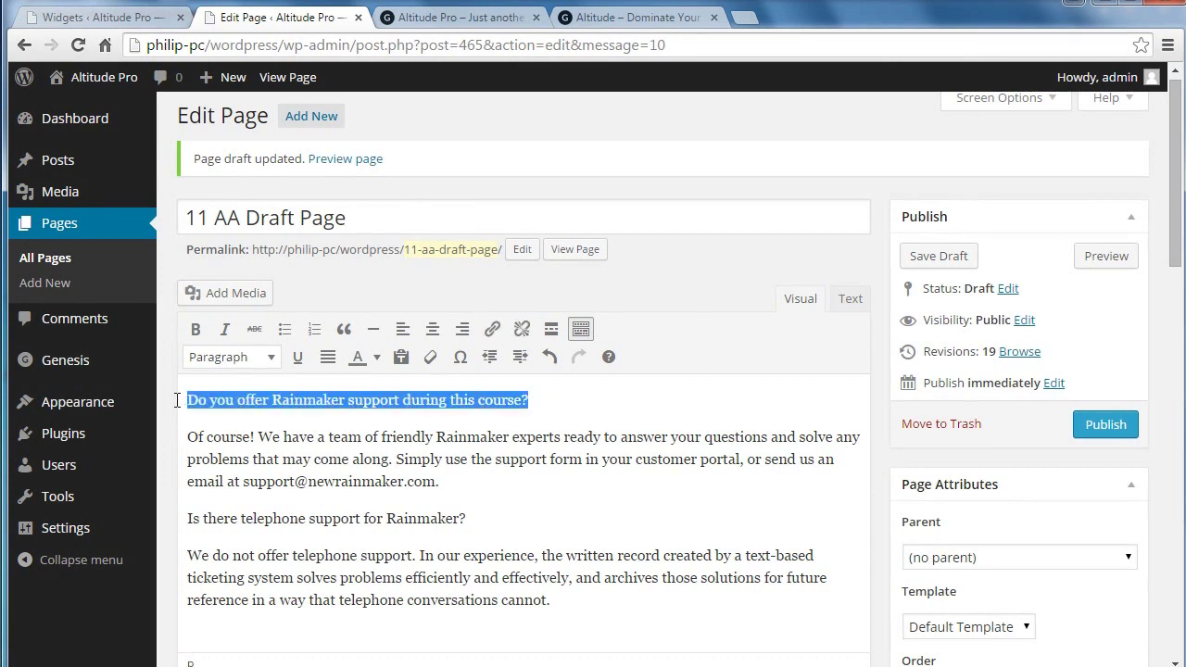
click(246, 360)
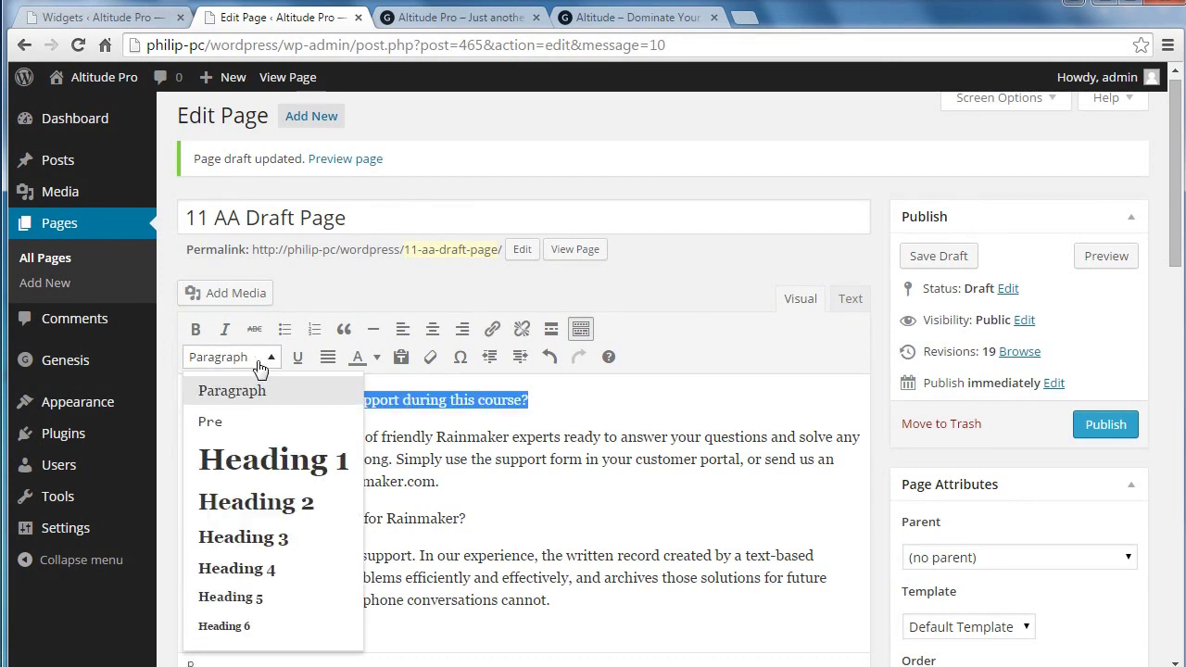
click(265, 598)
click(197, 340)
drag(476, 526, 175, 526)
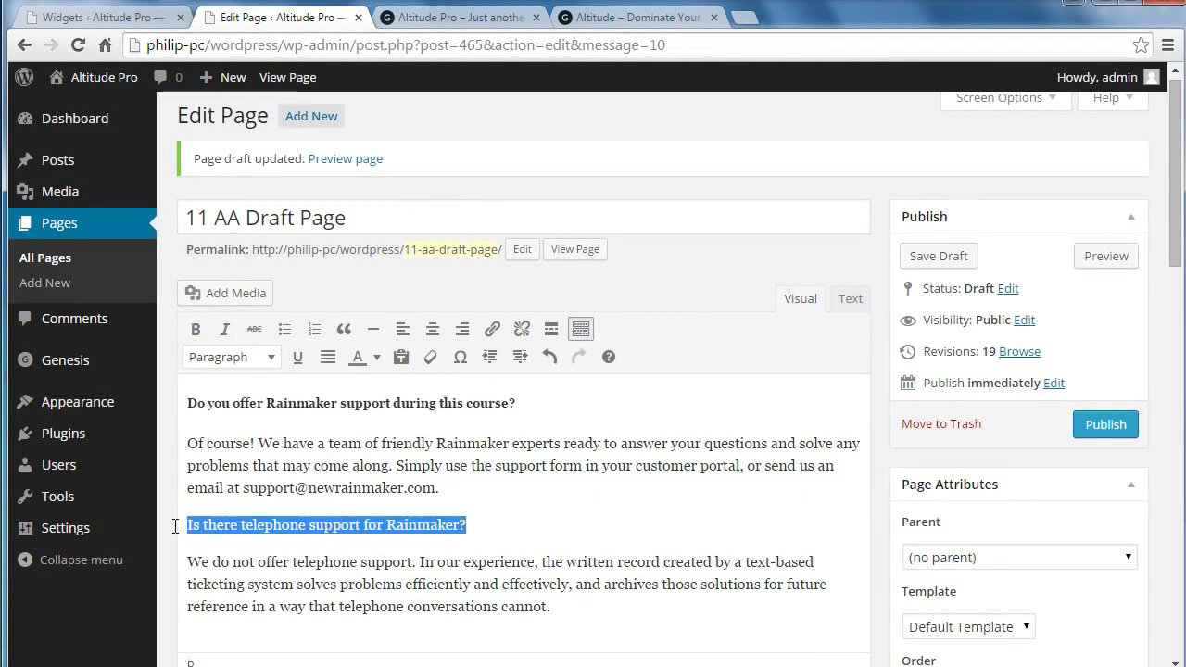
click(271, 357)
click(270, 601)
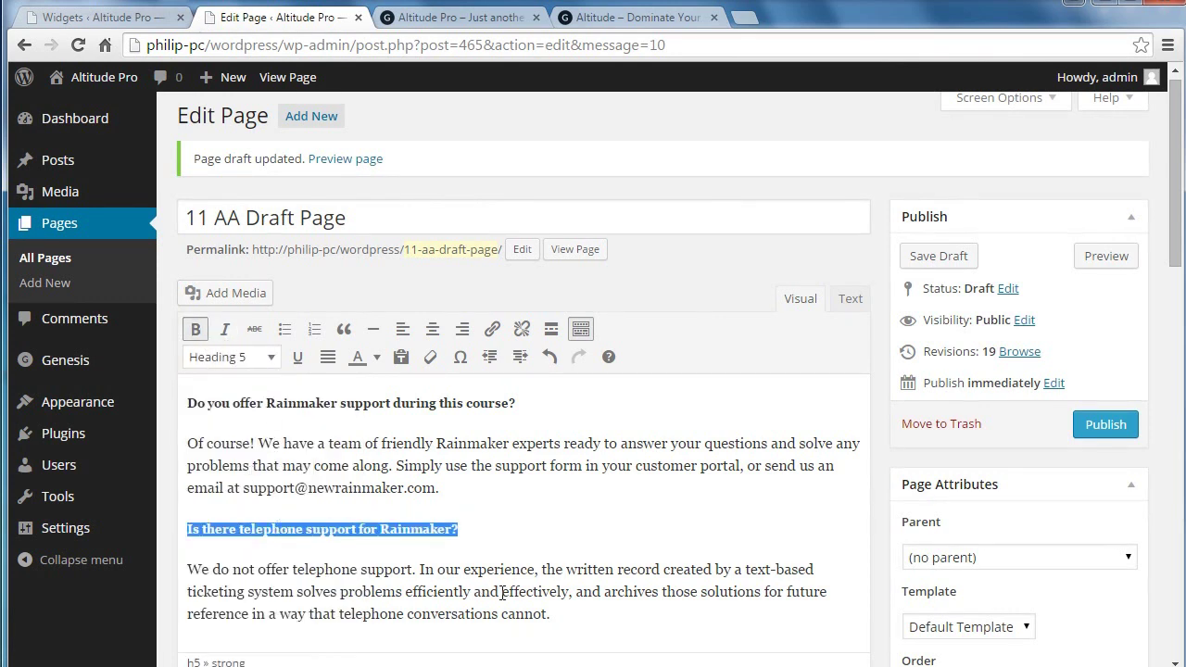
Show the draft page's HTML and copy all the code for the first two questions and answers
click(849, 298)
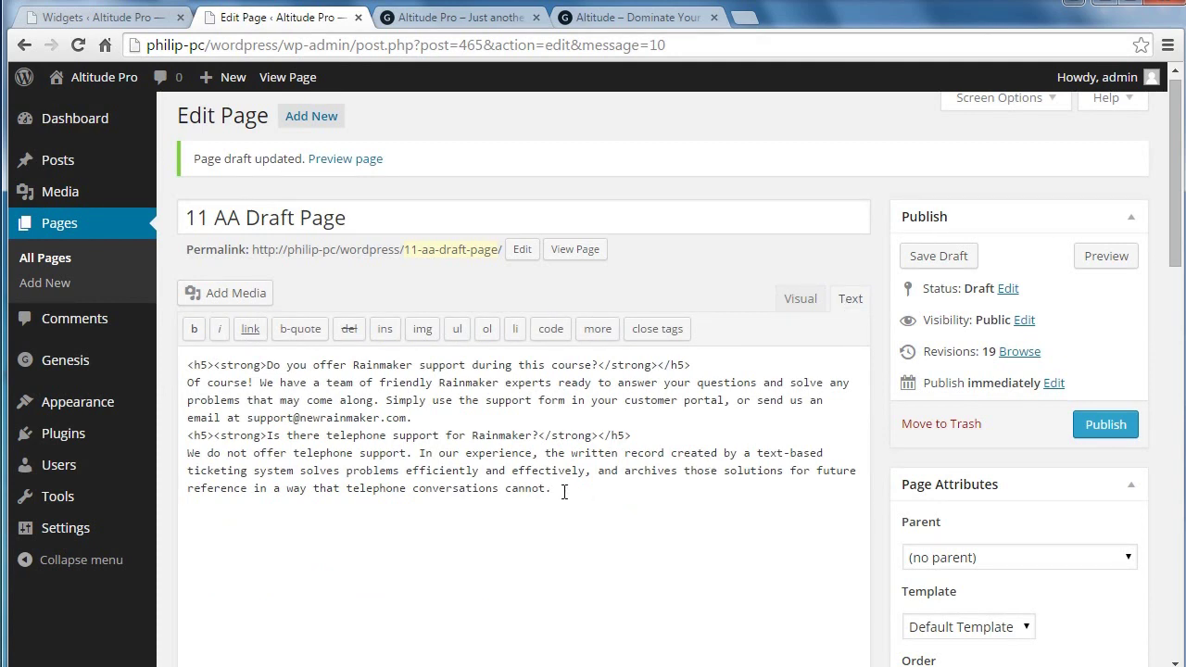
drag(563, 492, 168, 364)
right_click(211, 369)
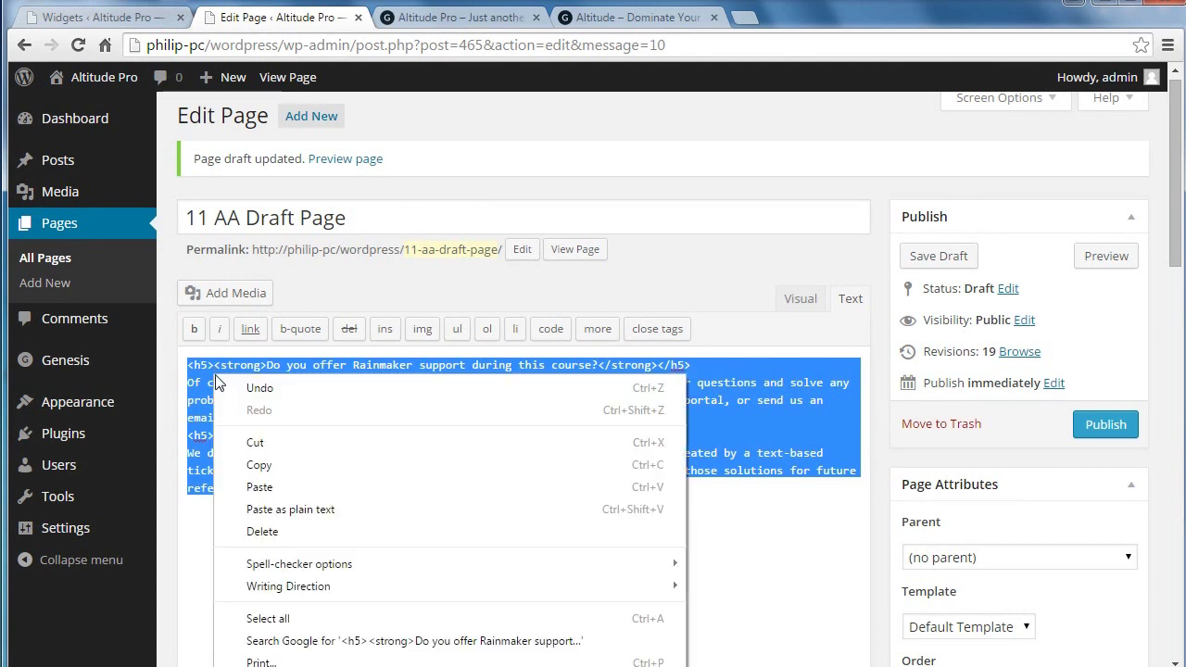
click(259, 463)
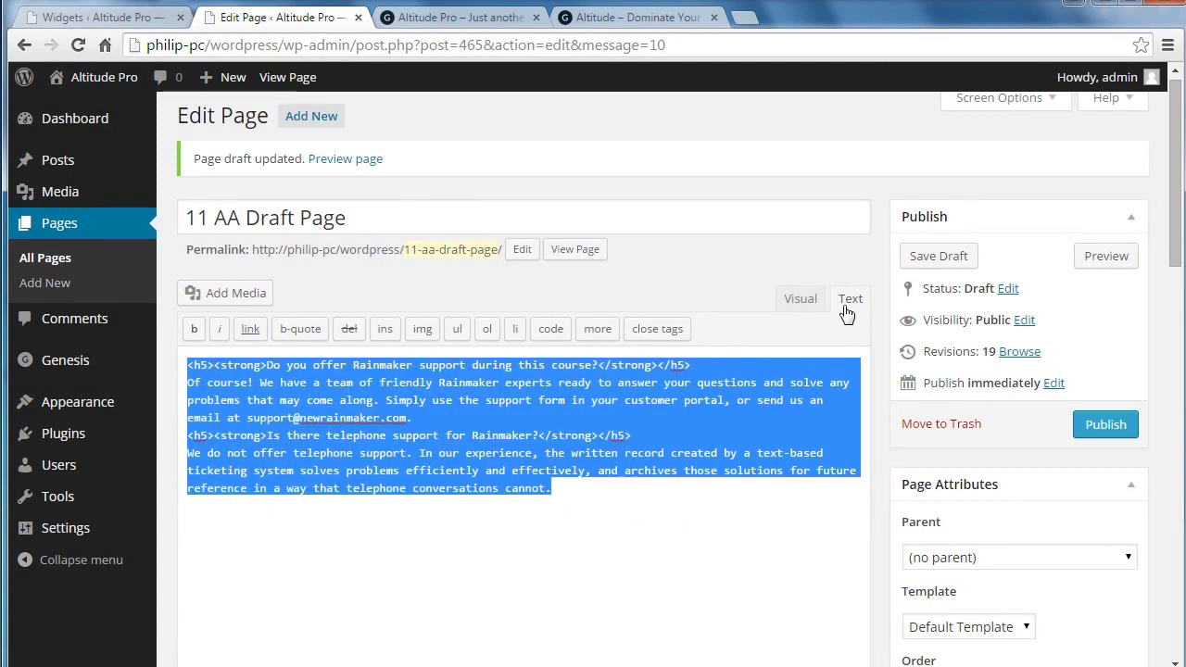
Paste the code of the first two questions into the second Text widget of Front Page 6
click(153, 20)
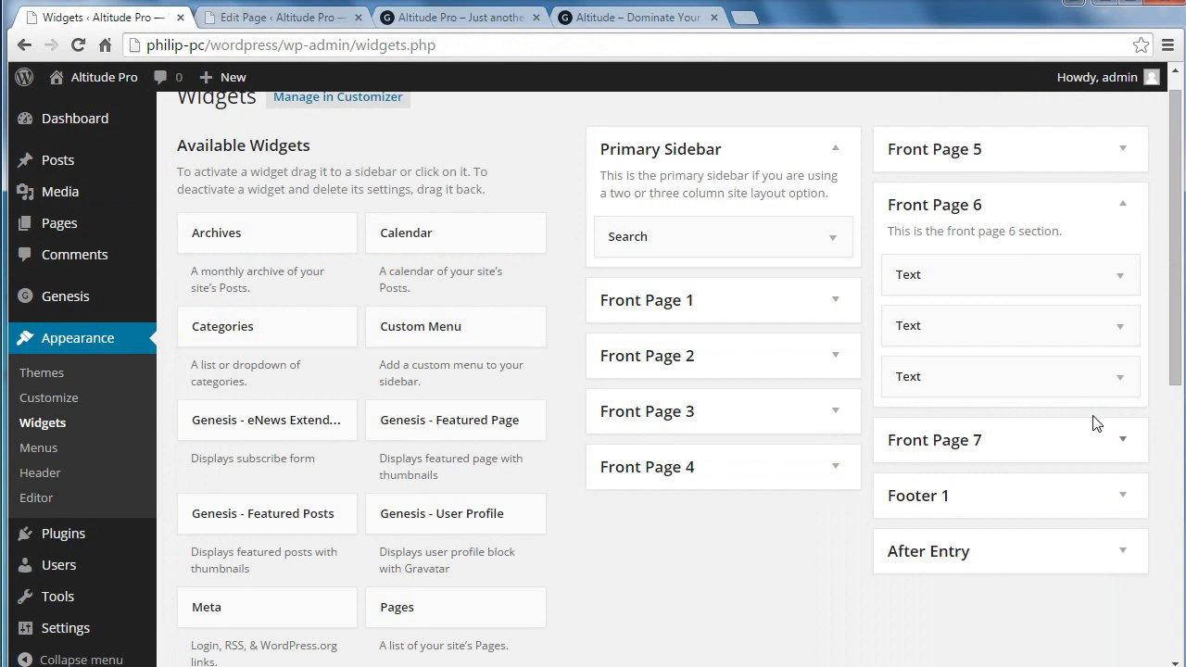
click(1062, 326)
click(980, 499)
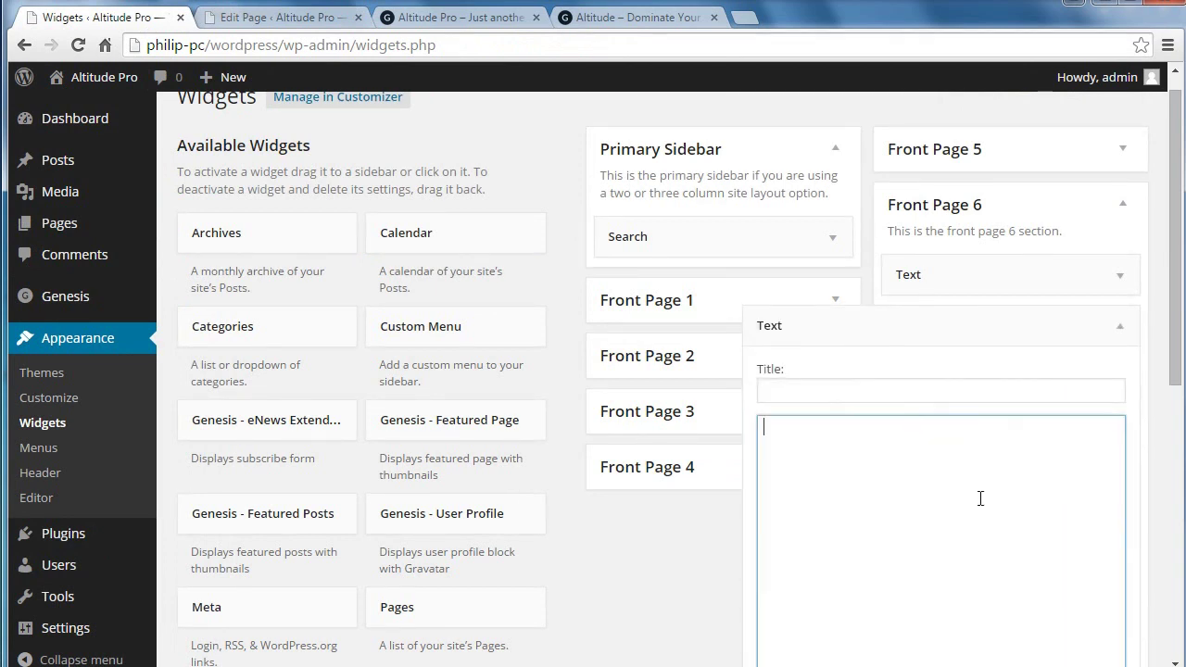
key(ctrl+v)
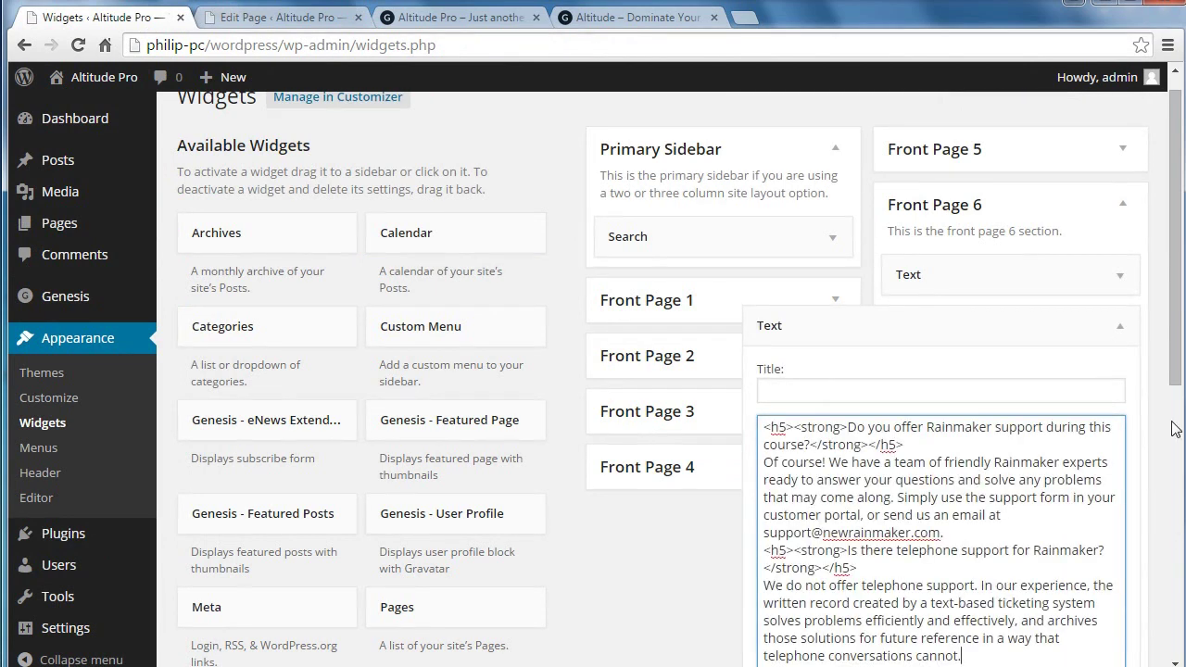
Enable Automatically add paragraphs for the second Text widget and save it, then collapse it and expand the third one
scroll(1175, 429, down, 1)
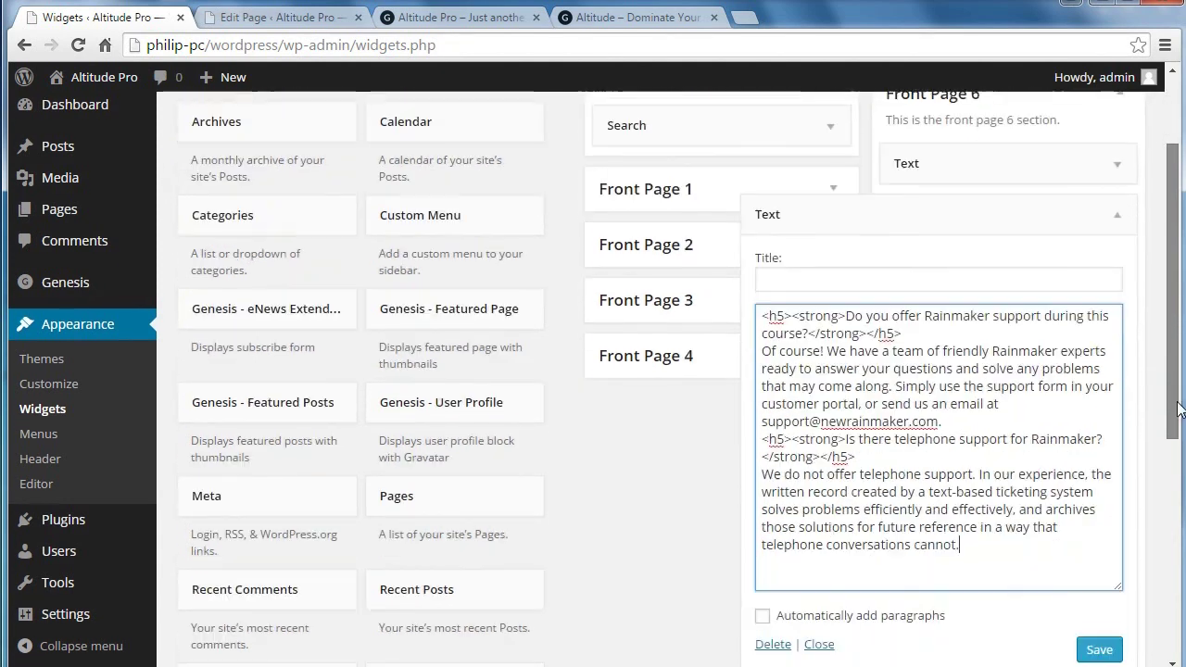
scroll(1178, 409, down, 1)
click(761, 559)
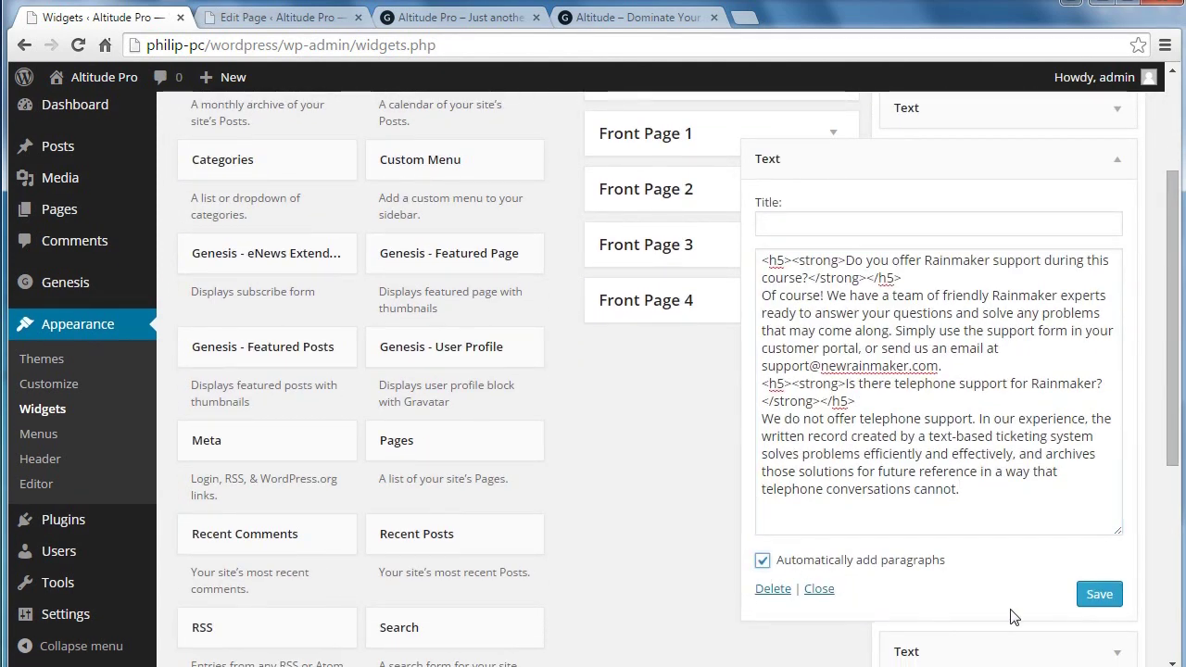
click(1108, 595)
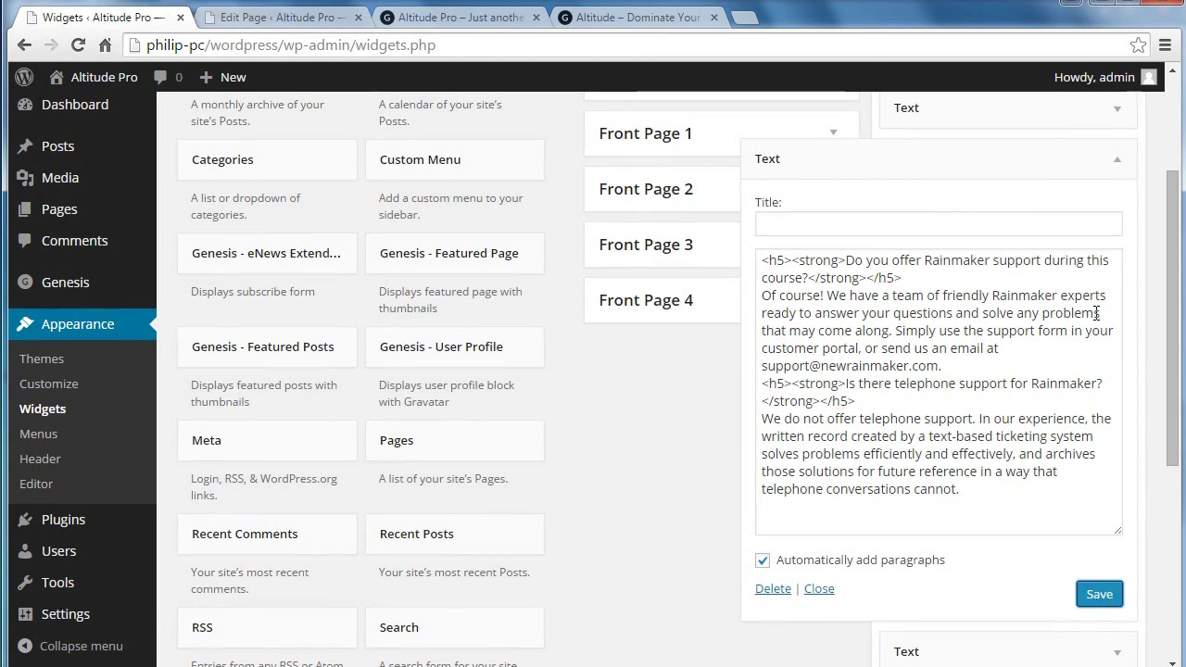
drag(1090, 166, 1094, 217)
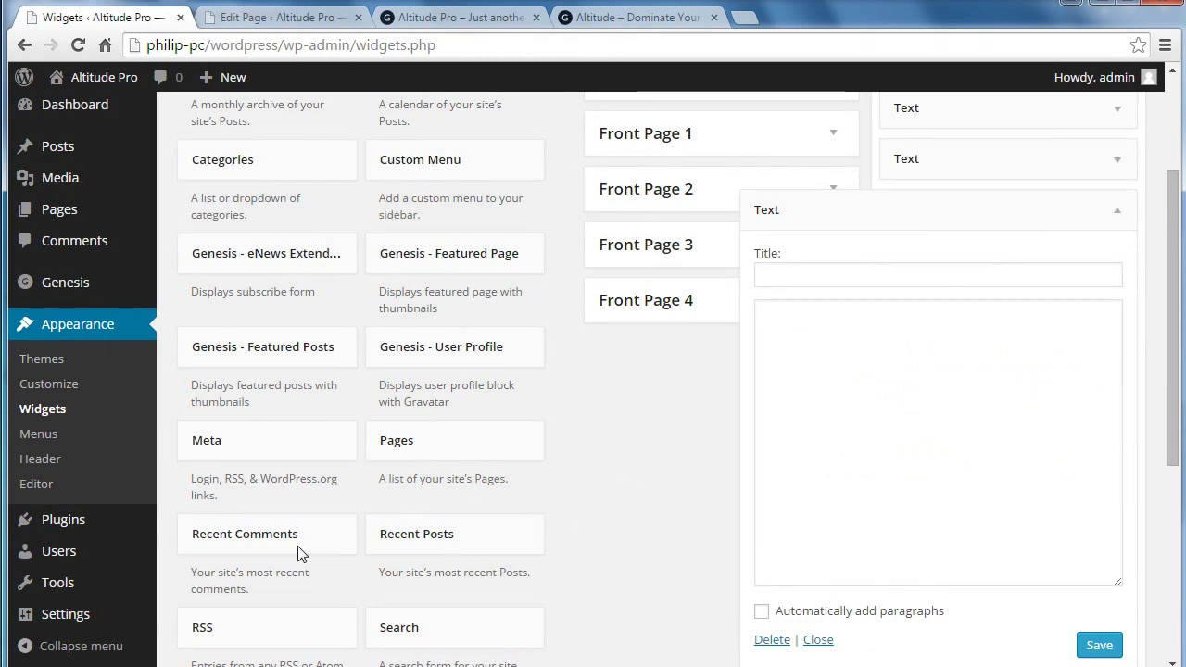
Switch to the just-text-from-Altitude-Pro-home-page Notepad file and copy the last two front-page-6 questions with their answers
click(476, 630)
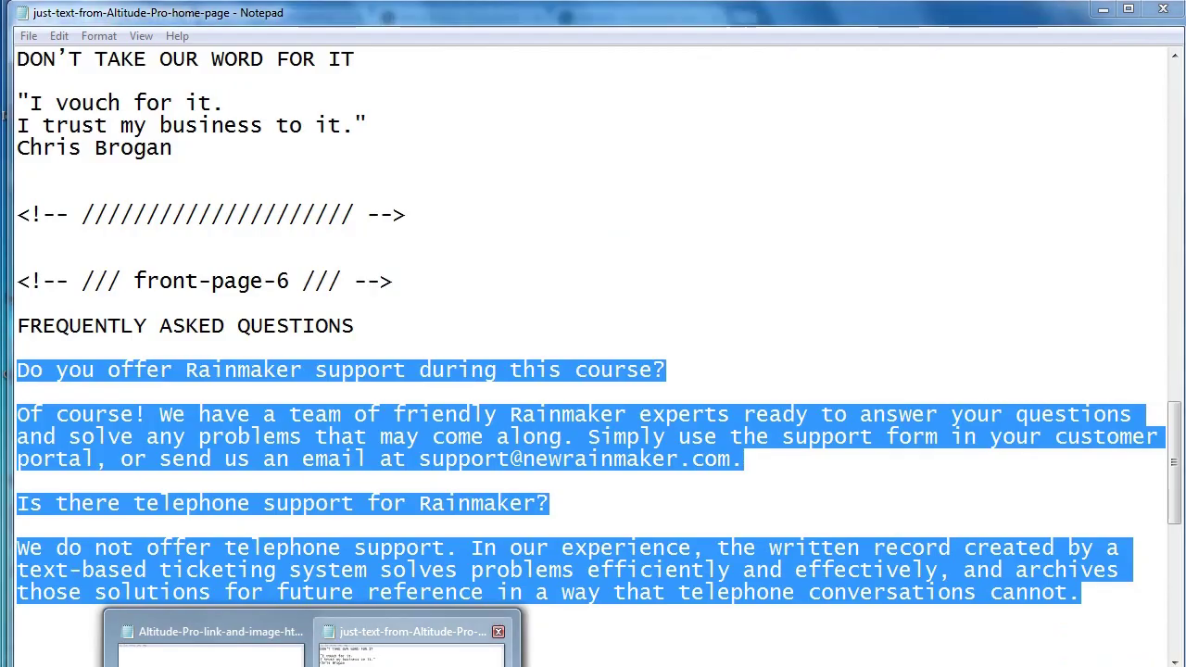
scroll(1177, 473, down, 3)
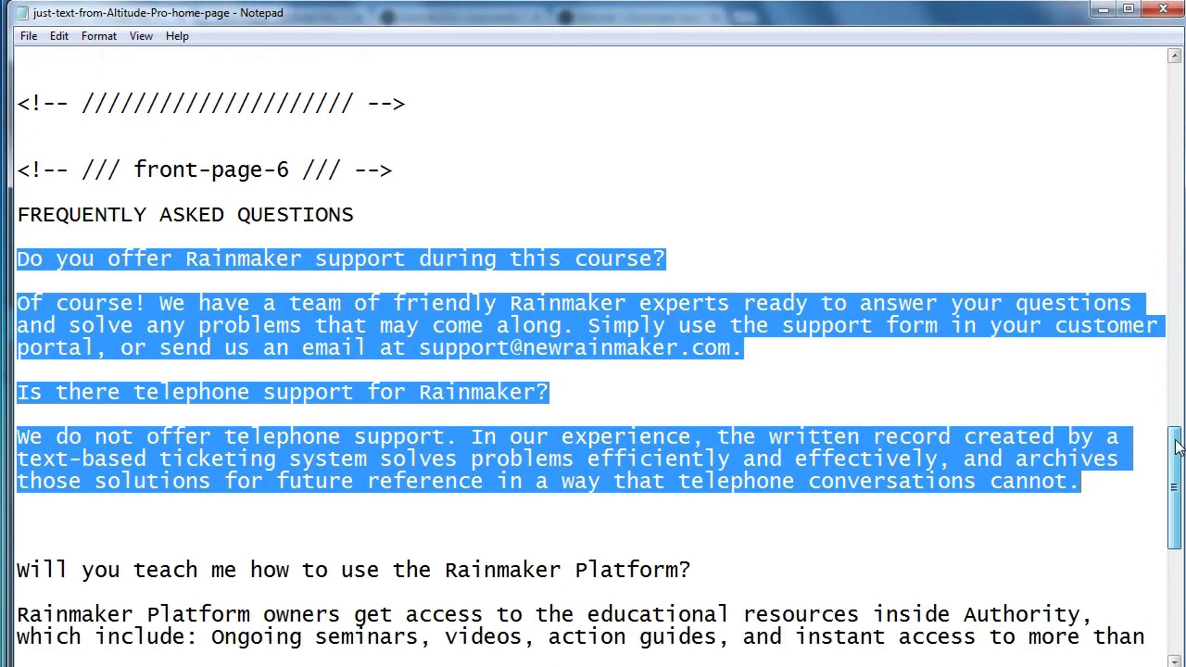
drag(1179, 475, 1179, 501)
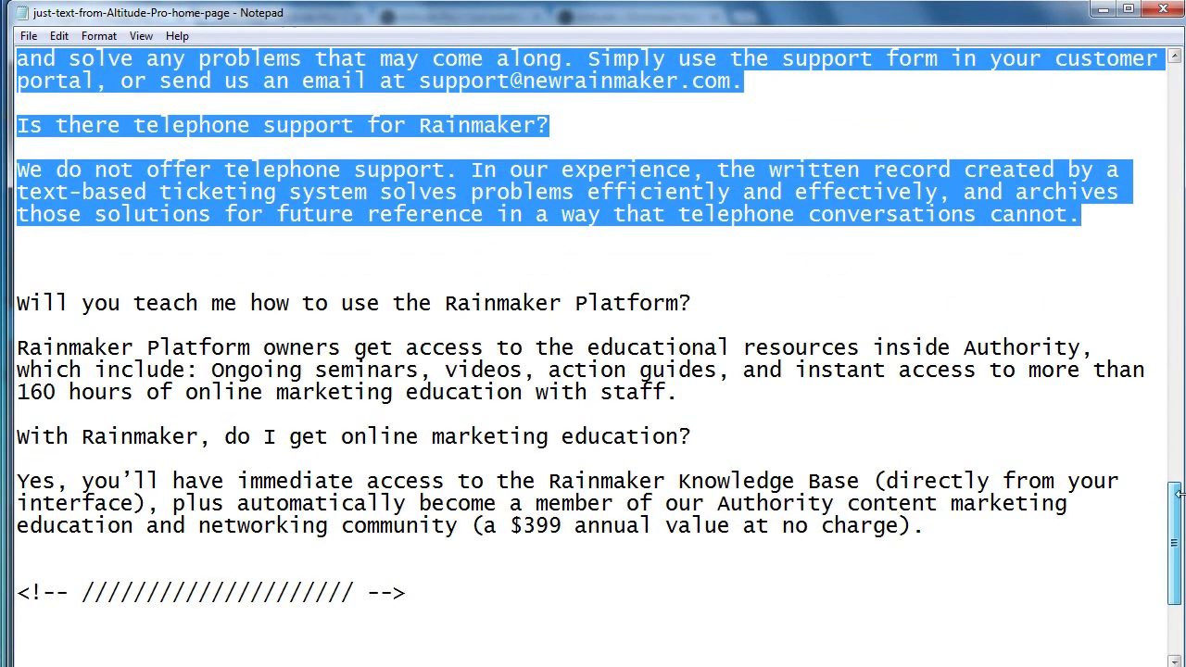
drag(943, 526, 13, 304)
right_click(58, 304)
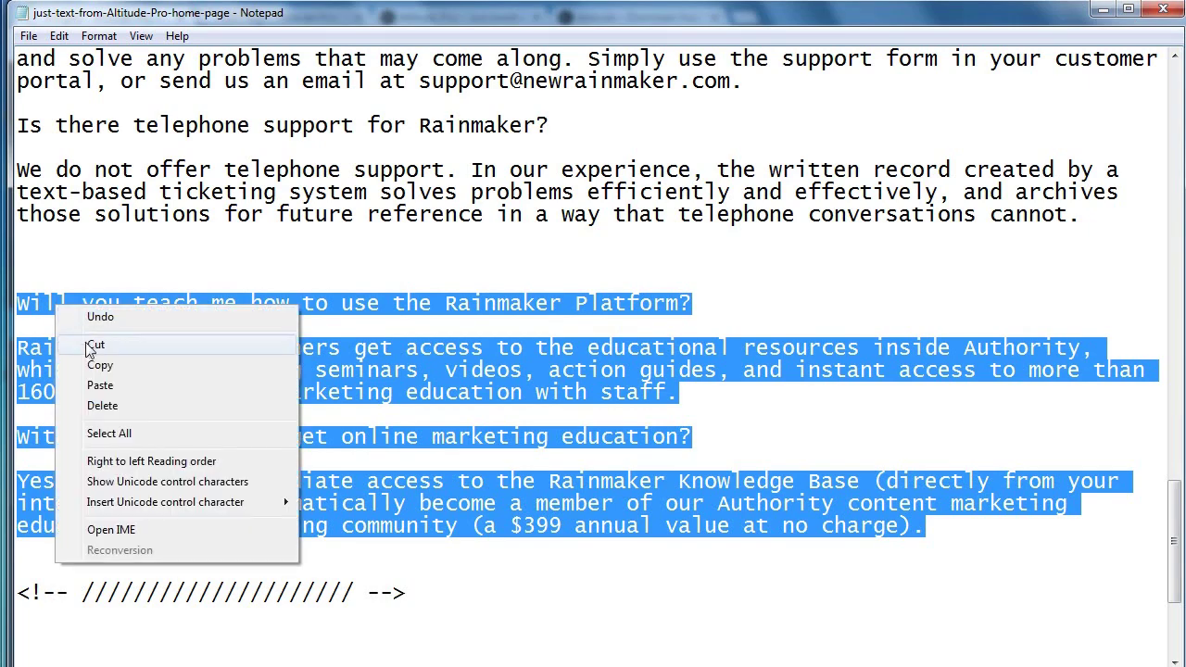
click(98, 368)
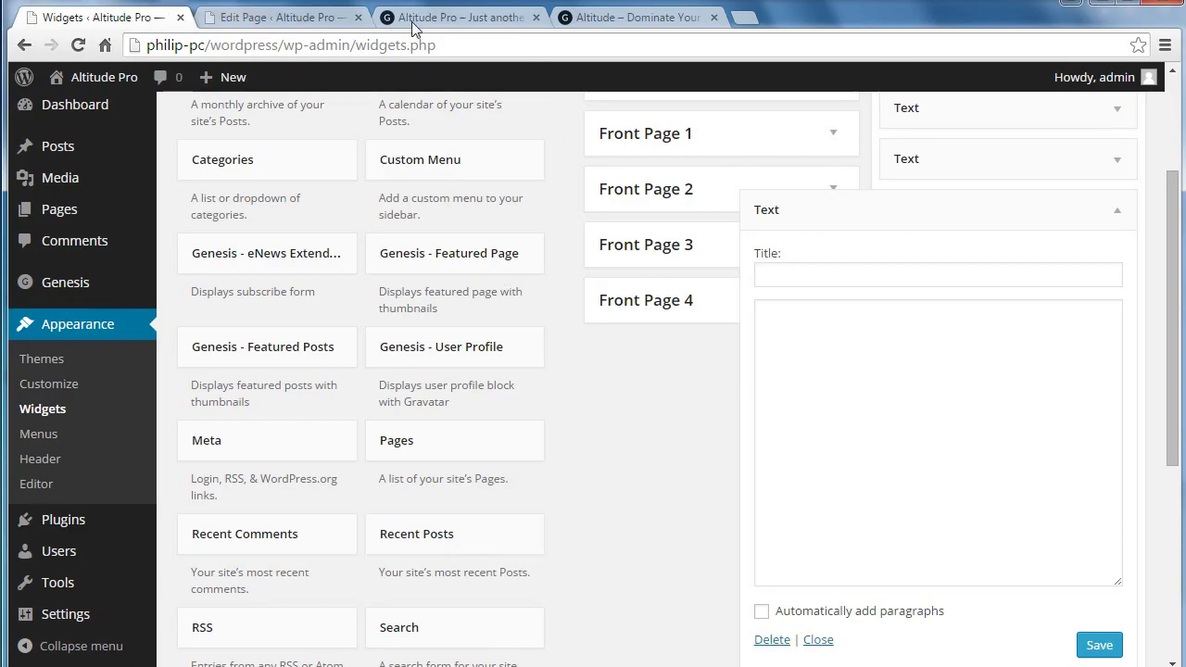
Replace the 11 AA Draft Page content with the last two questions and answers, and show it in the visual editor
click(278, 17)
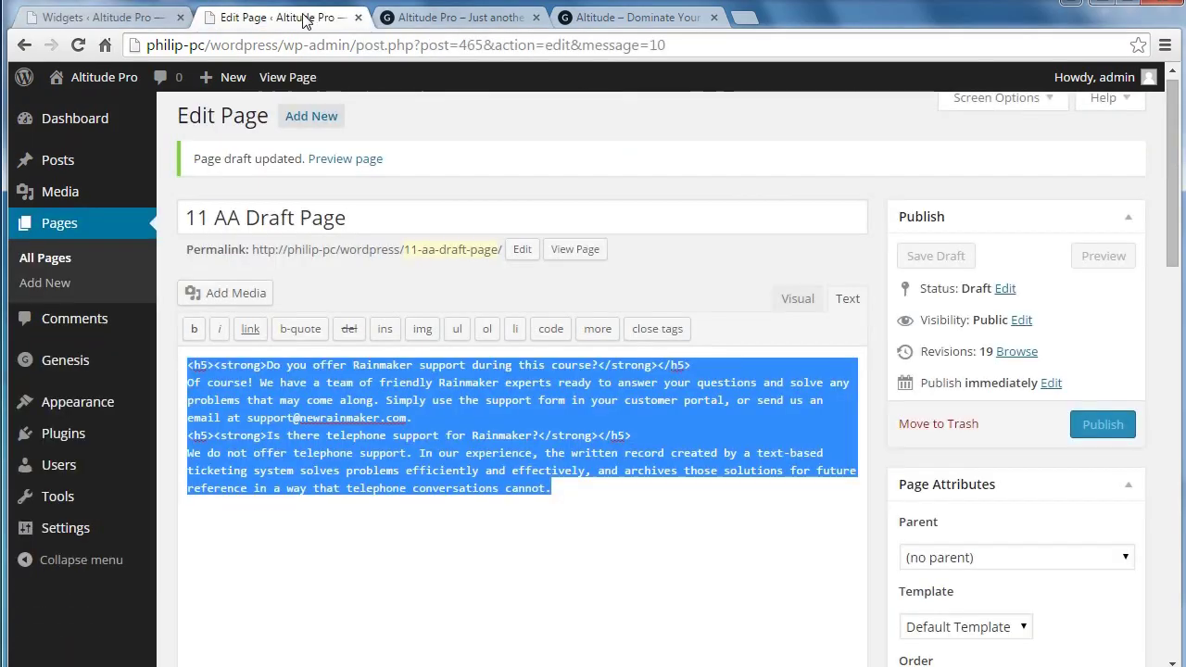
key(BackSpace)
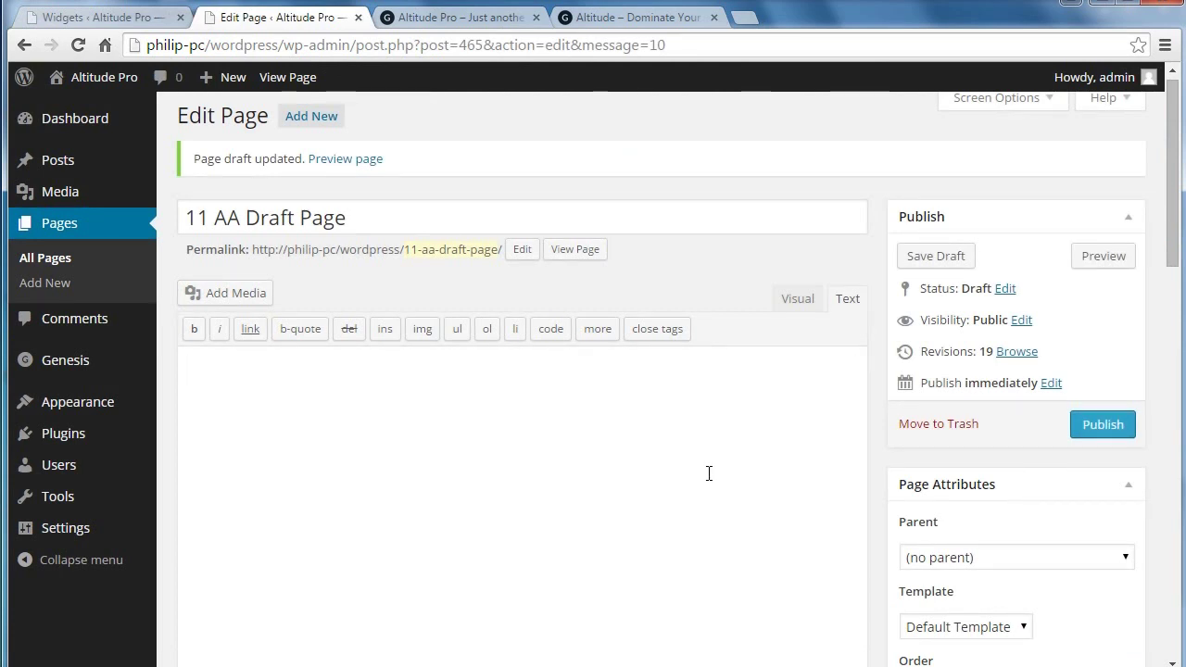
key(ctrl+v)
click(790, 296)
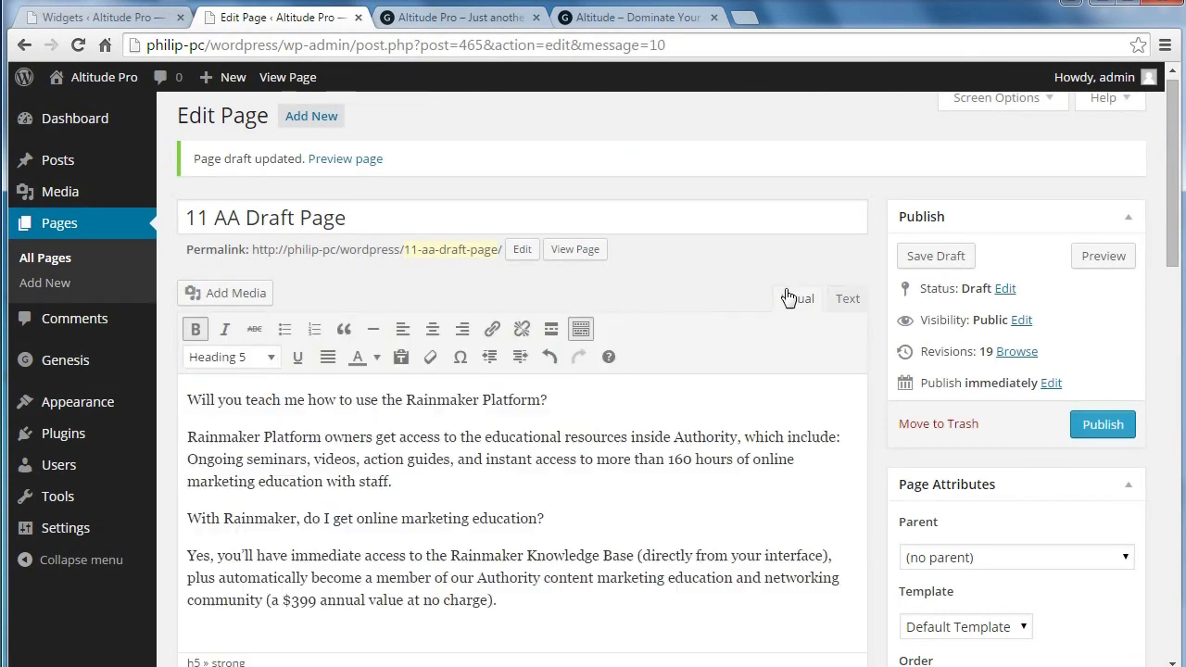
Format the questions about learning the Rainmaker Platform and getting online marketing education as bold Heading 5 text
drag(580, 399, 170, 400)
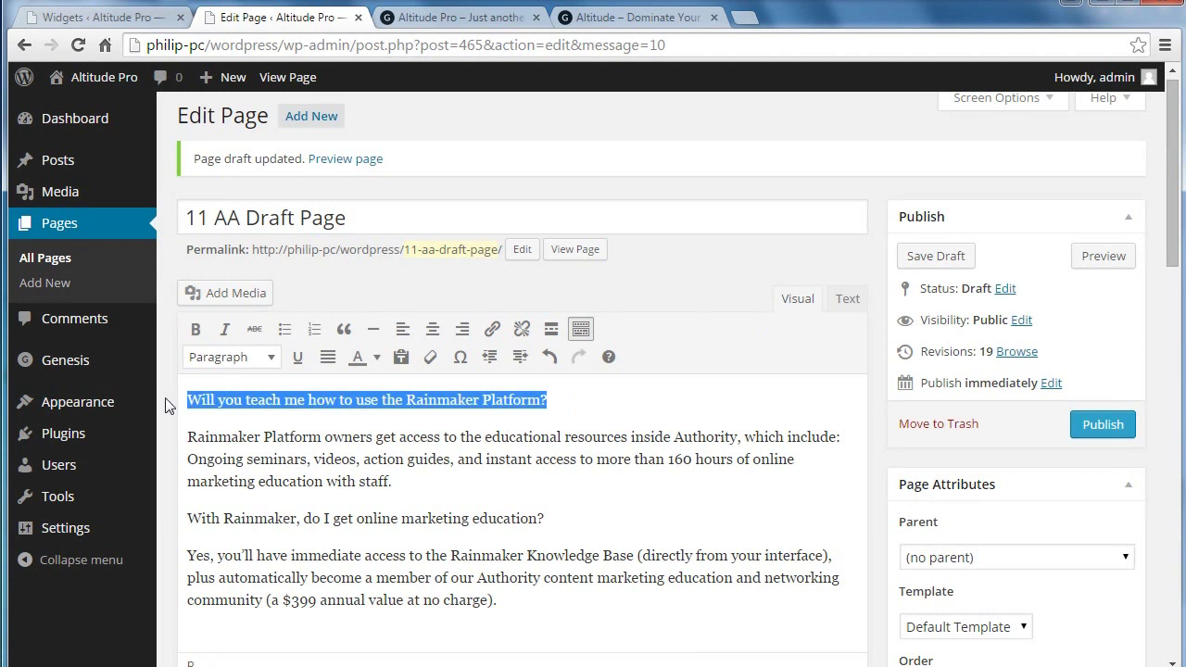
click(227, 358)
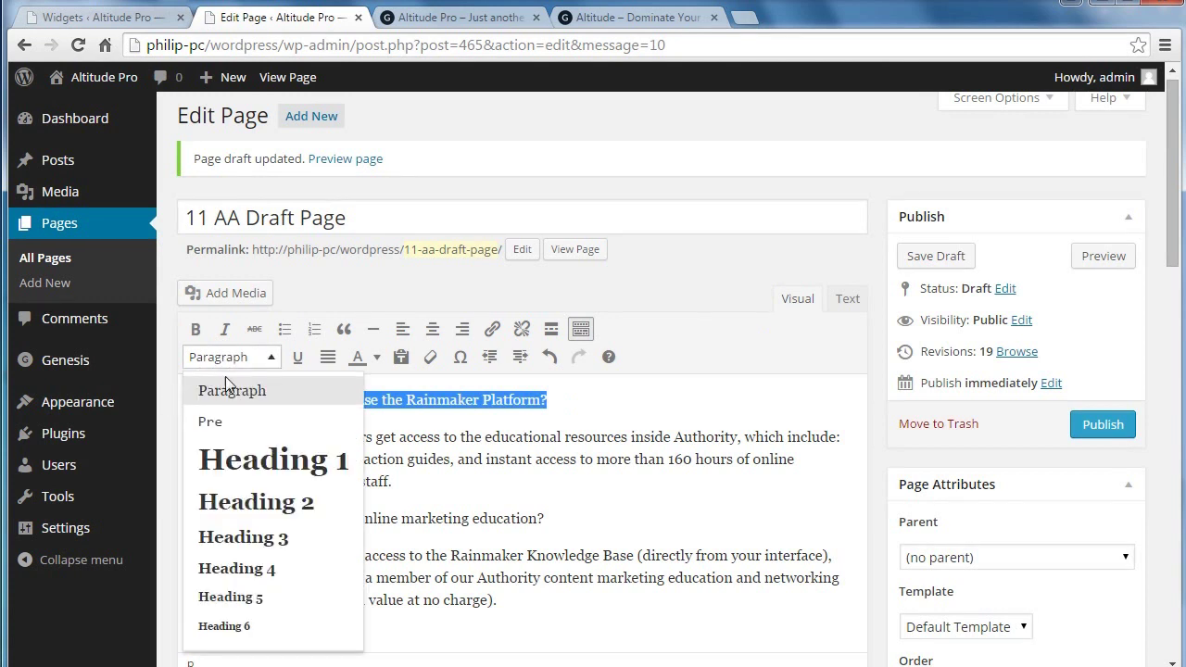
click(236, 597)
click(196, 329)
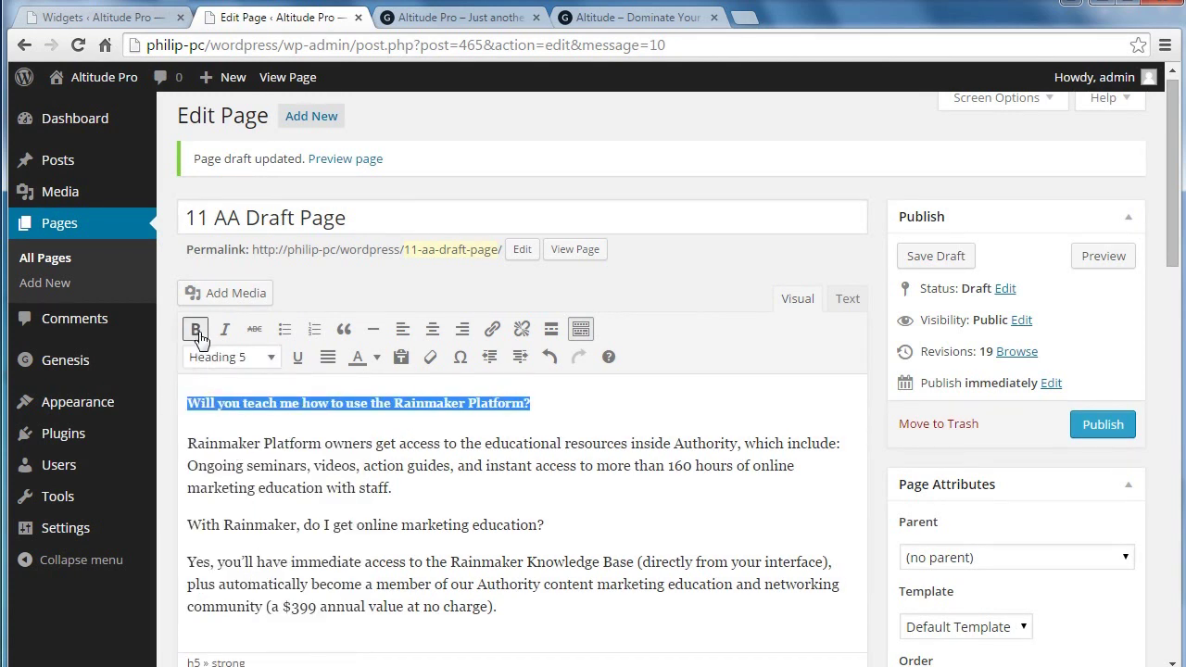
drag(554, 527, 173, 527)
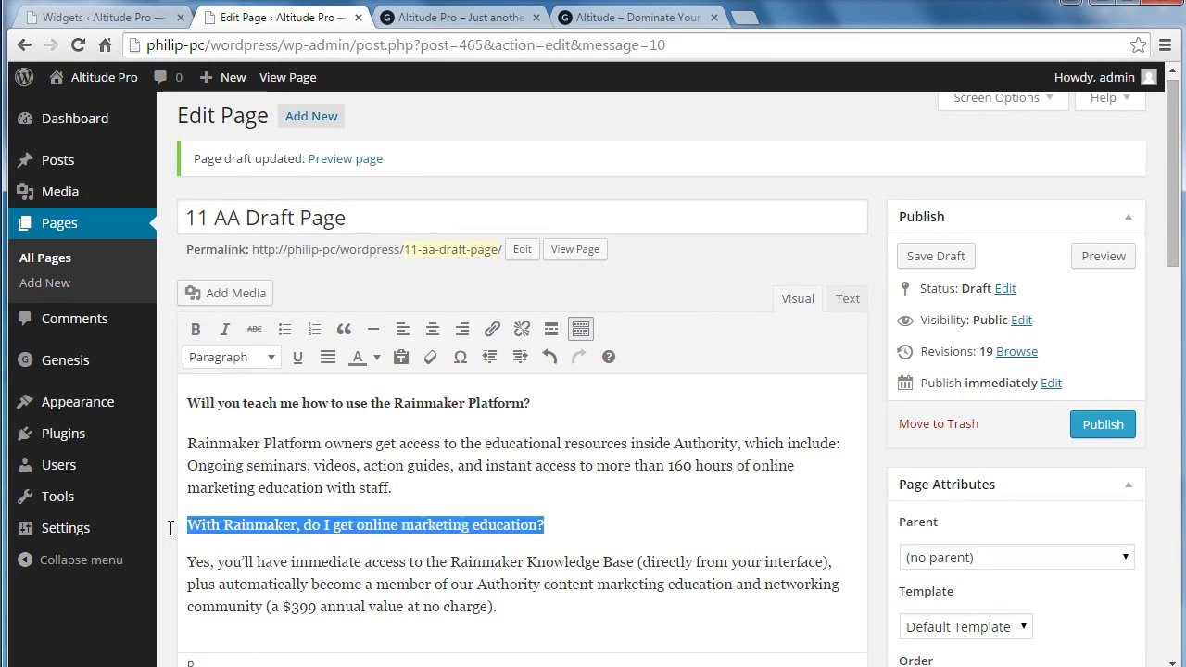
click(227, 361)
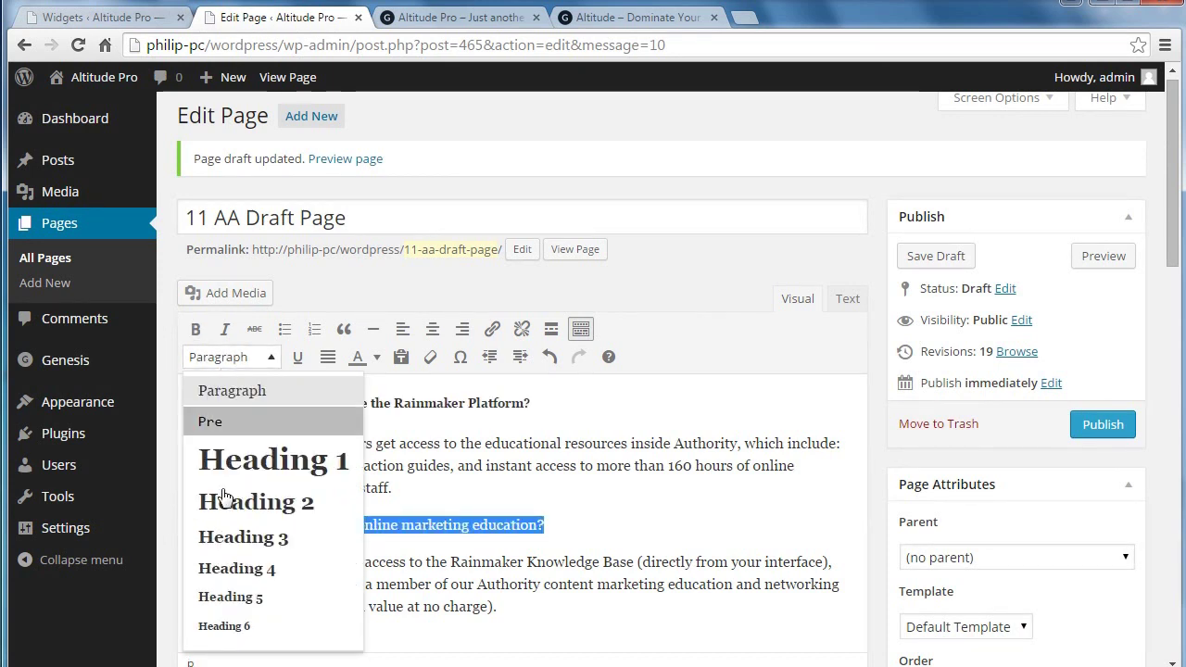
click(233, 593)
click(196, 331)
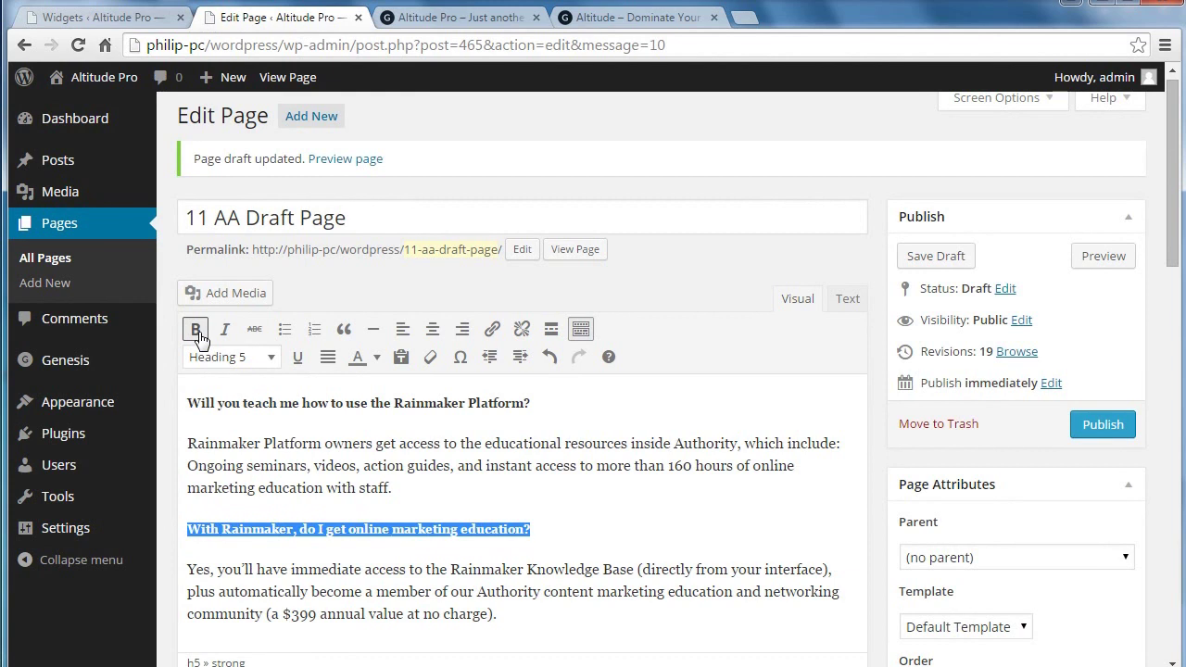
Show the draft page's HTML and copy all the code for the last two questions and answers
click(848, 298)
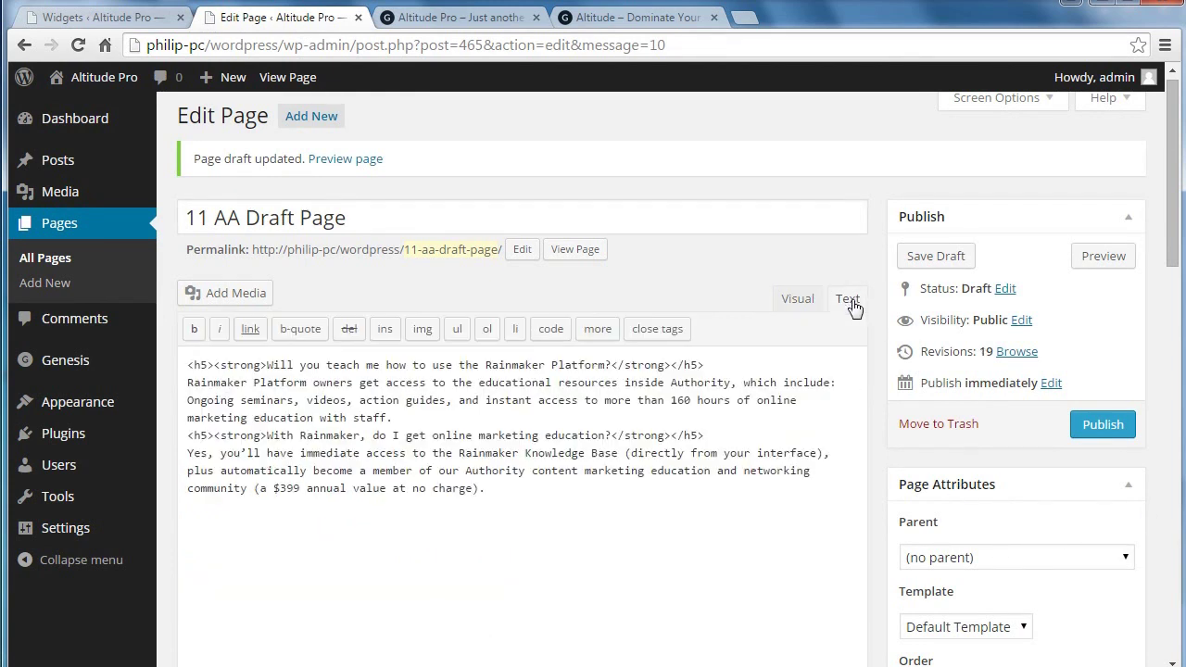
drag(514, 494, 229, 369)
right_click(230, 369)
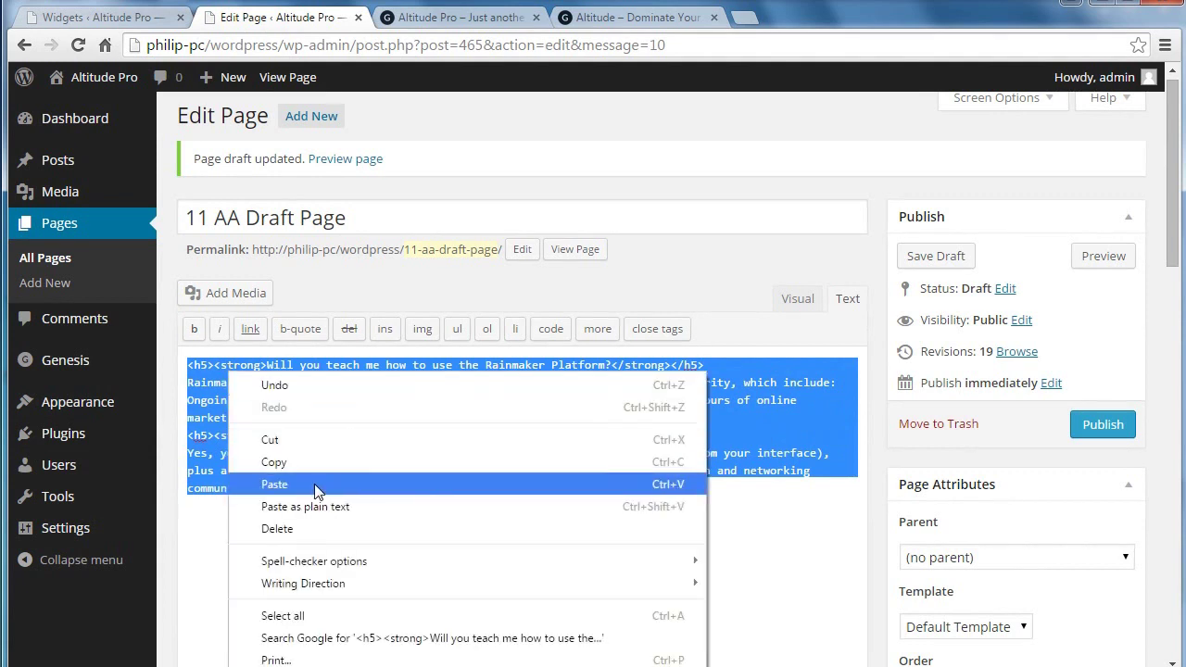
click(312, 457)
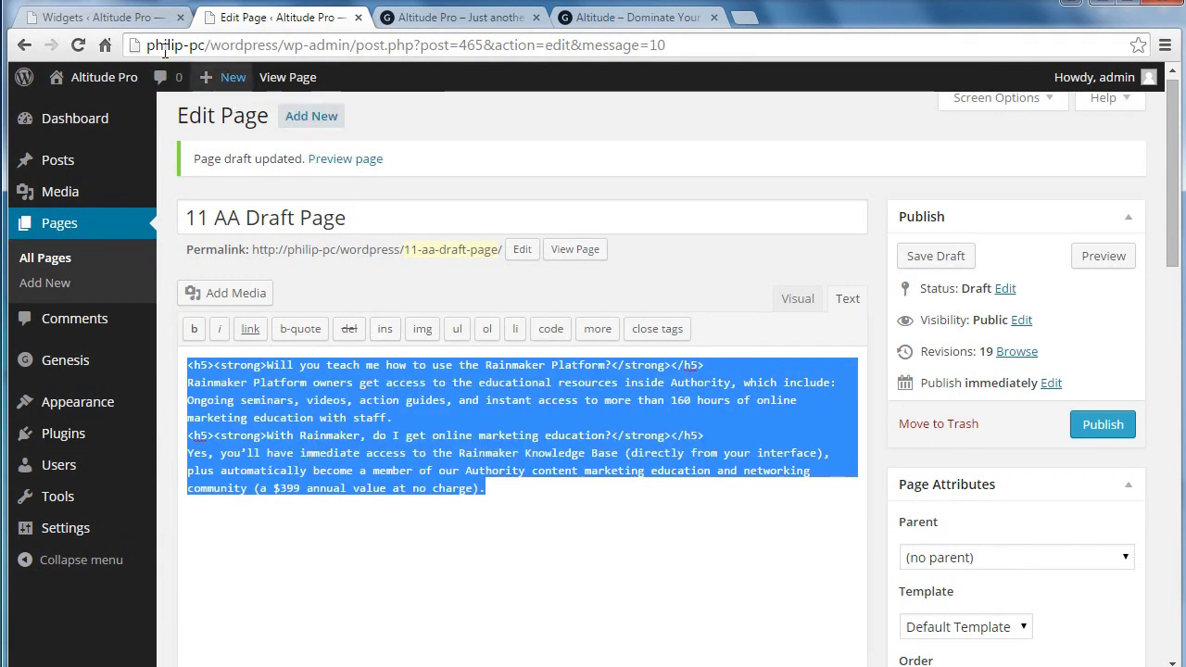
Paste the last two questions' code into the open Front Page 6 Text widget, enable automatic paragraphs, save and collapse it
click(137, 16)
click(836, 334)
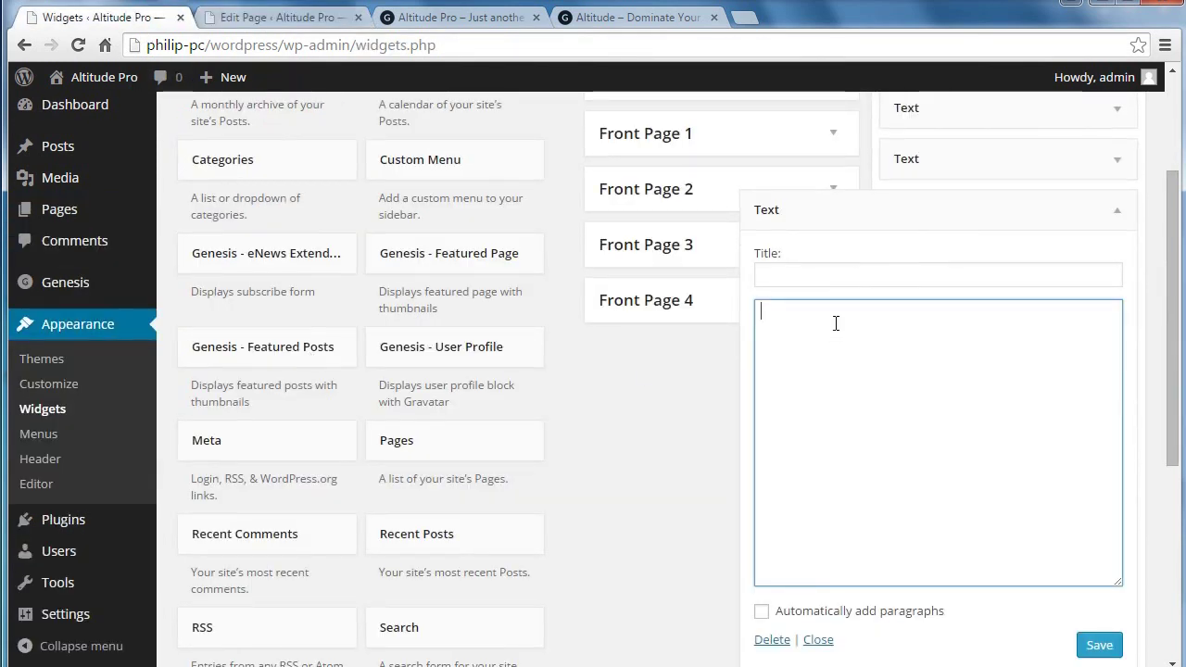
key(ctrl+v)
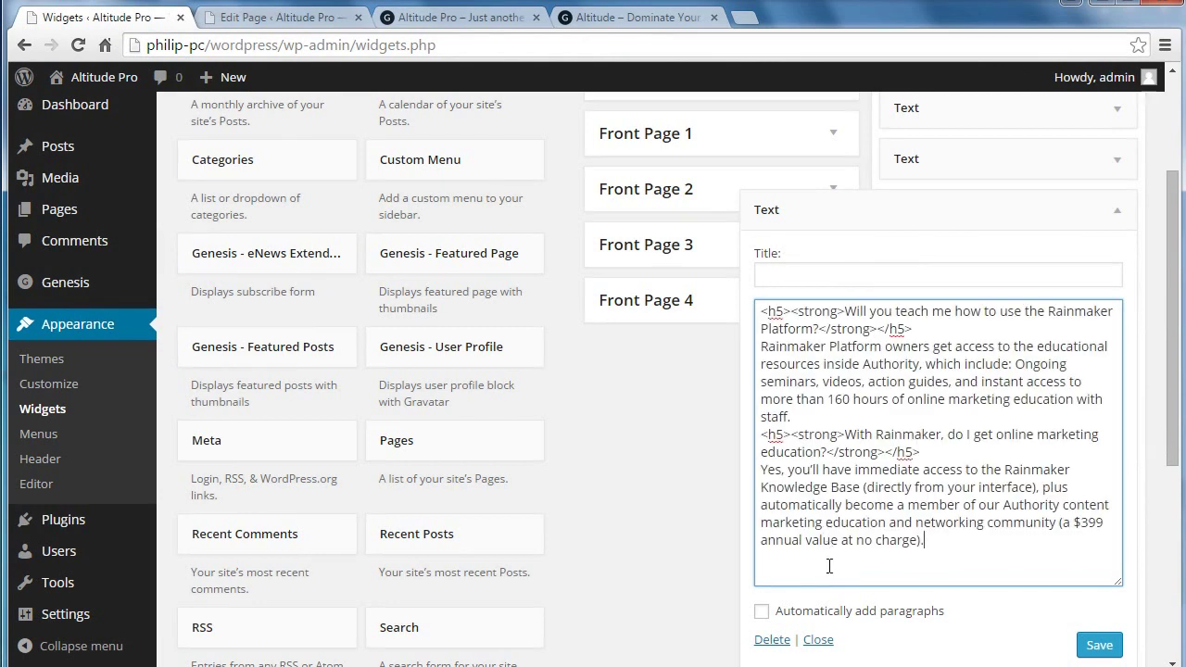
click(762, 611)
click(1099, 645)
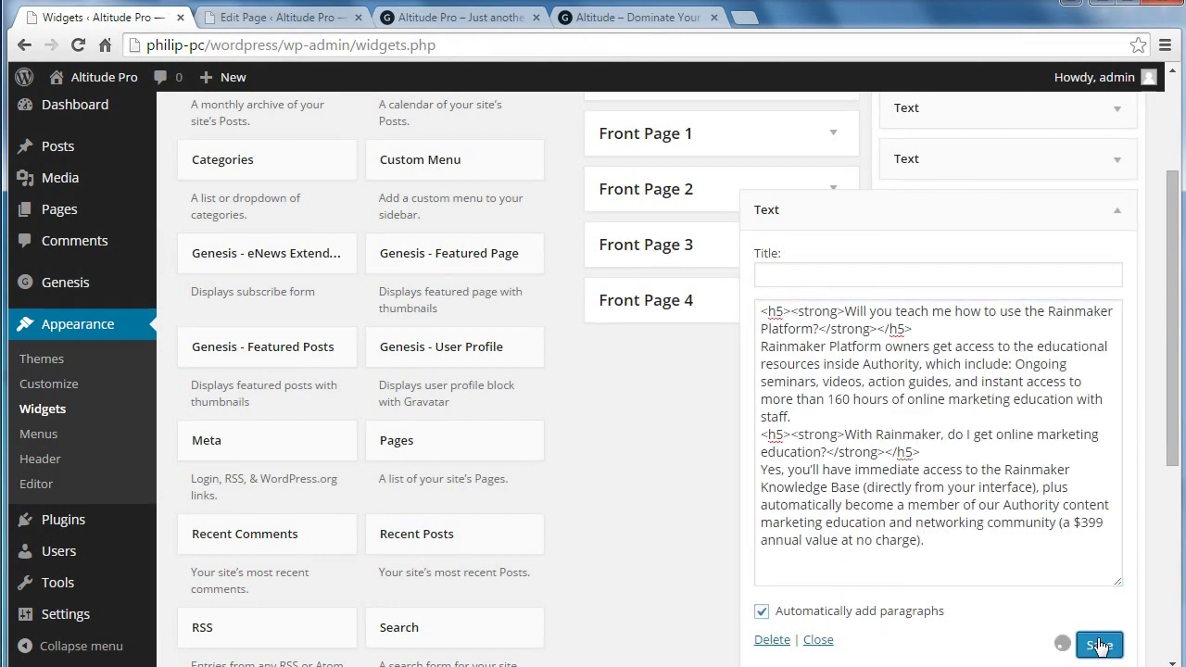
click(1117, 210)
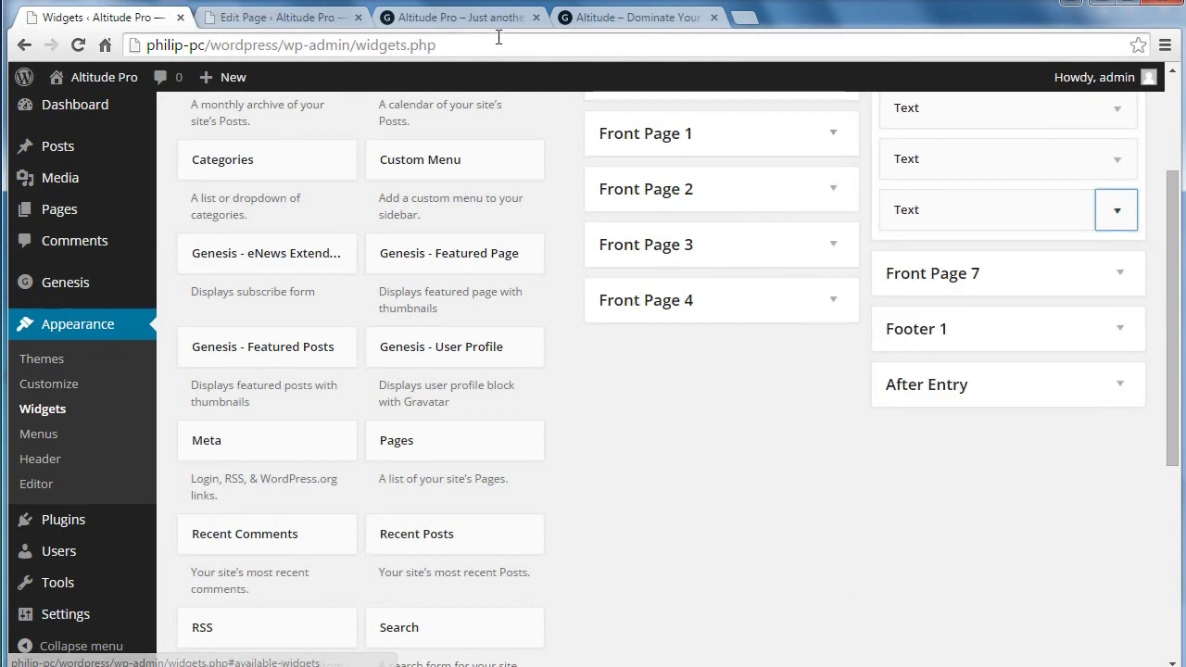
Reload the Altitude Pro site to examine its Frequently Asked Questions columns, and view the Two Weeks Free section on the StudioPress demo
click(396, 19)
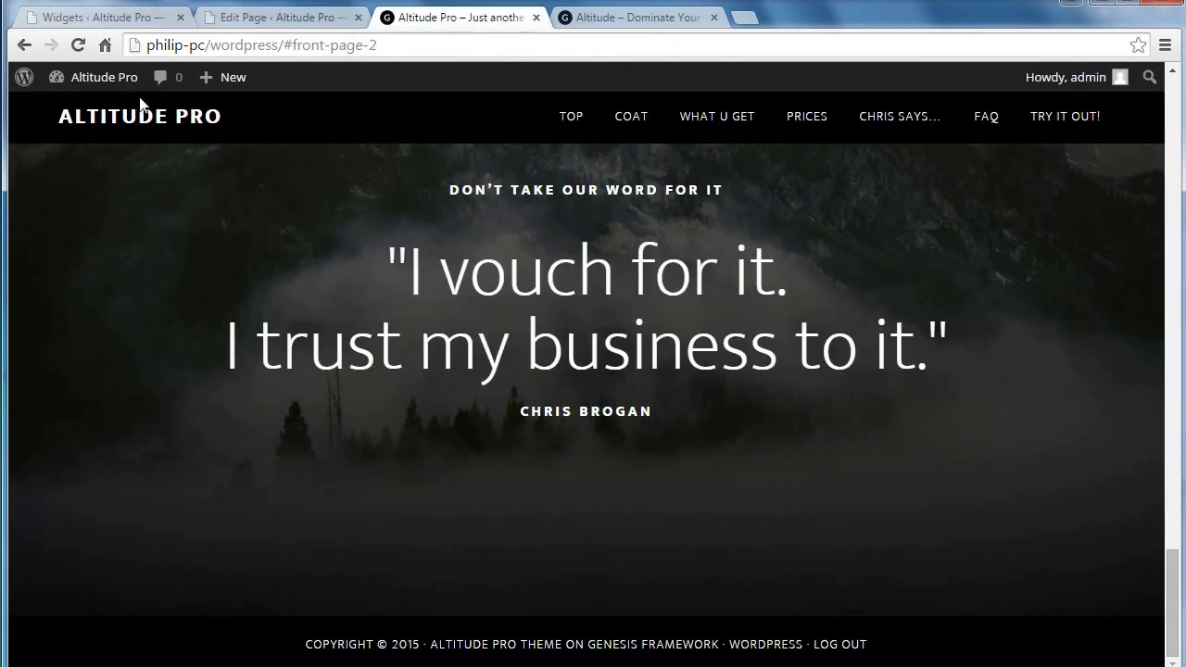
click(78, 45)
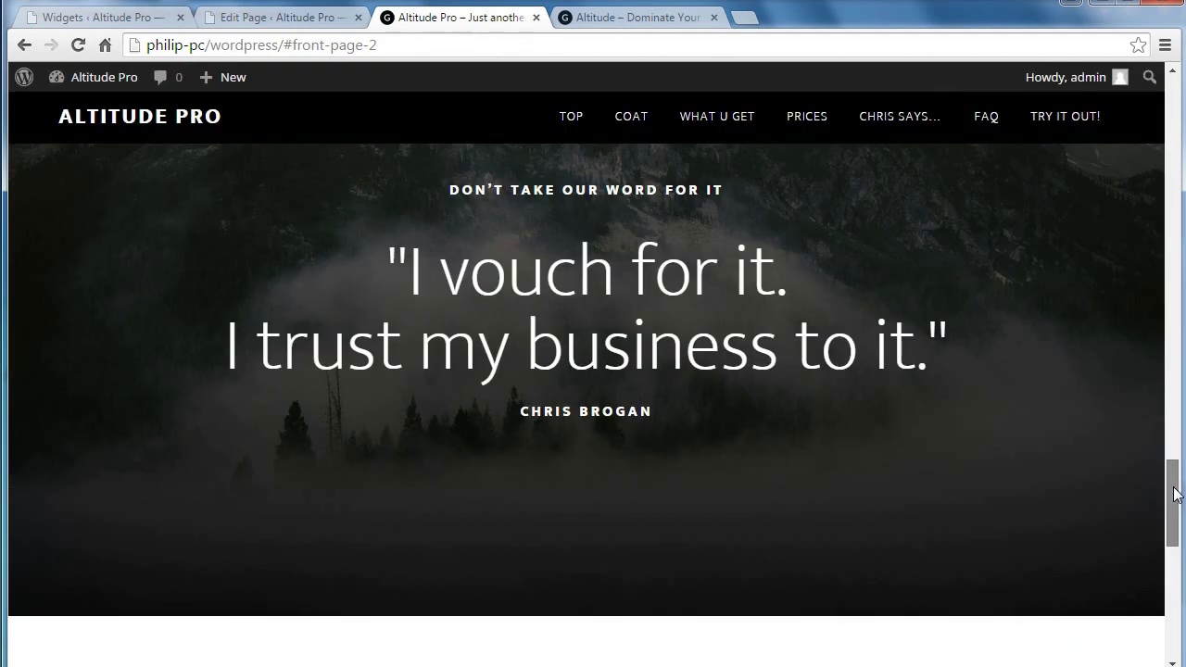
drag(1175, 494, 1173, 568)
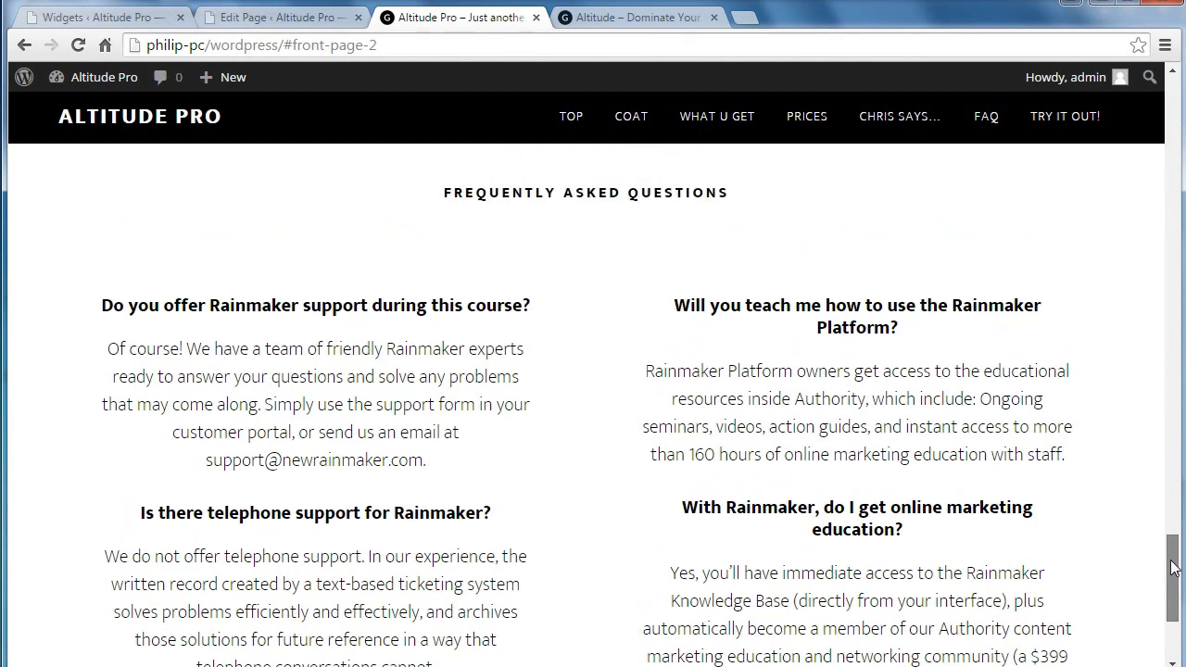
click(670, 18)
drag(1172, 499, 1172, 597)
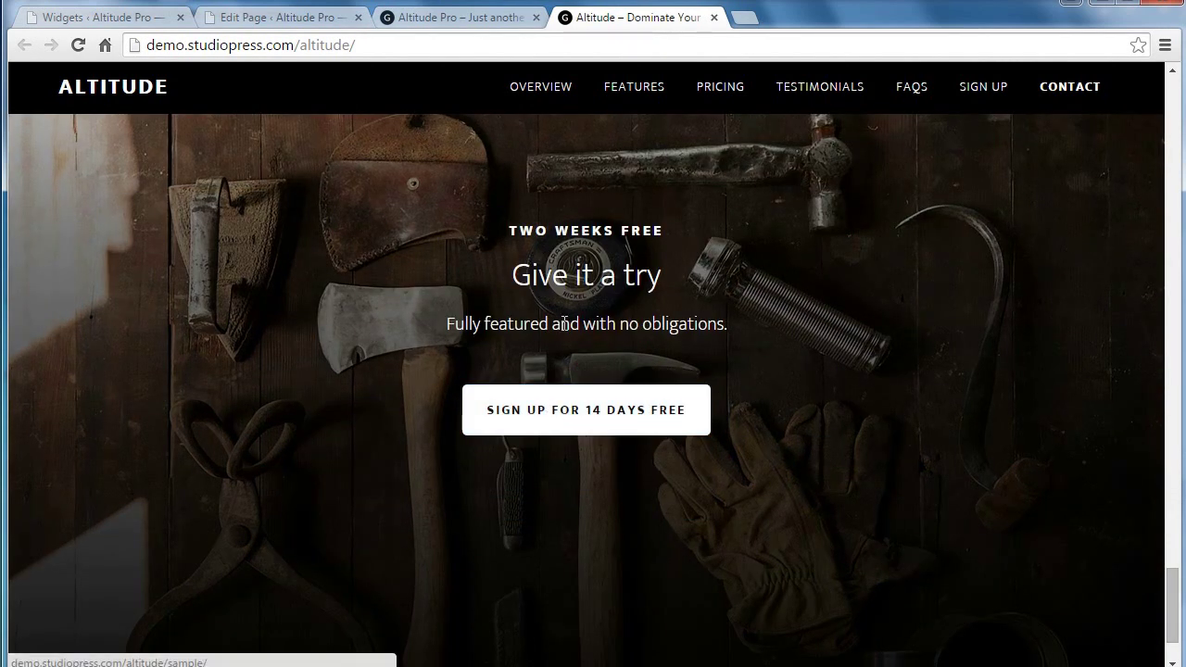
Switch to the just-text-from-Altitude-Pro-home-page Notepad file and copy the front-page-7 text from TWO WEEKS FREE through SIGN UP FOR 14 DAYS
mouse_move(311, 660)
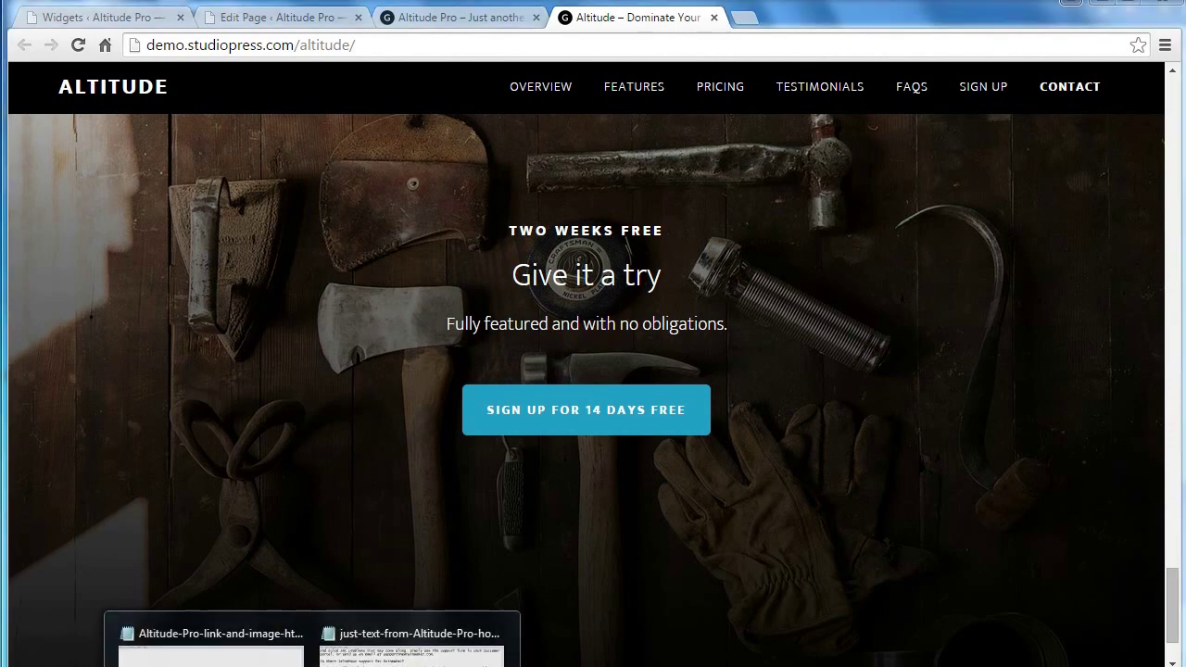
click(422, 639)
click(767, 460)
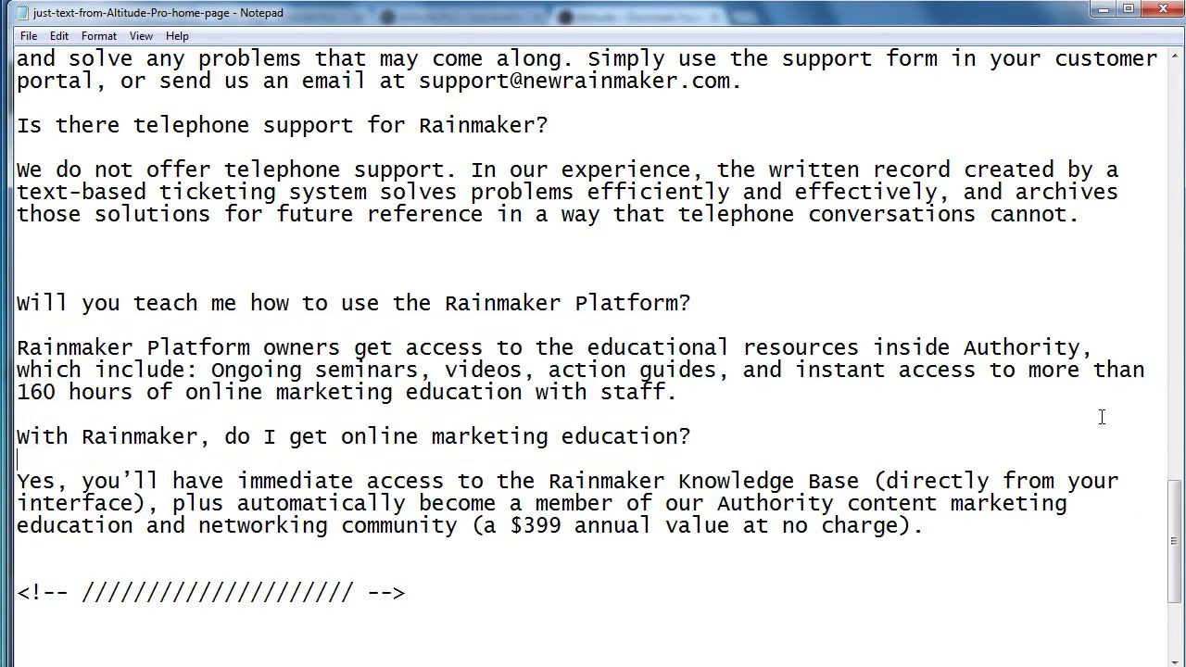
drag(1172, 519, 1172, 568)
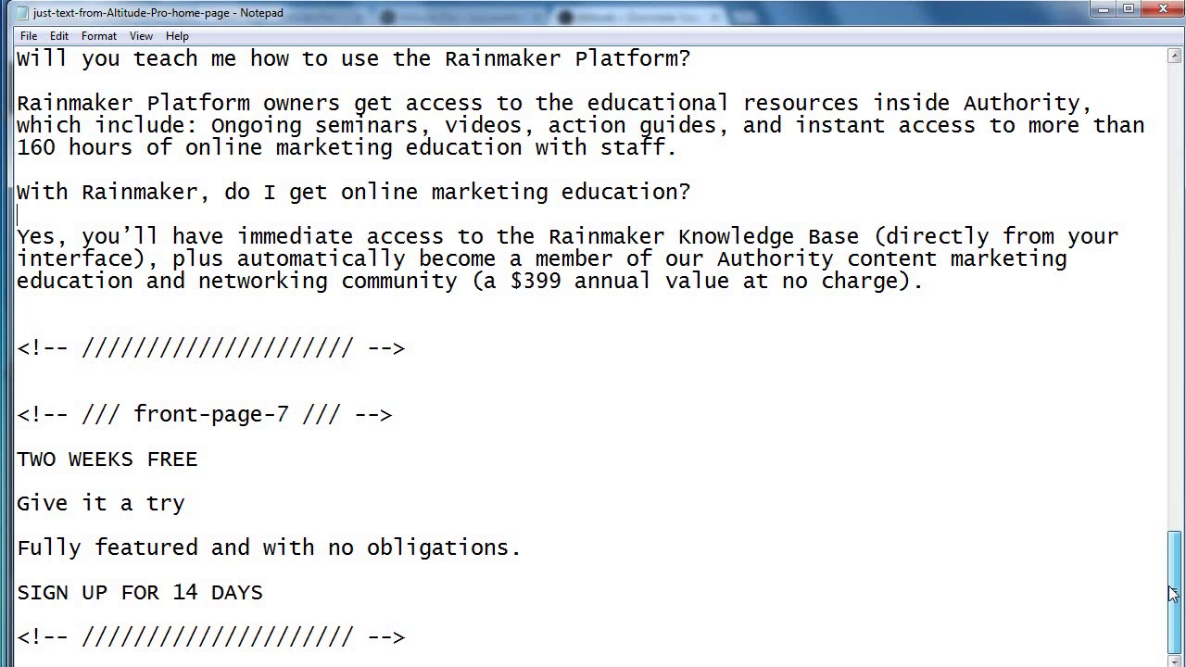
drag(18, 459, 275, 594)
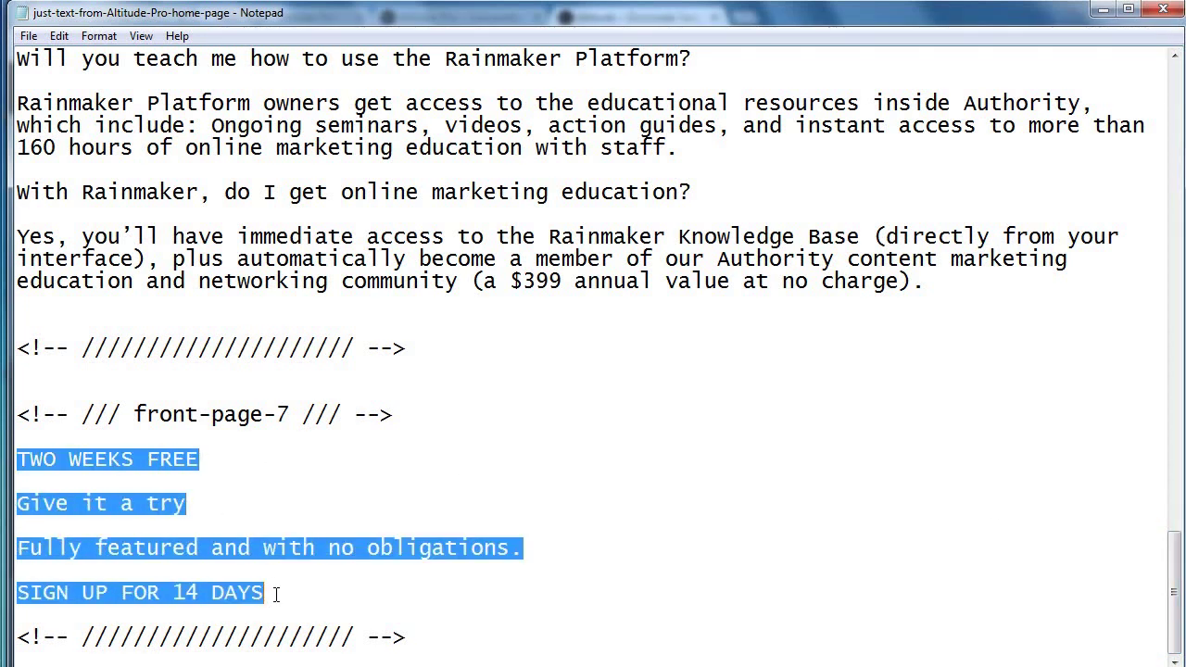
right_click(281, 547)
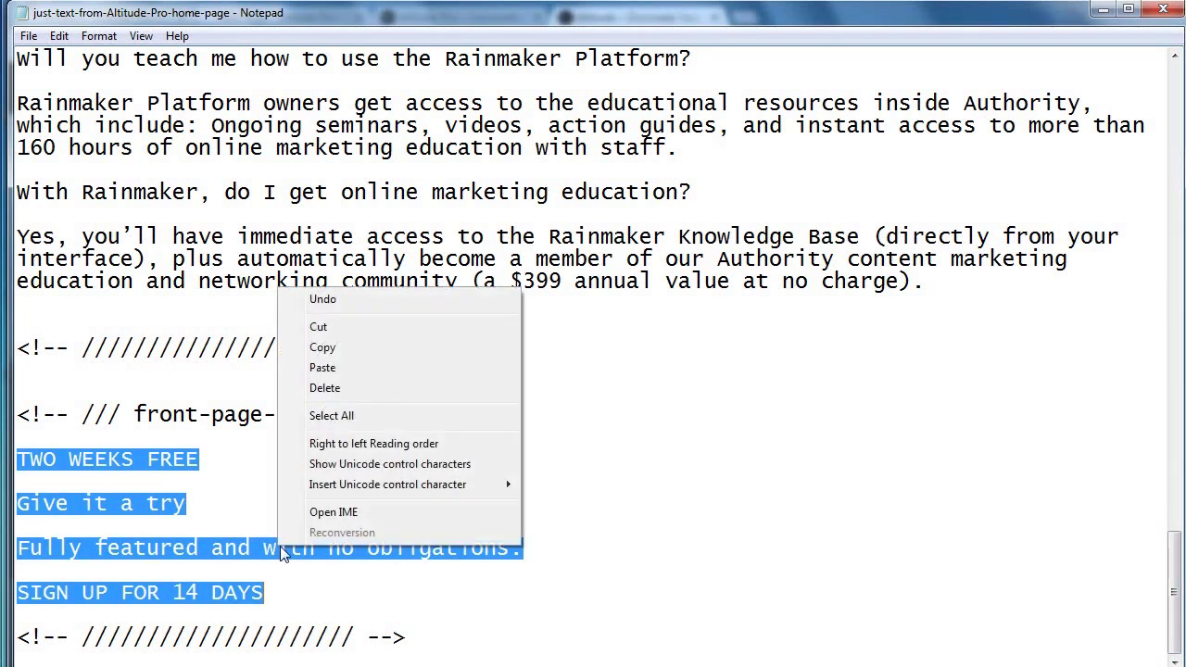
click(327, 348)
Return to the browser, replace the 11 AA Draft Page content with the copied front-page-7 text, and show it in the visual editor
key(alt+Tab)
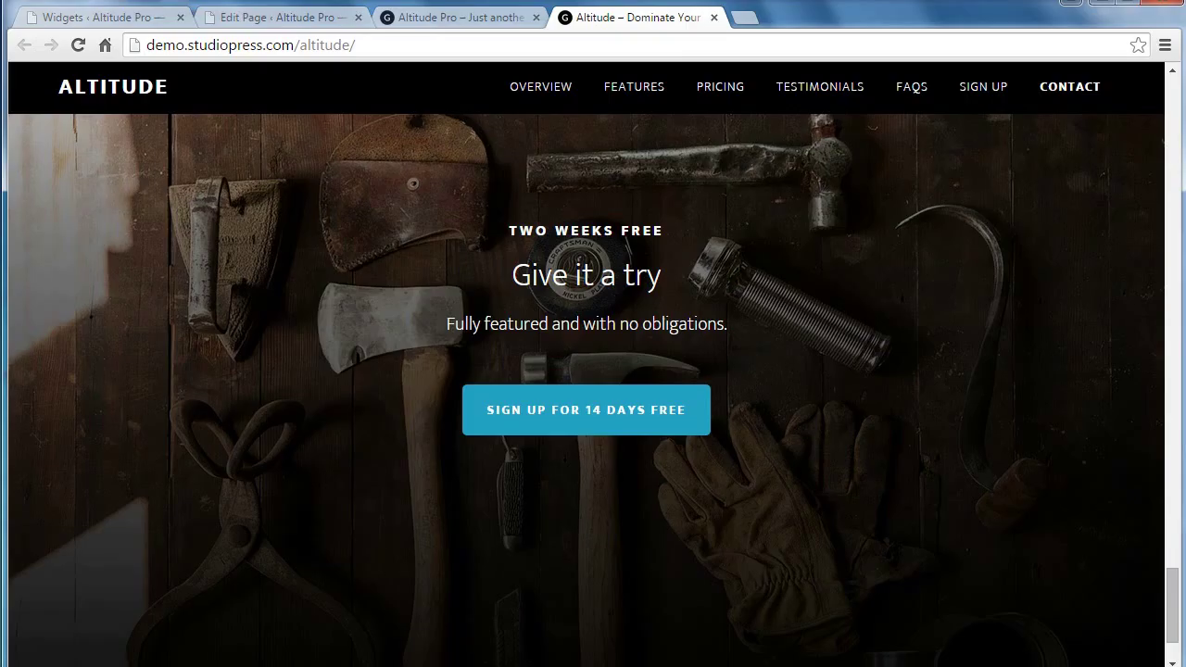
click(268, 25)
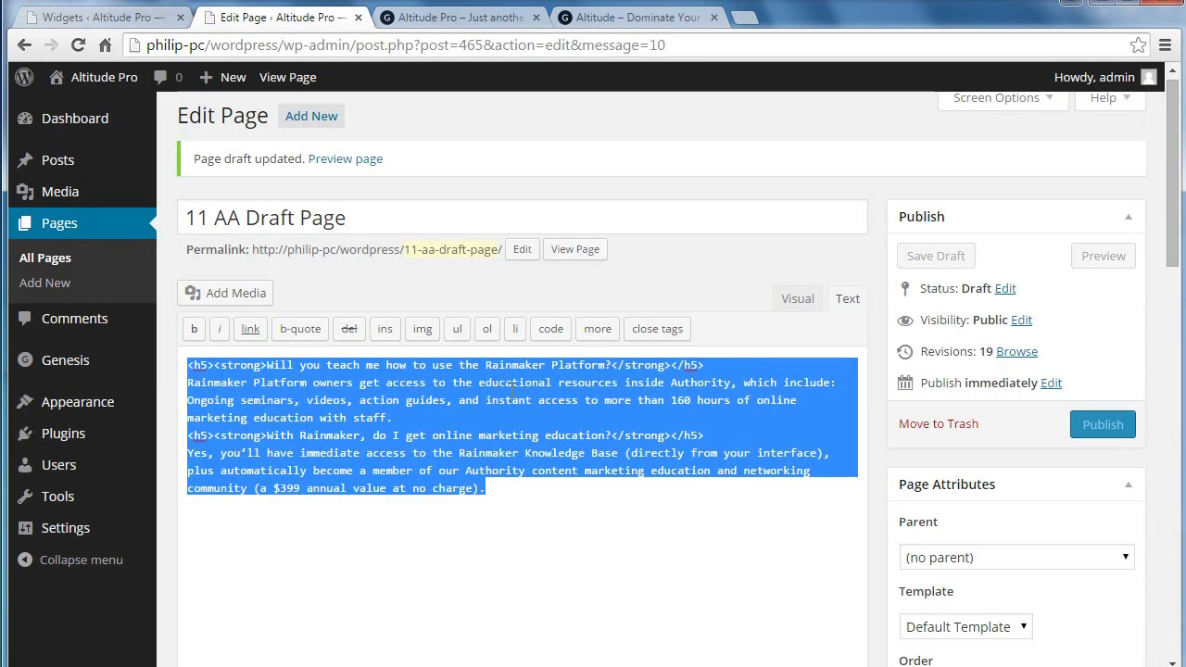
key(BackSpace)
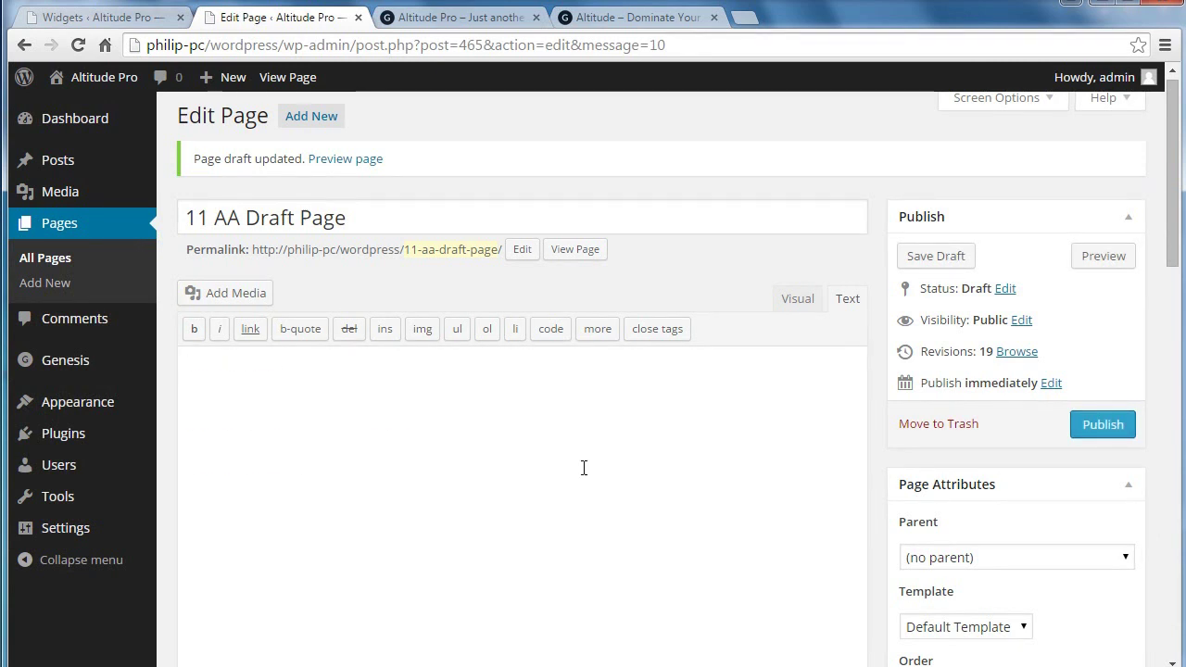
key(ctrl+v)
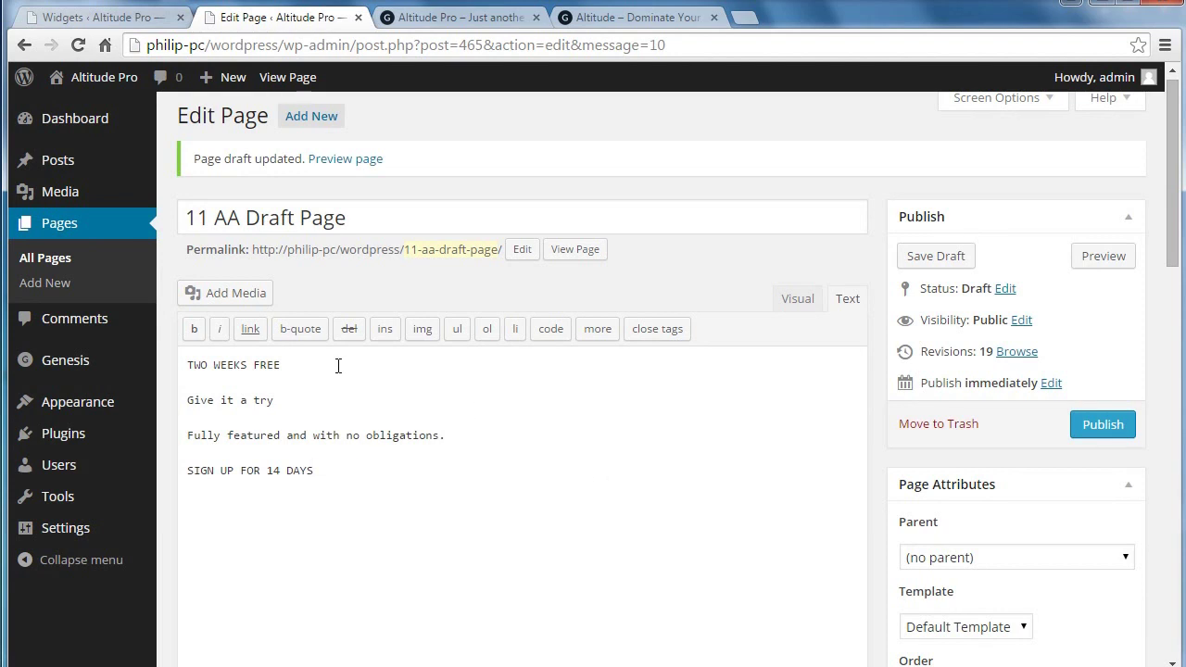
click(795, 299)
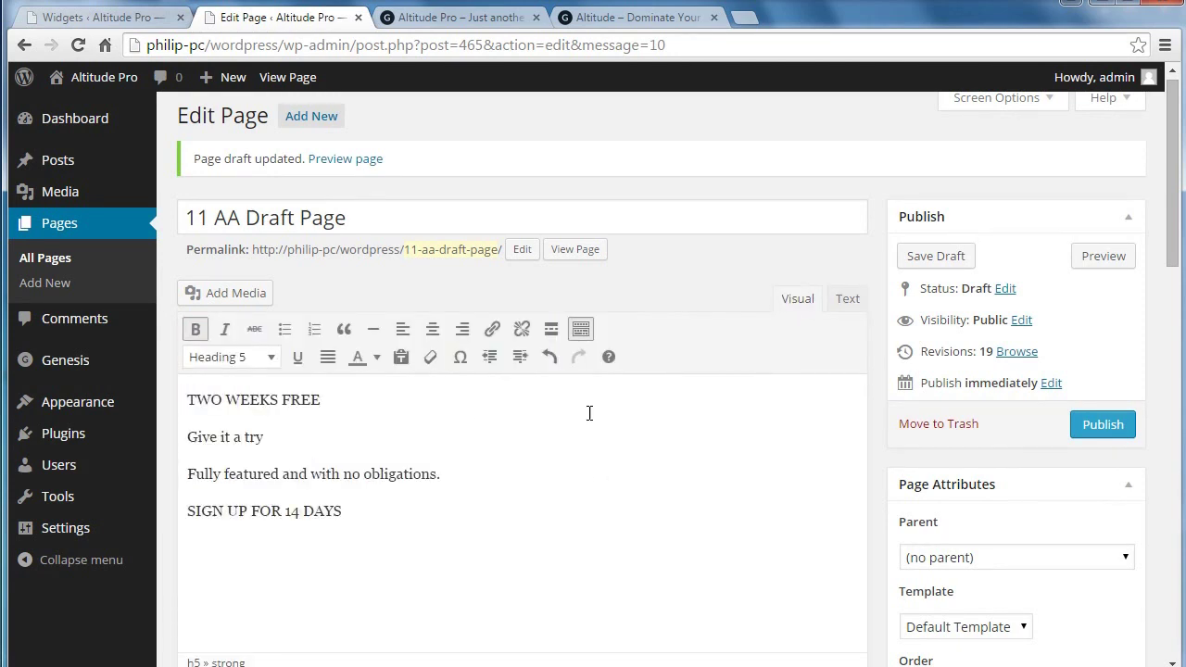
Format the TWO WEEKS FREE line of the draft page as Heading 4
triple_click(287, 393)
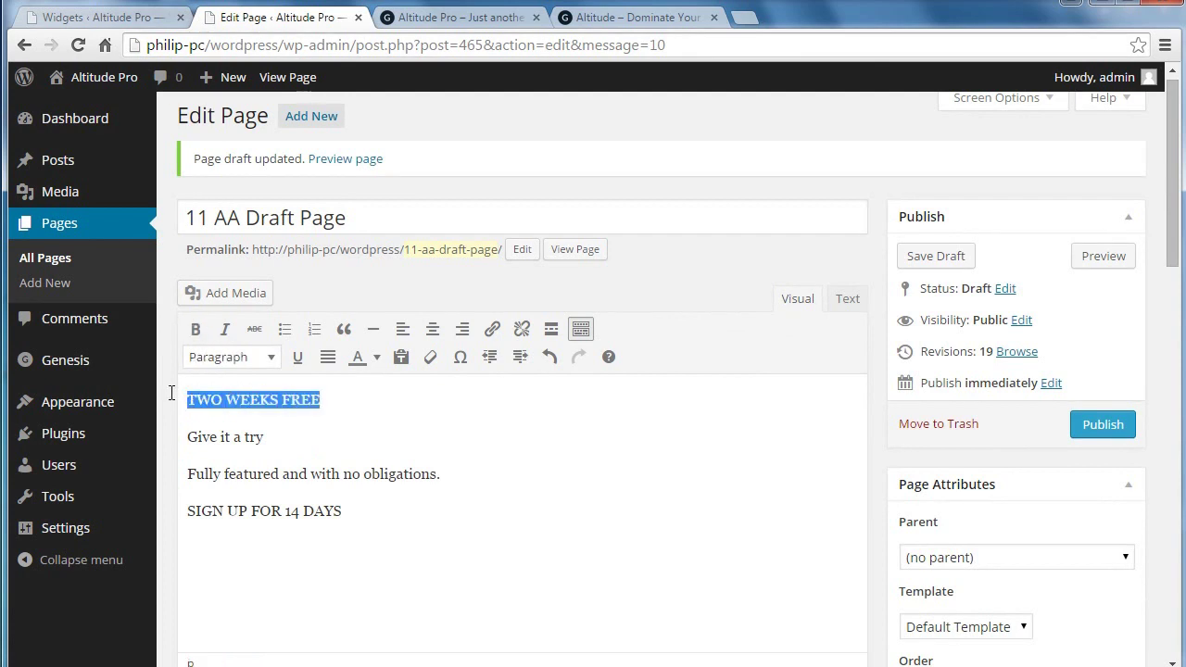
click(252, 364)
click(253, 567)
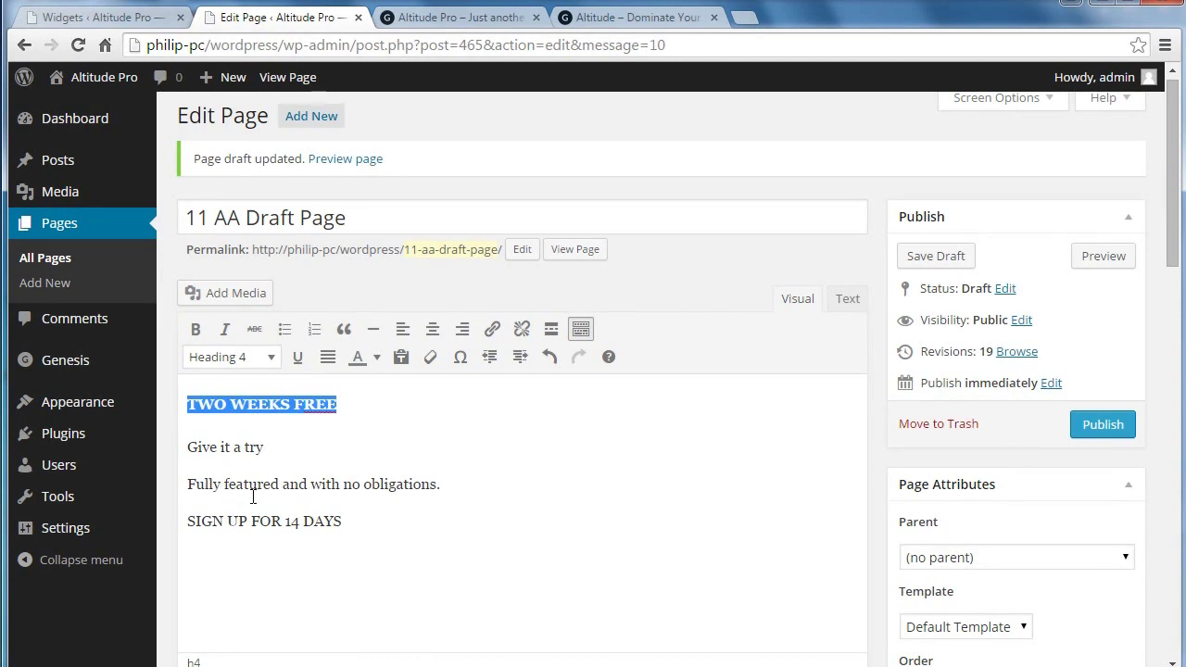
Join "Fully featured and with no obligations." onto the "Give it a try" line and format the combined line as Heading 2
click(189, 484)
key(BackSpace)
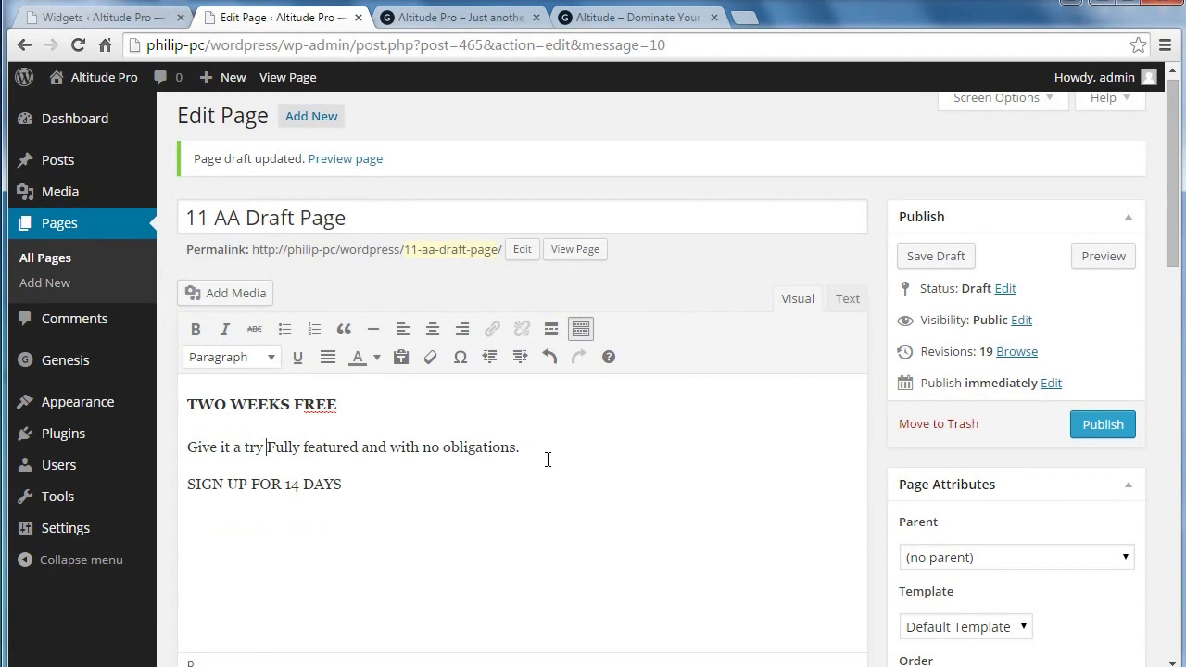
drag(545, 448, 185, 447)
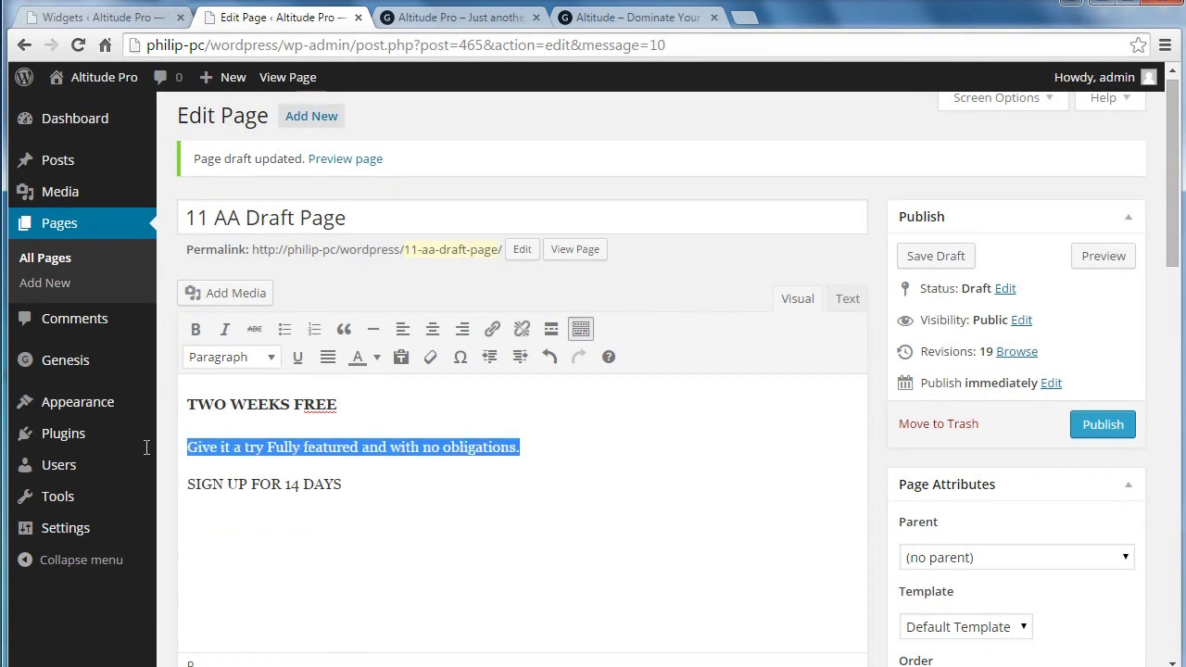
click(267, 361)
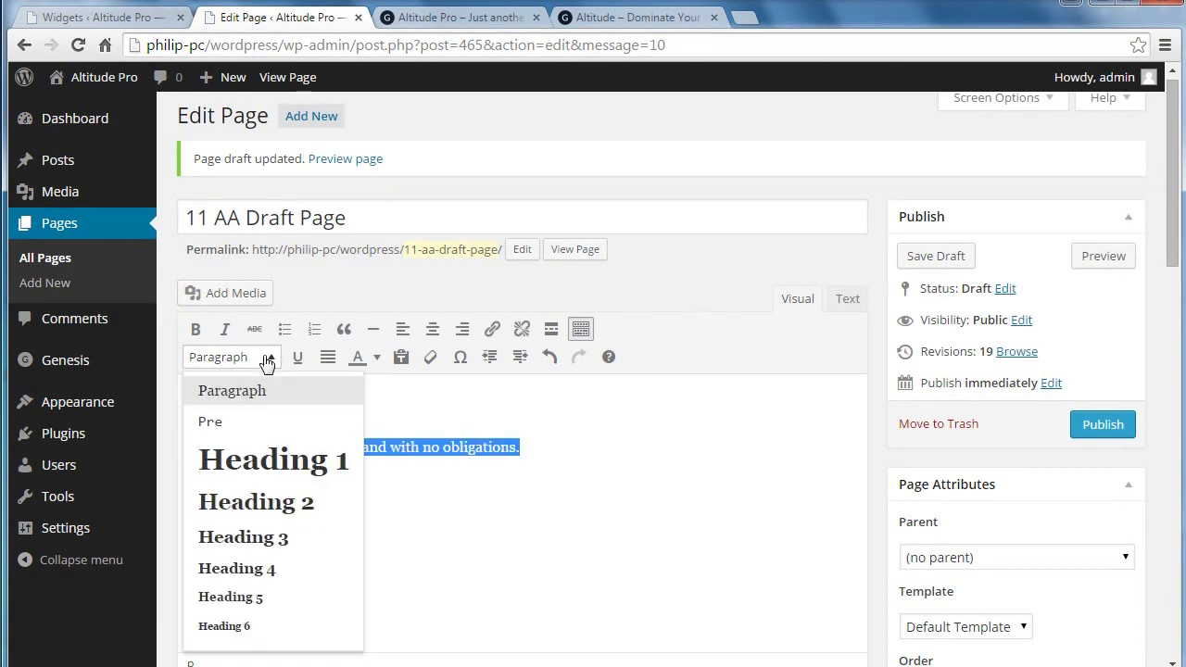
click(257, 506)
Turn the SIGN UP FOR 14 DAYS text into a link with # as its destination URL
click(357, 503)
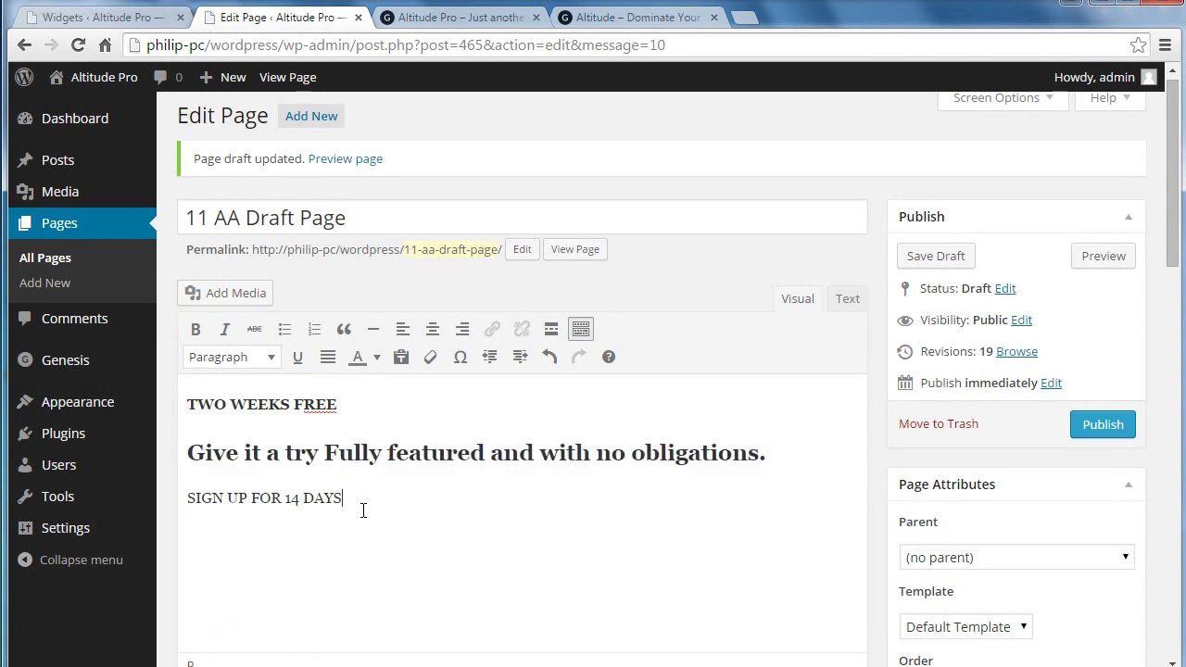
drag(342, 497, 187, 497)
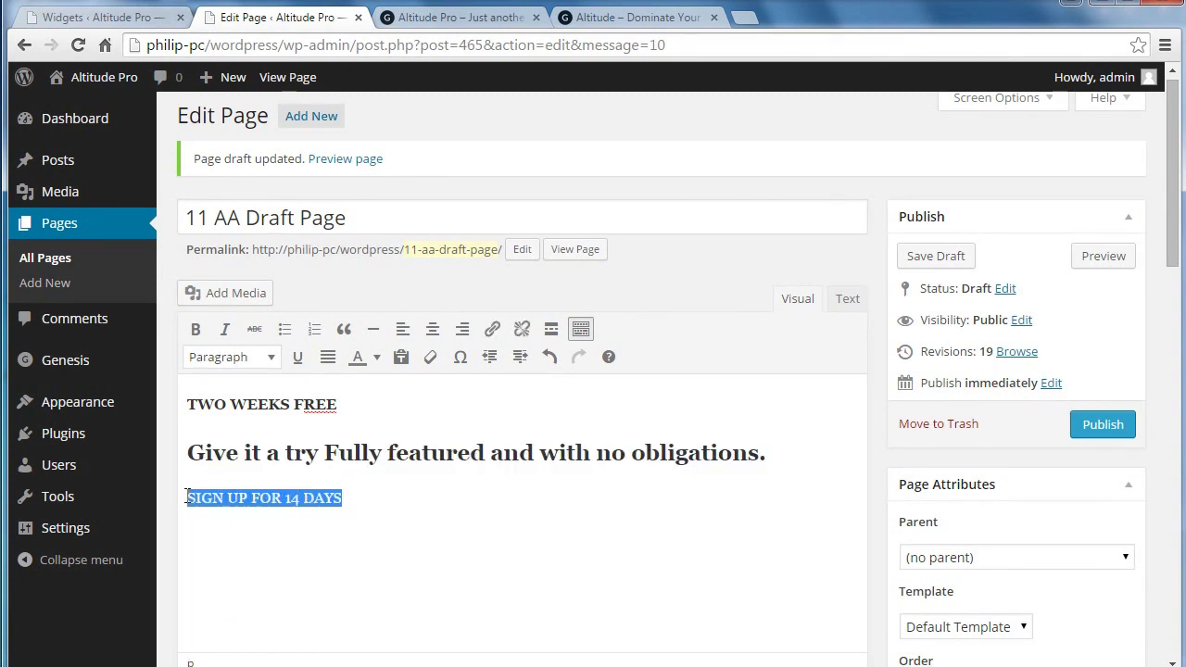
click(492, 329)
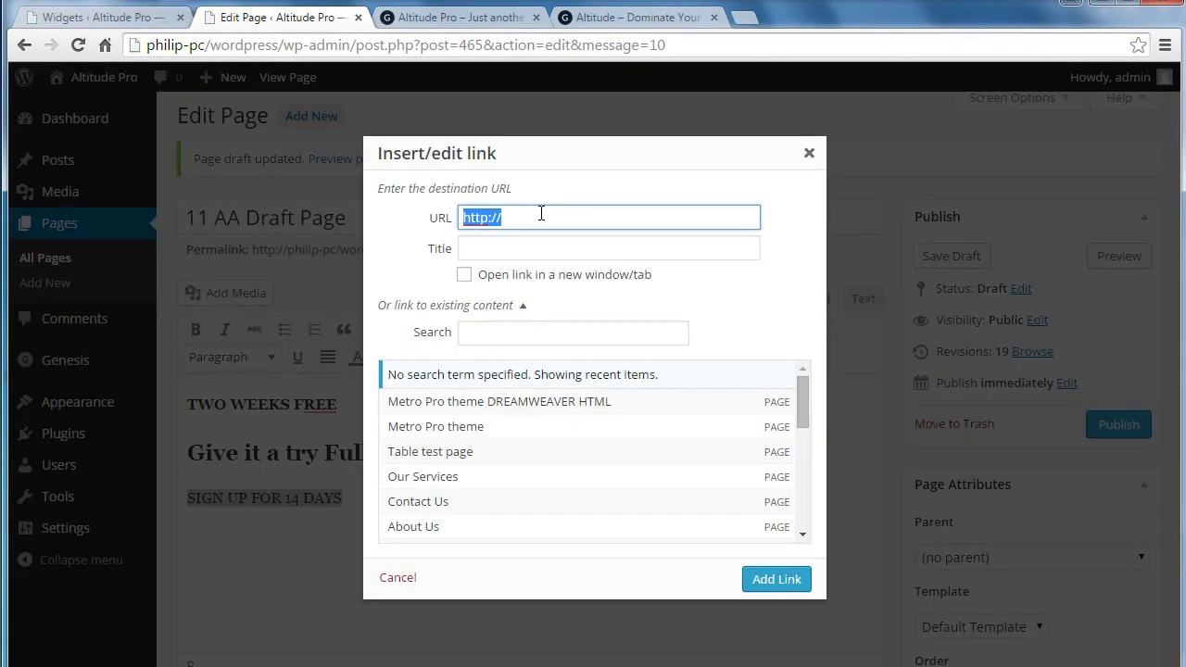
text(#)
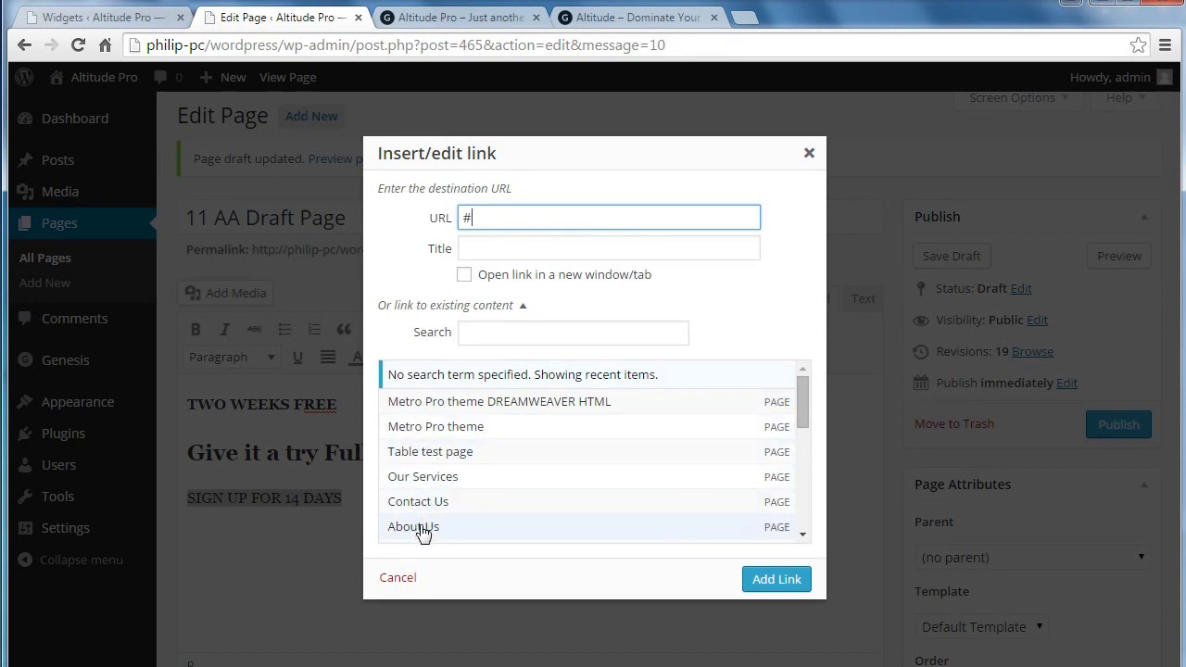
click(776, 579)
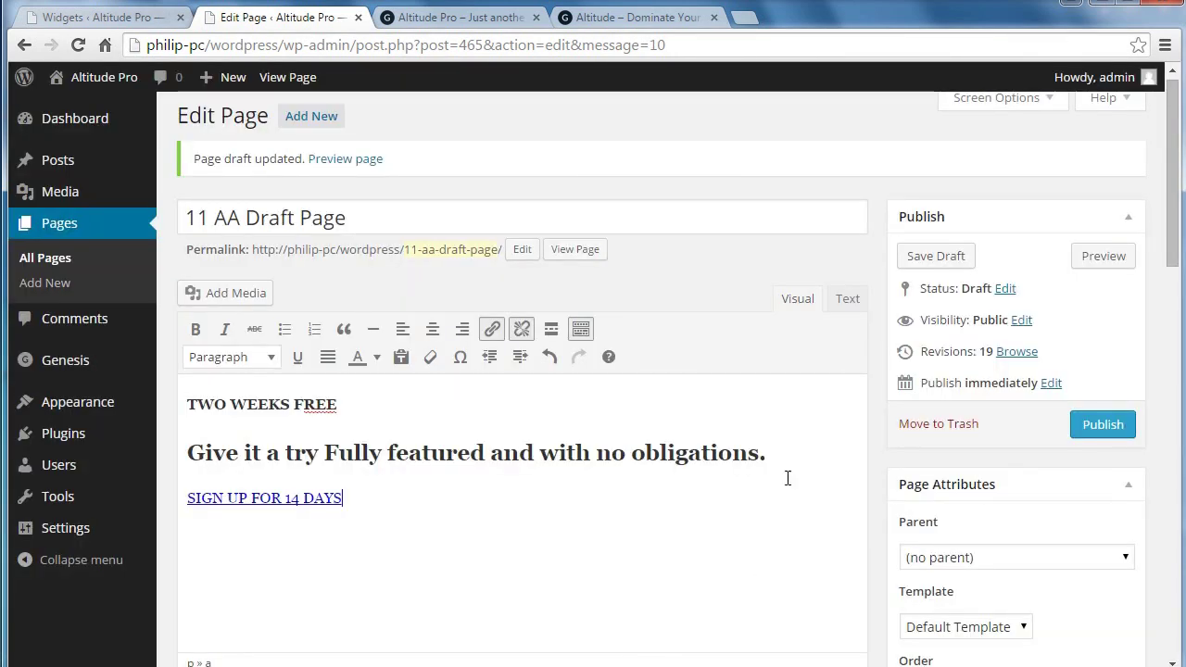
Show the draft page's HTML and copy all the code for the front-page-7 section
click(848, 298)
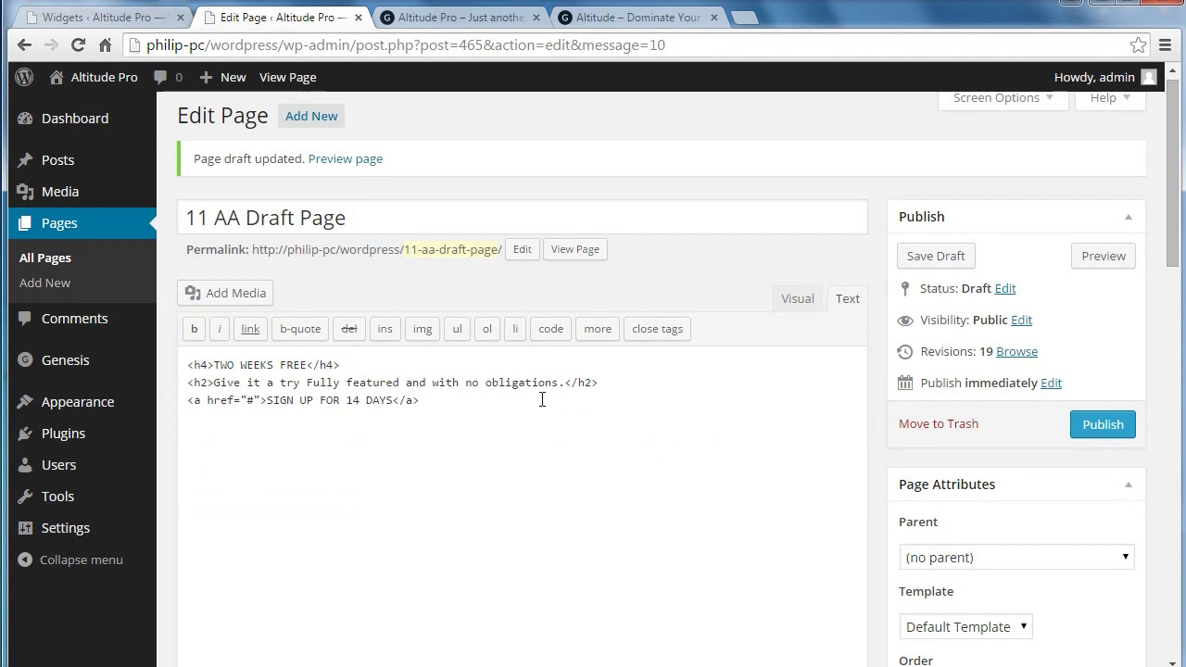
drag(452, 406, 158, 355)
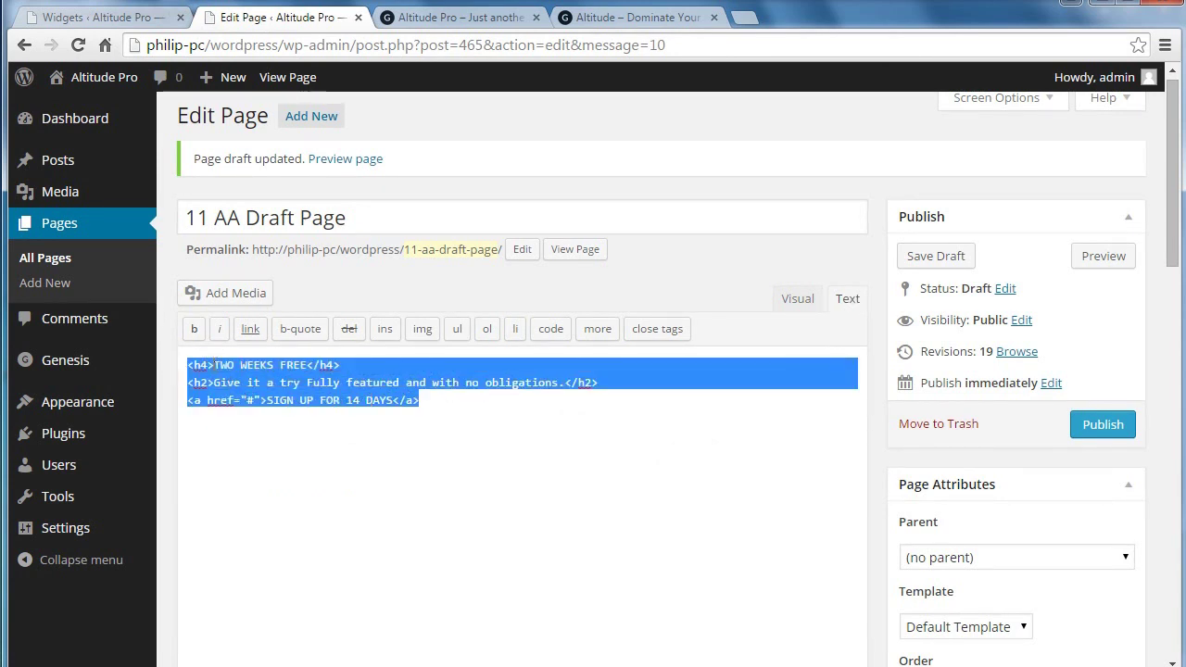
right_click(243, 365)
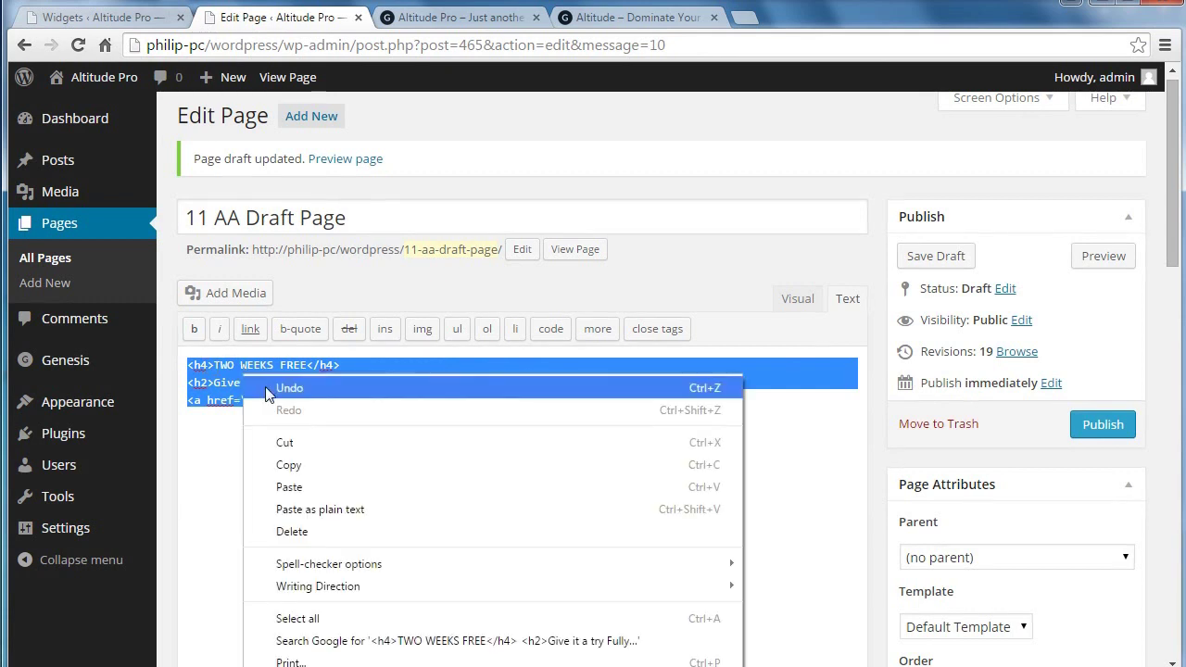
click(299, 461)
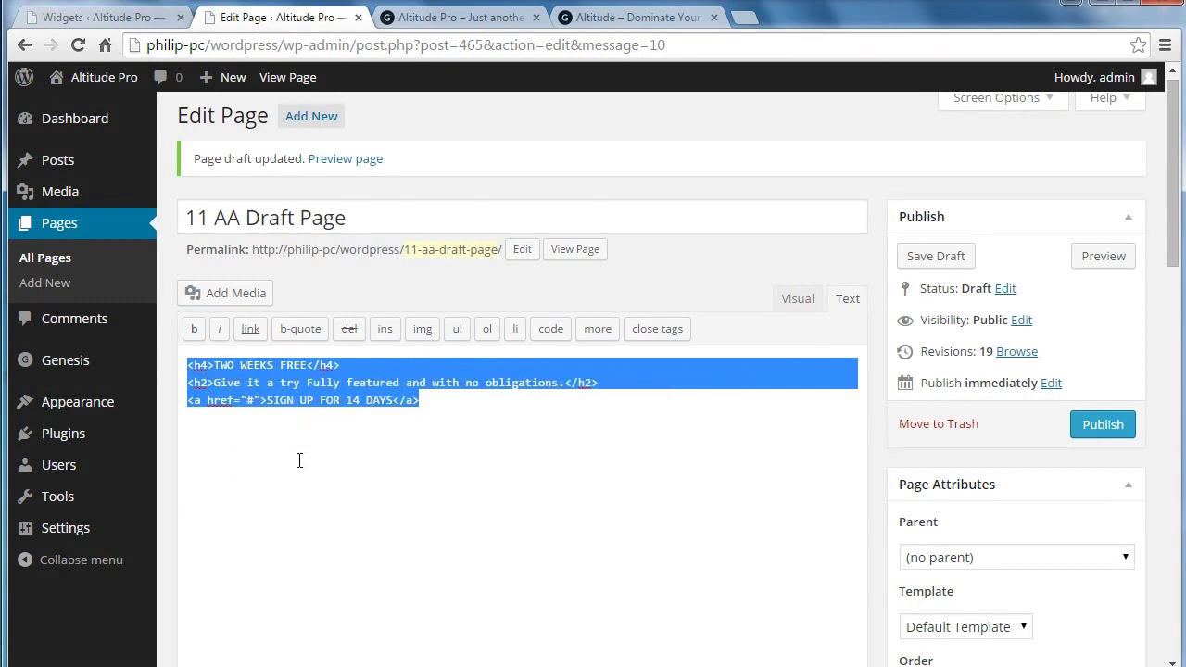
Add a Text widget to the Front Page 7 area and paste the copied sign-up code into it
click(108, 22)
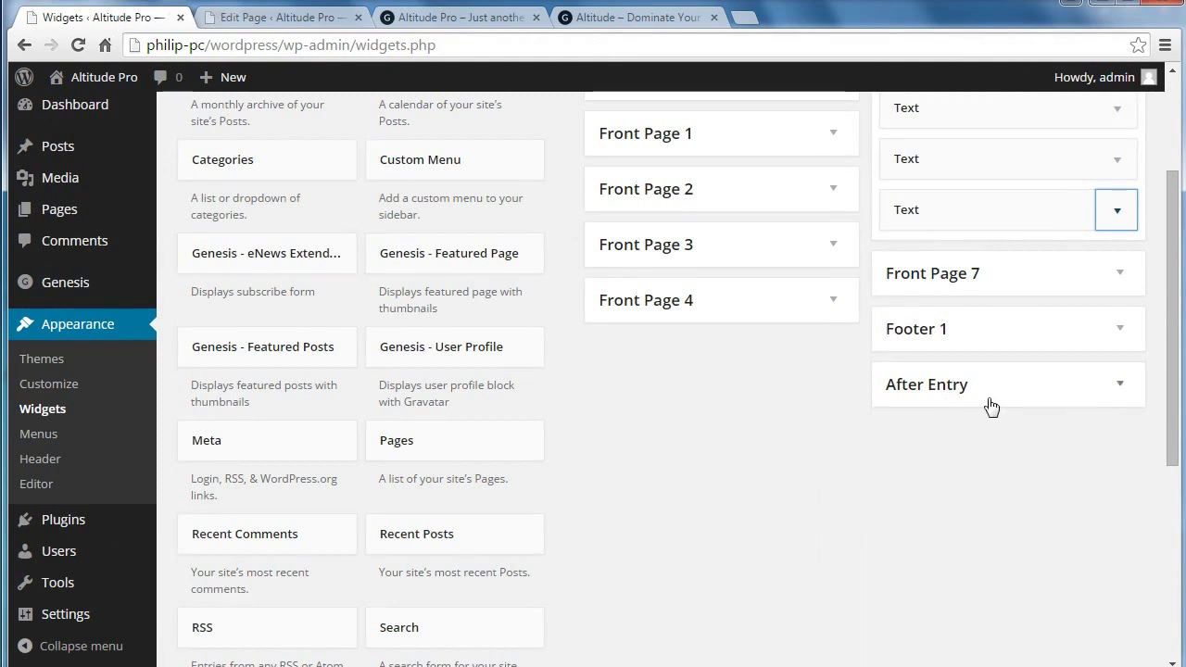
click(975, 276)
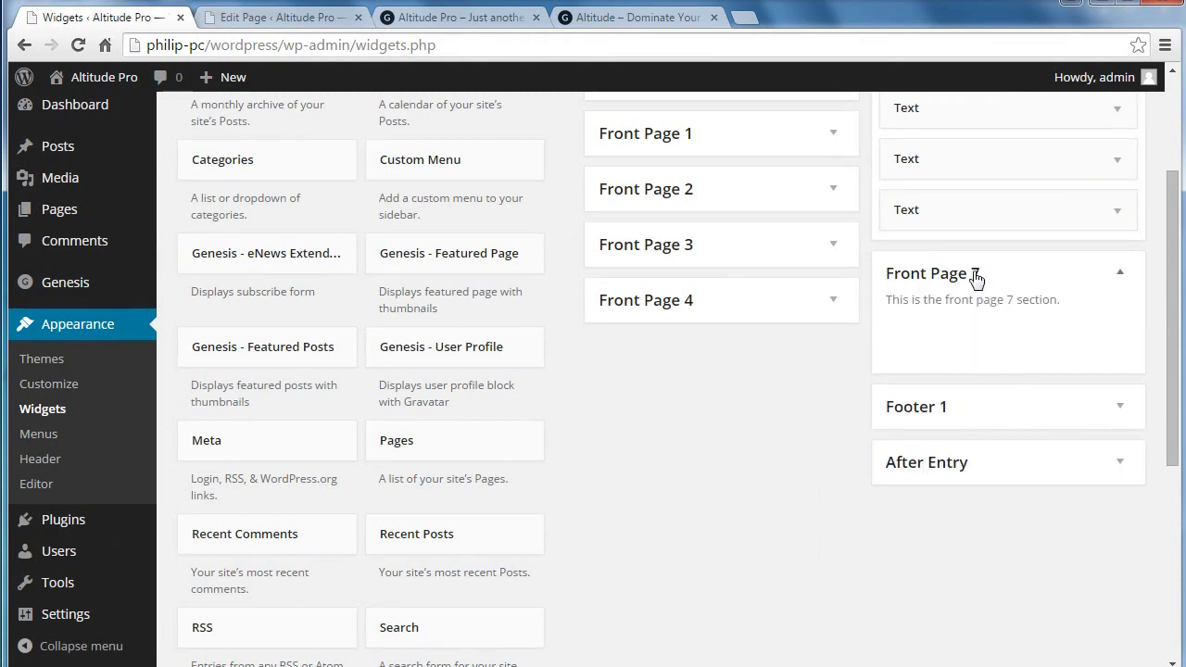
scroll(741, 440, down, 1)
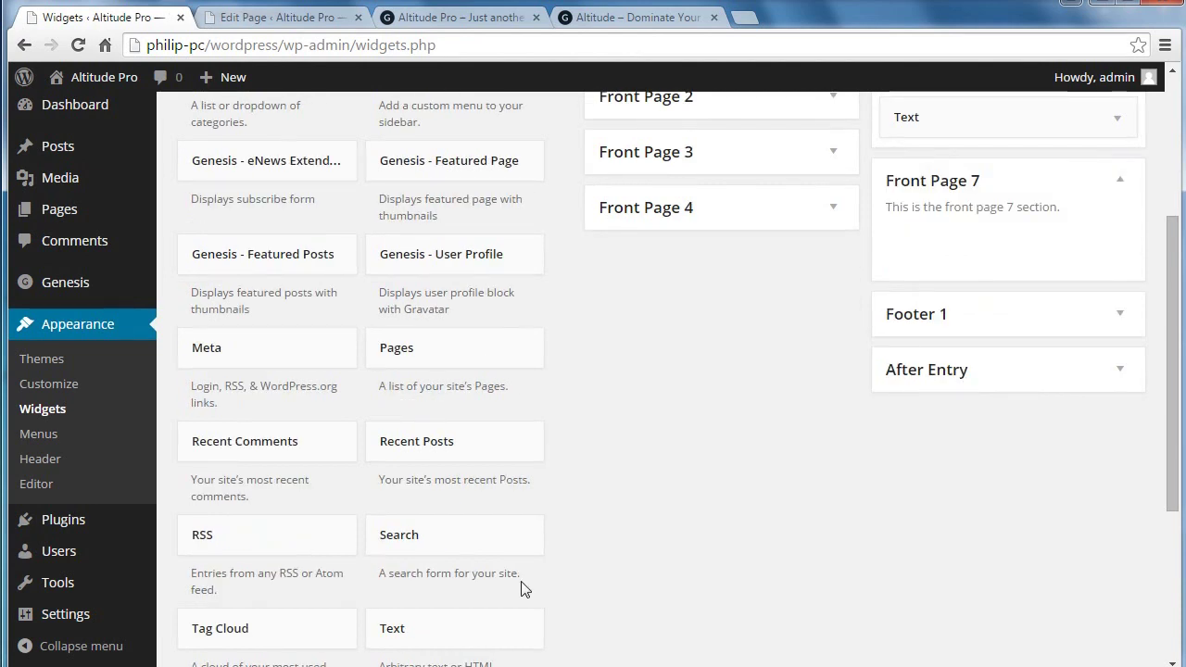
drag(468, 623, 983, 252)
click(872, 388)
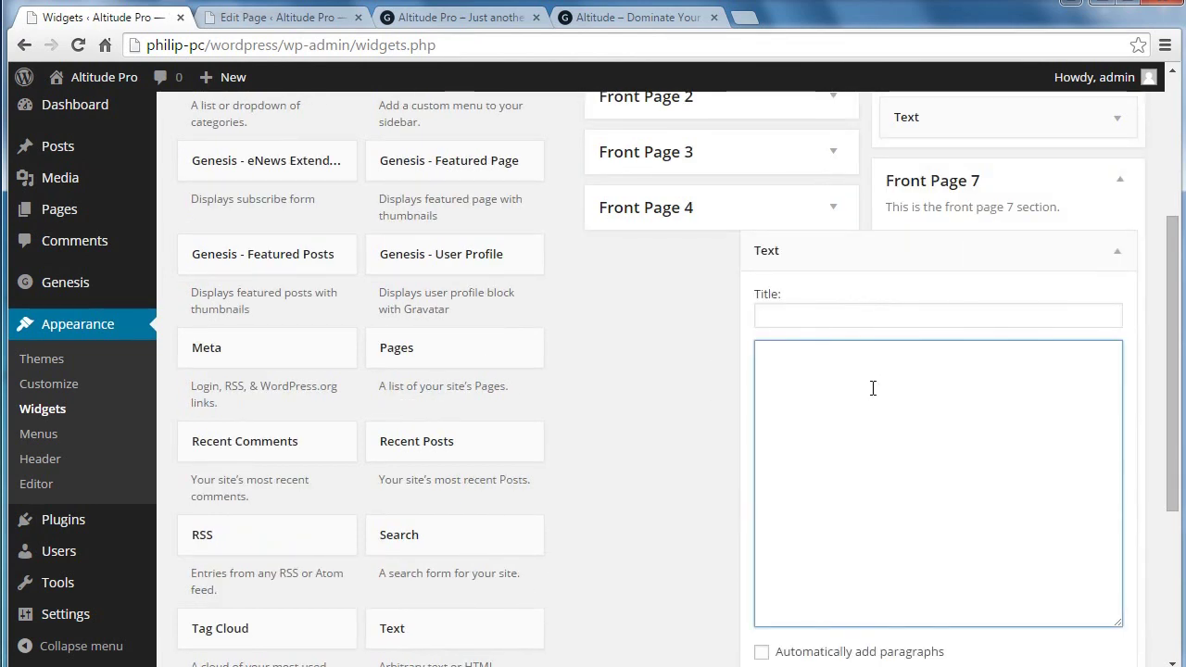
key(ctrl+v)
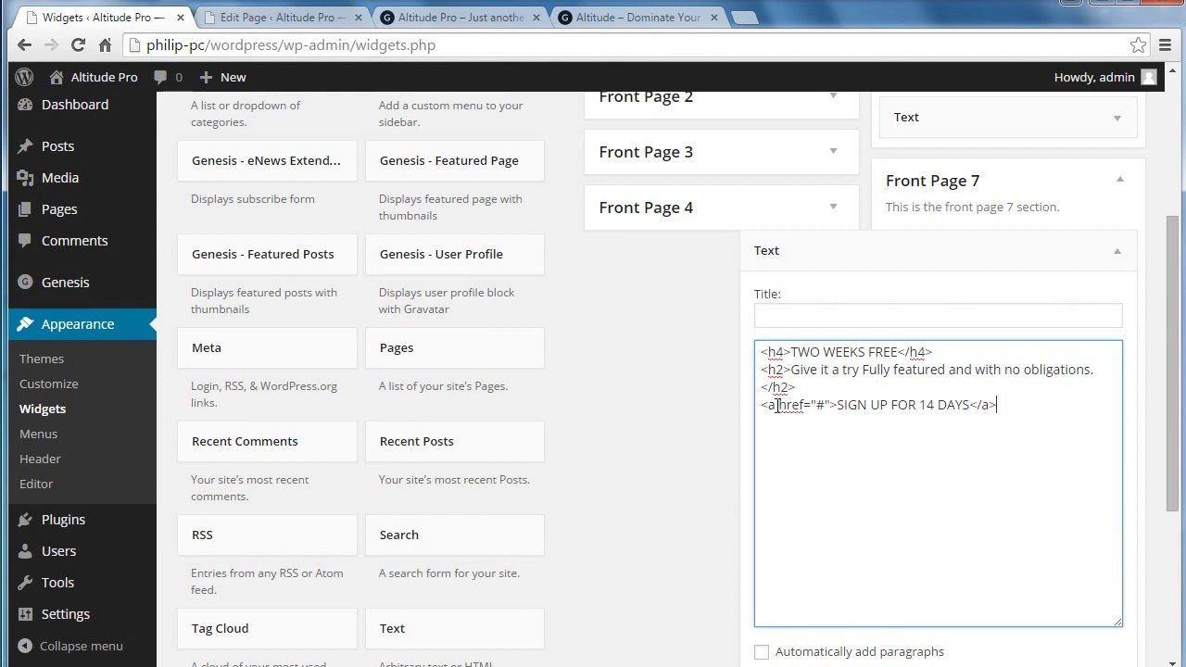
Copy class="button" from the Altitude-Pro-link-and-image-html Notepad file and insert it into the SIGN UP FOR 14 DAYS link tag in the widget
mouse_move(306, 660)
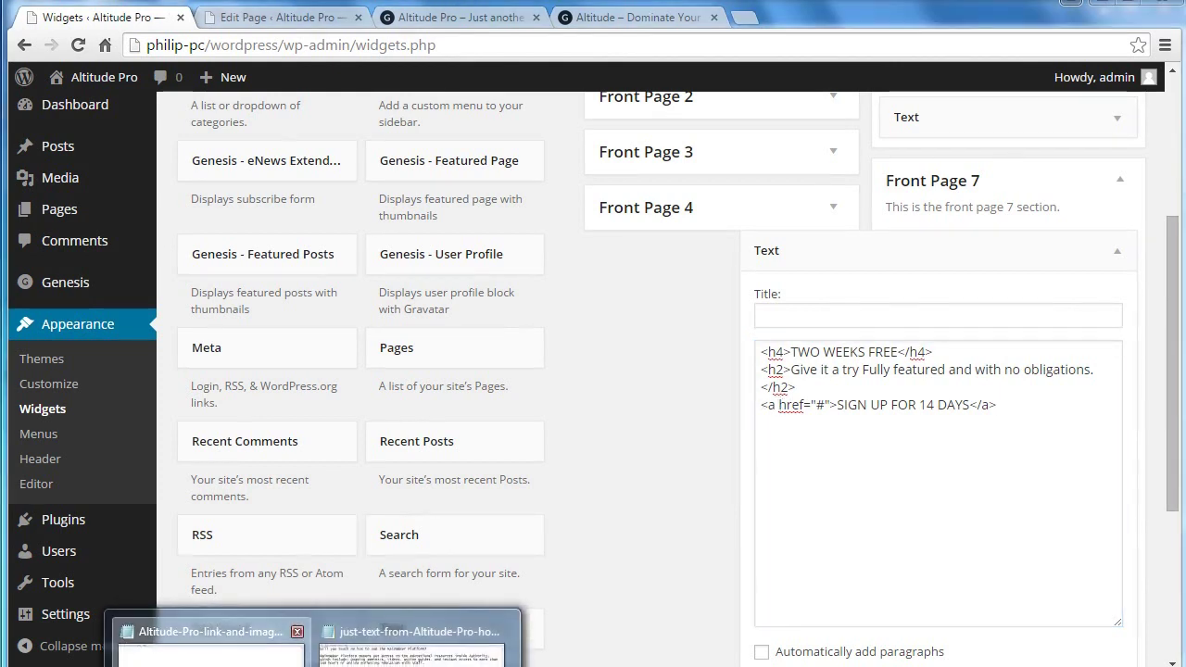
click(283, 632)
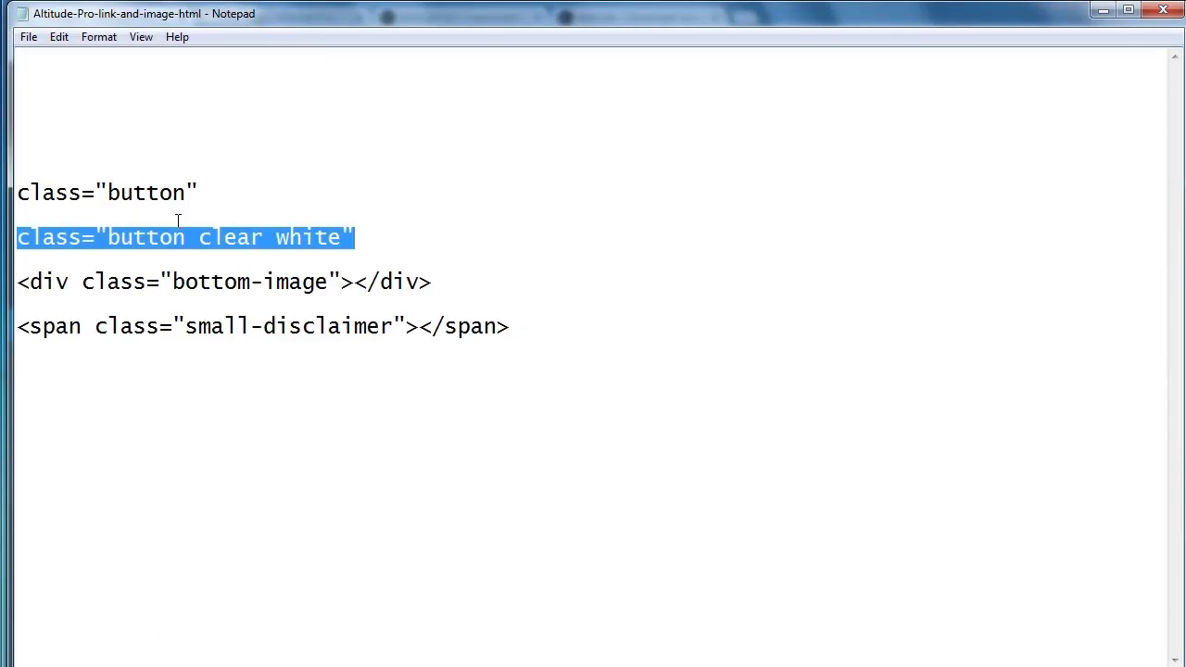
drag(198, 193, 17, 191)
right_click(35, 192)
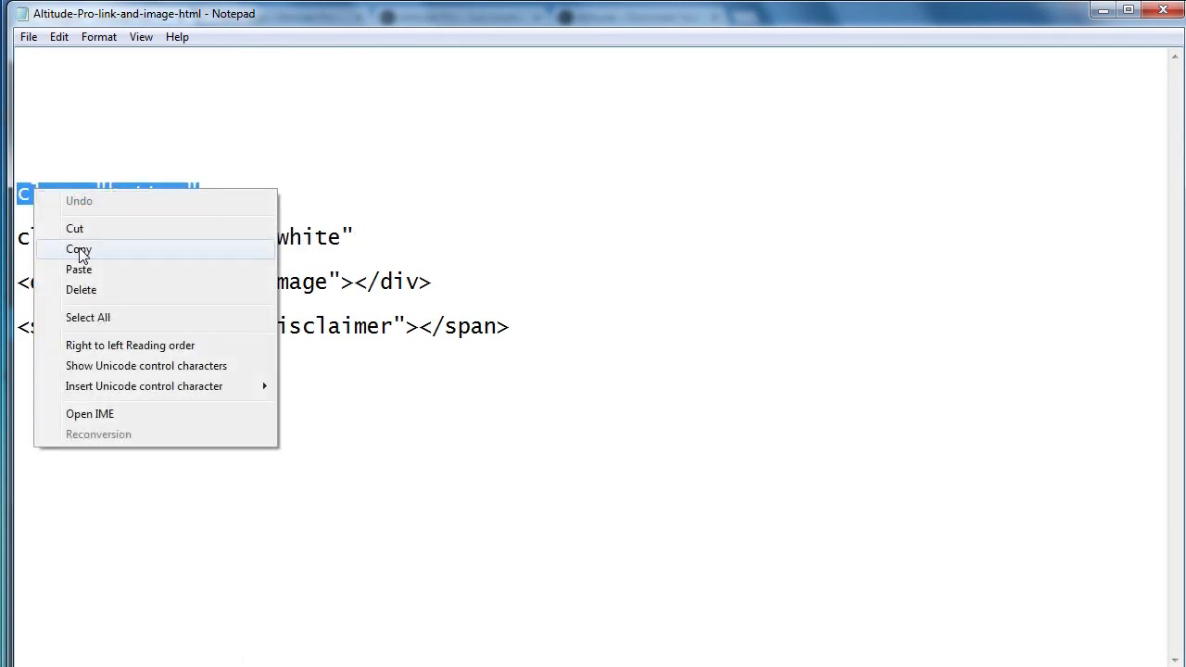
click(82, 247)
key(alt+Tab)
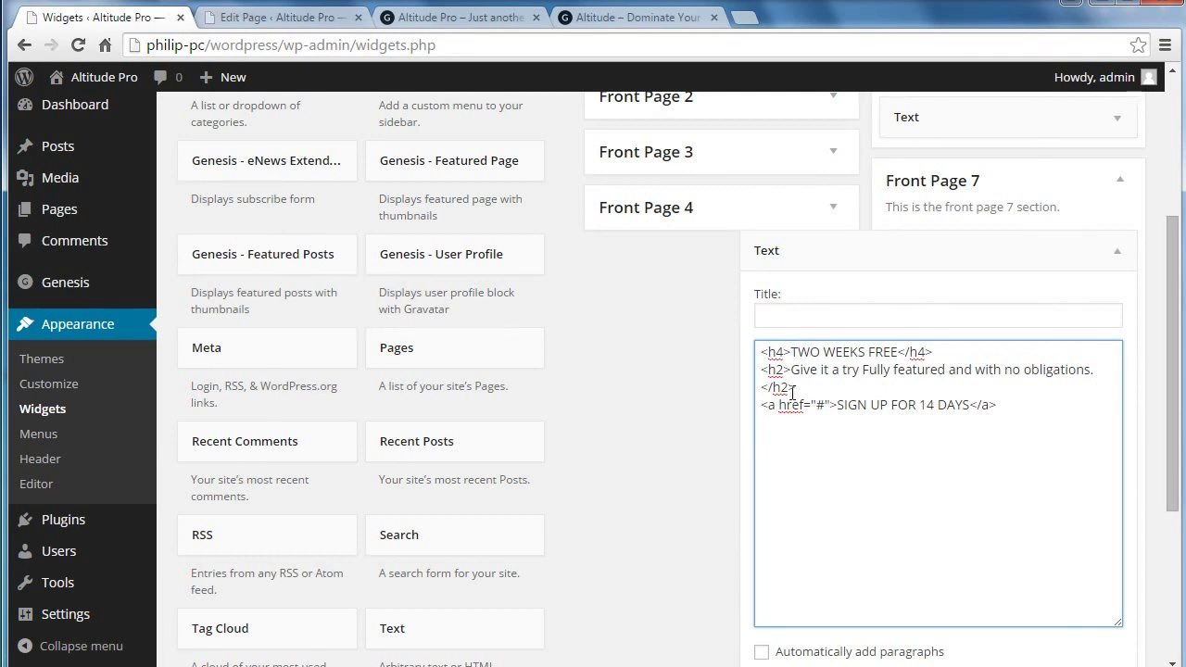
key(ctrl+v)
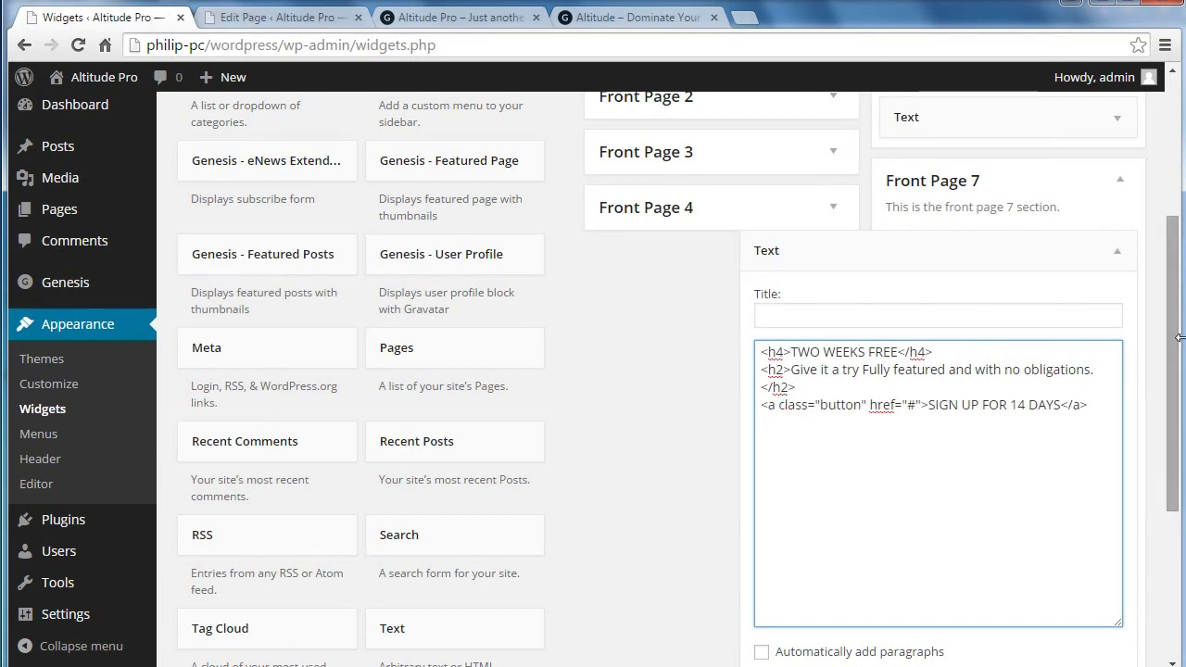
Enable automatic paragraphs for the Front Page 7 Text widget and save it
scroll(866, 456, down, 2)
click(862, 492)
click(1112, 525)
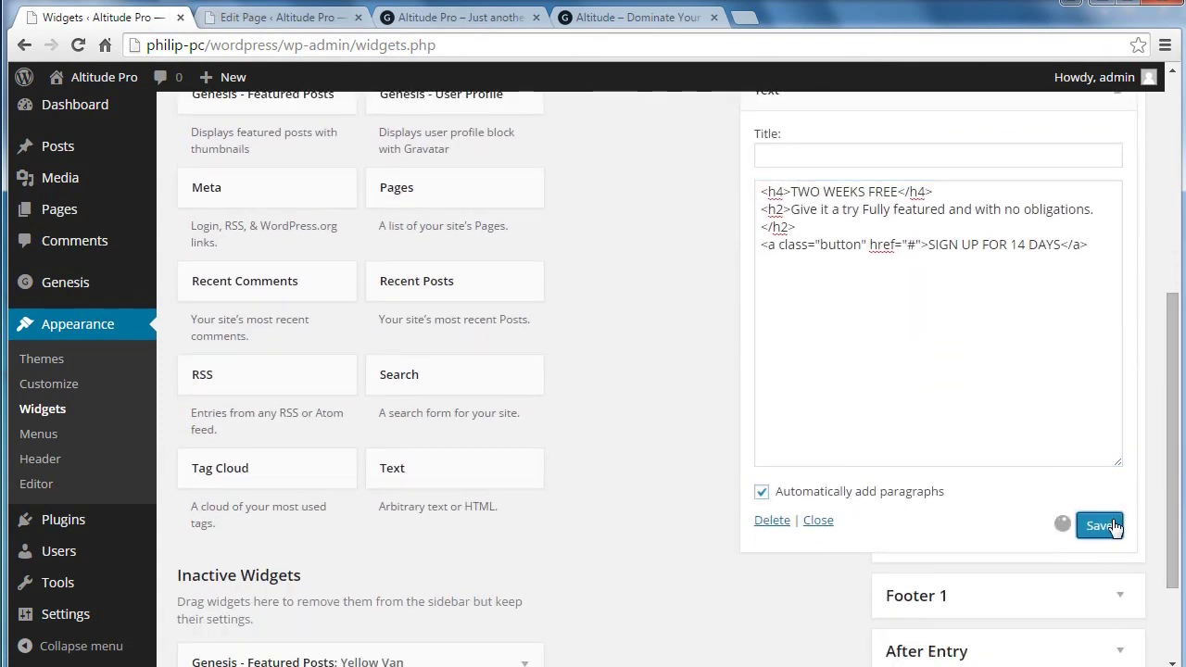
drag(1174, 434, 1177, 222)
Reload the Altitude Pro front page and look over the updated site
click(488, 22)
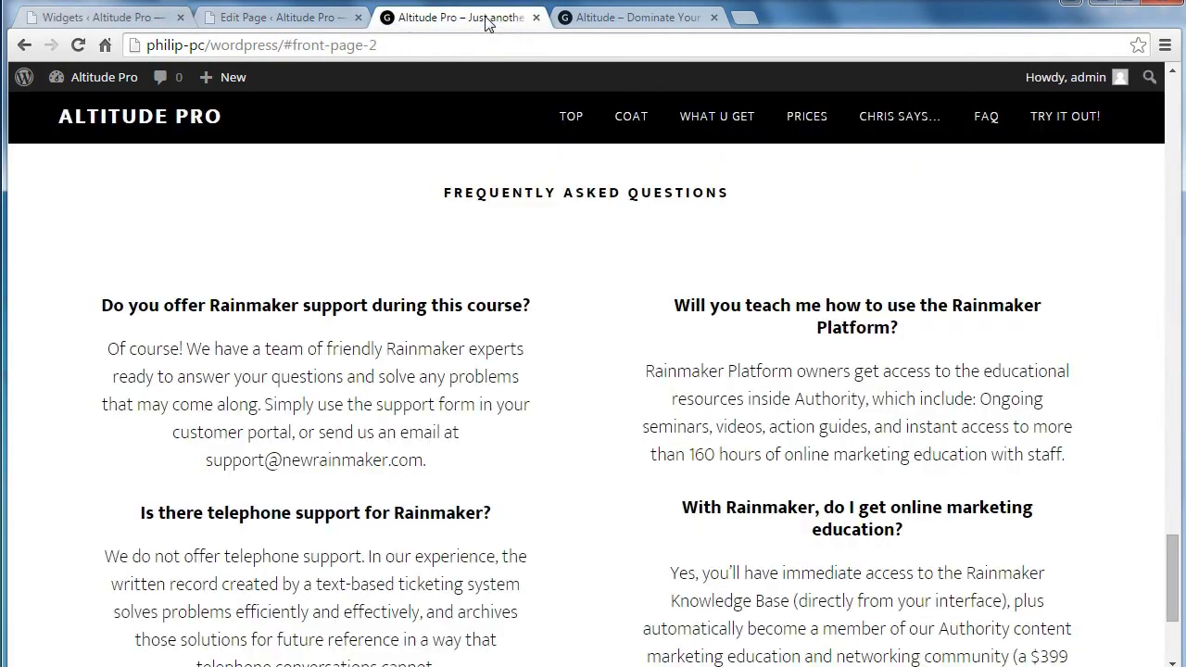
click(80, 45)
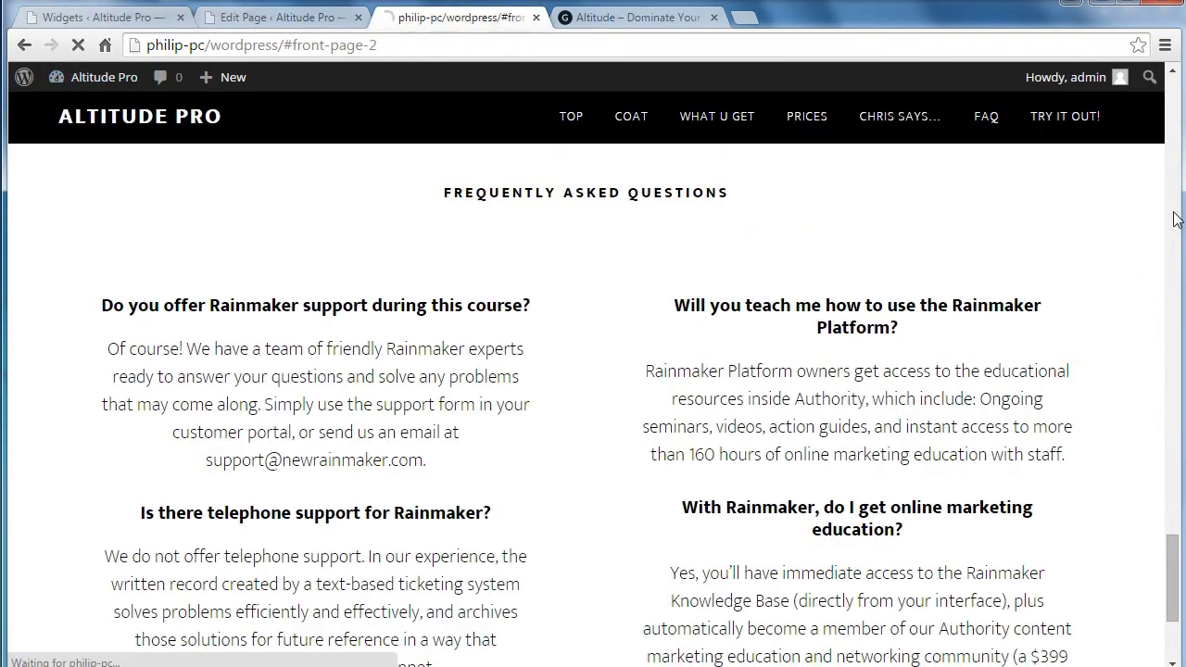
drag(1177, 508, 1182, 84)
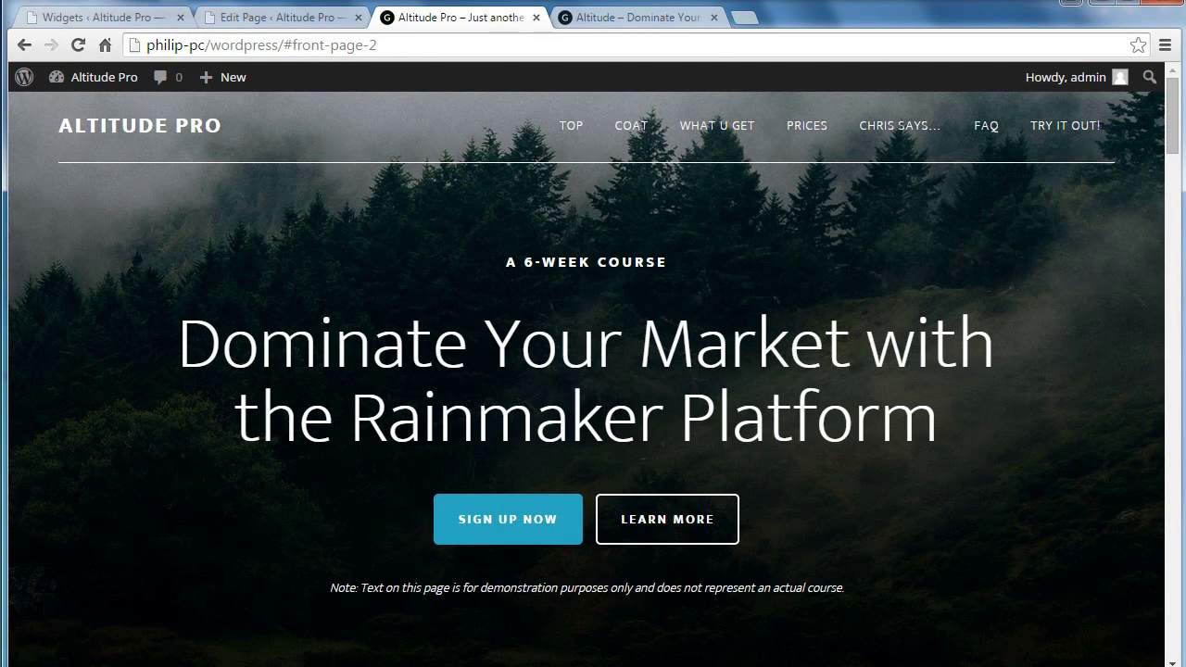
Review the front-page-7 source text in Notepad, the draft page in visual and HTML form, and the widget areas
click(417, 640)
click(502, 341)
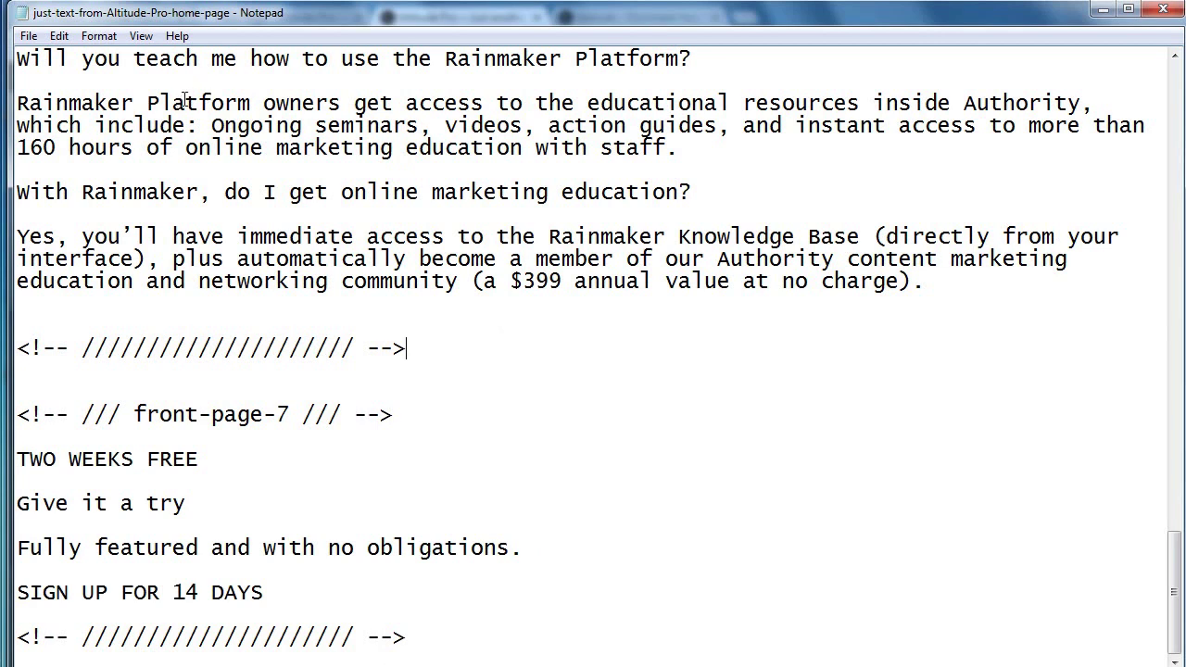
key(alt+Tab)
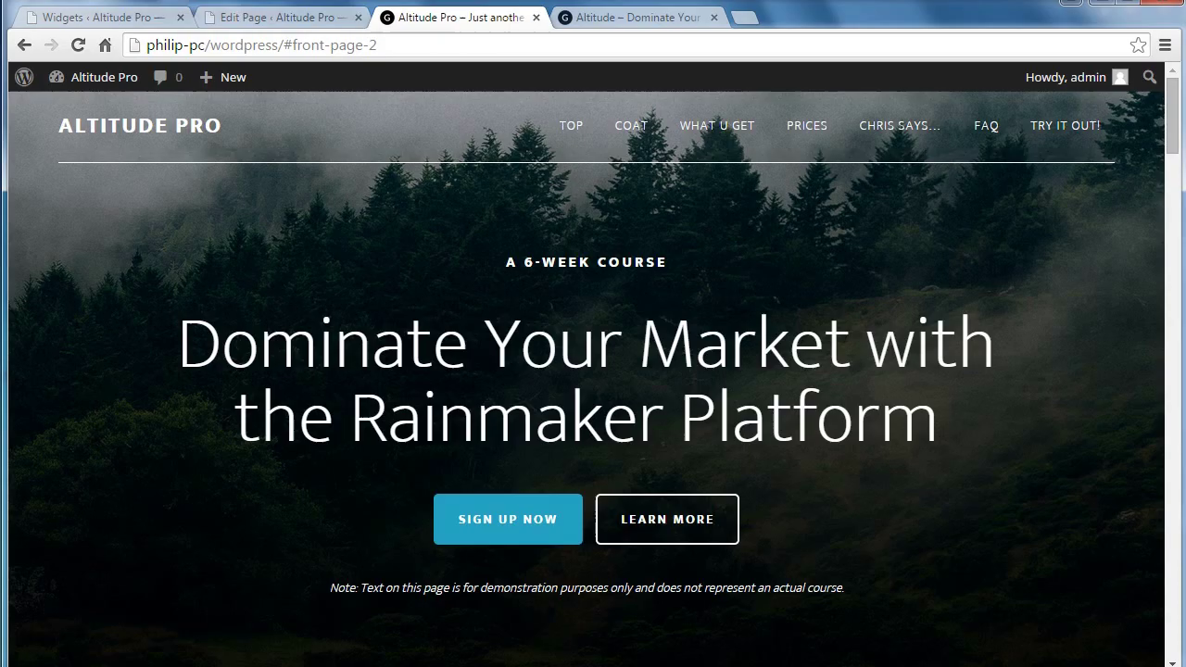
click(243, 17)
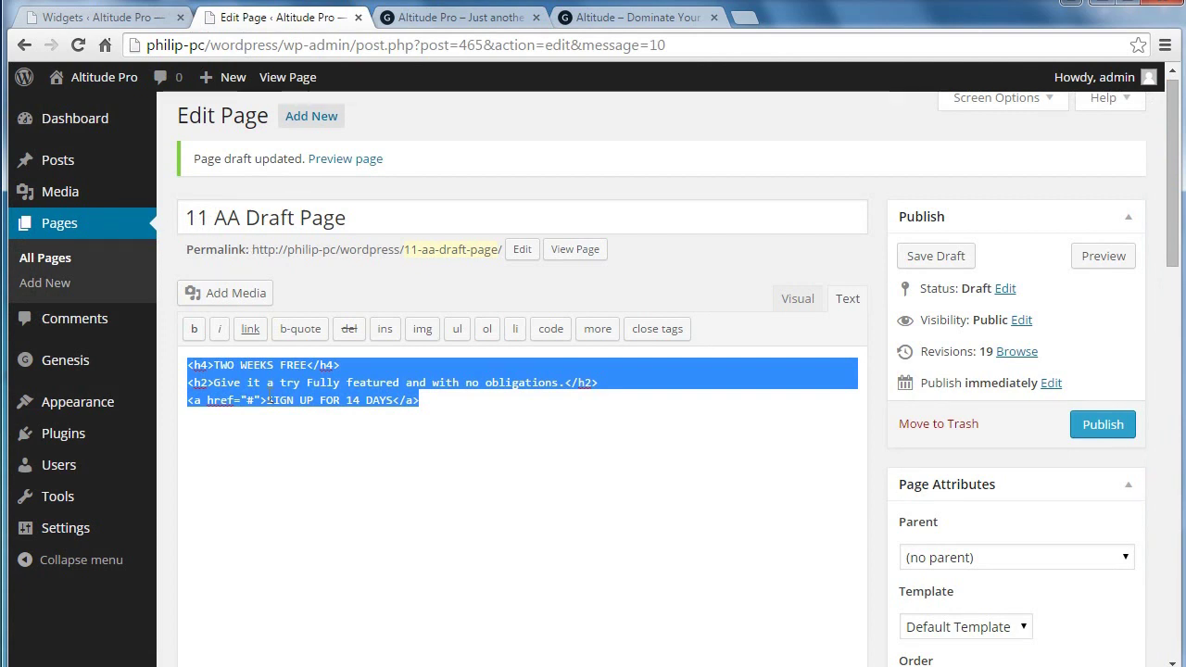
click(296, 473)
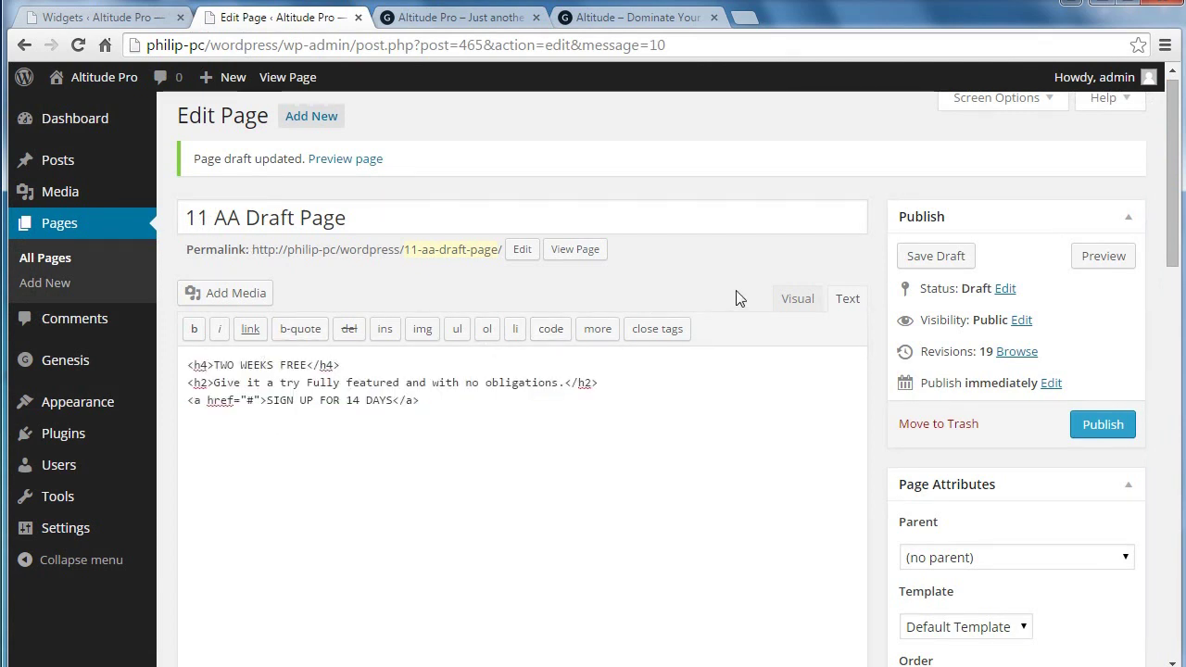
click(795, 299)
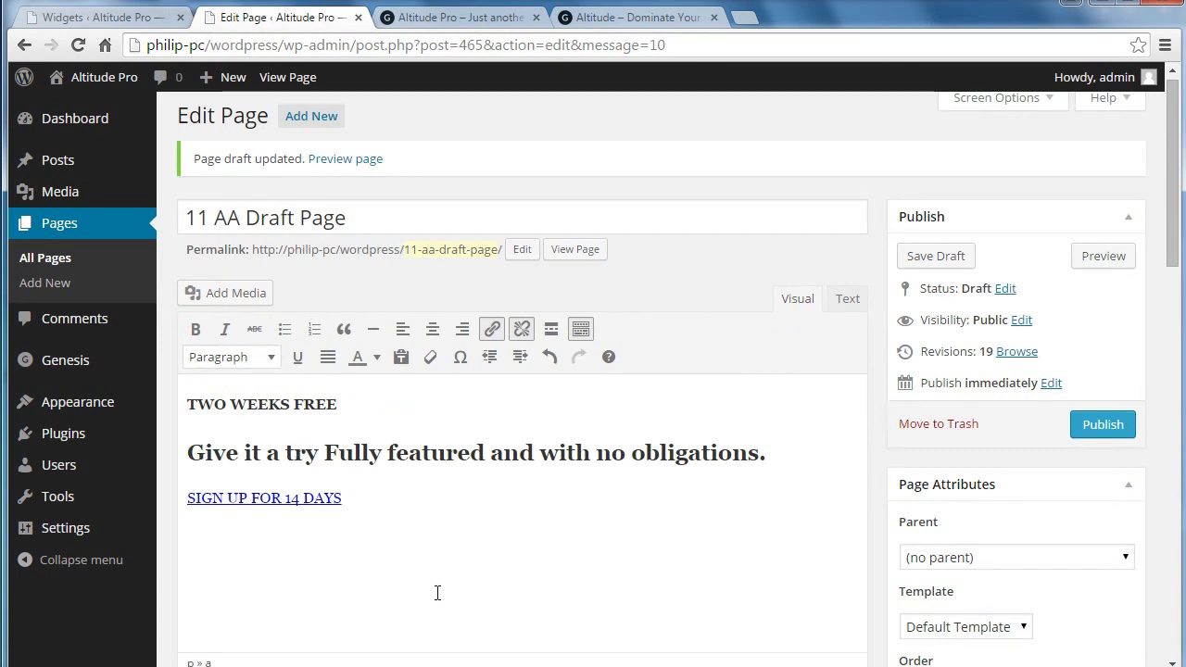
click(282, 497)
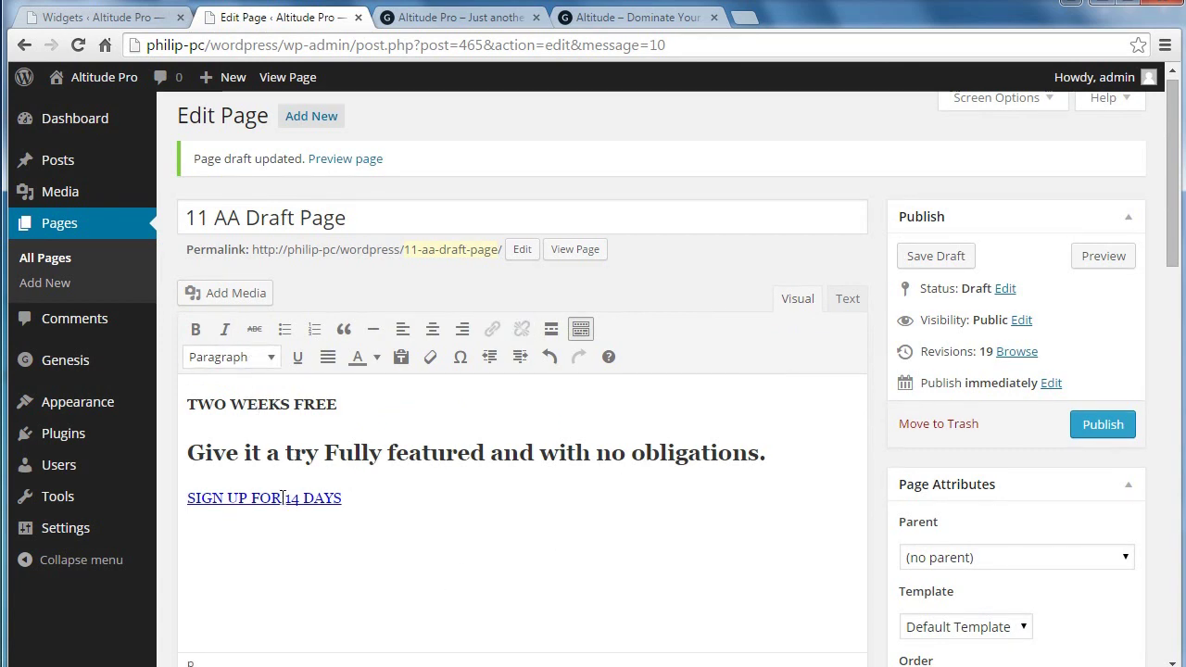
click(846, 298)
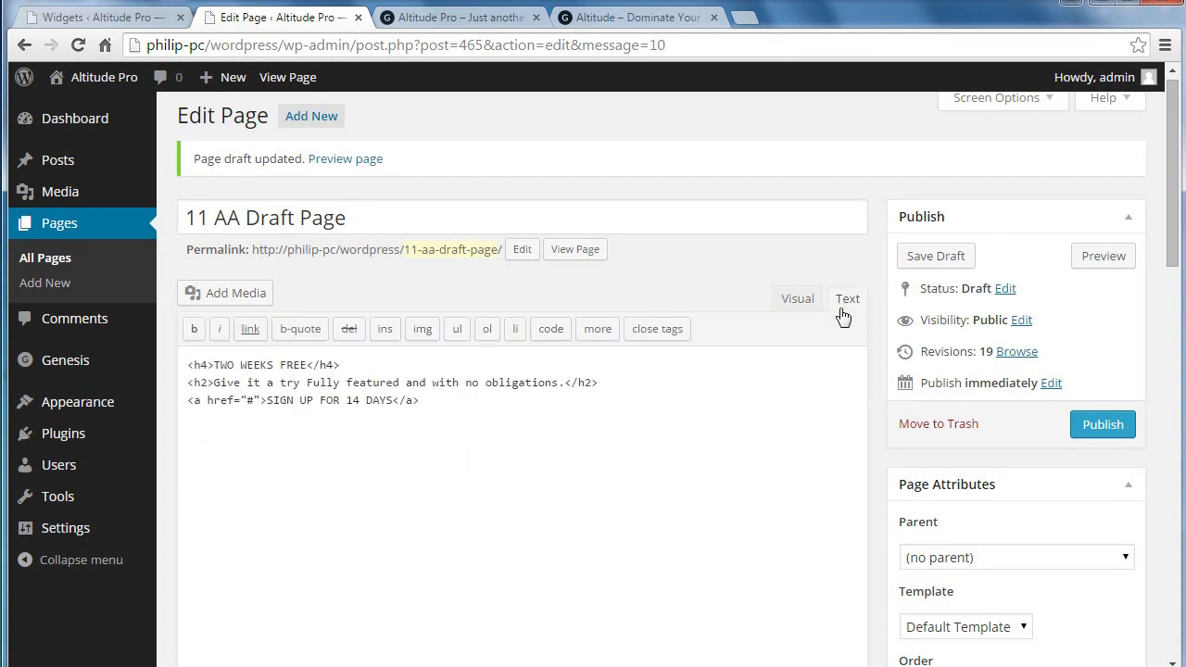
click(102, 15)
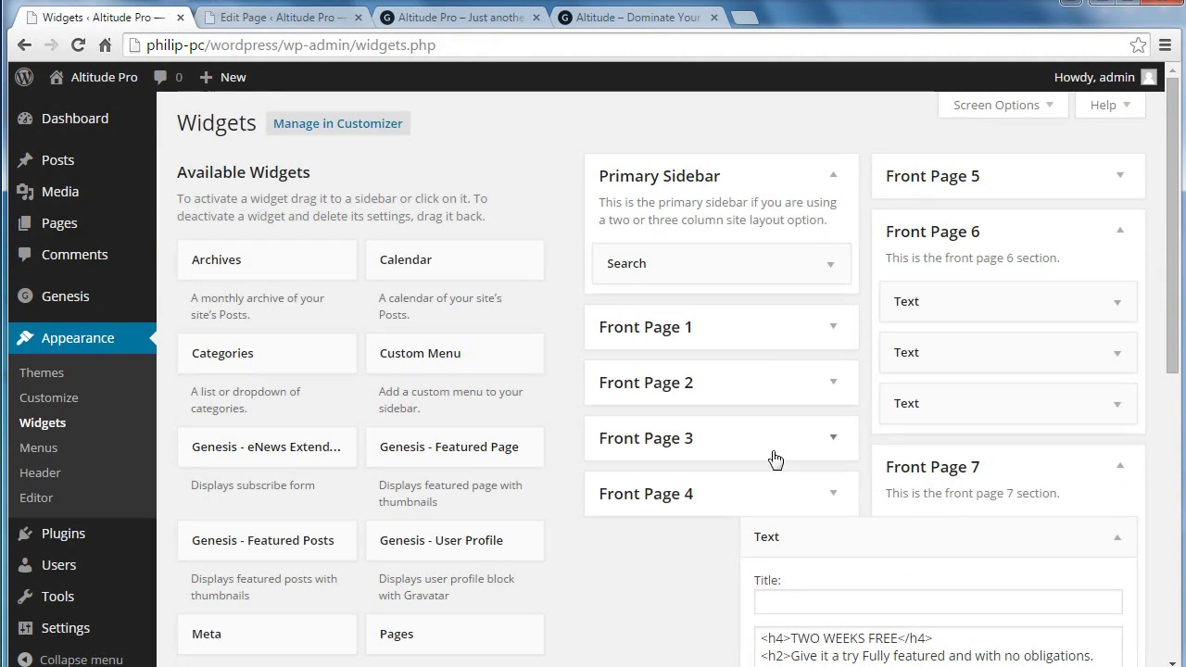
Look through the front page from the opening section to the What's Included section and return to its beginning
click(454, 19)
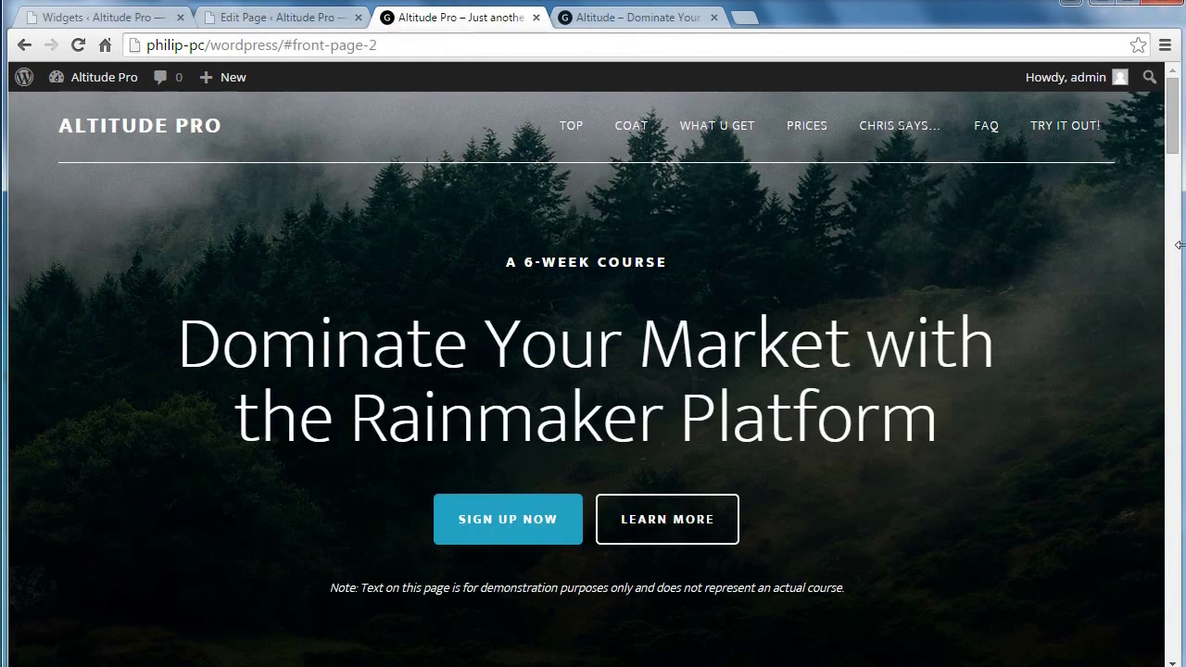
scroll(1173, 148, down, 2)
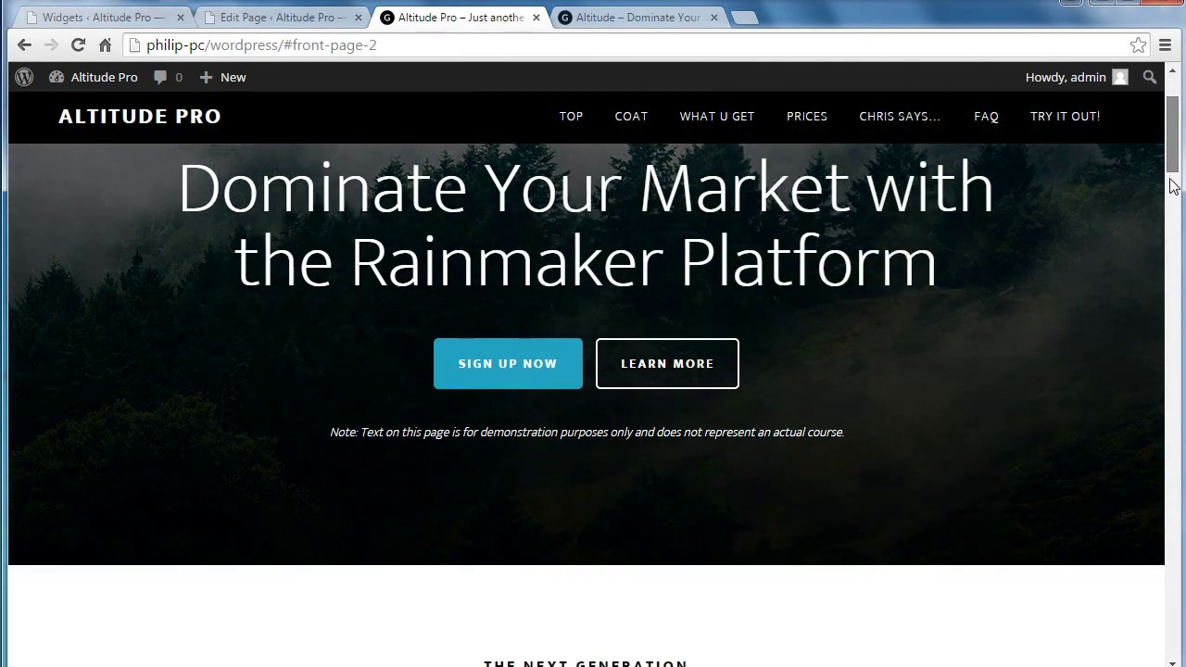
scroll(1173, 186, down, 5)
scroll(1173, 232, down, 3)
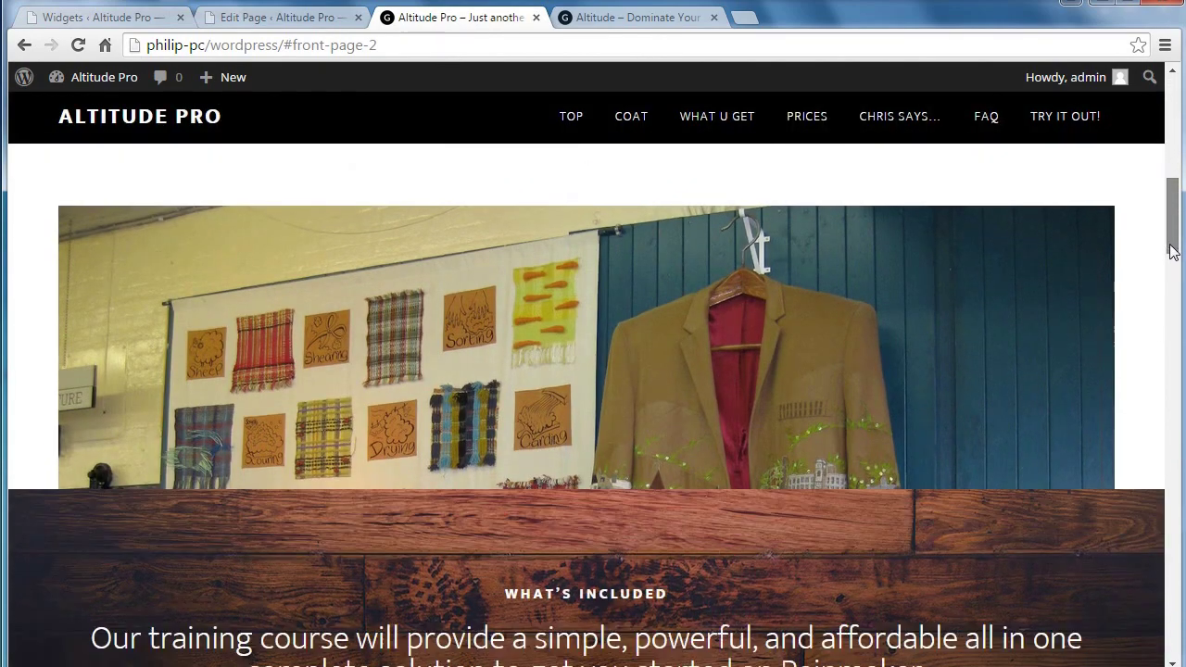
scroll(1180, 164, up, 6)
scroll(1179, 164, up, 4)
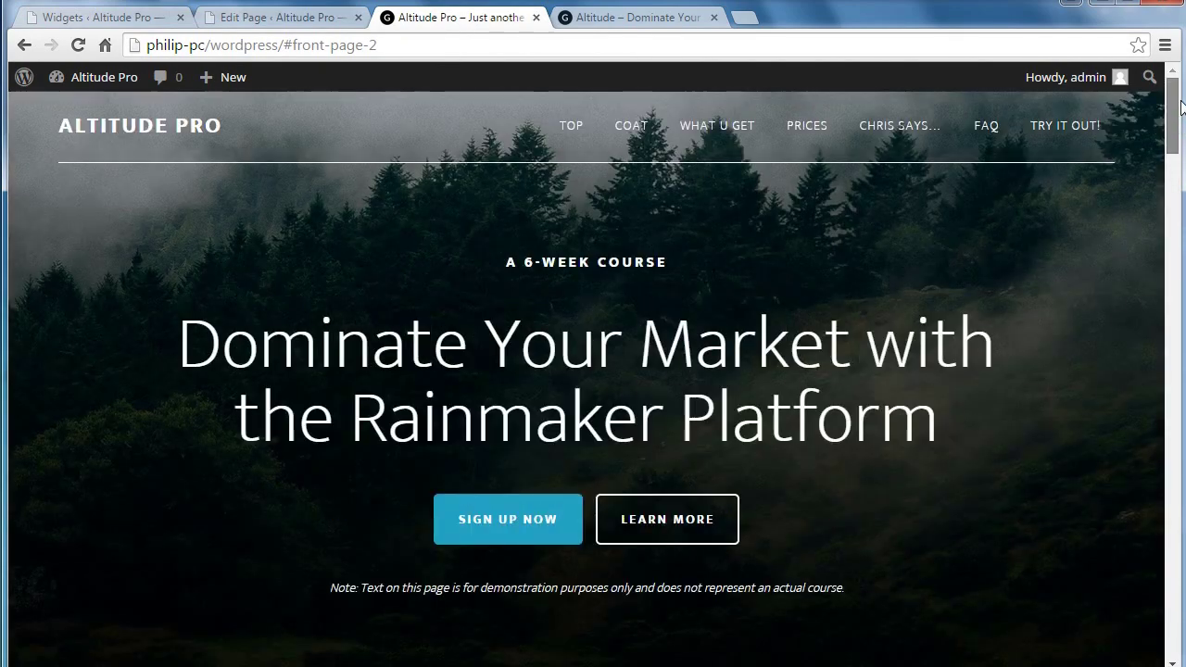